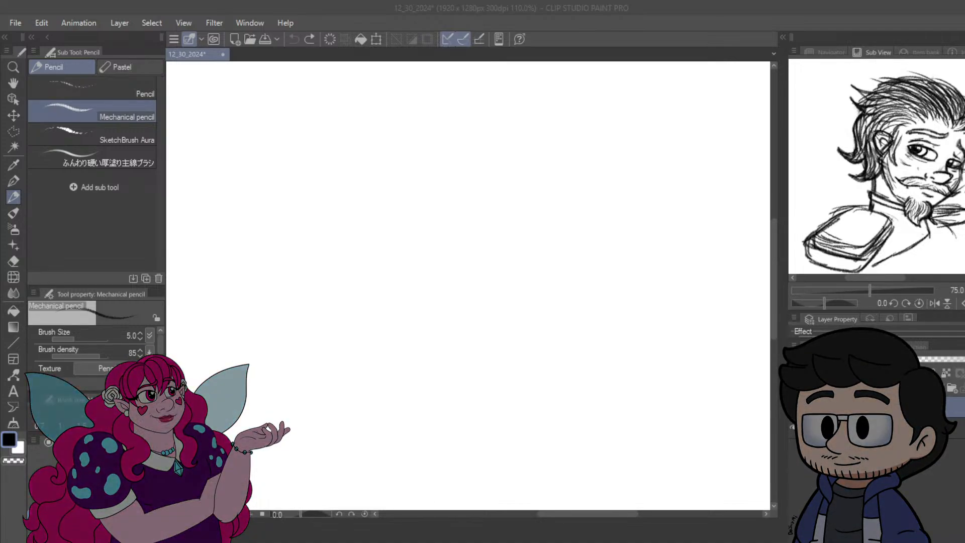
Open the 12_27_2024_nutcrackersketches drawing and examine the two shaded character heads up close.
click(375, 186)
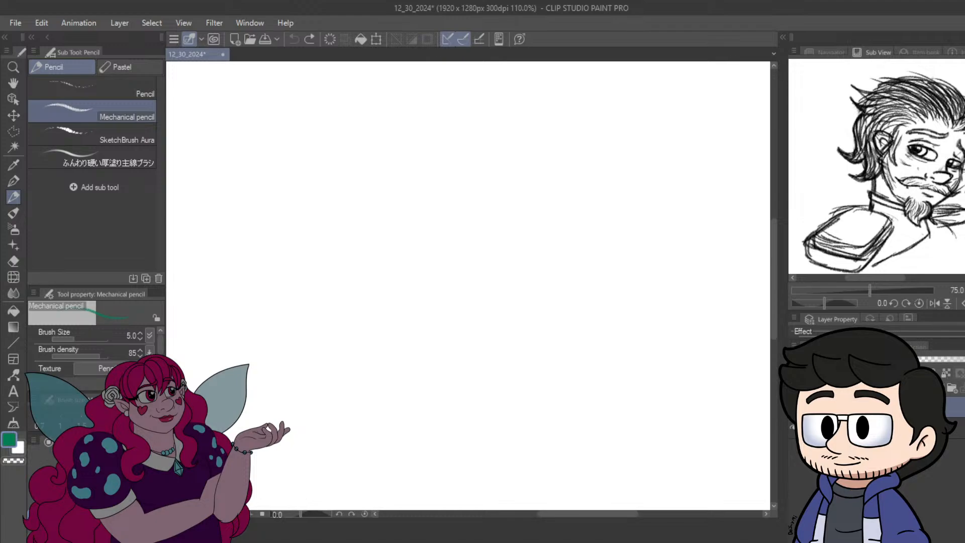
drag(954, 153, 913, 137)
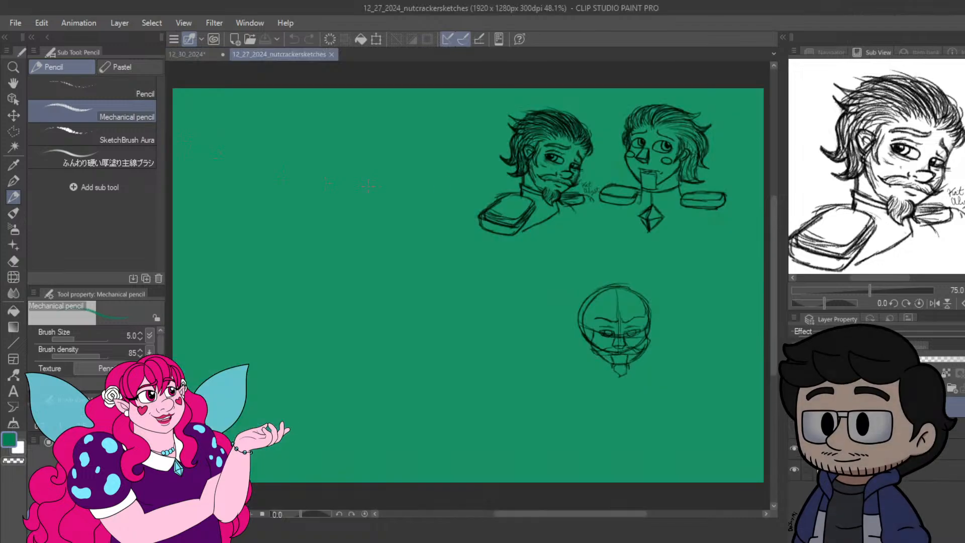
scroll(561, 148, up, 5)
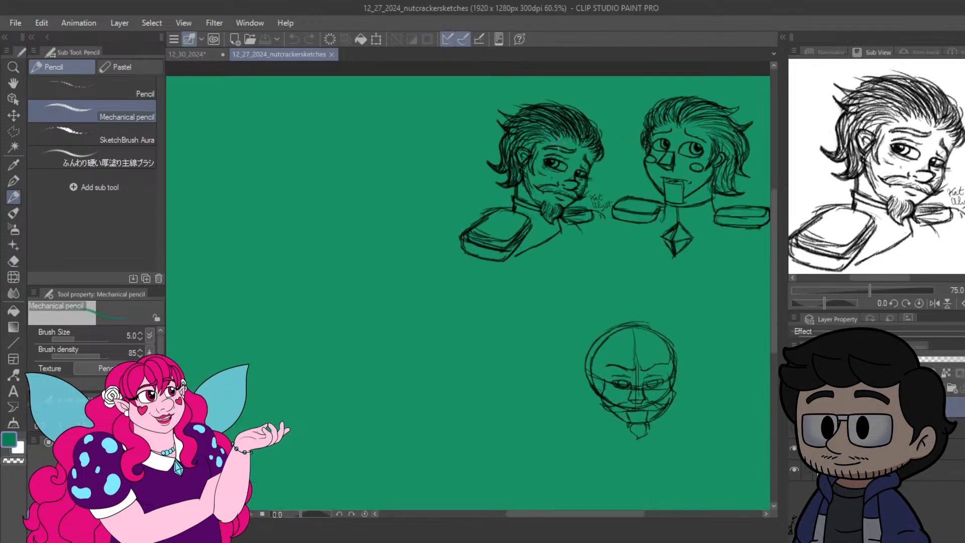
drag(602, 173, 432, 192)
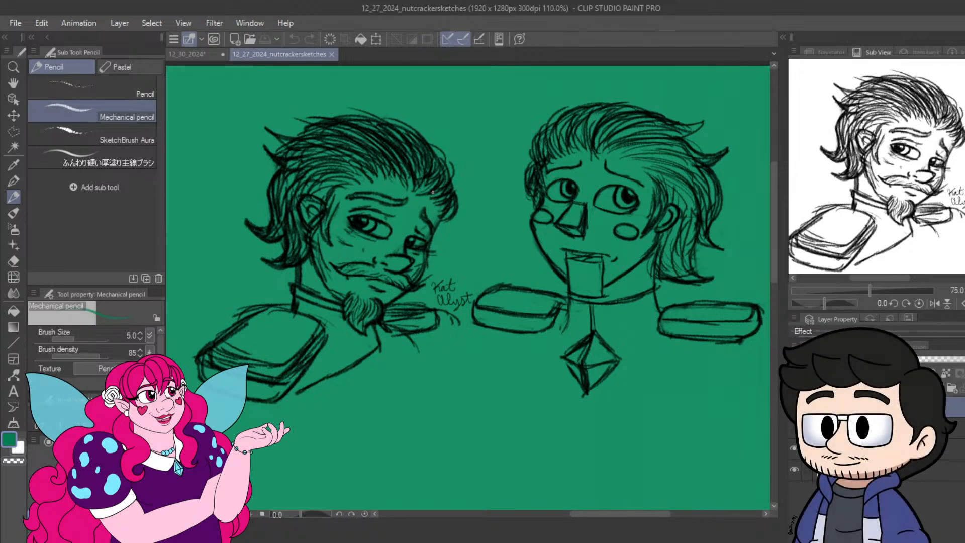
mouse_move(491, 134)
mouse_down()
mouse_move(491, 152)
mouse_move(485, 146)
mouse_up()
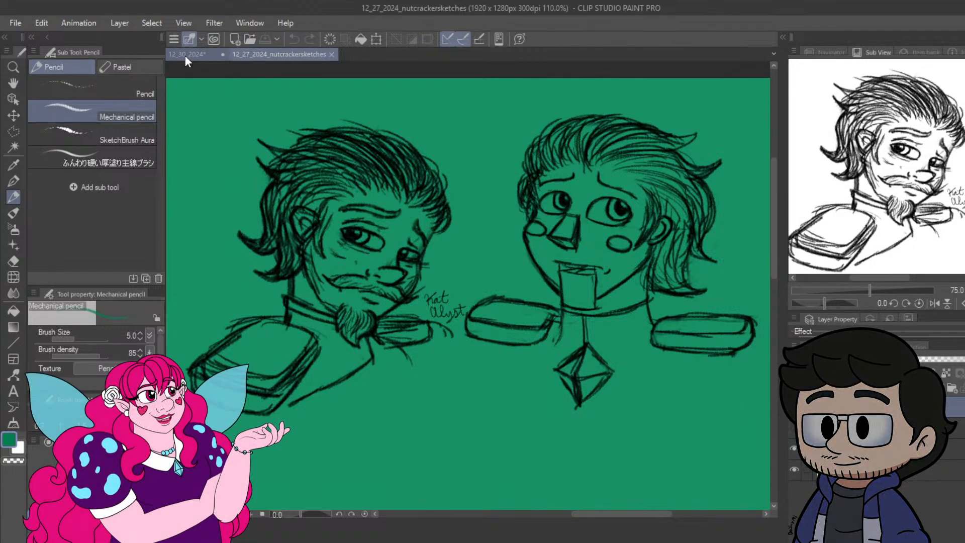
Switch to the 12_30_2024 drawing and fill the blank canvas with solid tan, trying green and orange fills first.
click(185, 55)
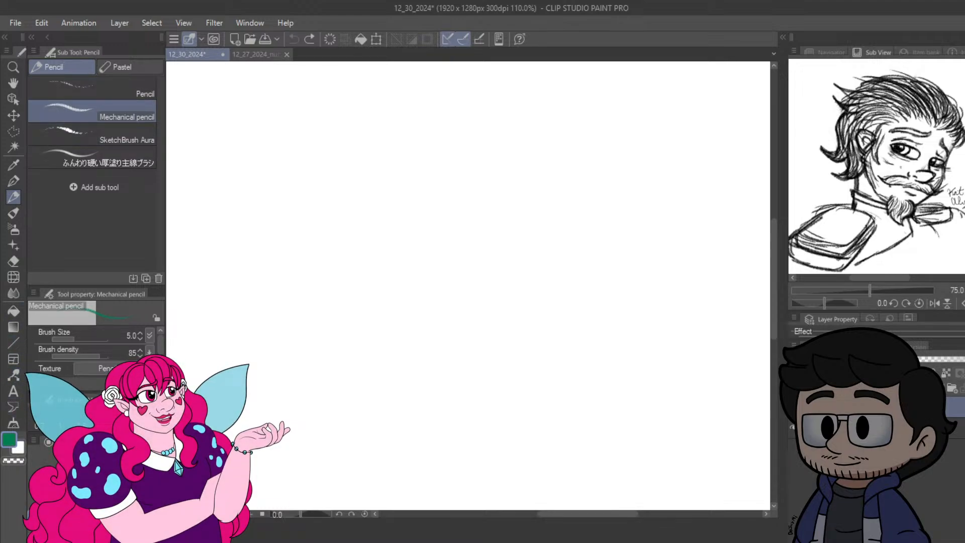
click(14, 313)
click(534, 242)
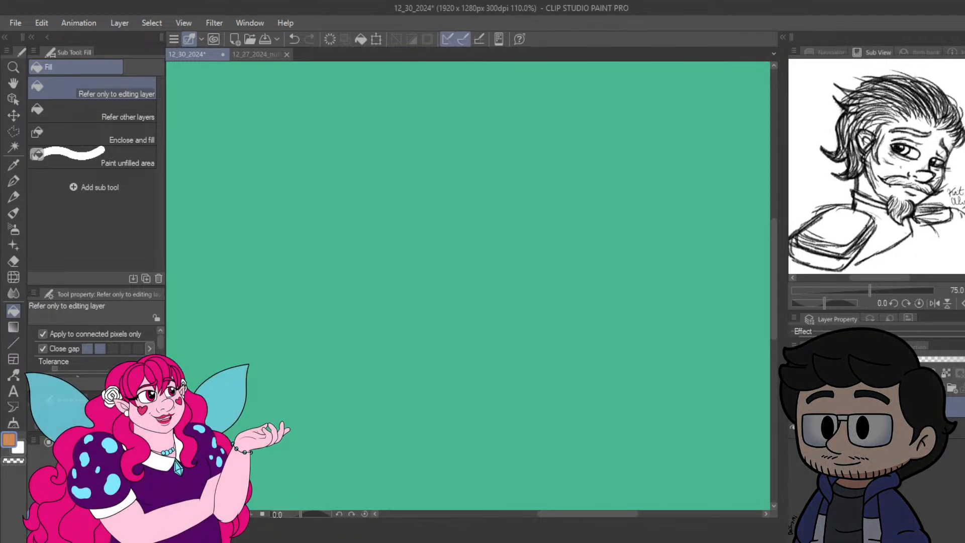
click(432, 362)
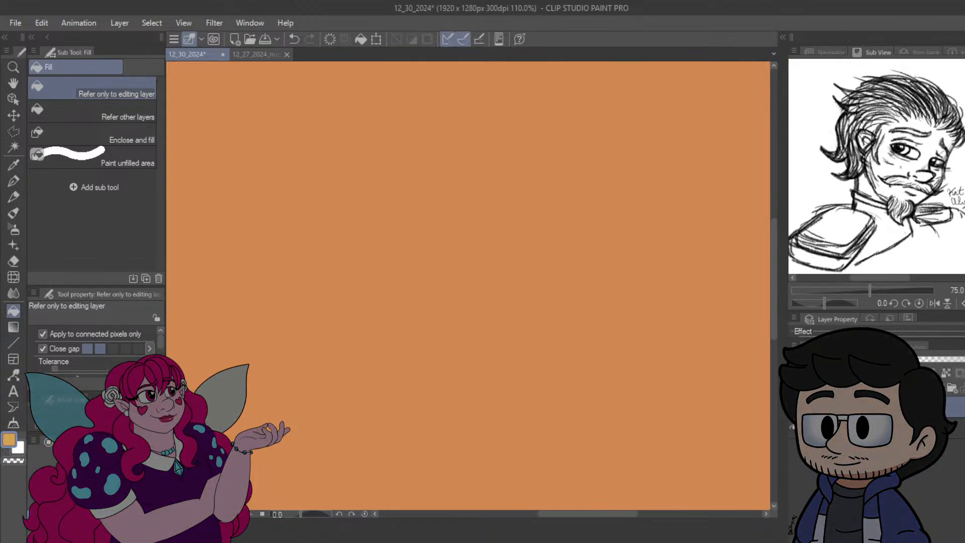
click(531, 356)
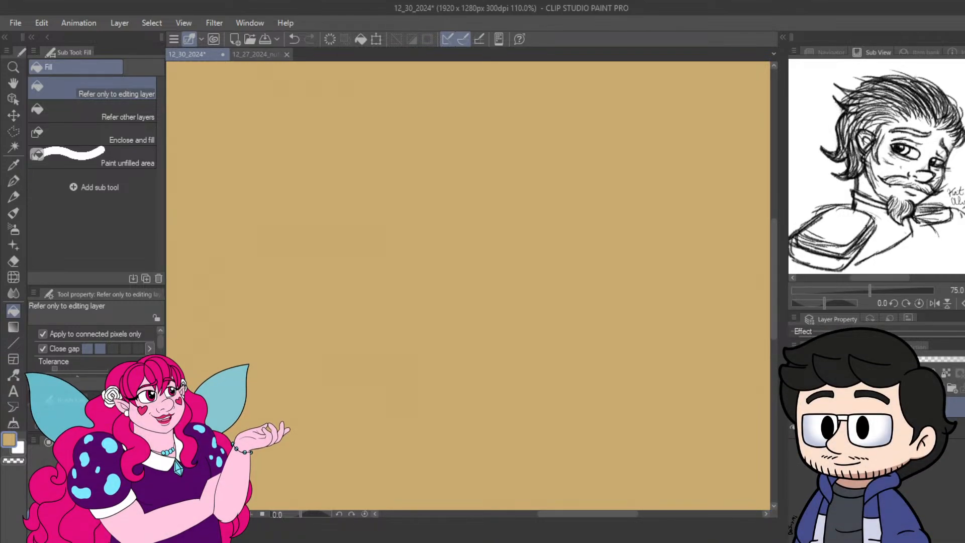
Choose the Mechanical pencil at brush size 5.0 and set the drawing color to black.
scroll(539, 182, down, 5)
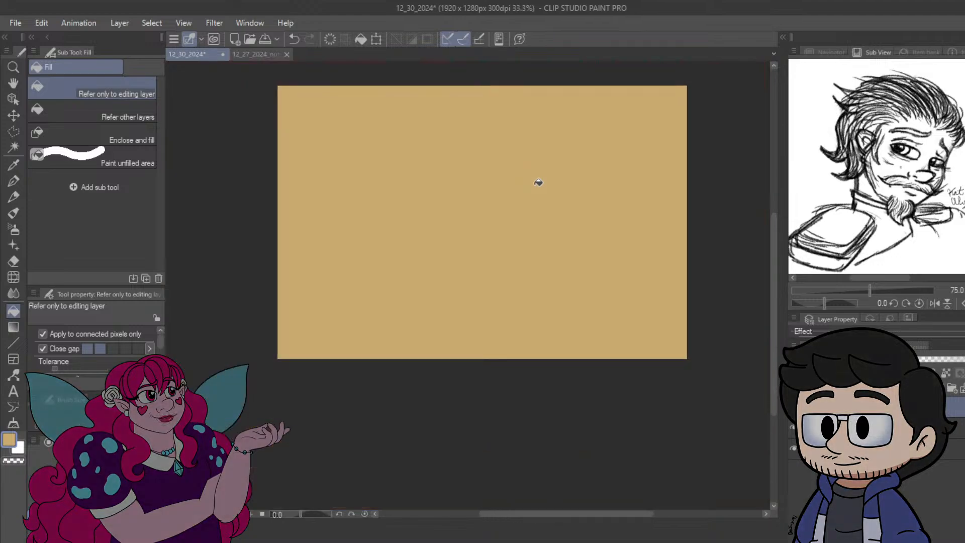
scroll(538, 183, down, 1)
mouse_move(582, 140)
mouse_down()
mouse_move(556, 194)
mouse_move(551, 245)
mouse_move(599, 141)
mouse_up()
scroll(589, 232, up, 3)
scroll(589, 232, up, 4)
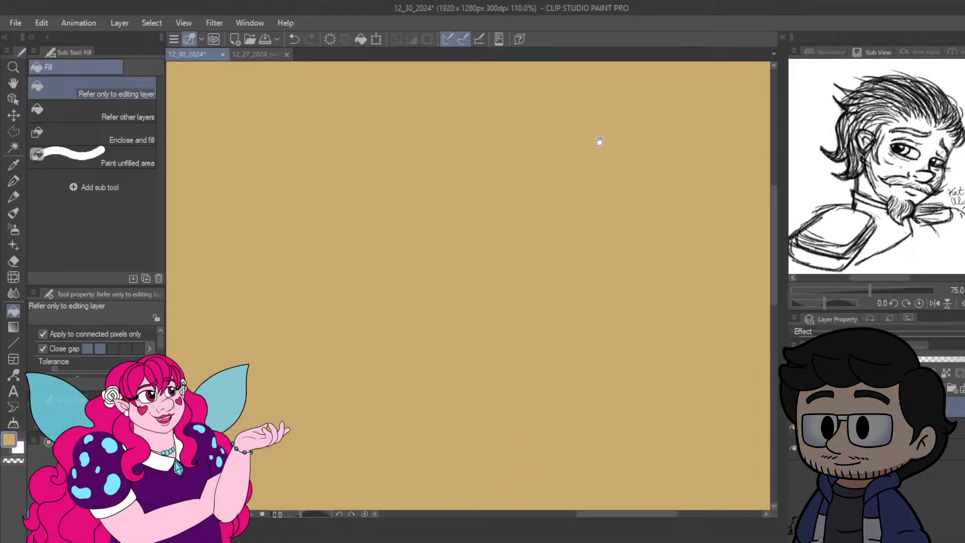
scroll(599, 151, up, 2)
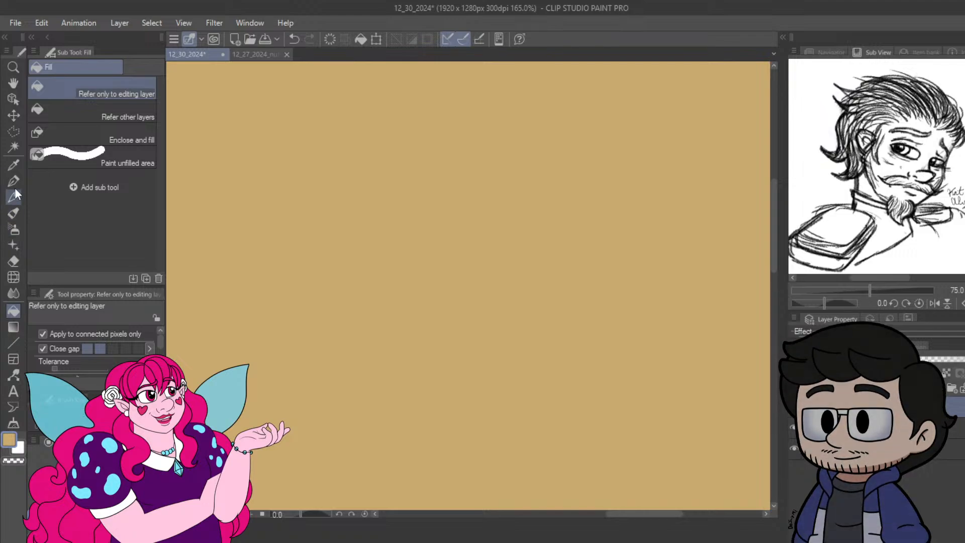
click(13, 196)
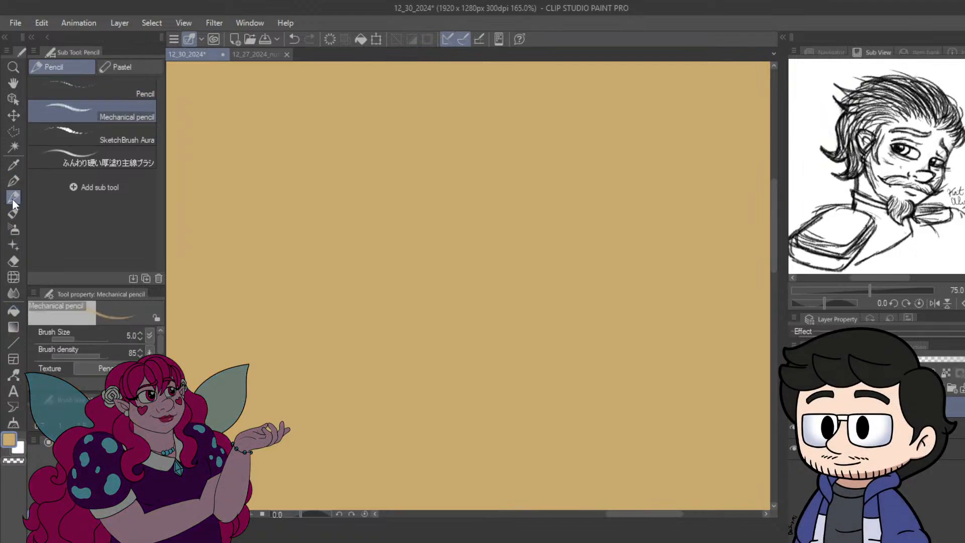
double_click(14, 443)
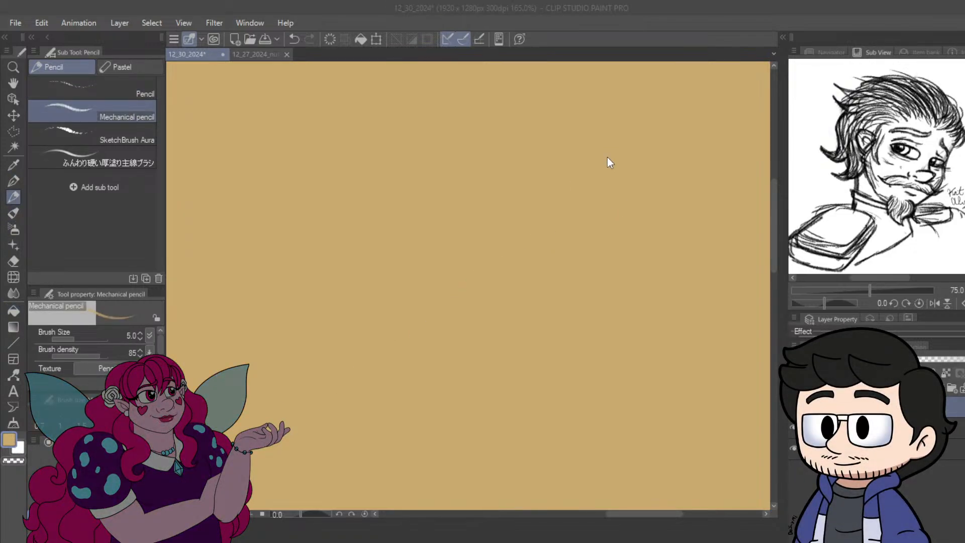
click(651, 182)
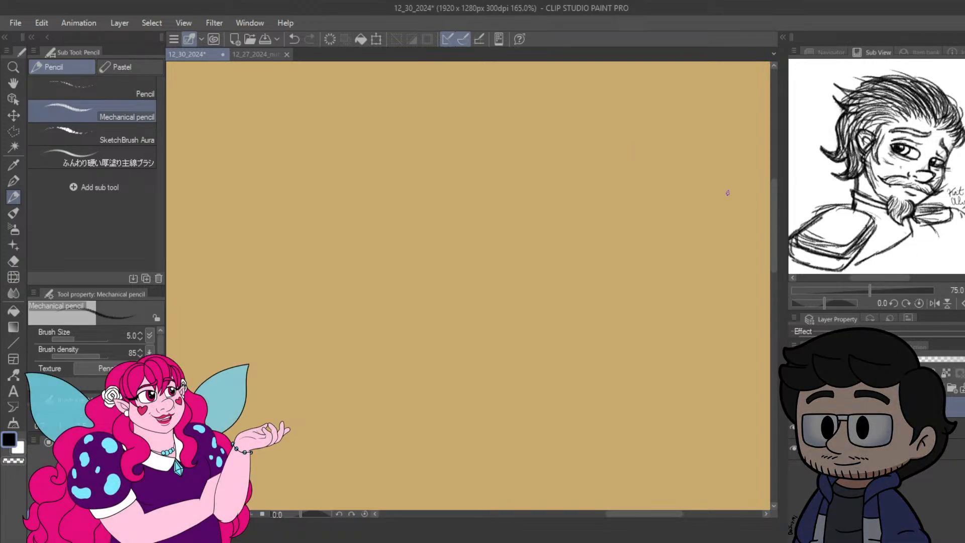
mouse_move(457, 288)
mouse_down()
mouse_move(438, 270)
mouse_move(447, 213)
mouse_up()
key(ctrl+z)
key(ctrl+z)
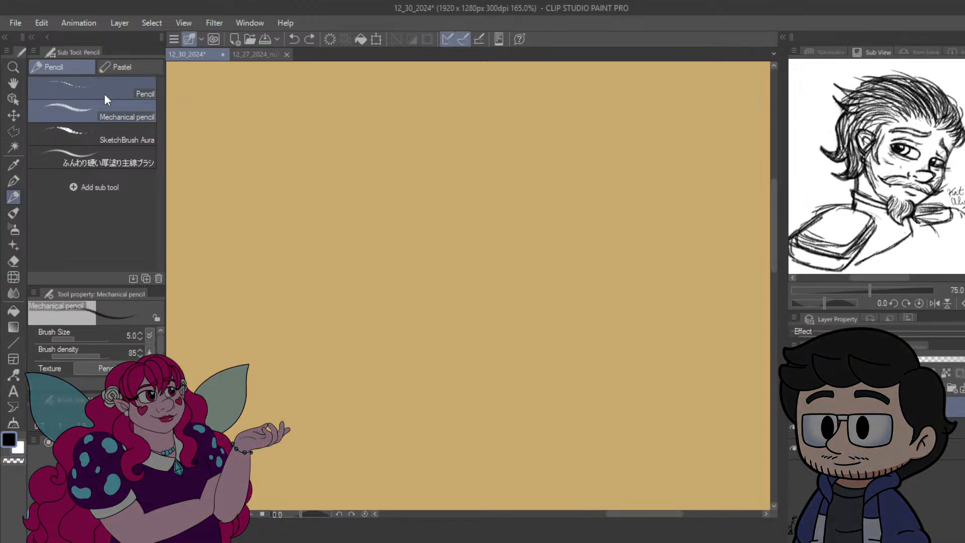
click(102, 83)
mouse_move(396, 267)
mouse_down()
mouse_move(489, 308)
mouse_move(528, 273)
mouse_move(529, 250)
mouse_move(479, 268)
mouse_move(402, 256)
mouse_move(467, 140)
mouse_move(401, 224)
mouse_move(421, 260)
mouse_move(442, 266)
mouse_move(401, 289)
mouse_move(409, 286)
mouse_move(383, 255)
mouse_move(403, 296)
mouse_up()
key(ctrl+z)
click(91, 117)
key(ctrl+z)
Sketch a large rough circle for the head with overlapping curved strokes near the middle of the visible canvas.
drag(381, 246, 410, 301)
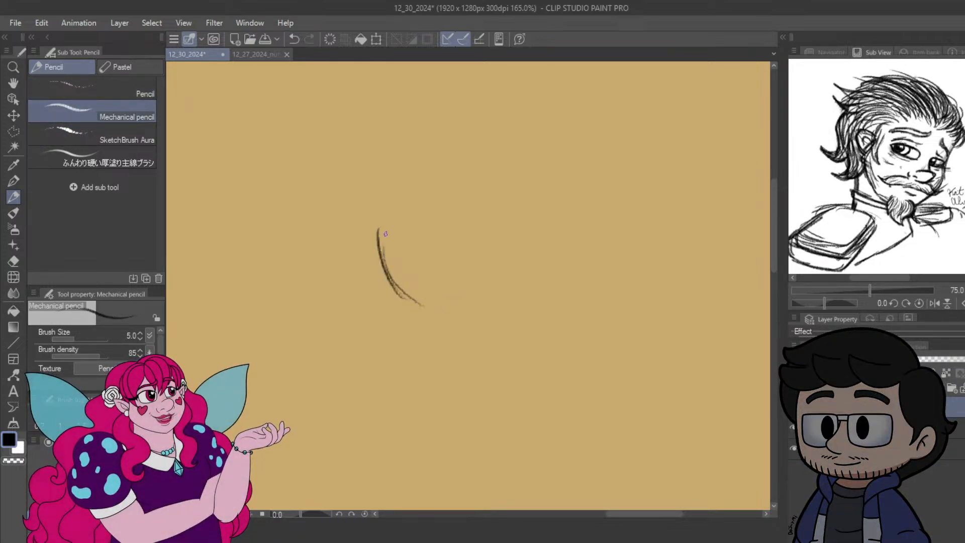
mouse_move(392, 200)
mouse_down()
mouse_move(389, 251)
mouse_move(417, 180)
mouse_up()
mouse_move(383, 211)
mouse_down()
mouse_move(457, 133)
mouse_move(485, 136)
mouse_up()
mouse_move(416, 151)
mouse_down()
mouse_move(453, 132)
mouse_move(556, 166)
mouse_up()
drag(523, 133, 568, 203)
drag(543, 146, 578, 234)
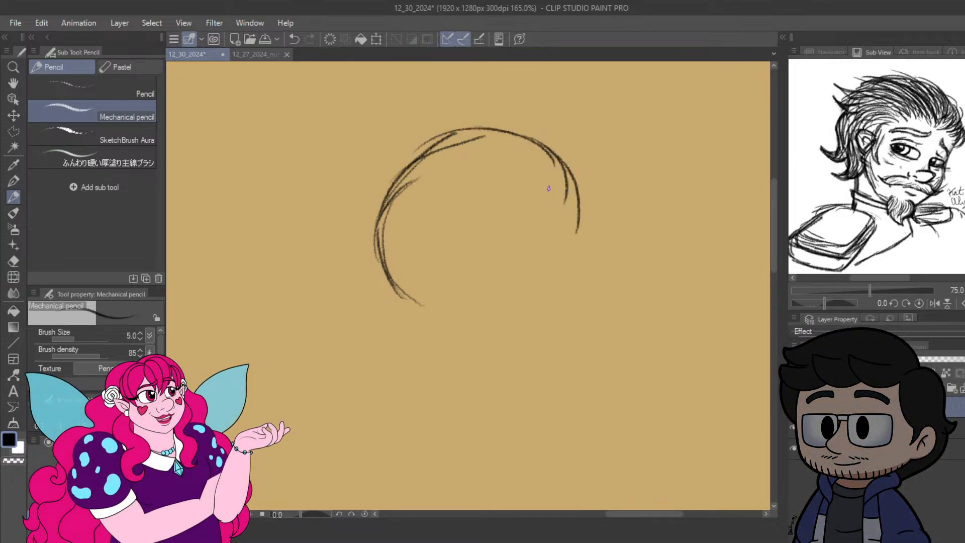
drag(575, 176, 583, 251)
drag(587, 199, 561, 276)
drag(382, 256, 433, 322)
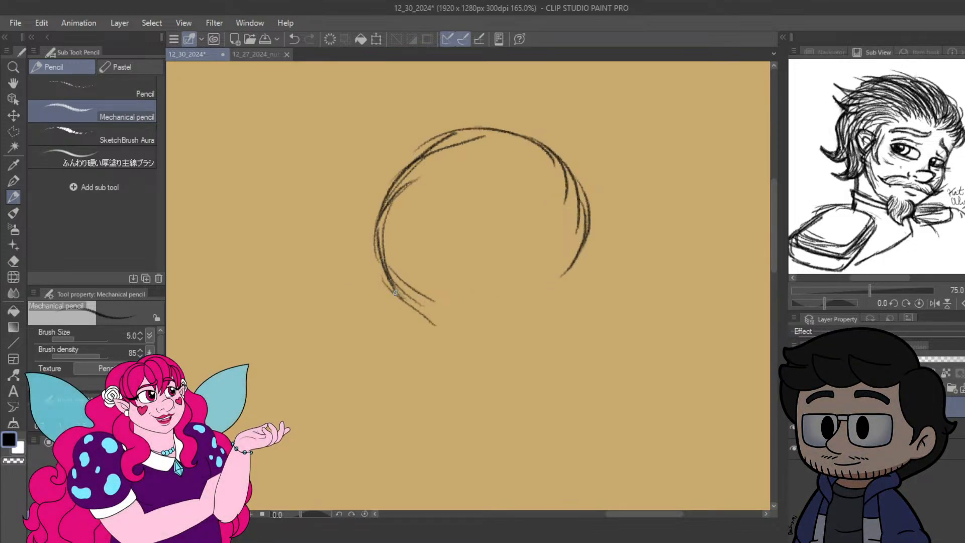
mouse_move(386, 289)
mouse_down()
mouse_move(456, 330)
mouse_move(525, 319)
mouse_up()
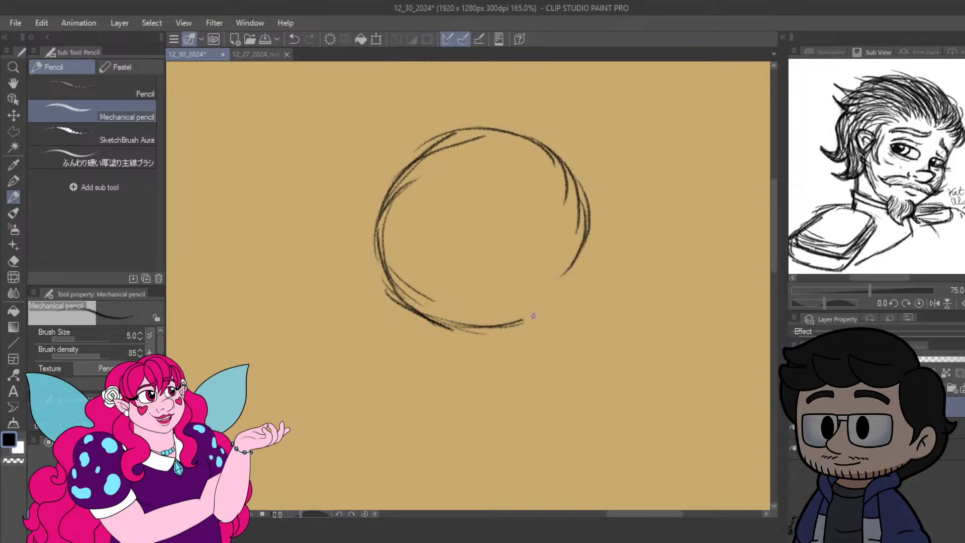
drag(462, 330, 584, 277)
drag(527, 317, 585, 237)
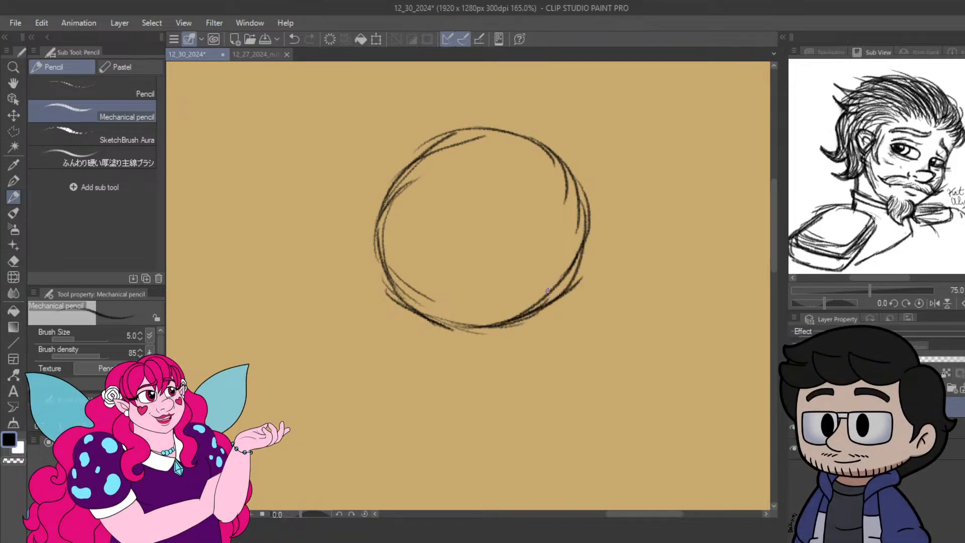
drag(557, 297, 587, 229)
drag(572, 276, 575, 217)
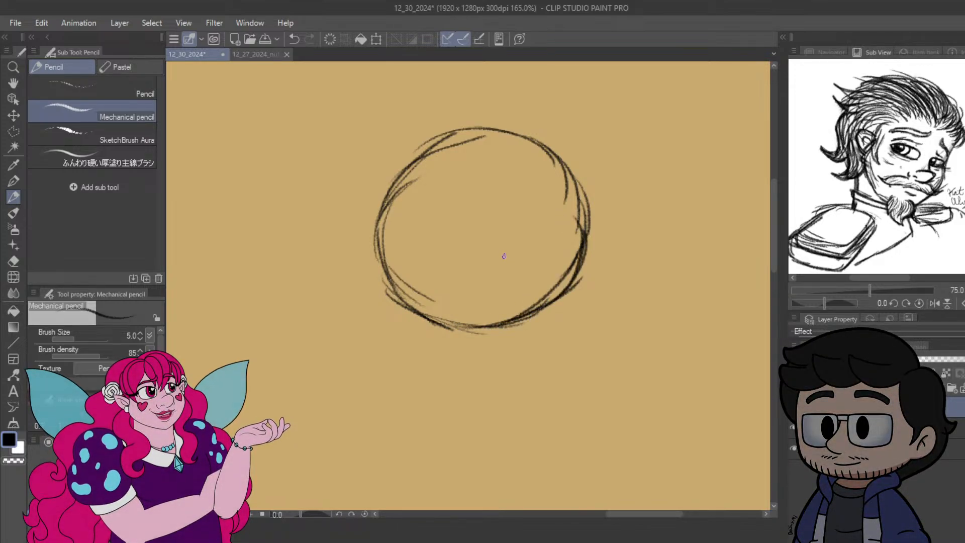
Draw a curved vertical center guideline down the head circle, offset to the left to turn the face.
drag(466, 332, 444, 212)
mouse_move(447, 319)
mouse_down()
mouse_move(445, 217)
mouse_move(456, 171)
mouse_up()
drag(452, 300, 464, 205)
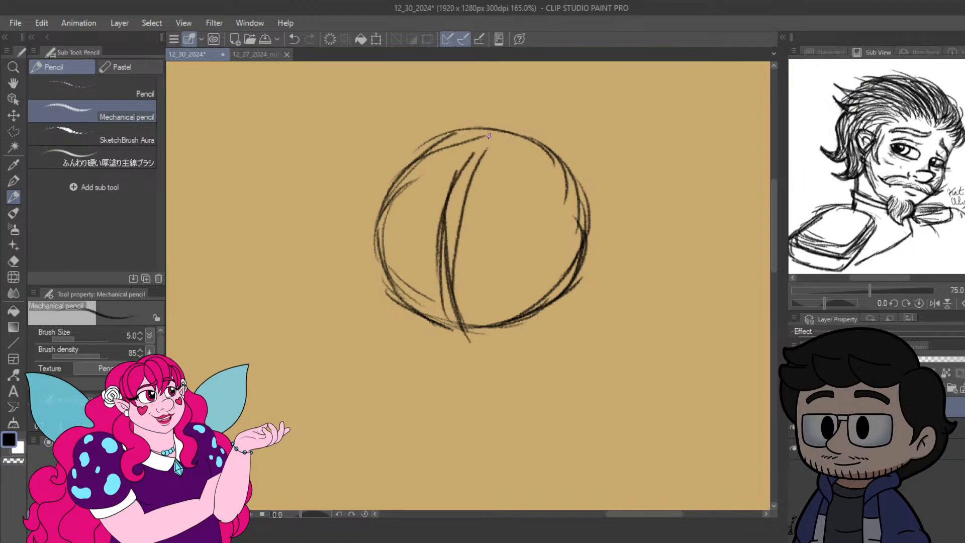
mouse_move(502, 122)
mouse_down()
mouse_move(438, 245)
mouse_move(465, 169)
mouse_up()
Draw a curved horizontal eye guideline across the lower half of the head circle, extending past both edges.
drag(352, 211, 448, 245)
drag(361, 233, 501, 280)
drag(346, 237, 524, 262)
drag(390, 255, 569, 269)
mouse_move(457, 260)
mouse_down()
mouse_move(599, 263)
mouse_move(540, 265)
mouse_up()
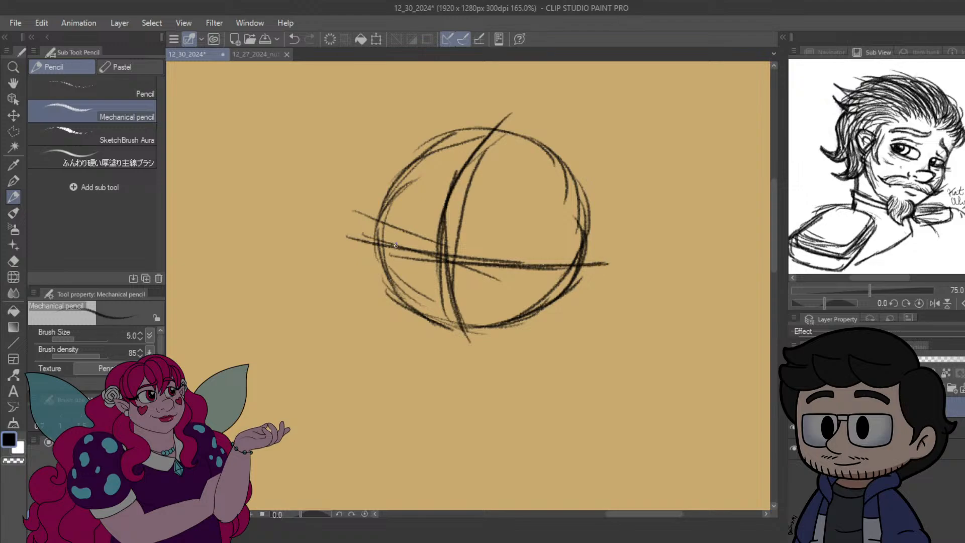
mouse_move(364, 230)
mouse_down()
mouse_move(429, 255)
mouse_move(398, 245)
mouse_move(537, 267)
mouse_move(527, 266)
mouse_move(609, 262)
mouse_up()
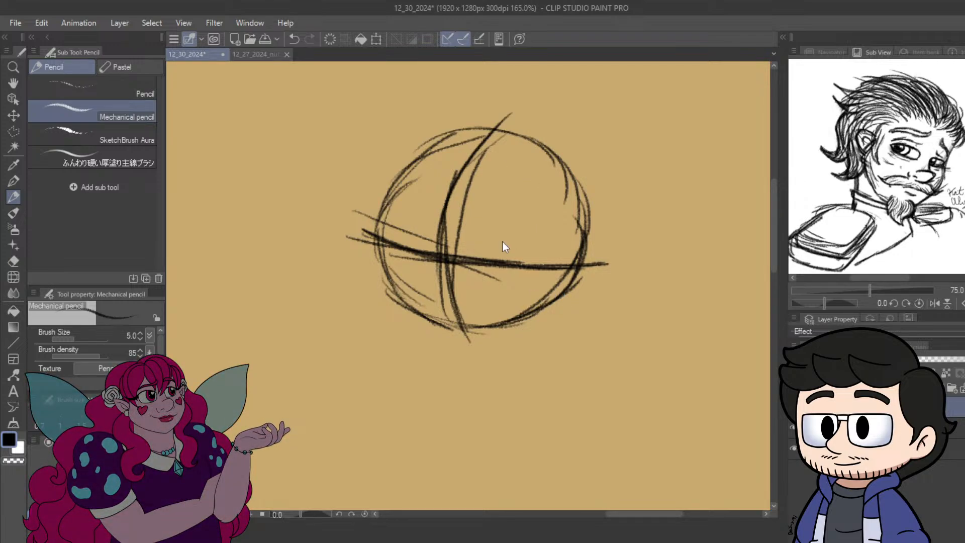
Rotate the head sketch slightly clockwise with a Scale/Rotate transformation.
key(ctrl+t)
drag(445, 357, 424, 349)
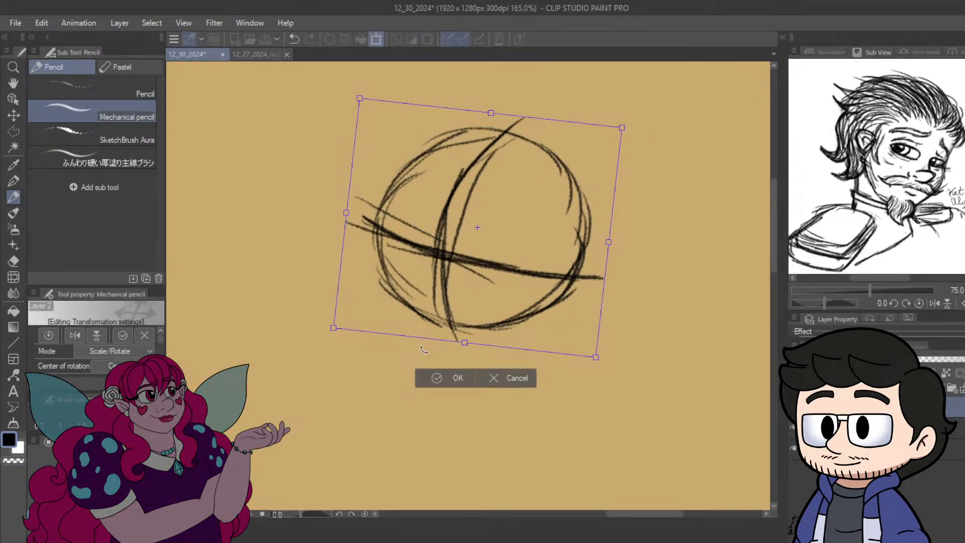
click(445, 380)
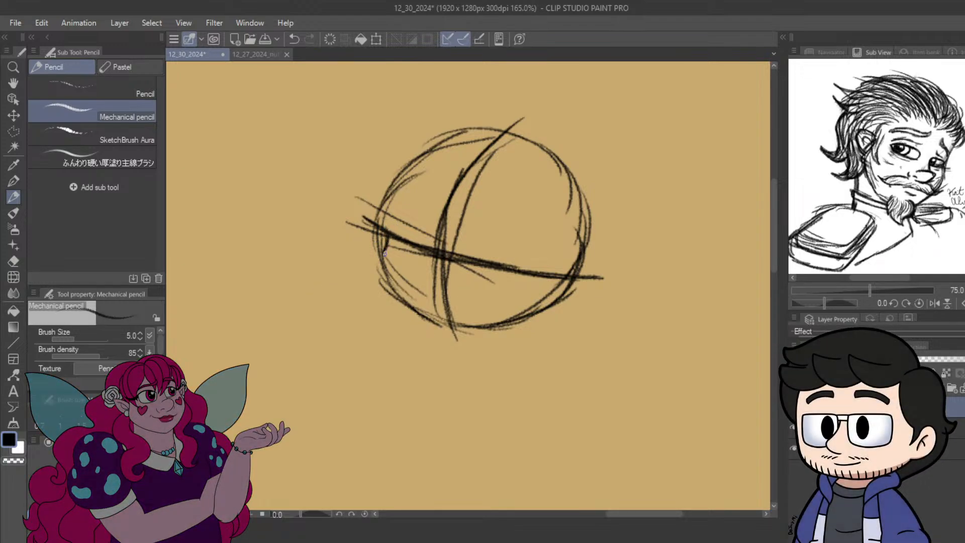
Sketch the cheek, chin and jaw contour below the head circle, from one end of the eye line to the other.
drag(386, 219, 379, 255)
mouse_move(394, 223)
mouse_down()
mouse_move(370, 267)
mouse_move(388, 316)
mouse_up()
drag(374, 270, 403, 329)
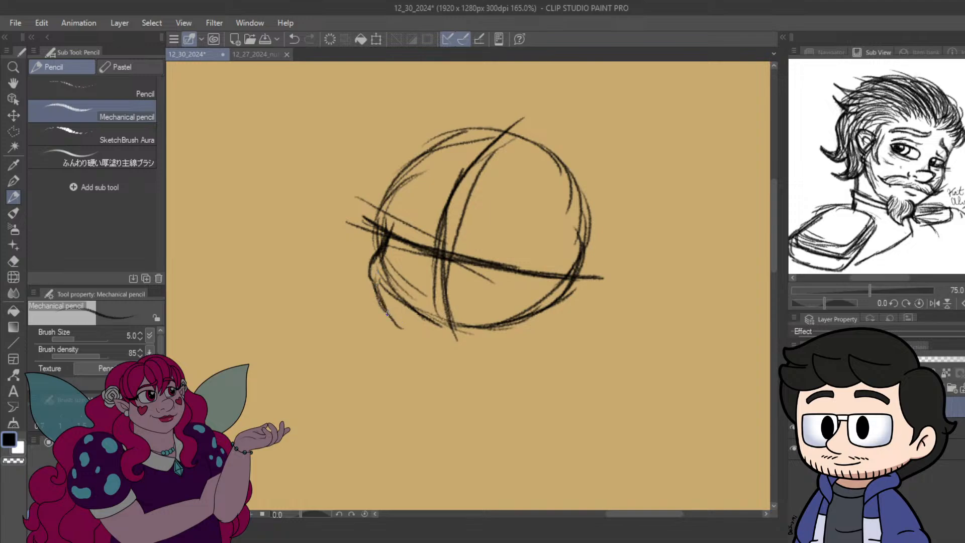
drag(376, 287, 413, 347)
mouse_move(381, 308)
mouse_down()
mouse_move(439, 365)
mouse_move(412, 353)
mouse_move(477, 371)
mouse_up()
mouse_move(425, 353)
mouse_down()
mouse_move(482, 368)
mouse_move(530, 338)
mouse_up()
drag(483, 367, 547, 313)
mouse_move(508, 358)
mouse_down()
mouse_move(554, 315)
mouse_move(520, 345)
mouse_move(560, 301)
mouse_up()
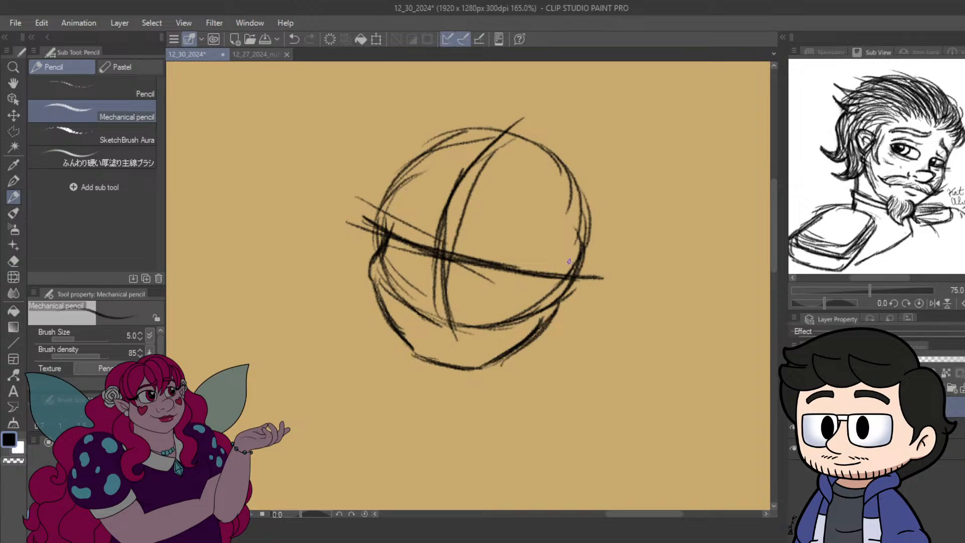
mouse_move(569, 257)
mouse_down()
mouse_move(551, 300)
mouse_move(565, 254)
mouse_move(557, 306)
mouse_move(559, 281)
mouse_move(517, 341)
mouse_up()
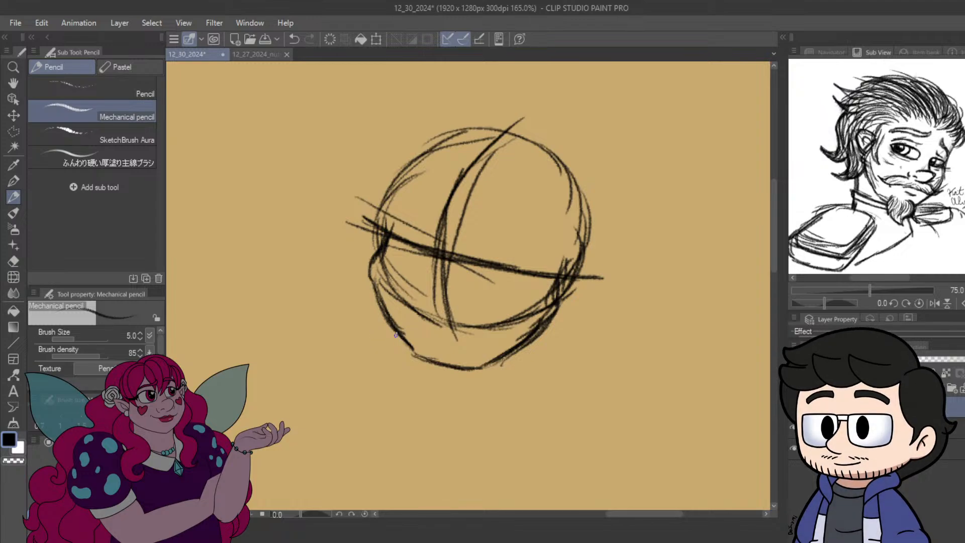
Darken the cheek and jaw contour with additional strokes along both sides and the chin.
drag(395, 336, 375, 285)
drag(382, 316, 379, 258)
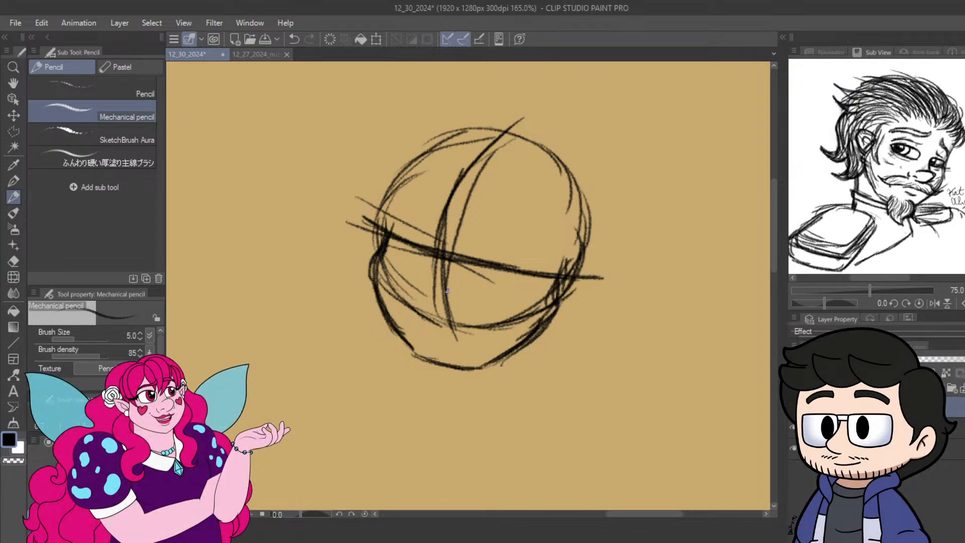
drag(380, 300, 419, 352)
mouse_move(387, 324)
mouse_down()
mouse_move(419, 359)
mouse_move(403, 338)
mouse_move(458, 366)
mouse_move(434, 360)
mouse_move(482, 368)
mouse_move(546, 325)
mouse_move(565, 281)
mouse_up()
drag(542, 324, 555, 251)
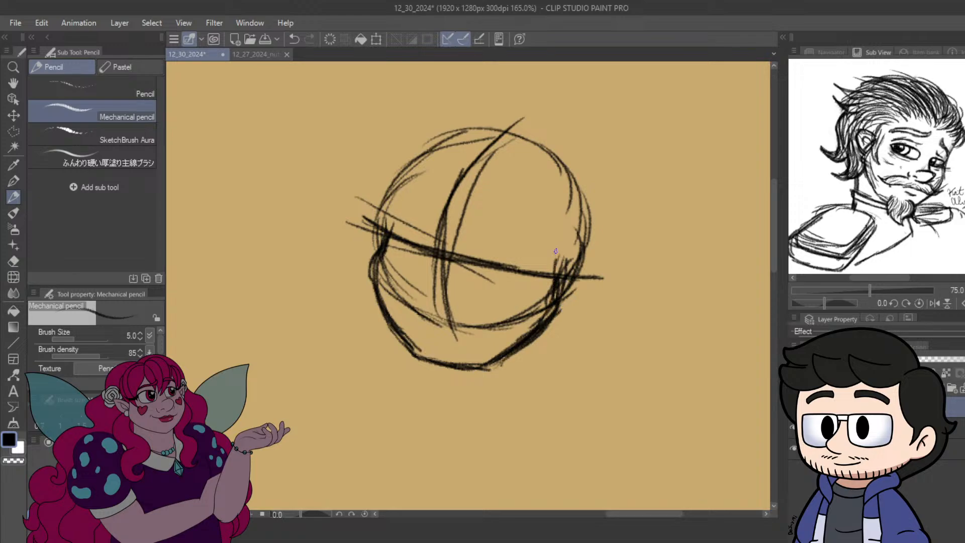
Sketch the neck with a short front line under the chin and a longer back line behind the jaw.
drag(391, 218, 398, 203)
drag(428, 363, 425, 397)
drag(554, 345, 553, 317)
mouse_move(562, 334)
mouse_down()
mouse_move(570, 288)
mouse_move(559, 371)
mouse_move(578, 392)
mouse_move(563, 319)
mouse_up()
mouse_move(571, 281)
mouse_down()
mouse_move(555, 343)
mouse_move(574, 374)
mouse_up()
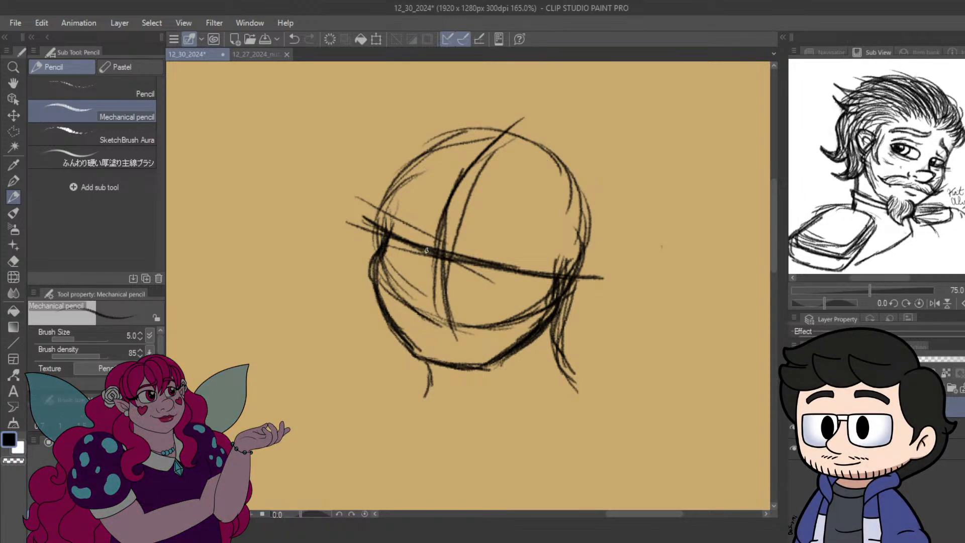
Sketch a rounded nose below the eye line, and an oval eye with iris and a thick arched eyebrow right of the center line.
mouse_move(443, 246)
mouse_down()
mouse_move(434, 269)
mouse_move(436, 245)
mouse_move(425, 269)
mouse_move(437, 252)
mouse_move(407, 274)
mouse_move(410, 265)
mouse_move(421, 295)
mouse_up()
mouse_move(411, 261)
mouse_down()
mouse_move(447, 279)
mouse_move(431, 264)
mouse_move(442, 271)
mouse_move(403, 263)
mouse_move(408, 283)
mouse_move(433, 295)
mouse_move(459, 295)
mouse_up()
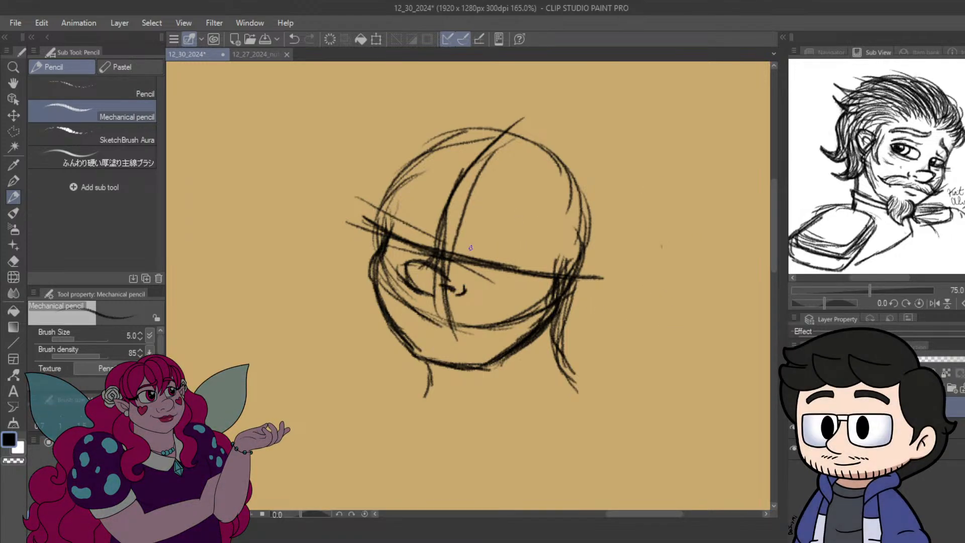
mouse_move(466, 256)
mouse_down()
mouse_move(489, 238)
mouse_move(475, 245)
mouse_move(495, 241)
mouse_move(524, 261)
mouse_move(504, 269)
mouse_up()
drag(482, 219, 525, 241)
drag(502, 196, 537, 221)
mouse_move(490, 196)
mouse_down()
mouse_move(477, 206)
mouse_move(547, 234)
mouse_up()
mouse_move(486, 243)
mouse_down()
mouse_move(481, 255)
mouse_move(516, 253)
mouse_up()
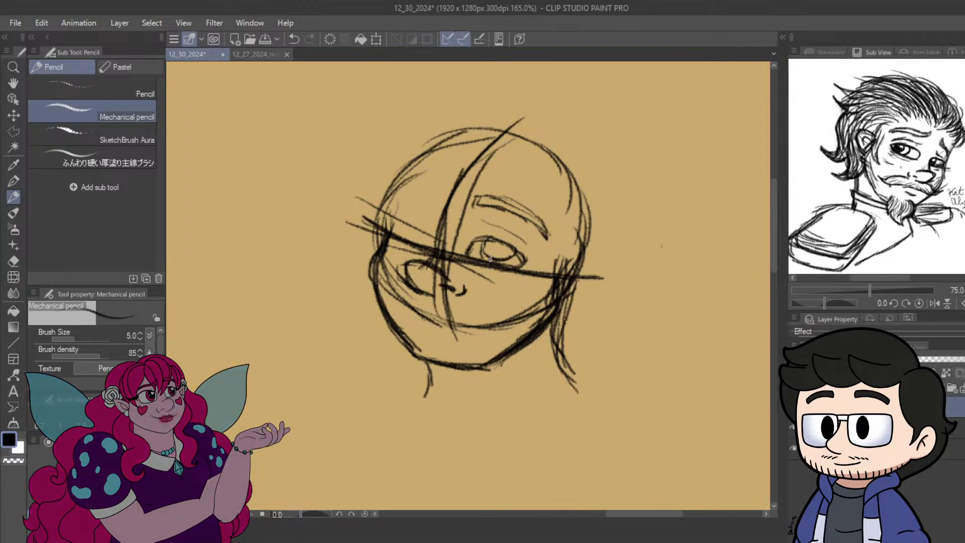
Redraw the near eye's iris with a pupil, and sketch the far eye with its iris and arched eyebrow.
key(ctrl+z)
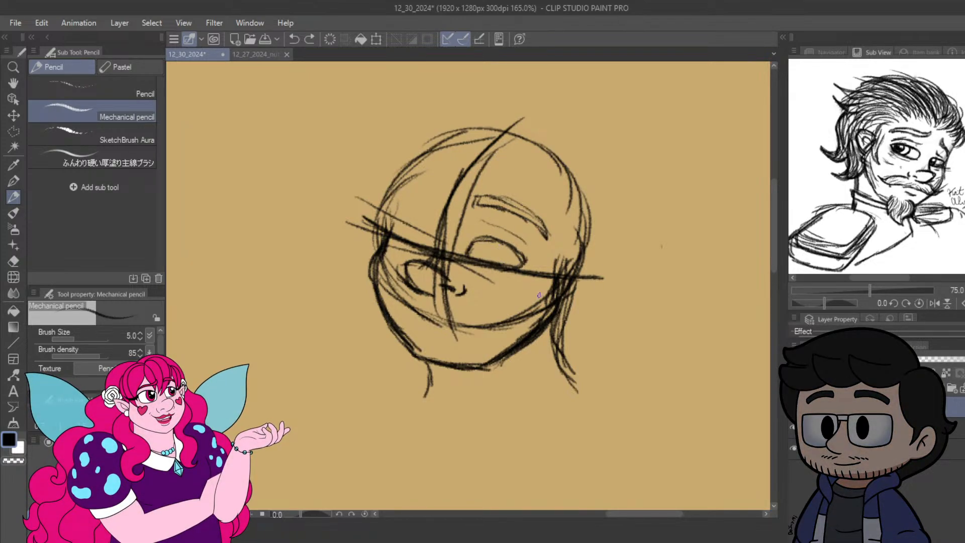
mouse_move(492, 242)
mouse_down()
mouse_move(492, 264)
mouse_move(493, 245)
mouse_move(513, 257)
mouse_up()
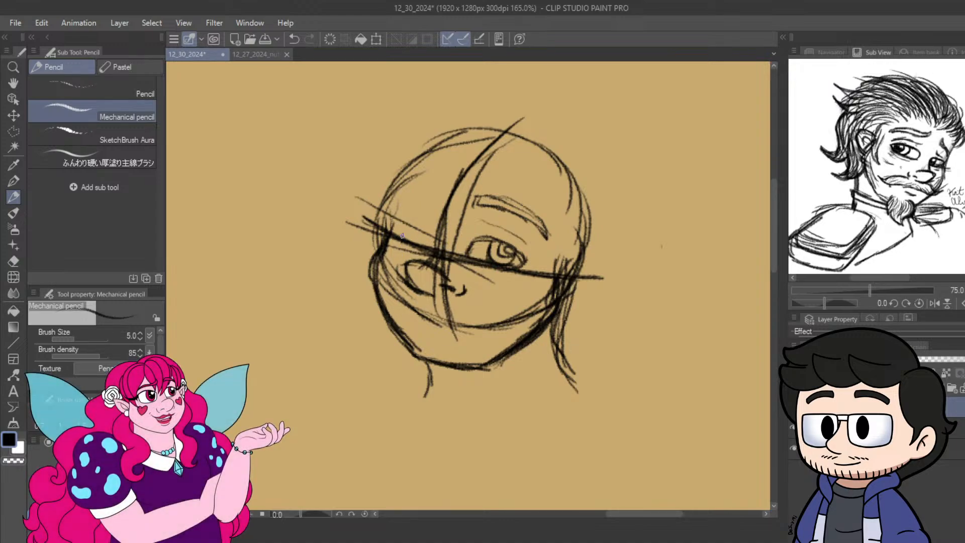
mouse_move(397, 232)
mouse_down()
mouse_move(429, 228)
mouse_move(434, 239)
mouse_move(420, 242)
mouse_move(438, 245)
mouse_move(430, 224)
mouse_move(433, 240)
mouse_up()
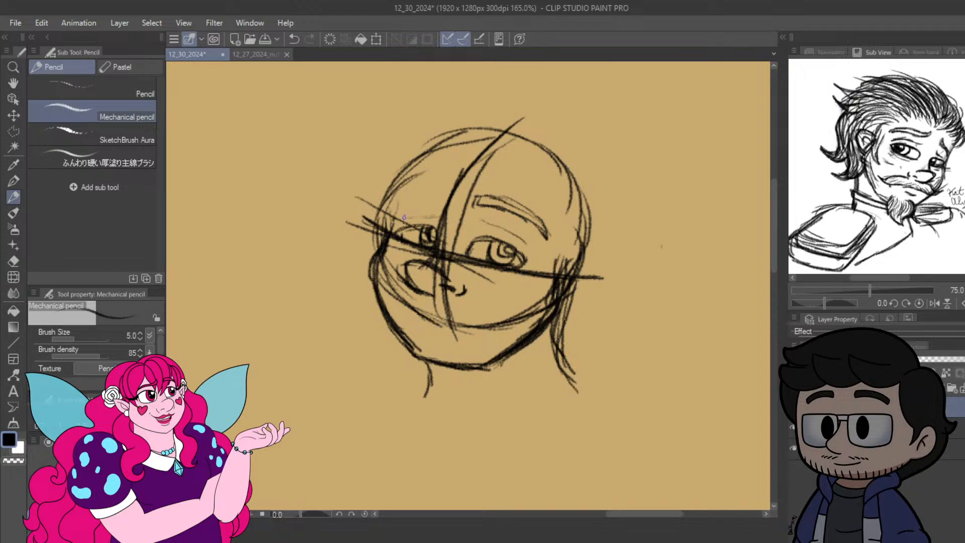
mouse_move(402, 208)
mouse_down()
mouse_move(446, 207)
mouse_move(446, 187)
mouse_move(420, 191)
mouse_up()
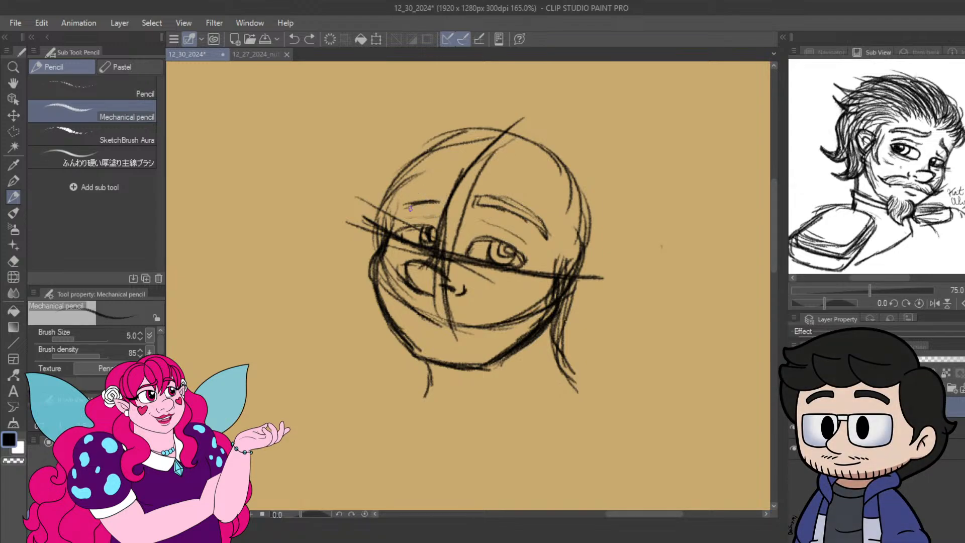
mouse_move(399, 210)
mouse_down()
mouse_move(441, 201)
mouse_move(413, 194)
mouse_move(437, 191)
mouse_move(423, 198)
mouse_up()
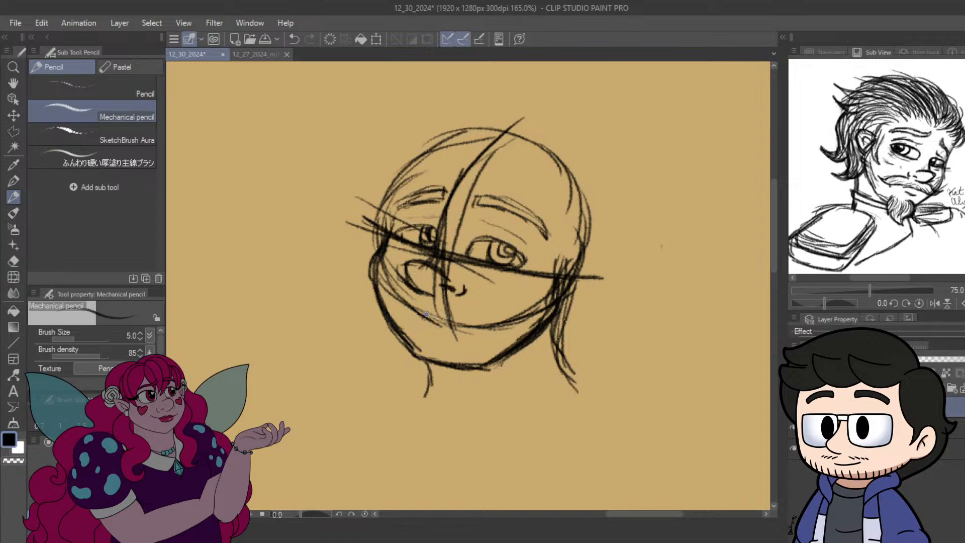
Sketch a wide mustache with upturned ends under the nose, and a short lower-lip line with a pointed goatee below it.
drag(428, 316, 500, 309)
mouse_move(415, 288)
mouse_down()
mouse_move(370, 302)
mouse_move(413, 288)
mouse_move(367, 302)
mouse_move(363, 292)
mouse_move(389, 312)
mouse_move(377, 311)
mouse_move(419, 319)
mouse_move(374, 308)
mouse_move(427, 311)
mouse_move(403, 313)
mouse_move(516, 292)
mouse_move(499, 310)
mouse_move(509, 303)
mouse_move(474, 313)
mouse_move(467, 294)
mouse_move(453, 294)
mouse_move(522, 288)
mouse_move(487, 312)
mouse_move(430, 313)
mouse_move(473, 314)
mouse_move(458, 337)
mouse_move(438, 337)
mouse_move(503, 315)
mouse_move(413, 378)
mouse_move(438, 422)
mouse_move(462, 415)
mouse_move(484, 367)
mouse_move(466, 409)
mouse_up()
mouse_move(431, 353)
mouse_down()
mouse_move(412, 389)
mouse_move(433, 374)
mouse_up()
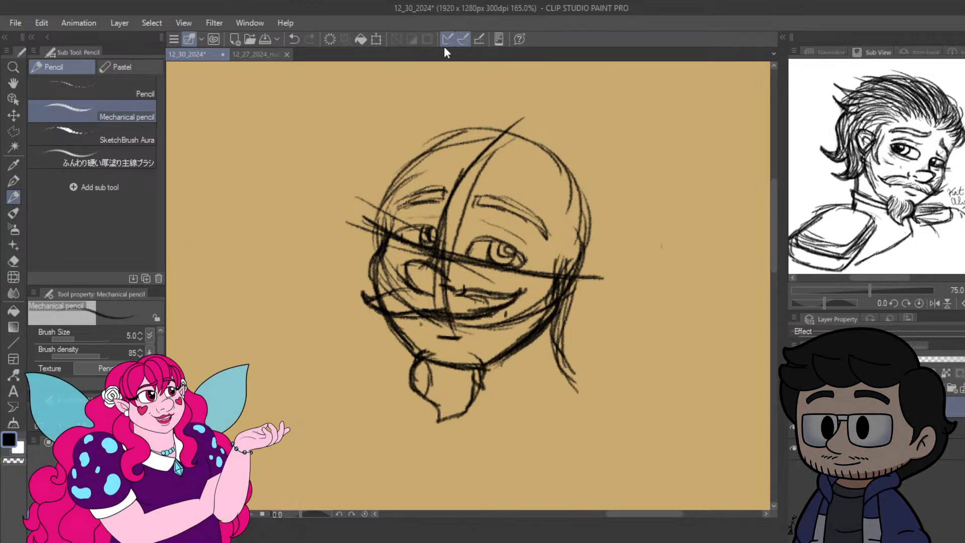
Erase the construction guidelines from the forehead, nose bridge and near cheek, and restore the near jaw line beside the ear area.
mouse_move(492, 150)
mouse_down()
mouse_move(441, 208)
mouse_move(450, 224)
mouse_move(455, 216)
mouse_move(443, 263)
mouse_move(451, 244)
mouse_move(460, 272)
mouse_move(500, 284)
mouse_move(550, 268)
mouse_move(548, 286)
mouse_move(601, 277)
mouse_up()
mouse_move(528, 327)
mouse_down()
mouse_move(465, 335)
mouse_move(544, 301)
mouse_move(564, 272)
mouse_move(557, 260)
mouse_up()
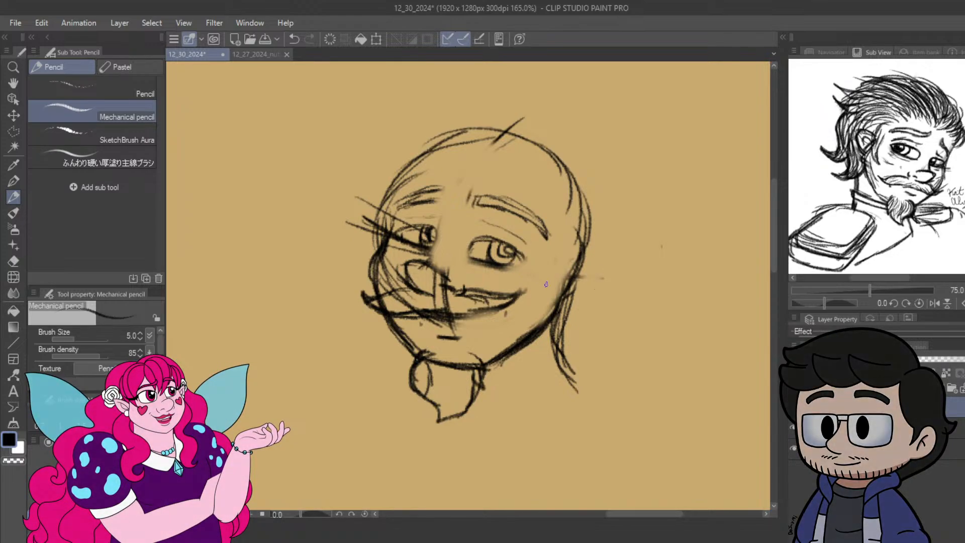
mouse_move(563, 266)
mouse_down()
mouse_move(549, 314)
mouse_move(560, 299)
mouse_move(536, 327)
mouse_up()
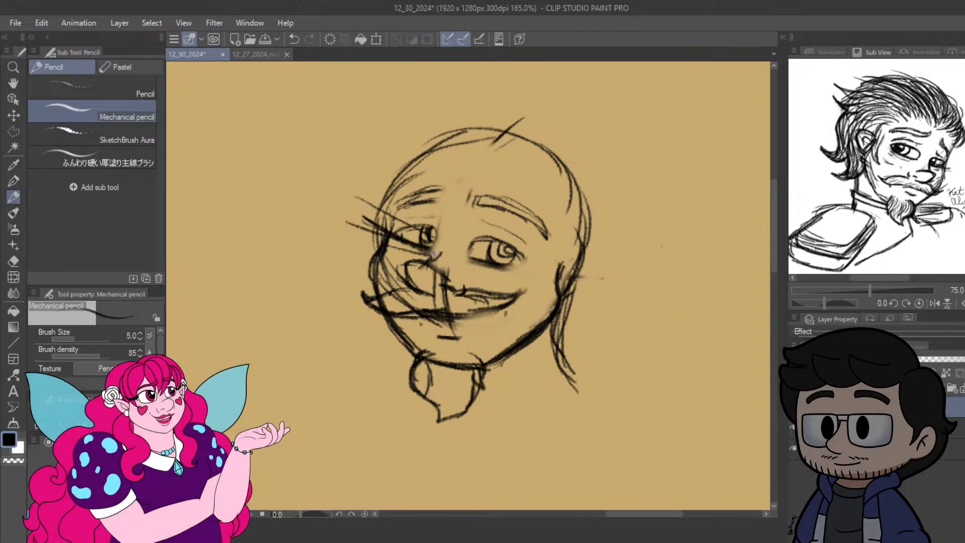
Darken the nose bridge and eyelid creases, and thicken both eyebrows.
drag(438, 231, 428, 264)
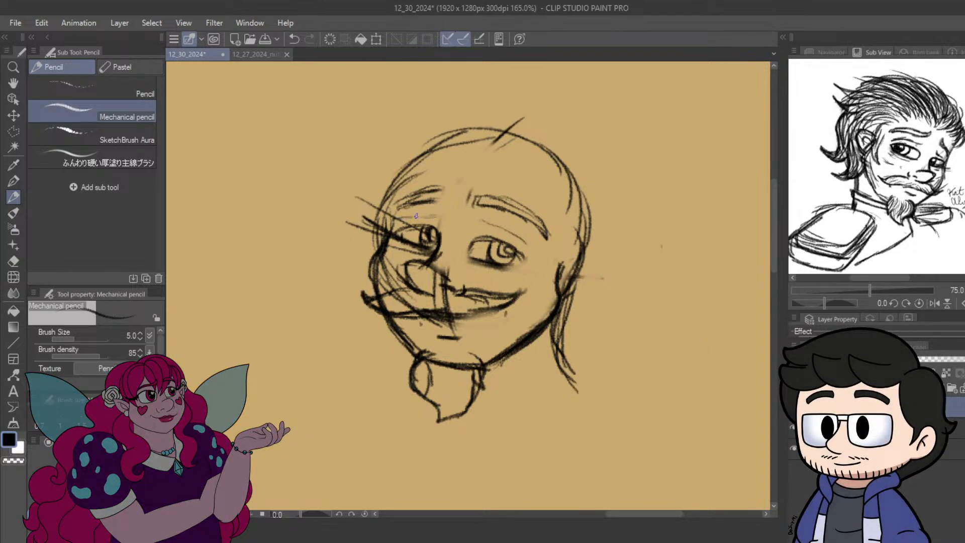
mouse_move(430, 216)
mouse_down()
mouse_move(402, 219)
mouse_move(444, 214)
mouse_move(494, 224)
mouse_up()
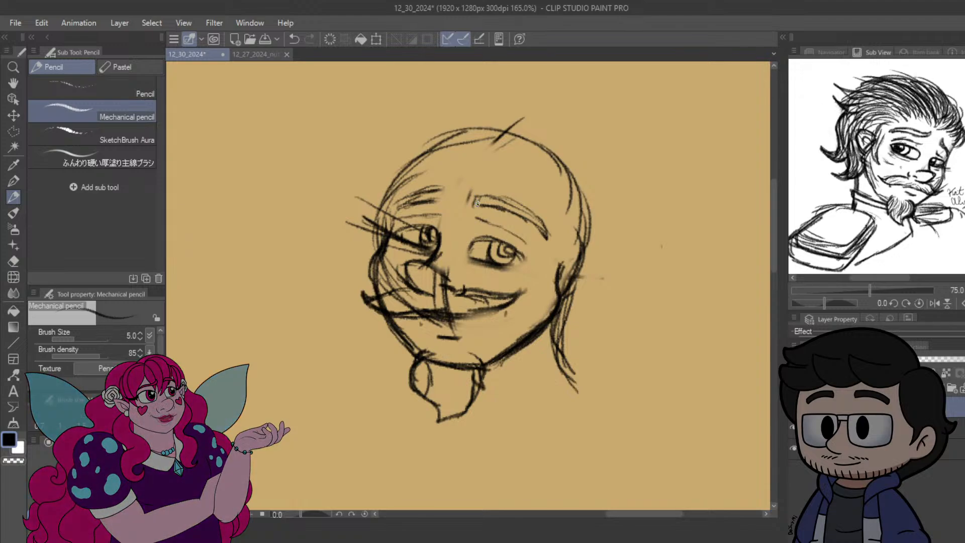
mouse_move(494, 191)
mouse_down()
mouse_move(541, 225)
mouse_move(528, 221)
mouse_up()
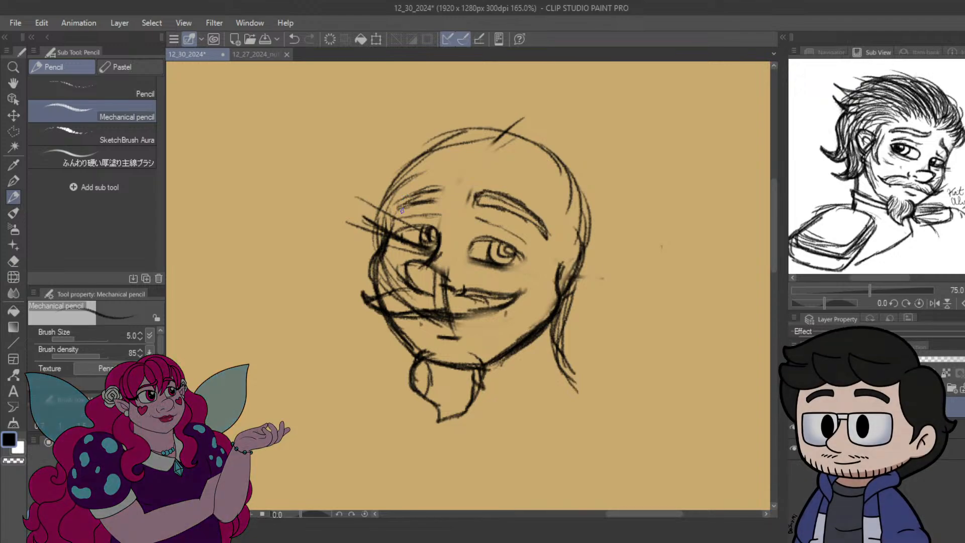
mouse_move(443, 202)
mouse_down()
mouse_move(435, 187)
mouse_move(396, 206)
mouse_move(430, 203)
mouse_up()
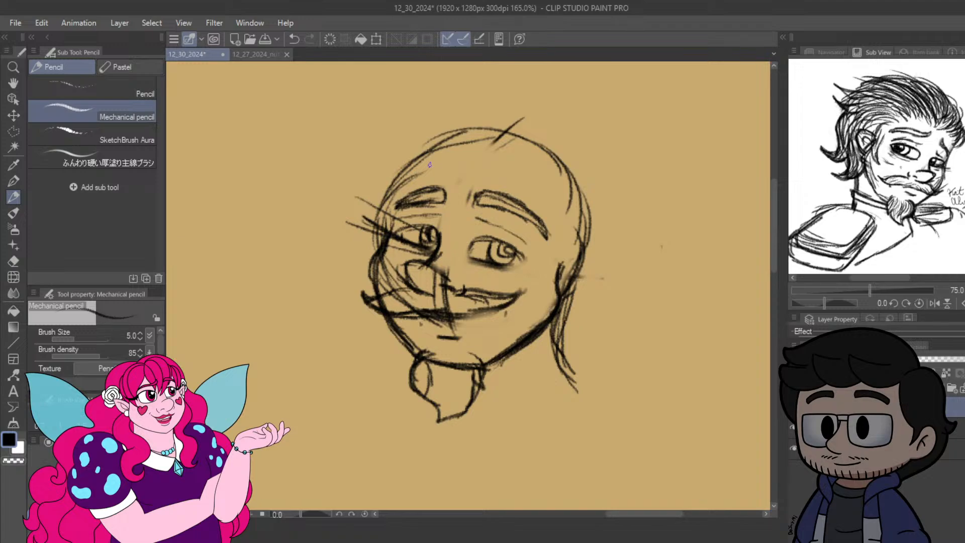
Erase the leftover lines around the nose and mustache, and redraw the nostril and mustache outline.
mouse_move(449, 304)
mouse_down()
mouse_move(430, 290)
mouse_move(441, 291)
mouse_move(433, 302)
mouse_move(450, 303)
mouse_move(390, 302)
mouse_move(413, 300)
mouse_move(380, 282)
mouse_move(394, 284)
mouse_move(401, 303)
mouse_move(381, 307)
mouse_move(489, 305)
mouse_up()
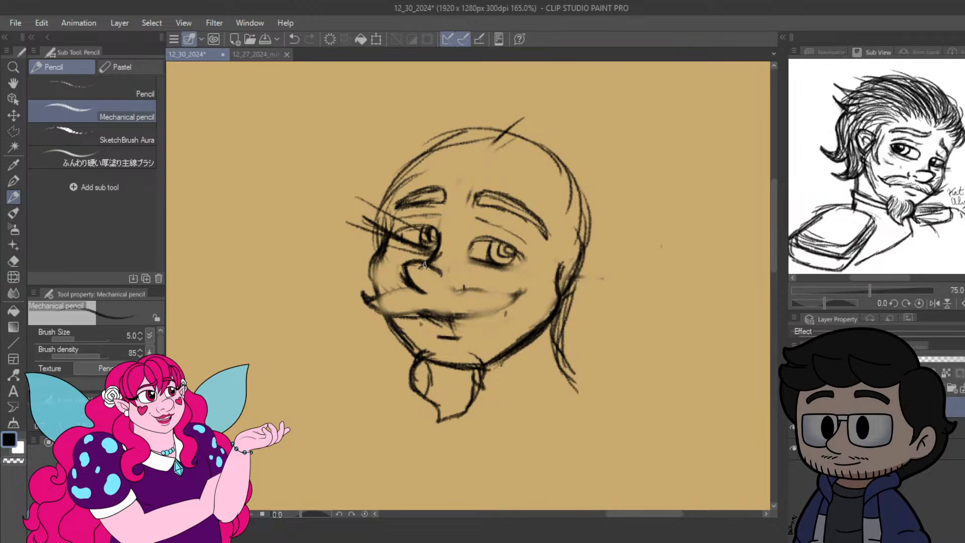
drag(436, 286, 447, 287)
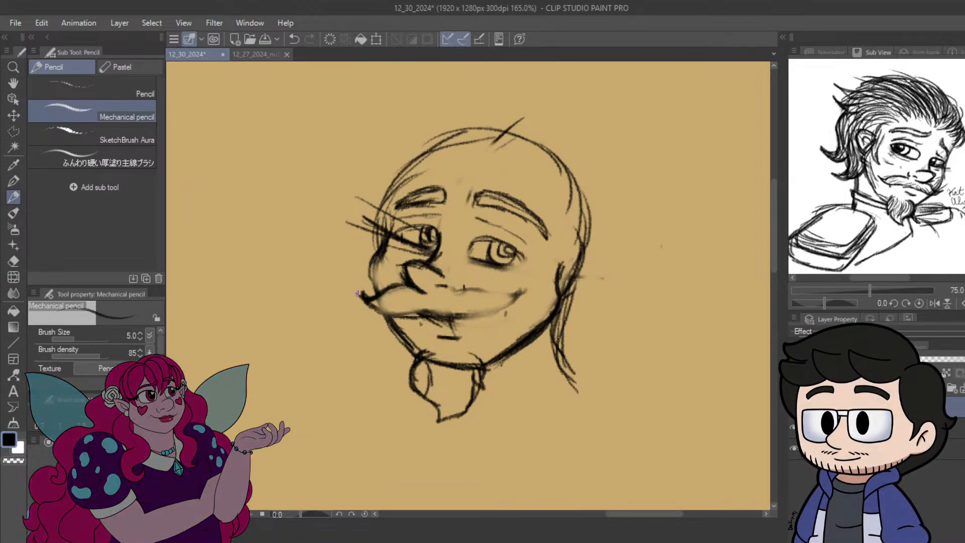
mouse_move(371, 300)
mouse_down()
mouse_move(432, 308)
mouse_move(421, 314)
mouse_move(452, 284)
mouse_move(444, 296)
mouse_move(524, 290)
mouse_move(466, 316)
mouse_move(437, 308)
mouse_move(470, 312)
mouse_up()
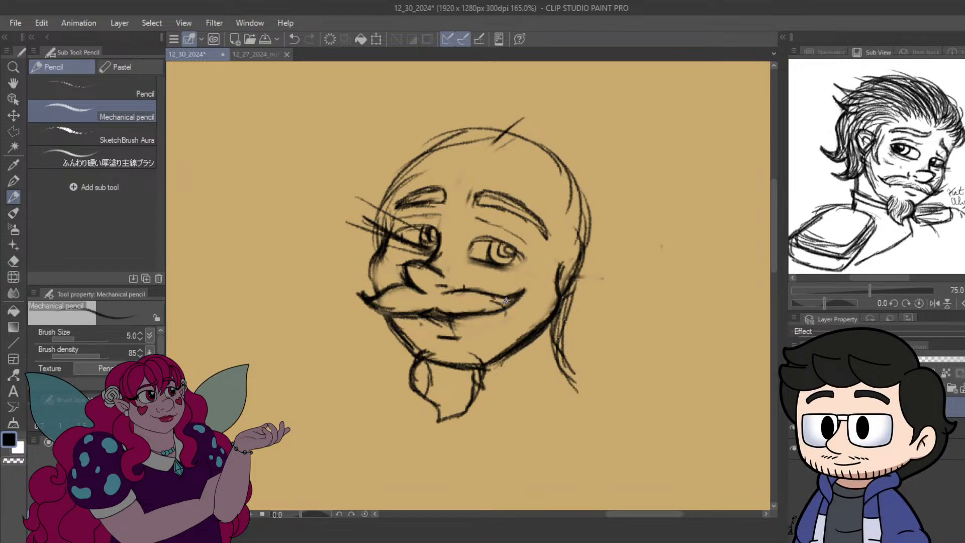
Fill the mustache with short hair strokes and redraw the curved line along its lower edge.
drag(480, 304, 445, 307)
drag(383, 302, 435, 305)
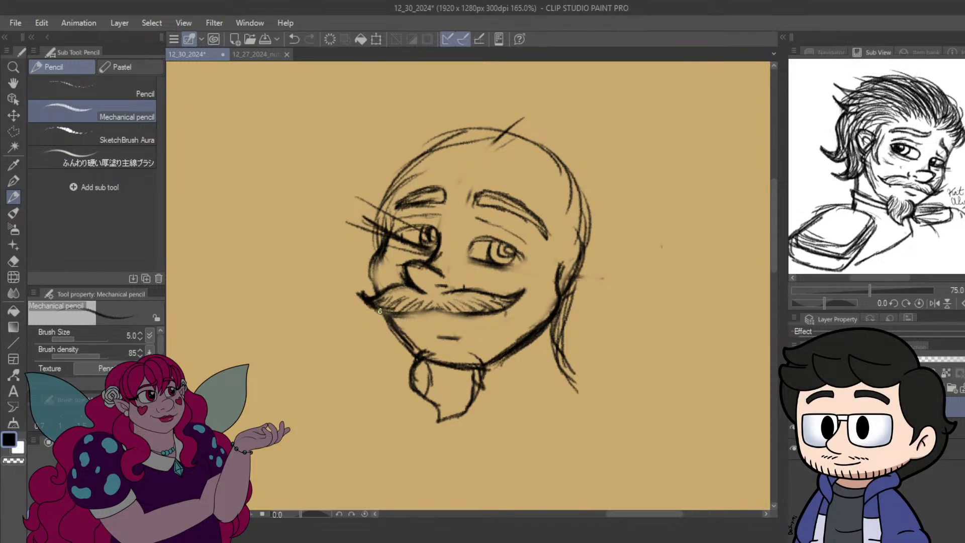
mouse_move(380, 310)
mouse_down()
mouse_move(440, 304)
mouse_move(468, 315)
mouse_move(471, 336)
mouse_move(450, 317)
mouse_up()
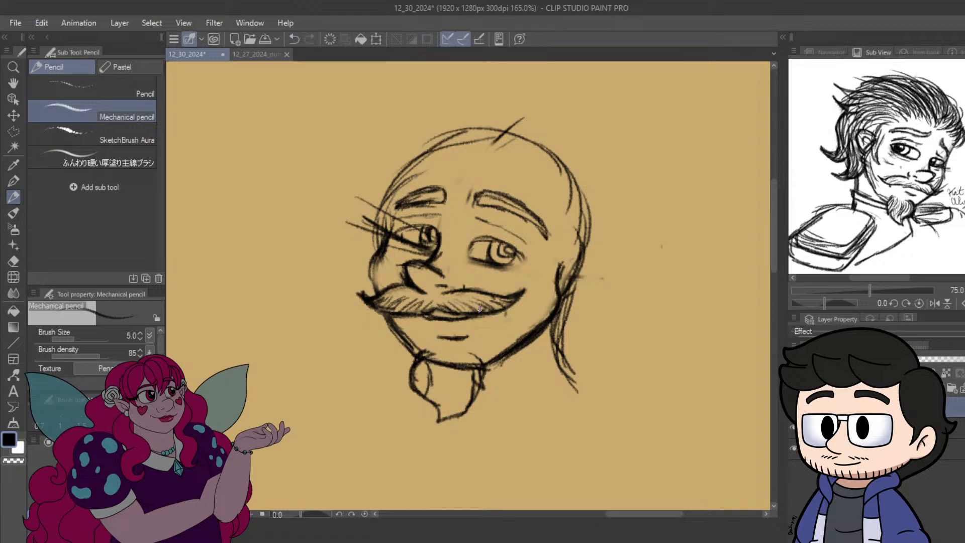
key(ctrl+z)
mouse_move(442, 316)
mouse_down()
mouse_move(429, 315)
mouse_move(479, 312)
mouse_up()
Darken the far cheek contour, and sketch the near side of the face with a small rounded ear.
mouse_move(387, 238)
mouse_down()
mouse_move(376, 265)
mouse_move(385, 241)
mouse_move(370, 289)
mouse_up()
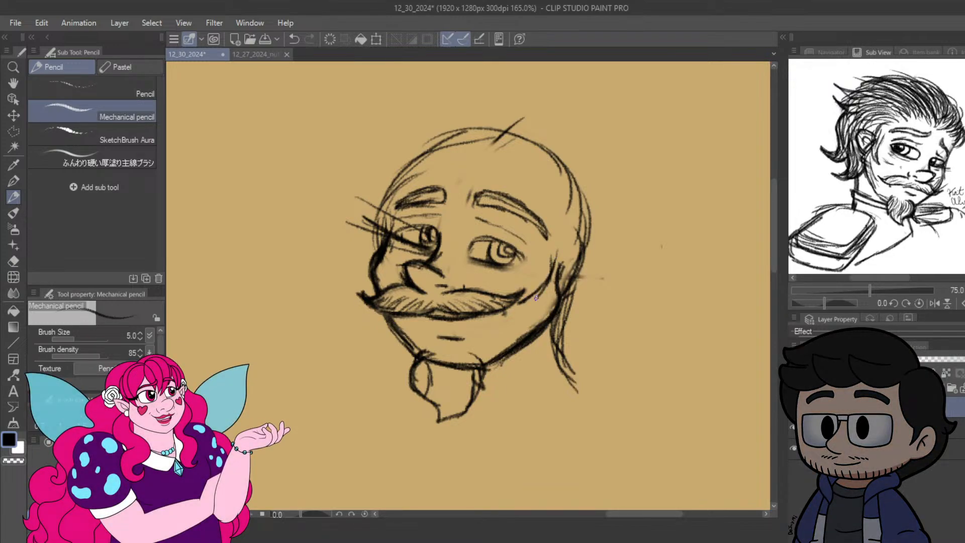
mouse_move(527, 301)
mouse_down()
mouse_move(572, 267)
mouse_move(576, 238)
mouse_up()
mouse_move(566, 277)
mouse_down()
mouse_move(576, 234)
mouse_move(574, 263)
mouse_move(559, 248)
mouse_move(551, 272)
mouse_move(556, 239)
mouse_move(552, 260)
mouse_up()
drag(558, 222, 555, 259)
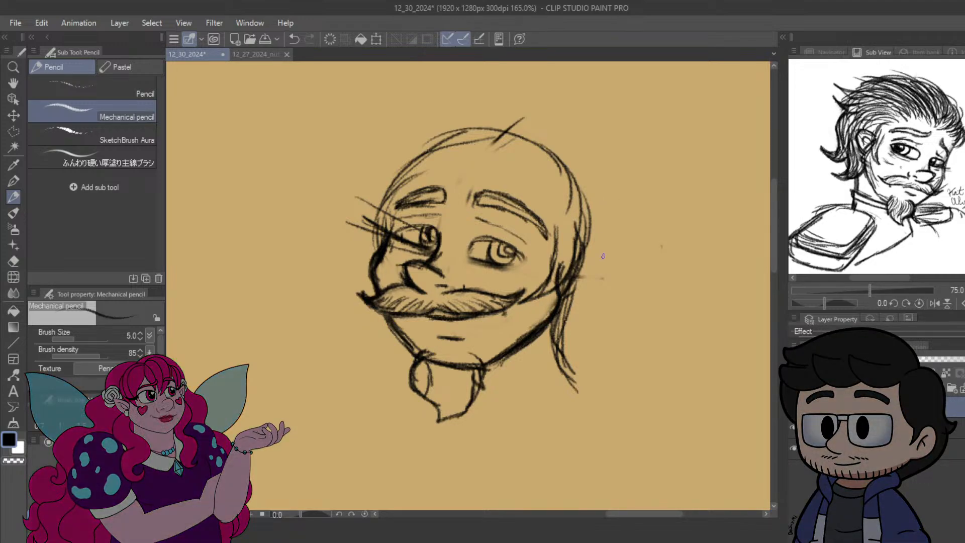
mouse_move(581, 259)
mouse_down()
mouse_move(585, 284)
mouse_move(564, 294)
mouse_move(585, 271)
mouse_up()
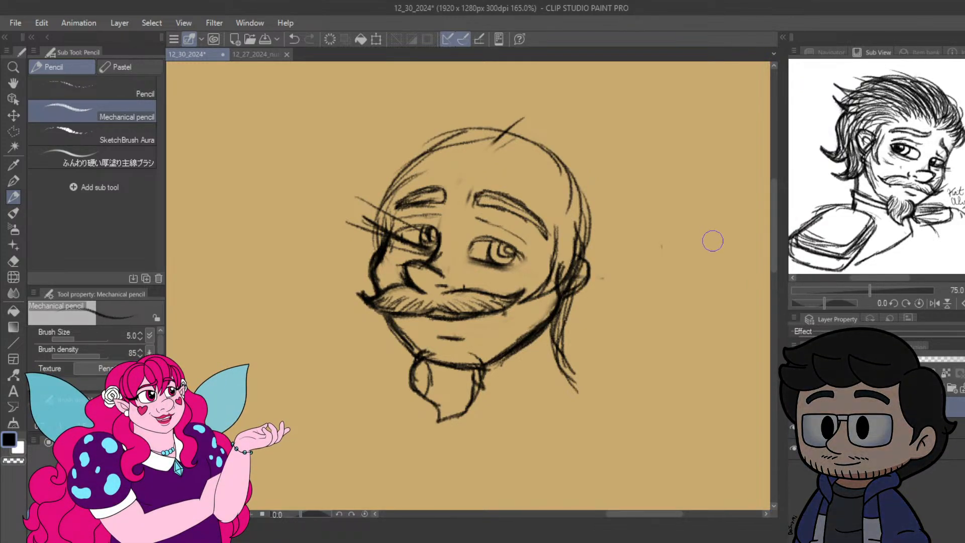
Erase the excess lines beside the ear, across the crown, around the far eye and cheek, and through the chin.
drag(556, 278, 539, 292)
mouse_move(560, 240)
mouse_down()
mouse_move(560, 222)
mouse_move(579, 242)
mouse_up()
mouse_move(406, 168)
mouse_down()
mouse_move(445, 164)
mouse_move(400, 181)
mouse_move(451, 152)
mouse_move(501, 144)
mouse_move(518, 125)
mouse_up()
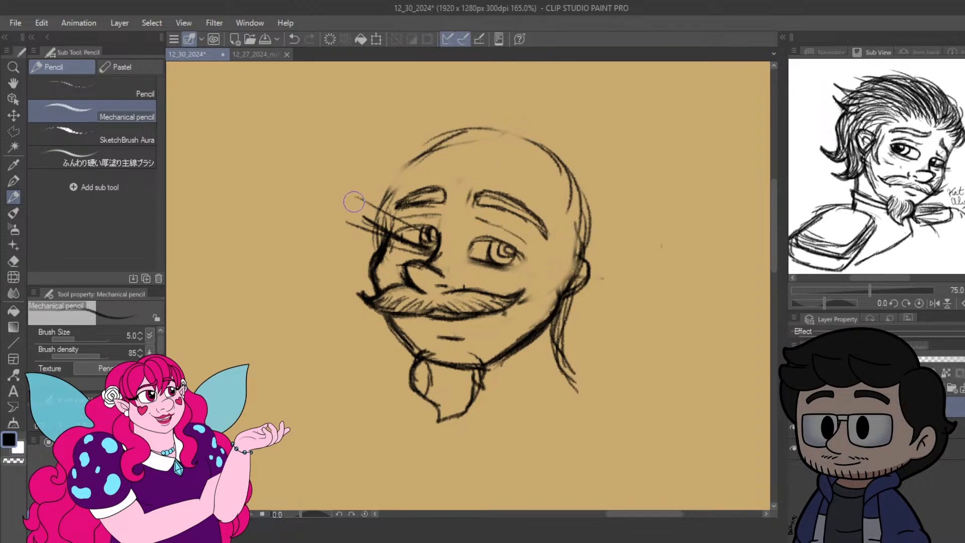
mouse_move(353, 201)
mouse_down()
mouse_move(375, 224)
mouse_move(359, 191)
mouse_move(435, 211)
mouse_move(420, 229)
mouse_move(400, 221)
mouse_move(411, 248)
mouse_move(425, 251)
mouse_move(412, 235)
mouse_move(399, 243)
mouse_move(410, 234)
mouse_move(369, 274)
mouse_move(378, 289)
mouse_up()
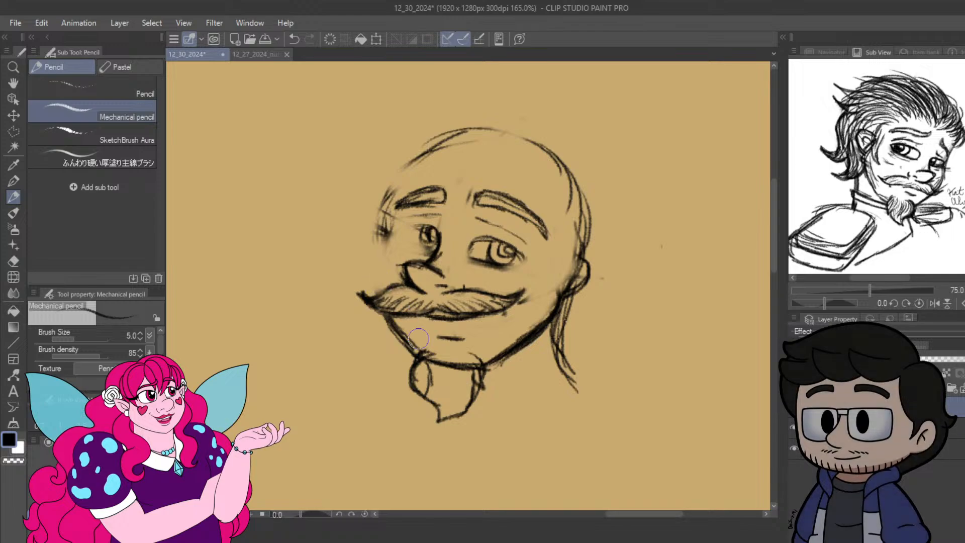
mouse_move(418, 338)
mouse_down()
mouse_move(385, 322)
mouse_move(406, 347)
mouse_move(449, 358)
mouse_move(431, 365)
mouse_move(438, 373)
mouse_move(468, 365)
mouse_up()
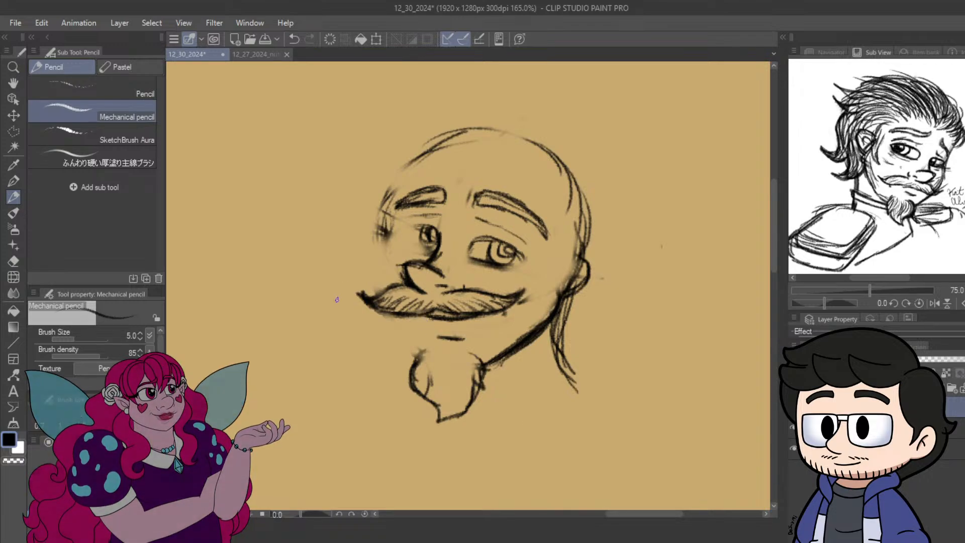
Redraw the far side of the face from the brow down the cheek and along the jaw to the goatee.
mouse_move(396, 314)
mouse_down()
mouse_move(411, 337)
mouse_move(388, 315)
mouse_move(421, 359)
mouse_move(392, 325)
mouse_up()
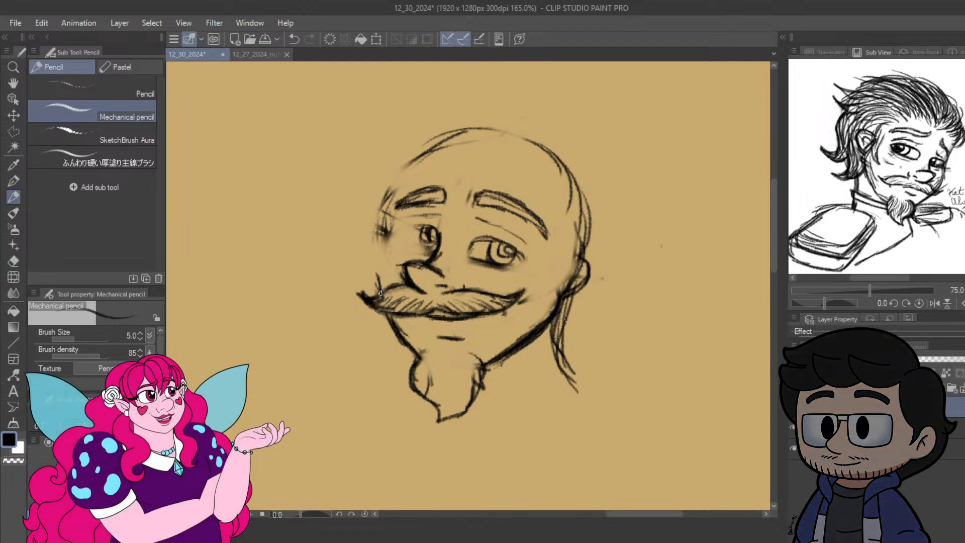
mouse_move(378, 288)
mouse_down()
mouse_move(375, 259)
mouse_move(383, 289)
mouse_move(388, 240)
mouse_move(379, 256)
mouse_move(389, 227)
mouse_move(383, 259)
mouse_up()
drag(395, 215, 383, 260)
drag(390, 321, 405, 337)
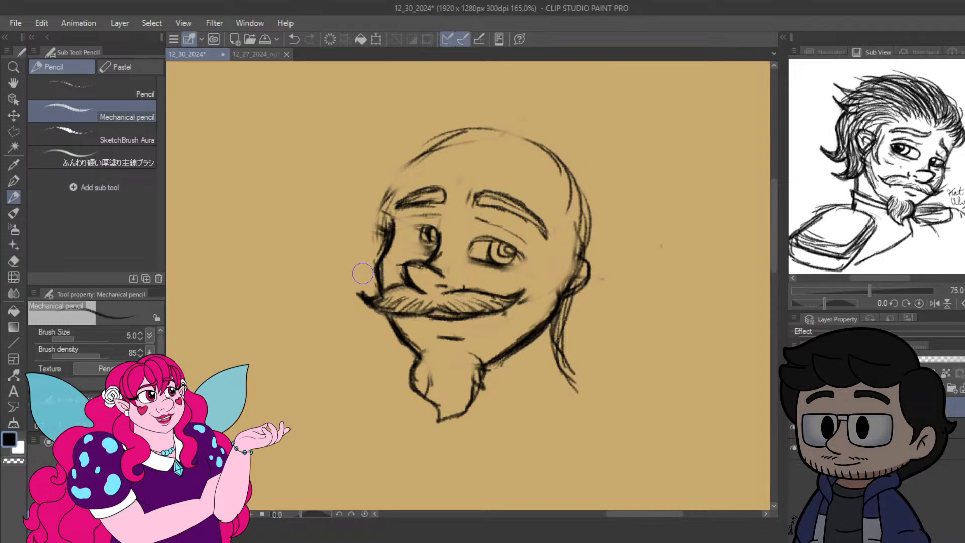
Erase the lower far cheek and jaw line, and redraw them thinner together with a rounded top edge on the goatee.
mouse_move(377, 281)
mouse_down()
mouse_move(377, 229)
mouse_move(377, 241)
mouse_up()
mouse_move(388, 324)
mouse_down()
mouse_move(412, 351)
mouse_move(394, 328)
mouse_up()
click(324, 284)
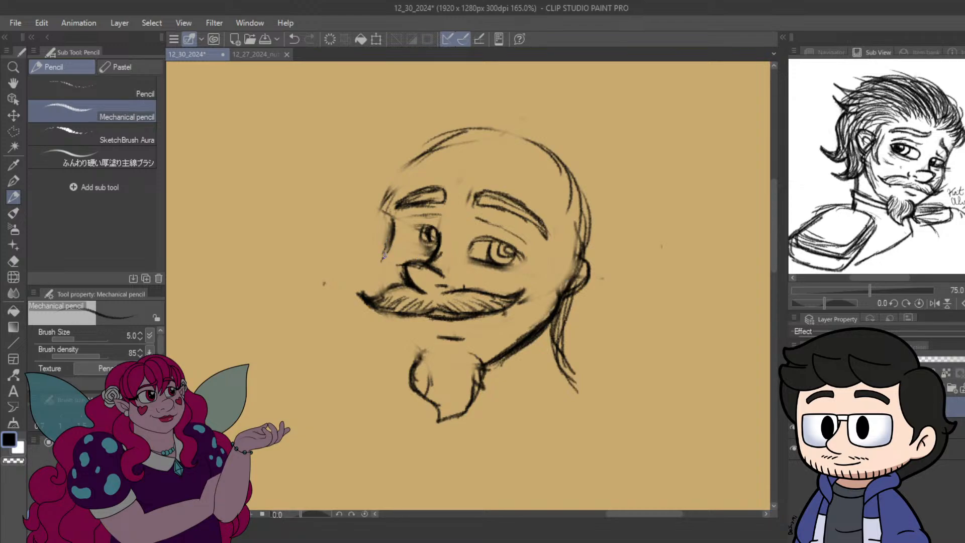
mouse_move(387, 260)
mouse_down()
mouse_move(380, 289)
mouse_move(402, 334)
mouse_move(389, 315)
mouse_up()
mouse_move(433, 354)
mouse_down()
mouse_move(423, 349)
mouse_move(416, 360)
mouse_up()
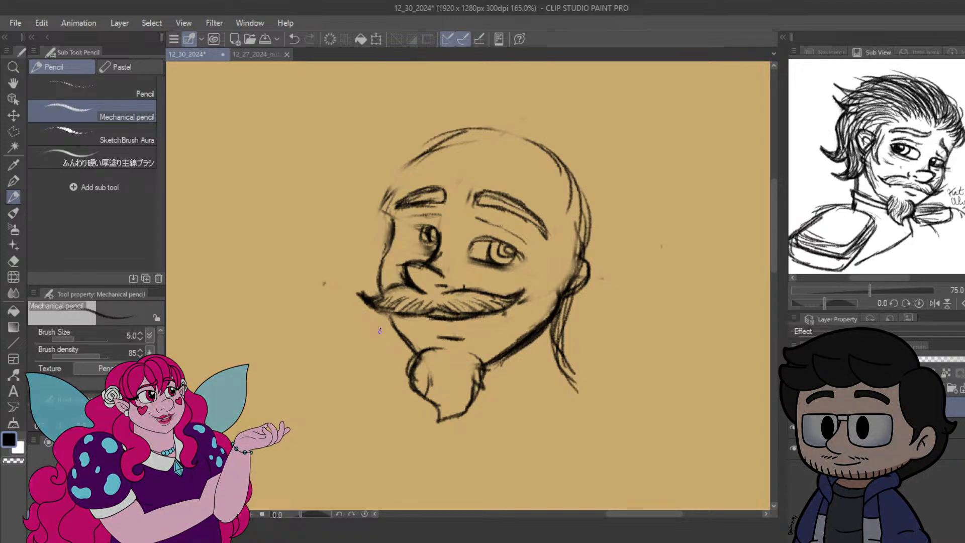
Erase the goatee's outline below the chin and redraw it with a pointed tip and small hair tufts on both sides.
mouse_move(415, 355)
mouse_down()
mouse_move(409, 370)
mouse_move(425, 393)
mouse_move(480, 382)
mouse_move(432, 363)
mouse_move(415, 382)
mouse_move(446, 402)
mouse_move(433, 431)
mouse_move(460, 426)
mouse_up()
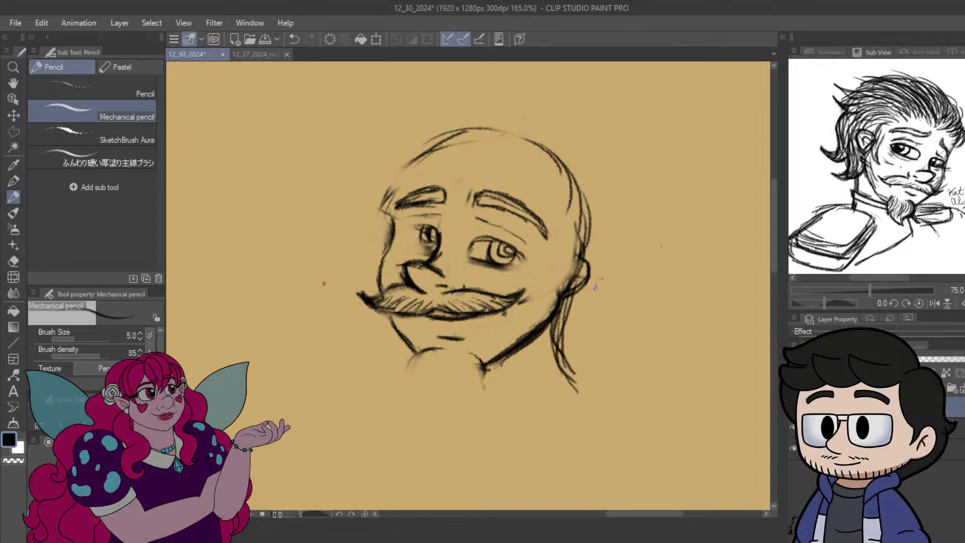
mouse_move(418, 359)
mouse_down()
mouse_move(405, 376)
mouse_move(409, 385)
mouse_move(420, 373)
mouse_move(413, 386)
mouse_move(423, 367)
mouse_move(417, 399)
mouse_up()
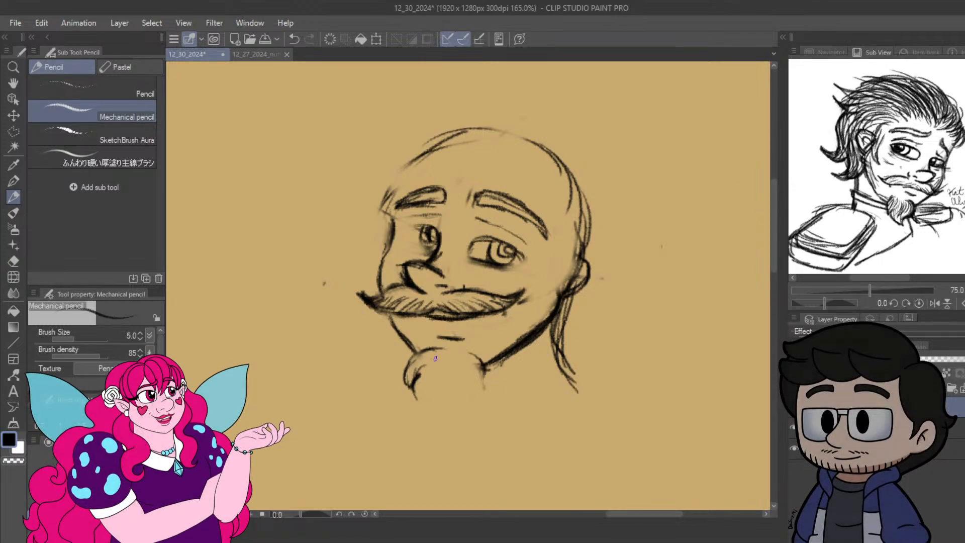
mouse_move(418, 370)
mouse_down()
mouse_move(420, 402)
mouse_move(439, 421)
mouse_move(475, 386)
mouse_move(472, 370)
mouse_move(486, 397)
mouse_move(473, 357)
mouse_move(487, 399)
mouse_up()
key(ctrl+z)
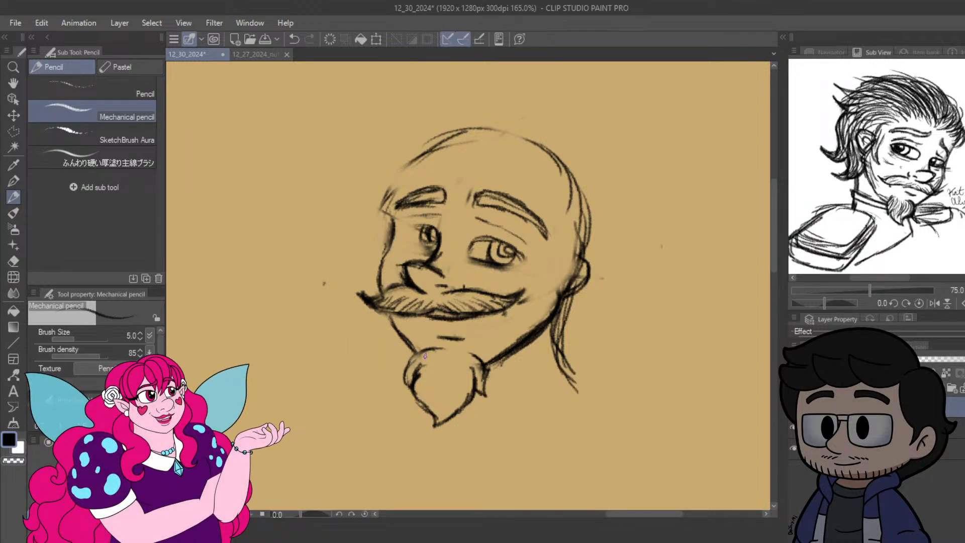
mouse_move(416, 358)
mouse_down()
mouse_move(396, 379)
mouse_move(403, 384)
mouse_up()
Redefine the outlines of both eyes and darken the near eye's eyelid crease.
drag(401, 231, 428, 226)
mouse_move(403, 230)
mouse_down()
mouse_move(401, 243)
mouse_move(415, 250)
mouse_up()
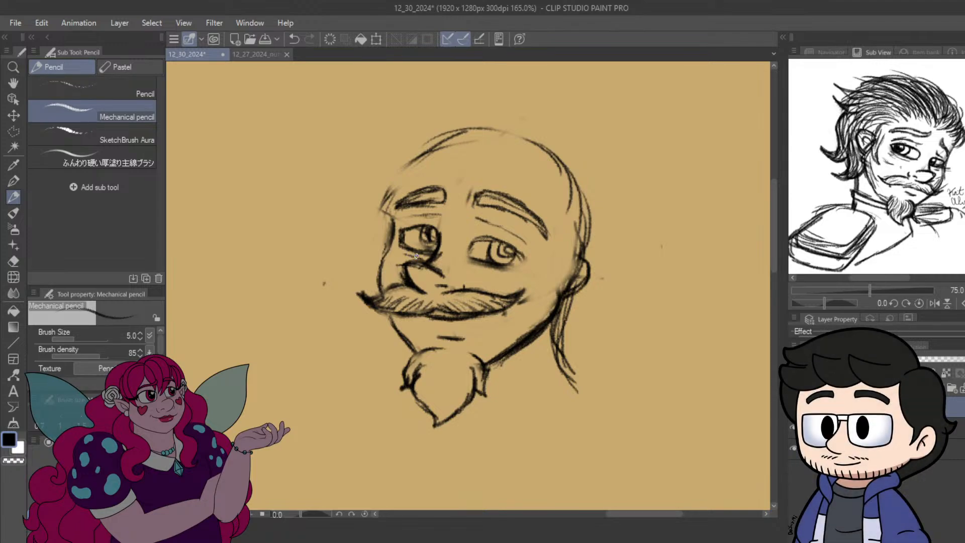
drag(417, 257, 403, 256)
mouse_move(523, 259)
mouse_down()
mouse_move(479, 262)
mouse_move(516, 271)
mouse_up()
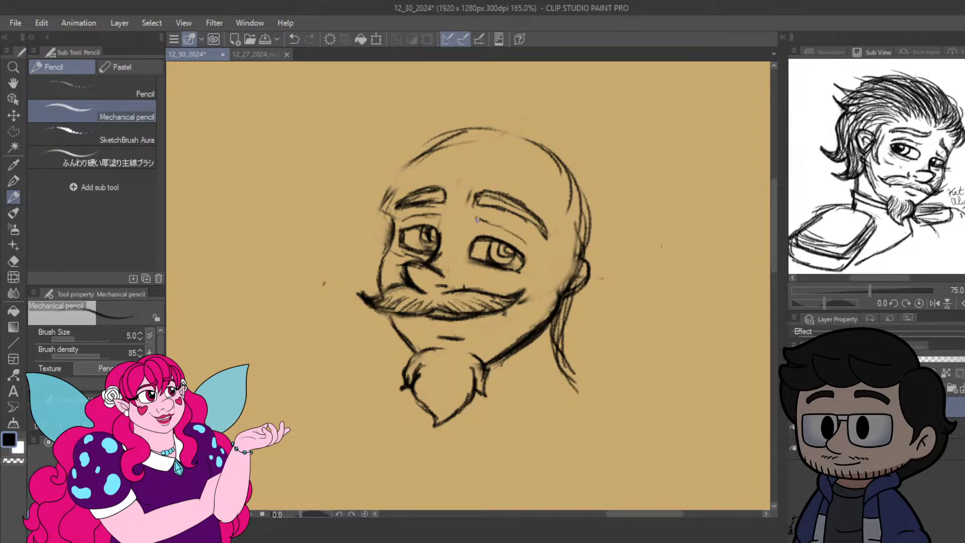
drag(475, 217, 528, 243)
Paint over the far eye's iris with the sampled tan canvas color, and set the drawing color back to black.
alt+click(316, 101)
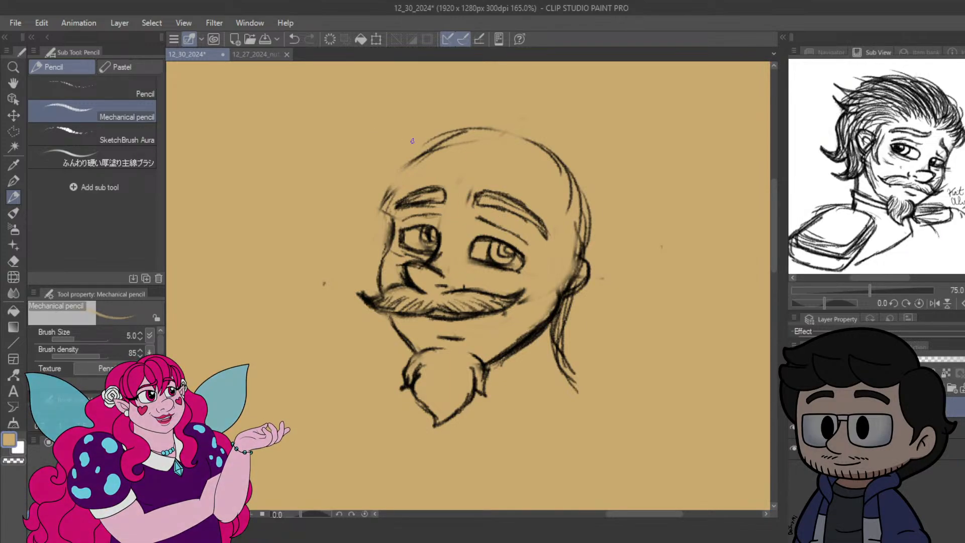
drag(430, 235, 426, 240)
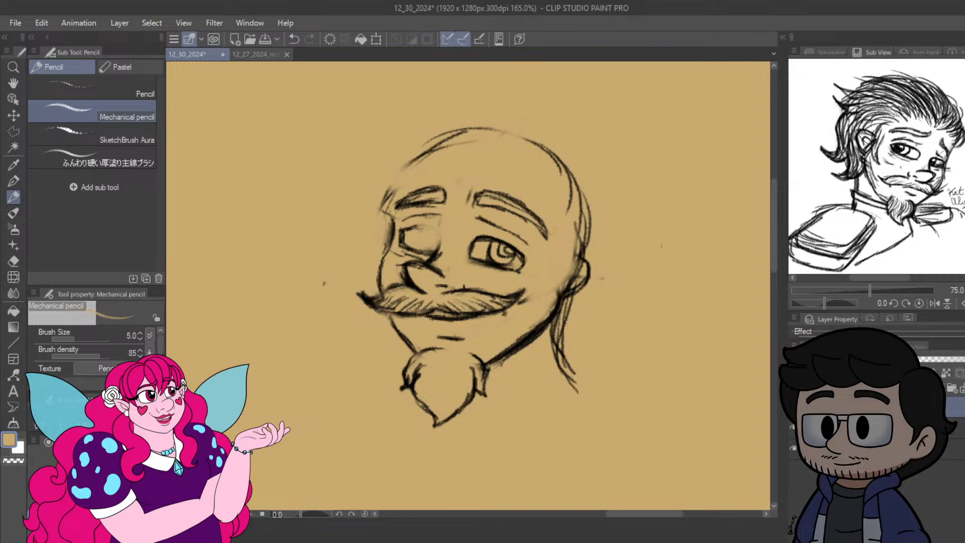
mouse_move(91, 478)
mouse_down()
mouse_move(67, 467)
mouse_move(68, 523)
mouse_up()
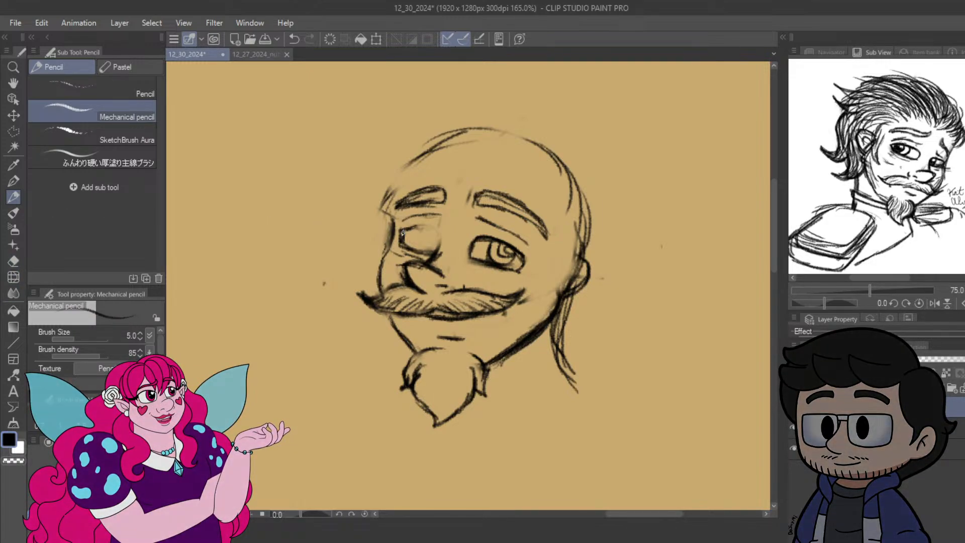
Redraw the far eye with a narrow outline, a round iris and dark pupil, and small creases beneath it.
drag(400, 232, 430, 229)
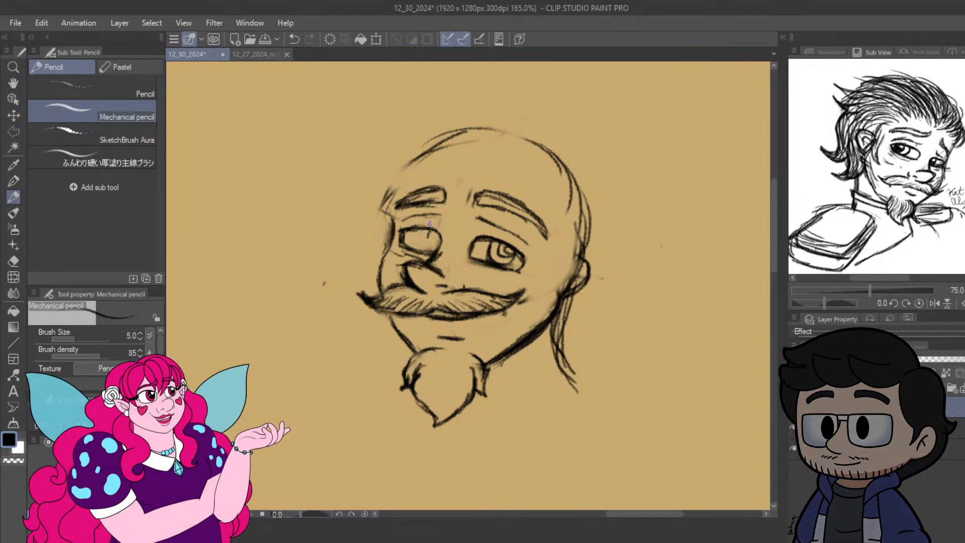
key(ctrl+z)
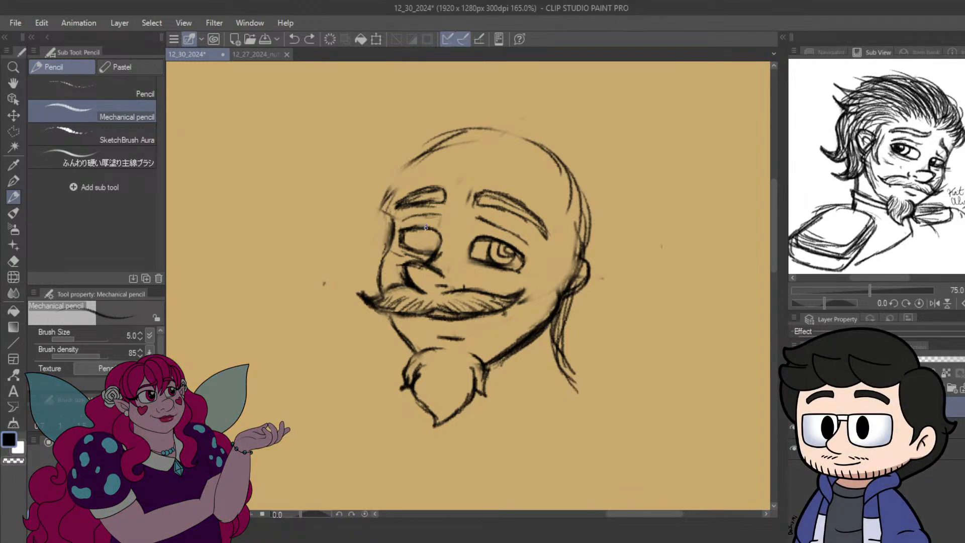
mouse_move(426, 227)
mouse_down()
mouse_move(422, 243)
mouse_move(439, 247)
mouse_up()
drag(422, 246, 438, 250)
mouse_move(399, 235)
mouse_down()
mouse_move(439, 231)
mouse_move(395, 236)
mouse_up()
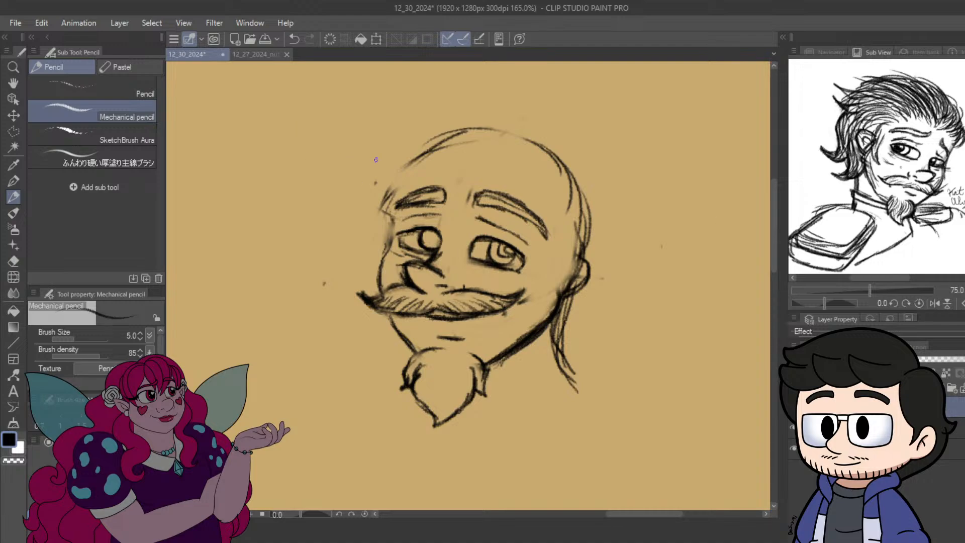
mouse_move(436, 232)
mouse_down()
mouse_move(406, 238)
mouse_move(411, 224)
mouse_move(393, 228)
mouse_move(443, 229)
mouse_up()
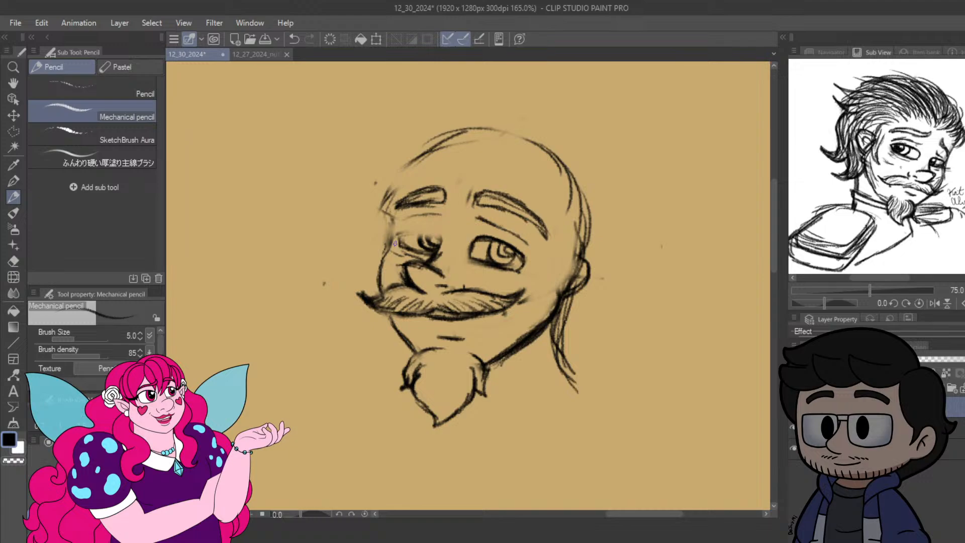
mouse_move(397, 235)
mouse_down()
mouse_move(445, 237)
mouse_move(440, 250)
mouse_up()
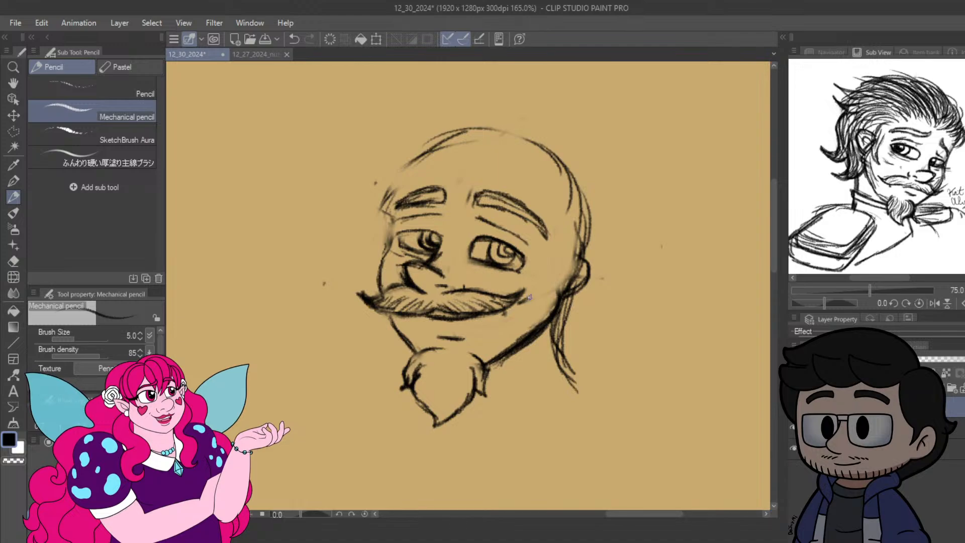
mouse_move(553, 291)
mouse_down()
mouse_move(567, 230)
mouse_move(556, 264)
mouse_move(570, 241)
mouse_move(566, 249)
mouse_move(539, 291)
mouse_up()
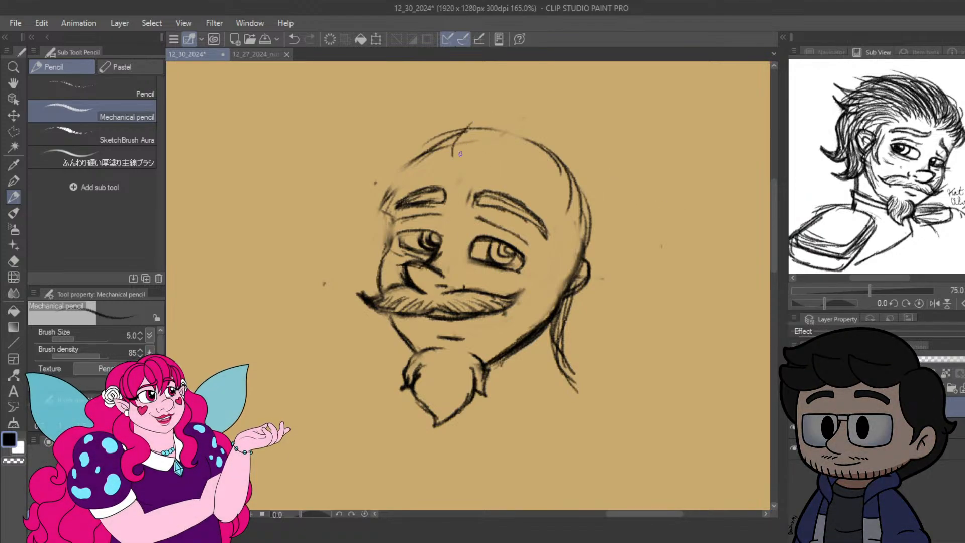
Sketch swept-back hair strands from the middle of the forehead over the crown, ending in a curled tip behind the head.
mouse_move(449, 166)
mouse_down()
mouse_move(479, 121)
mouse_move(556, 120)
mouse_move(583, 140)
mouse_up()
mouse_move(513, 116)
mouse_down()
mouse_move(597, 151)
mouse_move(468, 154)
mouse_move(485, 128)
mouse_up()
drag(467, 167, 539, 114)
drag(474, 149, 515, 122)
mouse_move(514, 118)
mouse_down()
mouse_move(587, 136)
mouse_move(482, 170)
mouse_move(612, 144)
mouse_up()
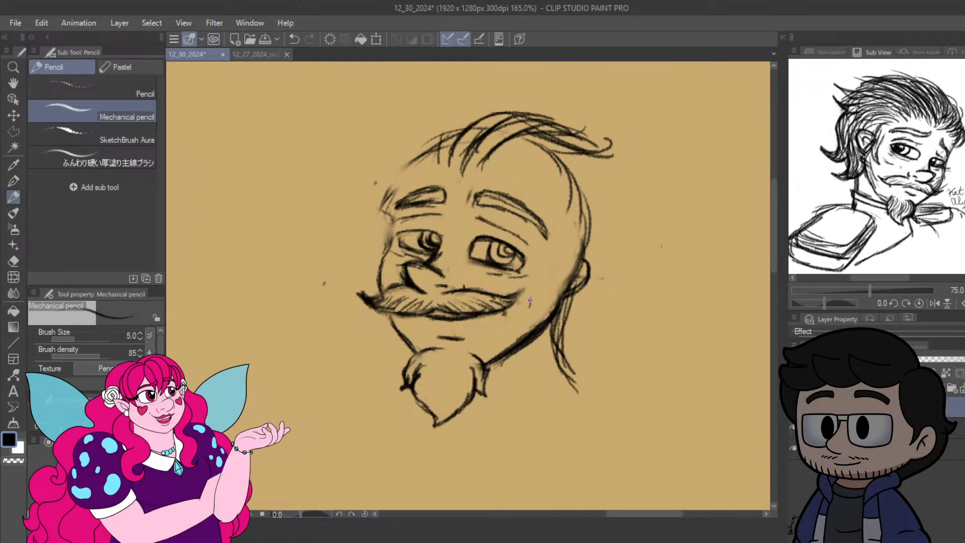
Draw the sideburn and cheek contour in front of the near ear, and darken the ear's front edge.
key(ctrl+z)
drag(545, 289, 529, 294)
mouse_move(560, 242)
mouse_down()
mouse_move(543, 303)
mouse_move(535, 293)
mouse_move(550, 296)
mouse_up()
key(ctrl+z)
mouse_move(554, 258)
mouse_down()
mouse_move(545, 304)
mouse_move(557, 262)
mouse_move(538, 308)
mouse_up()
mouse_move(570, 260)
mouse_down()
mouse_move(549, 300)
mouse_move(578, 246)
mouse_up()
mouse_move(556, 302)
mouse_down()
mouse_move(578, 244)
mouse_move(552, 234)
mouse_up()
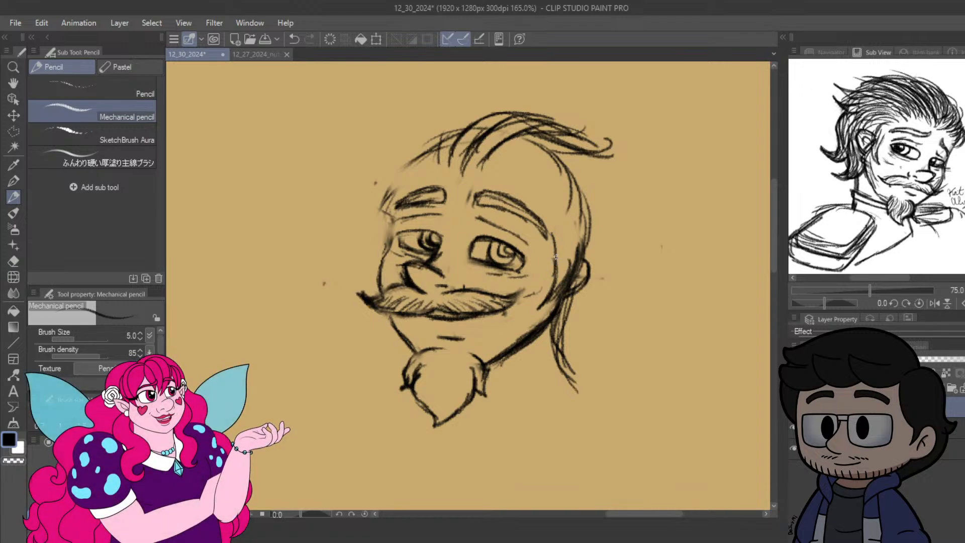
mouse_move(559, 276)
mouse_down()
mouse_move(557, 225)
mouse_move(571, 294)
mouse_up()
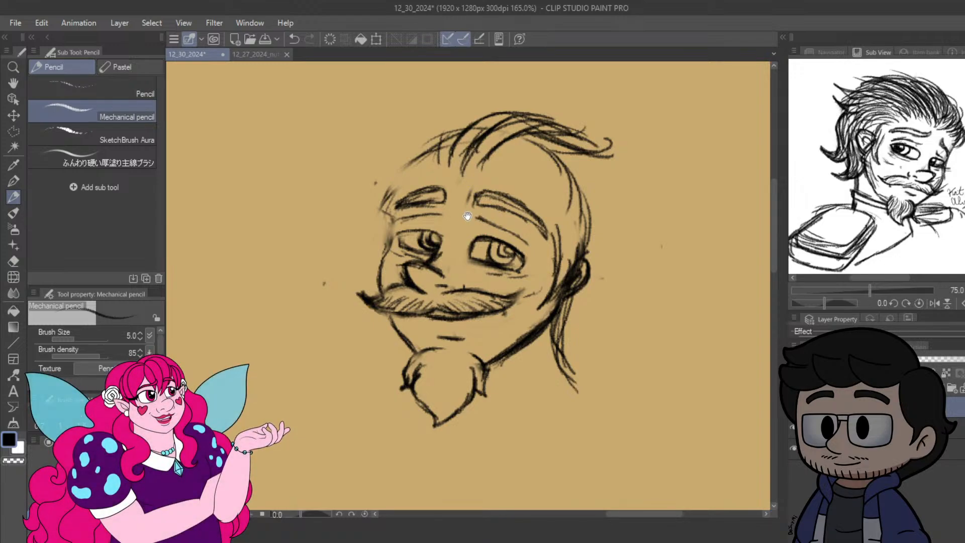
Add a pointed lock at the back of the crown and curved strands along the hairline down to the far temple.
mouse_move(455, 184)
mouse_down()
mouse_move(455, 209)
mouse_move(546, 160)
mouse_move(576, 169)
mouse_move(594, 191)
mouse_up()
mouse_move(557, 163)
mouse_down()
mouse_move(588, 185)
mouse_move(615, 186)
mouse_up()
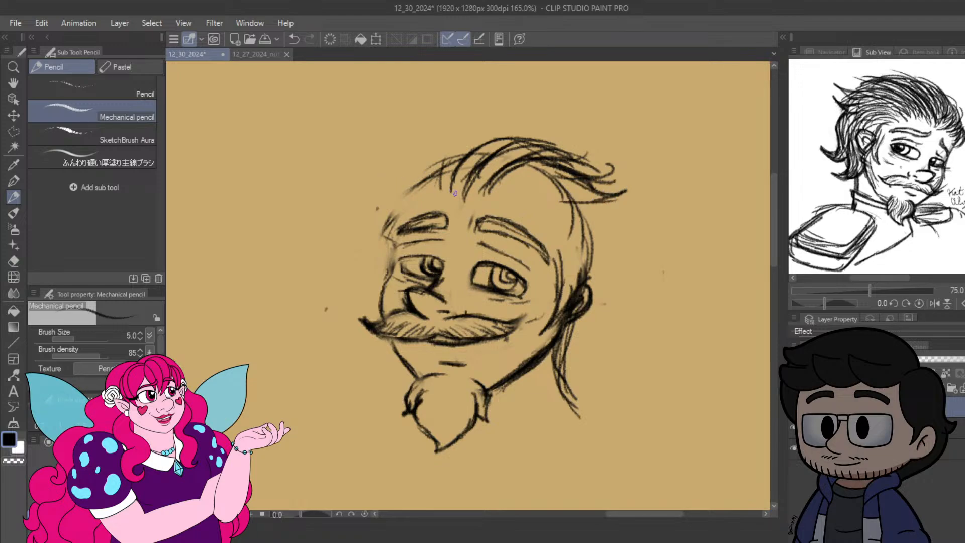
mouse_move(438, 187)
mouse_down()
mouse_move(433, 158)
mouse_move(469, 141)
mouse_up()
mouse_move(432, 168)
mouse_down()
mouse_move(480, 136)
mouse_move(442, 149)
mouse_move(489, 135)
mouse_up()
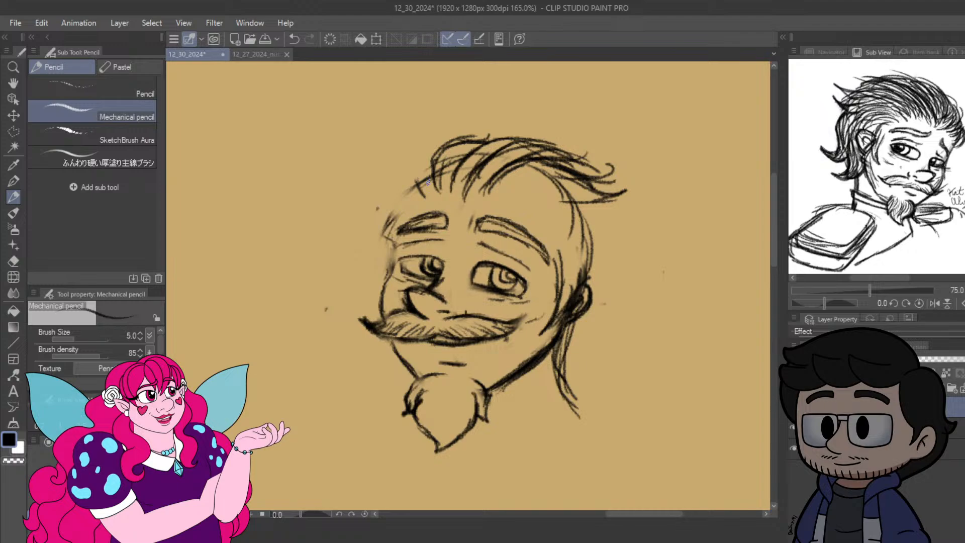
drag(421, 199, 446, 139)
drag(411, 161, 437, 140)
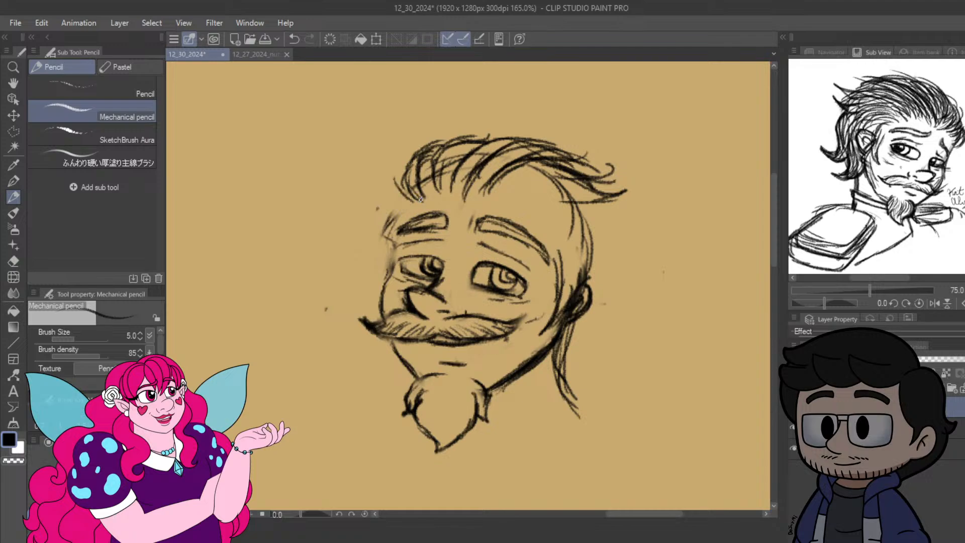
drag(398, 214, 393, 192)
drag(406, 213, 395, 183)
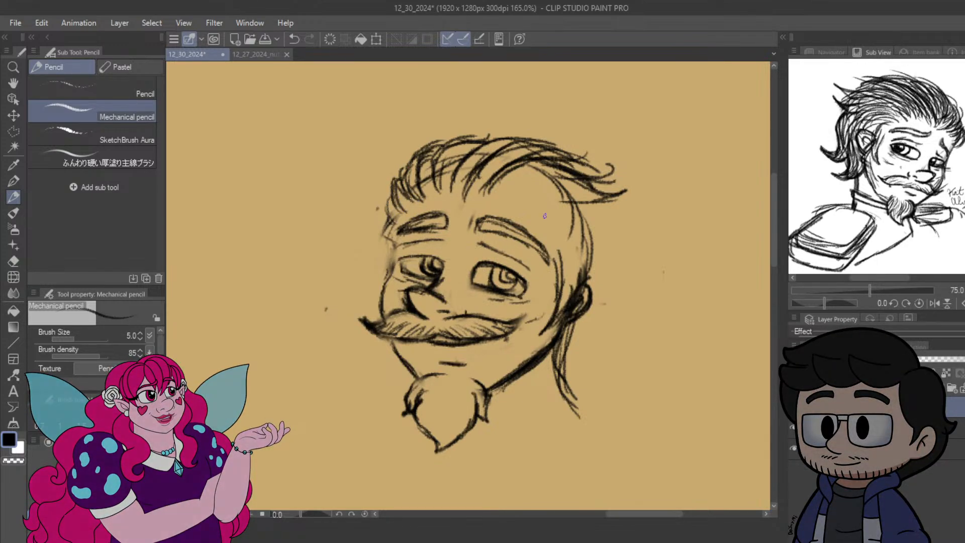
Sketch the hair sweeping from the near temple down behind the ear, with flicked tips along the back.
mouse_move(512, 197)
mouse_down()
mouse_move(567, 190)
mouse_move(591, 205)
mouse_up()
mouse_move(552, 193)
mouse_down()
mouse_move(611, 230)
mouse_move(617, 254)
mouse_up()
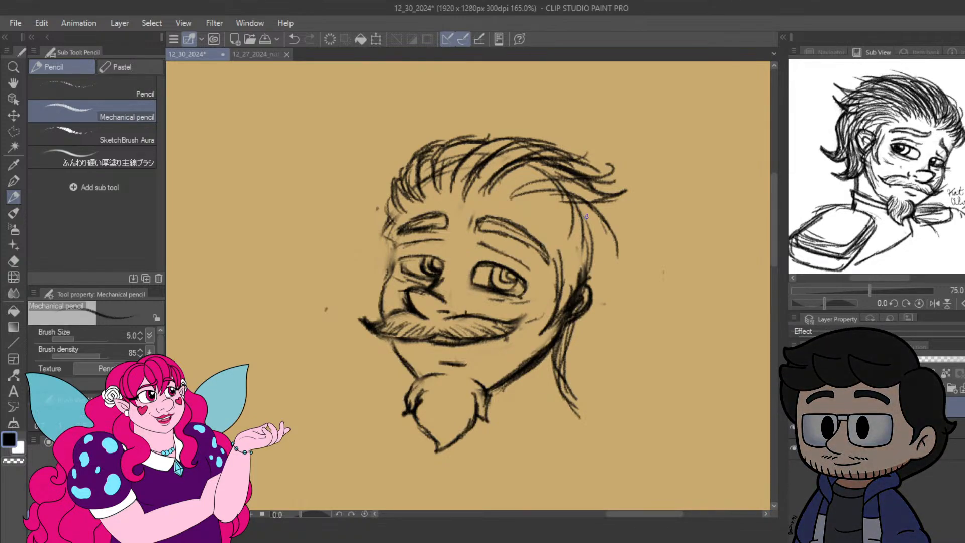
mouse_move(607, 205)
mouse_down()
mouse_move(630, 247)
mouse_move(657, 262)
mouse_move(686, 259)
mouse_move(640, 263)
mouse_move(622, 241)
mouse_move(661, 254)
mouse_move(622, 263)
mouse_up()
key(ctrl+z)
key(ctrl+z)
mouse_move(591, 229)
mouse_down()
mouse_move(627, 270)
mouse_move(645, 273)
mouse_move(614, 276)
mouse_move(624, 293)
mouse_move(620, 321)
mouse_up()
drag(617, 280, 595, 347)
mouse_move(626, 264)
mouse_down()
mouse_move(598, 339)
mouse_move(630, 360)
mouse_up()
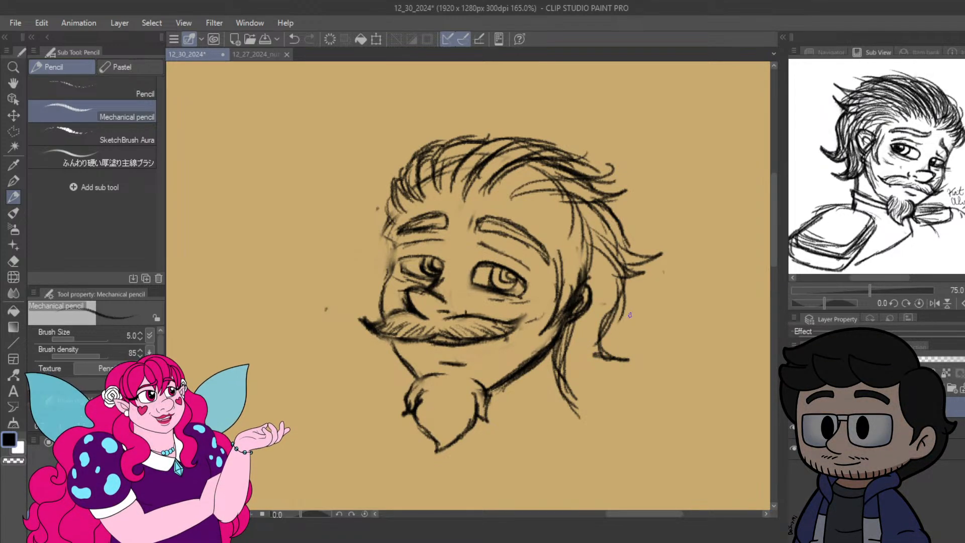
Draw pointed hair ends at the nape and connect them to the locks behind the ear.
mouse_move(560, 366)
mouse_down()
mouse_move(591, 388)
mouse_move(629, 395)
mouse_up()
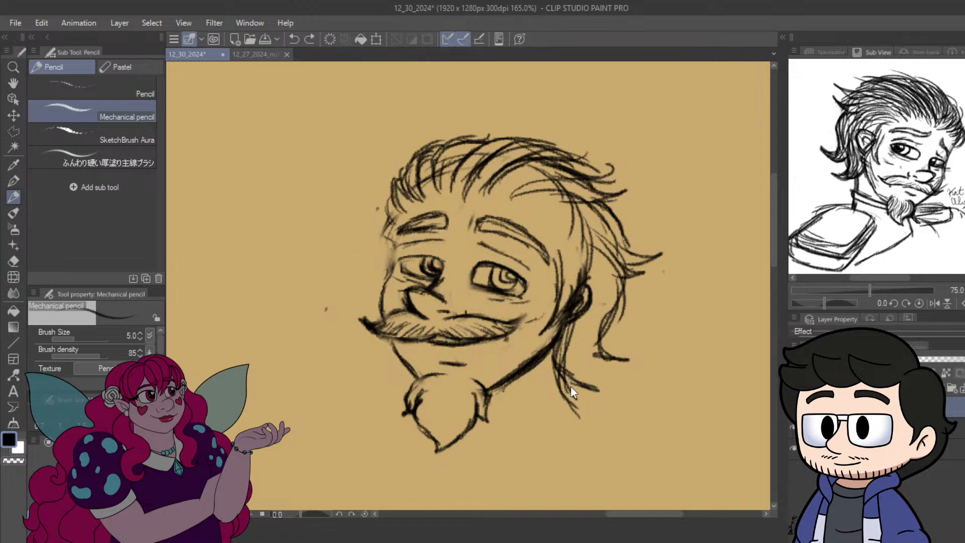
drag(562, 387, 594, 407)
drag(577, 357, 582, 389)
mouse_move(582, 340)
mouse_down()
mouse_move(578, 357)
mouse_move(611, 382)
mouse_move(635, 374)
mouse_move(603, 327)
mouse_move(623, 304)
mouse_move(624, 277)
mouse_up()
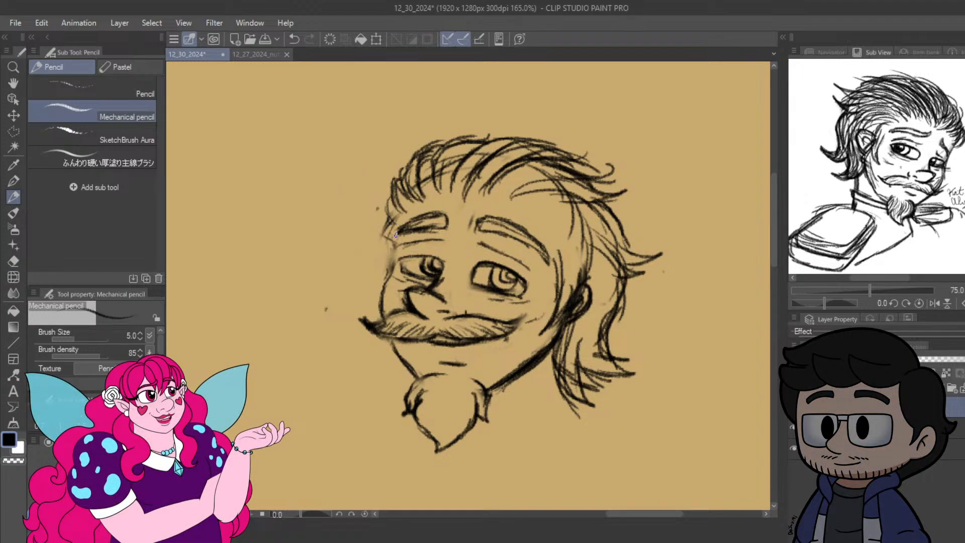
Thicken the hair at the far temple, erase the messy front strands, and redraw them as thinner curved strokes.
mouse_move(380, 212)
mouse_down()
mouse_move(393, 236)
mouse_move(383, 215)
mouse_move(391, 221)
mouse_move(407, 198)
mouse_move(394, 226)
mouse_move(393, 183)
mouse_move(393, 217)
mouse_up()
mouse_move(396, 182)
mouse_down()
mouse_move(393, 219)
mouse_move(388, 182)
mouse_up()
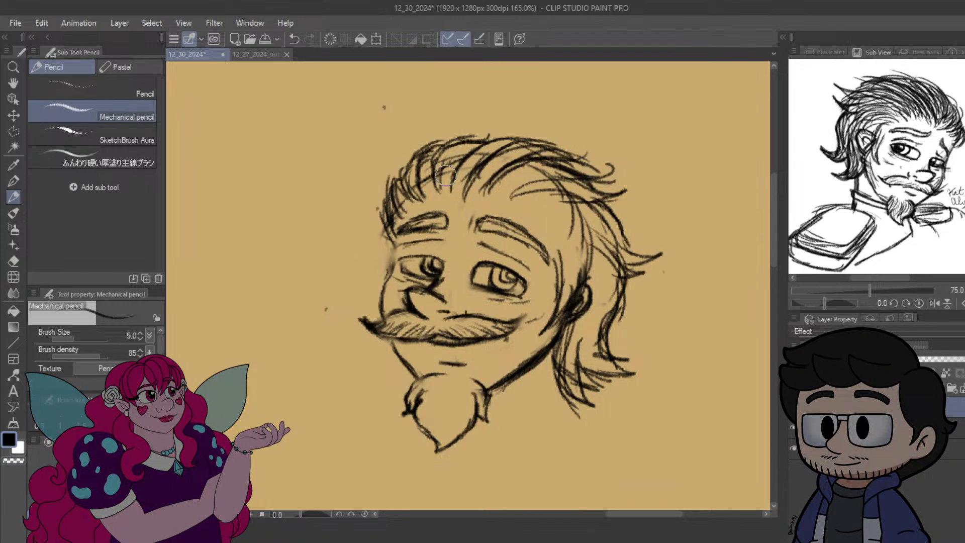
mouse_move(393, 210)
mouse_down()
mouse_move(463, 152)
mouse_move(463, 161)
mouse_move(491, 145)
mouse_move(472, 162)
mouse_up()
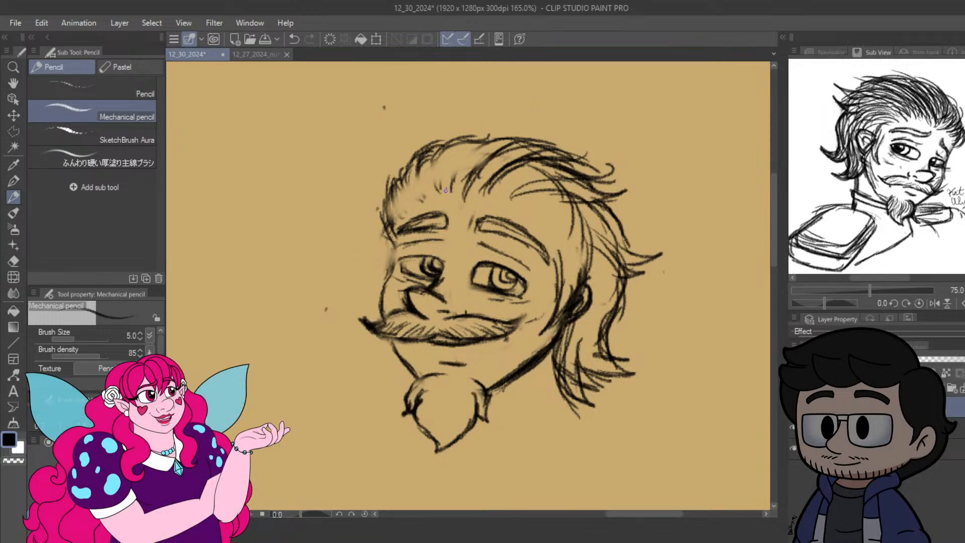
mouse_move(445, 191)
mouse_down()
mouse_move(449, 154)
mouse_move(466, 140)
mouse_up()
drag(450, 173, 469, 138)
mouse_move(457, 179)
mouse_down()
mouse_move(489, 134)
mouse_move(503, 140)
mouse_up()
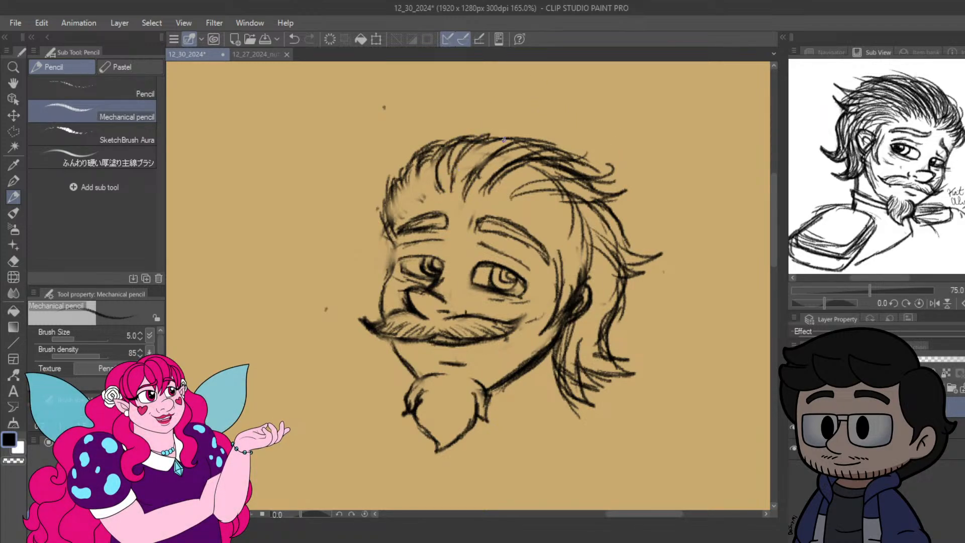
drag(428, 183, 427, 159)
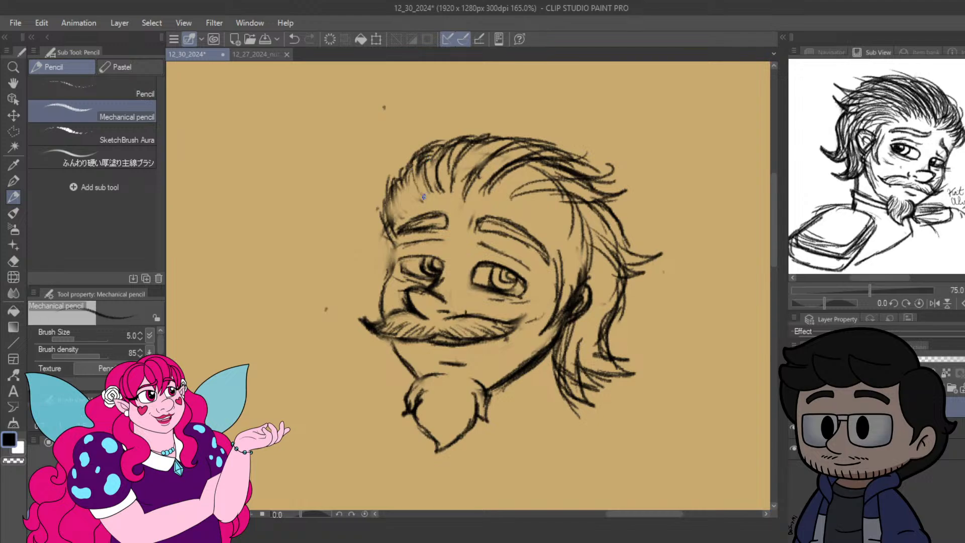
drag(420, 200, 411, 163)
drag(401, 203, 411, 165)
drag(413, 208, 421, 182)
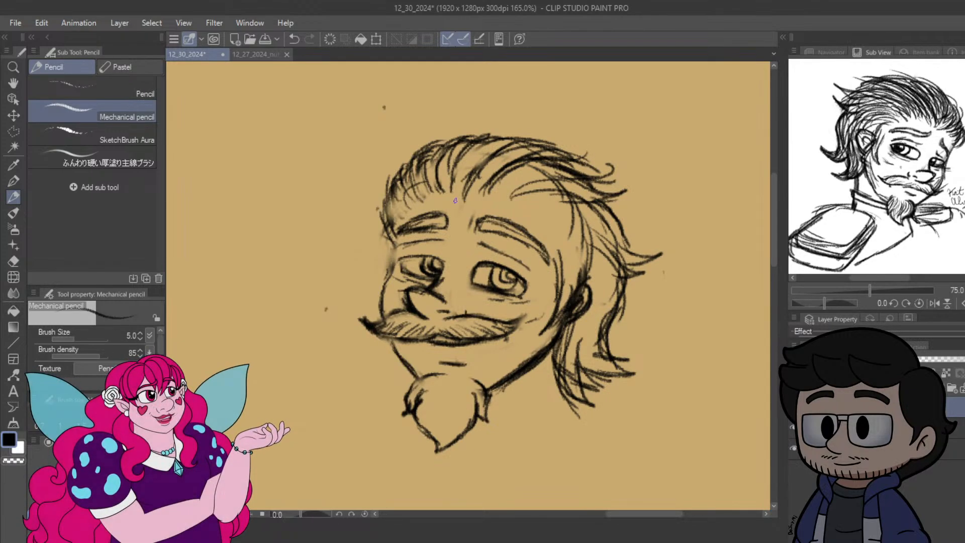
Fill the hair above the middle of the forehead with dense swept-back strands, and clear the overlapping skull lines behind them.
mouse_move(456, 208)
mouse_down()
mouse_move(458, 182)
mouse_move(498, 142)
mouse_up()
drag(465, 179, 496, 143)
mouse_move(472, 204)
mouse_down()
mouse_move(500, 158)
mouse_move(526, 150)
mouse_move(541, 181)
mouse_up()
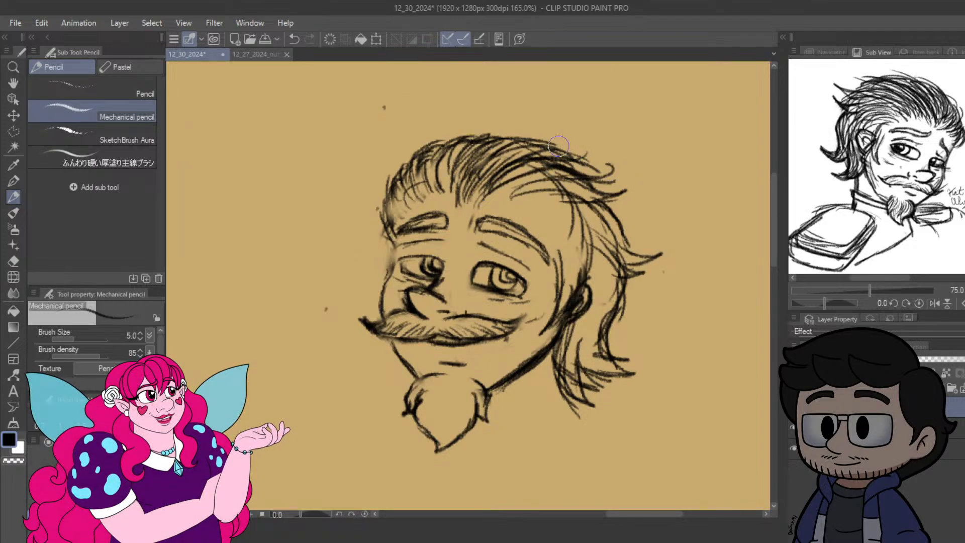
key(ctrl+z)
key(ctrl+z)
key(ctrl+z)
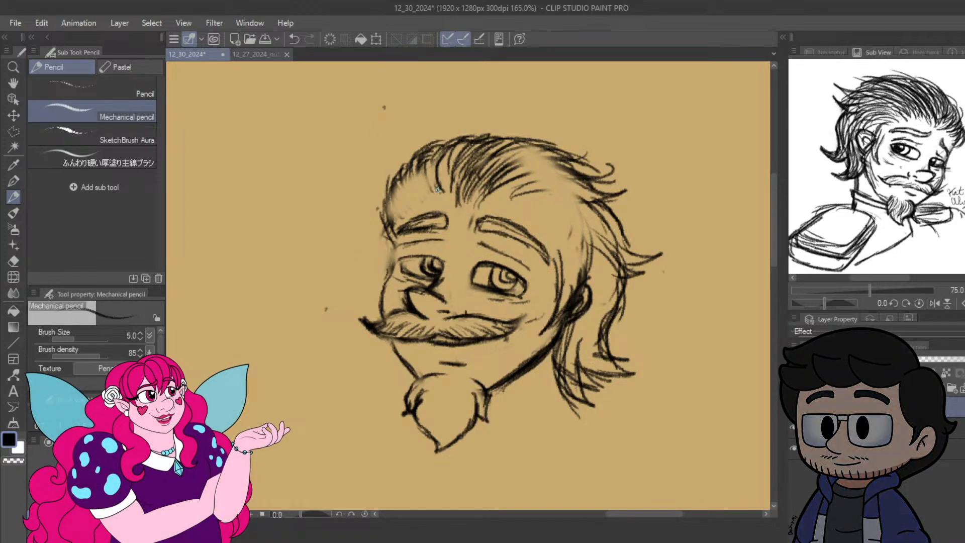
Fill the far side of the hairline with short, dense curved strands down to the temple.
mouse_move(431, 189)
mouse_down()
mouse_move(432, 163)
mouse_move(411, 166)
mouse_move(415, 155)
mouse_move(418, 169)
mouse_up()
drag(418, 204, 407, 165)
mouse_move(409, 213)
mouse_down()
mouse_move(405, 176)
mouse_move(394, 185)
mouse_move(391, 177)
mouse_up()
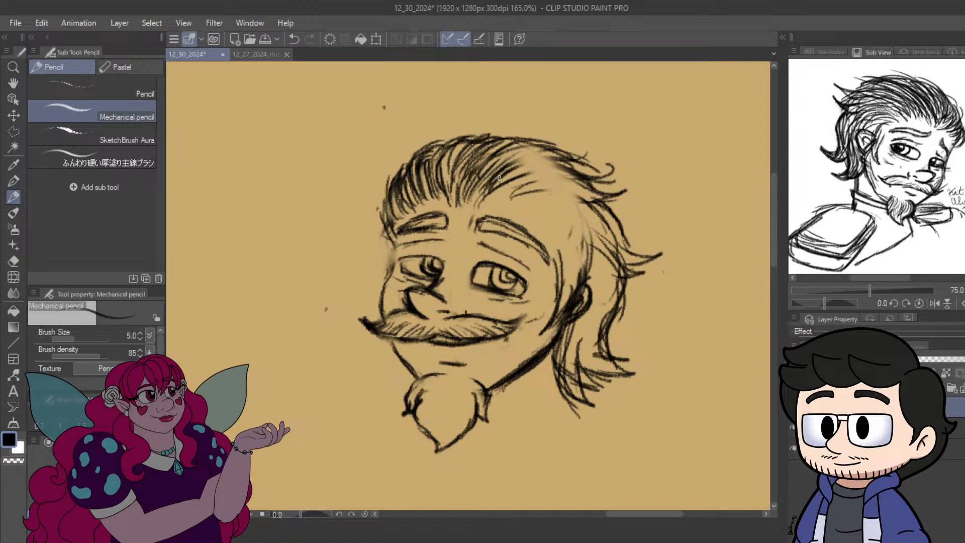
Fill the crown and near temple with long strands sweeping toward the back of the head.
mouse_move(564, 169)
mouse_down()
mouse_move(493, 185)
mouse_move(487, 176)
mouse_up()
drag(559, 150, 493, 164)
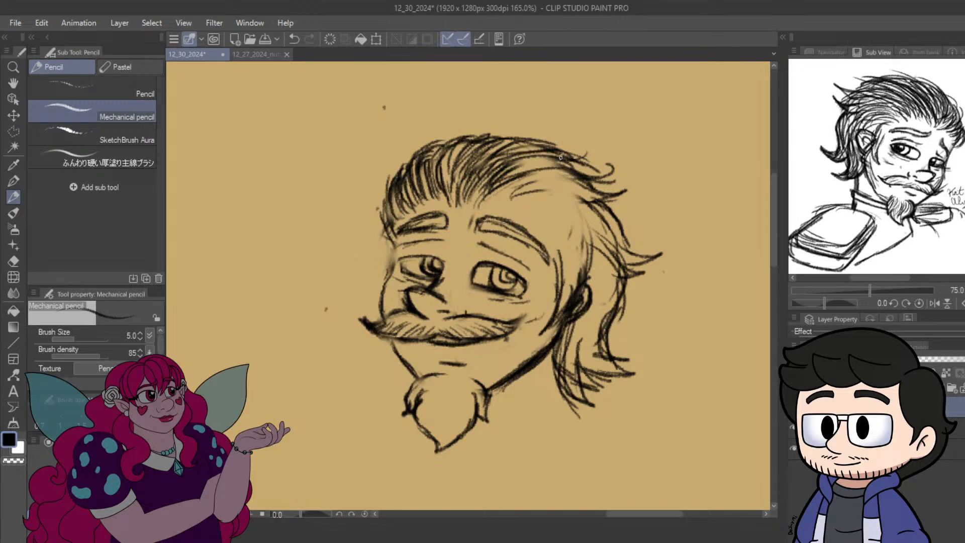
mouse_move(573, 170)
mouse_down()
mouse_move(503, 177)
mouse_move(577, 180)
mouse_up()
mouse_move(502, 197)
mouse_down()
mouse_move(581, 178)
mouse_move(605, 194)
mouse_up()
drag(502, 204, 598, 198)
mouse_move(511, 203)
mouse_down()
mouse_move(615, 218)
mouse_move(599, 221)
mouse_move(602, 229)
mouse_move(591, 203)
mouse_move(602, 220)
mouse_up()
mouse_move(526, 212)
mouse_down()
mouse_move(603, 227)
mouse_move(604, 254)
mouse_up()
drag(546, 216, 608, 255)
mouse_move(552, 224)
mouse_down()
mouse_move(602, 276)
mouse_move(602, 291)
mouse_up()
Shade the sideburn and the area over the near ear with dense downward hair strokes.
mouse_move(553, 241)
mouse_down()
mouse_move(588, 275)
mouse_move(585, 297)
mouse_move(561, 309)
mouse_up()
drag(559, 259, 551, 316)
drag(562, 246, 566, 273)
drag(558, 229, 574, 302)
drag(582, 259, 586, 308)
Fill the hair behind the ear down to the nape with long strands, and redraw the front edge of the nape hair.
mouse_move(604, 257)
mouse_down()
mouse_move(591, 325)
mouse_move(628, 373)
mouse_up()
drag(615, 279, 603, 329)
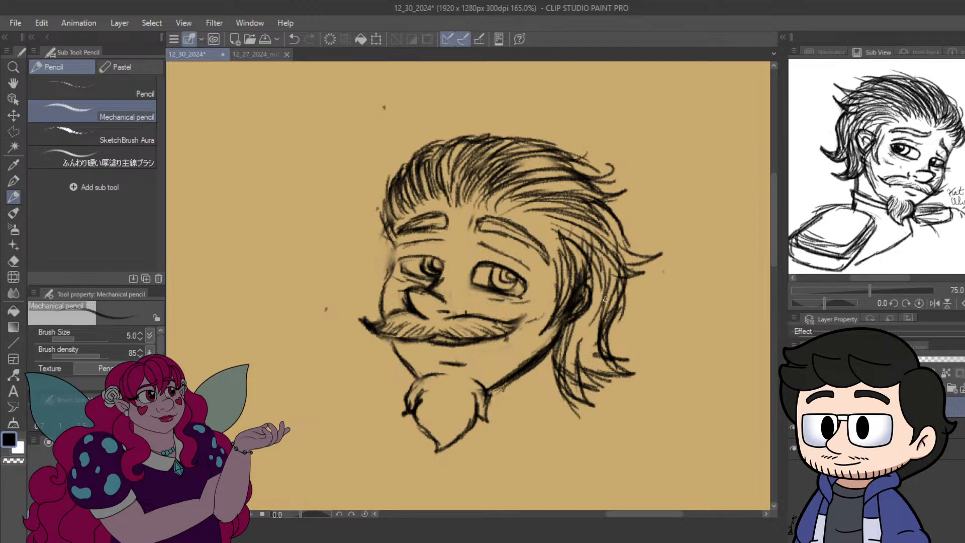
mouse_move(607, 259)
mouse_down()
mouse_move(599, 327)
mouse_move(614, 376)
mouse_up()
mouse_move(606, 288)
mouse_down()
mouse_move(584, 370)
mouse_move(585, 334)
mouse_up()
drag(590, 334, 583, 358)
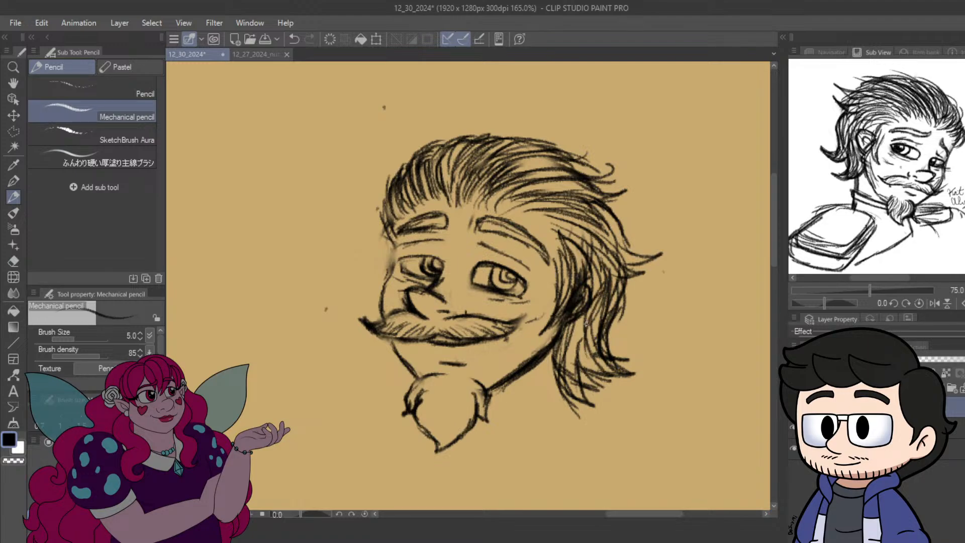
mouse_move(597, 309)
mouse_down()
mouse_move(583, 372)
mouse_move(562, 378)
mouse_up()
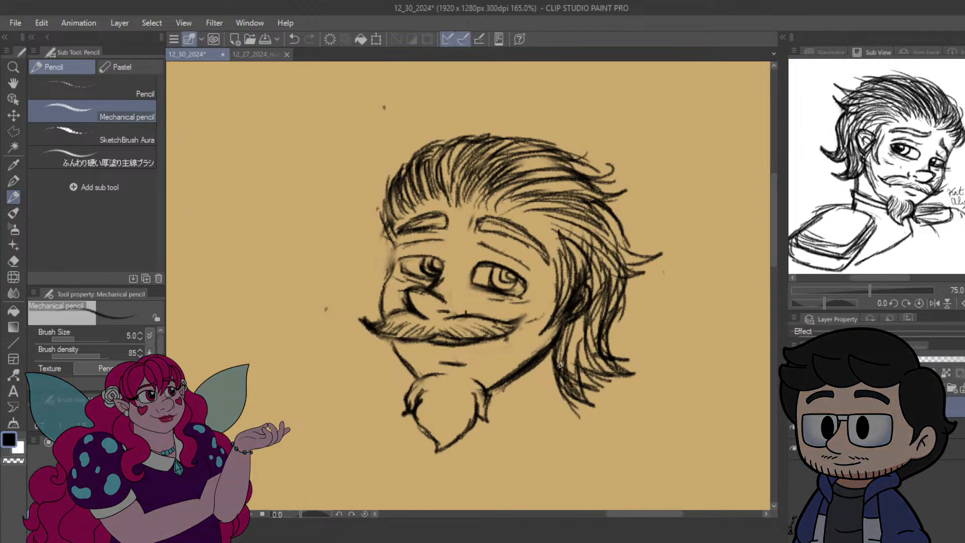
drag(553, 344, 583, 418)
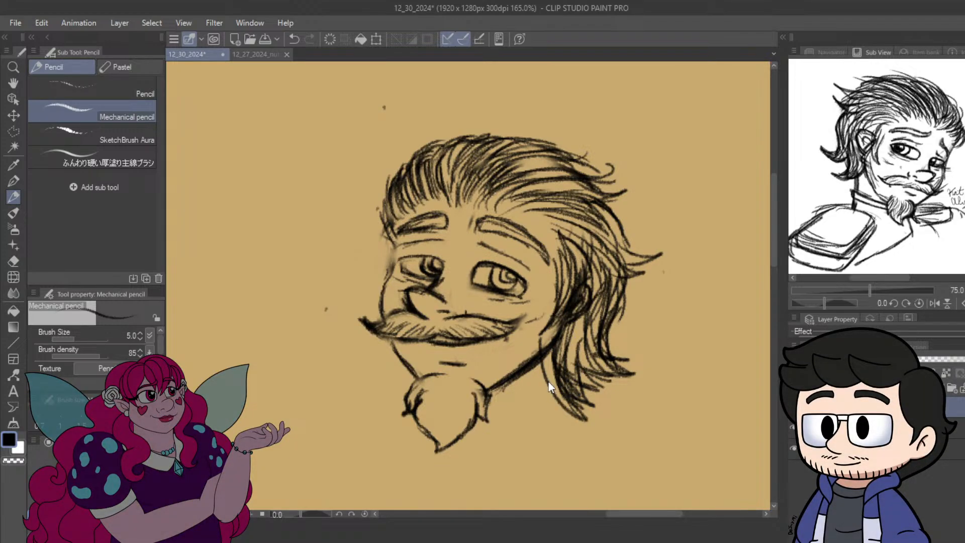
key(ctrl+z)
drag(552, 351, 578, 417)
Draw a curved neckline from the goatee to the nape hair, and define the far temple and brow contour.
drag(485, 395, 533, 406)
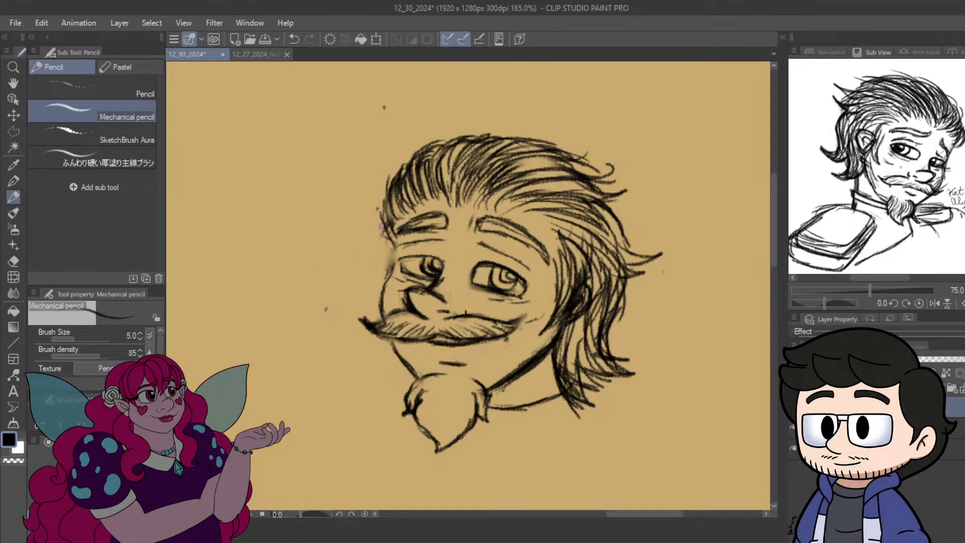
mouse_move(391, 223)
mouse_down()
mouse_move(385, 245)
mouse_move(388, 221)
mouse_up()
drag(395, 273, 397, 281)
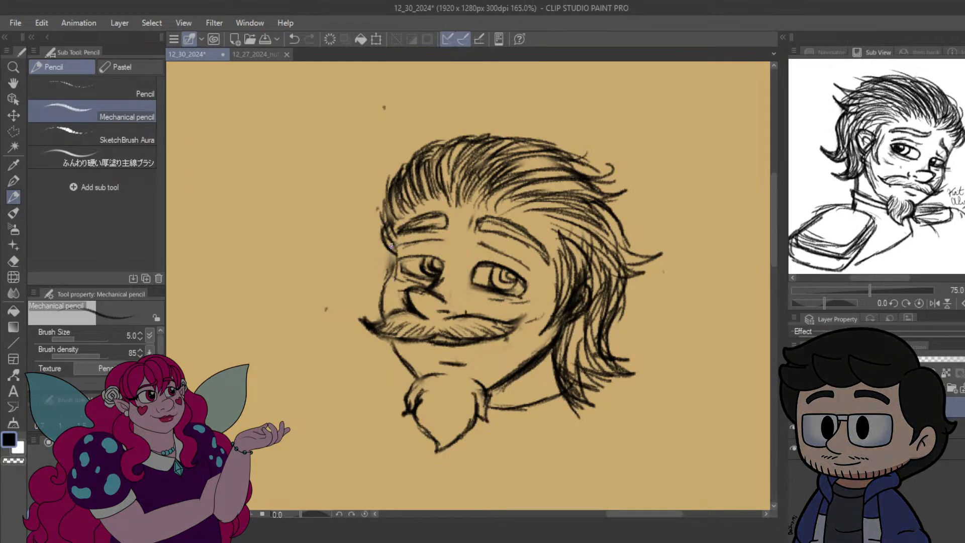
mouse_move(387, 243)
mouse_down()
mouse_move(387, 280)
mouse_move(395, 258)
mouse_up()
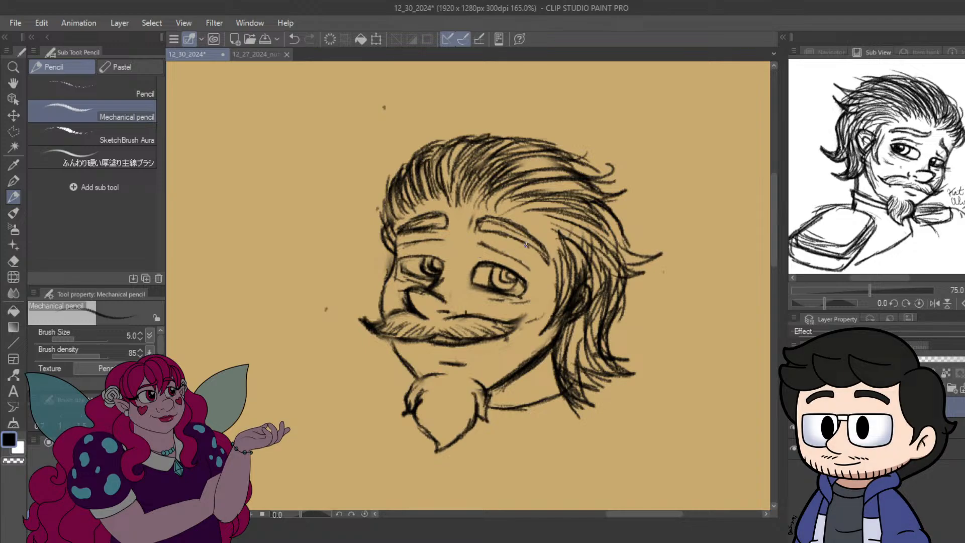
Add extra strands to the hair above the ear, at the near temple and on the crown.
mouse_move(575, 224)
mouse_down()
mouse_move(612, 225)
mouse_move(639, 260)
mouse_move(607, 273)
mouse_up()
drag(512, 194, 589, 190)
drag(508, 174, 561, 161)
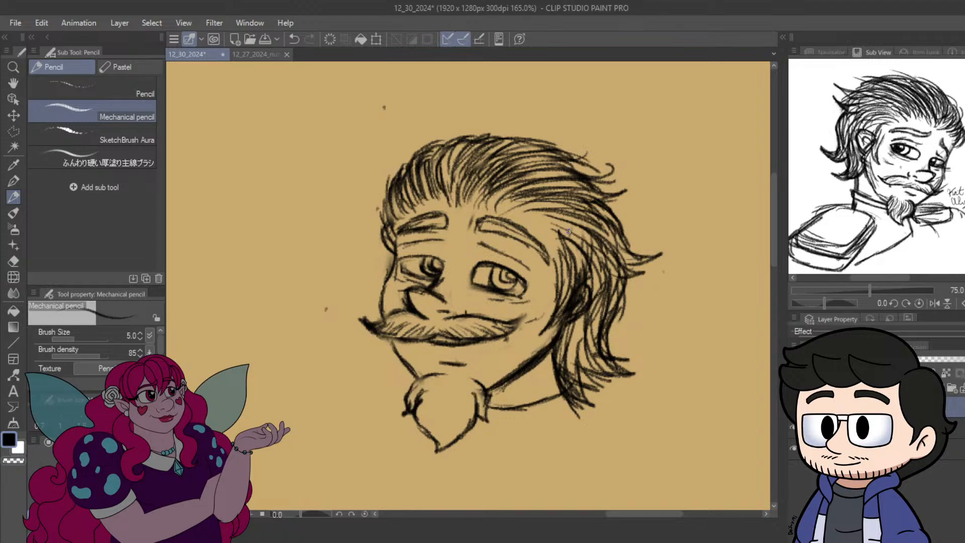
Draw a second line along the neck to form a collar band, and fill the goatee with fine strands converging at its tip.
drag(449, 303, 458, 240)
mouse_move(495, 351)
mouse_down()
mouse_move(546, 352)
mouse_move(579, 333)
mouse_up()
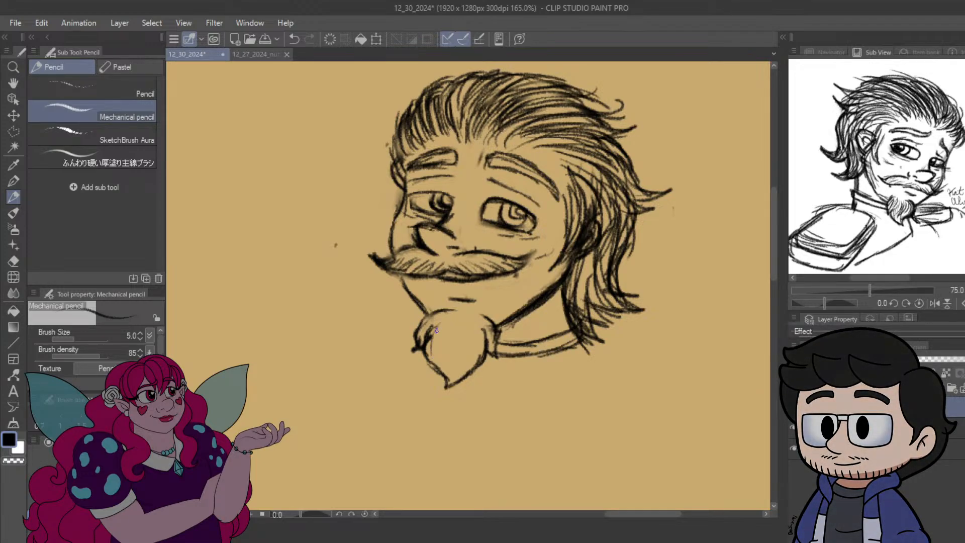
mouse_move(436, 352)
mouse_down()
mouse_move(458, 350)
mouse_move(451, 378)
mouse_up()
drag(441, 336, 443, 364)
mouse_move(445, 317)
mouse_down()
mouse_move(431, 351)
mouse_move(420, 342)
mouse_move(434, 322)
mouse_up()
drag(448, 325, 451, 388)
mouse_move(442, 337)
mouse_down()
mouse_move(453, 367)
mouse_move(468, 334)
mouse_move(459, 381)
mouse_up()
mouse_move(457, 320)
mouse_down()
mouse_move(457, 366)
mouse_move(479, 327)
mouse_move(465, 372)
mouse_up()
drag(489, 324, 486, 339)
mouse_move(494, 315)
mouse_down()
mouse_move(468, 379)
mouse_move(458, 373)
mouse_up()
mouse_move(474, 329)
mouse_down()
mouse_move(453, 350)
mouse_move(458, 369)
mouse_up()
drag(459, 369, 451, 385)
mouse_move(460, 320)
mouse_down()
mouse_move(452, 369)
mouse_move(454, 350)
mouse_up()
drag(451, 324, 434, 361)
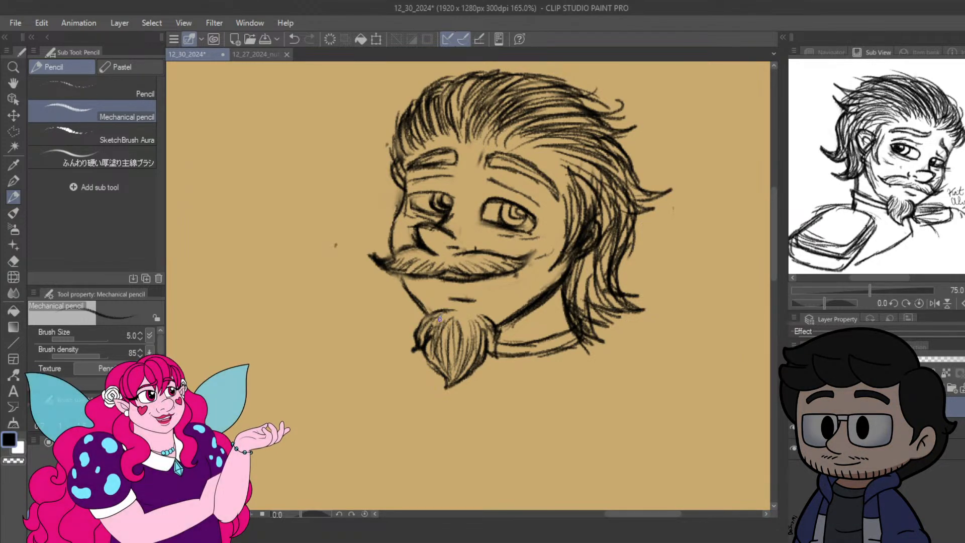
mouse_move(442, 317)
mouse_down()
mouse_move(429, 336)
mouse_move(439, 368)
mouse_move(434, 355)
mouse_up()
drag(430, 346, 437, 369)
drag(422, 324, 429, 345)
Save the drawing with the finished mustached head.
drag(501, 192, 457, 250)
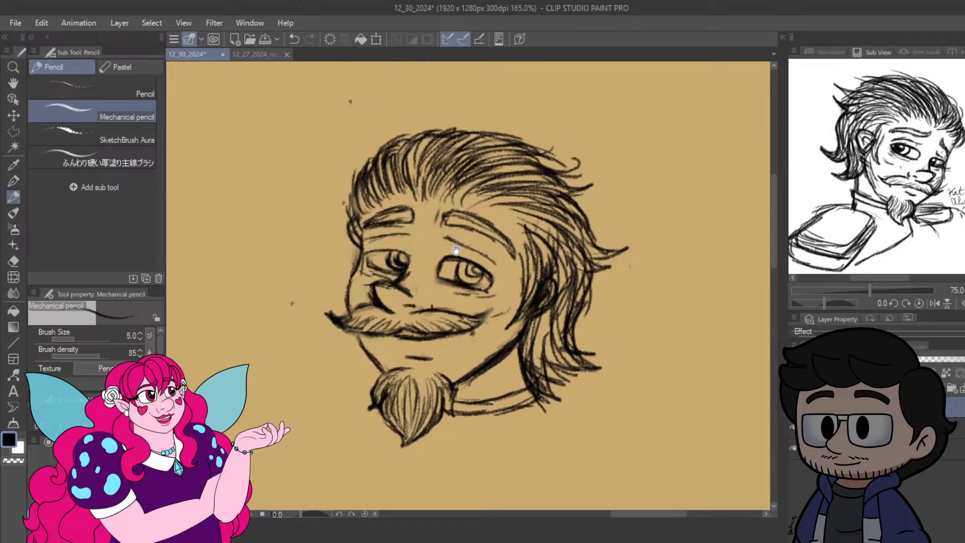
scroll(457, 250, up, 1)
scroll(456, 249, up, 1)
key(ctrl+s)
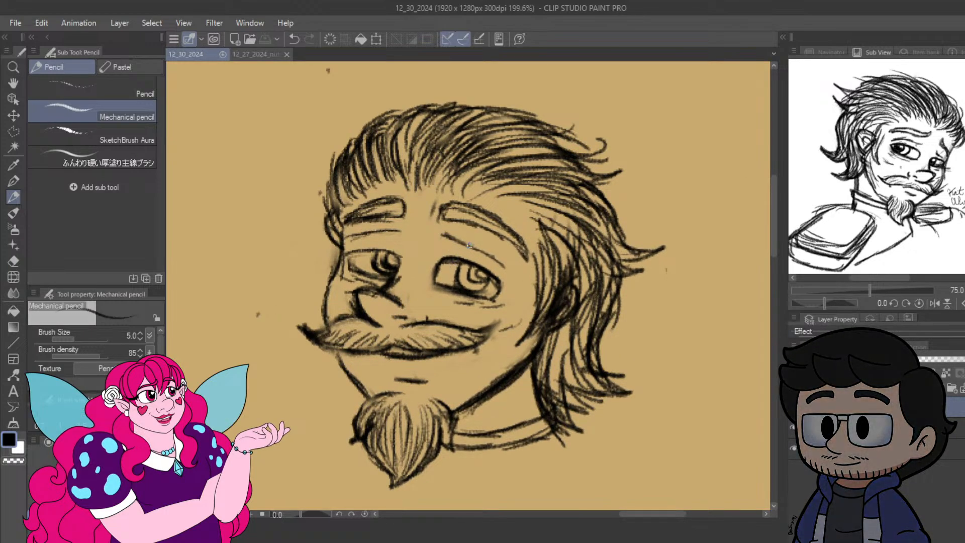
drag(472, 230, 477, 228)
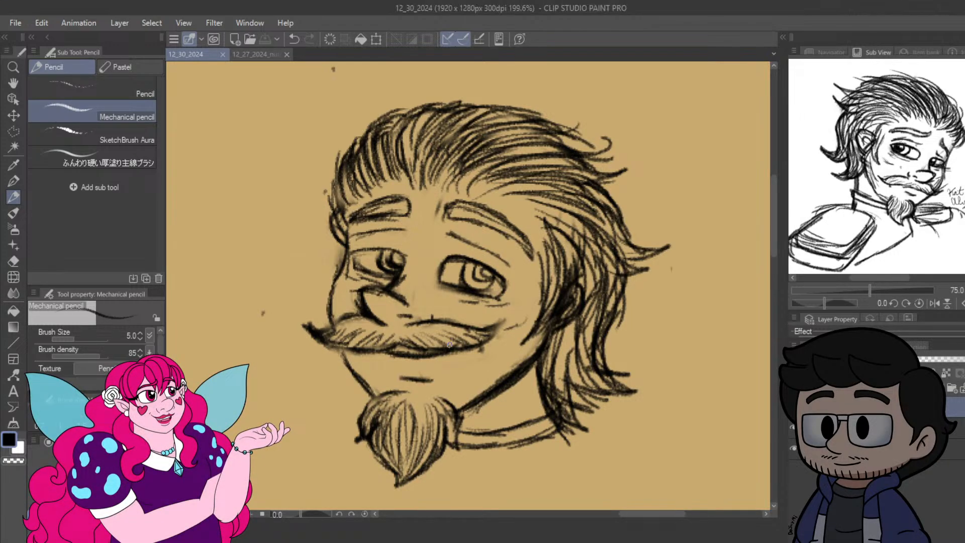
Open the image file th-2171274194.jpg alongside the drawing.
click(15, 23)
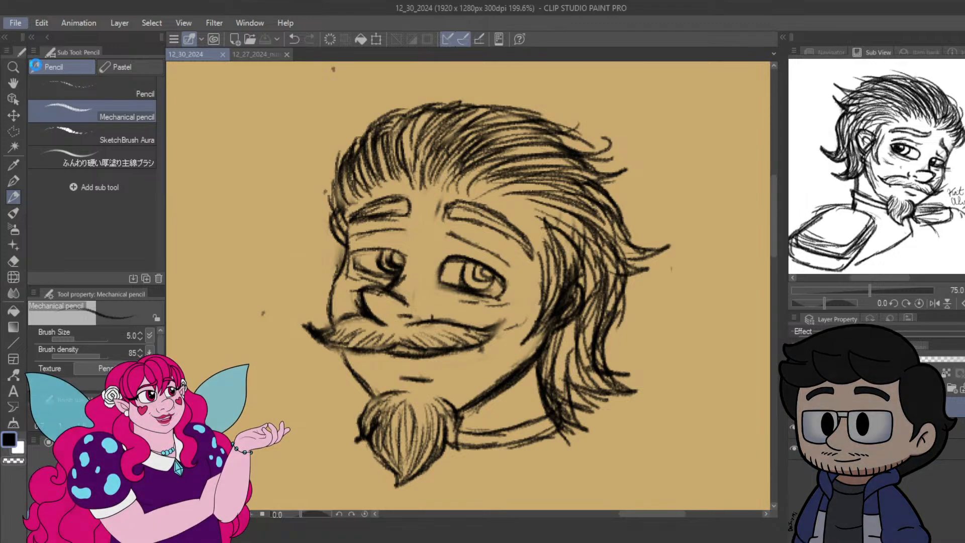
click(33, 64)
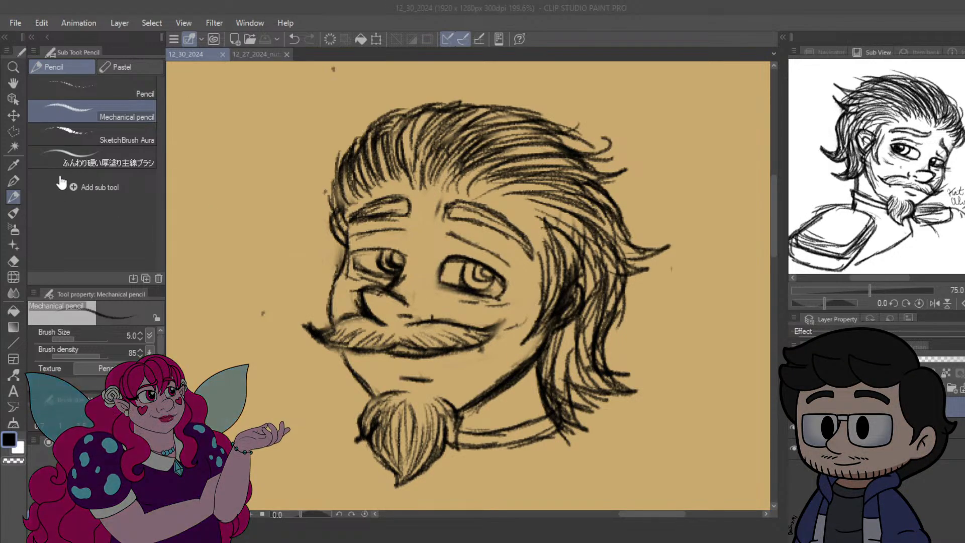
double_click(439, 267)
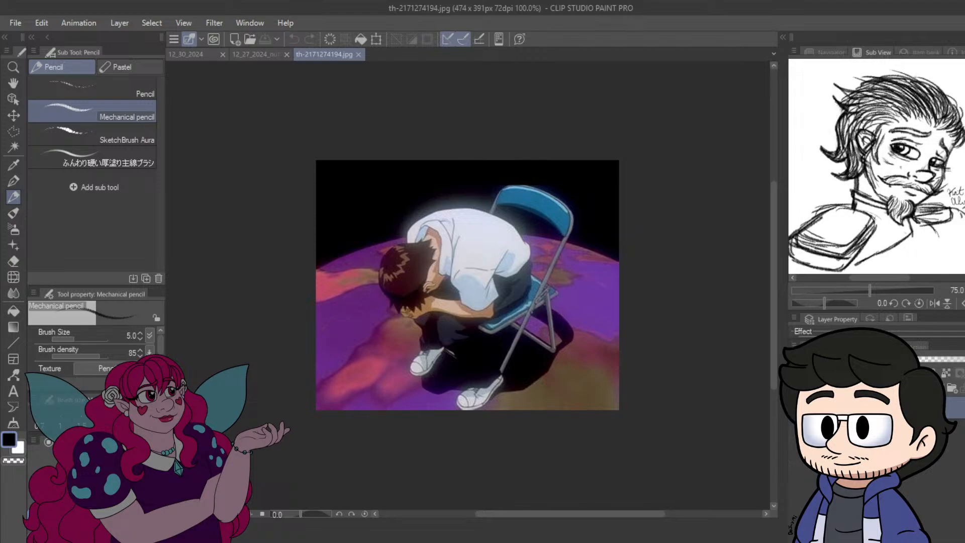
Return to the 12_30_2024 drawing and move the head sketch's layer toward the upper right corner of the canvas.
click(192, 55)
scroll(583, 227, down, 3)
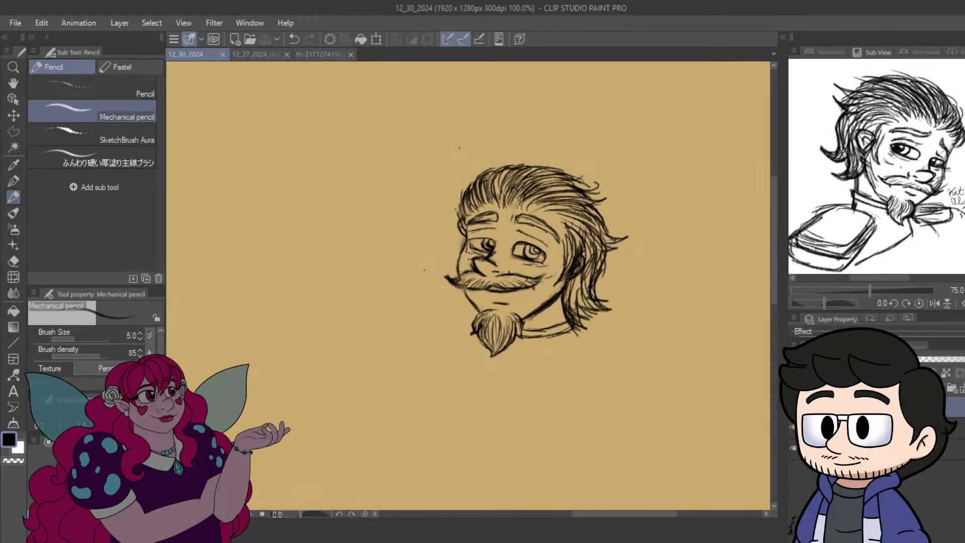
scroll(583, 228, down, 2)
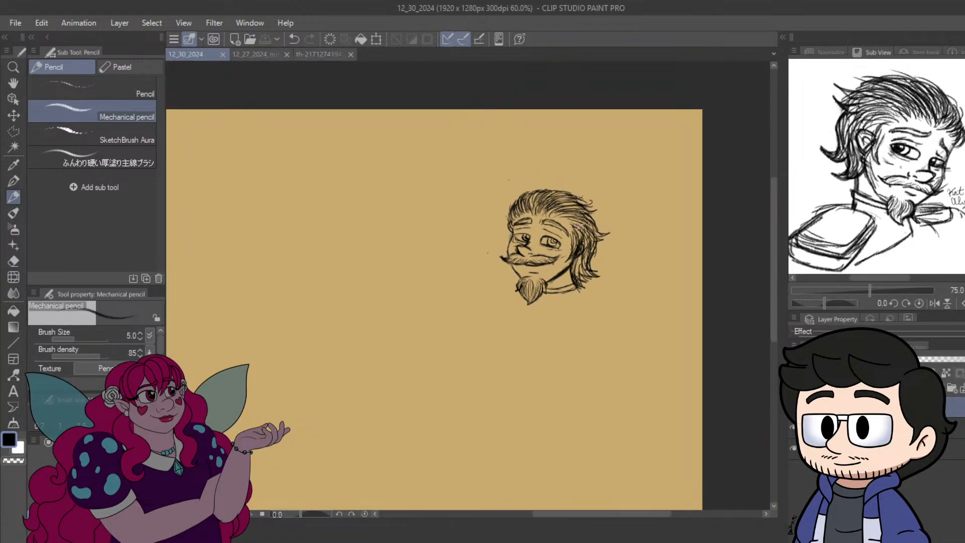
click(13, 115)
drag(542, 241, 607, 183)
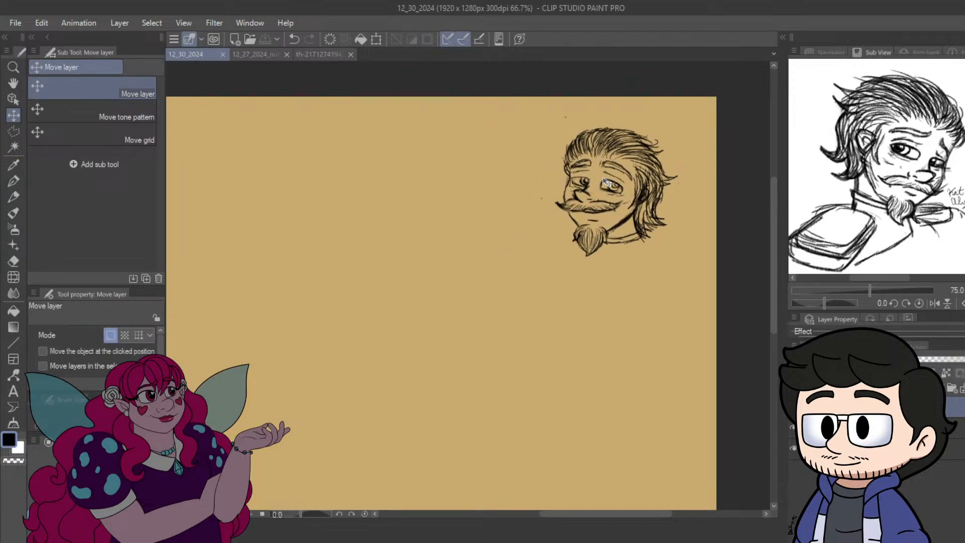
Switch back to the Mechanical pencil and work in an empty area of the canvas.
scroll(430, 294, up, 4)
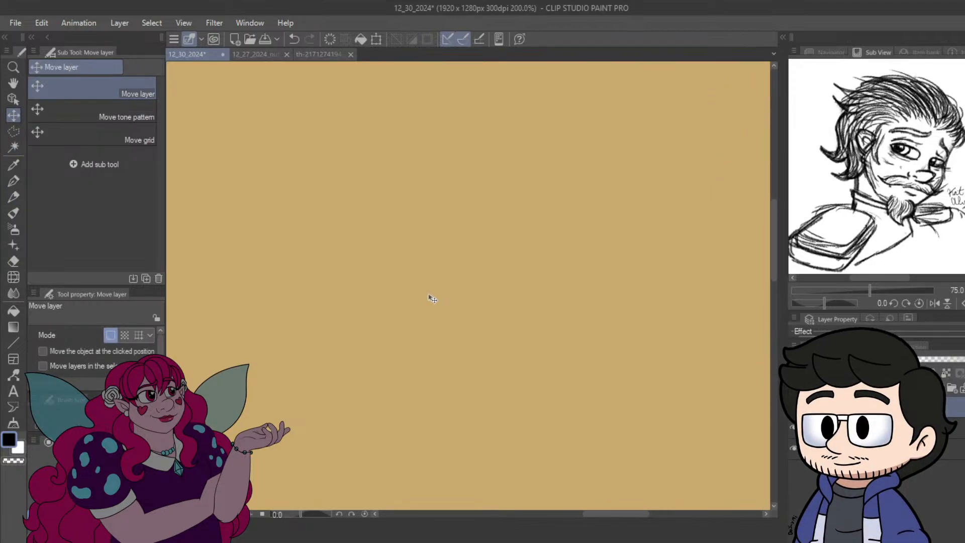
scroll(433, 299, up, 1)
click(13, 199)
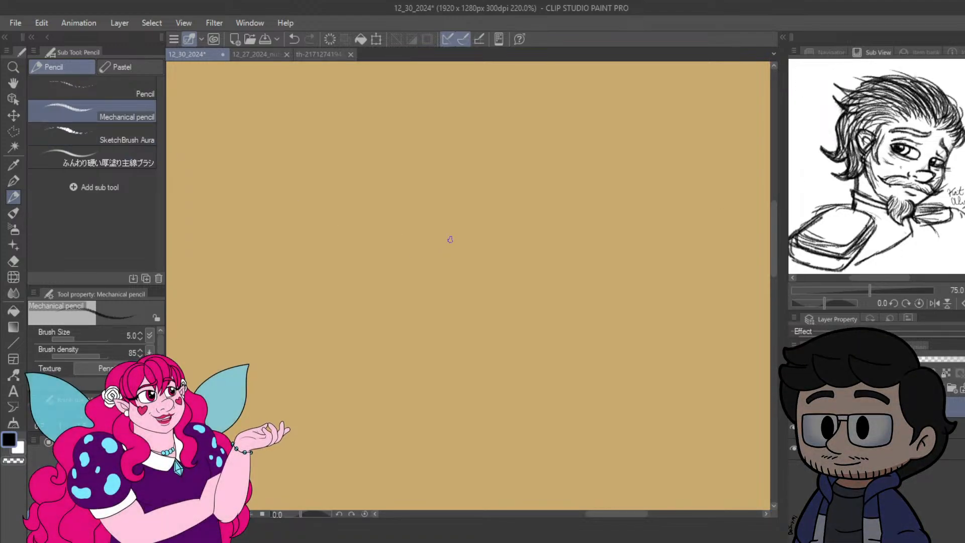
mouse_move(390, 248)
mouse_down()
mouse_move(388, 264)
mouse_move(452, 302)
mouse_move(384, 278)
mouse_move(503, 321)
mouse_move(382, 262)
mouse_move(421, 246)
mouse_move(505, 239)
mouse_move(372, 262)
mouse_move(533, 282)
mouse_move(403, 281)
mouse_move(395, 265)
mouse_move(523, 302)
mouse_move(382, 226)
mouse_move(444, 255)
mouse_up()
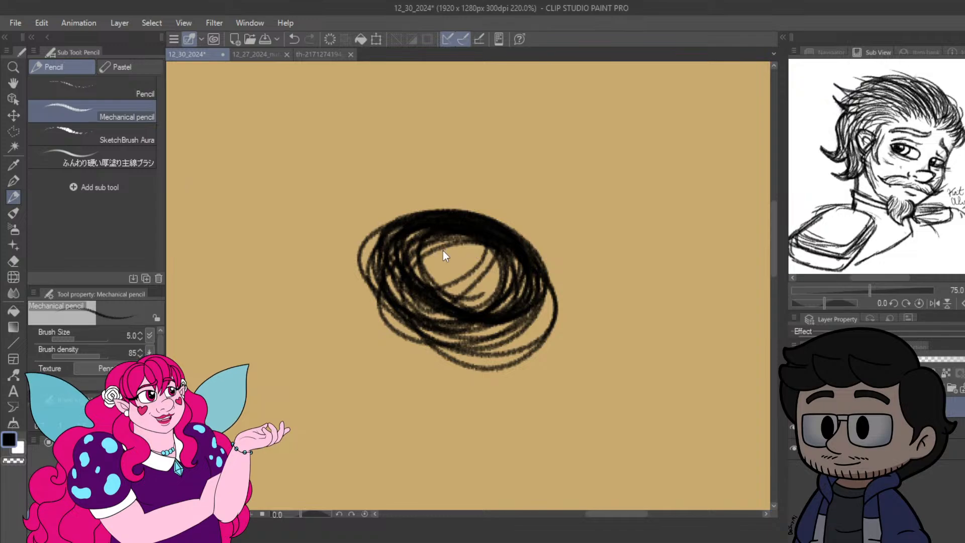
key(ctrl+z)
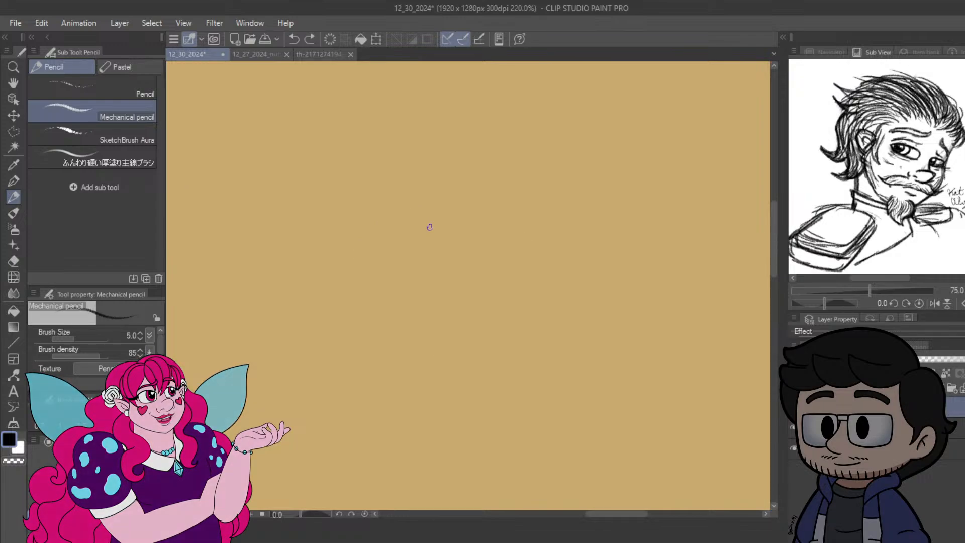
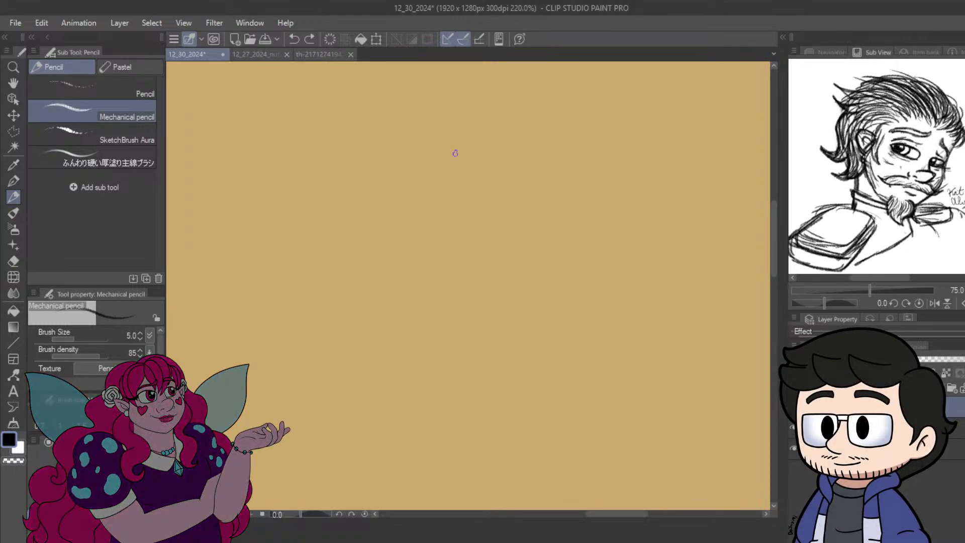
click(455, 153)
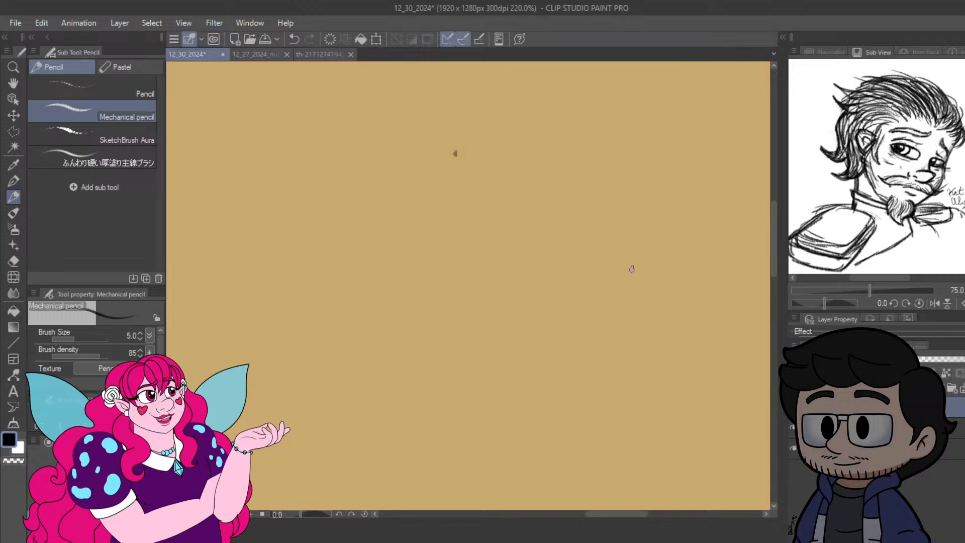
key(ctrl+z)
Sketch a construction circle for a new head, with a curved vertical center line and a sloping horizontal eye line crossing it.
mouse_move(419, 310)
mouse_down()
mouse_move(395, 290)
mouse_move(403, 291)
mouse_move(382, 257)
mouse_move(402, 294)
mouse_move(384, 241)
mouse_move(396, 288)
mouse_move(395, 223)
mouse_move(382, 269)
mouse_move(394, 196)
mouse_move(390, 234)
mouse_move(419, 174)
mouse_move(385, 219)
mouse_move(440, 160)
mouse_move(417, 167)
mouse_move(476, 141)
mouse_move(433, 158)
mouse_move(533, 160)
mouse_move(463, 153)
mouse_move(562, 176)
mouse_move(586, 234)
mouse_up()
drag(578, 199, 589, 244)
mouse_move(403, 299)
mouse_down()
mouse_move(462, 343)
mouse_move(523, 336)
mouse_move(537, 324)
mouse_move(530, 317)
mouse_move(585, 277)
mouse_up()
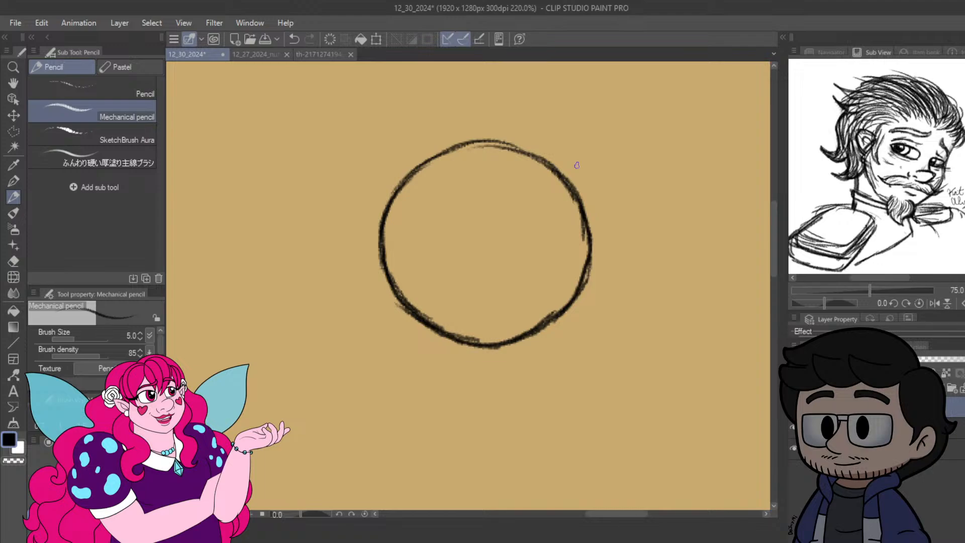
mouse_move(458, 342)
mouse_down()
mouse_move(459, 260)
mouse_move(457, 284)
mouse_move(466, 231)
mouse_move(507, 137)
mouse_up()
drag(468, 184, 510, 133)
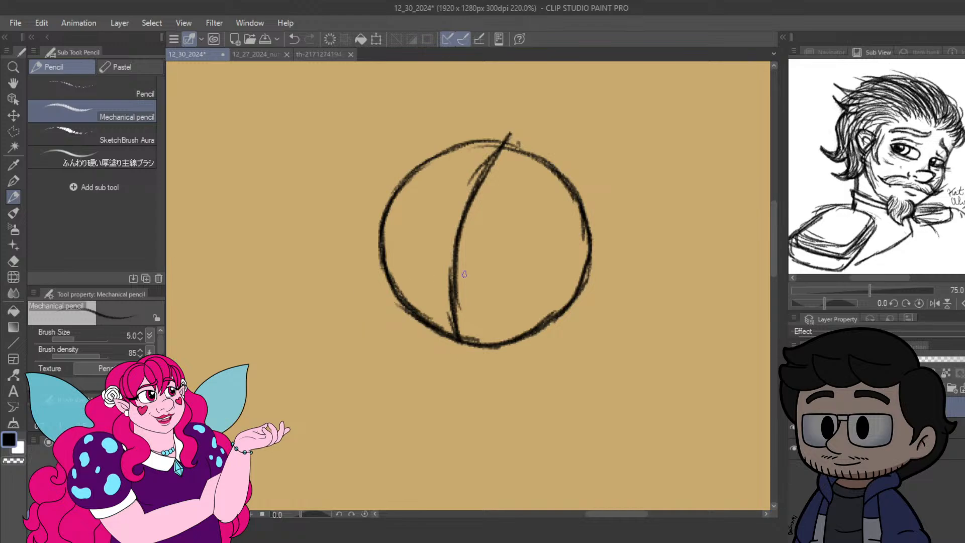
drag(385, 219, 467, 265)
mouse_move(397, 234)
mouse_down()
mouse_move(534, 280)
mouse_move(497, 272)
mouse_move(601, 282)
mouse_up()
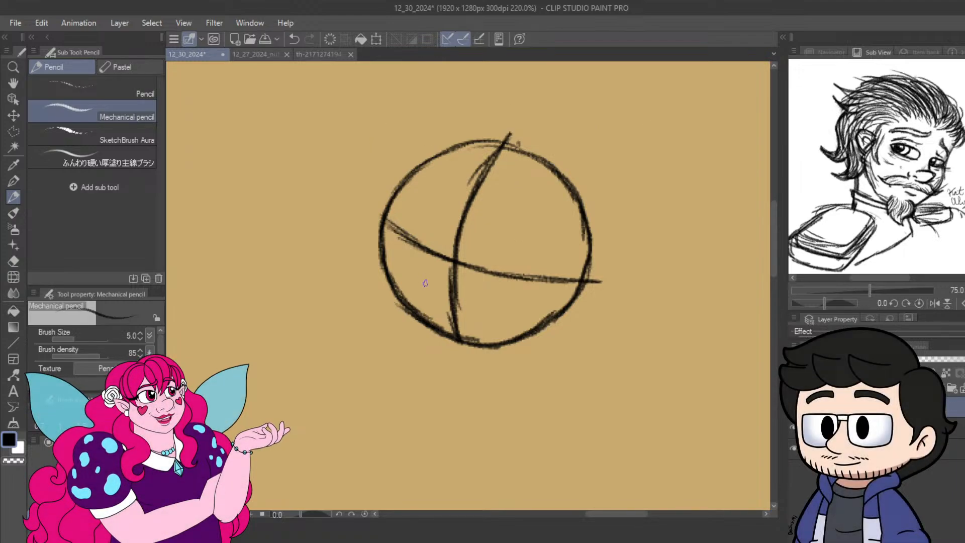
Draw the muzzle with a wavy upper edge just below the eye line, and trace its lower outline along the circle's base.
mouse_move(431, 268)
mouse_down()
mouse_move(463, 263)
mouse_move(490, 300)
mouse_move(547, 306)
mouse_move(554, 333)
mouse_up()
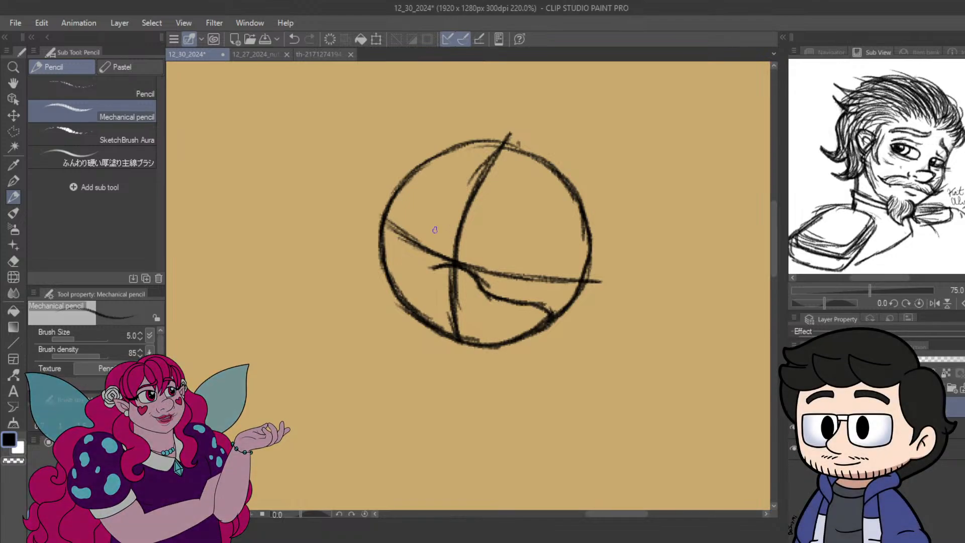
mouse_move(437, 269)
mouse_down()
mouse_move(405, 265)
mouse_move(419, 269)
mouse_move(394, 271)
mouse_move(408, 264)
mouse_move(395, 284)
mouse_move(393, 269)
mouse_move(406, 290)
mouse_move(395, 291)
mouse_move(405, 292)
mouse_move(402, 269)
mouse_move(390, 280)
mouse_move(418, 272)
mouse_move(406, 267)
mouse_move(424, 277)
mouse_move(445, 264)
mouse_move(426, 278)
mouse_move(463, 267)
mouse_move(448, 264)
mouse_move(487, 292)
mouse_move(470, 268)
mouse_move(491, 289)
mouse_move(485, 278)
mouse_move(525, 302)
mouse_move(517, 301)
mouse_move(553, 324)
mouse_up()
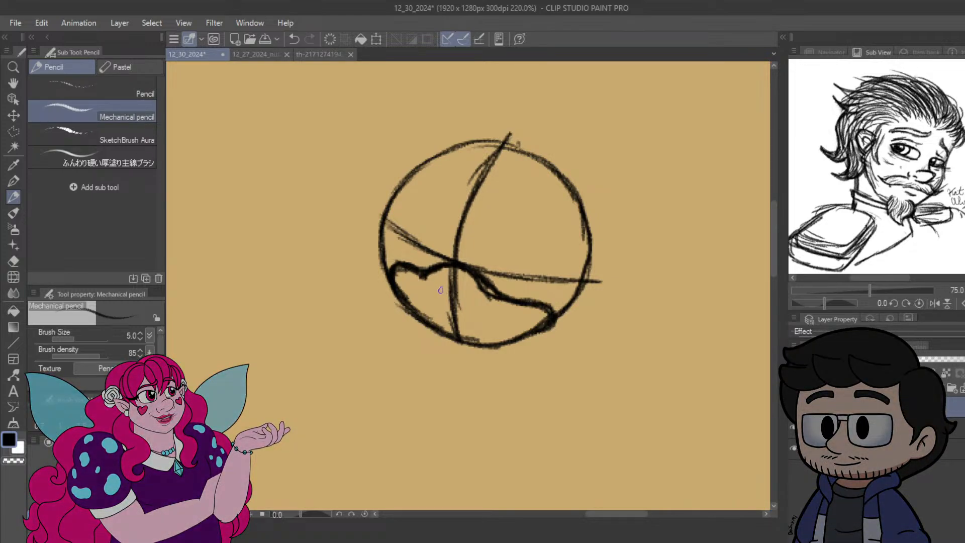
mouse_move(392, 290)
mouse_down()
mouse_move(475, 344)
mouse_move(461, 339)
mouse_move(515, 341)
mouse_move(470, 338)
mouse_move(536, 329)
mouse_move(495, 342)
mouse_move(539, 321)
mouse_move(504, 345)
mouse_move(553, 317)
mouse_move(495, 345)
mouse_move(551, 306)
mouse_up()
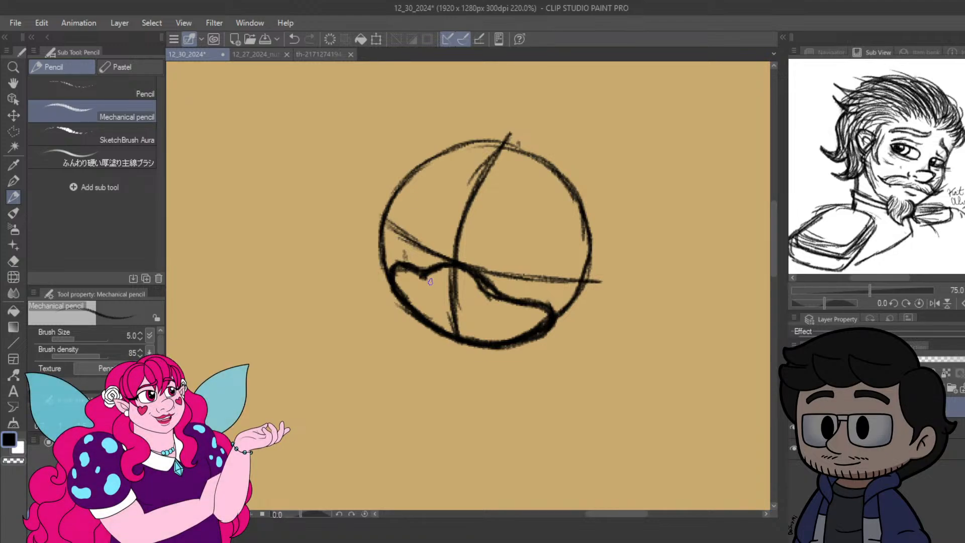
Outline a narrow far eye and a wide near eye above the muzzle, joined by a dip at the center line.
mouse_move(412, 264)
mouse_down()
mouse_move(405, 232)
mouse_move(417, 264)
mouse_move(415, 227)
mouse_move(408, 252)
mouse_move(420, 211)
mouse_move(411, 222)
mouse_move(425, 217)
mouse_move(420, 202)
mouse_move(415, 223)
mouse_move(434, 188)
mouse_up()
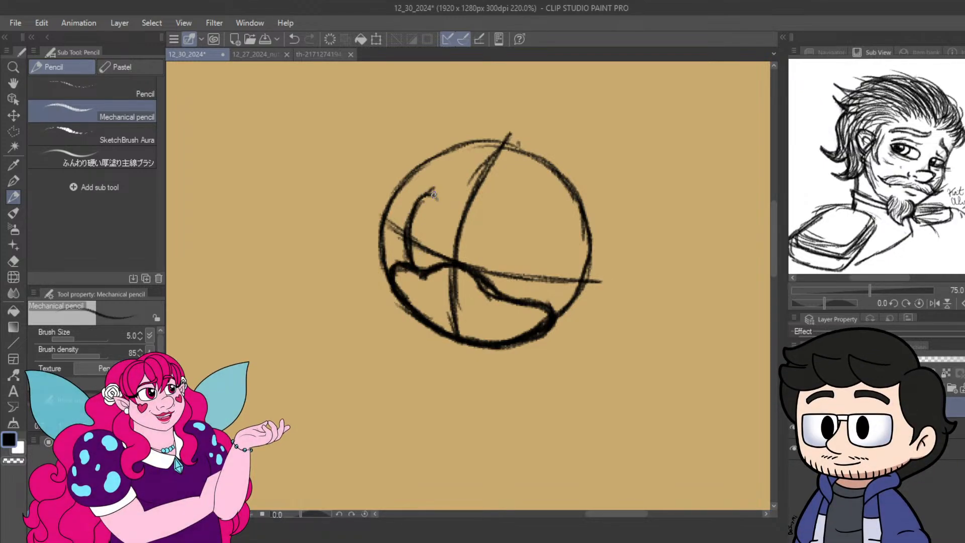
drag(415, 203, 445, 223)
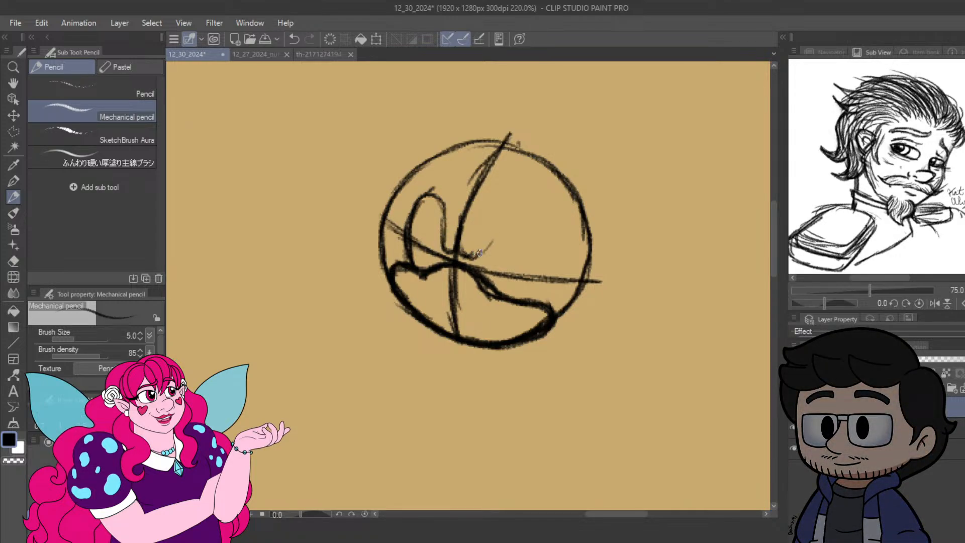
mouse_move(479, 259)
mouse_down()
mouse_move(509, 223)
mouse_move(557, 225)
mouse_move(530, 219)
mouse_move(569, 240)
mouse_move(549, 223)
mouse_move(564, 243)
mouse_move(550, 251)
mouse_move(562, 264)
mouse_move(547, 258)
mouse_move(528, 296)
mouse_move(548, 284)
mouse_move(527, 298)
mouse_up()
mouse_move(565, 246)
mouse_down()
mouse_move(533, 298)
mouse_move(556, 279)
mouse_up()
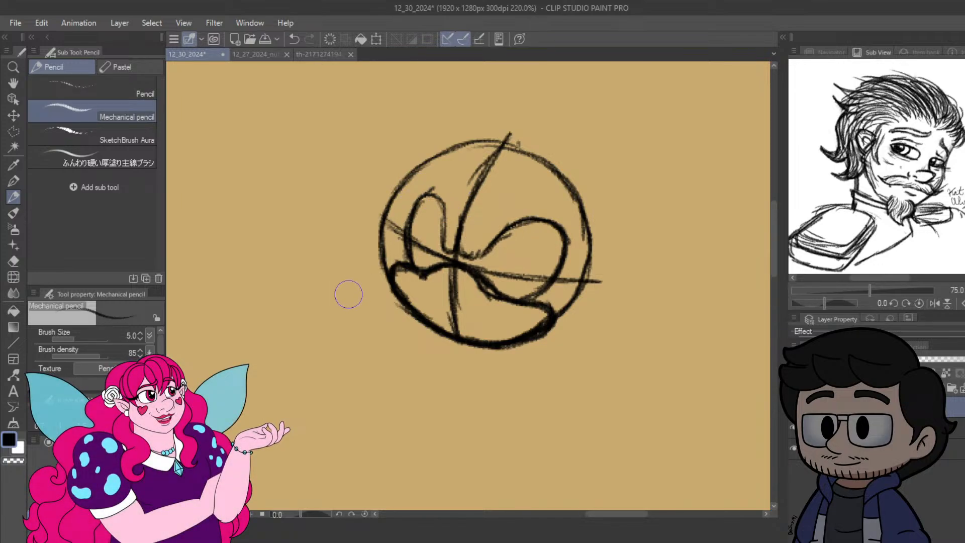
Erase the heavy lower part of the circle and muzzle, and redraw the muzzle's rounded bottom outline with thinner strokes.
mouse_move(387, 271)
mouse_down()
mouse_move(404, 296)
mouse_move(437, 306)
mouse_move(460, 292)
mouse_move(473, 335)
mouse_move(426, 332)
mouse_move(533, 344)
mouse_move(550, 315)
mouse_up()
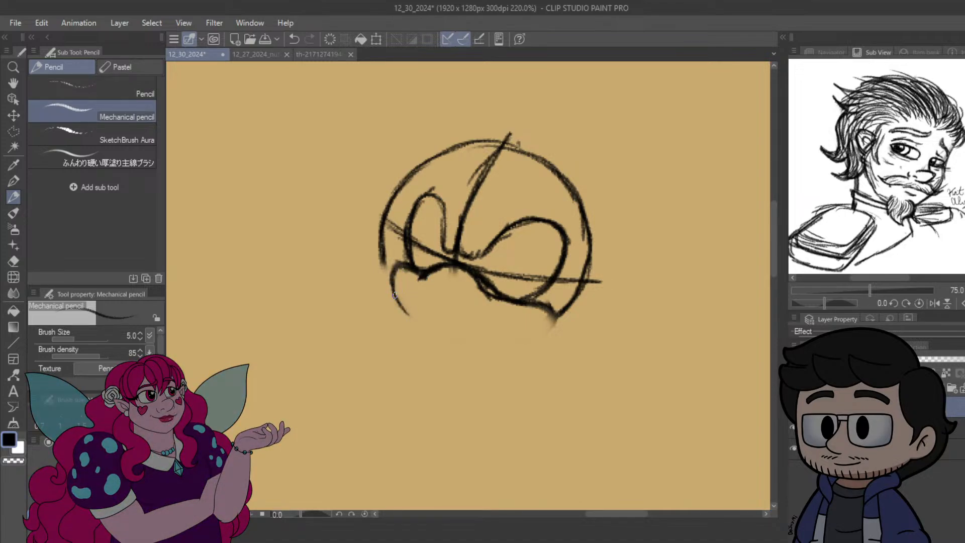
drag(395, 295, 414, 316)
mouse_move(397, 301)
mouse_down()
mouse_move(428, 328)
mouse_move(468, 344)
mouse_move(508, 341)
mouse_move(546, 317)
mouse_up()
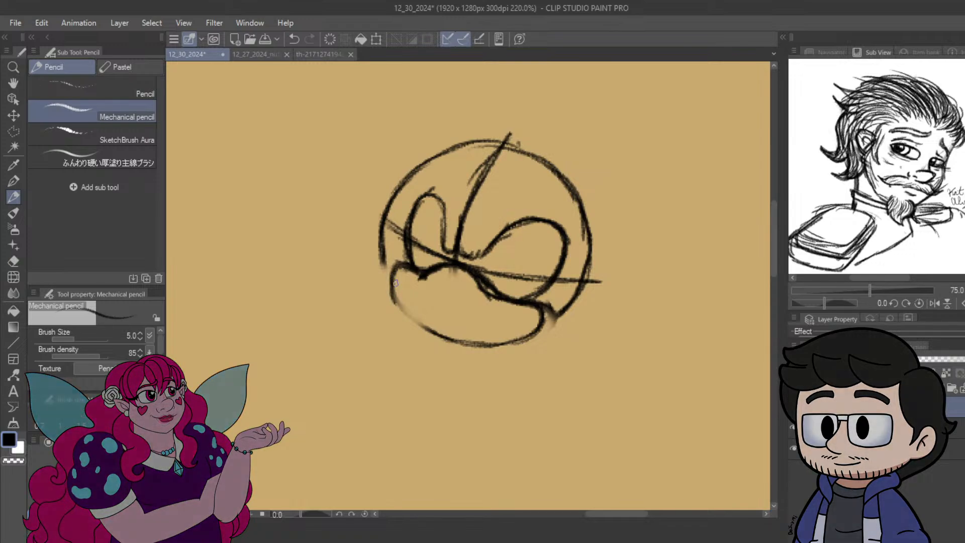
drag(390, 284, 414, 320)
drag(393, 288, 430, 333)
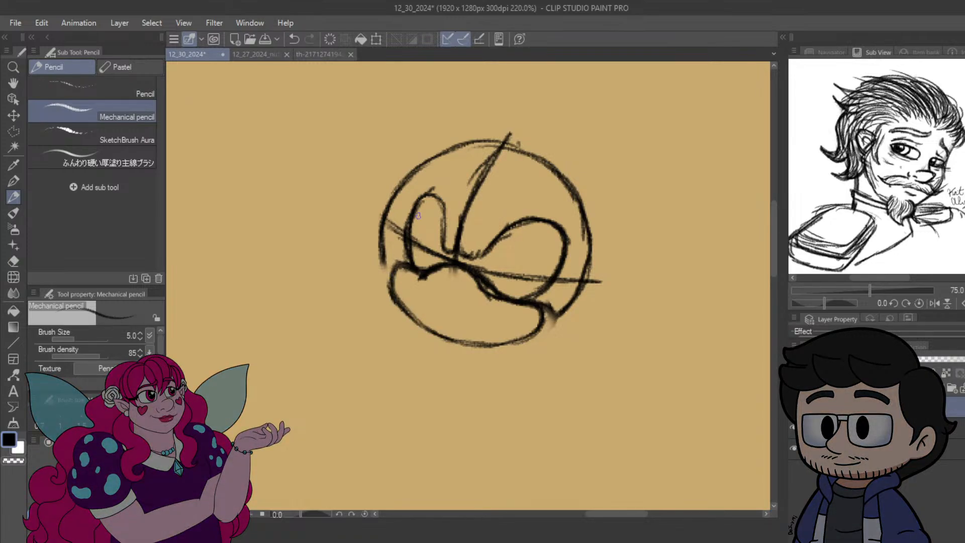
Retrace the head outline beside the far eye, and add short guide marks inside the near eye and along the head's near side.
drag(384, 255, 390, 289)
mouse_move(380, 235)
mouse_down()
mouse_move(391, 281)
mouse_move(416, 171)
mouse_up()
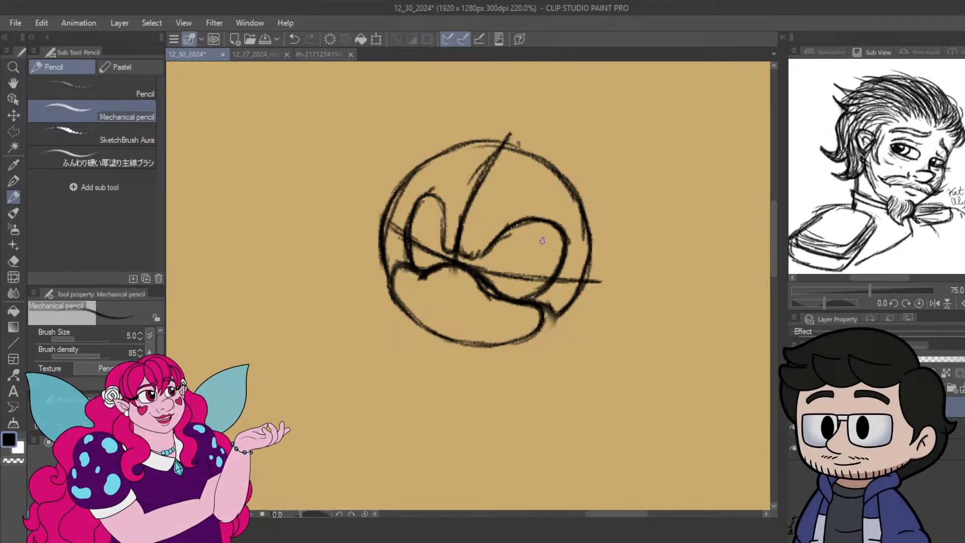
drag(534, 233, 523, 250)
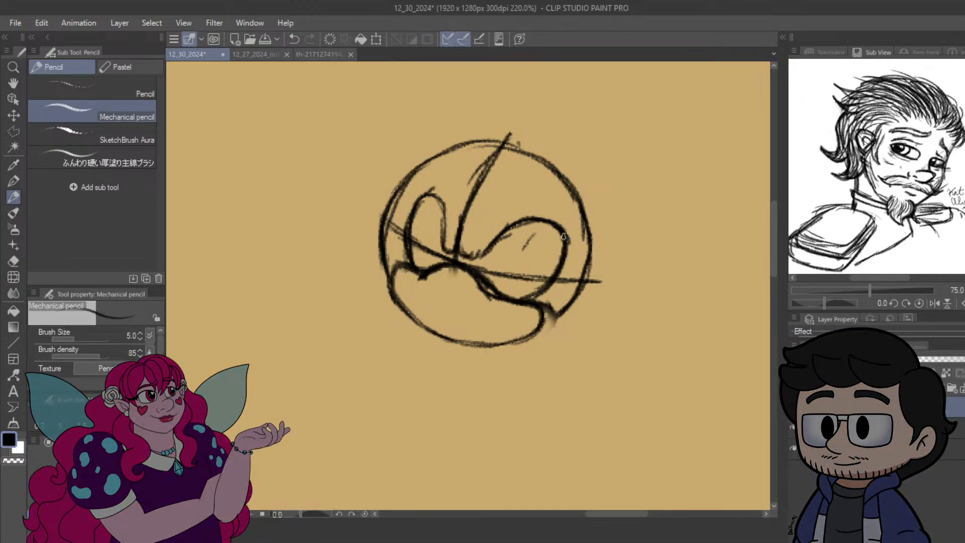
drag(588, 231, 542, 196)
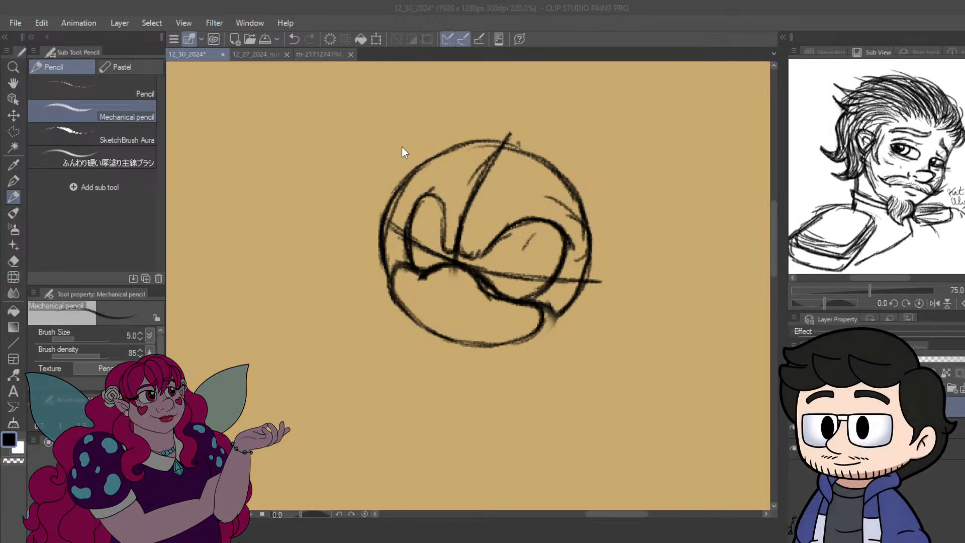
Show the pink-and-brown hedgehog character reference in the Sub View and enlarge it to 100% around the head.
click(962, 304)
scroll(860, 157, up, 5)
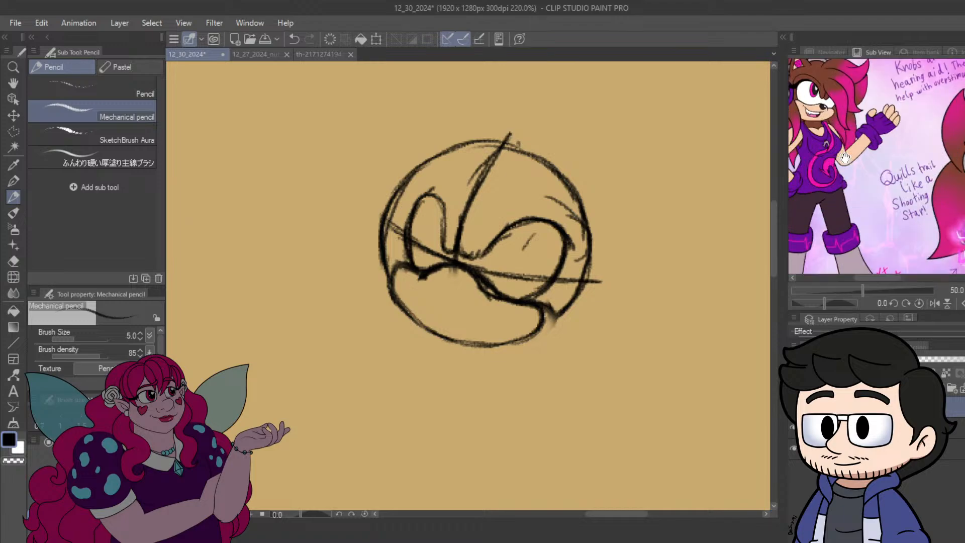
drag(853, 124, 959, 229)
scroll(958, 229, up, 1)
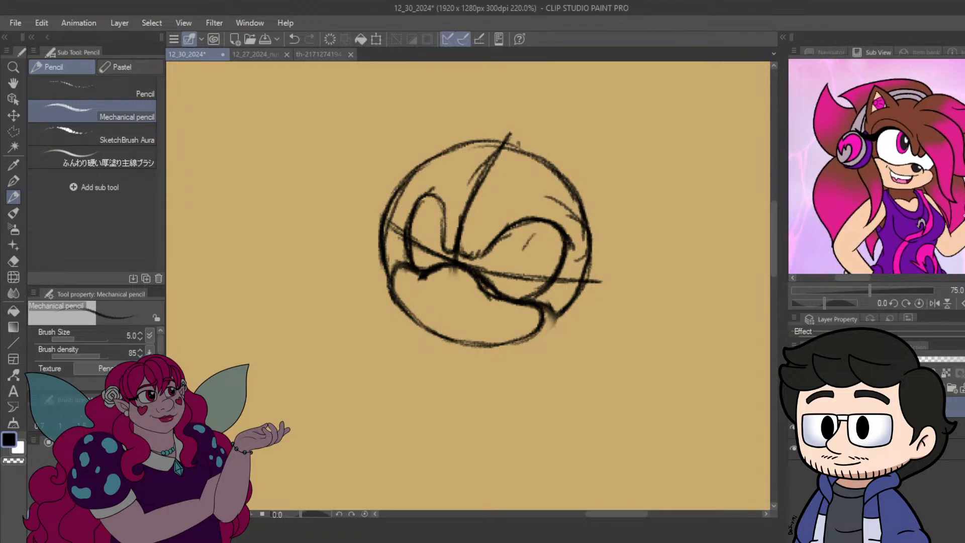
drag(930, 197, 926, 192)
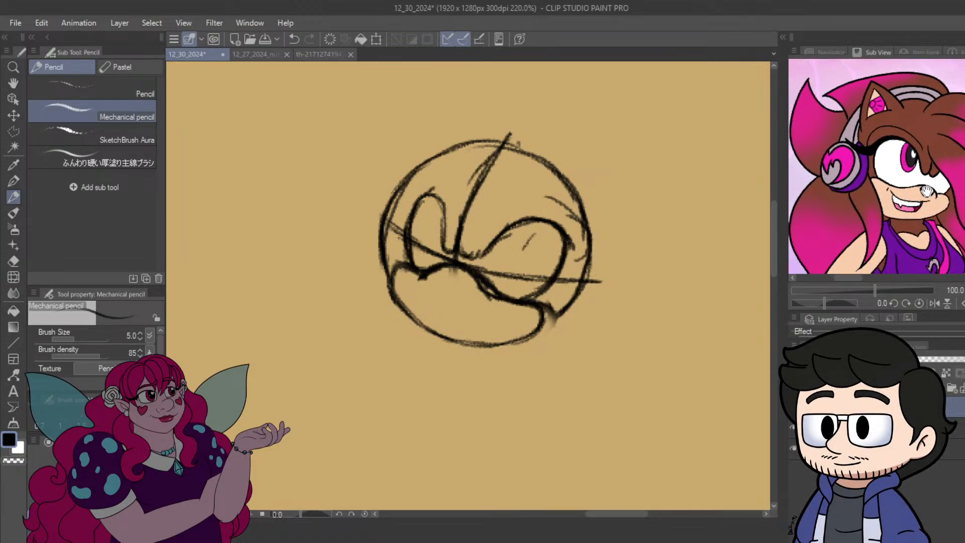
Reduce the reference picture to 75% to show the whole head, and draw an oval iris inside the near eye.
scroll(926, 192, down, 1)
drag(954, 152, 946, 140)
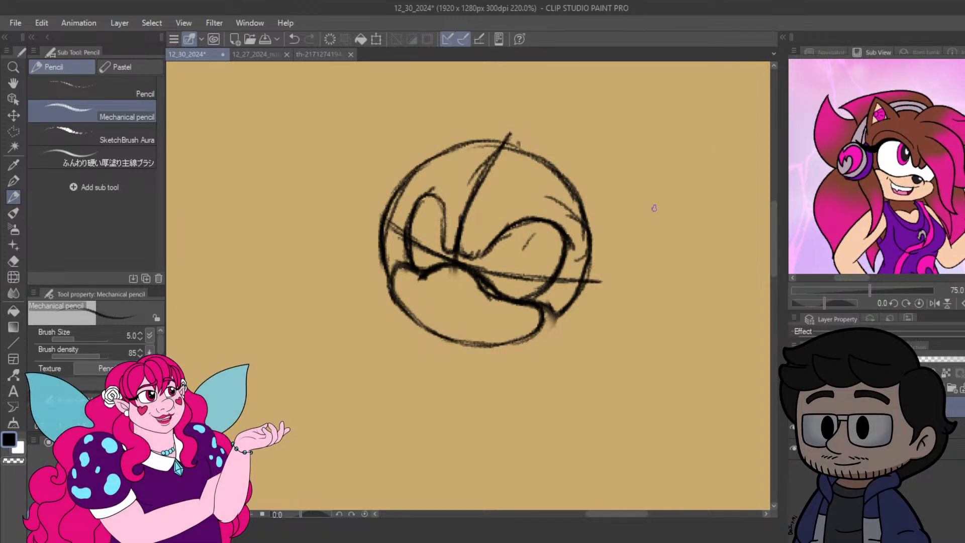
scroll(571, 270, up, 3)
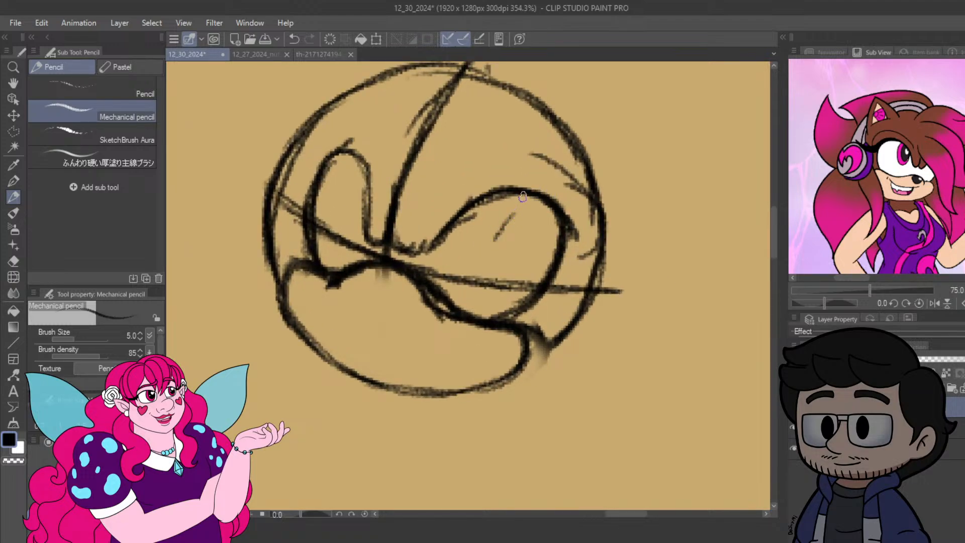
mouse_move(522, 196)
mouse_down()
mouse_move(510, 236)
mouse_move(504, 225)
mouse_move(510, 257)
mouse_move(506, 234)
mouse_move(529, 250)
mouse_move(523, 261)
mouse_move(545, 239)
mouse_move(540, 255)
mouse_move(553, 216)
mouse_up()
mouse_move(543, 253)
mouse_down()
mouse_move(549, 204)
mouse_move(551, 212)
mouse_up()
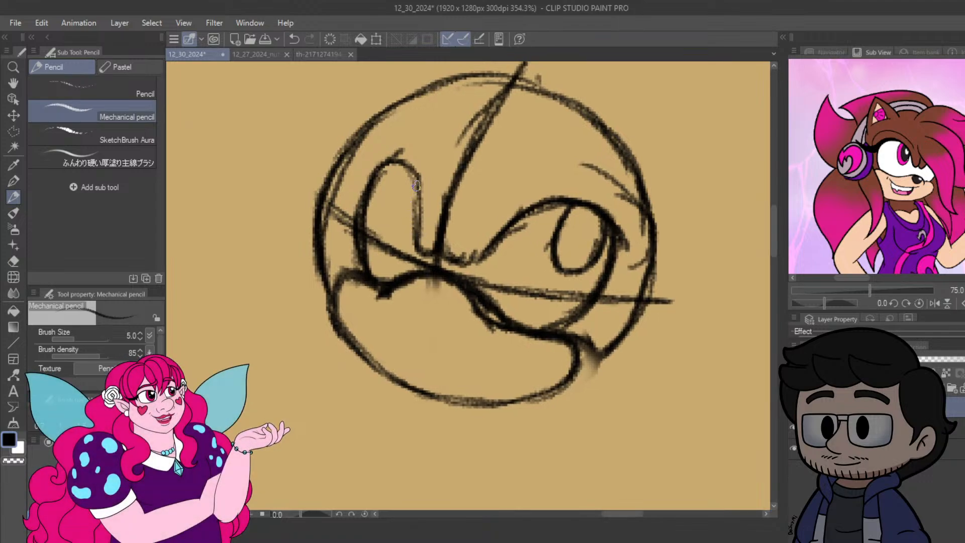
Erase the crossing guide lines between the eyes and the muzzle's old top edge, keeping a faint trace.
drag(417, 184, 395, 224)
key(ctrl+z)
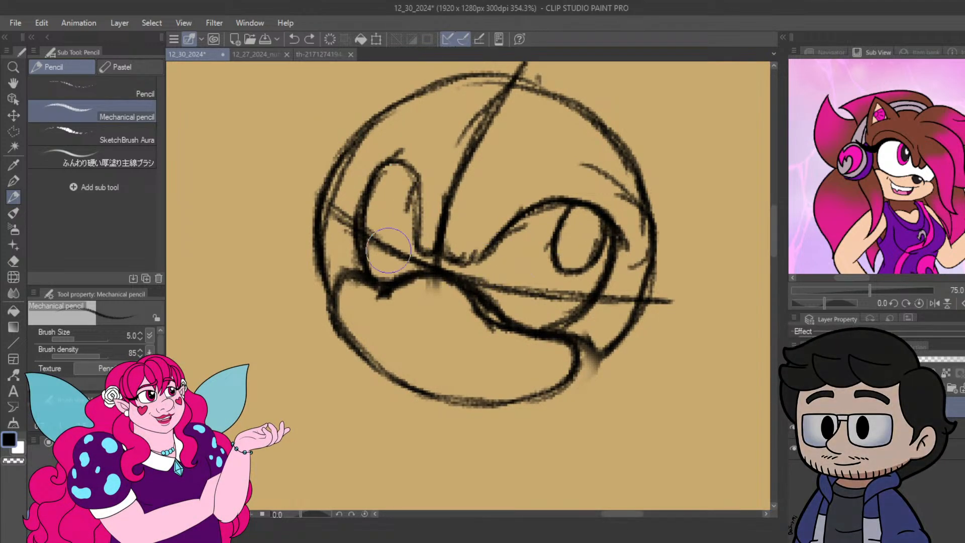
mouse_move(389, 236)
mouse_down()
mouse_move(539, 291)
mouse_move(512, 303)
mouse_move(407, 292)
mouse_move(452, 292)
mouse_move(478, 322)
mouse_move(493, 318)
mouse_move(492, 304)
mouse_move(498, 317)
mouse_move(561, 296)
mouse_move(552, 300)
mouse_move(627, 294)
mouse_move(620, 308)
mouse_move(670, 291)
mouse_move(665, 316)
mouse_move(554, 313)
mouse_move(424, 304)
mouse_move(385, 294)
mouse_up()
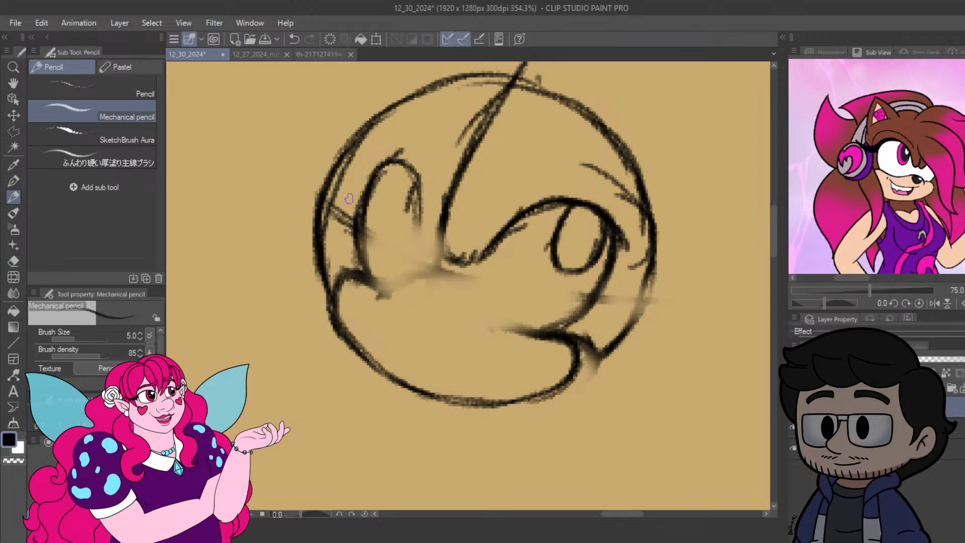
mouse_move(430, 185)
mouse_down()
mouse_move(416, 215)
mouse_move(433, 247)
mouse_move(480, 134)
mouse_move(473, 98)
mouse_up()
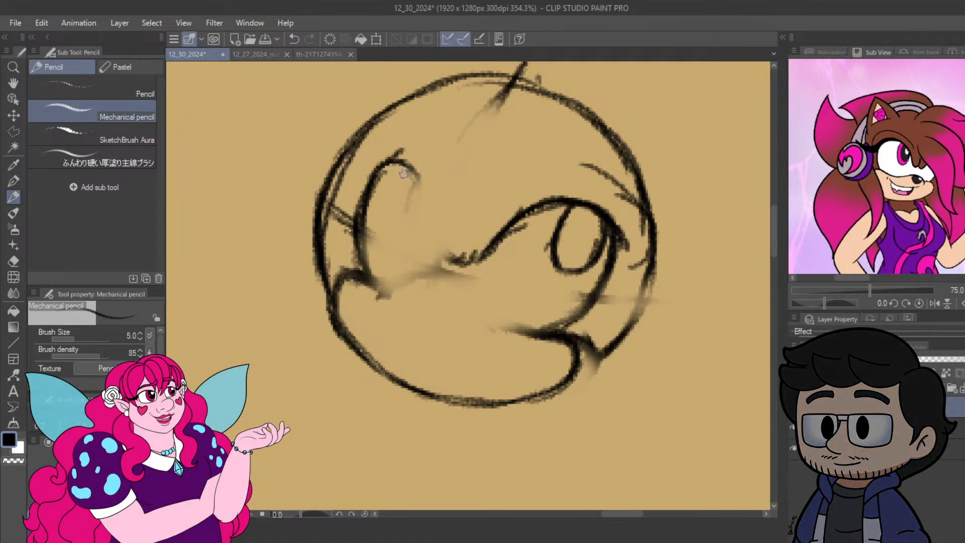
Redraw the far eye's inner side, the dip between the eyes, and the muzzle's wavy top edge with cleaner strokes.
mouse_move(400, 160)
mouse_down()
mouse_move(427, 194)
mouse_move(429, 216)
mouse_move(416, 177)
mouse_move(425, 232)
mouse_move(434, 216)
mouse_move(429, 242)
mouse_move(436, 235)
mouse_move(450, 260)
mouse_move(462, 218)
mouse_move(455, 259)
mouse_move(466, 256)
mouse_move(468, 269)
mouse_move(473, 253)
mouse_move(511, 273)
mouse_move(457, 277)
mouse_move(472, 240)
mouse_up()
click(472, 173)
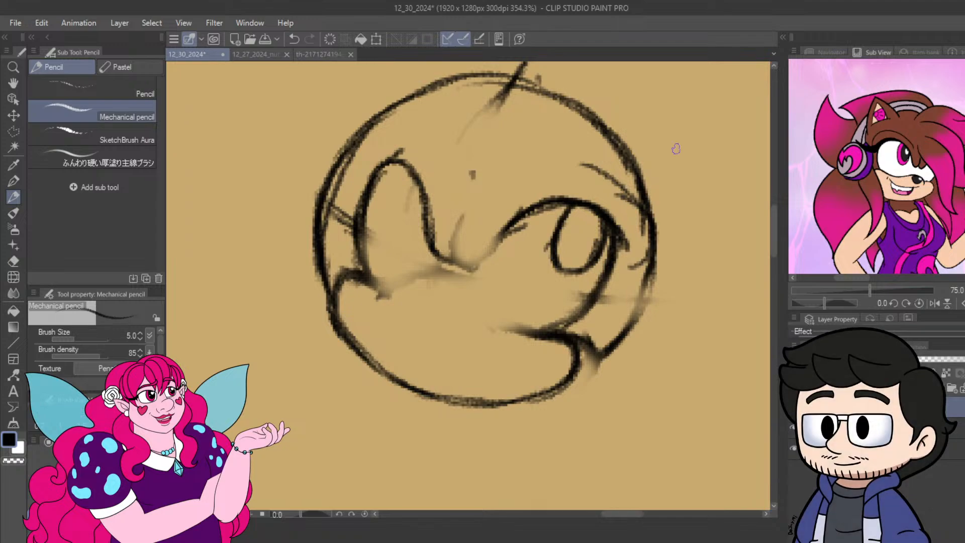
mouse_move(461, 217)
mouse_down()
mouse_move(449, 244)
mouse_move(458, 221)
mouse_move(453, 253)
mouse_move(458, 239)
mouse_move(462, 261)
mouse_move(478, 262)
mouse_move(520, 218)
mouse_up()
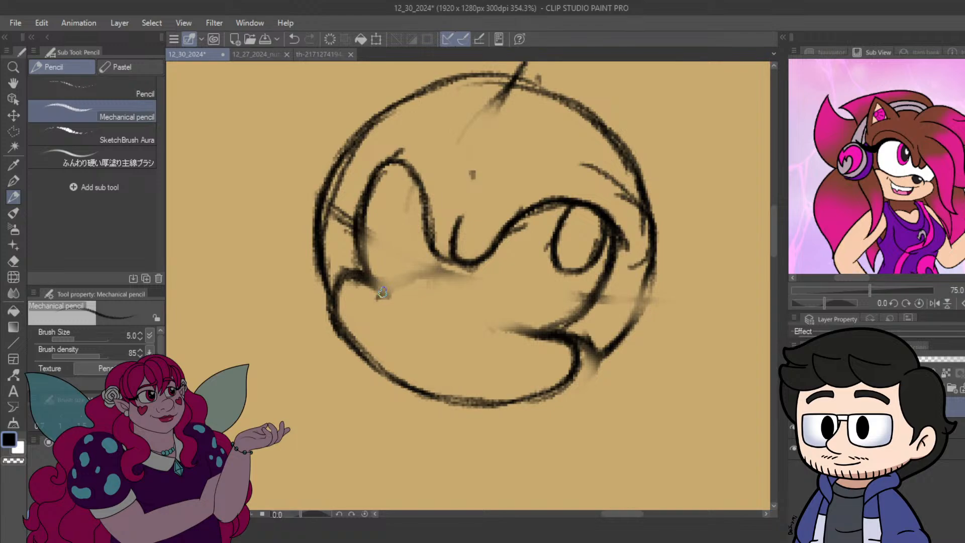
mouse_move(382, 292)
mouse_down()
mouse_move(435, 277)
mouse_move(459, 283)
mouse_move(495, 325)
mouse_move(532, 336)
mouse_up()
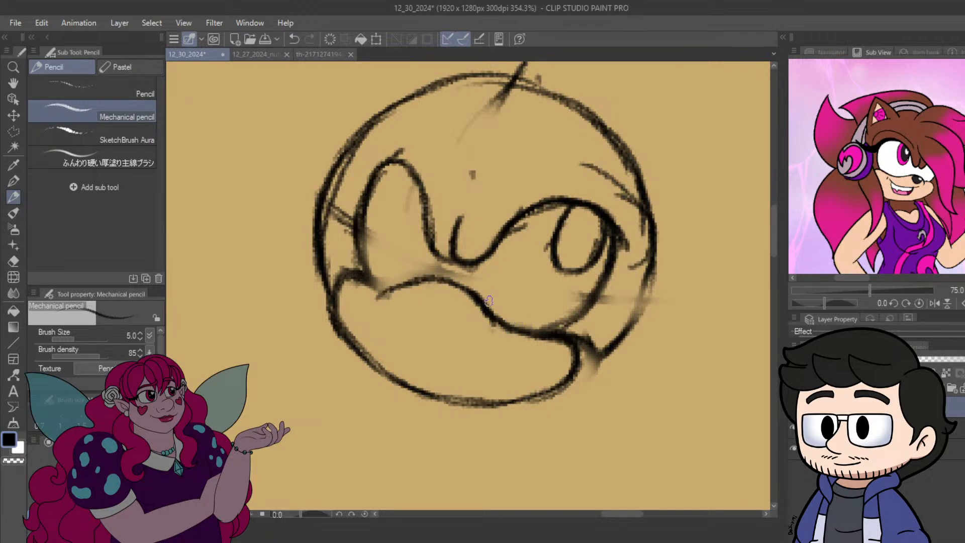
Erase and redraw the muzzle's far side slightly narrower, and add a solid black nose with a highlight at its top edge.
mouse_move(405, 285)
mouse_down()
mouse_move(367, 293)
mouse_move(349, 317)
mouse_move(373, 360)
mouse_up()
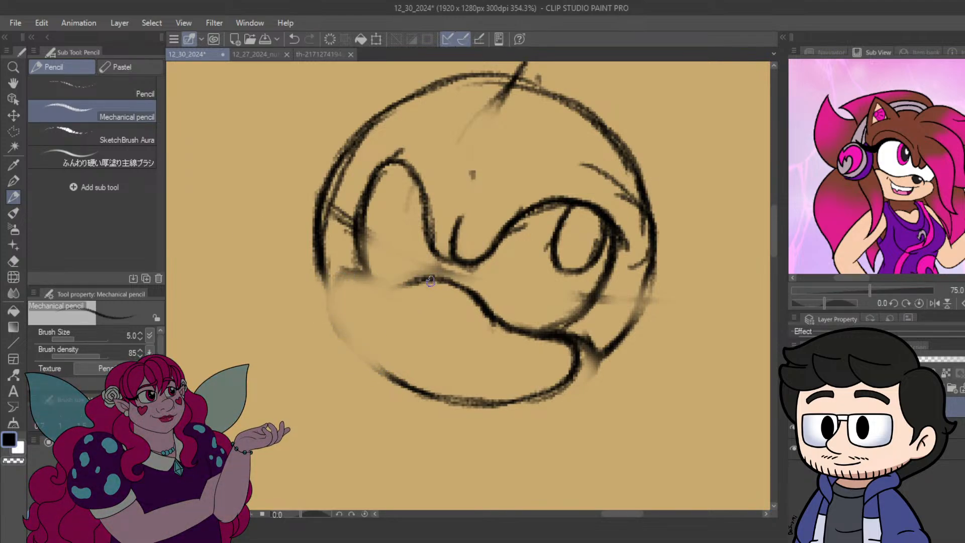
mouse_move(402, 281)
mouse_down()
mouse_move(356, 275)
mouse_move(362, 285)
mouse_move(341, 283)
mouse_move(351, 286)
mouse_move(349, 327)
mouse_up()
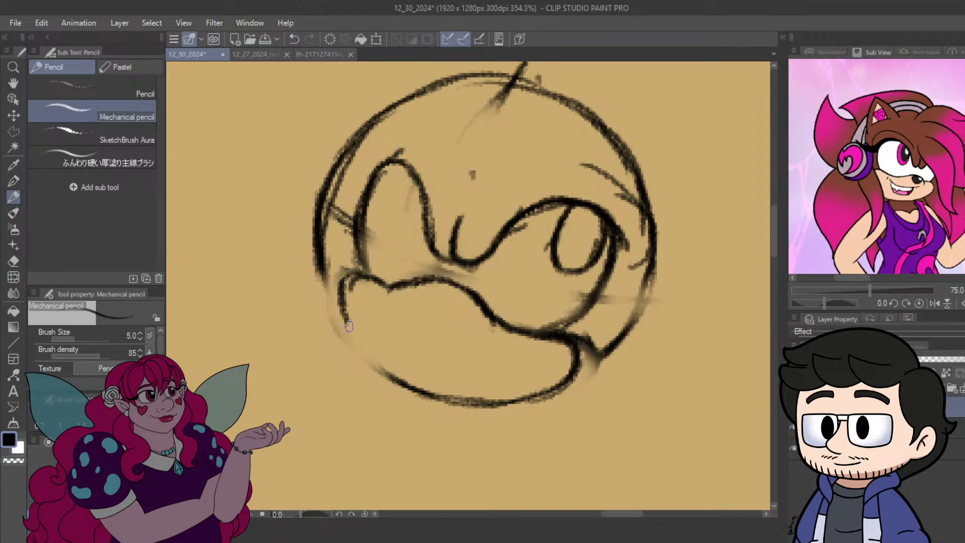
drag(340, 288, 377, 365)
drag(340, 314, 393, 382)
drag(340, 287, 349, 268)
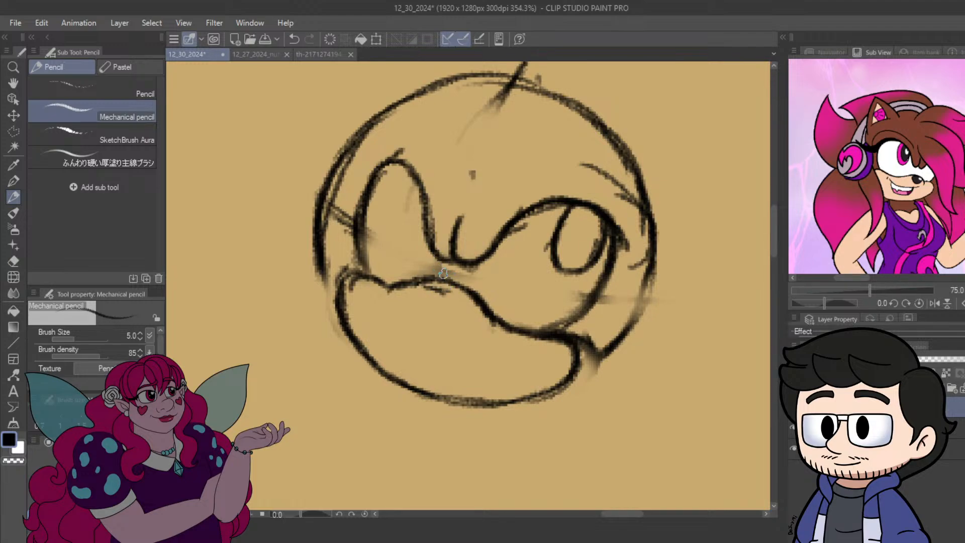
mouse_move(450, 286)
mouse_down()
mouse_move(415, 288)
mouse_move(412, 296)
mouse_move(413, 284)
mouse_move(421, 311)
mouse_move(417, 298)
mouse_move(435, 313)
mouse_move(429, 308)
mouse_move(464, 298)
mouse_move(443, 310)
mouse_move(460, 294)
mouse_move(431, 284)
mouse_move(455, 300)
mouse_move(416, 295)
mouse_move(434, 287)
mouse_move(415, 294)
mouse_move(430, 297)
mouse_move(427, 308)
mouse_move(454, 299)
mouse_move(430, 309)
mouse_up()
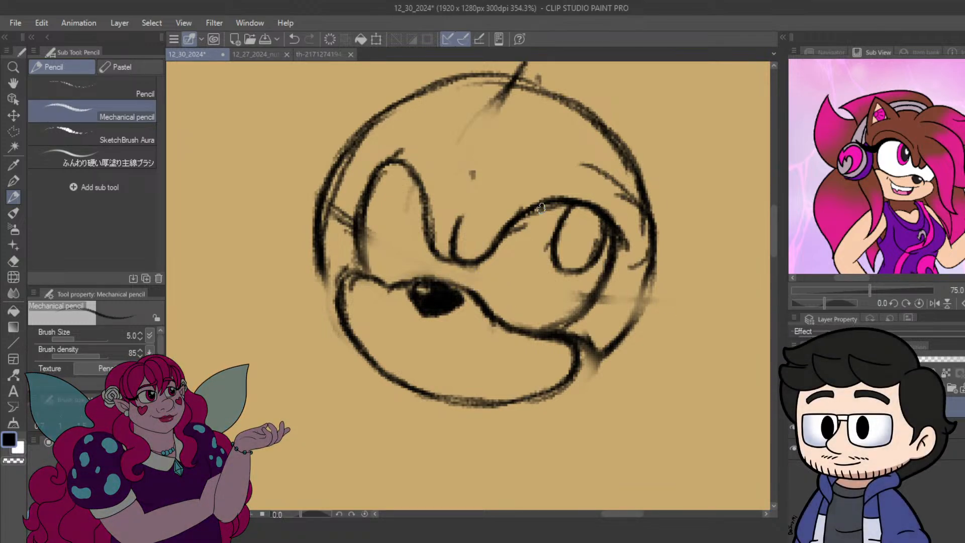
Add a short lash at the far eye's outer corner and try an oval iris inside that eye, undoing only the iris.
mouse_move(386, 168)
mouse_down()
mouse_move(360, 180)
mouse_move(400, 166)
mouse_move(370, 169)
mouse_move(419, 178)
mouse_move(396, 212)
mouse_up()
mouse_move(411, 177)
mouse_down()
mouse_move(396, 214)
mouse_move(409, 187)
mouse_move(404, 230)
mouse_move(405, 200)
mouse_move(426, 226)
mouse_up()
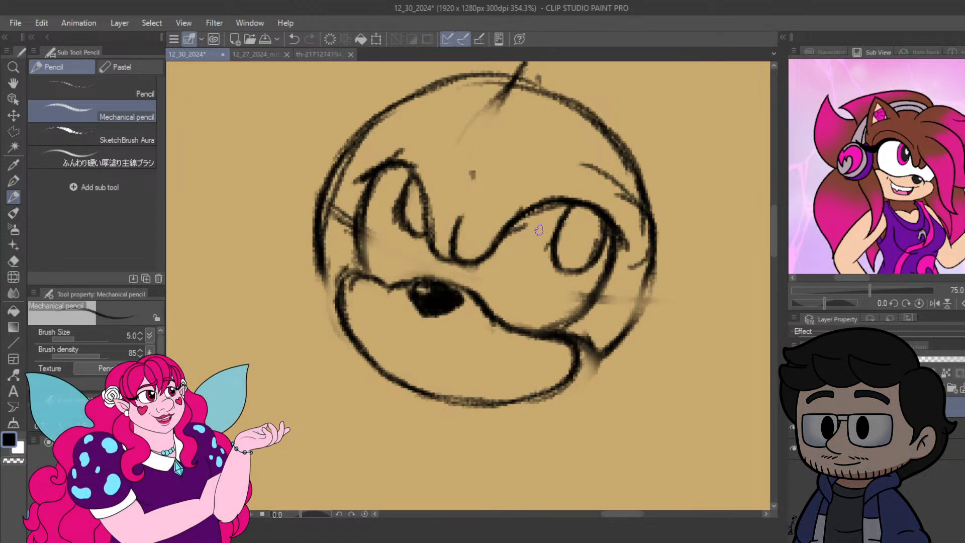
key(ctrl+z)
key(ctrl+z)
key(ctrl+z)
key(ctrl+z)
key(ctrl+z)
key(ctrl+z)
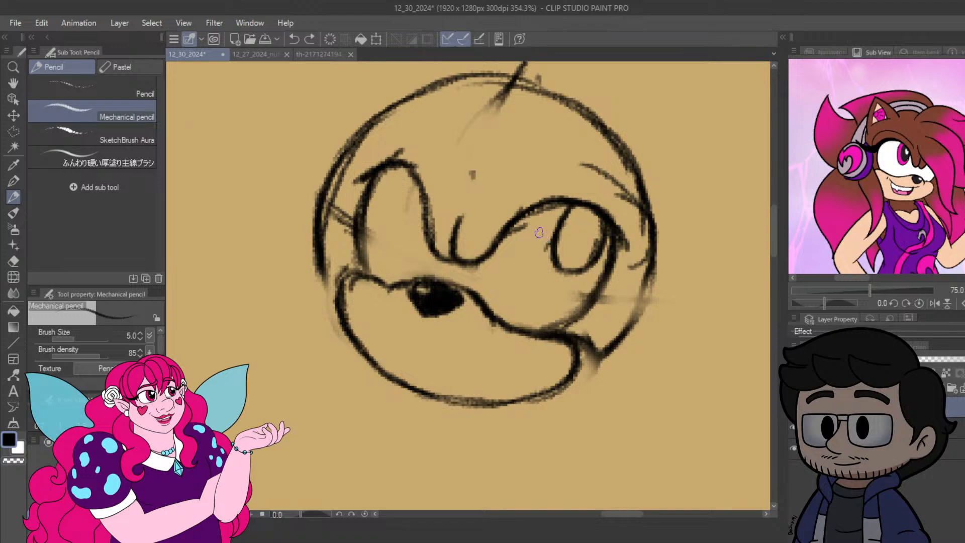
Draw a curved brow line above the near eye and a long pointed lash sweeping out from its outer corner.
drag(456, 212, 376, 234)
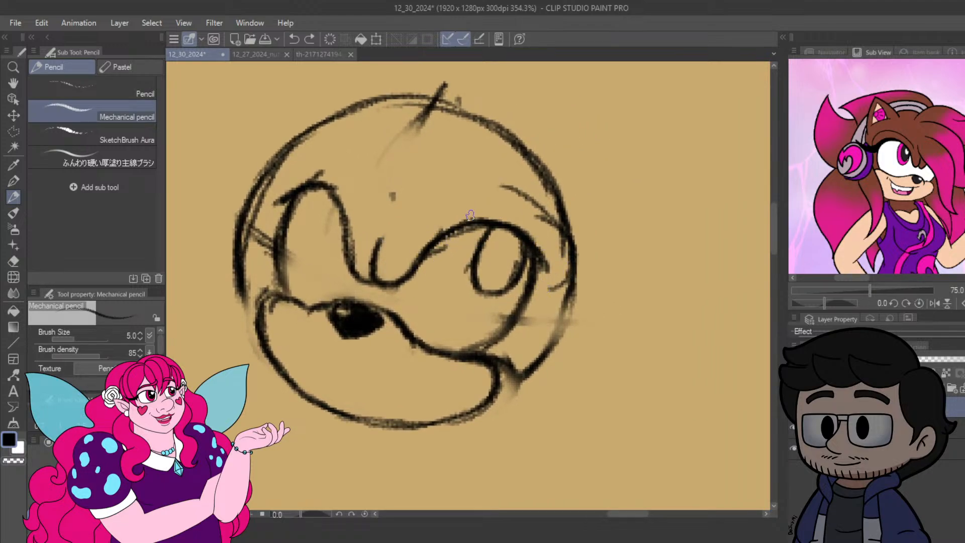
mouse_move(448, 203)
mouse_down()
mouse_move(532, 196)
mouse_move(584, 262)
mouse_move(550, 284)
mouse_up()
mouse_move(505, 256)
mouse_down()
mouse_move(465, 218)
mouse_move(578, 273)
mouse_move(615, 275)
mouse_move(545, 279)
mouse_move(567, 283)
mouse_move(527, 254)
mouse_move(520, 266)
mouse_move(518, 234)
mouse_move(602, 276)
mouse_up()
Draw a curved closed-mouth smile below the nose, with a cheek mark at its near end and a short lower-lip line.
drag(426, 292, 509, 283)
drag(411, 323, 496, 328)
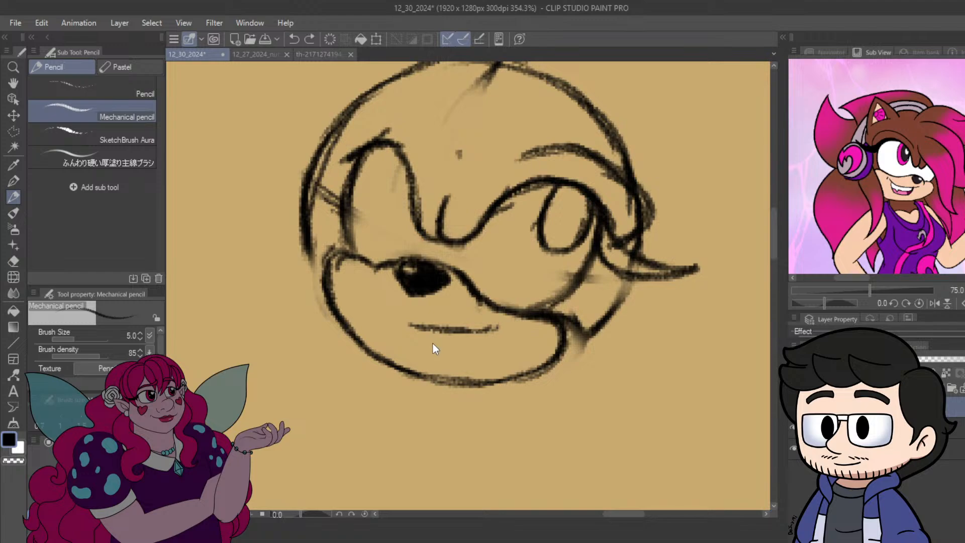
key(ctrl+z)
mouse_move(402, 335)
mouse_down()
mouse_move(446, 341)
mouse_move(492, 324)
mouse_up()
key(ctrl+z)
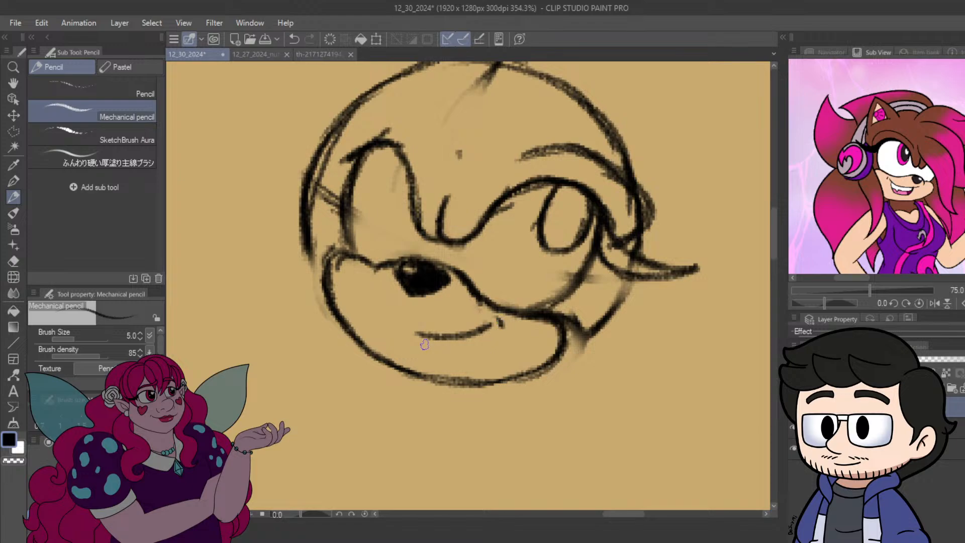
drag(393, 320, 425, 335)
mouse_move(528, 233)
mouse_down()
mouse_move(487, 258)
mouse_move(462, 312)
mouse_move(455, 297)
mouse_move(421, 284)
mouse_move(438, 259)
mouse_up()
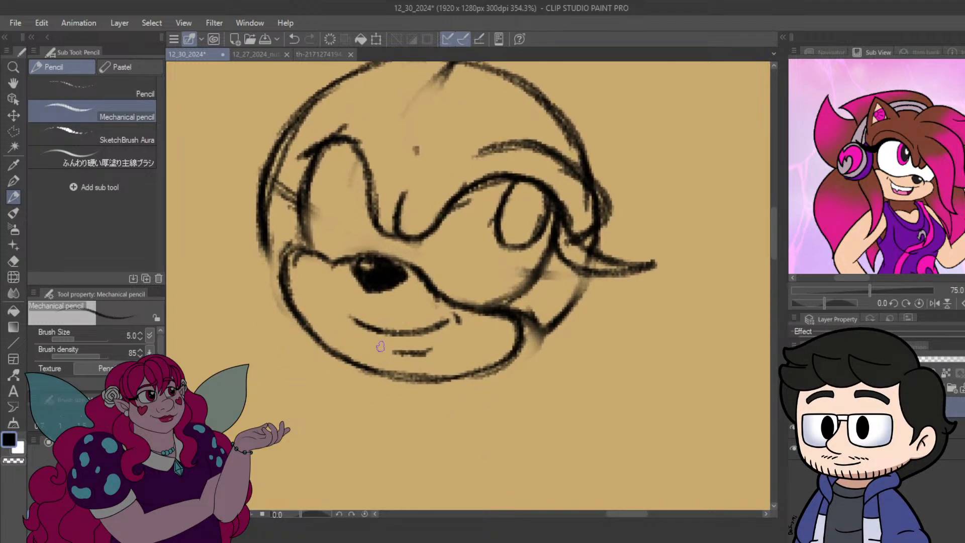
Sketch two short neck lines below the muzzle, redoing the far-side one closer to the cheek.
drag(362, 375, 376, 393)
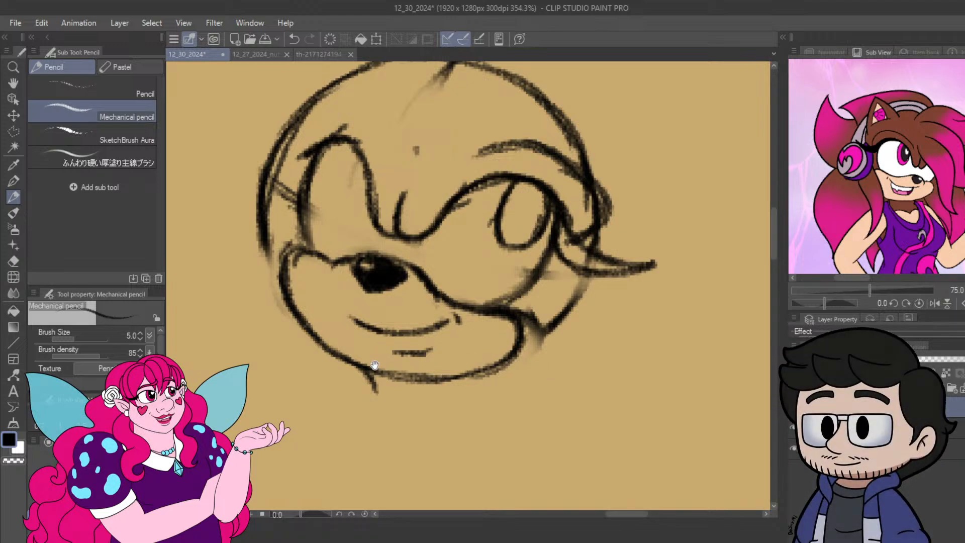
mouse_move(374, 388)
mouse_down()
mouse_move(399, 333)
mouse_move(397, 349)
mouse_up()
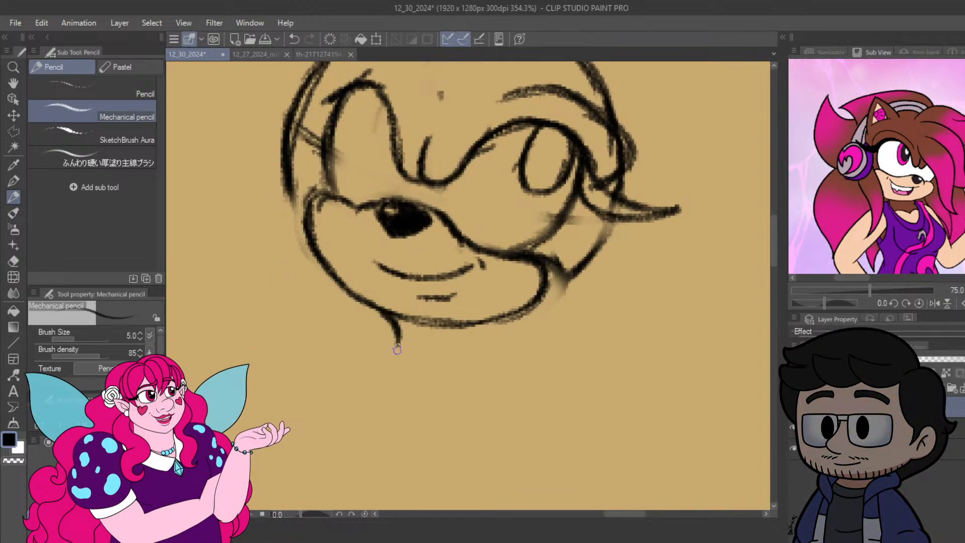
key(ctrl+z)
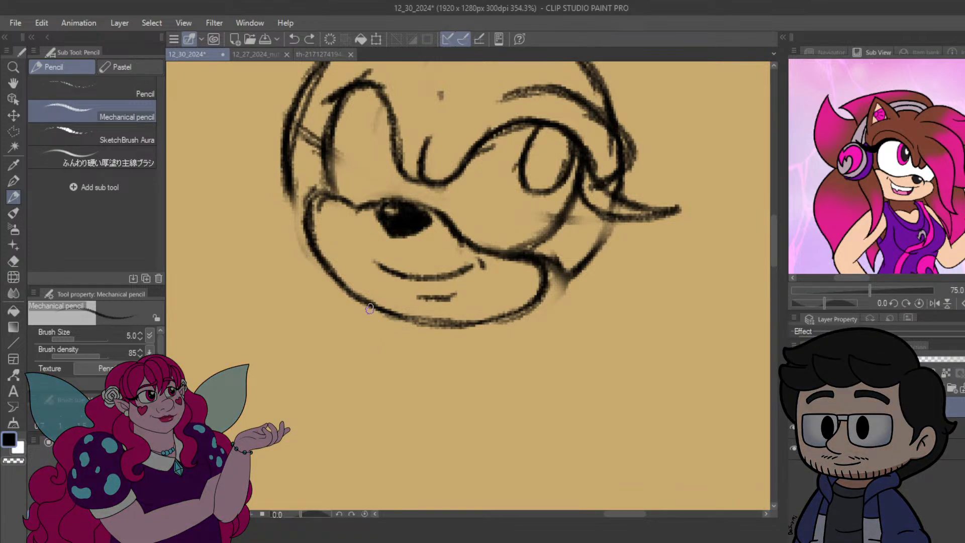
drag(366, 304, 379, 347)
drag(480, 326, 484, 359)
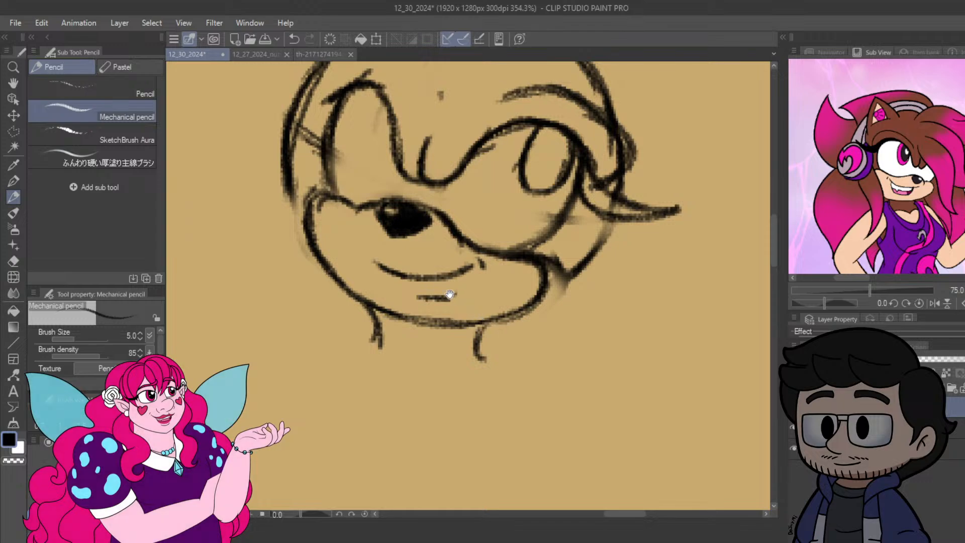
Draw a large pointed ear projecting from the near side of the head, with a flat upper edge and curved lower edge.
mouse_move(449, 294)
mouse_down()
mouse_move(473, 352)
mouse_move(515, 378)
mouse_up()
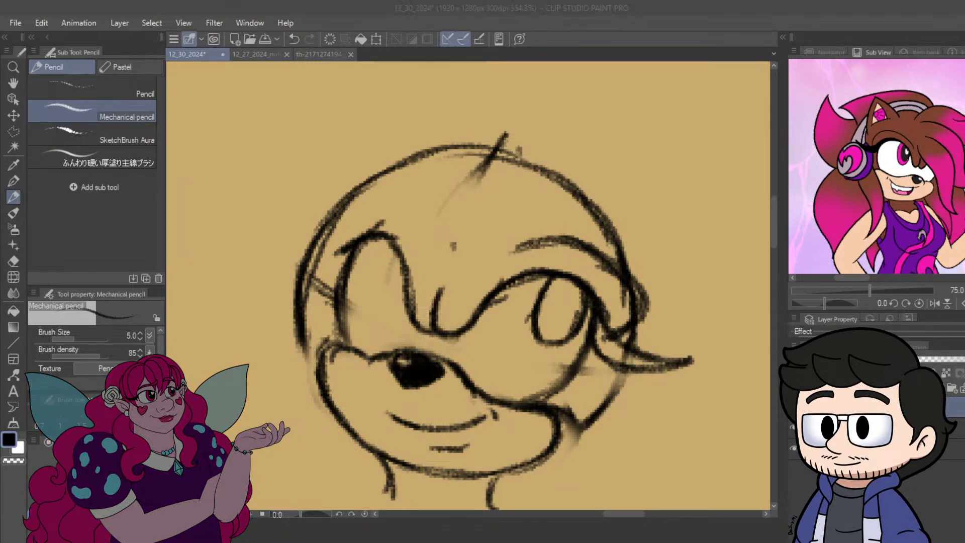
click(603, 98)
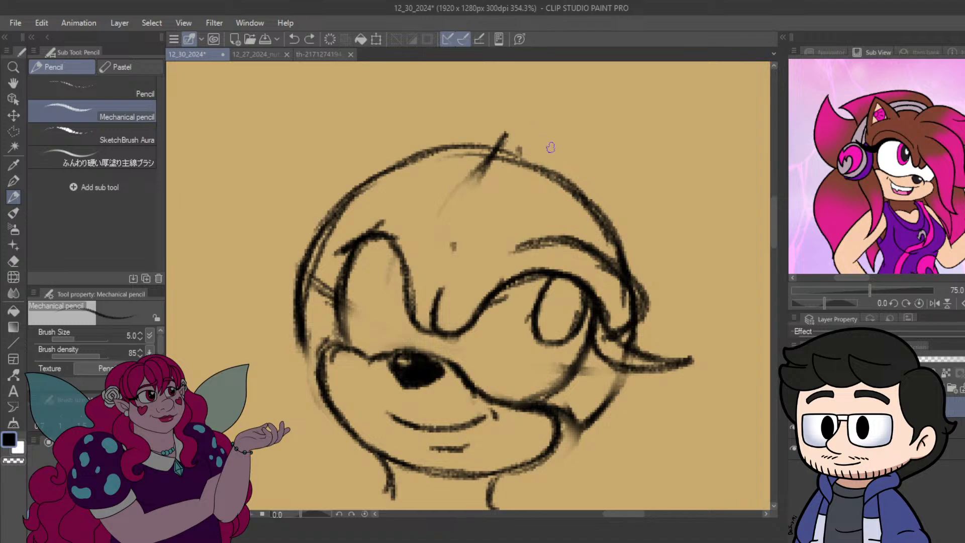
mouse_move(587, 197)
mouse_down()
mouse_move(548, 193)
mouse_move(471, 150)
mouse_move(570, 149)
mouse_up()
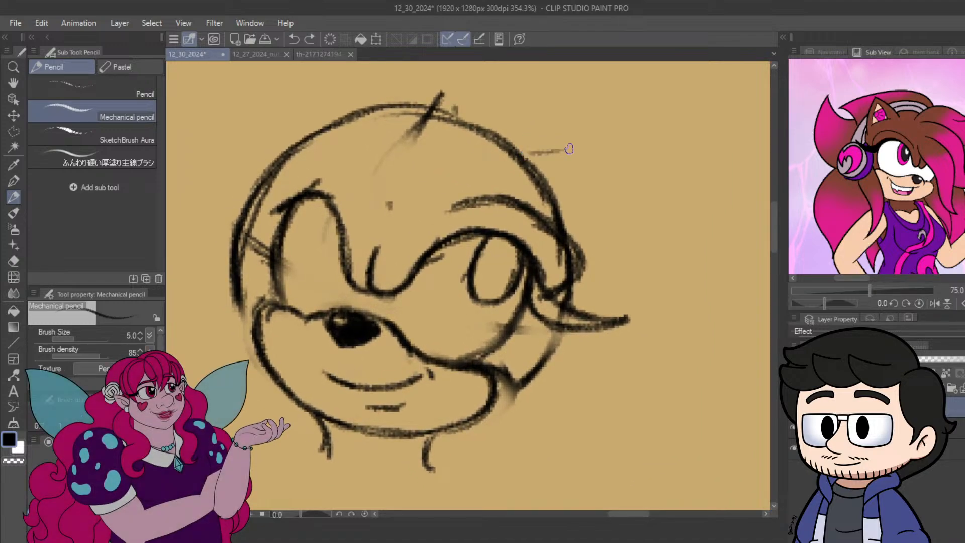
mouse_move(508, 148)
mouse_down()
mouse_move(593, 145)
mouse_move(559, 146)
mouse_up()
mouse_move(544, 215)
mouse_down()
mouse_move(579, 159)
mouse_move(504, 240)
mouse_up()
drag(465, 162, 591, 154)
mouse_move(496, 160)
mouse_down()
mouse_move(601, 163)
mouse_move(582, 201)
mouse_up()
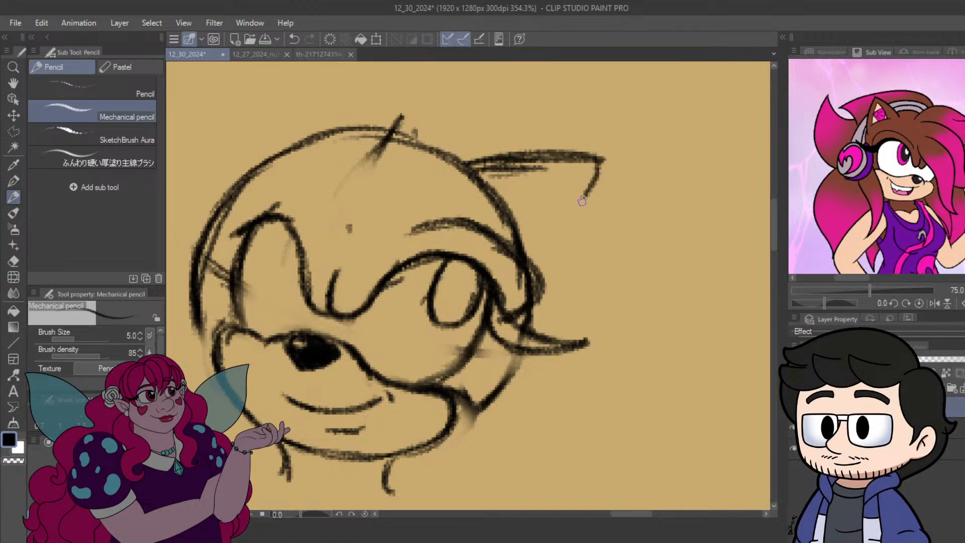
mouse_move(603, 159)
mouse_down()
mouse_move(585, 230)
mouse_move(547, 264)
mouse_up()
drag(596, 203, 527, 266)
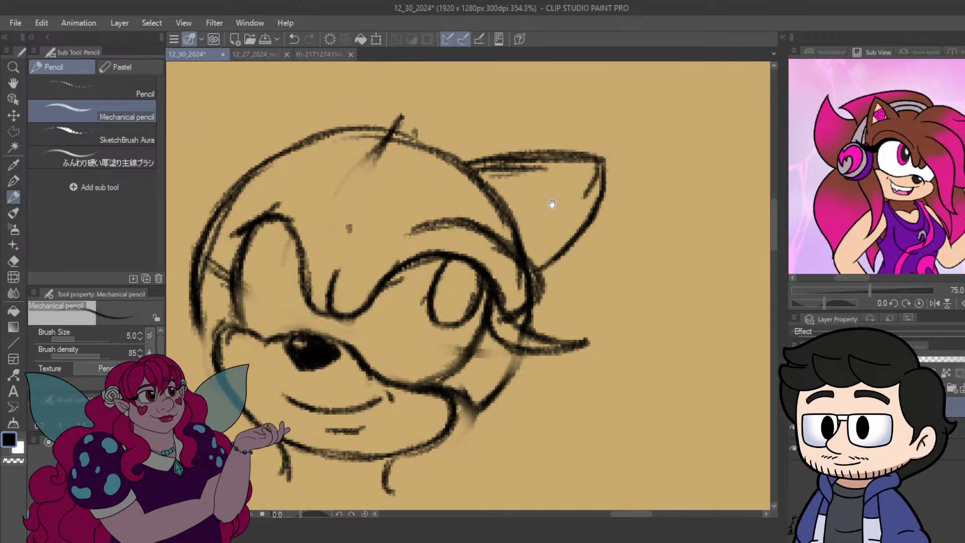
Draw the headphone band as an arc just above the top of the head, ending at the ear.
drag(552, 204, 580, 250)
drag(437, 205, 496, 184)
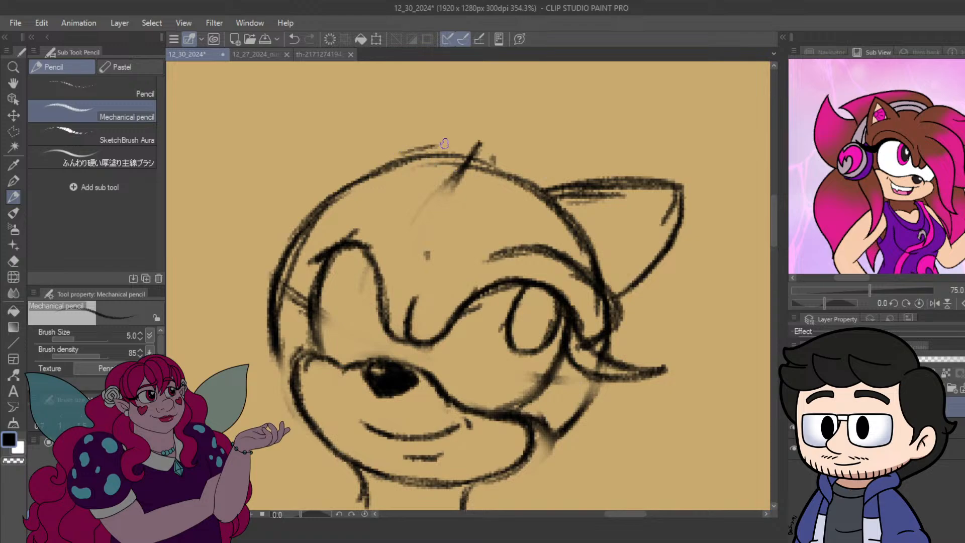
mouse_move(389, 163)
mouse_down()
mouse_move(404, 150)
mouse_move(465, 140)
mouse_move(552, 167)
mouse_move(565, 196)
mouse_up()
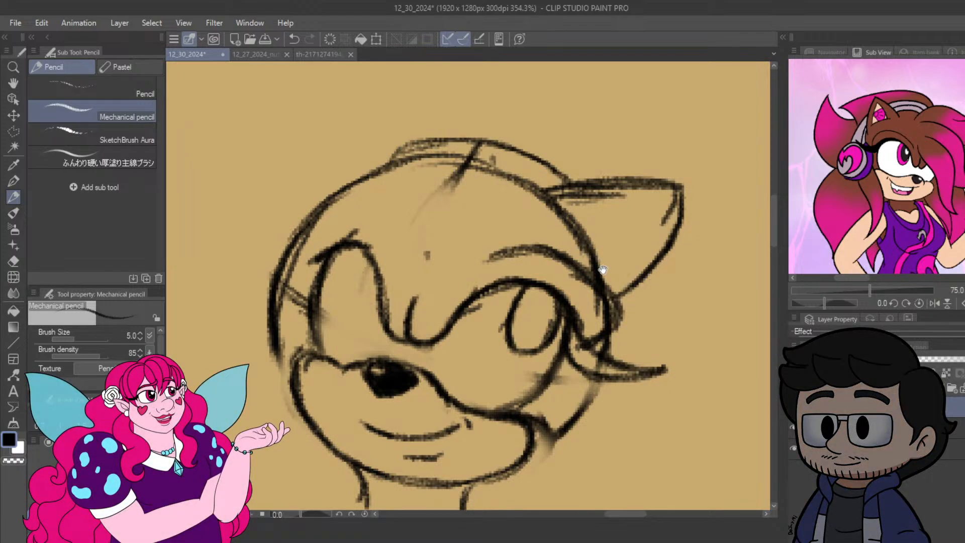
Extend the headphone band down below the ear and outline the rounded ear cup beside the near cheek.
drag(578, 239, 540, 173)
mouse_move(566, 214)
mouse_down()
mouse_move(531, 227)
mouse_move(564, 262)
mouse_move(561, 240)
mouse_move(566, 279)
mouse_up()
drag(565, 245, 565, 298)
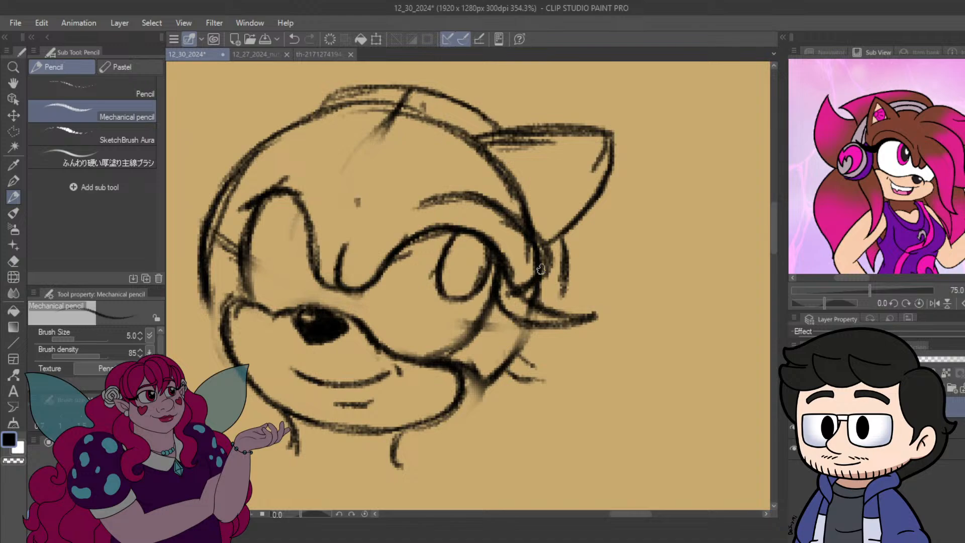
drag(549, 251, 535, 336)
mouse_move(502, 378)
mouse_down()
mouse_move(520, 390)
mouse_move(536, 345)
mouse_move(534, 368)
mouse_move(543, 311)
mouse_up()
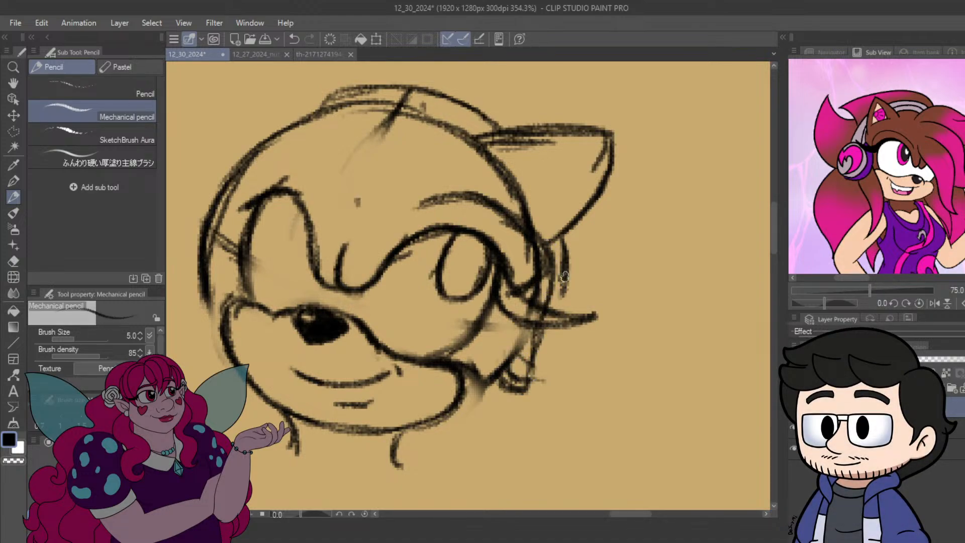
mouse_move(565, 276)
mouse_down()
mouse_move(564, 322)
mouse_move(597, 341)
mouse_move(561, 390)
mouse_move(538, 389)
mouse_up()
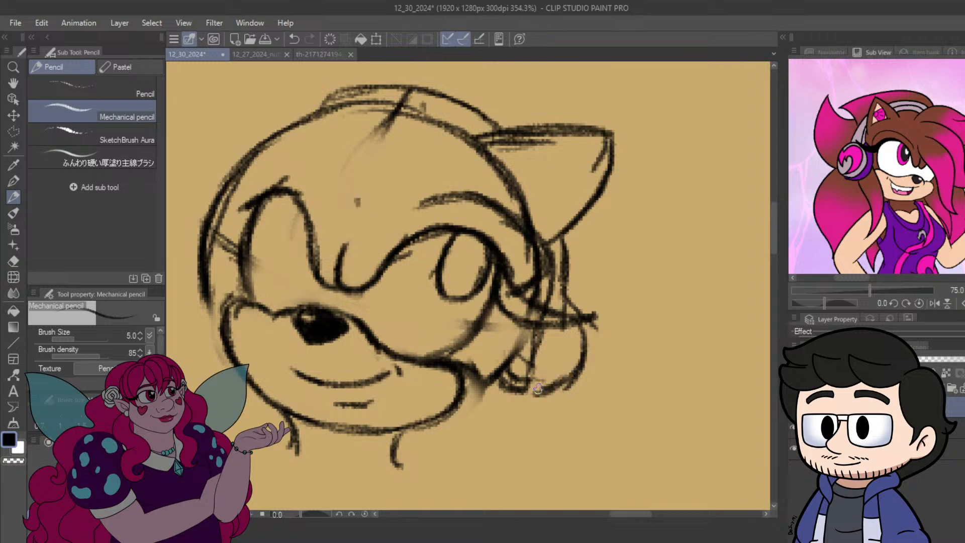
Darken the headphone ear cup's outline and inner rim with heavier strokes.
mouse_move(454, 312)
mouse_down()
mouse_move(478, 306)
mouse_move(471, 300)
mouse_up()
drag(540, 304, 523, 352)
drag(552, 282, 518, 355)
mouse_move(570, 269)
mouse_down()
mouse_move(524, 352)
mouse_move(530, 377)
mouse_move(515, 365)
mouse_move(547, 384)
mouse_move(516, 365)
mouse_move(545, 365)
mouse_move(553, 382)
mouse_move(557, 320)
mouse_move(546, 377)
mouse_up()
mouse_move(552, 332)
mouse_down()
mouse_move(602, 300)
mouse_move(588, 327)
mouse_move(596, 352)
mouse_move(552, 372)
mouse_move(574, 375)
mouse_move(524, 381)
mouse_move(531, 392)
mouse_move(566, 382)
mouse_move(530, 386)
mouse_up()
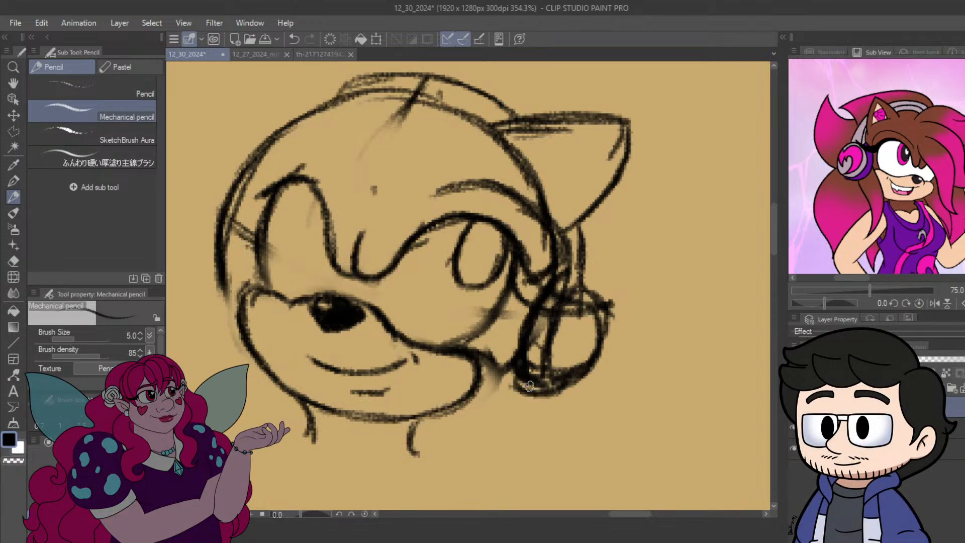
drag(442, 201, 497, 240)
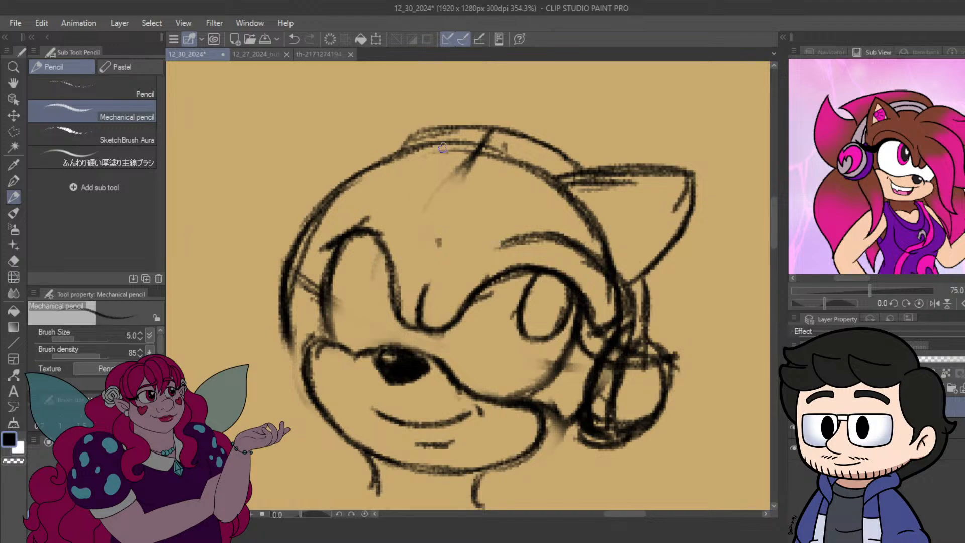
Draw overlapping arcs above the crown and a long quill sweeping back over the head to a point beyond the ear.
mouse_move(482, 158)
mouse_down()
mouse_move(407, 126)
mouse_move(362, 136)
mouse_up()
mouse_move(483, 126)
mouse_down()
mouse_move(352, 140)
mouse_move(314, 171)
mouse_up()
drag(425, 121, 490, 99)
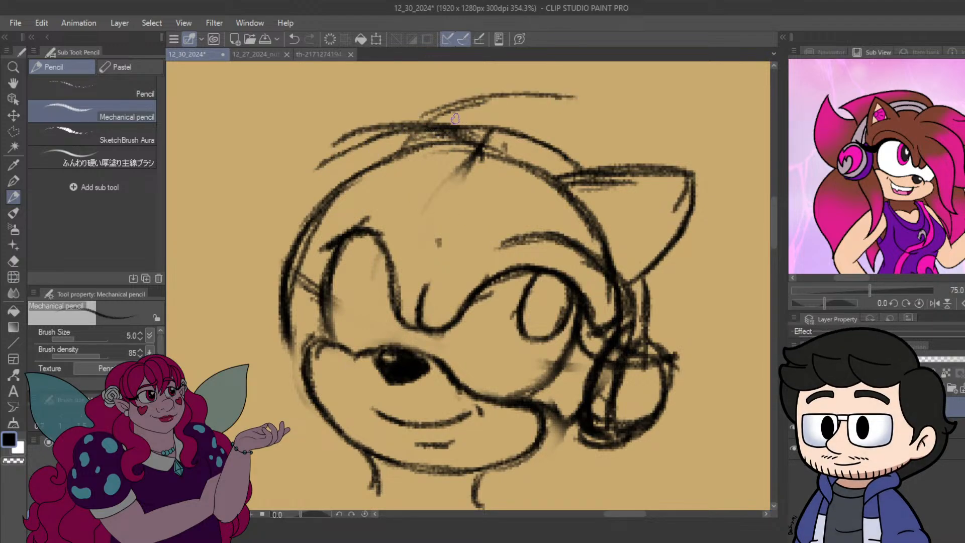
drag(438, 113, 671, 114)
drag(523, 103, 681, 132)
mouse_move(643, 181)
mouse_down()
mouse_move(515, 176)
mouse_move(556, 186)
mouse_up()
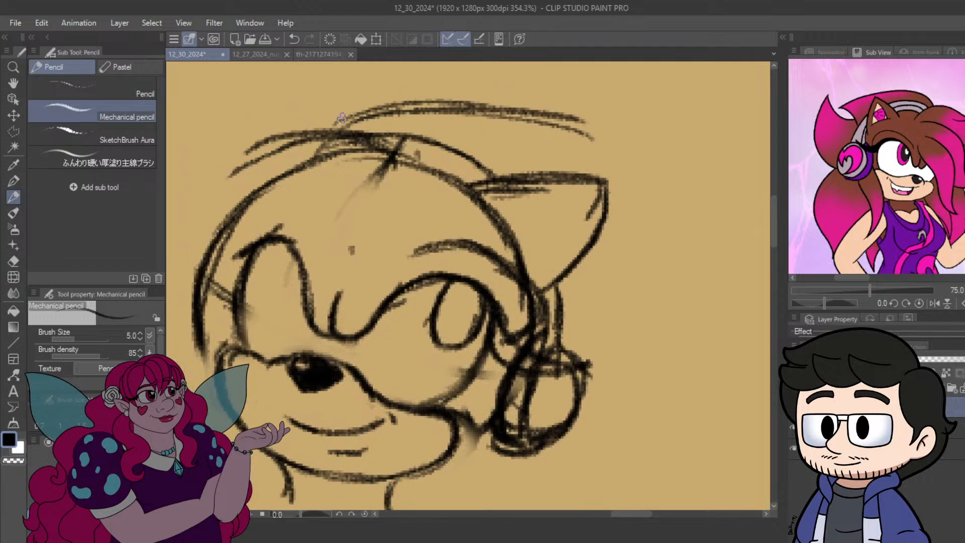
mouse_move(535, 115)
mouse_down()
mouse_move(640, 177)
mouse_move(661, 204)
mouse_move(608, 202)
mouse_move(641, 199)
mouse_up()
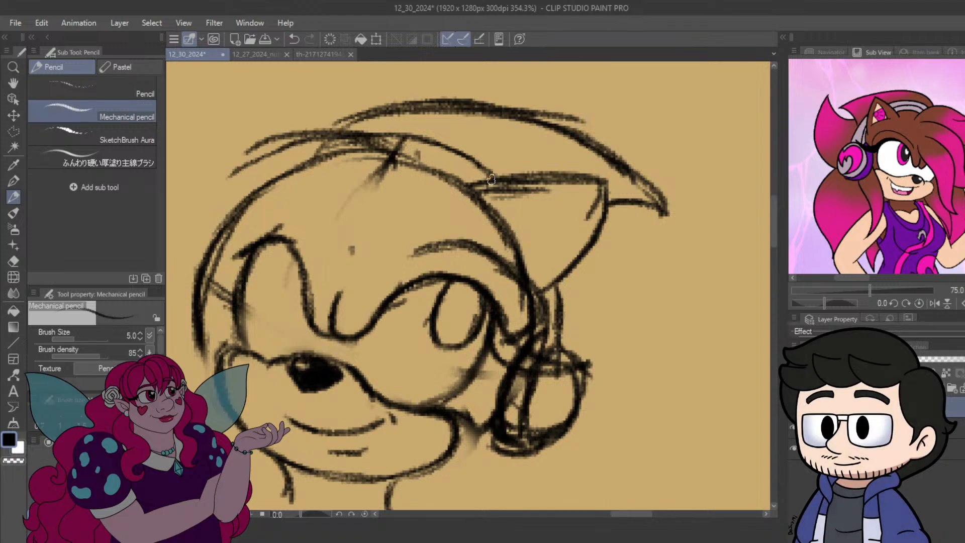
scroll(495, 178, down, 4)
scroll(506, 175, up, 2)
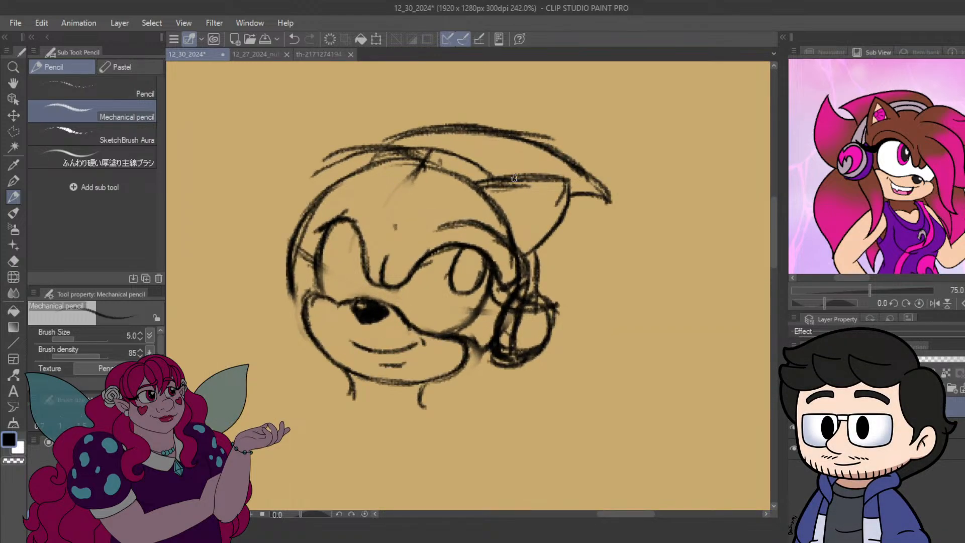
Draw a large curved quill behind the ear and headphone cup, with an upturned tip and a thick, rounded outer edge.
drag(697, 240, 694, 202)
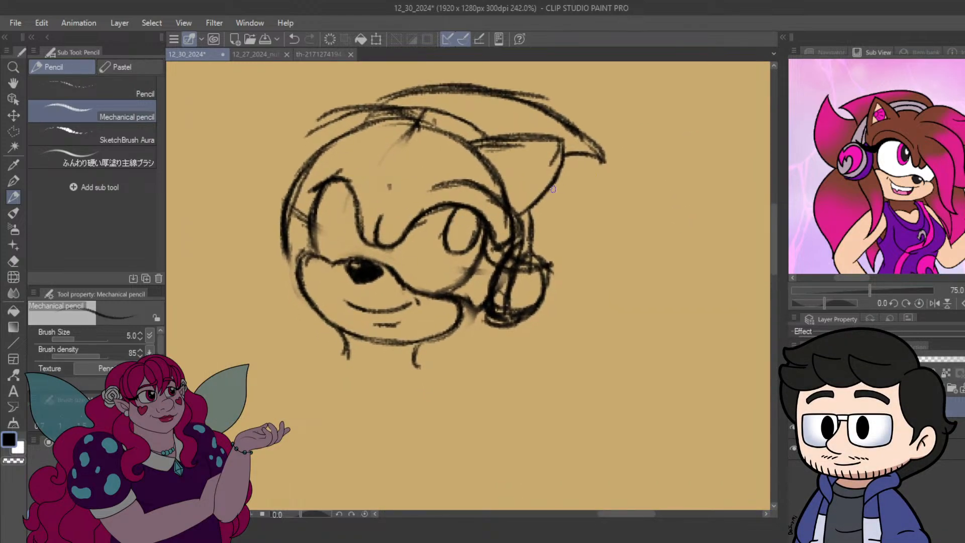
mouse_move(552, 189)
mouse_down()
mouse_move(622, 175)
mouse_move(640, 147)
mouse_move(678, 196)
mouse_move(678, 242)
mouse_move(613, 296)
mouse_move(558, 317)
mouse_up()
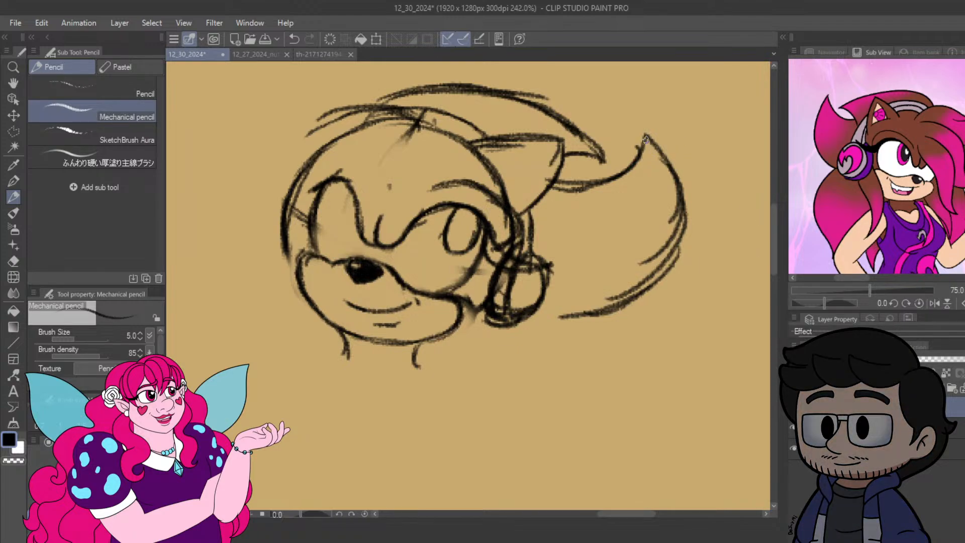
mouse_move(646, 140)
mouse_down()
mouse_move(664, 183)
mouse_move(658, 225)
mouse_up()
mouse_move(666, 171)
mouse_down()
mouse_move(663, 243)
mouse_move(629, 286)
mouse_up()
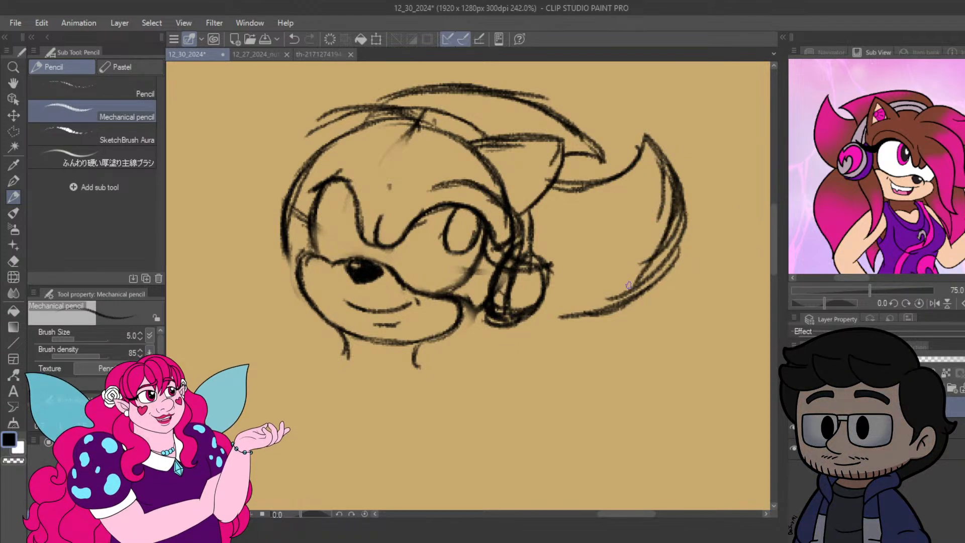
drag(669, 198, 612, 294)
drag(665, 251, 591, 302)
drag(636, 274, 588, 297)
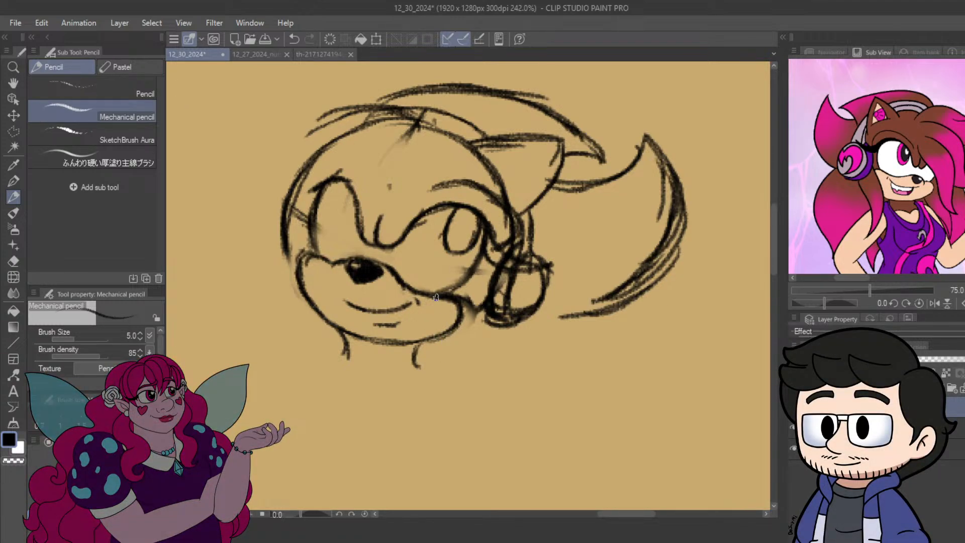
Sketch a sloping shoulder line from the neck and the outer edge of a lower quill descending beneath the large one.
drag(420, 349, 470, 397)
mouse_move(556, 301)
mouse_down()
mouse_move(591, 327)
mouse_move(578, 348)
mouse_move(607, 368)
mouse_up()
drag(589, 317, 605, 398)
drag(602, 342, 602, 416)
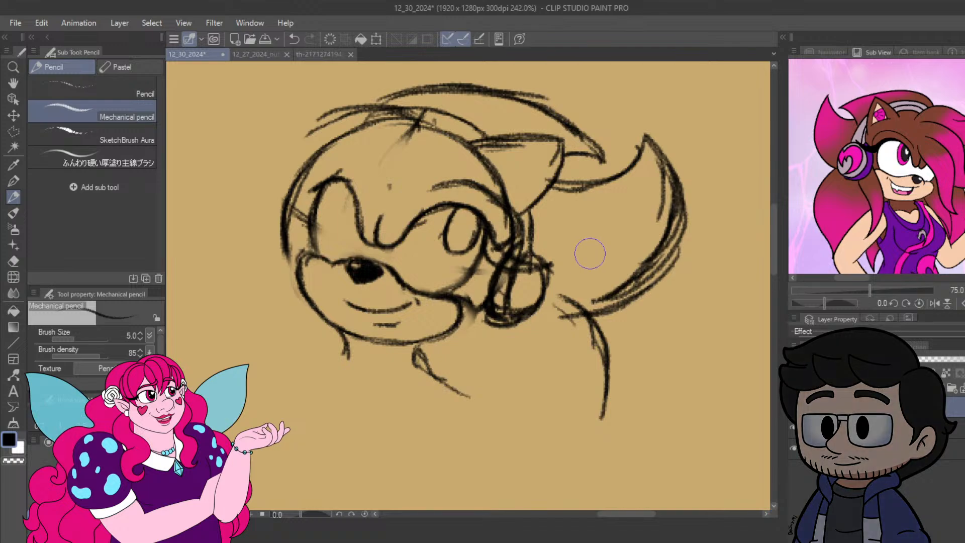
Erase the large quill's outer edge and redraw it narrower, joining it to the top of the lower quill.
mouse_move(597, 271)
mouse_down()
mouse_move(640, 265)
mouse_move(619, 298)
mouse_move(601, 300)
mouse_move(616, 313)
mouse_move(663, 289)
mouse_move(675, 227)
mouse_move(659, 131)
mouse_move(645, 132)
mouse_move(661, 230)
mouse_move(615, 282)
mouse_up()
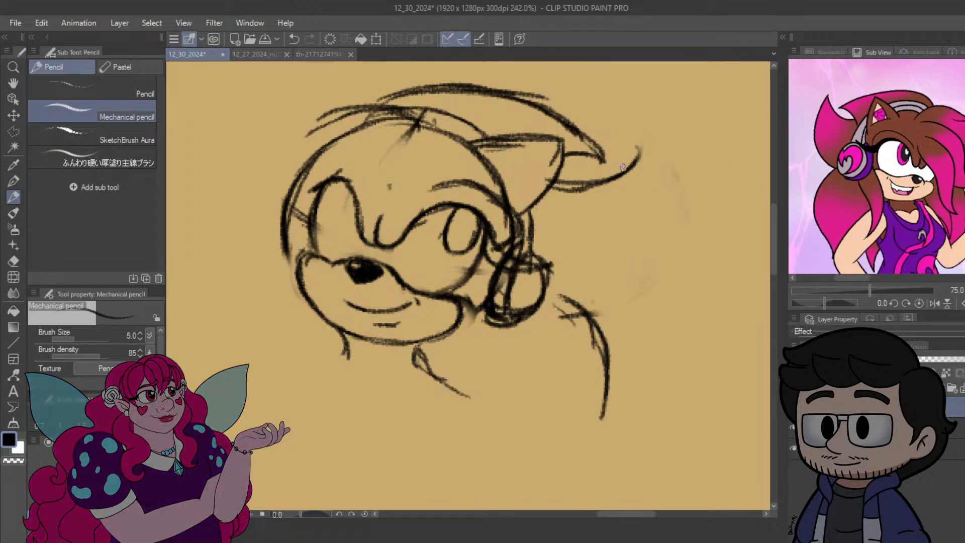
mouse_move(624, 171)
mouse_down()
mouse_move(645, 145)
mouse_move(657, 187)
mouse_up()
mouse_move(644, 145)
mouse_down()
mouse_move(656, 221)
mouse_move(634, 258)
mouse_move(576, 301)
mouse_up()
mouse_move(631, 259)
mouse_down()
mouse_move(570, 304)
mouse_move(547, 305)
mouse_move(573, 268)
mouse_up()
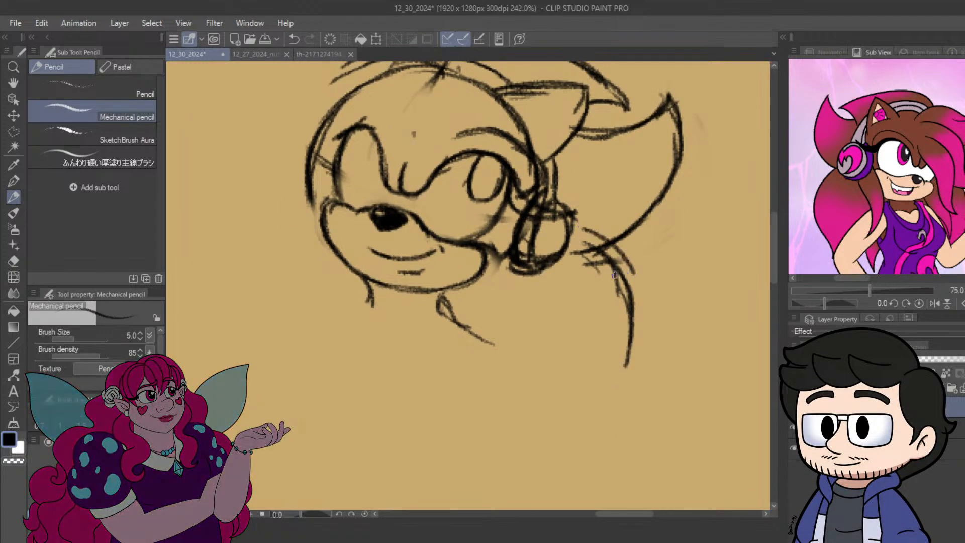
drag(635, 308, 625, 275)
mouse_move(651, 244)
mouse_down()
mouse_move(581, 307)
mouse_move(598, 266)
mouse_up()
key(ctrl+s)
mouse_move(553, 296)
mouse_down()
mouse_move(607, 228)
mouse_move(570, 286)
mouse_move(608, 215)
mouse_up()
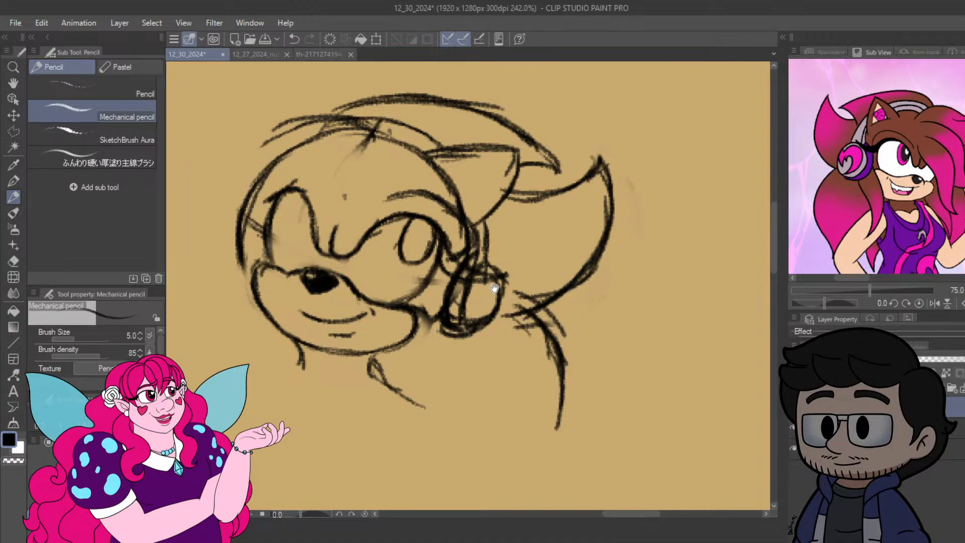
drag(494, 288, 658, 310)
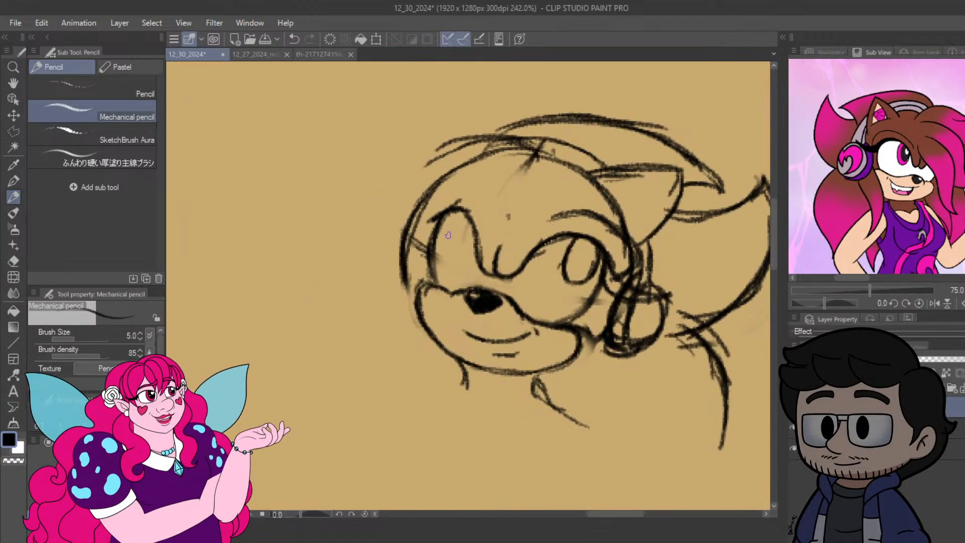
mouse_move(461, 160)
mouse_down()
mouse_move(404, 162)
mouse_move(441, 166)
mouse_move(440, 140)
mouse_move(348, 150)
mouse_move(419, 135)
mouse_move(362, 145)
mouse_move(245, 132)
mouse_up()
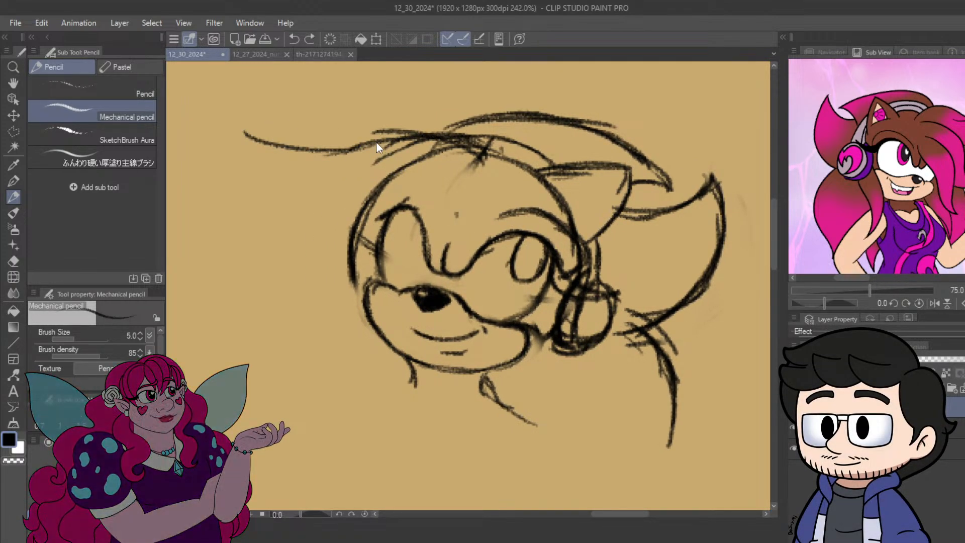
key(ctrl+z)
key(ctrl+z)
Draw a thick lock of hair sweeping from the top of the forehead over the far side, ending in an upward-curled tip.
mouse_move(397, 131)
mouse_down()
mouse_move(319, 120)
mouse_move(323, 92)
mouse_move(301, 154)
mouse_up()
drag(306, 107, 334, 176)
drag(295, 143, 336, 182)
drag(338, 131, 406, 120)
mouse_move(357, 130)
mouse_down()
mouse_move(436, 122)
mouse_move(418, 130)
mouse_move(483, 157)
mouse_move(463, 134)
mouse_move(480, 176)
mouse_up()
mouse_move(460, 130)
mouse_down()
mouse_move(325, 126)
mouse_move(340, 131)
mouse_up()
mouse_move(319, 101)
mouse_down()
mouse_move(326, 127)
mouse_move(329, 87)
mouse_move(294, 137)
mouse_move(312, 175)
mouse_up()
mouse_move(297, 135)
mouse_down()
mouse_move(334, 183)
mouse_move(414, 184)
mouse_move(392, 162)
mouse_up()
Draw a second pointed lock beneath the curled one, flaring outward past the far side of the head.
mouse_move(447, 177)
mouse_down()
mouse_move(342, 161)
mouse_move(389, 158)
mouse_move(300, 191)
mouse_up()
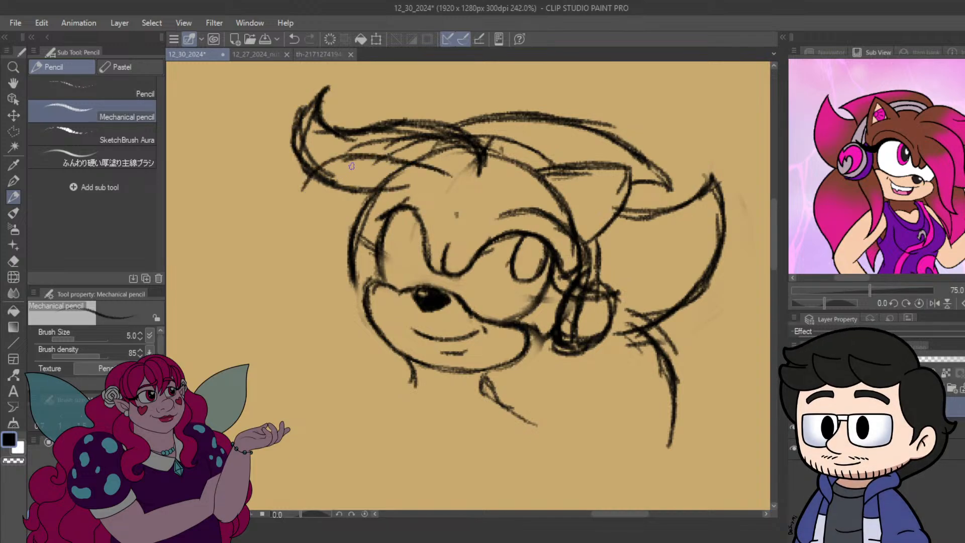
key(ctrl+z)
key(ctrl+z)
mouse_move(457, 176)
mouse_down()
mouse_move(352, 167)
mouse_move(399, 161)
mouse_move(313, 199)
mouse_move(360, 167)
mouse_move(292, 212)
mouse_up()
mouse_move(319, 175)
mouse_down()
mouse_move(255, 232)
mouse_move(296, 202)
mouse_move(274, 241)
mouse_move(197, 247)
mouse_move(266, 281)
mouse_move(336, 254)
mouse_move(351, 219)
mouse_move(443, 196)
mouse_up()
Draw a third lock hanging down beside the far cheek, with its inner edge curving up across the far eye.
drag(356, 217, 318, 272)
drag(340, 236, 330, 322)
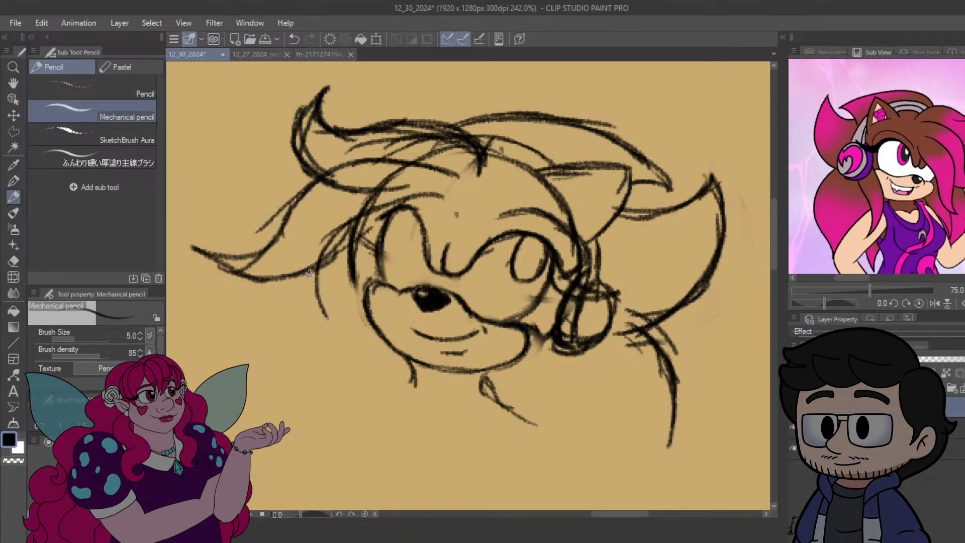
mouse_move(307, 271)
mouse_down()
mouse_move(312, 356)
mouse_move(299, 363)
mouse_move(359, 325)
mouse_move(366, 332)
mouse_move(369, 307)
mouse_move(402, 266)
mouse_up()
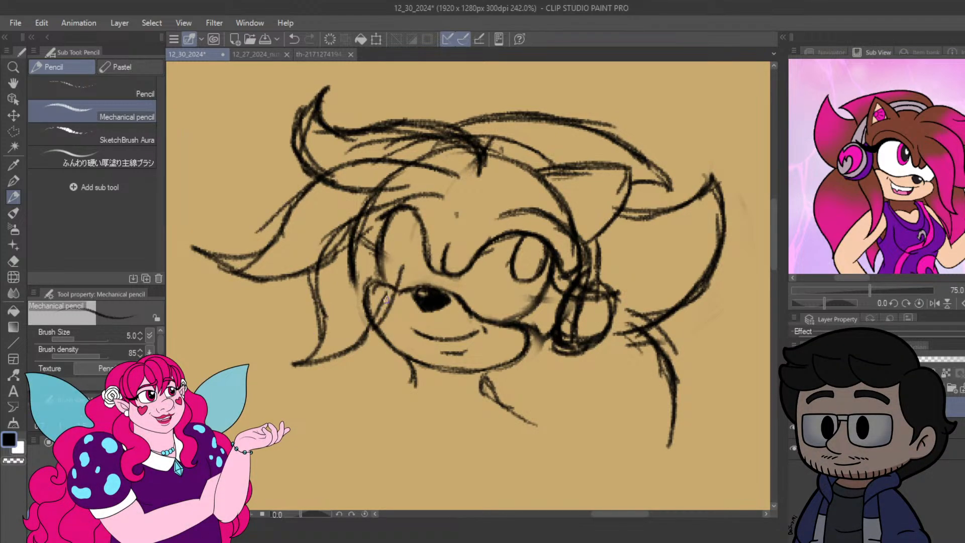
drag(363, 344, 400, 262)
drag(387, 318, 440, 241)
drag(402, 276, 446, 239)
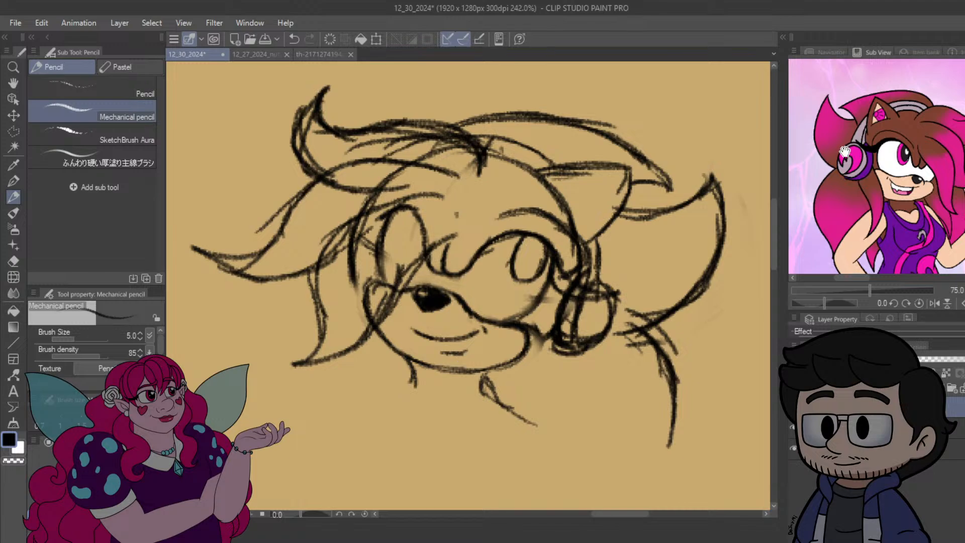
Draw a smaller triangle inside the ear with a small swirl detail in it.
mouse_move(611, 185)
mouse_down()
mouse_move(606, 153)
mouse_move(573, 166)
mouse_up()
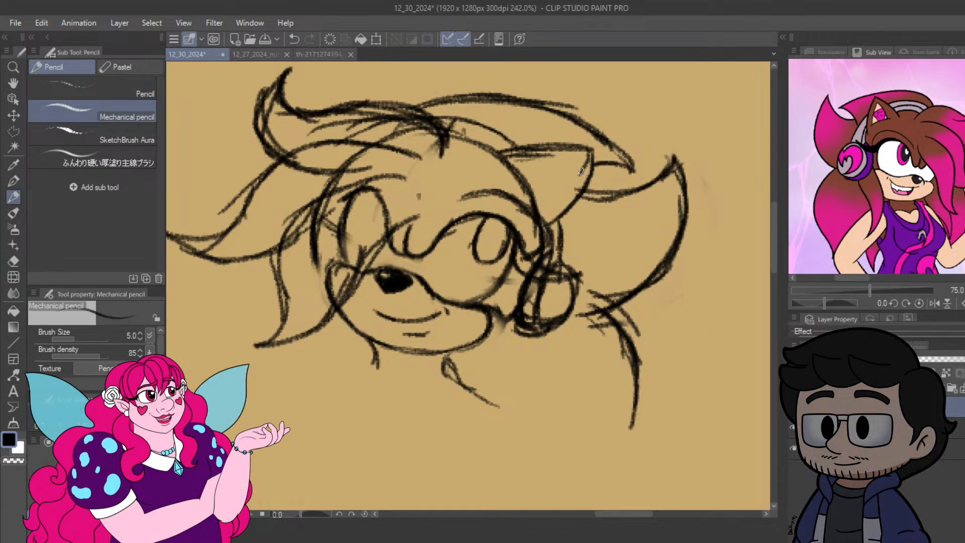
drag(534, 196, 567, 189)
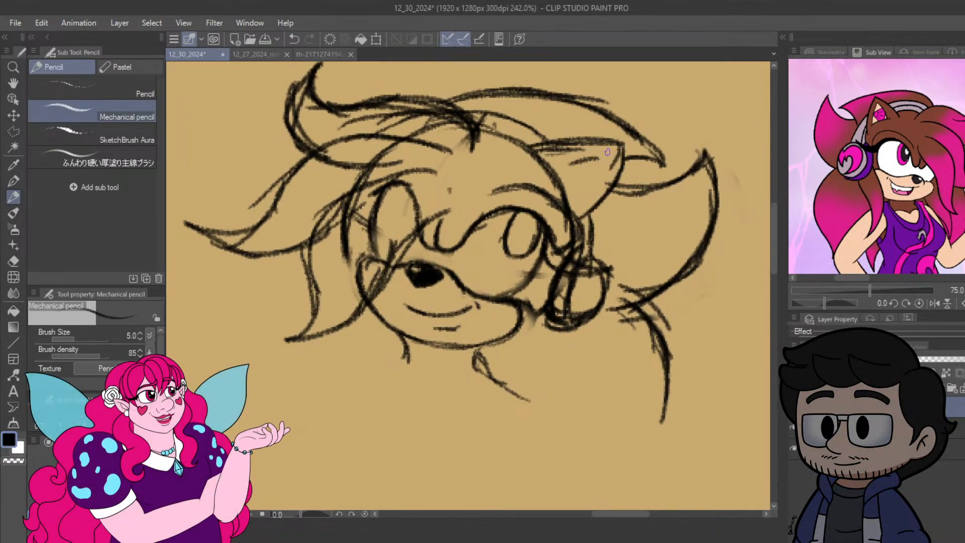
mouse_move(602, 156)
mouse_down()
mouse_move(556, 168)
mouse_move(586, 200)
mouse_move(607, 170)
mouse_move(602, 181)
mouse_move(607, 159)
mouse_up()
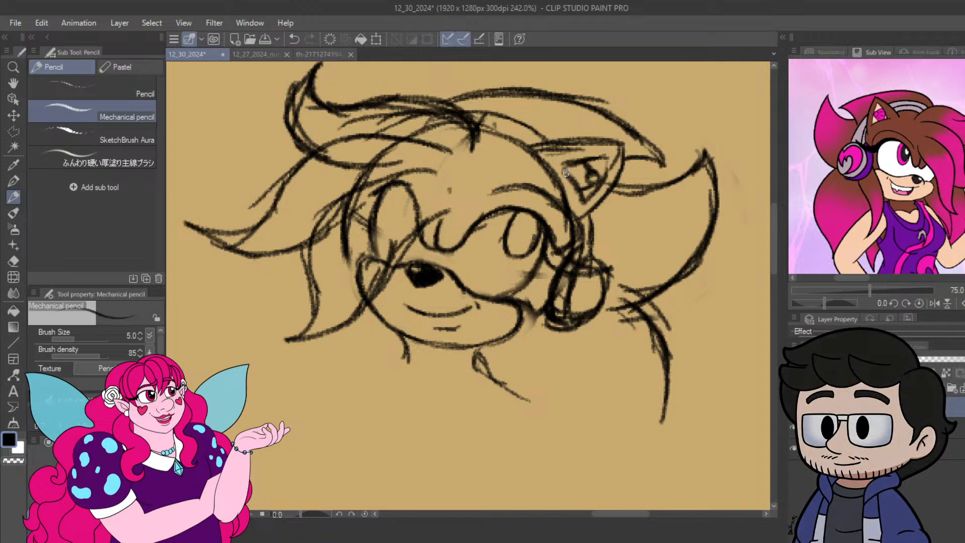
Sketch a V-shaped neckline with short shoulder lines and the far arm's outline below the head.
drag(553, 275, 589, 228)
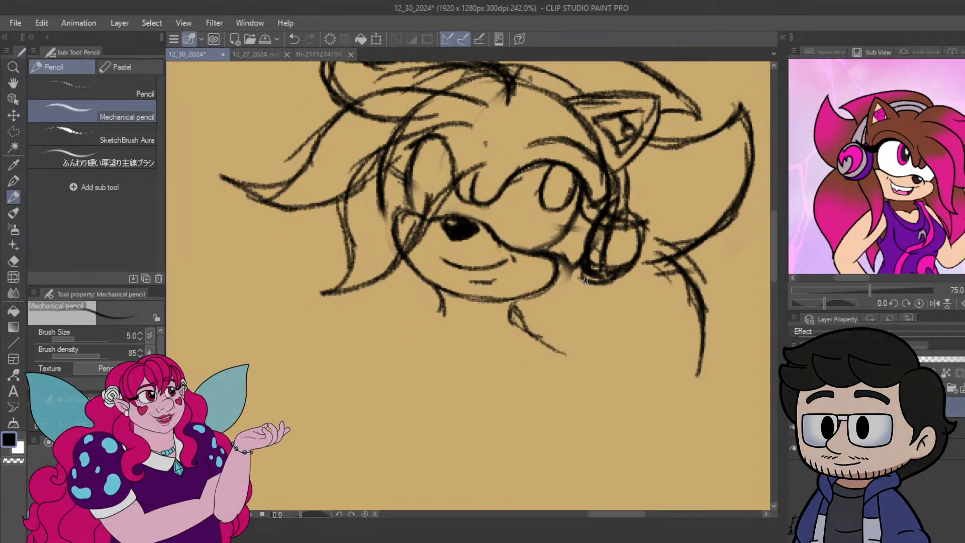
drag(640, 301, 571, 280)
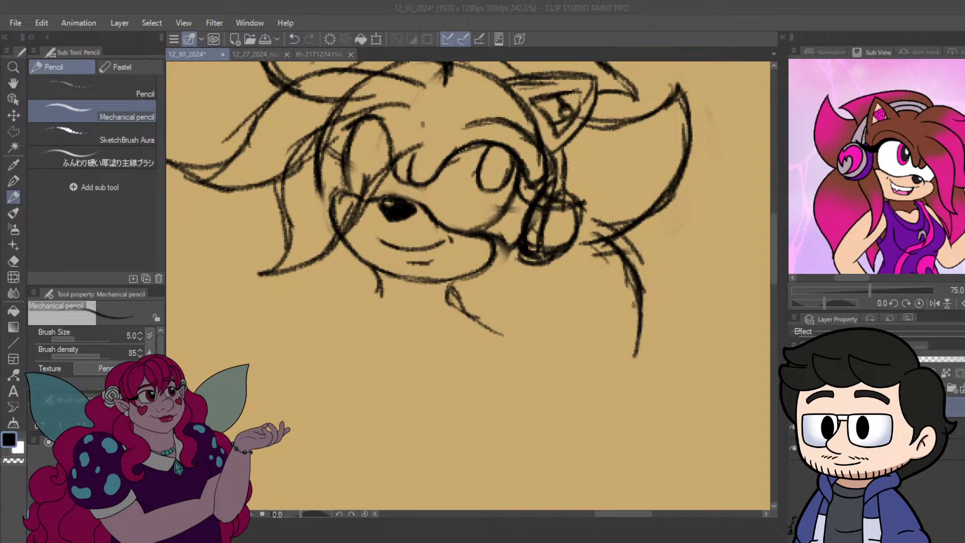
drag(383, 296, 478, 301)
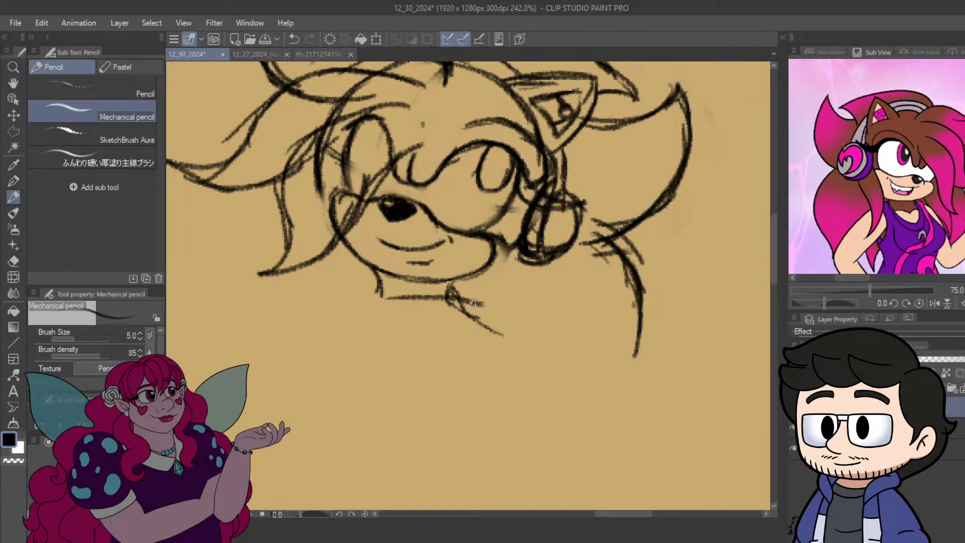
key(ctrl+z)
mouse_move(396, 299)
mouse_down()
mouse_move(437, 337)
mouse_move(402, 321)
mouse_move(417, 322)
mouse_move(389, 323)
mouse_move(437, 328)
mouse_move(410, 373)
mouse_up()
mouse_move(432, 340)
mouse_down()
mouse_move(419, 387)
mouse_move(426, 408)
mouse_move(498, 385)
mouse_move(543, 346)
mouse_move(565, 348)
mouse_move(495, 376)
mouse_up()
drag(526, 338, 480, 395)
mouse_move(508, 366)
mouse_down()
mouse_move(440, 417)
mouse_move(427, 415)
mouse_up()
mouse_move(394, 325)
mouse_down()
mouse_move(383, 355)
mouse_move(392, 345)
mouse_move(355, 395)
mouse_move(370, 376)
mouse_move(350, 429)
mouse_move(342, 425)
mouse_move(344, 456)
mouse_up()
Undo the far arm's outline strokes and try a shorter, more rounded arm and shoulder contour.
key(ctrl+z)
key(ctrl+z)
key(ctrl+z)
key(ctrl+z)
key(ctrl+z)
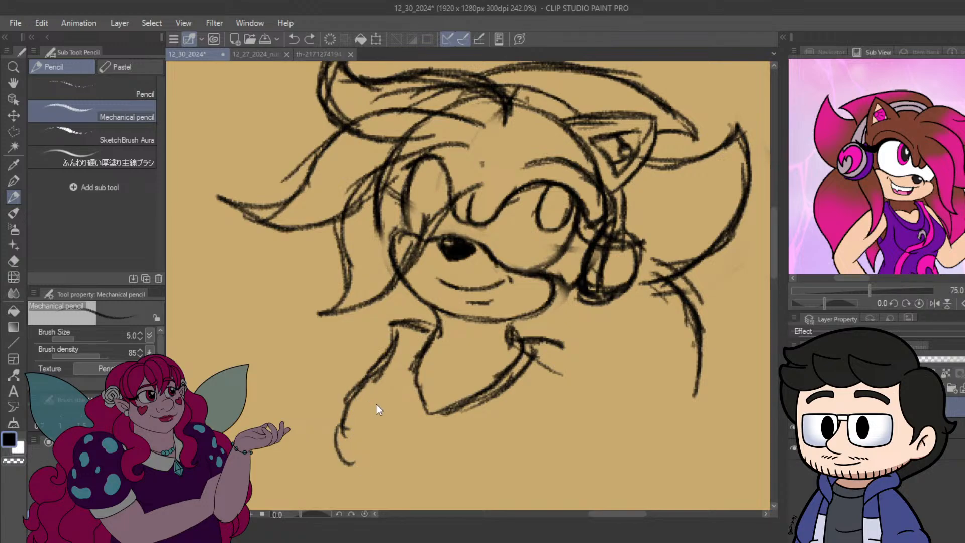
key(ctrl+z)
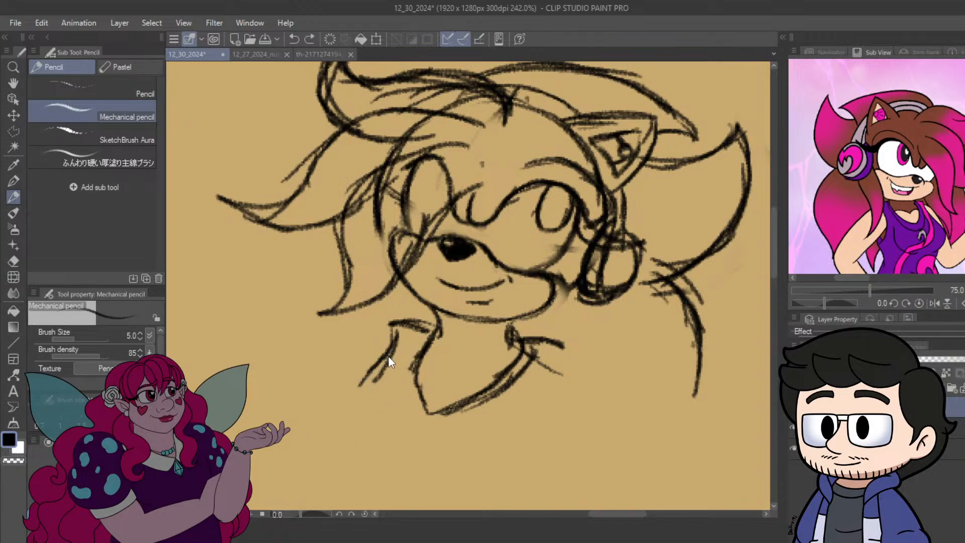
mouse_move(394, 343)
mouse_down()
mouse_move(348, 423)
mouse_move(355, 437)
mouse_up()
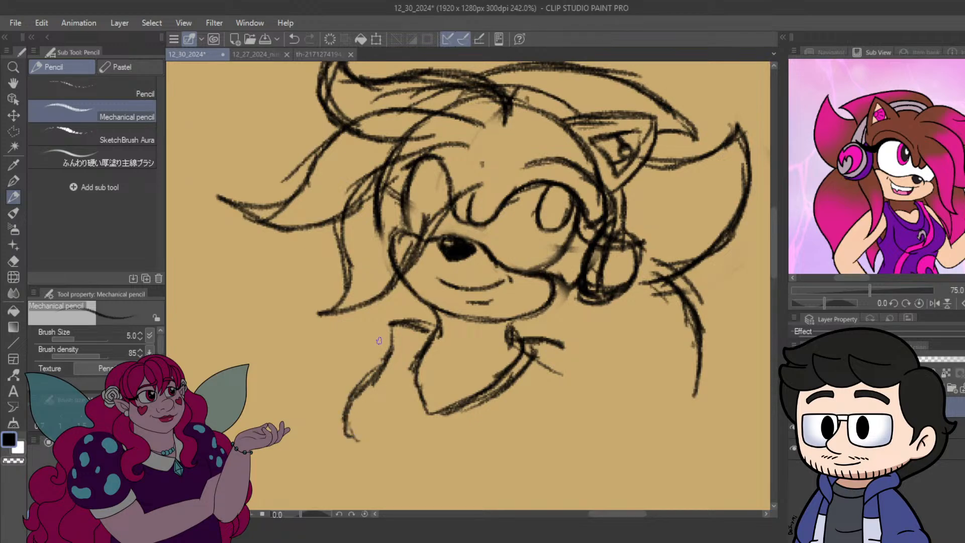
mouse_move(394, 333)
mouse_down()
mouse_move(360, 361)
mouse_move(345, 386)
mouse_move(360, 375)
mouse_move(351, 399)
mouse_up()
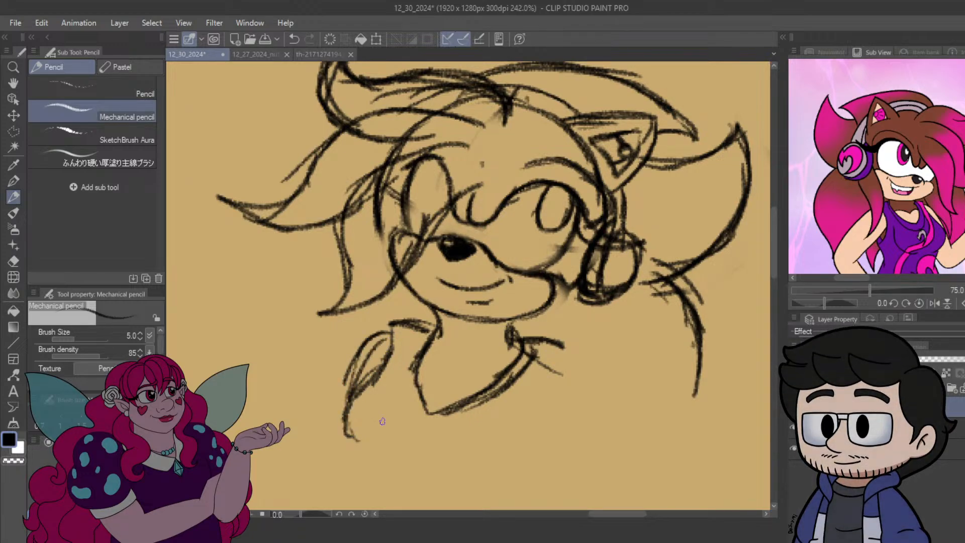
key(ctrl+z)
key(ctrl+z)
key(ctrl+z)
key(ctrl+z)
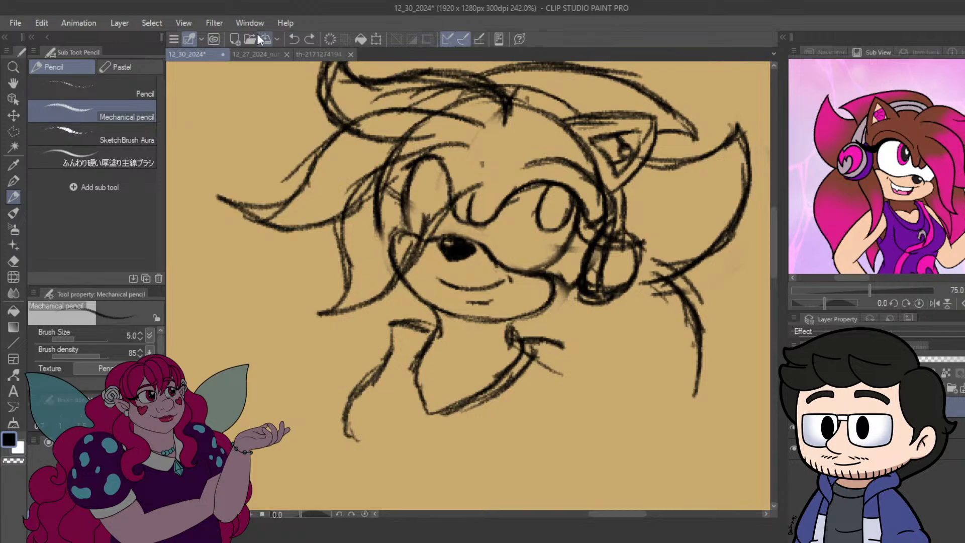
Erase the neckline, shoulder and arm sketch below the head and redraw the two short neck lines.
mouse_move(381, 324)
mouse_down()
mouse_move(407, 330)
mouse_move(410, 345)
mouse_move(340, 448)
mouse_move(426, 377)
mouse_move(405, 365)
mouse_move(527, 382)
mouse_move(504, 345)
mouse_move(523, 333)
mouse_move(574, 376)
mouse_up()
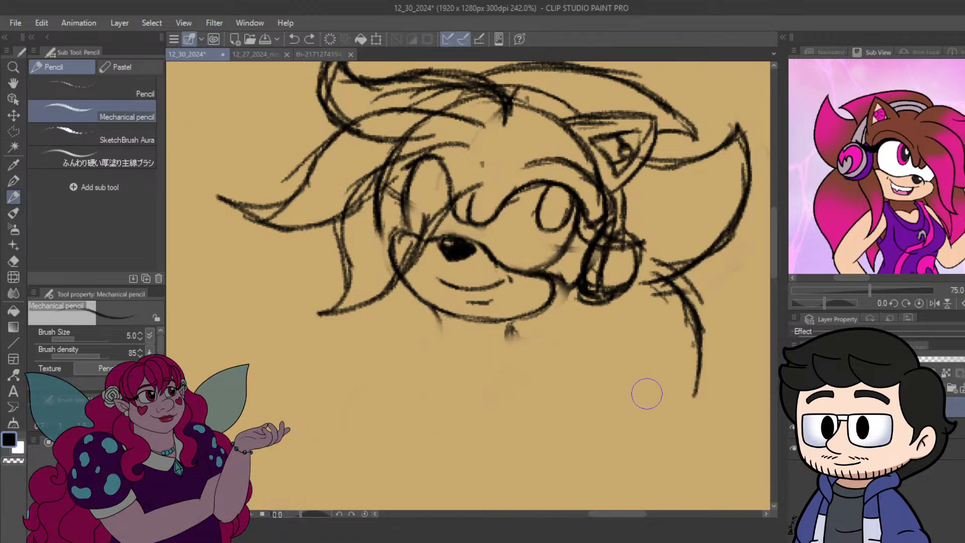
drag(523, 340, 510, 335)
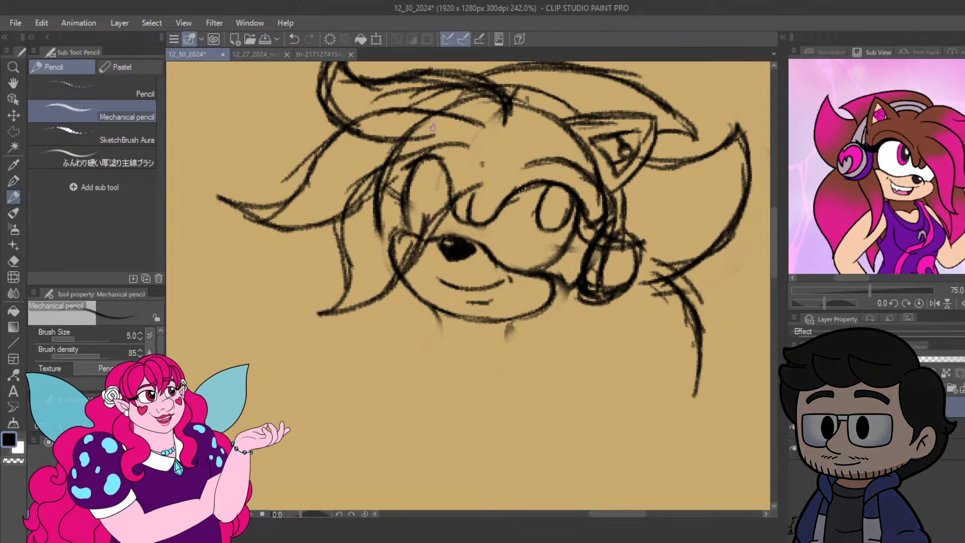
drag(433, 308, 444, 336)
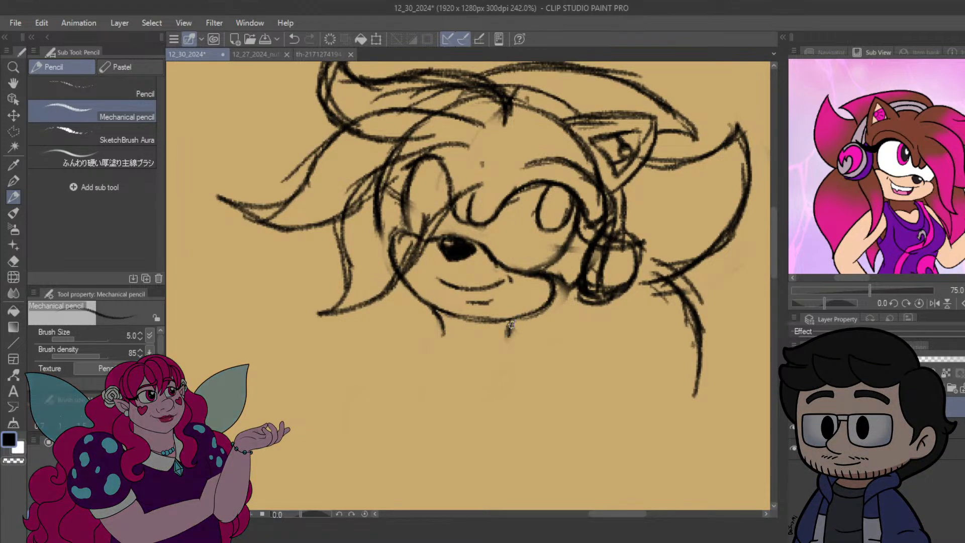
drag(509, 322, 506, 333)
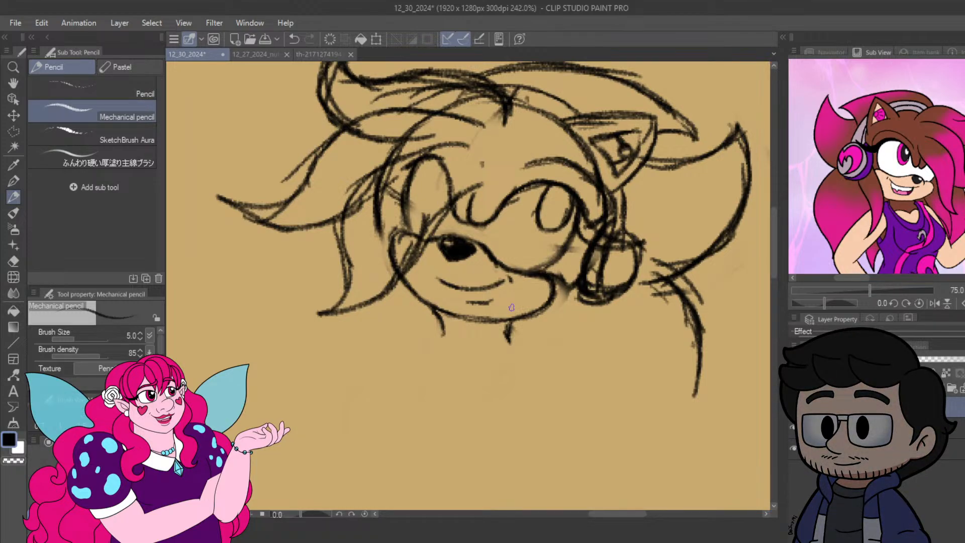
Draw a rounded neckline with short shoulder lines, the far arm's curved outline and a short line below the near shoulder.
drag(494, 288, 475, 267)
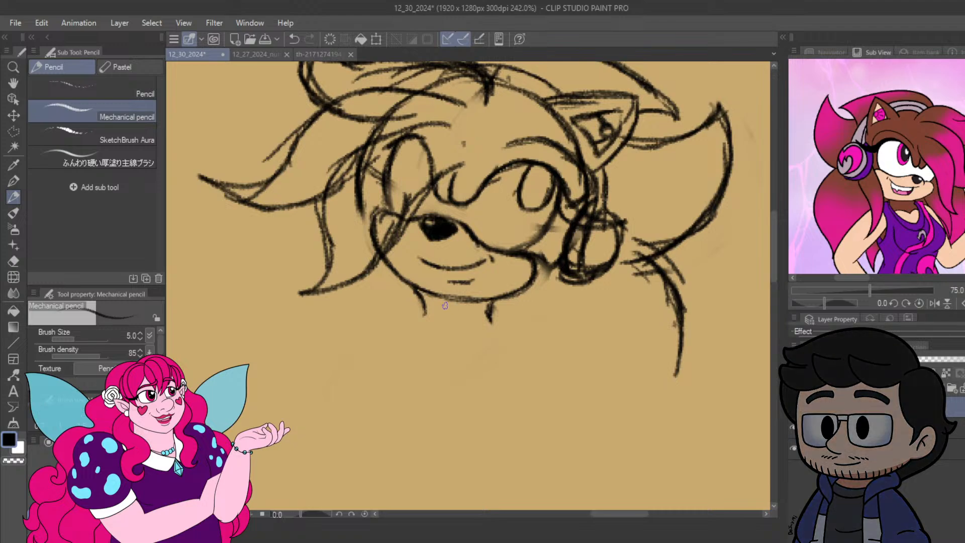
mouse_move(420, 294)
mouse_down()
mouse_move(395, 295)
mouse_move(416, 298)
mouse_move(401, 302)
mouse_move(421, 303)
mouse_move(419, 324)
mouse_move(427, 302)
mouse_move(417, 351)
mouse_move(449, 358)
mouse_move(447, 348)
mouse_move(503, 314)
mouse_up()
mouse_move(460, 354)
mouse_down()
mouse_move(501, 304)
mouse_move(541, 313)
mouse_move(525, 361)
mouse_up()
mouse_move(392, 297)
mouse_down()
mouse_move(388, 345)
mouse_move(397, 324)
mouse_move(355, 370)
mouse_move(379, 342)
mouse_move(370, 407)
mouse_up()
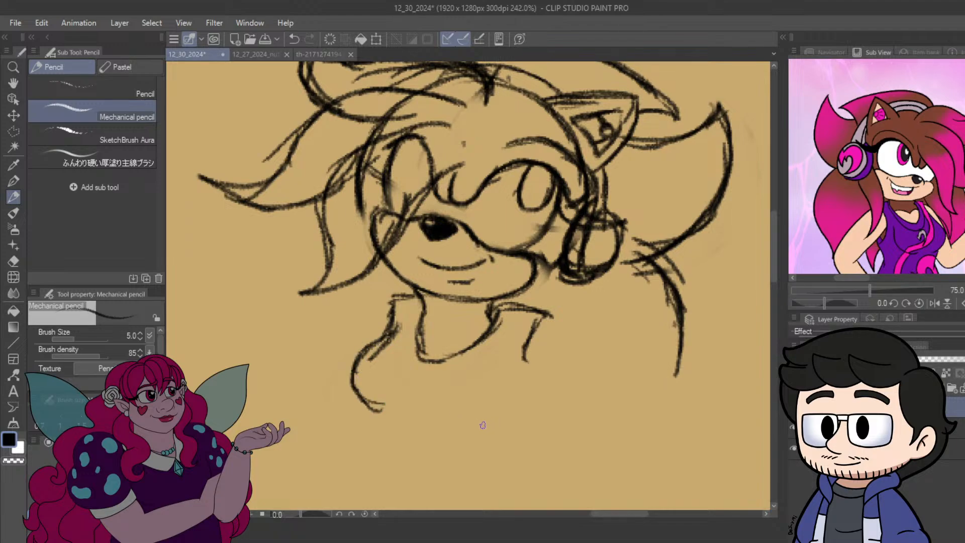
Sketch the far side of the chest and waist and the near arm's outer contour, bent sharply at the elbow.
drag(384, 429, 388, 435)
mouse_move(363, 371)
mouse_down()
mouse_move(358, 399)
mouse_move(398, 424)
mouse_move(388, 456)
mouse_up()
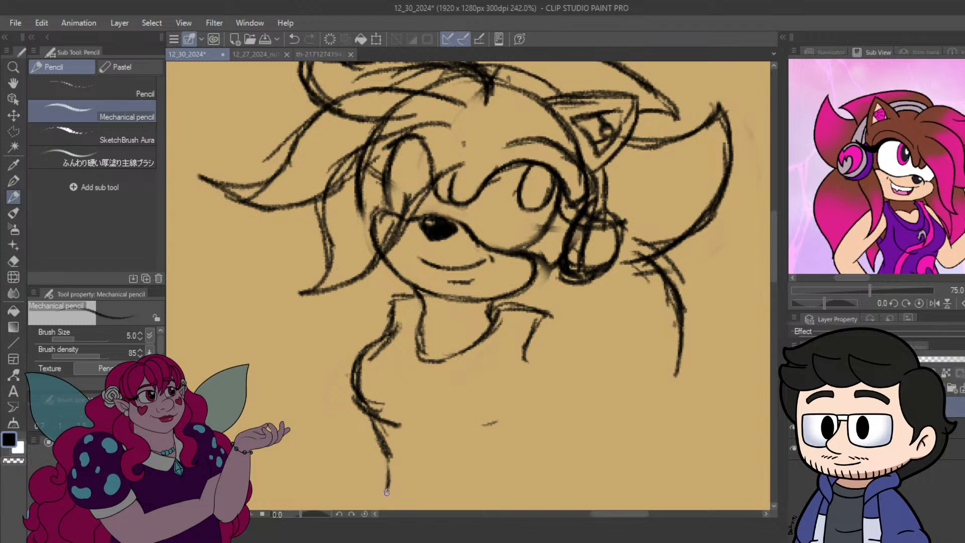
mouse_move(541, 329)
mouse_down()
mouse_move(561, 345)
mouse_move(574, 340)
mouse_move(547, 322)
mouse_move(576, 356)
mouse_move(599, 366)
mouse_move(539, 337)
mouse_move(527, 294)
mouse_up()
drag(495, 235, 566, 302)
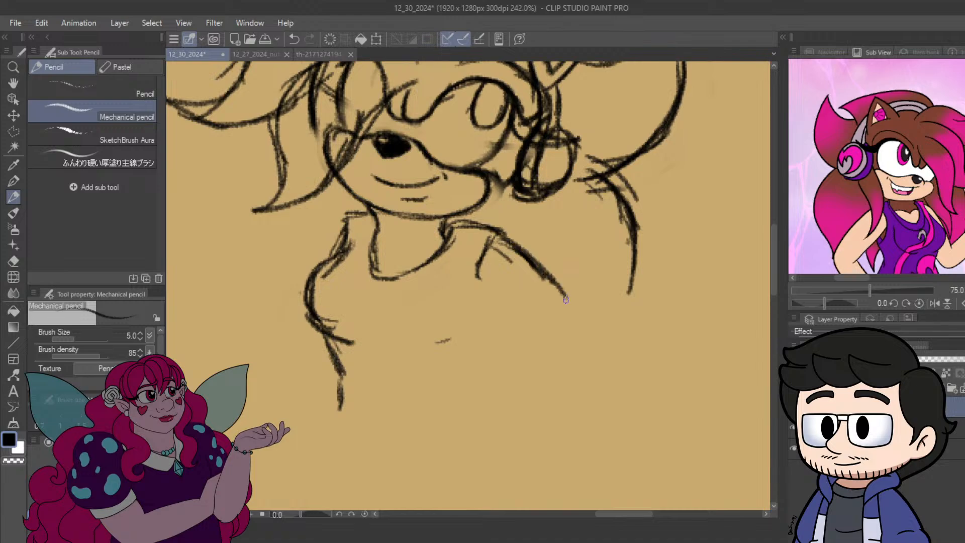
drag(522, 261, 611, 359)
mouse_move(552, 291)
mouse_down()
mouse_move(611, 362)
mouse_move(506, 433)
mouse_up()
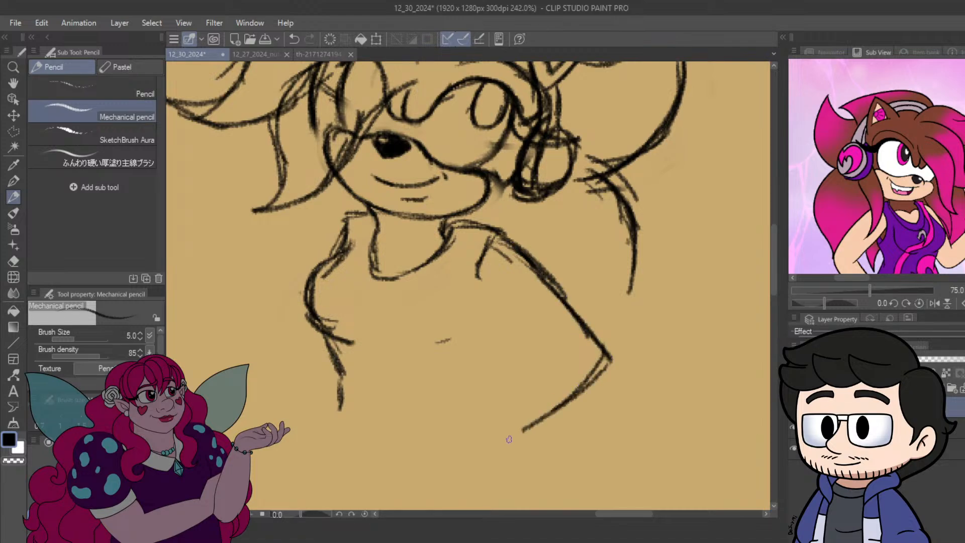
drag(566, 395, 497, 445)
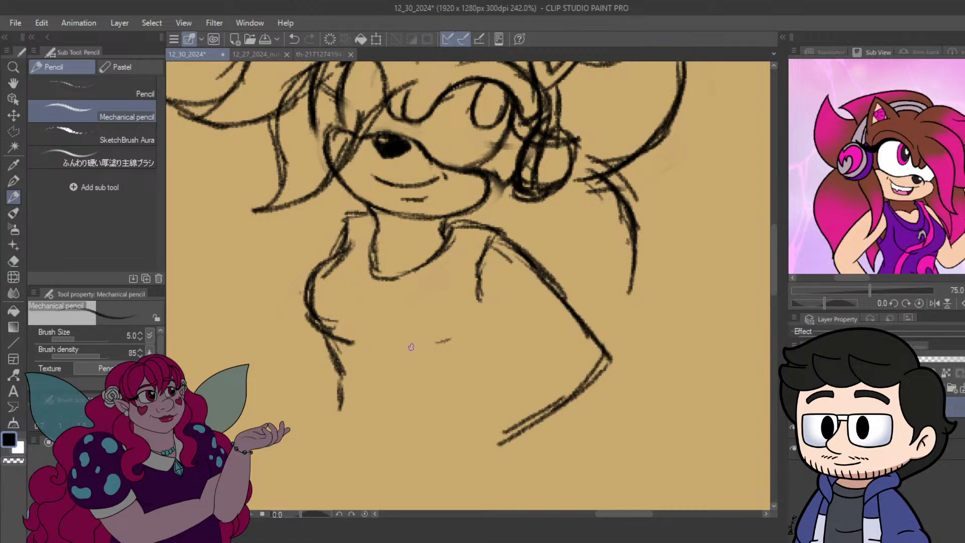
Sketch the curve under the near side of the chest and the inner upper arm line, and darken the arm's outer contour.
drag(438, 347, 477, 314)
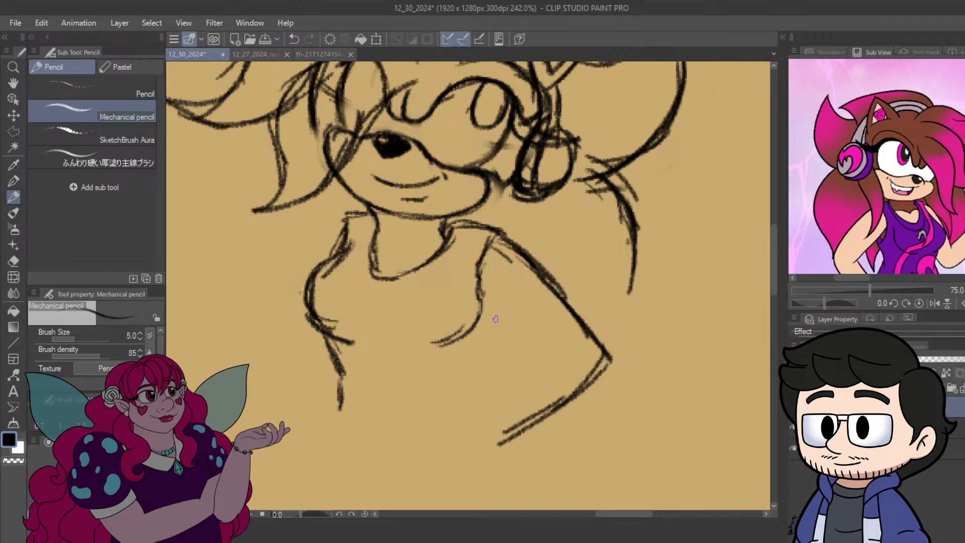
mouse_move(482, 283)
mouse_down()
mouse_move(538, 338)
mouse_move(558, 340)
mouse_up()
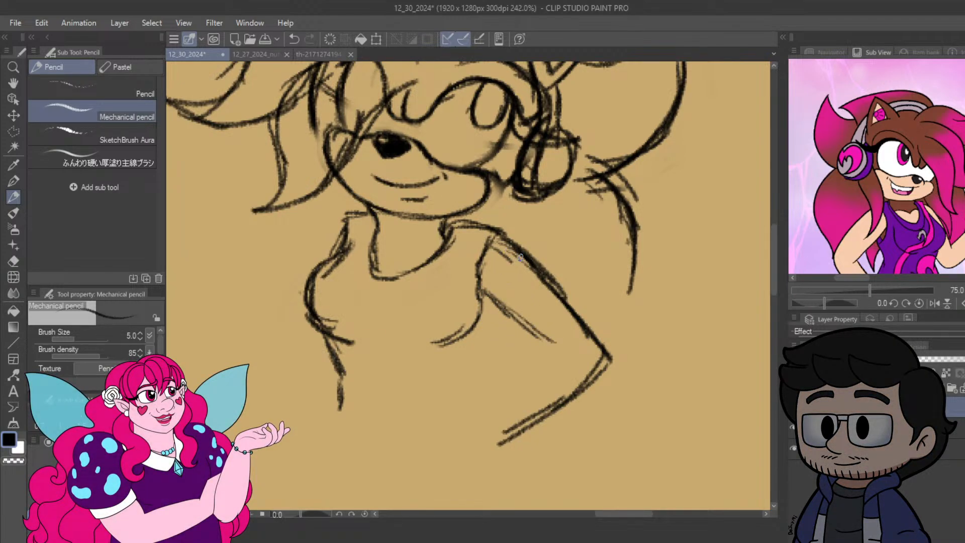
mouse_move(521, 258)
mouse_down()
mouse_move(582, 312)
mouse_move(561, 294)
mouse_move(603, 350)
mouse_move(581, 323)
mouse_move(578, 384)
mouse_up()
drag(599, 352, 525, 428)
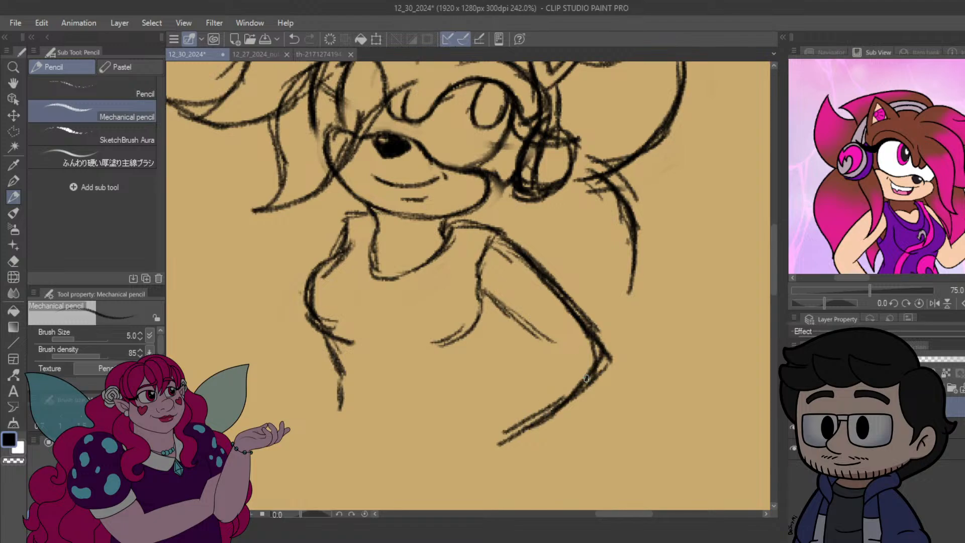
drag(586, 378, 505, 438)
Sketch the near waist line, inner forearm, cuff and the hand resting on the hip, surrounded by a rounded outline.
mouse_move(488, 305)
mouse_down()
mouse_move(462, 377)
mouse_move(465, 370)
mouse_move(474, 432)
mouse_move(449, 314)
mouse_up()
mouse_move(527, 283)
mouse_down()
mouse_move(546, 295)
mouse_move(574, 321)
mouse_move(562, 308)
mouse_move(572, 338)
mouse_move(571, 323)
mouse_move(521, 365)
mouse_up()
drag(576, 313, 484, 395)
mouse_move(533, 350)
mouse_down()
mouse_move(491, 360)
mouse_move(480, 387)
mouse_move(520, 429)
mouse_up()
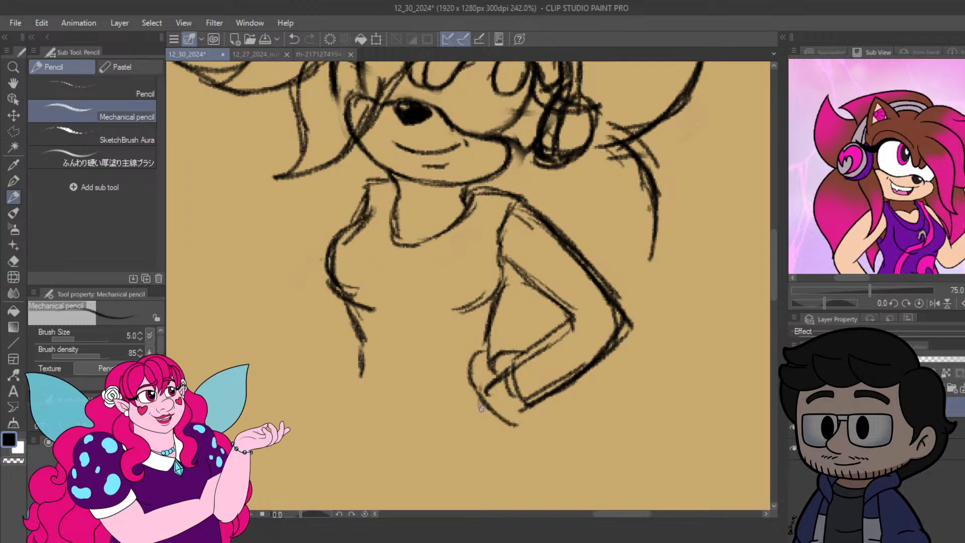
mouse_move(480, 404)
mouse_down()
mouse_move(531, 445)
mouse_move(566, 421)
mouse_up()
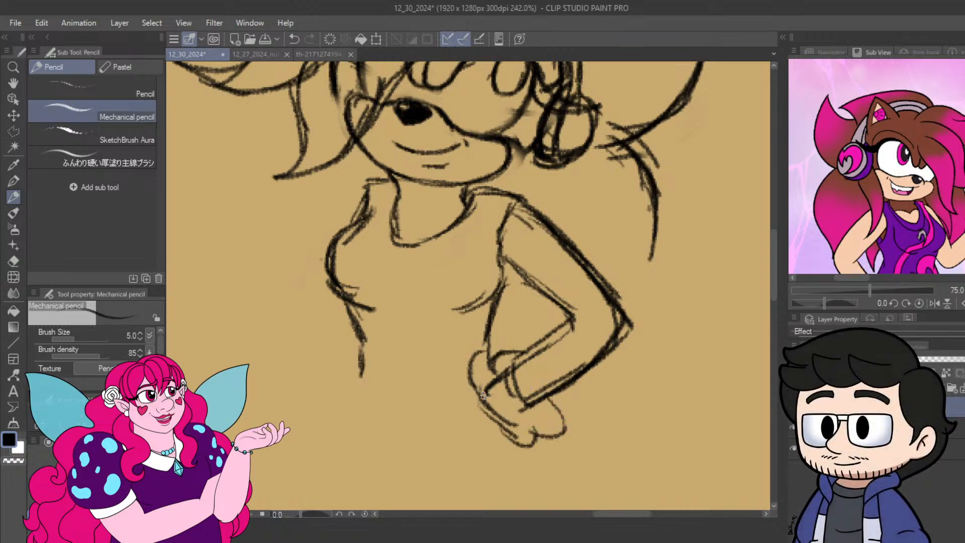
mouse_move(464, 421)
mouse_down()
mouse_move(471, 391)
mouse_move(479, 449)
mouse_move(516, 439)
mouse_move(559, 450)
mouse_move(519, 460)
mouse_move(569, 449)
mouse_move(584, 421)
mouse_move(551, 384)
mouse_move(565, 401)
mouse_up()
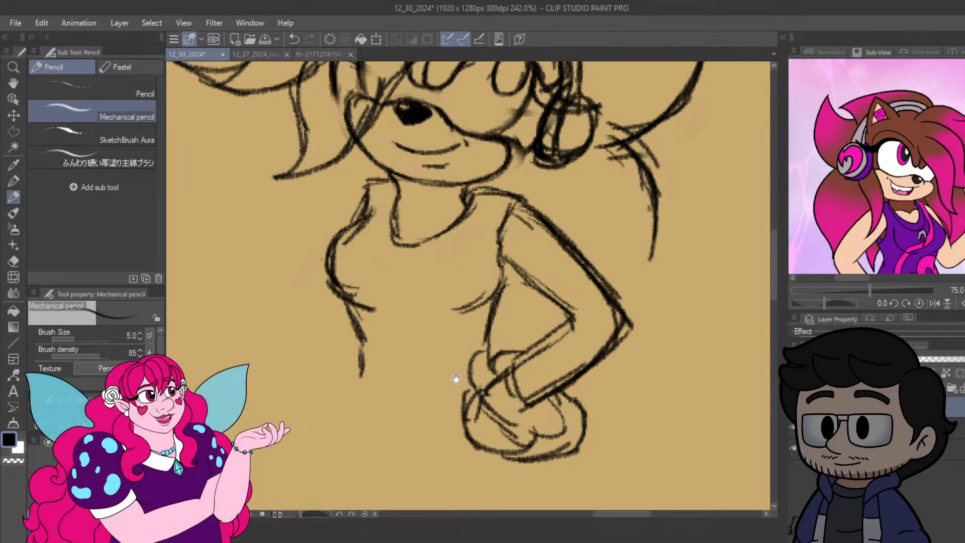
Sketch the far shoulder and the arm running down beside the waist, and close the lower torso with a curved line across the hips.
mouse_move(456, 378)
mouse_down()
mouse_move(429, 446)
mouse_move(472, 371)
mouse_move(416, 379)
mouse_up()
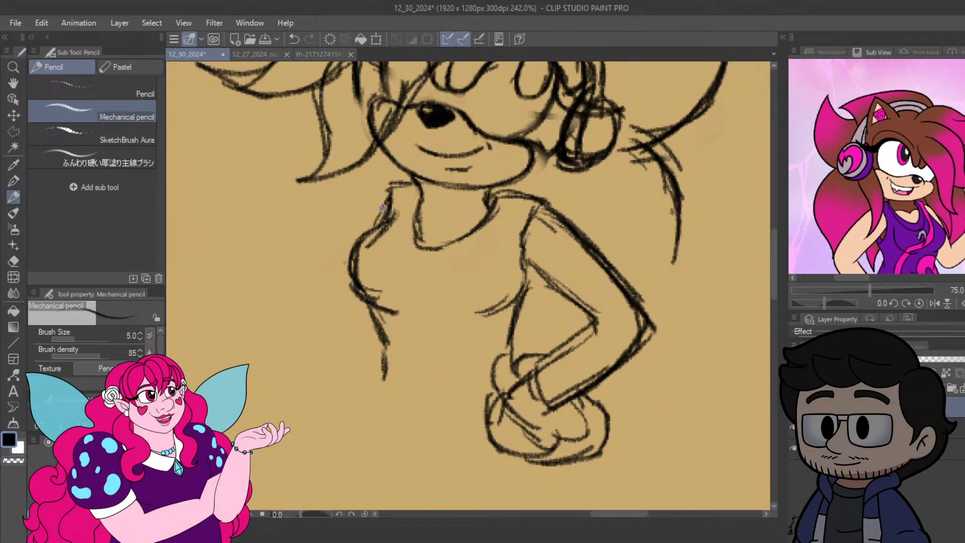
drag(394, 193, 368, 231)
drag(358, 294, 356, 414)
mouse_move(427, 329)
mouse_down()
mouse_move(403, 429)
mouse_move(379, 472)
mouse_move(425, 308)
mouse_move(376, 354)
mouse_up()
mouse_move(384, 334)
mouse_down()
mouse_move(364, 354)
mouse_move(353, 395)
mouse_move(497, 402)
mouse_up()
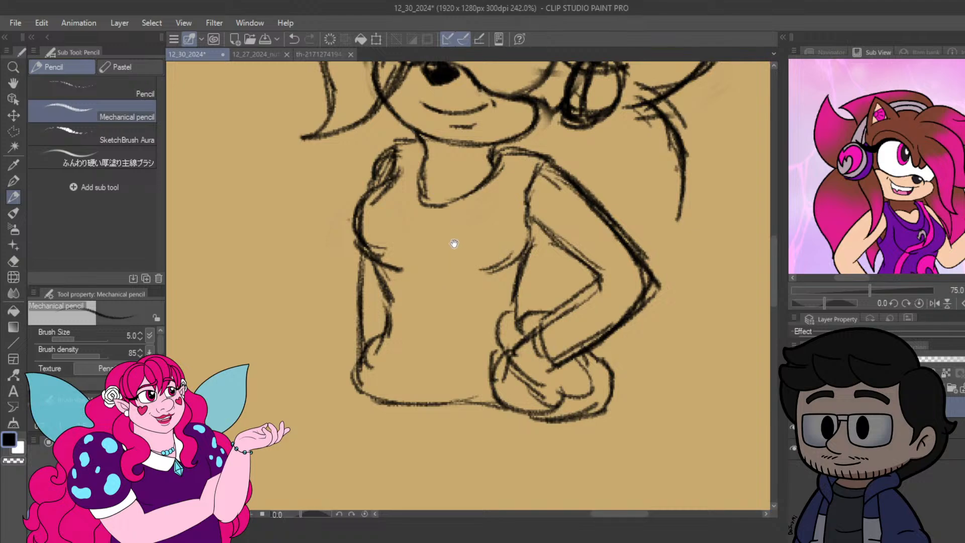
Sketch a long curved quill below the far-side bangs, tapering to a point beside the far shoulder, and darken its outer edge.
drag(454, 243, 459, 418)
drag(476, 327, 503, 314)
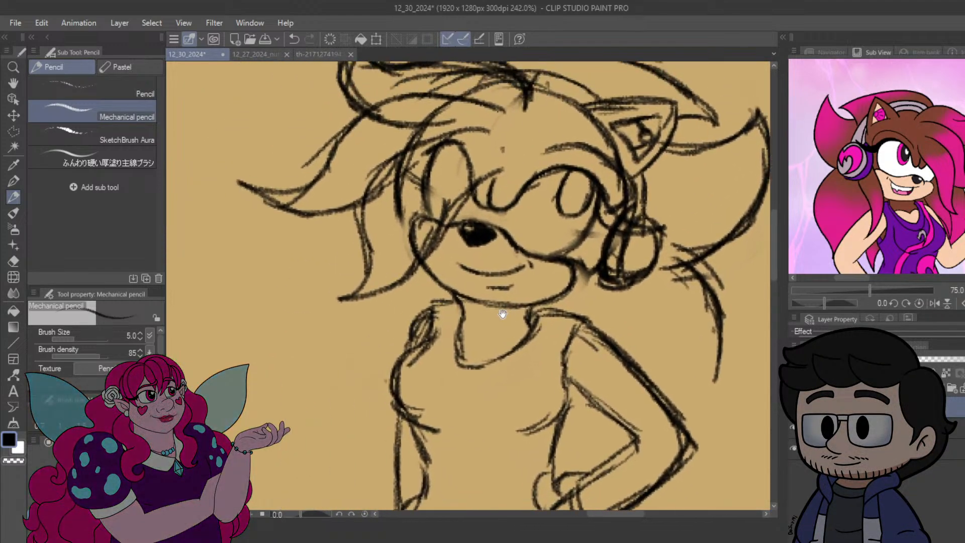
drag(372, 359, 391, 348)
drag(372, 198, 321, 284)
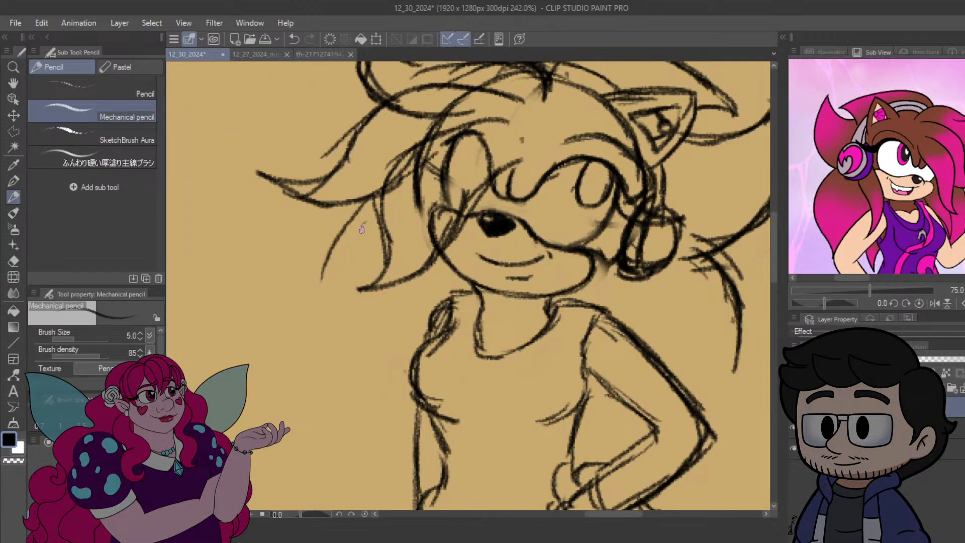
key(ctrl+z)
mouse_move(378, 200)
mouse_down()
mouse_move(331, 264)
mouse_move(341, 313)
mouse_up()
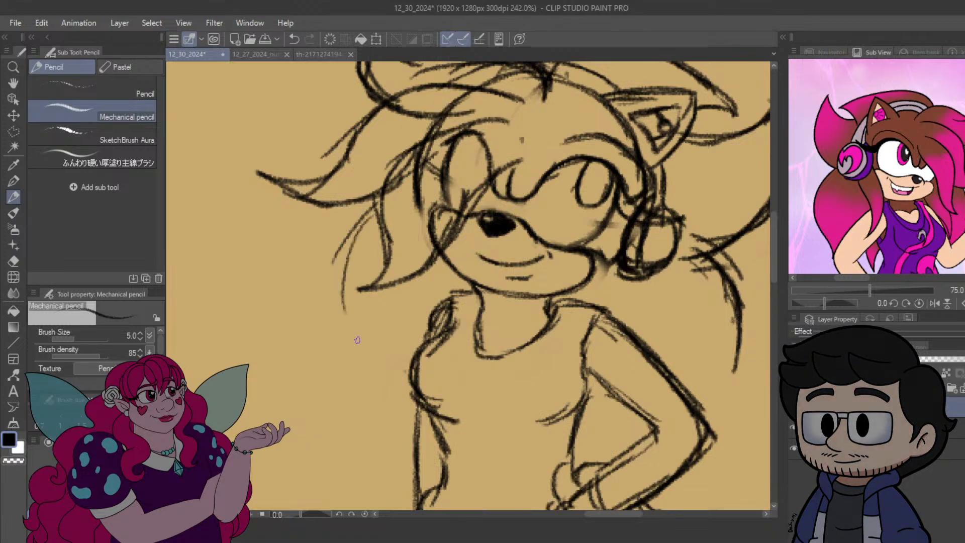
mouse_move(353, 247)
mouse_down()
mouse_move(362, 356)
mouse_move(382, 381)
mouse_up()
drag(340, 298, 387, 379)
drag(353, 341, 390, 395)
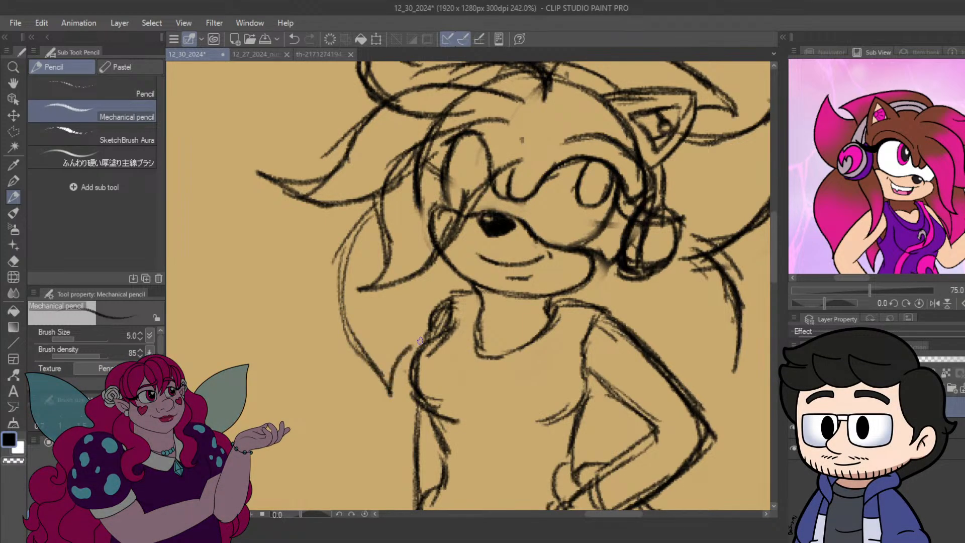
drag(348, 323, 352, 265)
mouse_move(341, 320)
mouse_down()
mouse_move(340, 284)
mouse_move(360, 225)
mouse_up()
drag(346, 250, 380, 208)
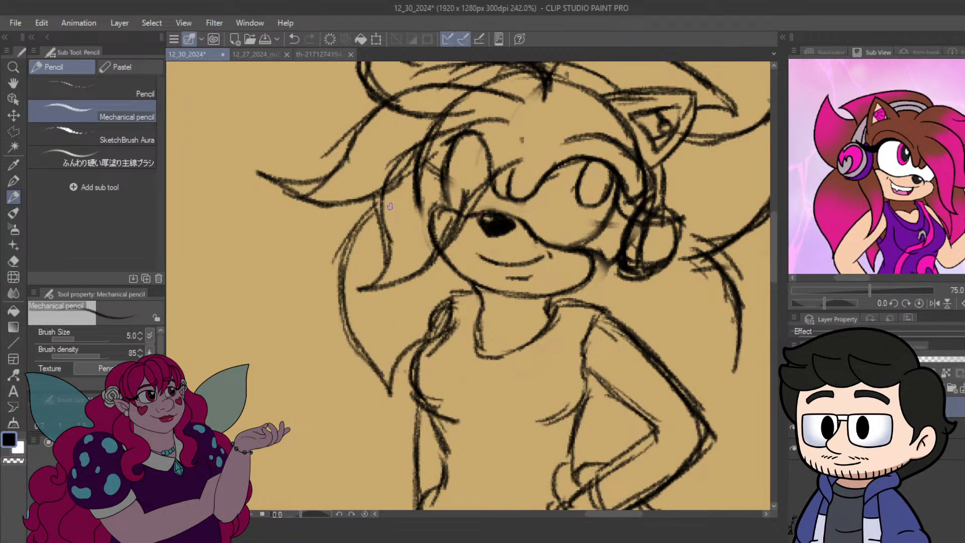
Extend the near-side lower quill in a curve down behind the elbow of the bent arm.
drag(603, 306, 483, 232)
drag(617, 248, 607, 314)
drag(618, 274, 591, 346)
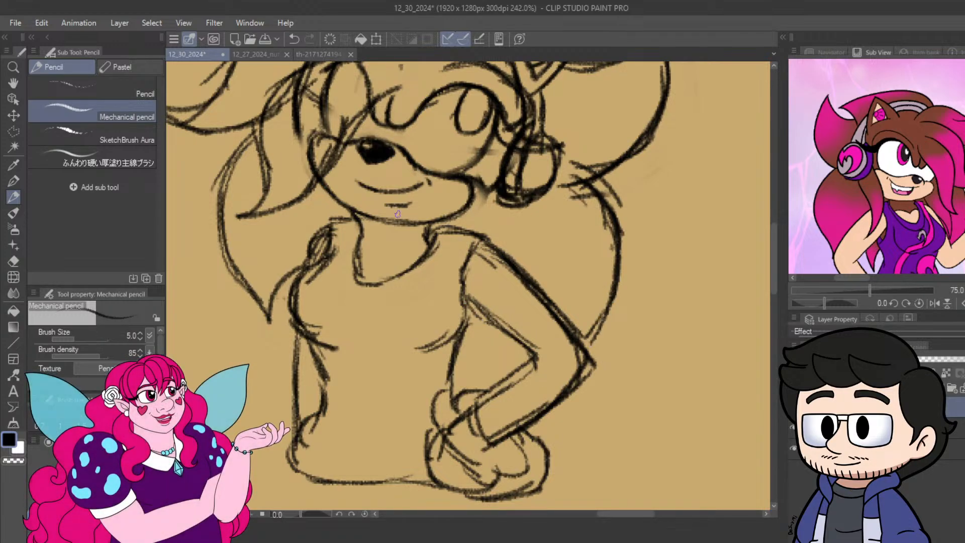
Sketch a short curved quill edge behind the bangs, linking the upturned top tuft to the far-side bang below it.
drag(521, 155, 600, 309)
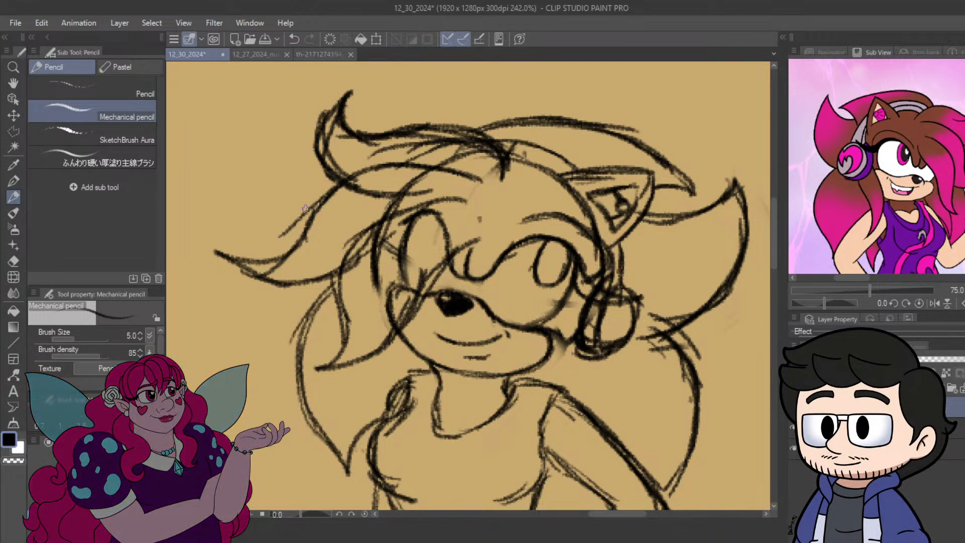
drag(305, 192, 311, 150)
drag(312, 195, 316, 158)
drag(314, 215, 310, 181)
Erase the far eye, the head circle and the stray construction lines overlapped by the bangs and top tuft.
scroll(376, 266, down, 2)
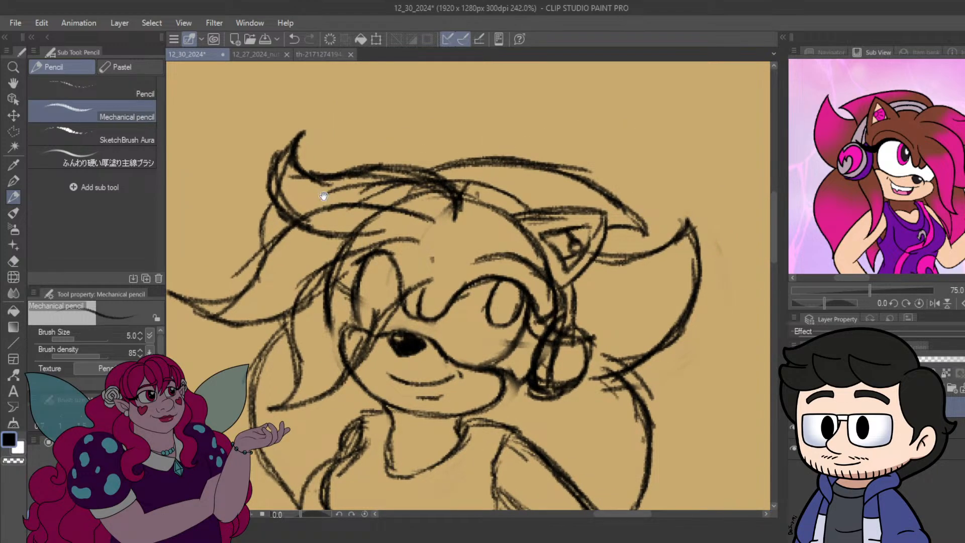
drag(396, 236, 495, 153)
drag(454, 130, 445, 155)
drag(382, 140, 389, 166)
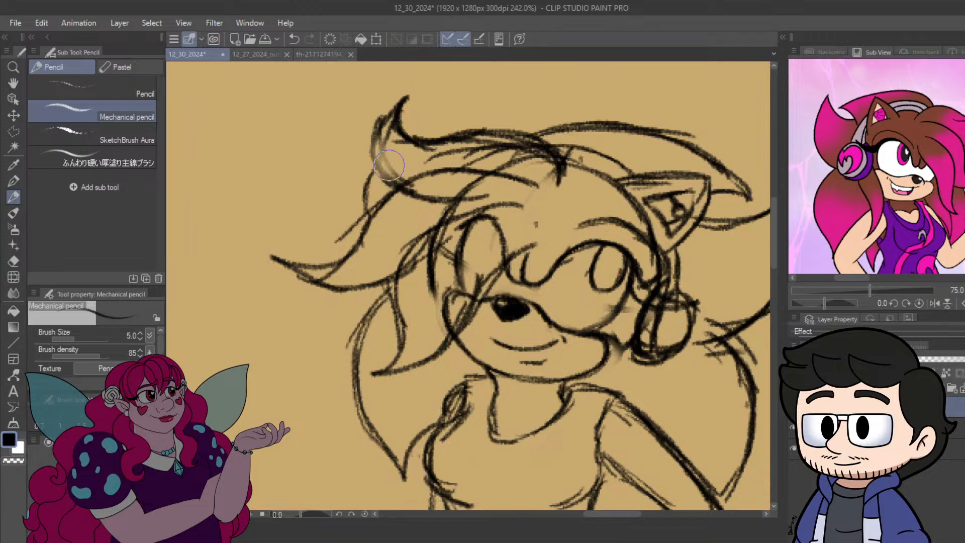
key(ctrl+z)
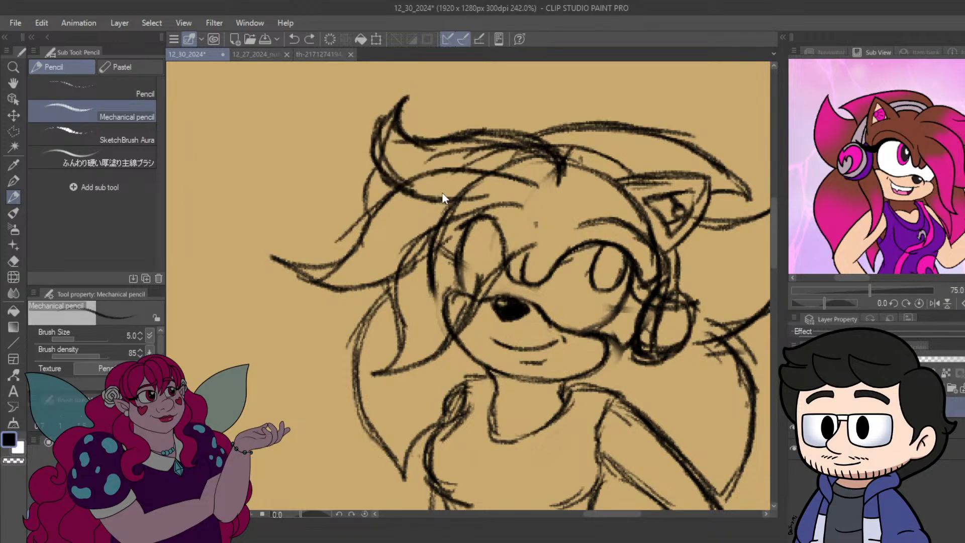
mouse_move(443, 197)
mouse_down()
mouse_move(420, 204)
mouse_move(495, 188)
mouse_up()
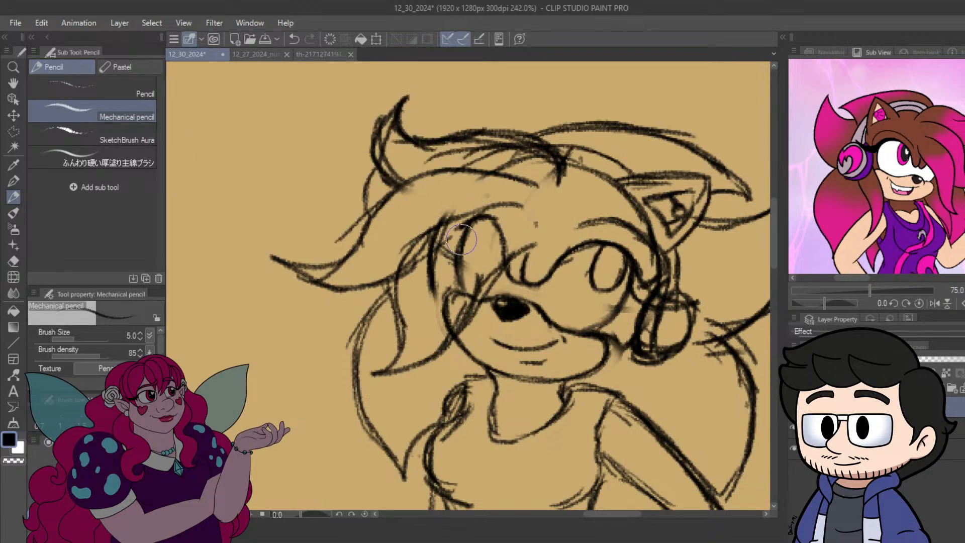
mouse_move(461, 240)
mouse_down()
mouse_move(432, 271)
mouse_move(417, 241)
mouse_move(526, 218)
mouse_up()
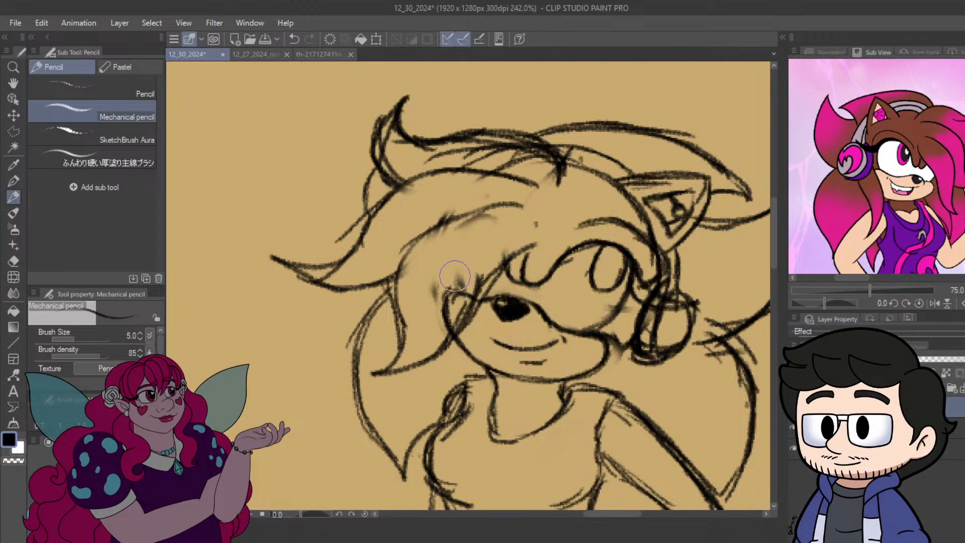
mouse_move(455, 276)
mouse_down()
mouse_move(455, 301)
mouse_move(458, 221)
mouse_move(447, 247)
mouse_move(480, 260)
mouse_move(547, 211)
mouse_move(440, 227)
mouse_move(430, 151)
mouse_move(543, 161)
mouse_move(382, 141)
mouse_move(388, 123)
mouse_move(403, 162)
mouse_up()
drag(326, 228, 341, 233)
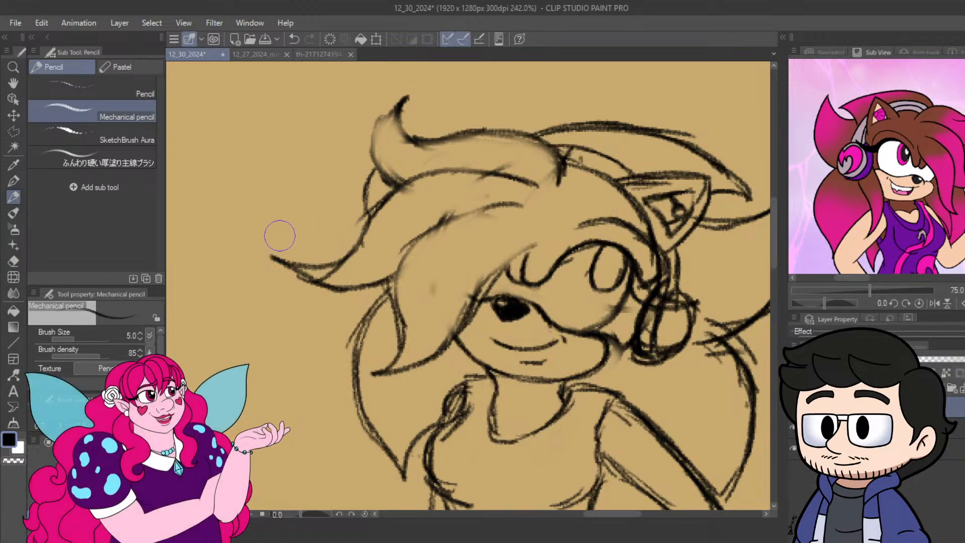
Lighten the rough tips of the far-side bang and top tuft and the bang's edge across the face.
mouse_move(280, 235)
mouse_down()
mouse_move(287, 269)
mouse_move(322, 251)
mouse_move(314, 274)
mouse_move(523, 198)
mouse_move(465, 190)
mouse_up()
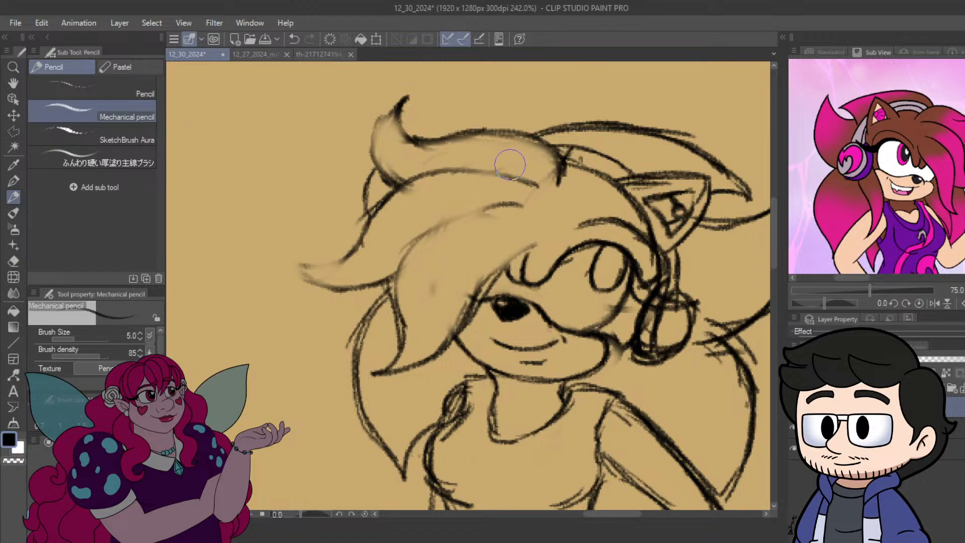
mouse_move(510, 164)
mouse_down()
mouse_move(384, 151)
mouse_move(393, 108)
mouse_move(410, 101)
mouse_move(407, 108)
mouse_up()
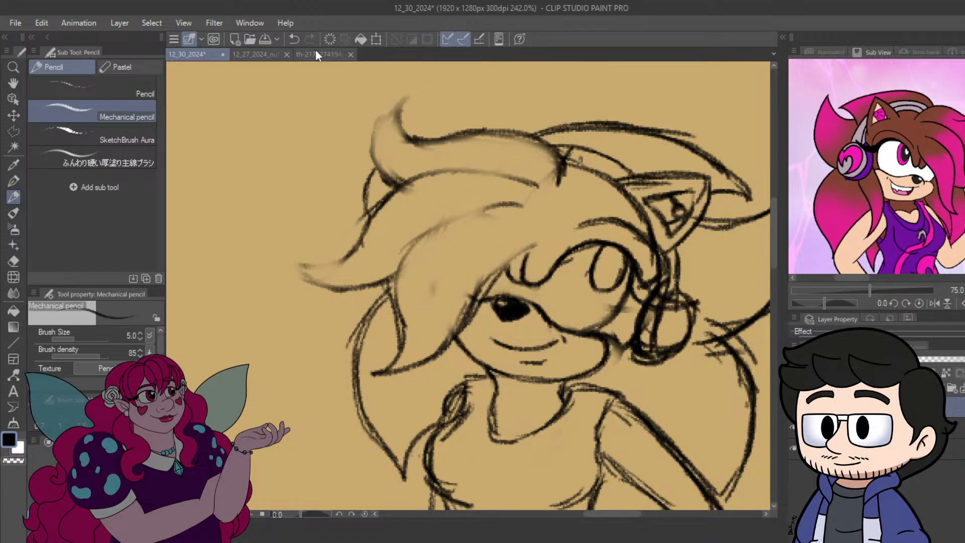
mouse_move(453, 339)
mouse_down()
mouse_move(437, 322)
mouse_move(470, 276)
mouse_up()
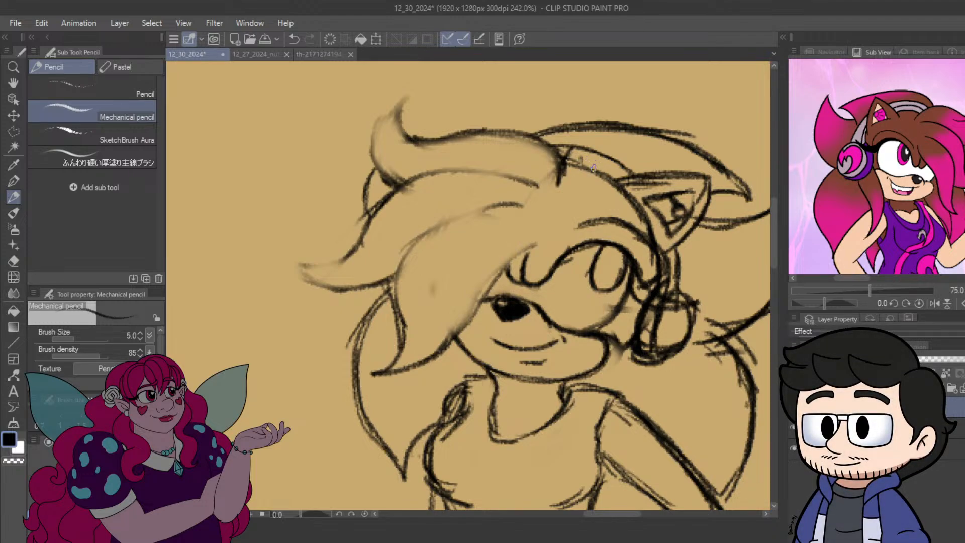
Redraw the upturned top tuft and the middle bang with clean, dark curved lines and pointed tips.
mouse_move(439, 184)
mouse_down()
mouse_move(456, 212)
mouse_move(393, 182)
mouse_move(406, 151)
mouse_up()
mouse_move(394, 187)
mouse_down()
mouse_move(422, 129)
mouse_move(428, 168)
mouse_move(498, 159)
mouse_move(545, 168)
mouse_up()
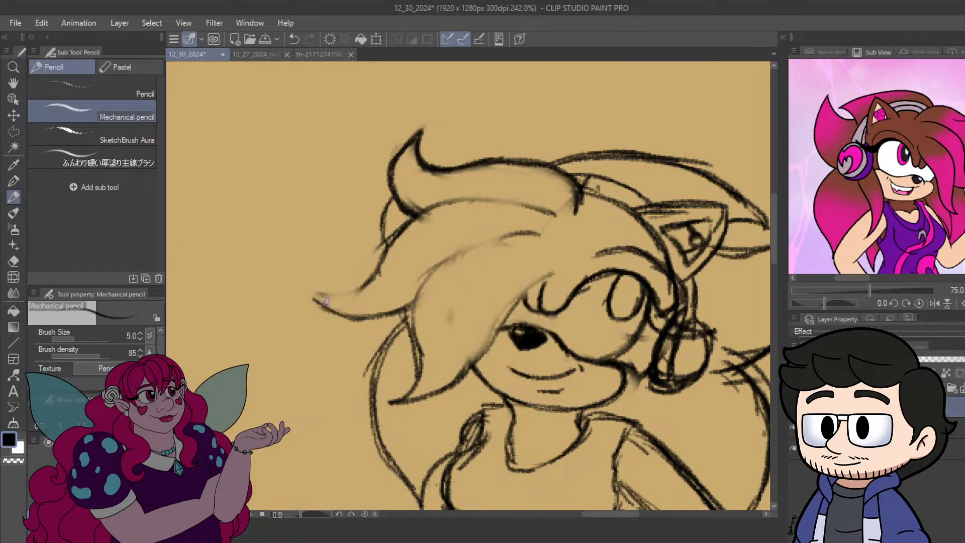
drag(311, 290, 371, 285)
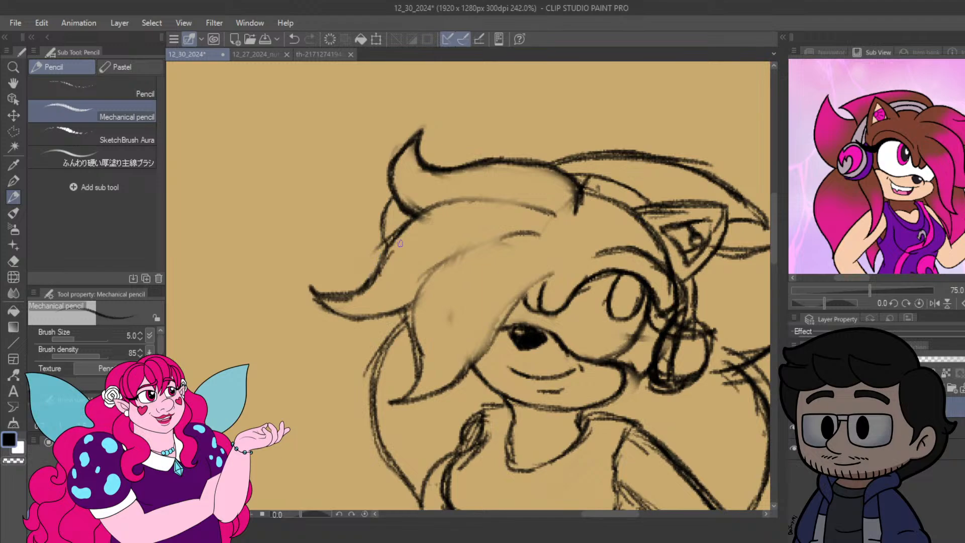
mouse_move(400, 243)
mouse_down()
mouse_move(433, 213)
mouse_move(480, 196)
mouse_move(554, 216)
mouse_up()
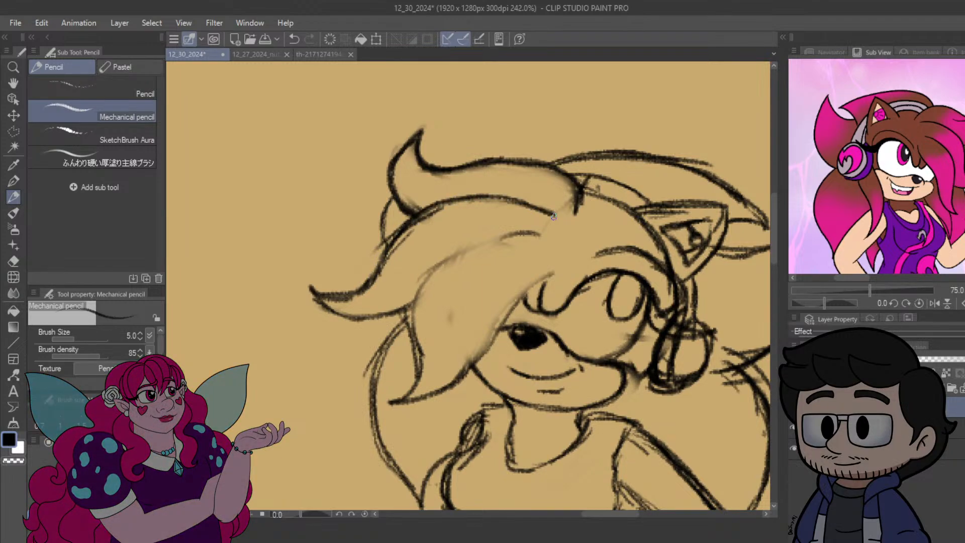
Redraw the upper curve of the lowest bang with a clean dark line and darken its inner edge across the face.
drag(395, 296, 391, 255)
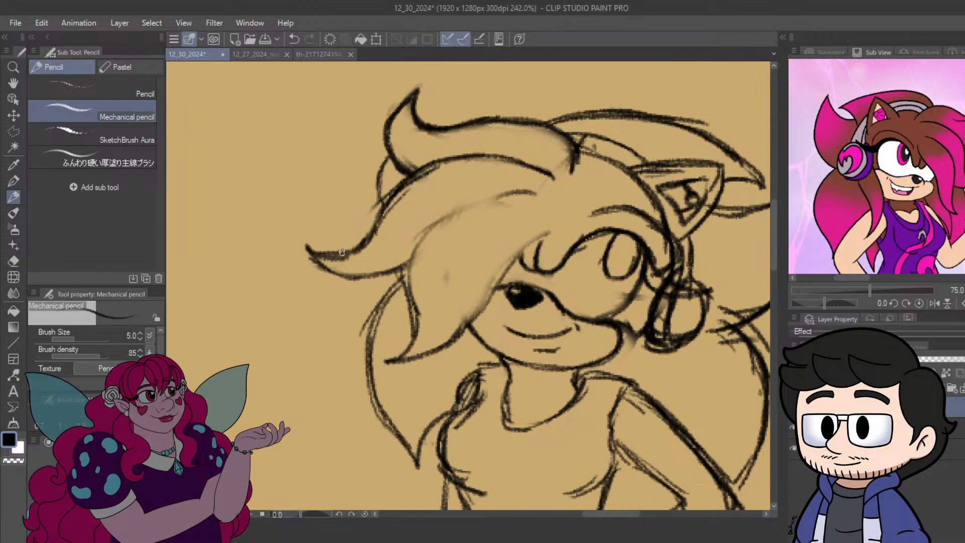
mouse_move(413, 304)
mouse_down()
mouse_move(408, 273)
mouse_move(437, 230)
mouse_move(501, 186)
mouse_up()
key(ctrl+z)
key(ctrl+z)
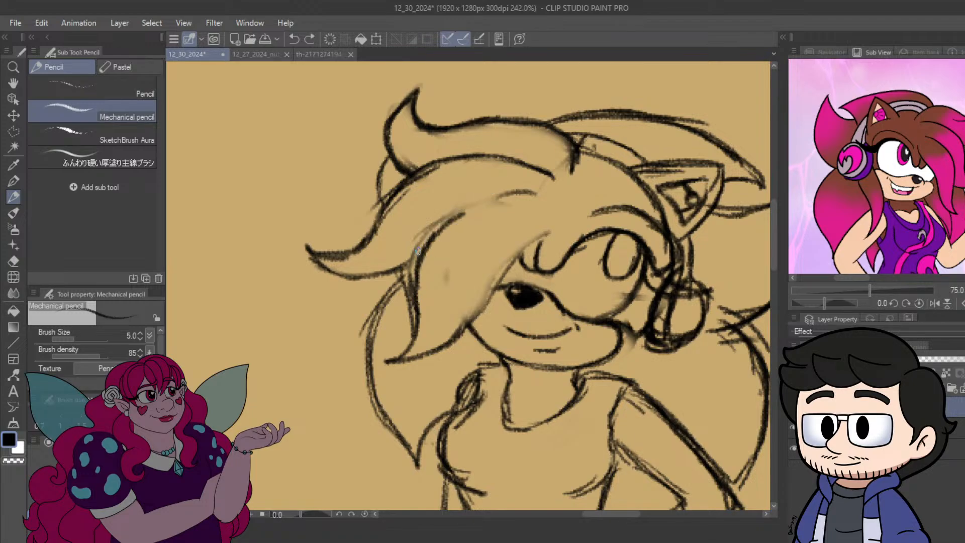
mouse_move(418, 253)
mouse_down()
mouse_move(477, 209)
mouse_move(535, 197)
mouse_up()
drag(472, 207, 532, 192)
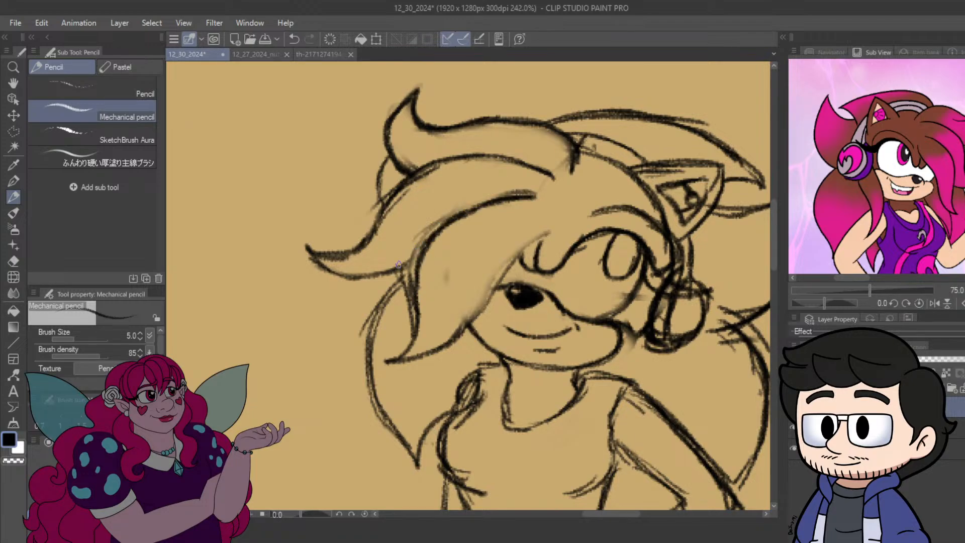
mouse_move(419, 276)
mouse_down()
mouse_move(416, 317)
mouse_move(508, 255)
mouse_up()
drag(494, 292, 541, 239)
mouse_move(511, 267)
mouse_down()
mouse_move(538, 245)
mouse_move(427, 269)
mouse_move(313, 277)
mouse_up()
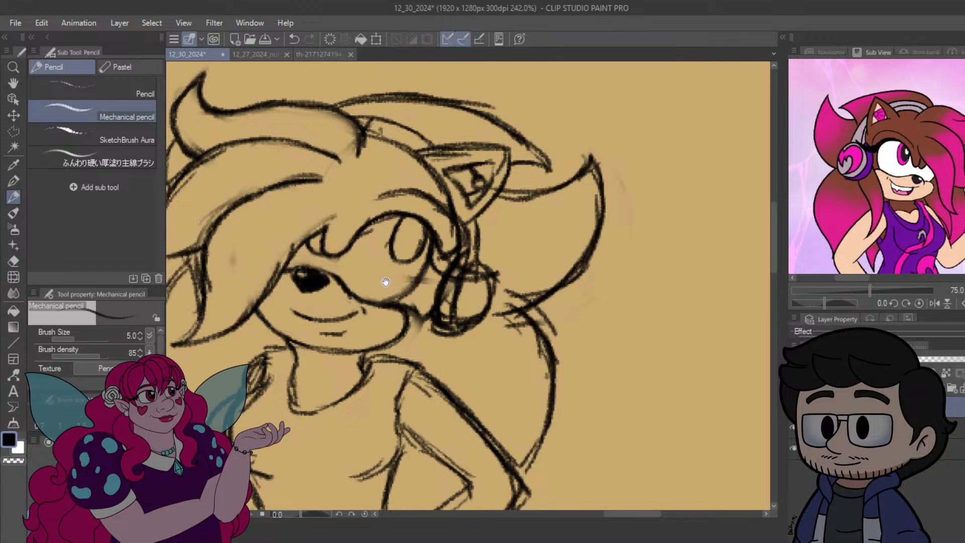
Erase the rough ear and headphone-band lines, and redraw the ear's outline and inner triangle, the brow curve and the band with dark strokes.
drag(531, 220, 614, 229)
drag(536, 172, 571, 179)
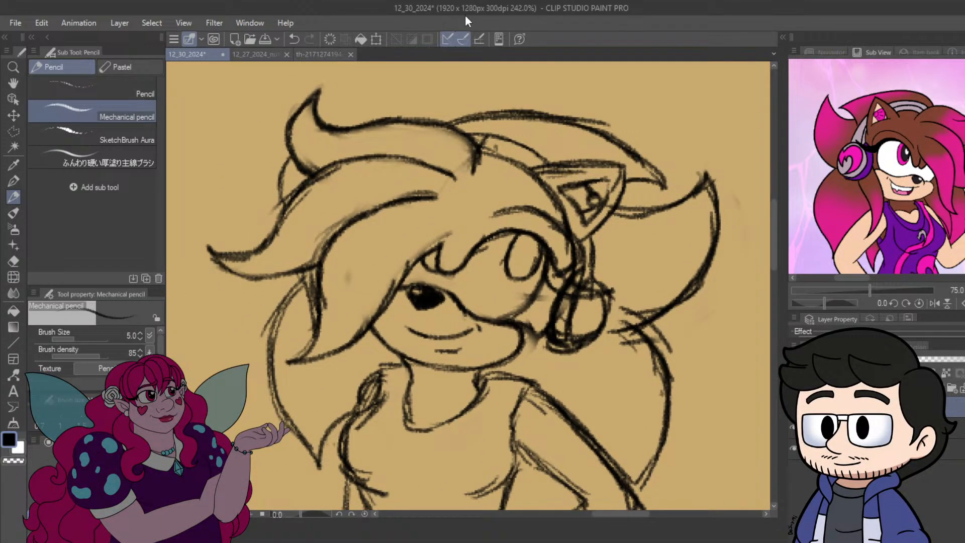
mouse_move(553, 196)
mouse_down()
mouse_move(545, 179)
mouse_move(541, 186)
mouse_move(572, 221)
mouse_move(571, 281)
mouse_move(551, 196)
mouse_up()
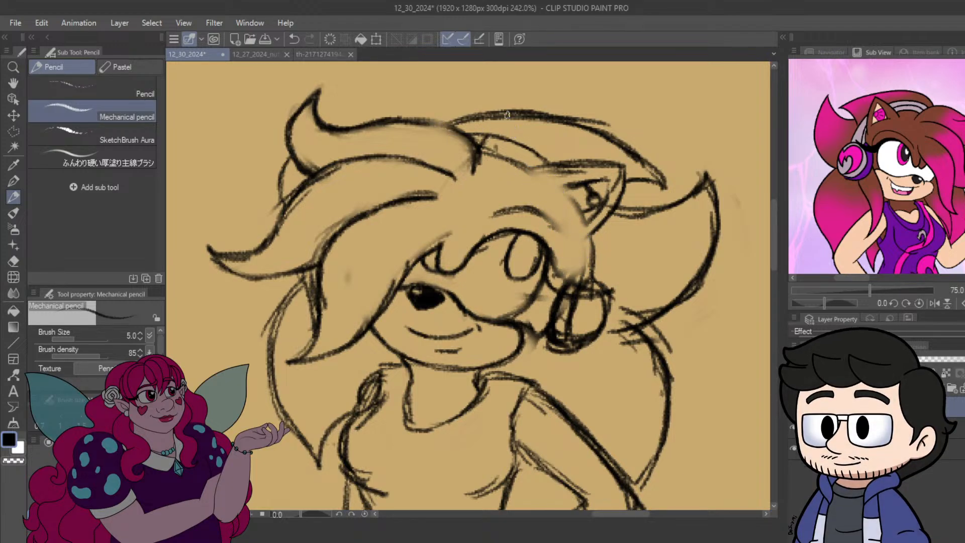
mouse_move(516, 215)
mouse_down()
mouse_move(521, 188)
mouse_move(559, 200)
mouse_move(575, 220)
mouse_move(567, 238)
mouse_up()
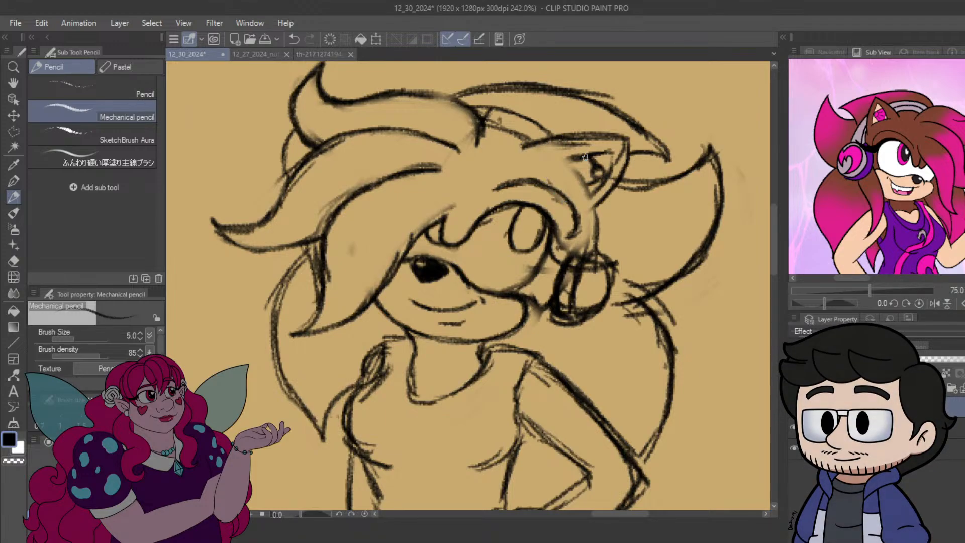
drag(564, 159, 597, 201)
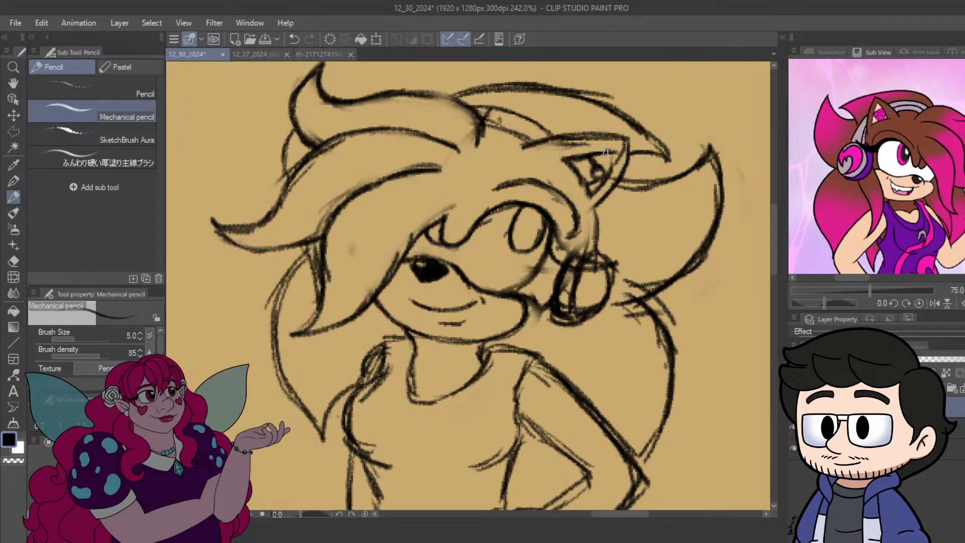
mouse_move(576, 165)
mouse_down()
mouse_move(597, 199)
mouse_move(579, 217)
mouse_move(605, 193)
mouse_move(582, 218)
mouse_move(552, 318)
mouse_move(628, 226)
mouse_up()
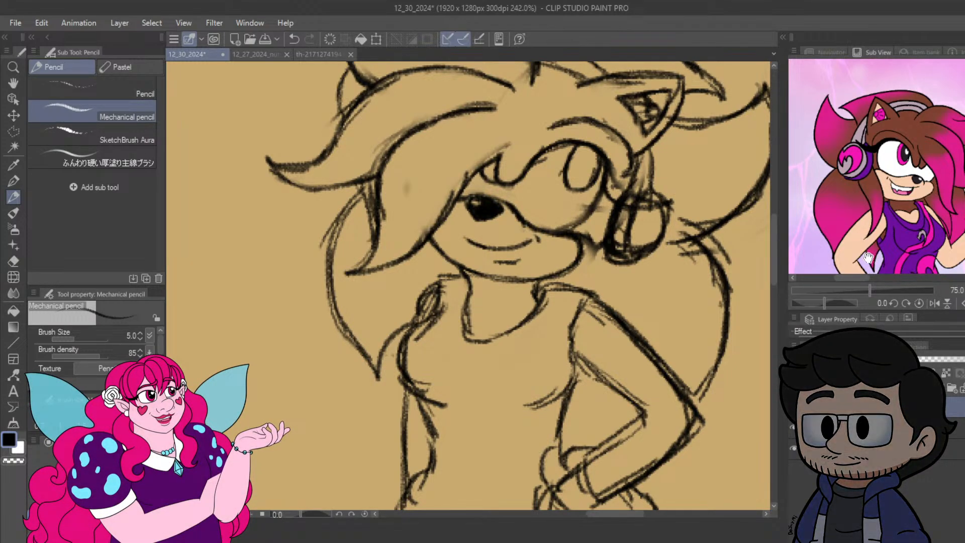
Draw long pointed hair locks falling from both sides of the face over the shoulders, and erase the body lines beneath them.
drag(647, 195, 664, 188)
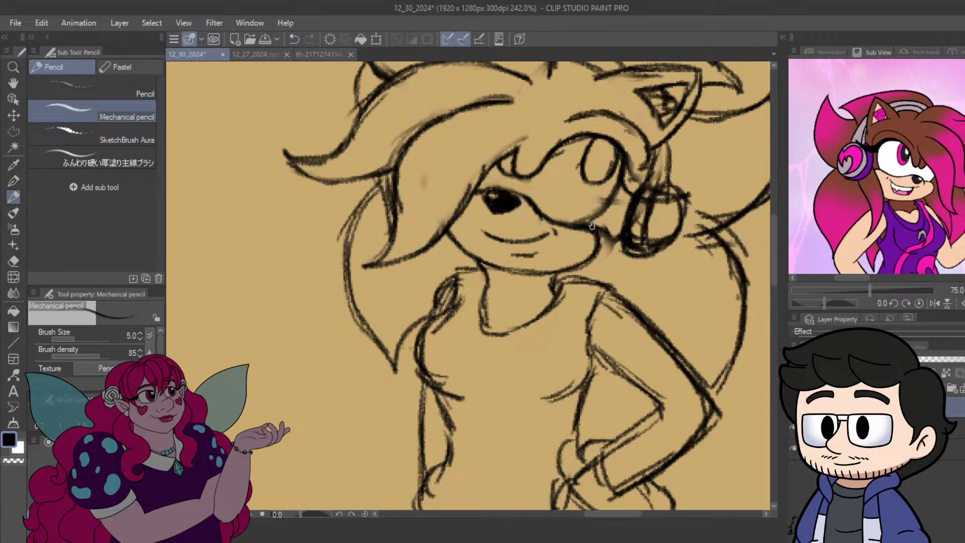
mouse_move(585, 231)
mouse_down()
mouse_move(549, 272)
mouse_move(545, 305)
mouse_move(565, 353)
mouse_move(548, 328)
mouse_move(581, 368)
mouse_up()
drag(581, 368, 603, 296)
mouse_move(572, 334)
mouse_down()
mouse_move(625, 268)
mouse_move(626, 250)
mouse_up()
drag(427, 241, 437, 292)
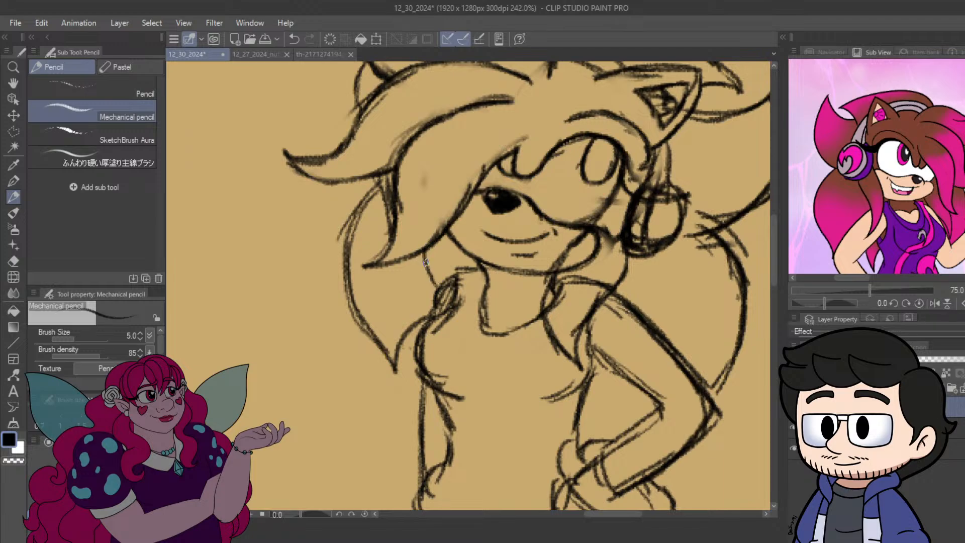
mouse_move(424, 259)
mouse_down()
mouse_move(434, 311)
mouse_move(466, 279)
mouse_move(470, 251)
mouse_move(446, 322)
mouse_move(427, 333)
mouse_move(432, 297)
mouse_move(441, 320)
mouse_up()
mouse_move(436, 292)
mouse_down()
mouse_move(425, 257)
mouse_move(443, 302)
mouse_move(459, 280)
mouse_move(447, 271)
mouse_up()
mouse_move(614, 276)
mouse_down()
mouse_move(609, 249)
mouse_move(586, 272)
mouse_move(597, 228)
mouse_move(604, 230)
mouse_move(571, 266)
mouse_move(552, 309)
mouse_move(564, 317)
mouse_move(557, 330)
mouse_move(599, 276)
mouse_up()
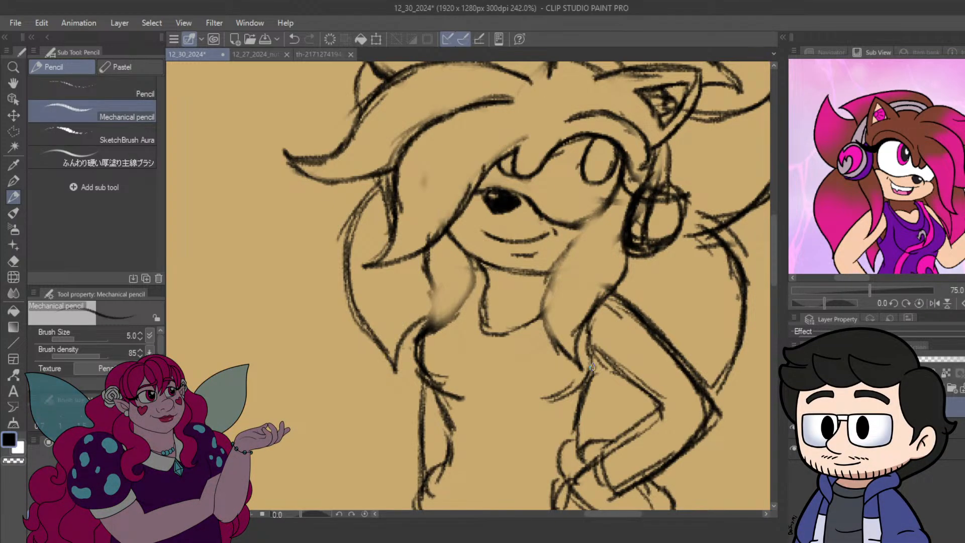
Redraw the inner edges of both shoulder locks with clean dark curves and strengthen the chin line between them.
mouse_move(420, 276)
mouse_down()
mouse_move(424, 322)
mouse_move(434, 302)
mouse_move(416, 341)
mouse_move(470, 294)
mouse_move(451, 317)
mouse_move(468, 275)
mouse_move(471, 294)
mouse_move(469, 258)
mouse_up()
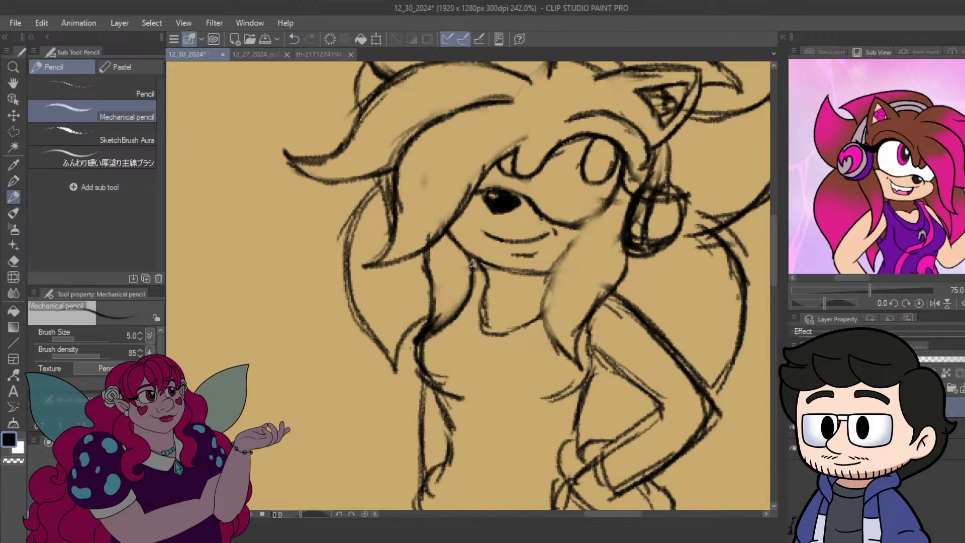
mouse_move(575, 327)
mouse_down()
mouse_move(587, 362)
mouse_move(549, 310)
mouse_move(569, 355)
mouse_move(550, 289)
mouse_move(573, 260)
mouse_up()
mouse_move(552, 294)
mouse_down()
mouse_move(593, 231)
mouse_move(579, 256)
mouse_move(592, 232)
mouse_up()
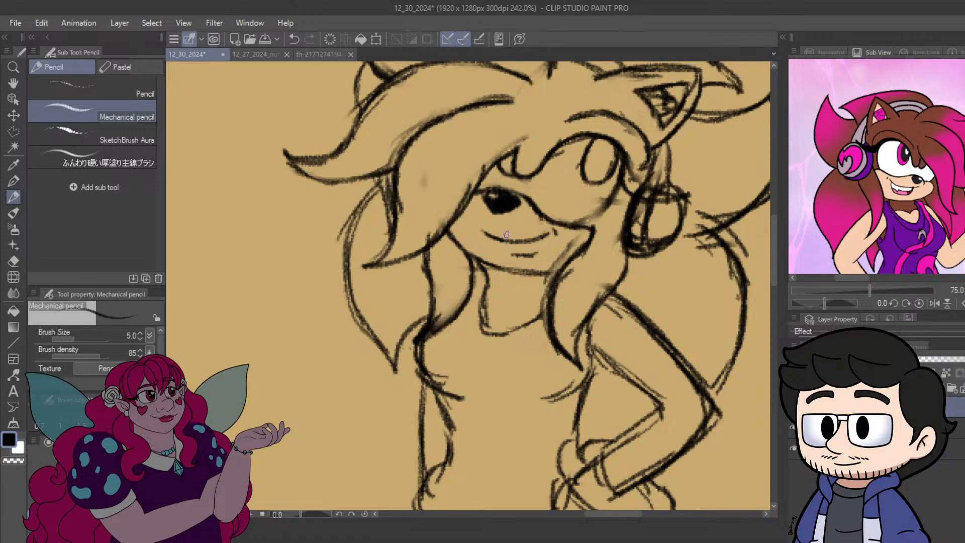
mouse_move(558, 264)
mouse_down()
mouse_move(578, 241)
mouse_move(572, 258)
mouse_up()
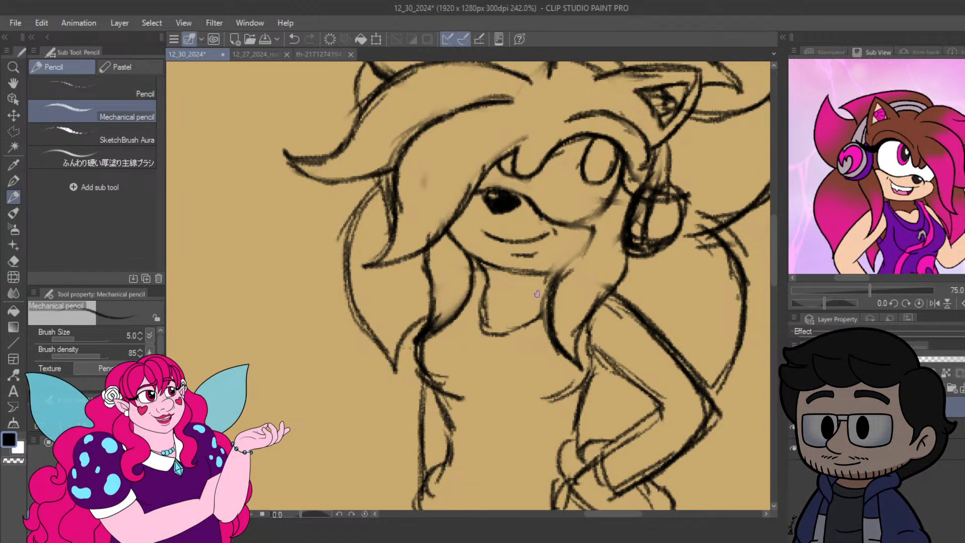
mouse_move(564, 275)
mouse_down()
mouse_move(594, 228)
mouse_move(536, 275)
mouse_move(561, 276)
mouse_up()
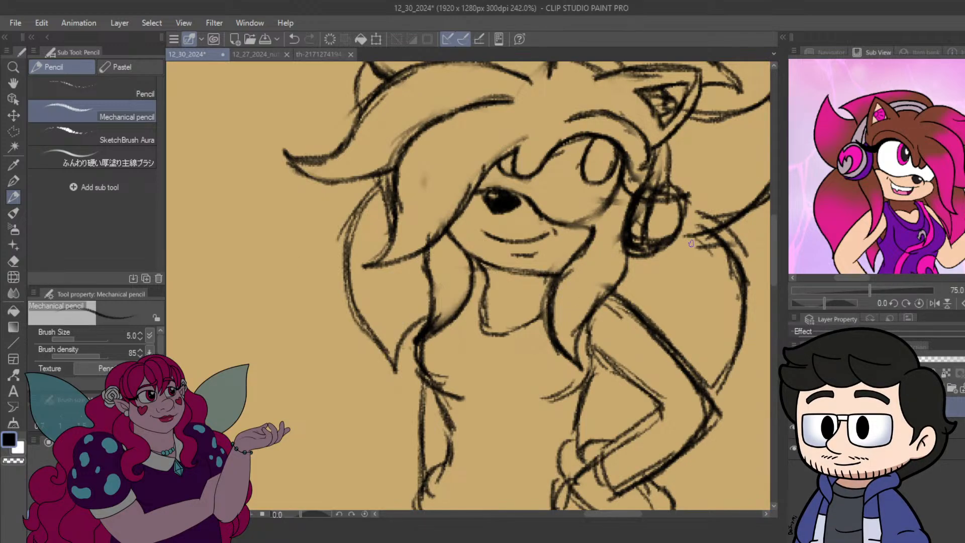
Add a notched chest-fur tuft inside the shirt's neckline and darken the lower curve of the near eye.
mouse_move(484, 288)
mouse_down()
mouse_move(505, 301)
mouse_move(548, 289)
mouse_up()
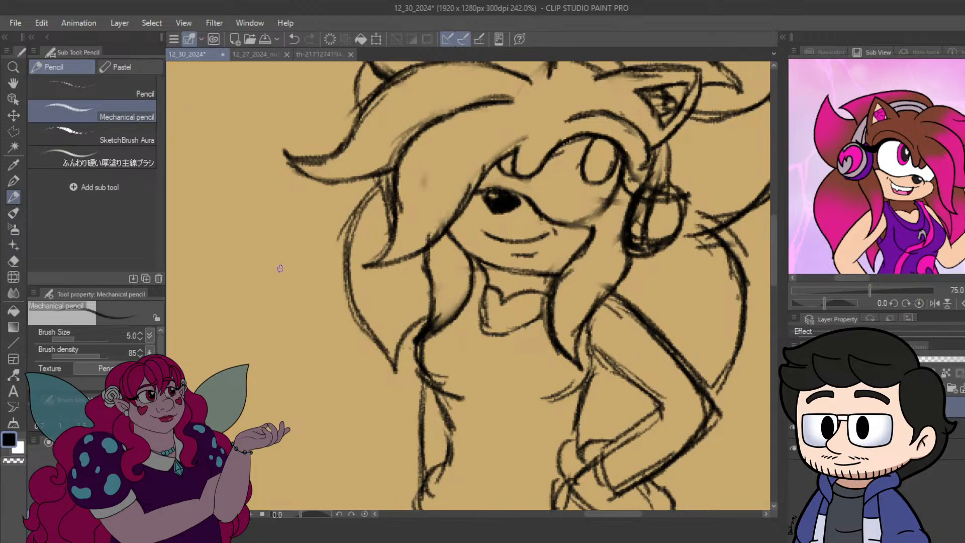
scroll(280, 268, down, 6)
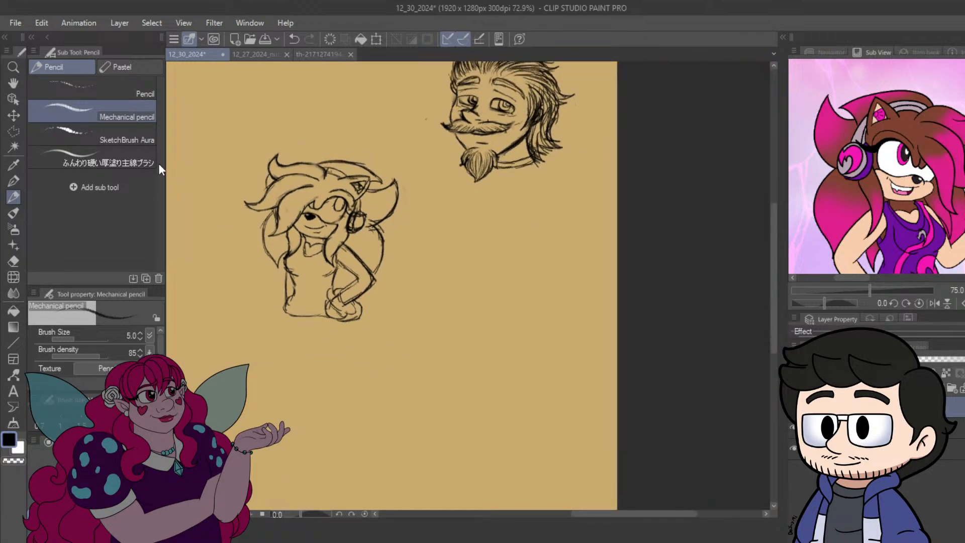
scroll(447, 259, up, 6)
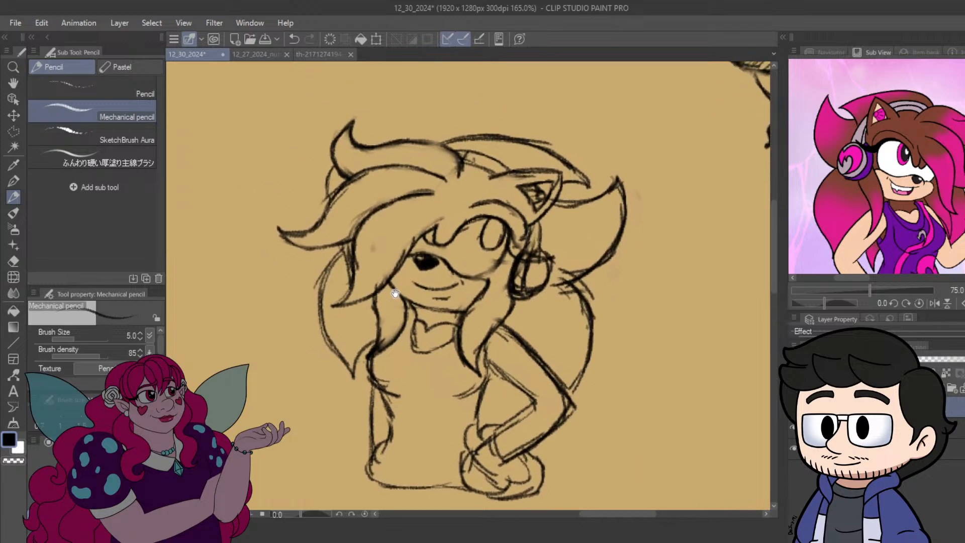
scroll(447, 259, up, 1)
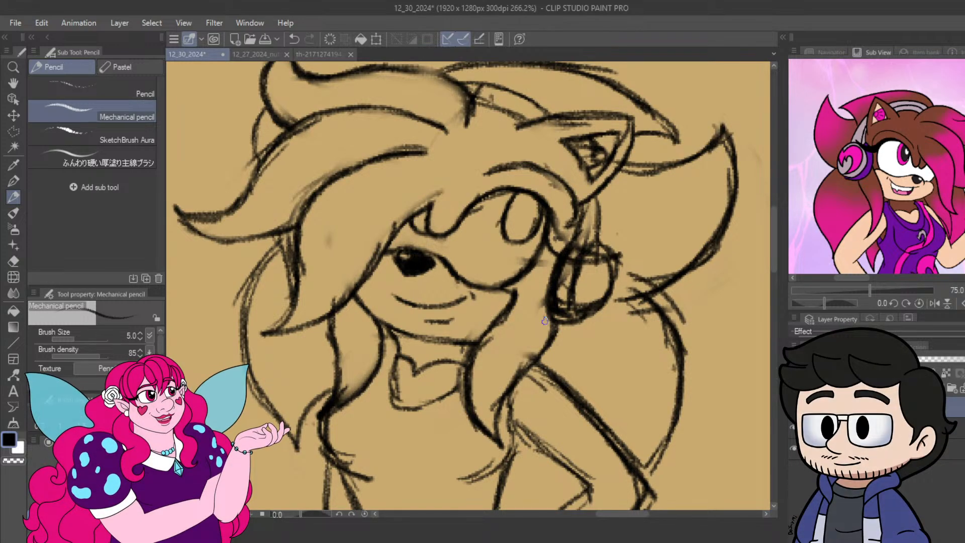
Review the hedgehog's head, hair and pose up close and at full-canvas scale beside the bearded man's head.
drag(385, 243, 439, 305)
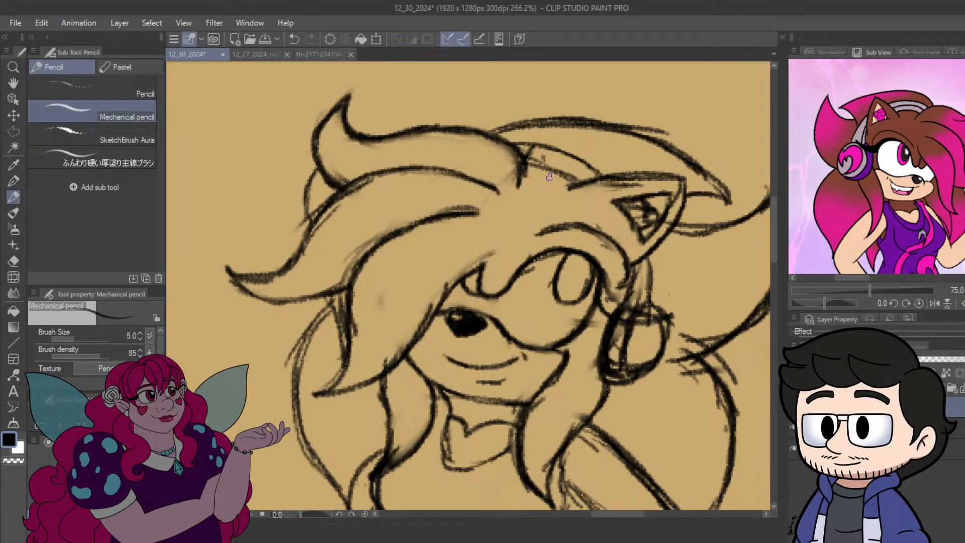
drag(750, 354, 656, 286)
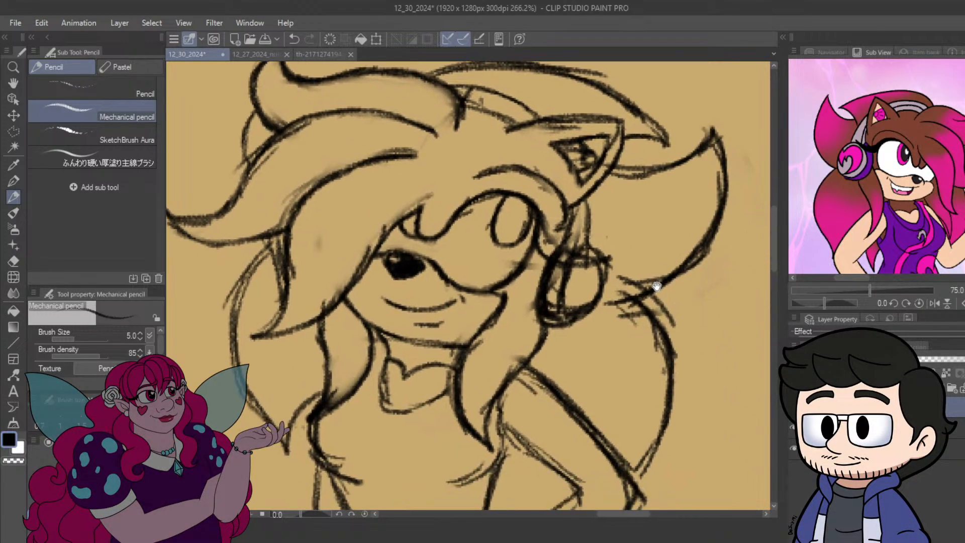
scroll(657, 286, down, 2)
scroll(618, 337, down, 2)
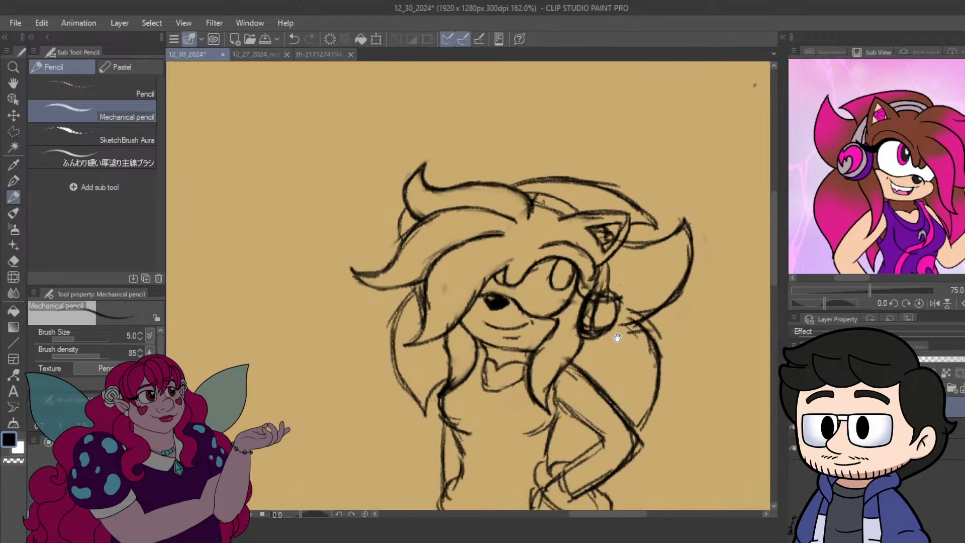
scroll(617, 338, down, 1)
scroll(615, 271, down, 1)
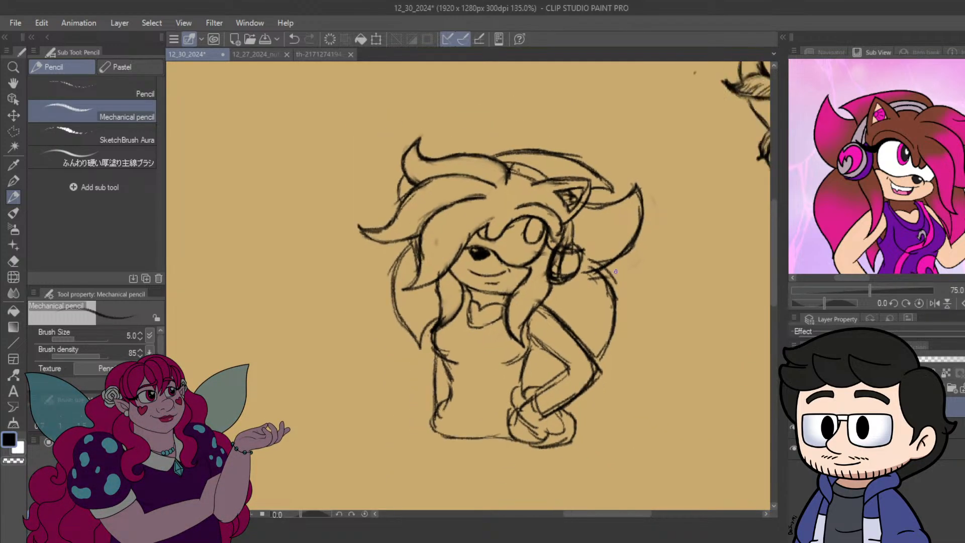
scroll(616, 271, down, 4)
scroll(634, 328, up, 1)
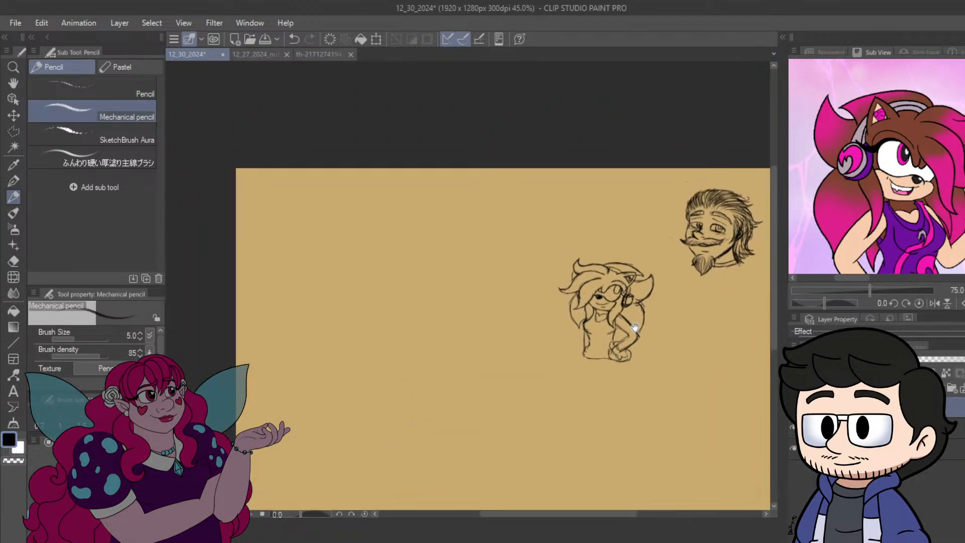
scroll(635, 328, up, 5)
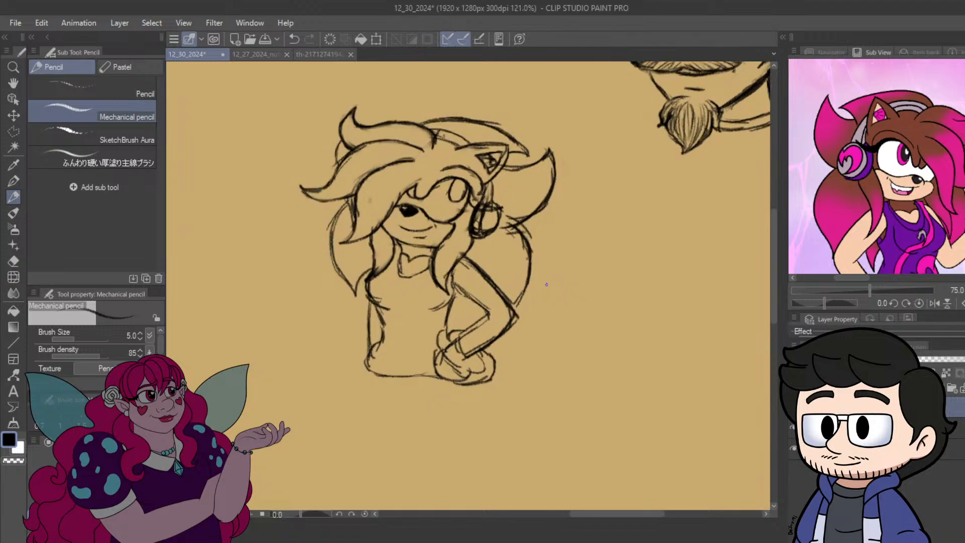
Enclose the whole hedgehog sketch in a polyline selection, move it up beside the bearded man's head, apply the transformation and deselect.
click(13, 132)
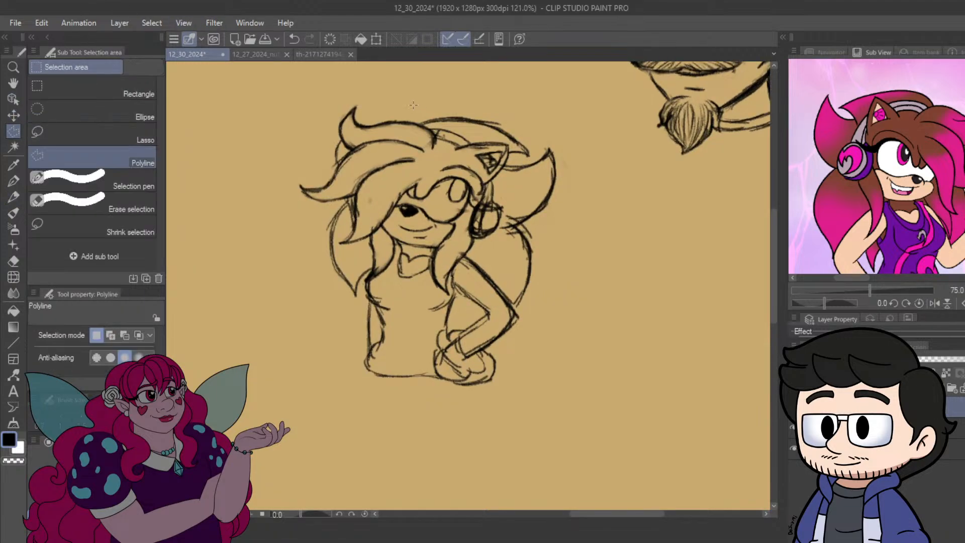
click(330, 99)
click(482, 93)
click(567, 133)
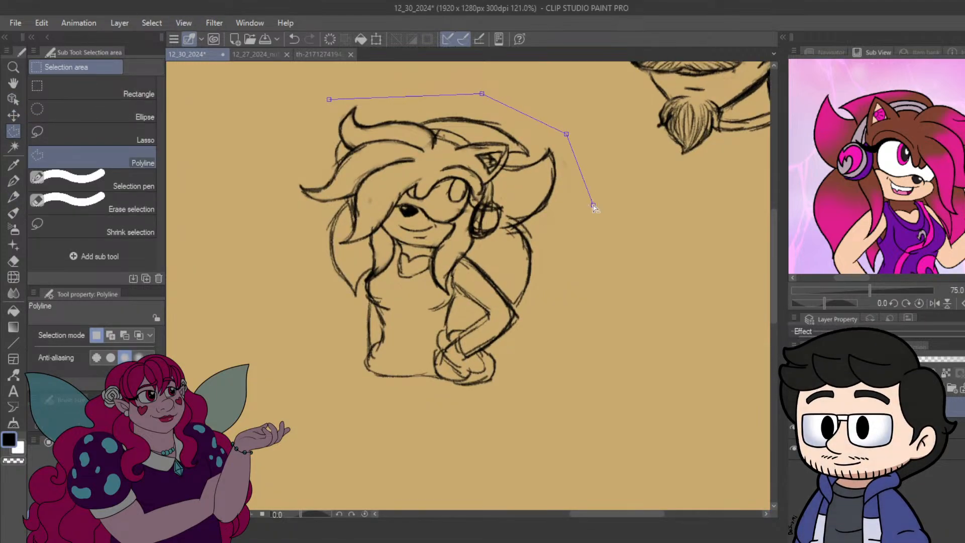
click(593, 205)
click(538, 391)
click(386, 403)
click(315, 338)
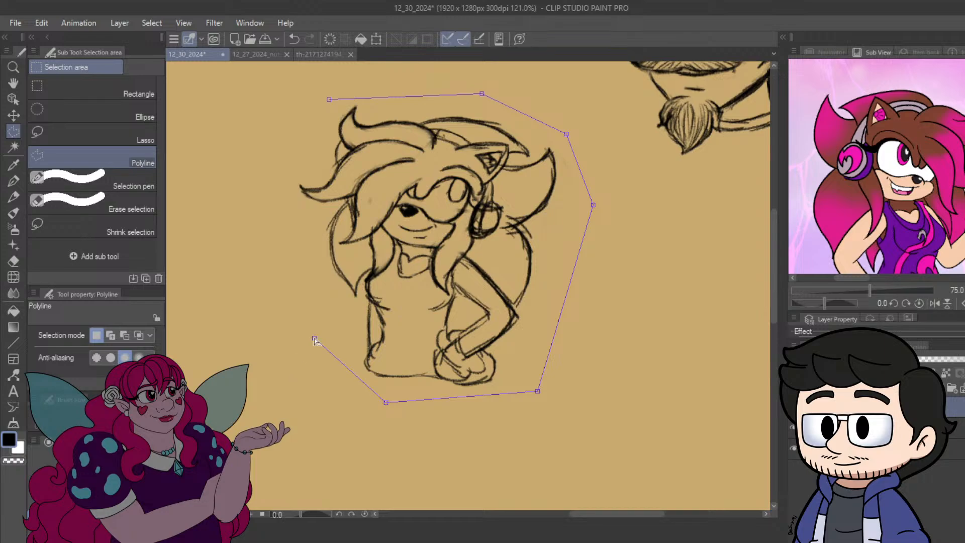
click(305, 229)
click(280, 153)
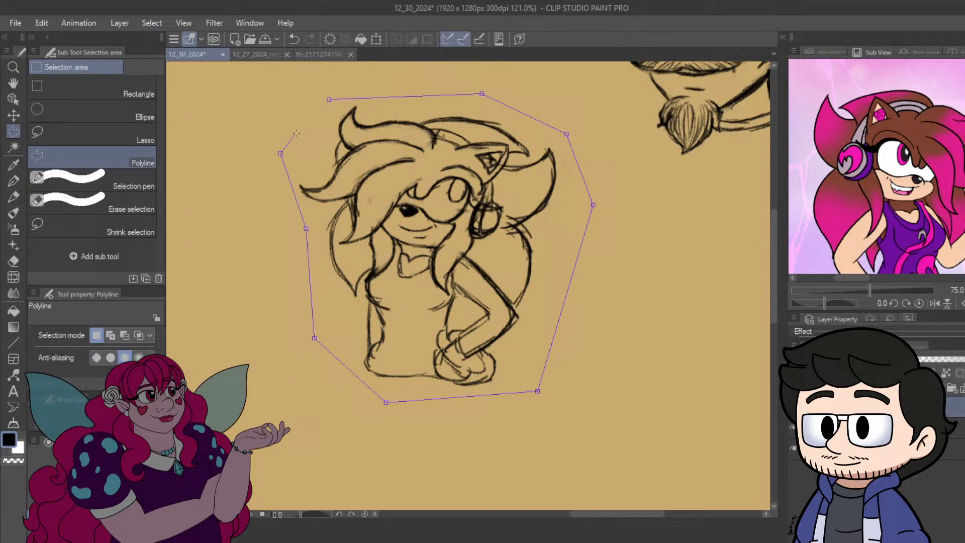
click(329, 99)
key(ctrl+t)
scroll(478, 102, down, 3)
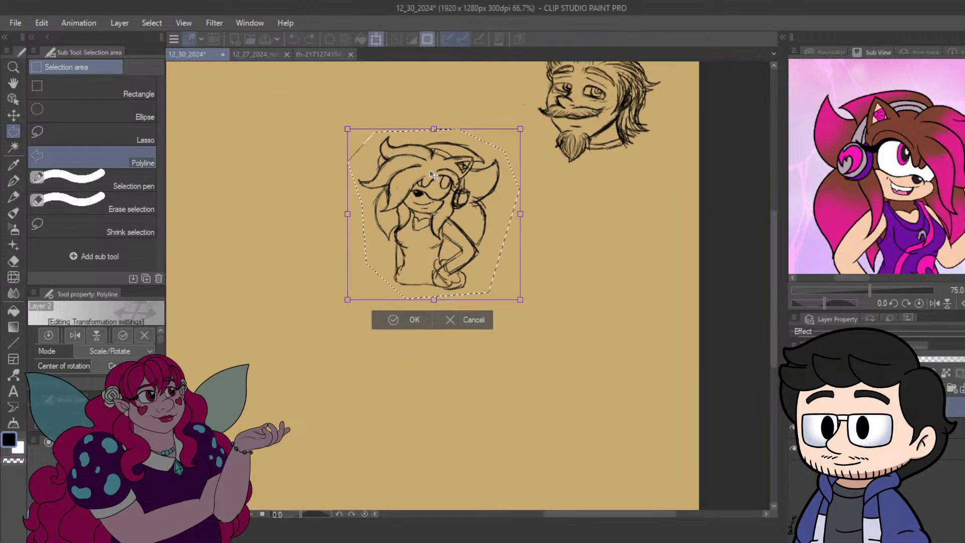
drag(478, 102, 490, 220)
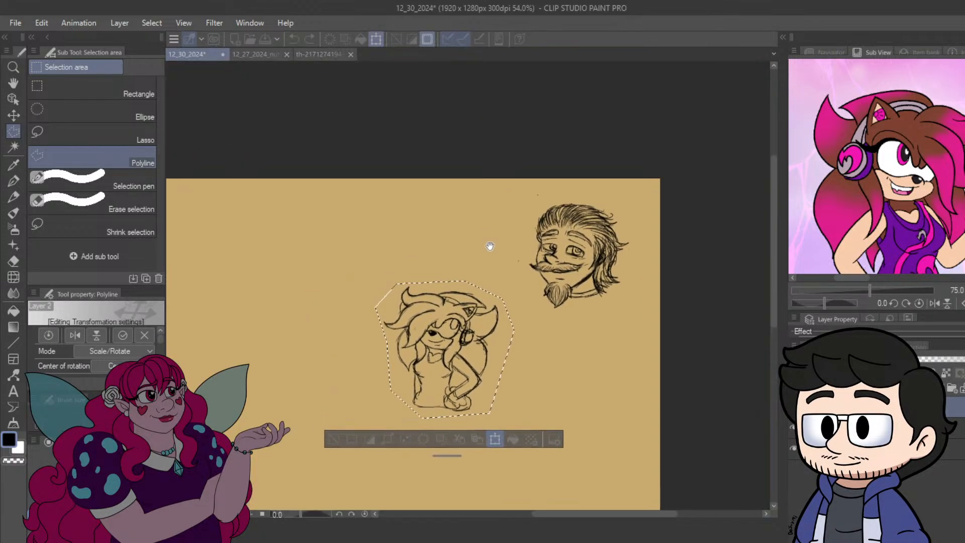
drag(470, 312, 488, 219)
click(444, 345)
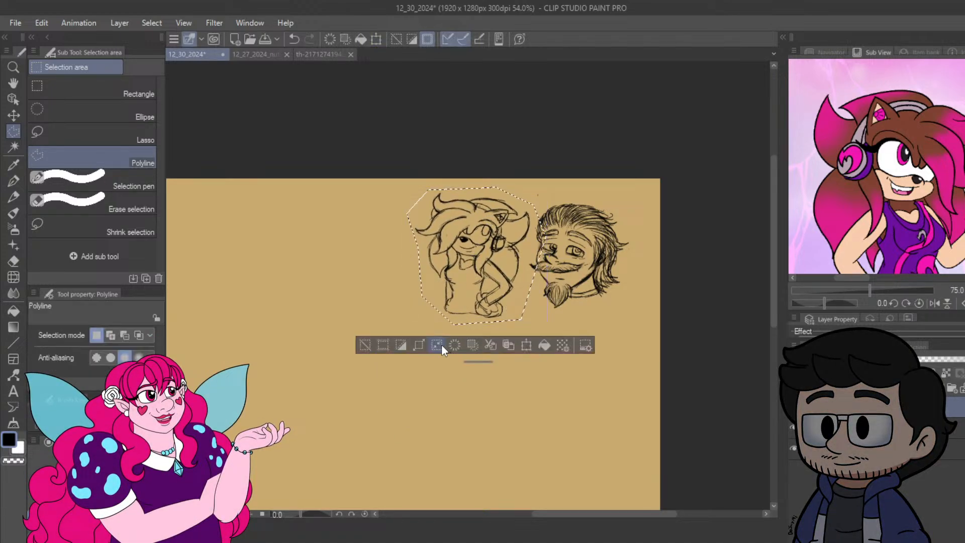
click(378, 350)
scroll(323, 424, up, 3)
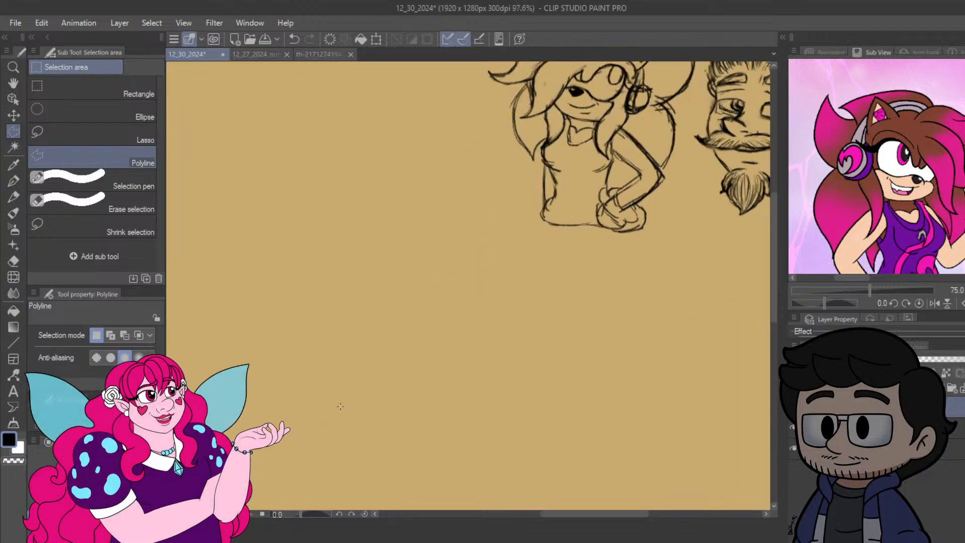
mouse_move(492, 356)
mouse_down()
mouse_move(427, 214)
mouse_move(360, 181)
mouse_up()
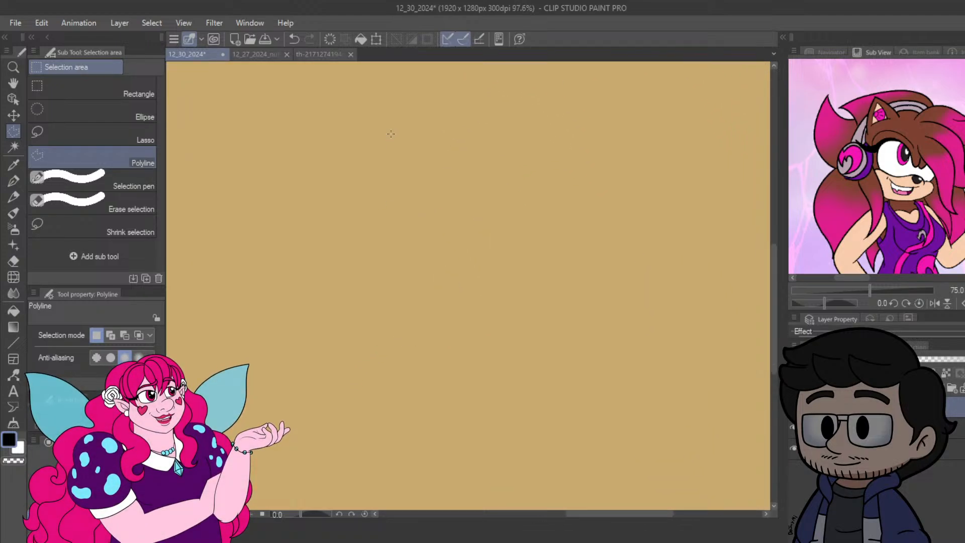
scroll(434, 150, up, 2)
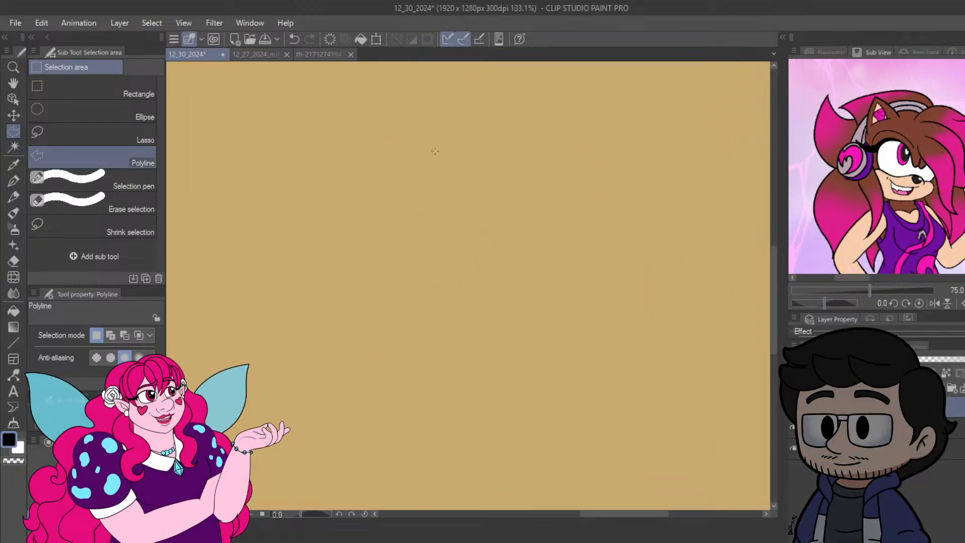
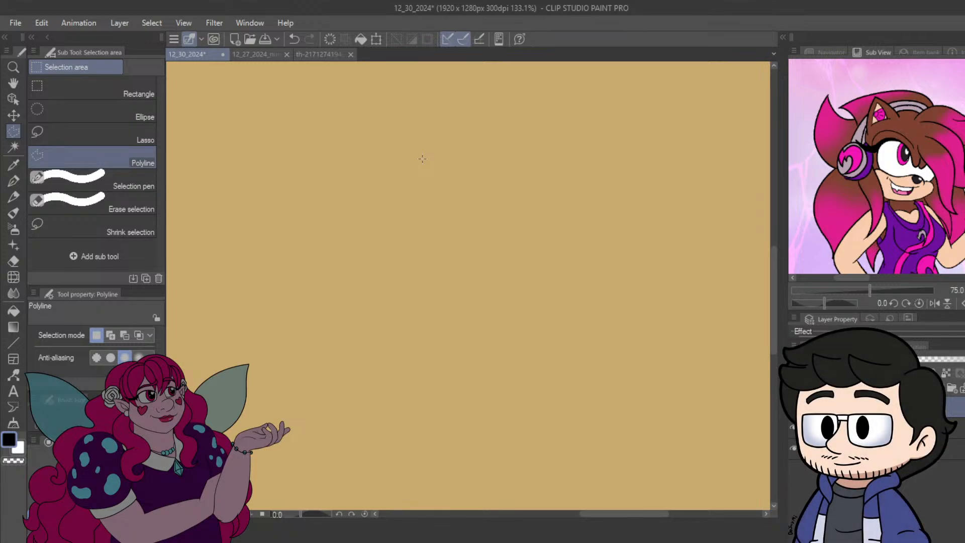
scroll(491, 157, down, 4)
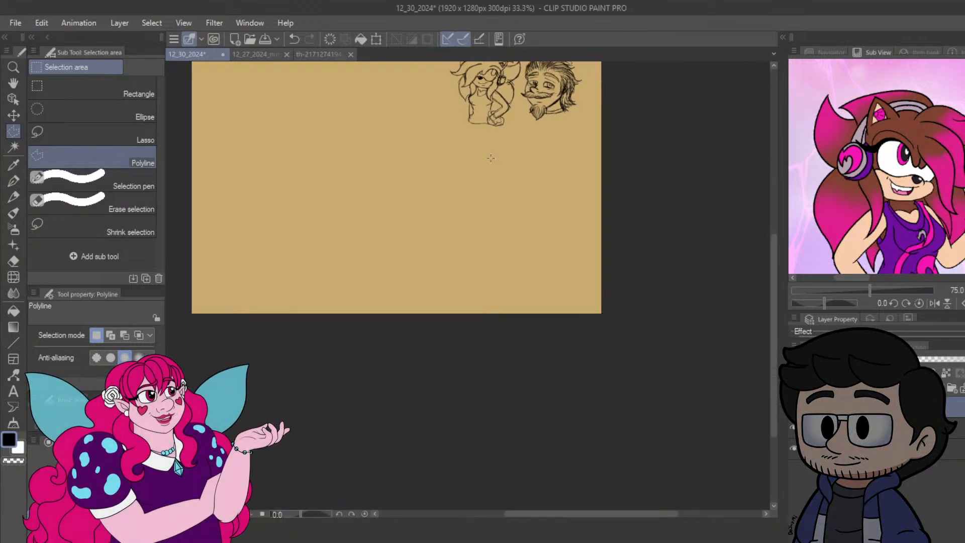
scroll(505, 140, up, 6)
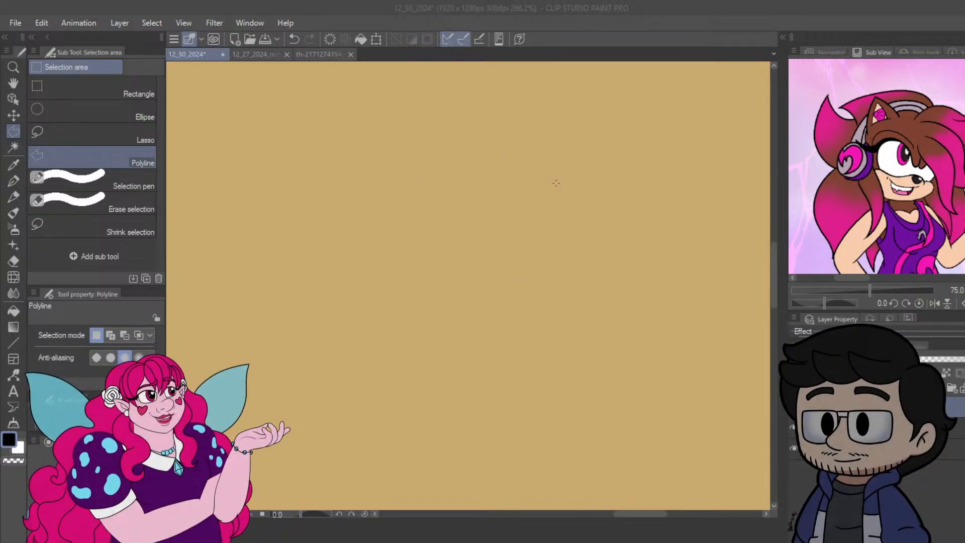
Switch the reference view to the purple character with green yarn hair and frame it on the face and body.
click(961, 304)
scroll(901, 142, up, 3)
scroll(901, 141, down, 3)
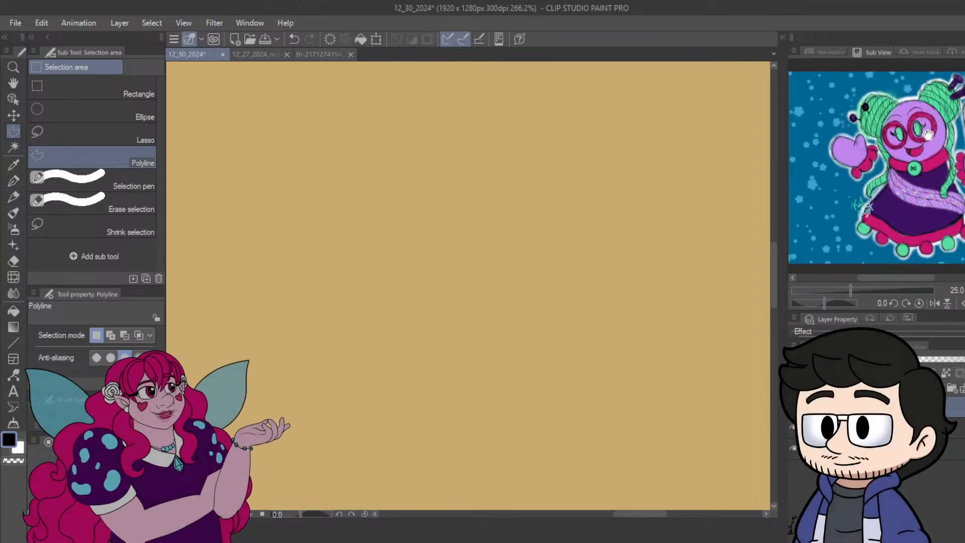
scroll(903, 140, up, 1)
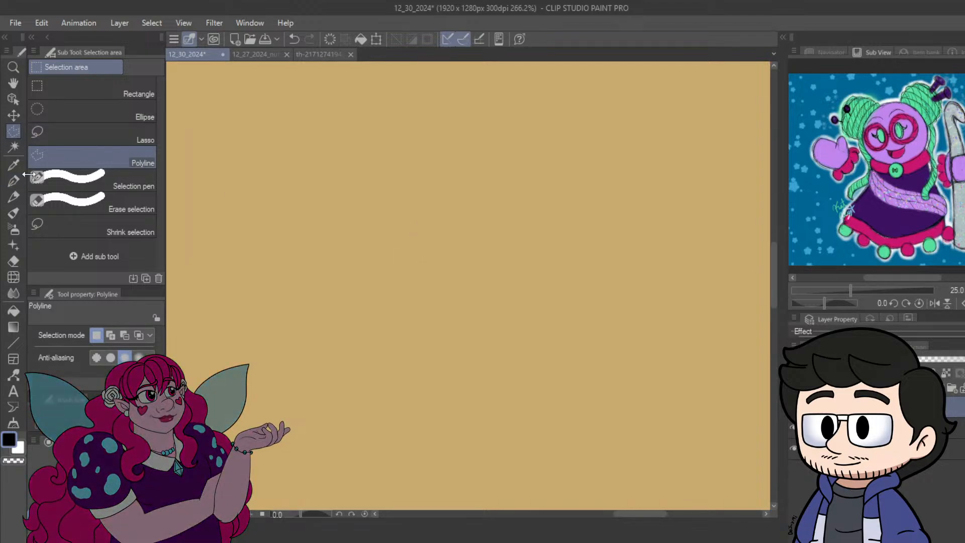
Sketch the left side and upper arc of a new head circle on the empty canvas with the Mechanical pencil.
click(13, 196)
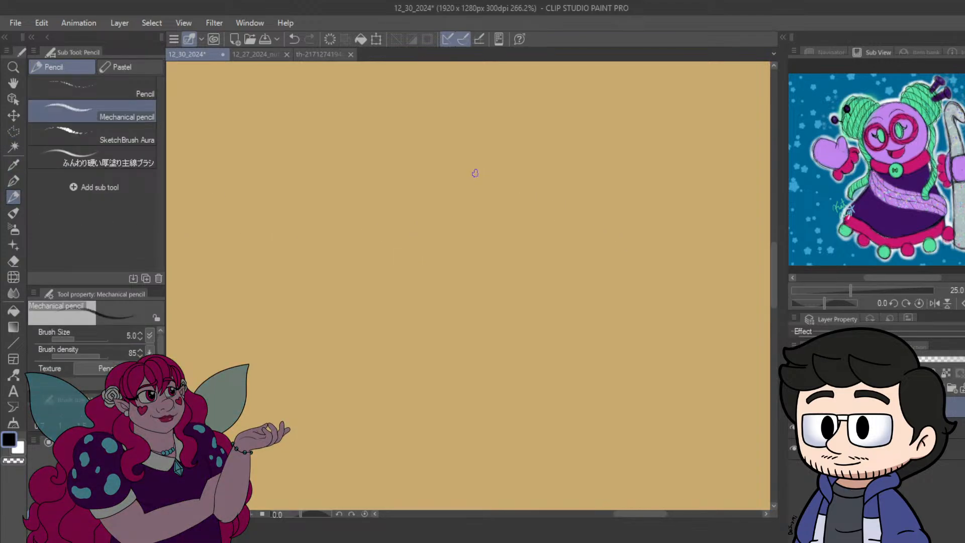
mouse_move(427, 244)
mouse_down()
mouse_move(409, 219)
mouse_move(428, 257)
mouse_move(404, 212)
mouse_move(418, 242)
mouse_move(409, 182)
mouse_move(445, 147)
mouse_up()
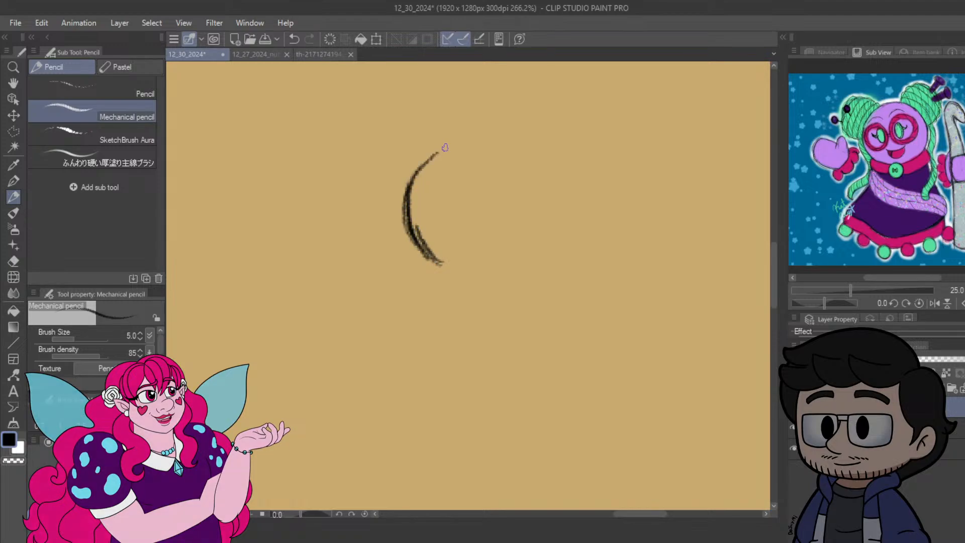
drag(401, 196, 465, 128)
drag(418, 171, 474, 127)
mouse_move(435, 154)
mouse_down()
mouse_move(516, 123)
mouse_move(563, 132)
mouse_move(594, 161)
mouse_move(613, 226)
mouse_up()
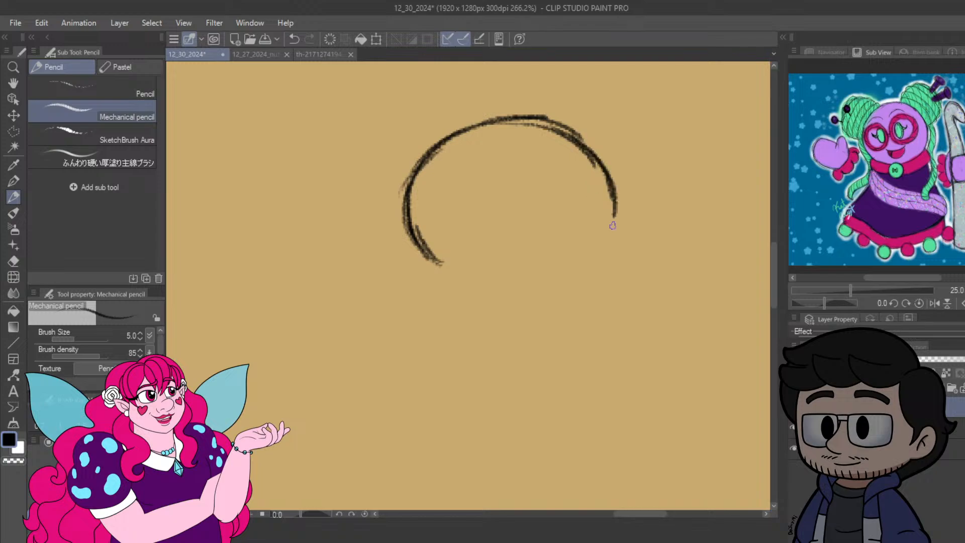
drag(406, 210, 447, 279)
mouse_move(407, 233)
mouse_down()
mouse_move(443, 285)
mouse_move(415, 253)
mouse_move(450, 288)
mouse_move(483, 301)
mouse_up()
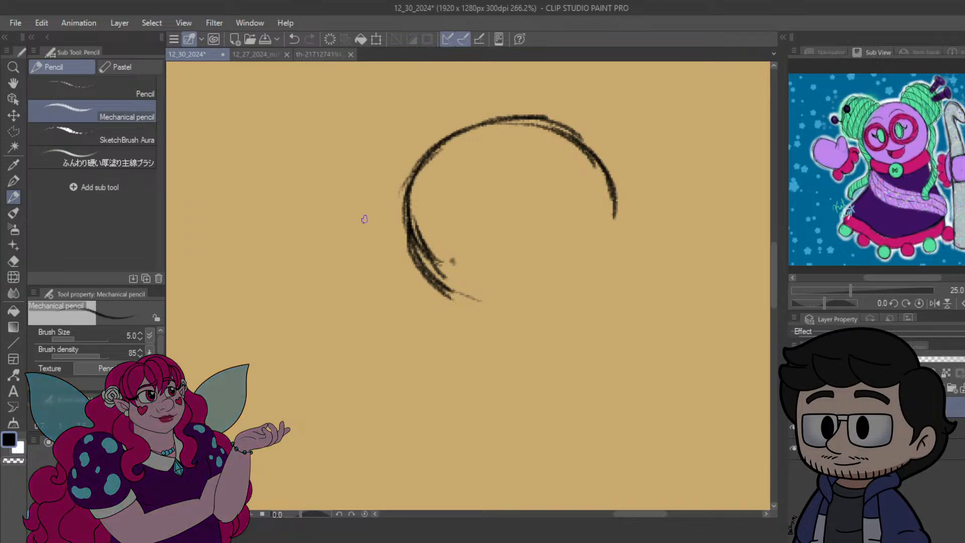
Close the head circle with layered strokes along its bottom and right side.
mouse_move(430, 291)
mouse_down()
mouse_move(494, 320)
mouse_move(577, 305)
mouse_up()
drag(491, 316, 590, 284)
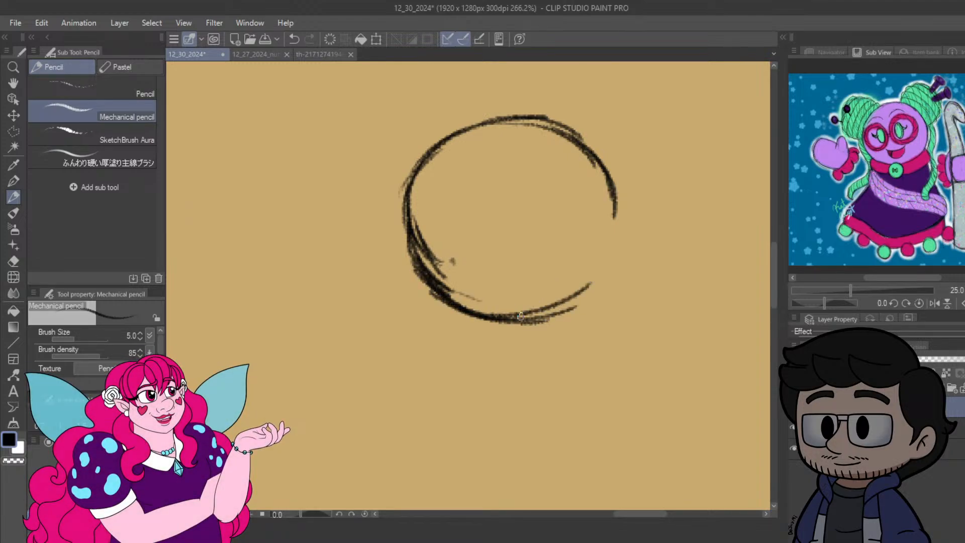
mouse_move(521, 317)
mouse_down()
mouse_move(582, 266)
mouse_move(585, 296)
mouse_move(585, 273)
mouse_move(609, 249)
mouse_up()
mouse_move(588, 294)
mouse_down()
mouse_move(613, 224)
mouse_move(599, 276)
mouse_move(615, 204)
mouse_up()
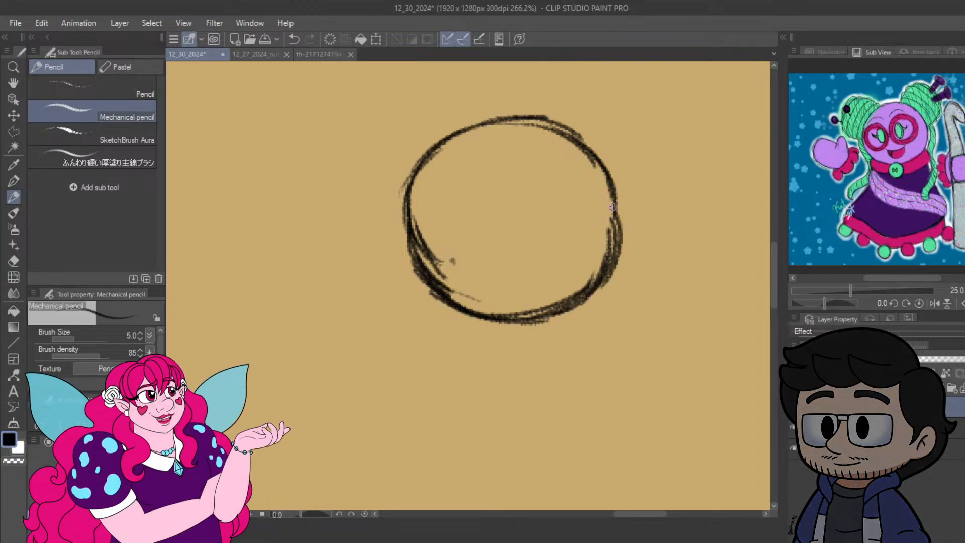
drag(614, 272, 619, 200)
drag(617, 251, 594, 168)
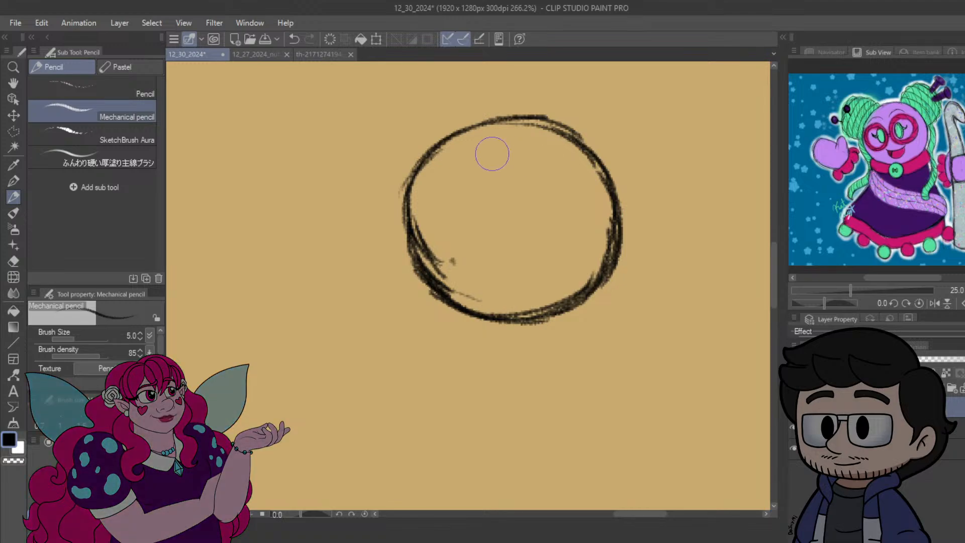
Erase the rough inner strokes of the head circle and redraw its left and lower-right edges with darker lines.
mouse_move(446, 231)
mouse_down()
mouse_move(425, 220)
mouse_move(470, 280)
mouse_move(448, 276)
mouse_move(474, 288)
mouse_move(422, 226)
mouse_move(427, 194)
mouse_up()
mouse_move(508, 301)
mouse_down()
mouse_move(573, 293)
mouse_move(595, 237)
mouse_move(594, 251)
mouse_move(582, 182)
mouse_up()
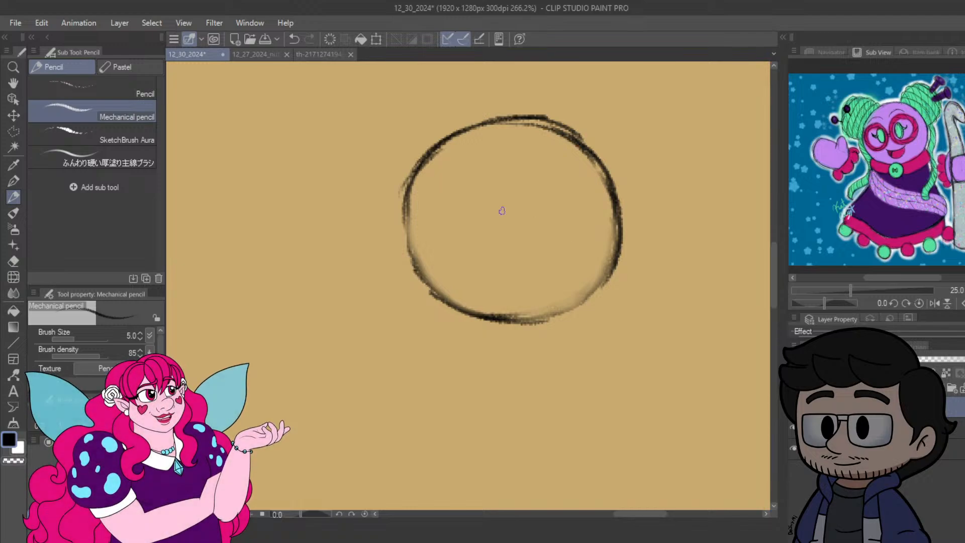
drag(408, 222, 413, 255)
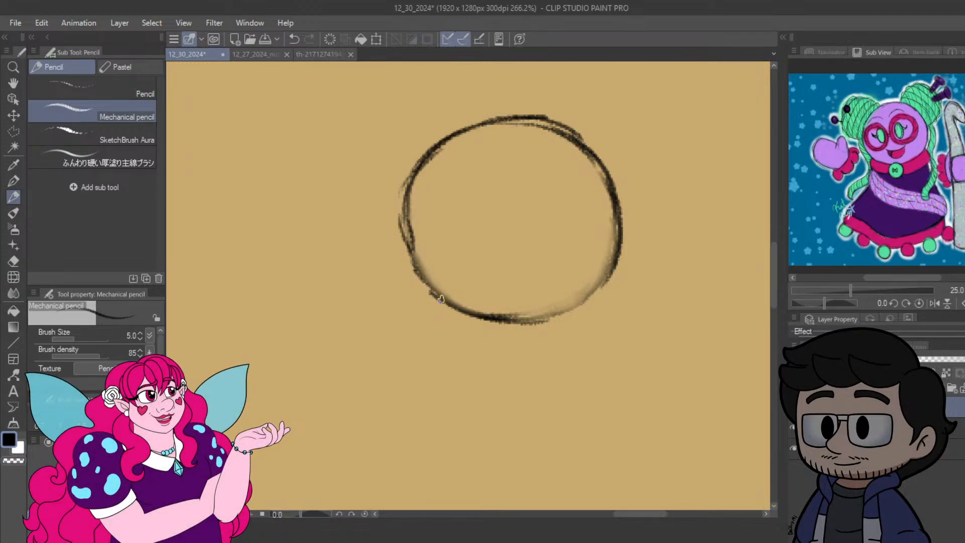
drag(430, 288, 402, 193)
drag(412, 242, 419, 172)
drag(405, 210, 419, 170)
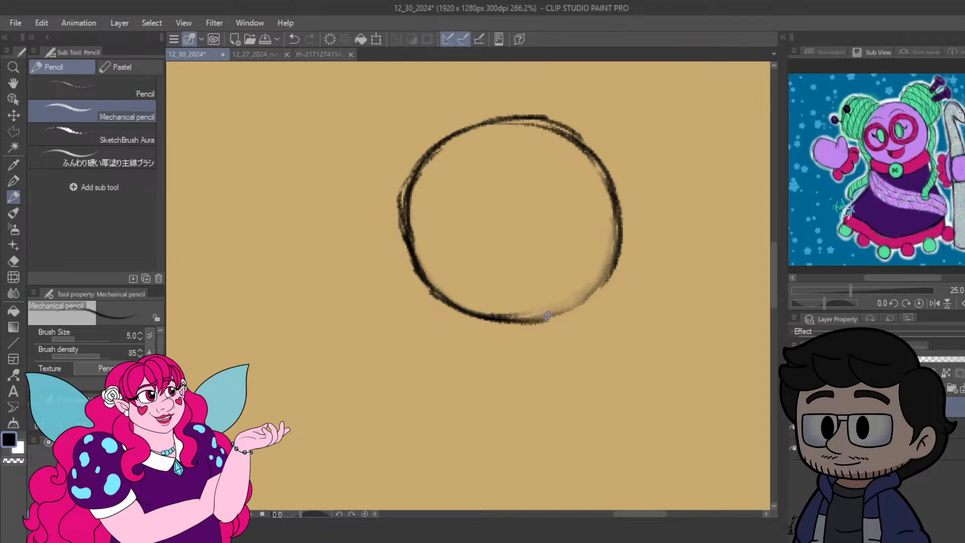
mouse_move(549, 310)
mouse_down()
mouse_move(606, 266)
mouse_move(611, 251)
mouse_up()
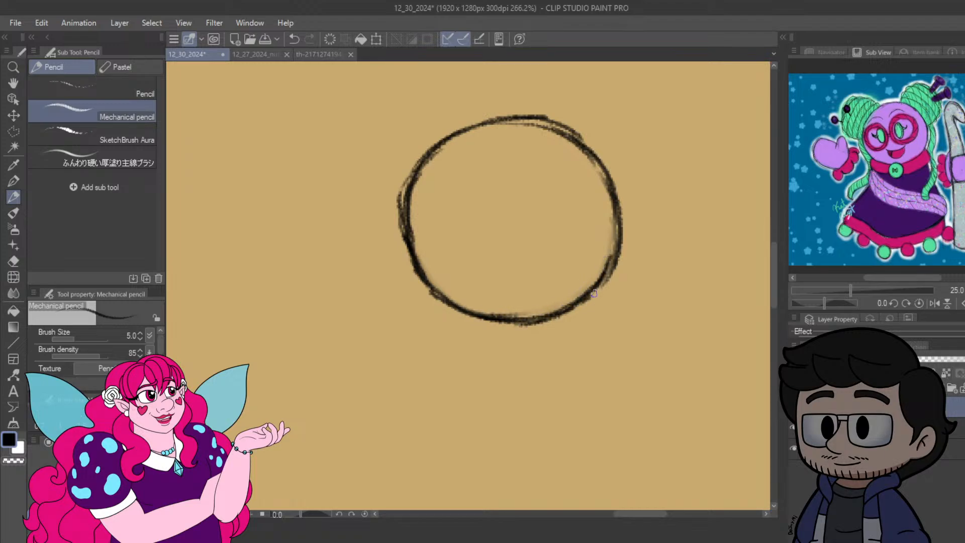
mouse_move(587, 297)
mouse_down()
mouse_move(617, 229)
mouse_move(614, 201)
mouse_up()
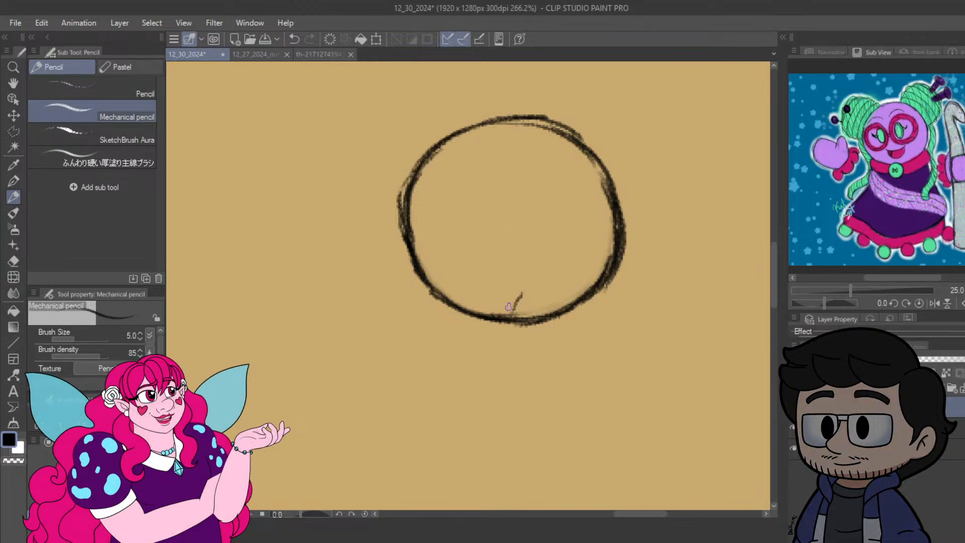
Draw a curved vertical centre line through the head circle, redoing its upper part so it bends toward the crown.
mouse_move(508, 307)
mouse_down()
mouse_move(549, 206)
mouse_move(561, 134)
mouse_up()
key(ctrl+z)
key(ctrl+z)
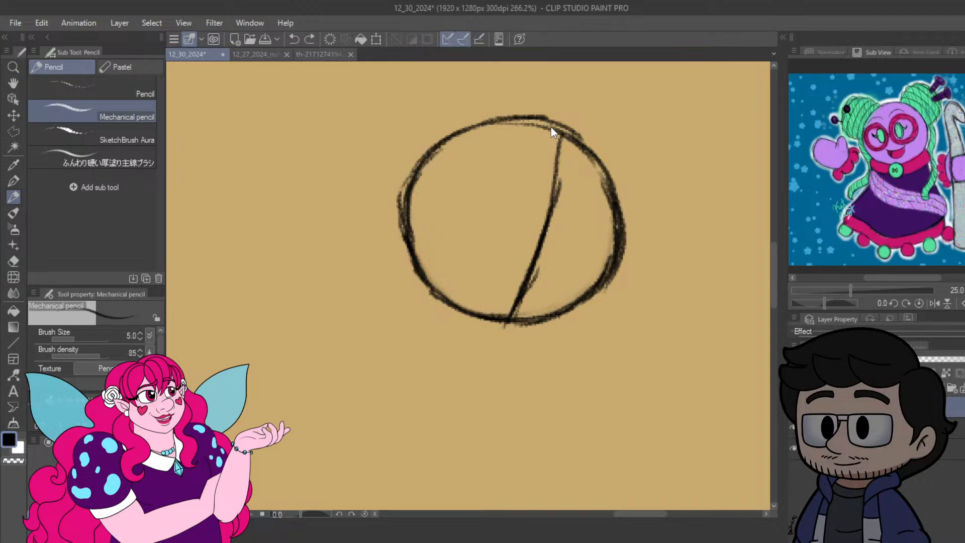
mouse_move(542, 132)
mouse_down()
mouse_move(553, 152)
mouse_move(544, 202)
mouse_move(554, 137)
mouse_move(544, 226)
mouse_up()
drag(555, 170, 545, 230)
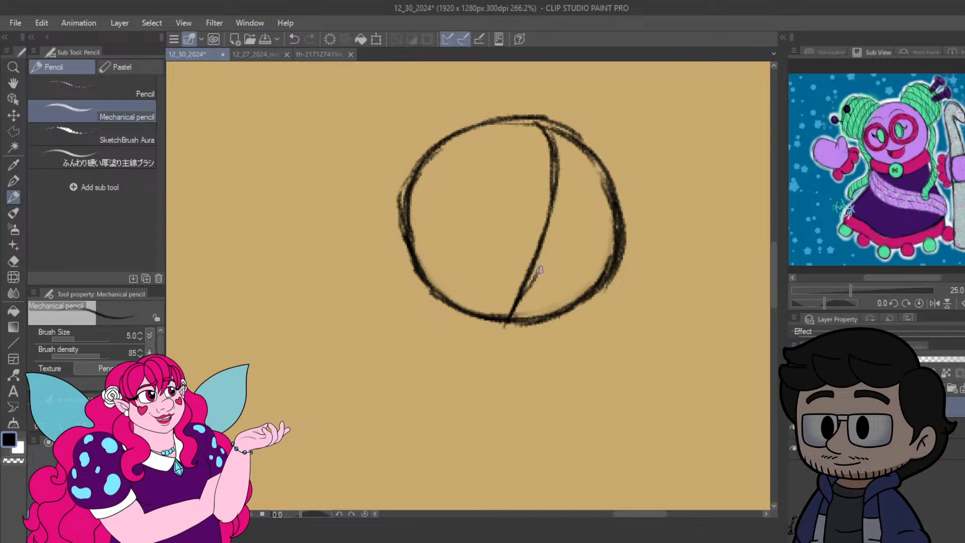
Erase and redraw the head circle's right edge, then add a curved horizontal eye guideline across the face.
drag(615, 281, 611, 232)
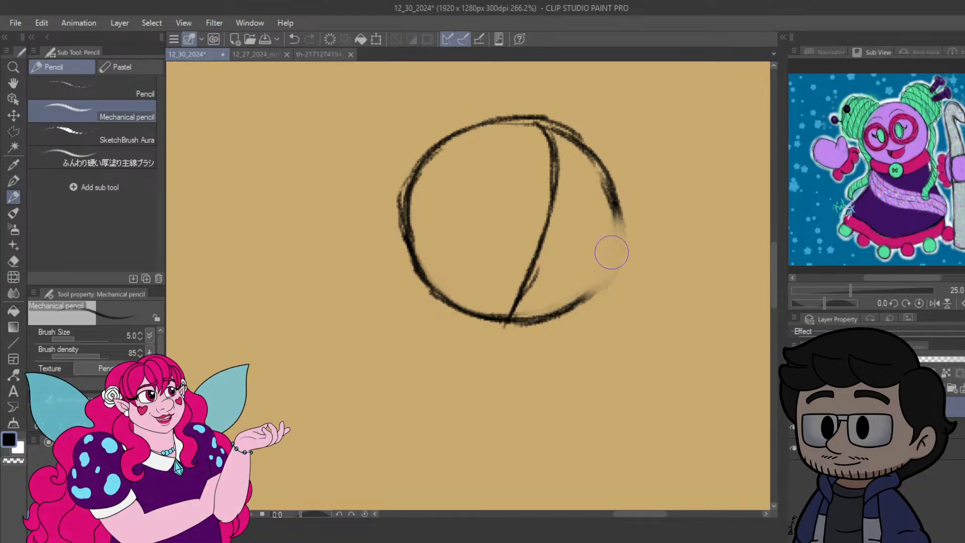
mouse_move(604, 185)
mouse_down()
mouse_move(575, 300)
mouse_move(607, 283)
mouse_move(617, 258)
mouse_move(578, 138)
mouse_up()
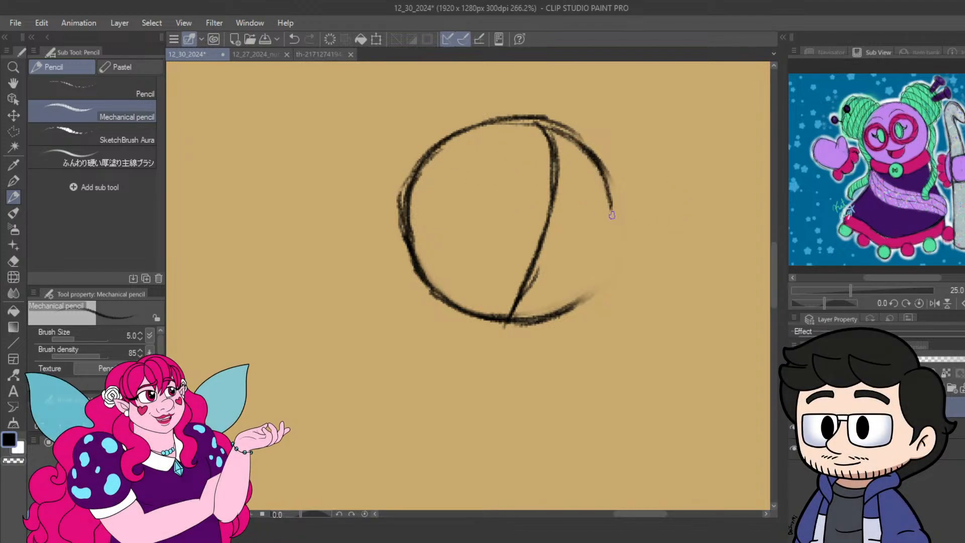
drag(594, 156, 612, 256)
drag(609, 182, 585, 286)
drag(621, 240, 583, 306)
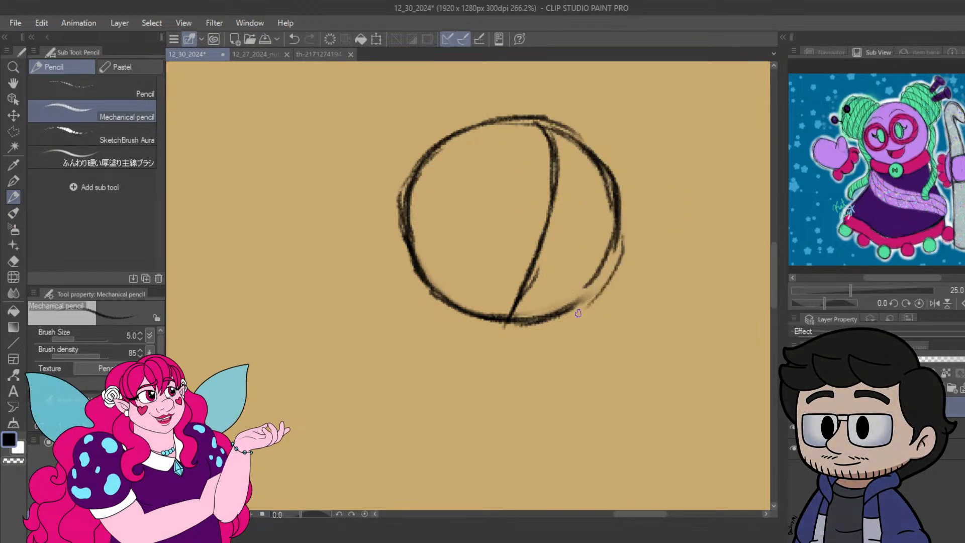
drag(610, 258, 562, 305)
drag(614, 234, 585, 293)
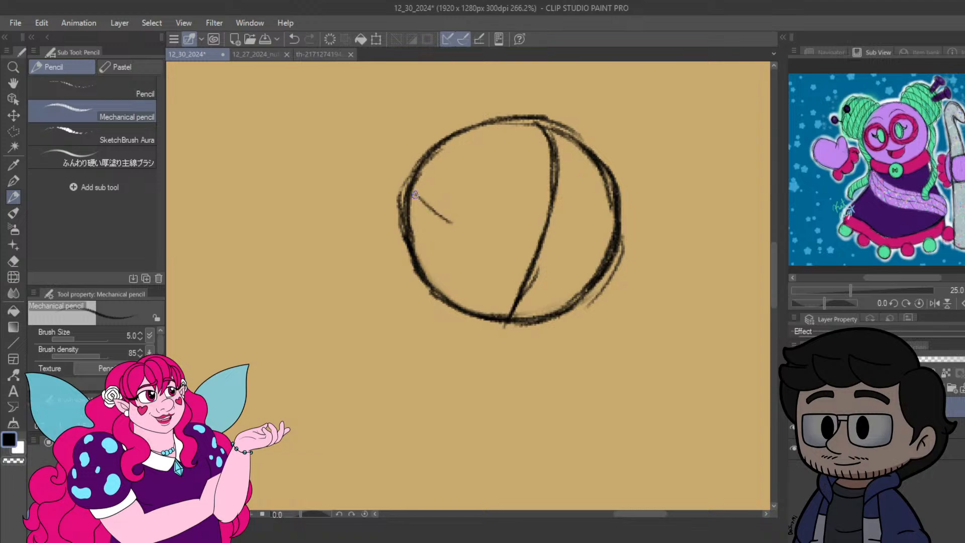
mouse_move(415, 195)
mouse_down()
mouse_move(517, 254)
mouse_move(598, 267)
mouse_up()
mouse_move(506, 250)
mouse_down()
mouse_move(603, 266)
mouse_move(619, 257)
mouse_up()
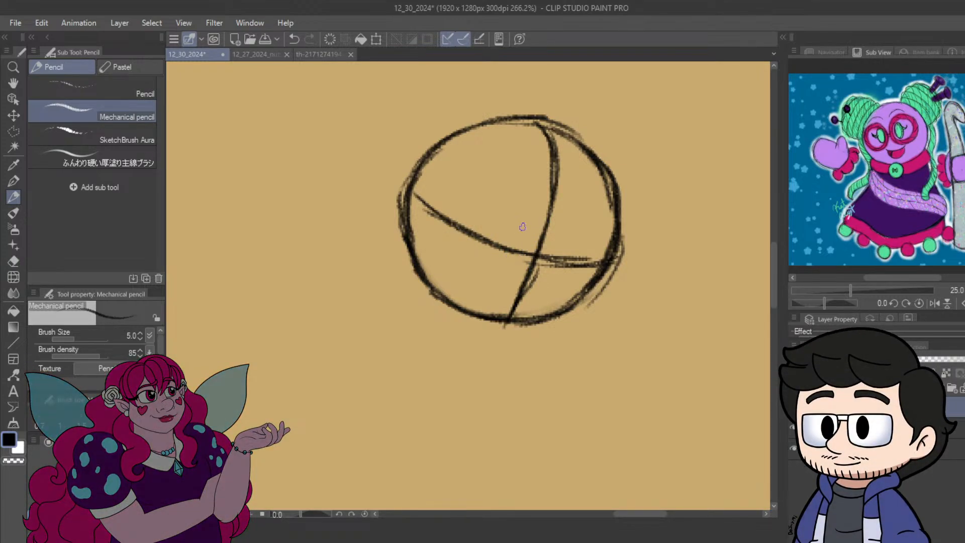
mouse_move(525, 232)
mouse_down()
mouse_move(517, 203)
mouse_move(525, 212)
mouse_move(499, 216)
mouse_move(523, 202)
mouse_move(503, 222)
mouse_move(510, 204)
mouse_move(516, 244)
mouse_up()
key(ctrl+z)
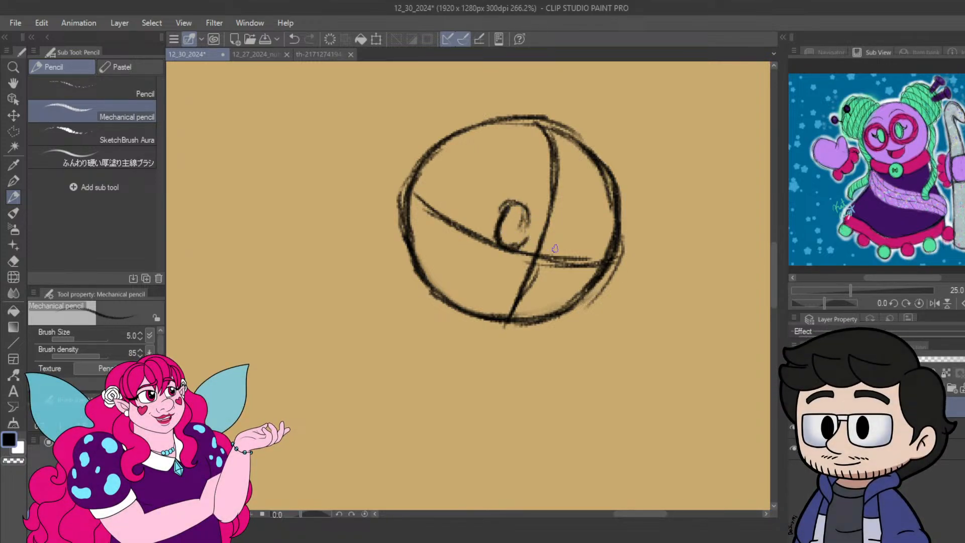
key(ctrl+z)
key(ctrl+z)
key(ctrl+z)
key(ctrl+z)
key(ctrl+z)
key(ctrl+z)
key(ctrl+z)
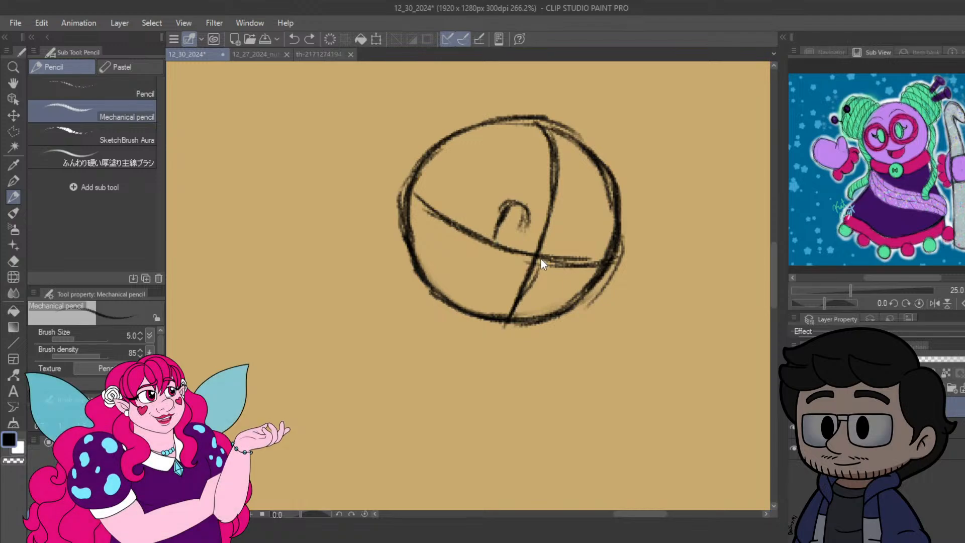
key(ctrl+z)
key(ctrl+z)
key(ctrl+z)
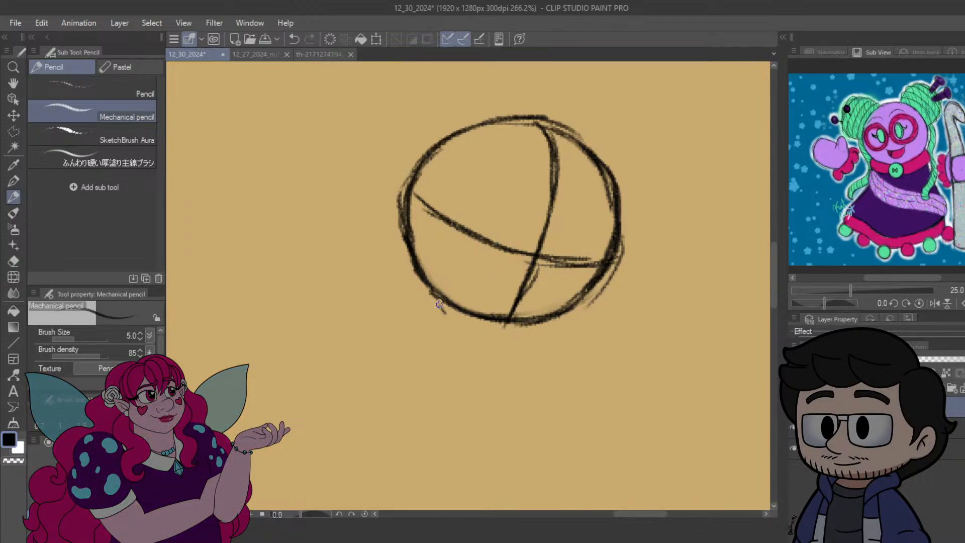
Mark the collar's left end beneath the head and erase the head's left and lower outline.
mouse_move(439, 304)
mouse_down()
mouse_move(433, 316)
mouse_move(423, 312)
mouse_move(435, 329)
mouse_up()
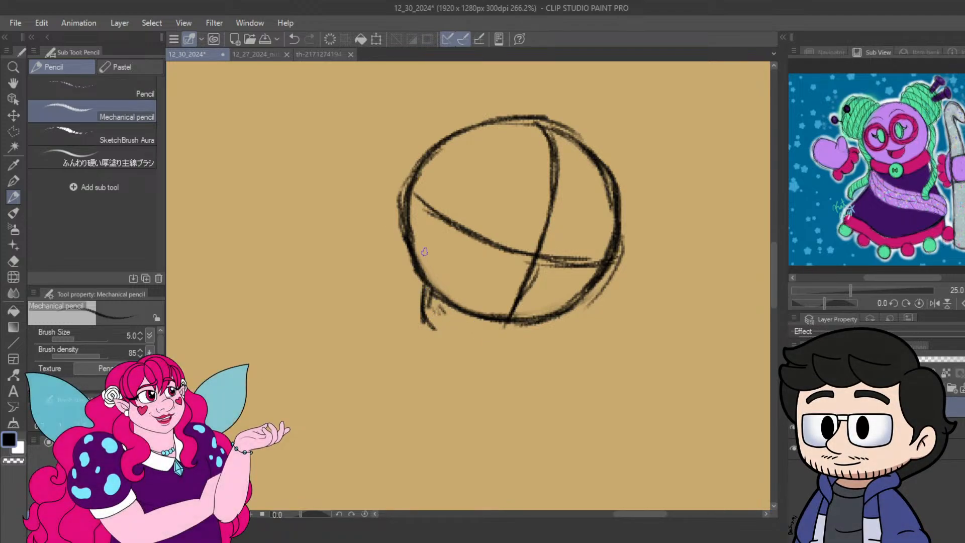
mouse_move(417, 241)
mouse_down()
mouse_move(409, 189)
mouse_move(416, 243)
mouse_move(467, 283)
mouse_move(538, 308)
mouse_move(573, 302)
mouse_up()
drag(425, 171, 413, 179)
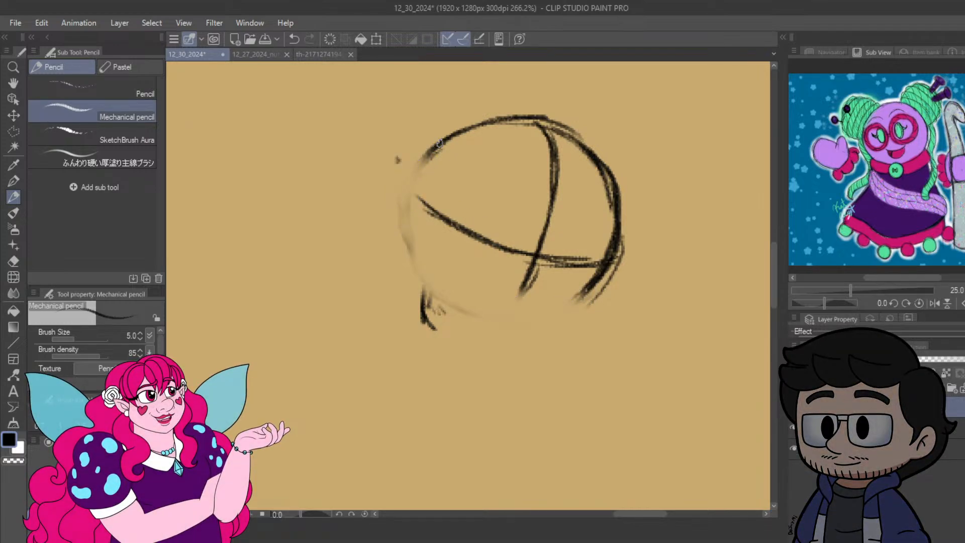
Redraw the head's left side and a lower, rounder bottom edge, and add a curved collar band beneath it.
mouse_move(428, 160)
mouse_down()
mouse_move(412, 185)
mouse_move(419, 252)
mouse_move(419, 193)
mouse_move(405, 209)
mouse_move(418, 260)
mouse_move(403, 225)
mouse_move(423, 281)
mouse_move(406, 271)
mouse_move(406, 255)
mouse_move(448, 304)
mouse_up()
drag(417, 272, 468, 313)
drag(430, 288, 473, 313)
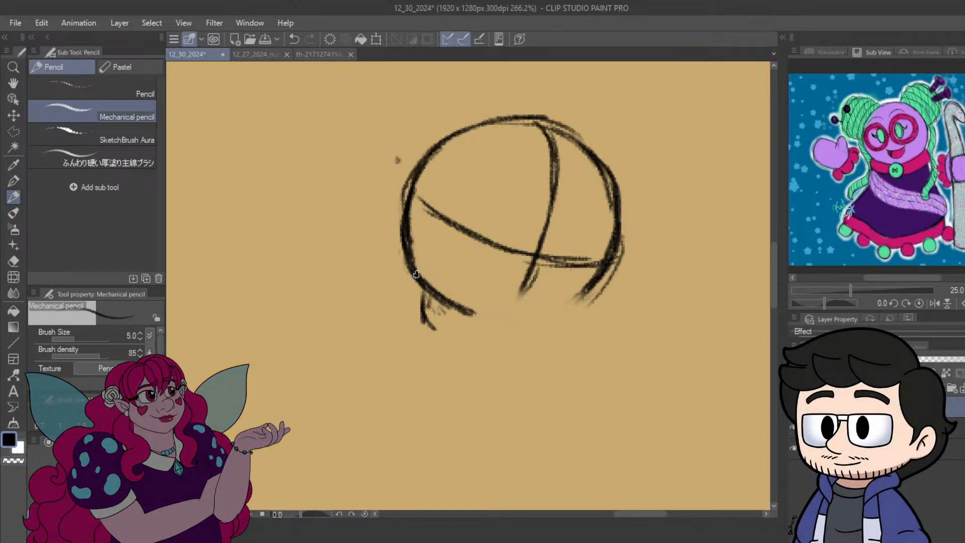
mouse_move(416, 274)
mouse_down()
mouse_move(480, 310)
mouse_move(485, 326)
mouse_up()
mouse_move(425, 290)
mouse_down()
mouse_move(495, 338)
mouse_move(578, 324)
mouse_up()
drag(523, 341, 596, 294)
drag(551, 336, 607, 272)
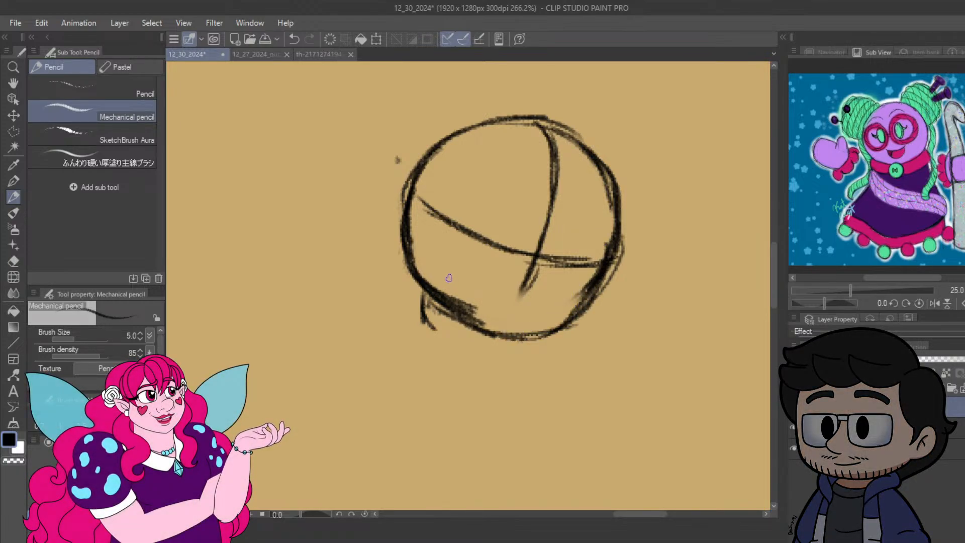
mouse_move(426, 291)
mouse_down()
mouse_move(454, 344)
mouse_move(514, 360)
mouse_move(561, 356)
mouse_move(569, 339)
mouse_move(557, 359)
mouse_move(579, 326)
mouse_move(582, 340)
mouse_move(571, 316)
mouse_move(580, 347)
mouse_up()
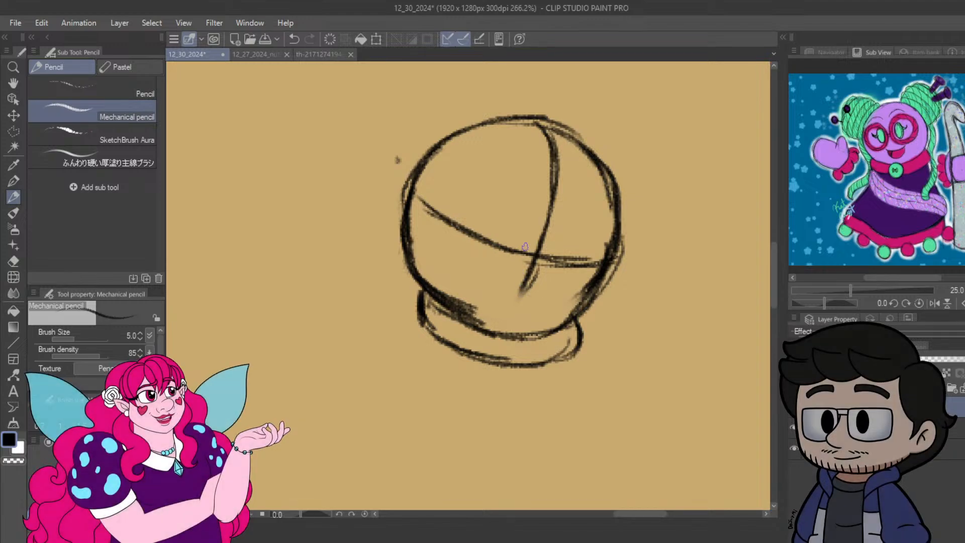
Pick up the canvas colour and paint out the heavy strokes along the head's lower left and lower right edges.
alt+click(370, 151)
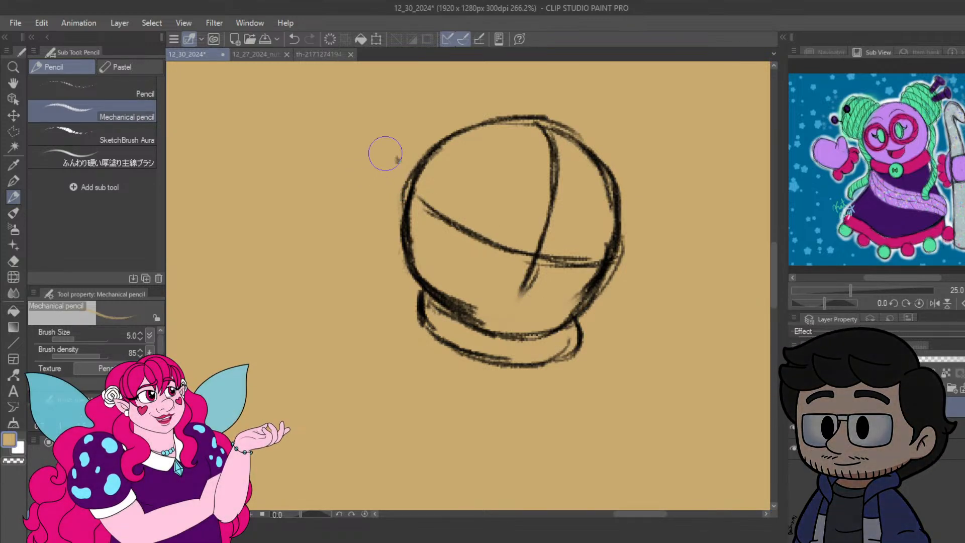
mouse_move(484, 307)
mouse_down()
mouse_move(434, 277)
mouse_move(483, 306)
mouse_up()
drag(571, 304, 588, 276)
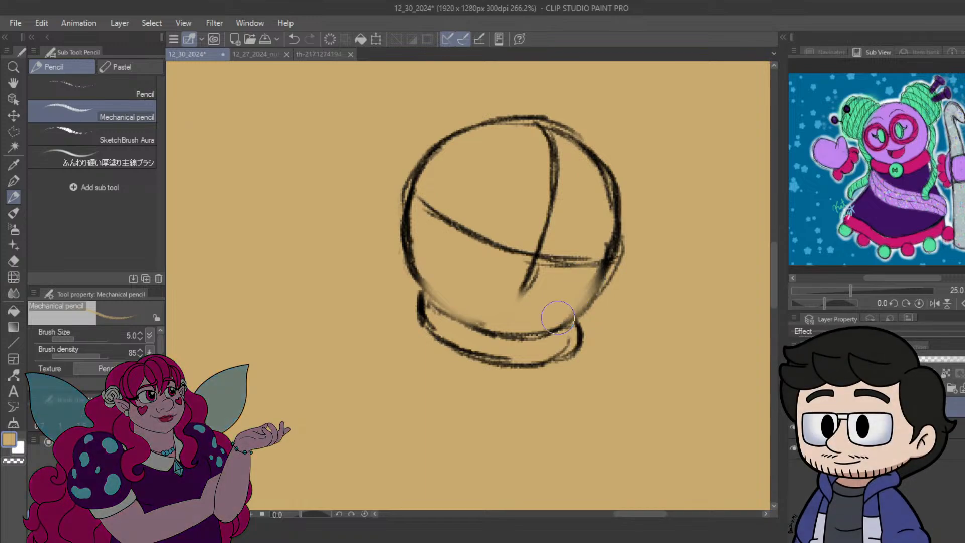
drag(556, 314, 599, 221)
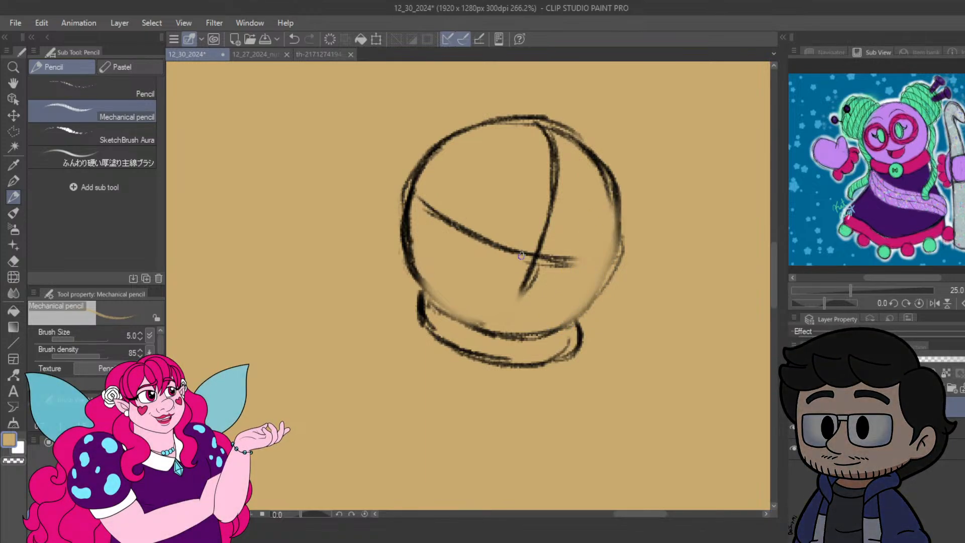
drag(569, 324, 594, 297)
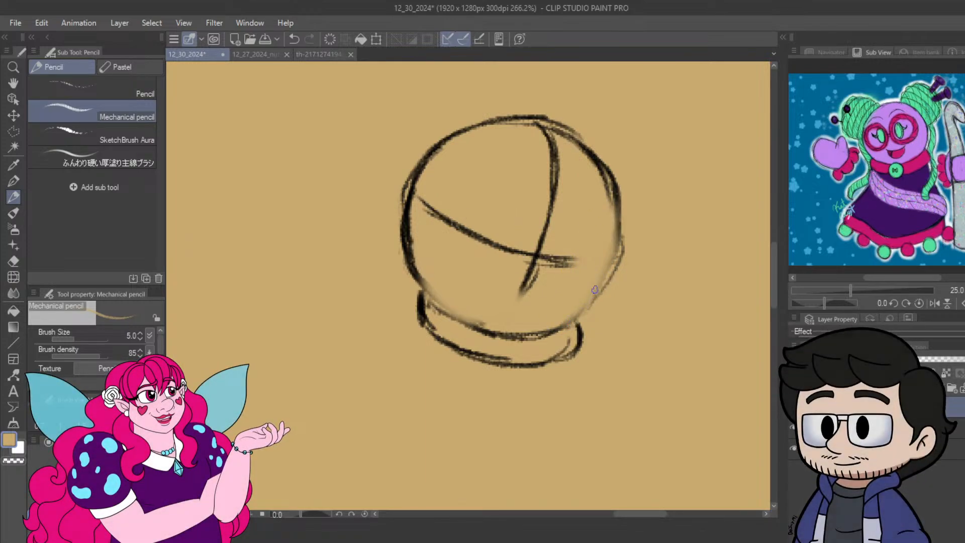
Redraw the head's lower right curve in black and reinforce its left side down to the collar.
click(75, 503)
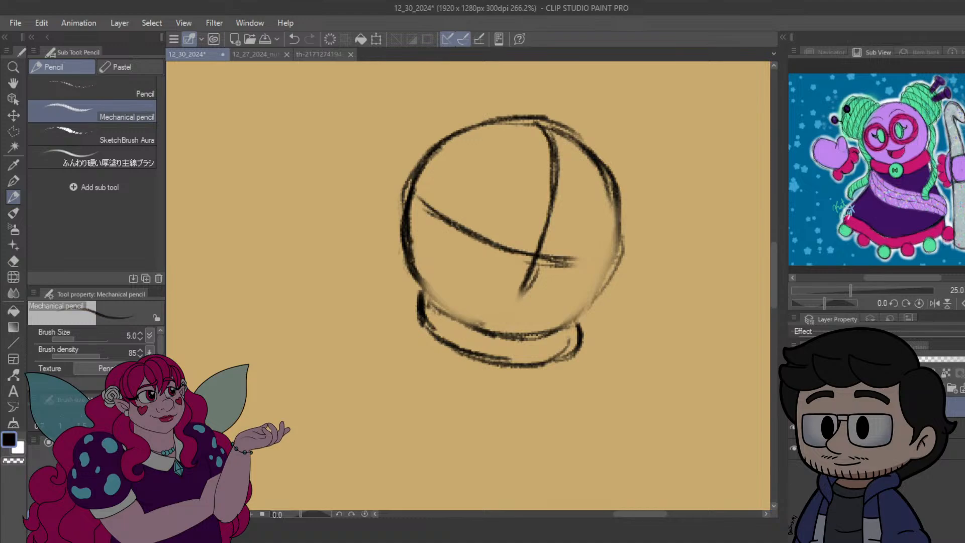
mouse_move(559, 329)
mouse_down()
mouse_move(588, 310)
mouse_move(607, 265)
mouse_up()
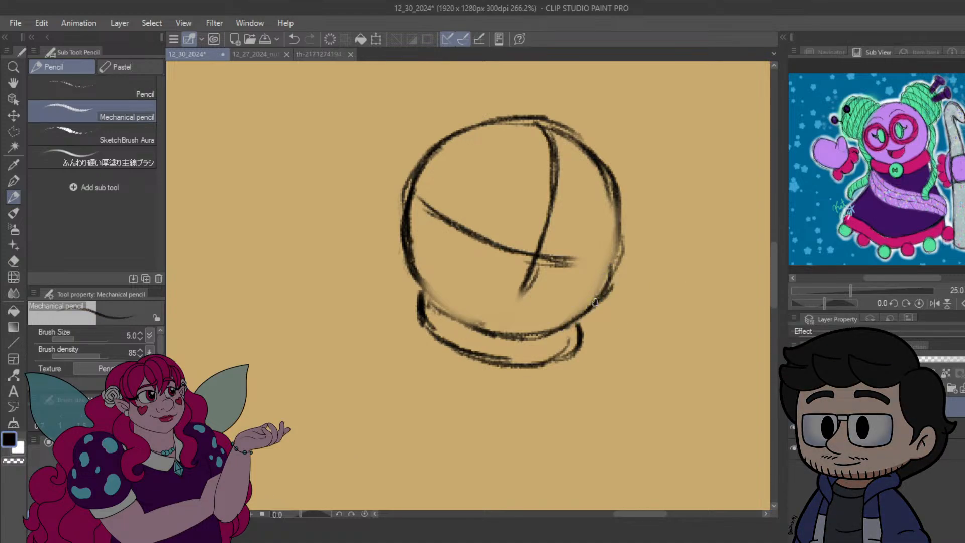
mouse_move(594, 303)
mouse_down()
mouse_move(617, 240)
mouse_move(600, 302)
mouse_move(606, 219)
mouse_up()
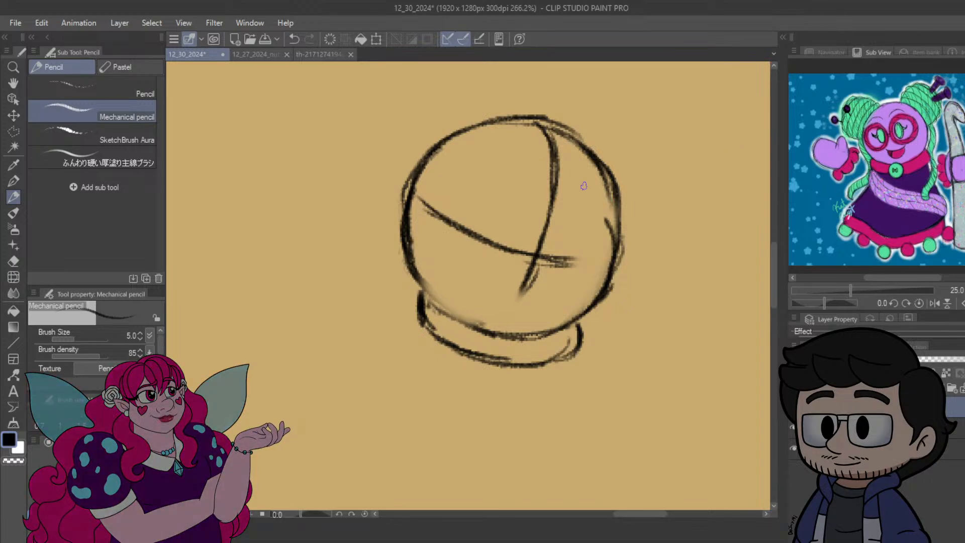
drag(476, 132, 440, 166)
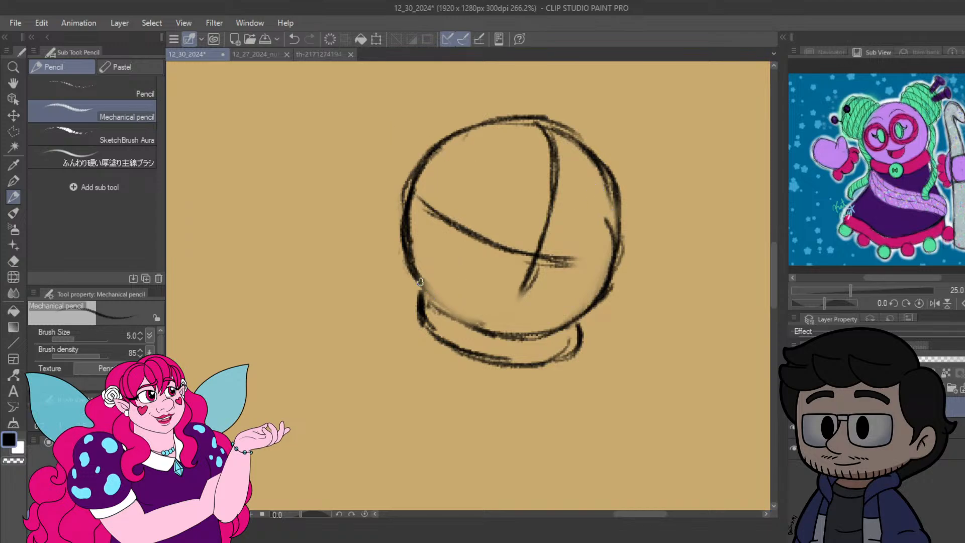
mouse_move(420, 282)
mouse_down()
mouse_move(461, 316)
mouse_move(438, 308)
mouse_up()
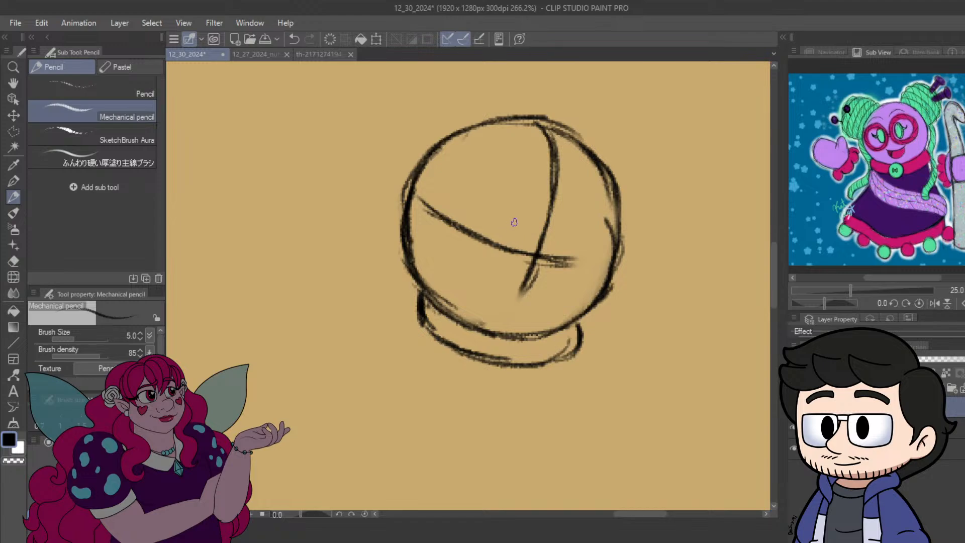
Draw two oval eyes on the eye guideline and a double-ringed round glasses lens around the larger left eye.
mouse_move(528, 224)
mouse_down()
mouse_move(511, 212)
mouse_move(520, 208)
mouse_move(497, 228)
mouse_move(506, 214)
mouse_move(491, 252)
mouse_move(504, 247)
mouse_move(506, 258)
mouse_move(527, 232)
mouse_up()
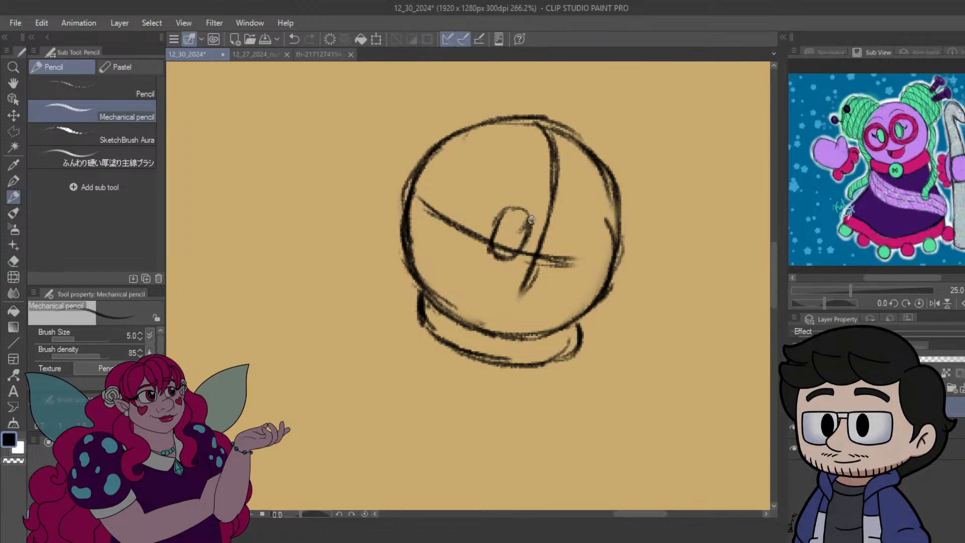
mouse_move(559, 266)
mouse_down()
mouse_move(576, 234)
mouse_move(576, 258)
mouse_move(585, 243)
mouse_move(567, 274)
mouse_up()
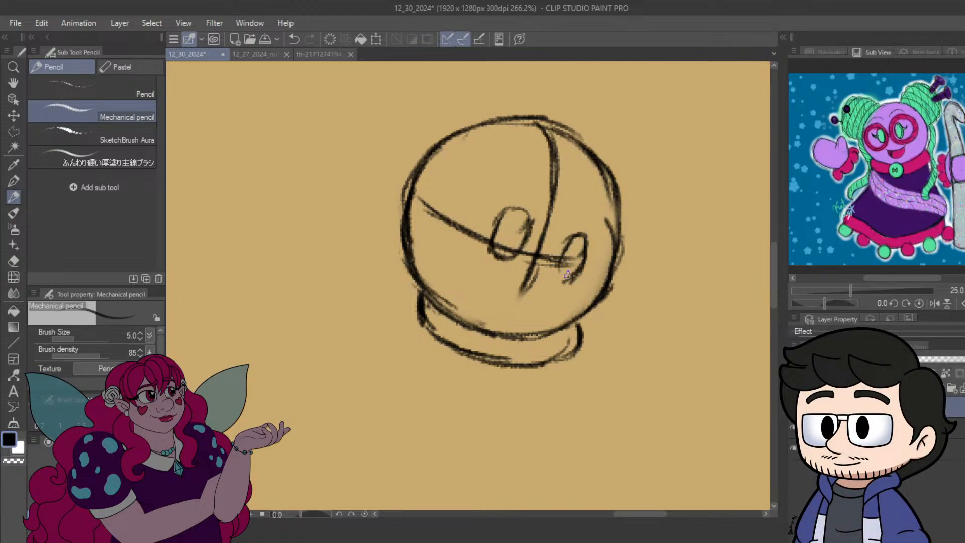
mouse_move(538, 222)
mouse_down()
mouse_move(530, 201)
mouse_move(491, 190)
mouse_move(450, 205)
mouse_up()
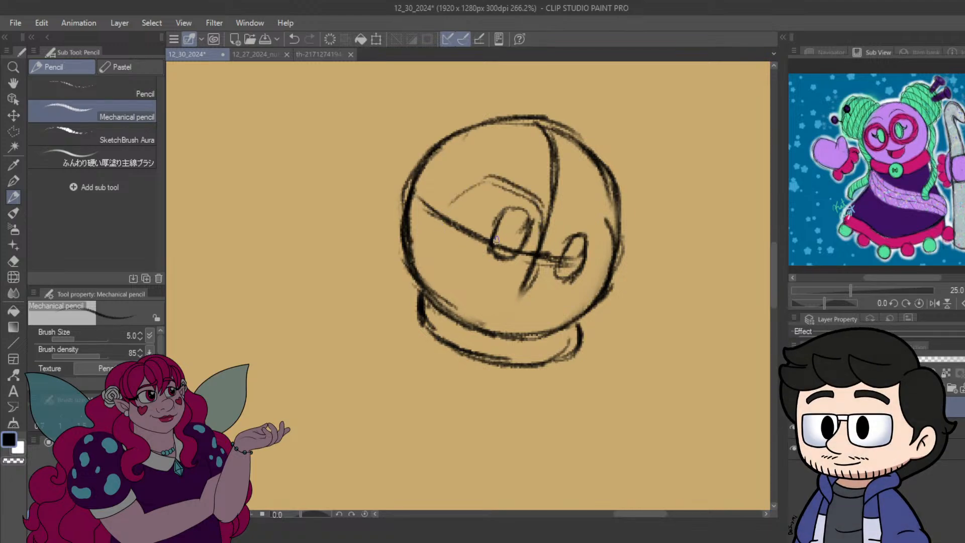
mouse_move(447, 250)
mouse_down()
mouse_move(463, 194)
mouse_move(440, 231)
mouse_move(477, 186)
mouse_move(467, 186)
mouse_move(470, 197)
mouse_move(493, 179)
mouse_move(525, 188)
mouse_move(544, 246)
mouse_up()
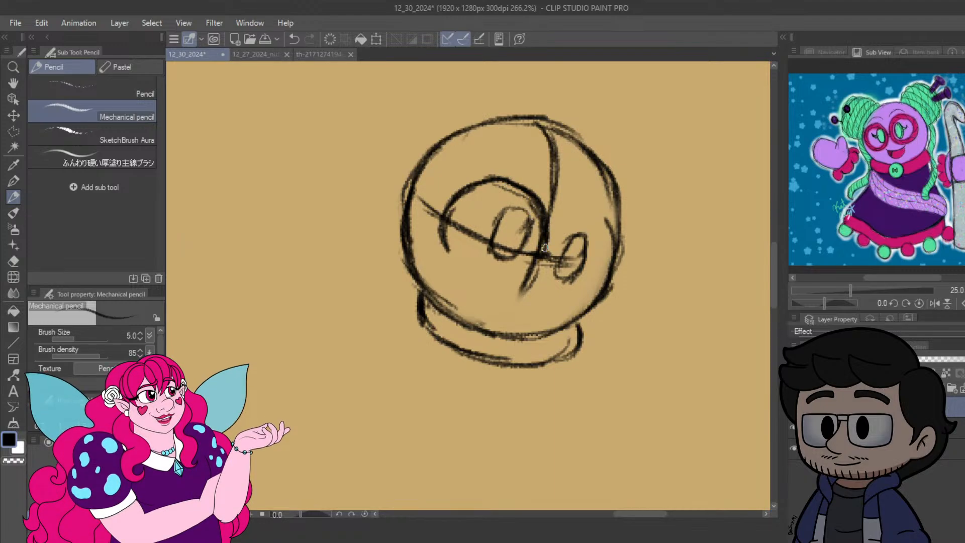
mouse_move(441, 232)
mouse_down()
mouse_move(449, 258)
mouse_move(447, 245)
mouse_move(467, 270)
mouse_move(447, 258)
mouse_move(469, 276)
mouse_move(452, 259)
mouse_move(490, 283)
mouse_move(461, 268)
mouse_move(507, 270)
mouse_move(478, 283)
mouse_move(529, 263)
mouse_up()
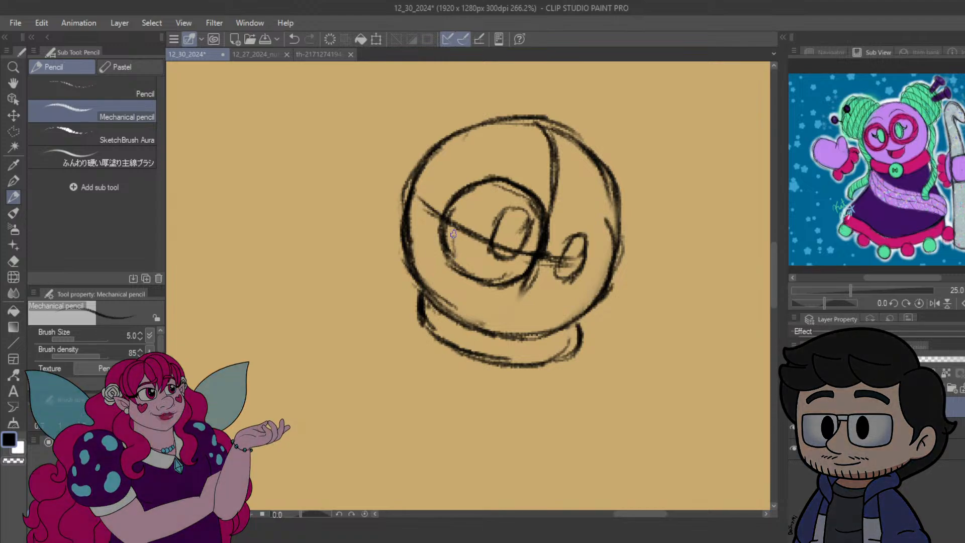
mouse_move(461, 261)
mouse_down()
mouse_move(461, 216)
mouse_move(461, 232)
mouse_move(475, 199)
mouse_move(460, 218)
mouse_move(497, 192)
mouse_move(471, 200)
mouse_move(502, 194)
mouse_move(508, 206)
mouse_move(527, 205)
mouse_move(534, 227)
mouse_move(521, 220)
mouse_move(510, 269)
mouse_move(455, 245)
mouse_move(489, 272)
mouse_move(565, 243)
mouse_move(555, 245)
mouse_move(569, 225)
mouse_move(558, 250)
mouse_move(588, 218)
mouse_up()
Draw the narrower double-ringed glasses lens around the right eye, against the head's right edge.
drag(565, 226, 607, 226)
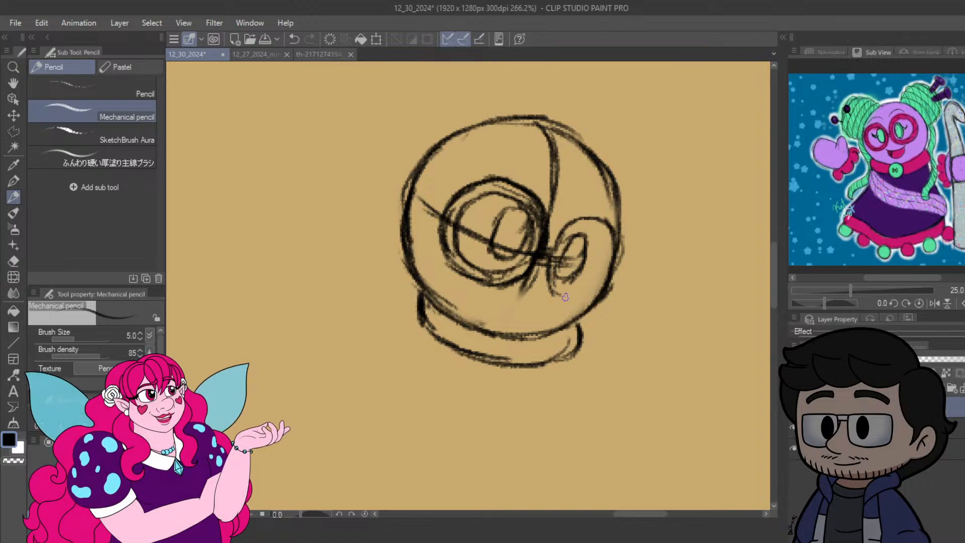
mouse_move(552, 284)
mouse_down()
mouse_move(587, 296)
mouse_move(577, 297)
mouse_move(587, 285)
mouse_move(604, 290)
mouse_move(620, 258)
mouse_move(603, 279)
mouse_move(613, 238)
mouse_move(559, 233)
mouse_move(607, 221)
mouse_up()
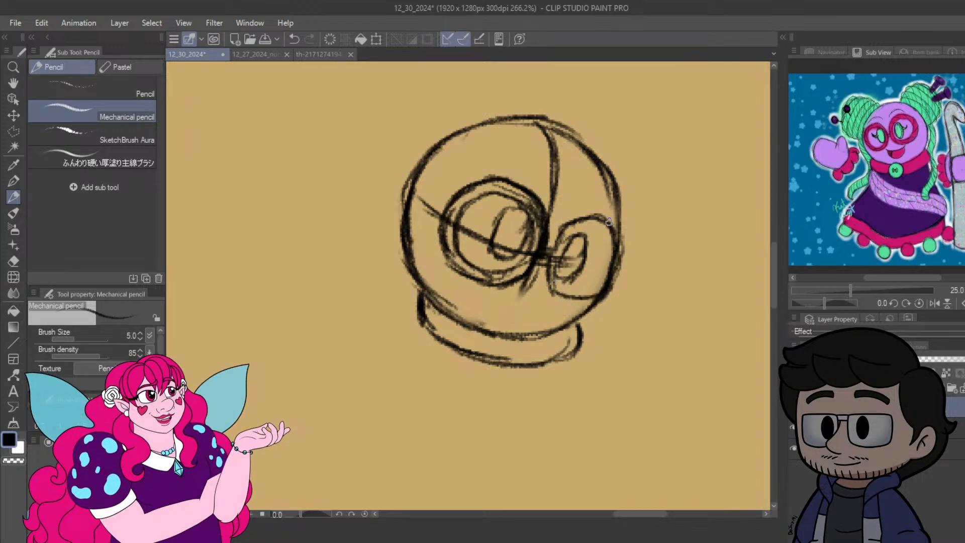
mouse_move(552, 290)
mouse_down()
mouse_move(587, 300)
mouse_move(558, 277)
mouse_move(566, 290)
mouse_move(560, 283)
mouse_move(596, 290)
mouse_move(576, 293)
mouse_move(598, 262)
mouse_move(601, 280)
mouse_move(605, 241)
mouse_move(612, 270)
mouse_move(593, 224)
mouse_move(571, 235)
mouse_move(608, 240)
mouse_move(580, 230)
mouse_move(553, 271)
mouse_up()
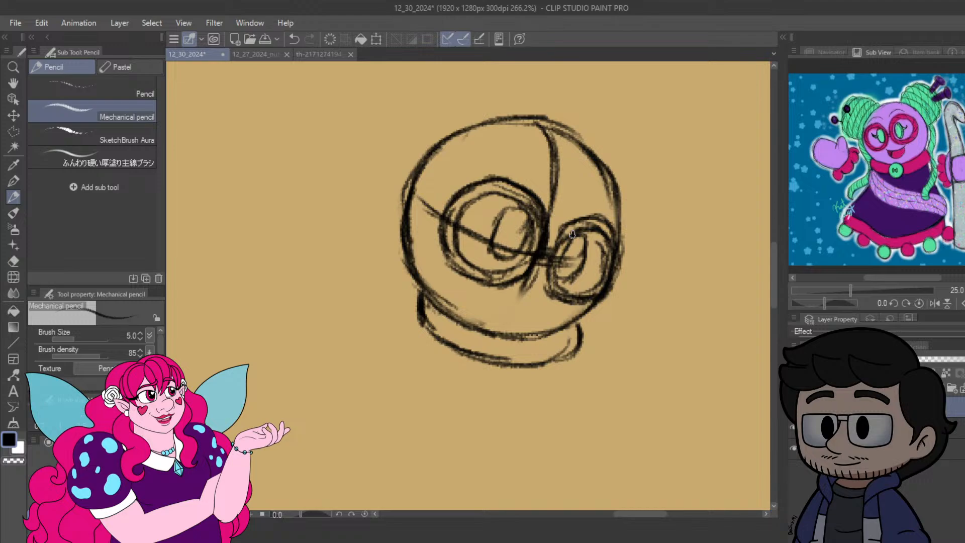
drag(573, 231, 558, 281)
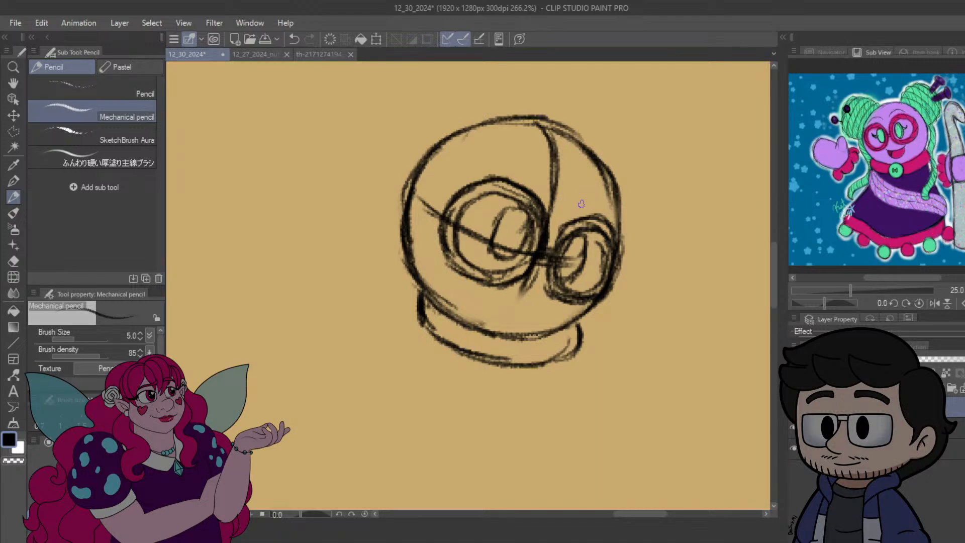
Draw an eyebrow above each lens and a small open smiling mouth below the glasses.
mouse_move(581, 191)
mouse_down()
mouse_move(599, 209)
mouse_move(619, 210)
mouse_up()
mouse_move(548, 175)
mouse_down()
mouse_move(494, 169)
mouse_move(545, 165)
mouse_move(547, 181)
mouse_move(516, 166)
mouse_up()
key(ctrl+z)
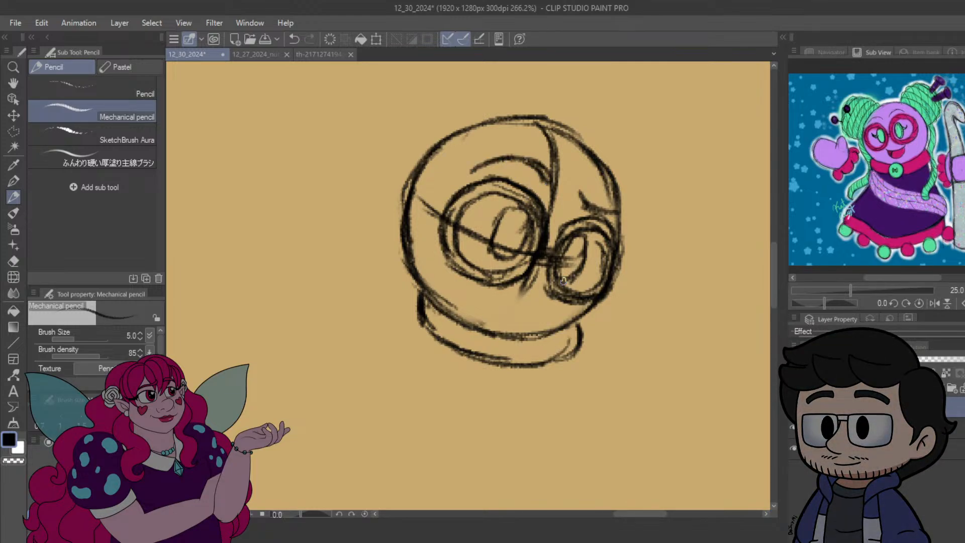
drag(566, 303, 521, 297)
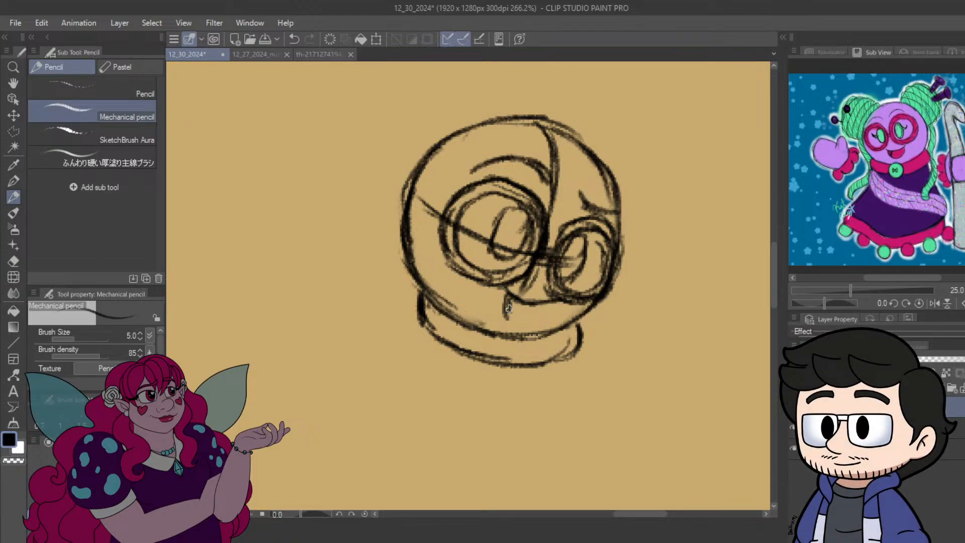
mouse_move(509, 308)
mouse_down()
mouse_move(533, 328)
mouse_move(557, 318)
mouse_move(556, 301)
mouse_move(555, 314)
mouse_move(535, 322)
mouse_up()
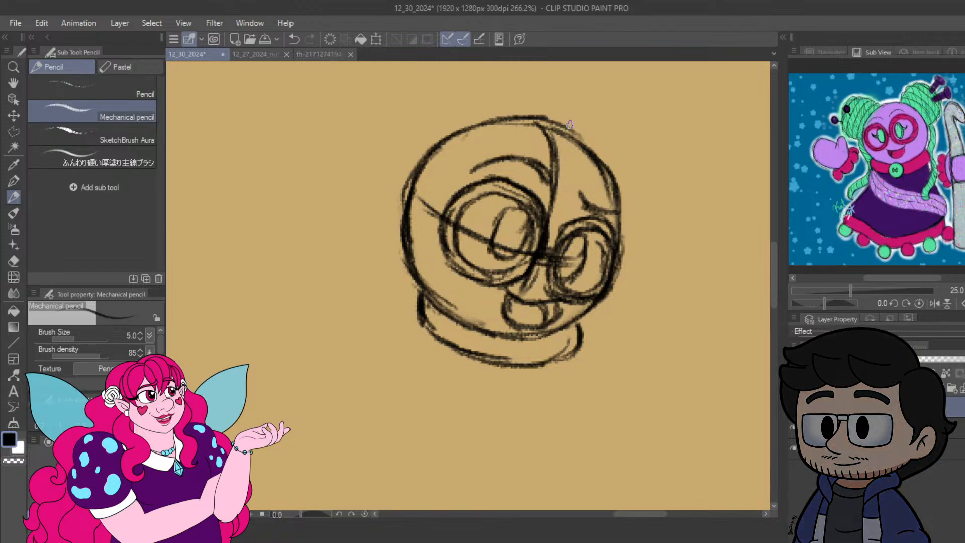
Draw the right section of the hair, sweeping from the crown over the forehead and past the head's right edge.
mouse_move(570, 124)
mouse_down()
mouse_move(616, 146)
mouse_move(636, 170)
mouse_move(644, 208)
mouse_up()
drag(646, 174, 652, 215)
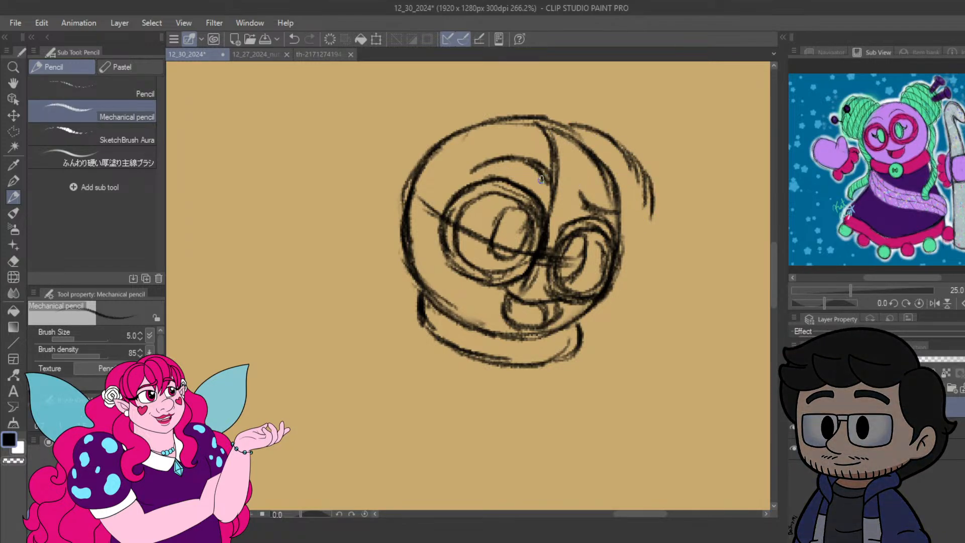
mouse_move(534, 183)
mouse_down()
mouse_move(617, 214)
mouse_move(616, 162)
mouse_move(628, 206)
mouse_up()
mouse_move(606, 143)
mouse_down()
mouse_move(628, 182)
mouse_move(632, 223)
mouse_move(653, 196)
mouse_move(644, 176)
mouse_up()
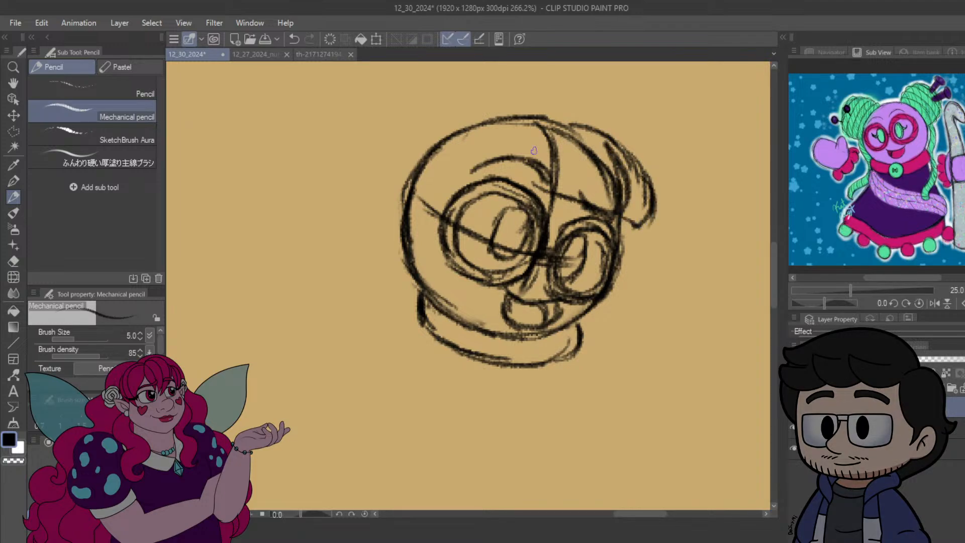
Draw the left section of the fringe arching over the crown, with a small rounded shape at the parting.
mouse_move(535, 180)
mouse_down()
mouse_move(542, 146)
mouse_move(542, 173)
mouse_move(528, 190)
mouse_up()
mouse_move(476, 126)
mouse_down()
mouse_move(451, 155)
mouse_move(475, 168)
mouse_move(464, 169)
mouse_move(510, 177)
mouse_move(527, 150)
mouse_up()
mouse_move(448, 158)
mouse_down()
mouse_move(503, 111)
mouse_move(473, 123)
mouse_move(526, 111)
mouse_up()
mouse_move(472, 123)
mouse_down()
mouse_move(538, 119)
mouse_move(473, 115)
mouse_move(522, 106)
mouse_move(478, 115)
mouse_up()
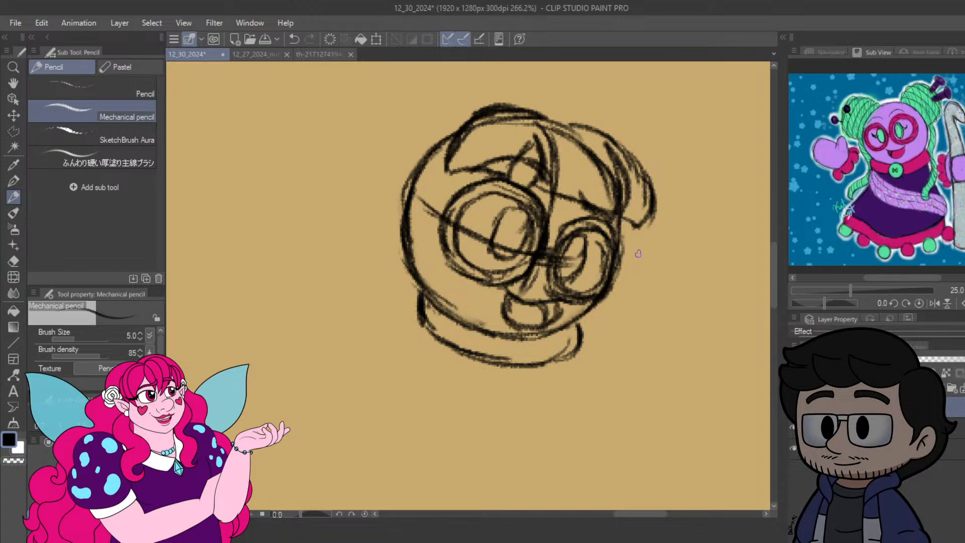
Draw a large round hair bun at the head's upper left.
drag(446, 137, 473, 146)
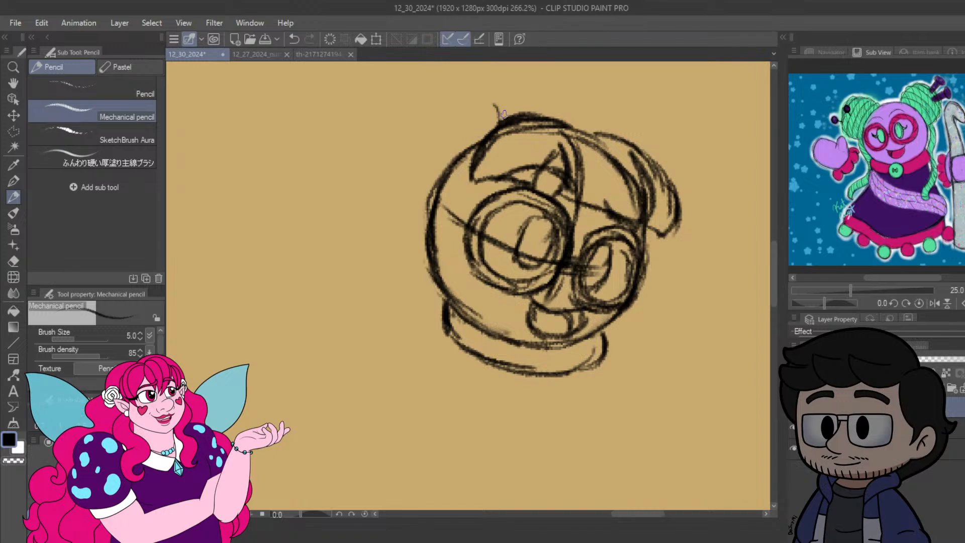
drag(528, 126, 523, 154)
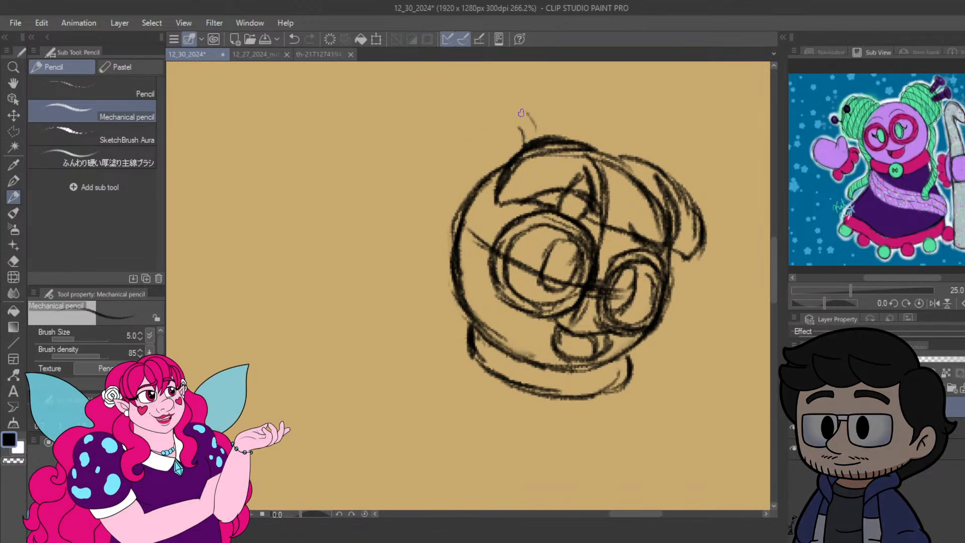
mouse_move(536, 140)
mouse_down()
mouse_move(515, 97)
mouse_move(506, 109)
mouse_move(492, 81)
mouse_move(408, 89)
mouse_up()
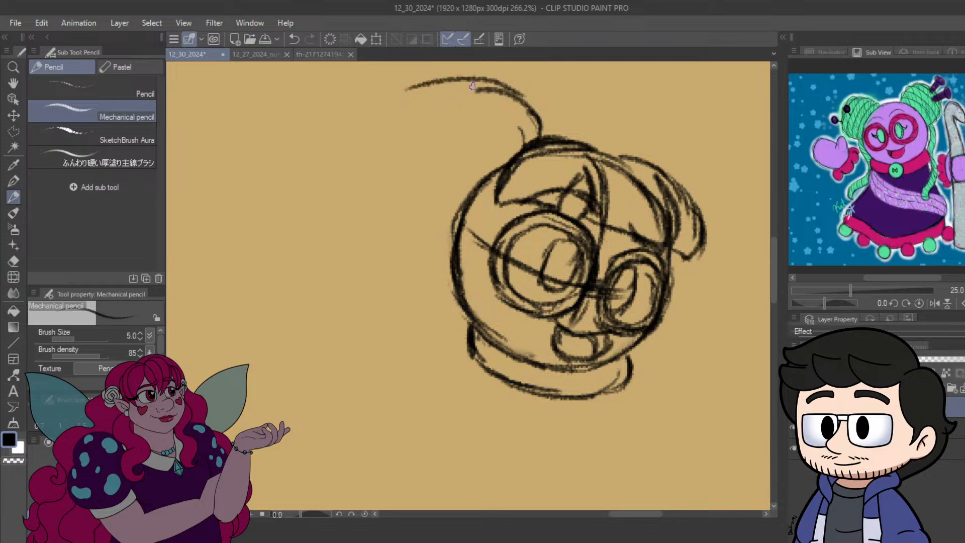
mouse_move(486, 86)
mouse_down()
mouse_move(415, 118)
mouse_move(386, 158)
mouse_move(414, 193)
mouse_move(445, 198)
mouse_move(421, 198)
mouse_move(438, 192)
mouse_move(385, 144)
mouse_move(417, 177)
mouse_move(402, 103)
mouse_up()
drag(392, 166, 472, 79)
mouse_move(415, 120)
mouse_down()
mouse_move(525, 81)
mouse_move(477, 85)
mouse_move(523, 148)
mouse_up()
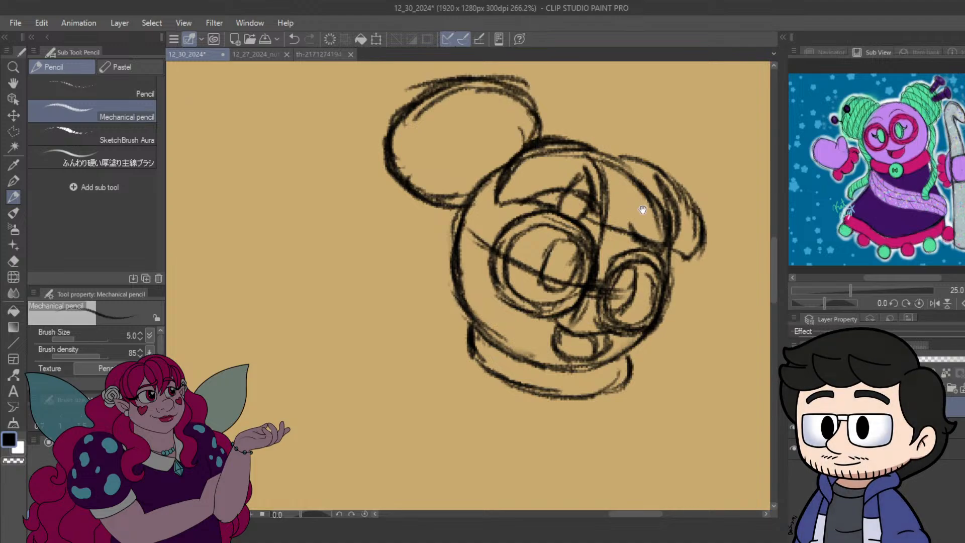
Draw a second round hair bun on the head's upper right, behind the swept hair section.
mouse_move(662, 191)
mouse_down()
mouse_move(539, 160)
mouse_move(558, 123)
mouse_move(608, 132)
mouse_move(616, 164)
mouse_up()
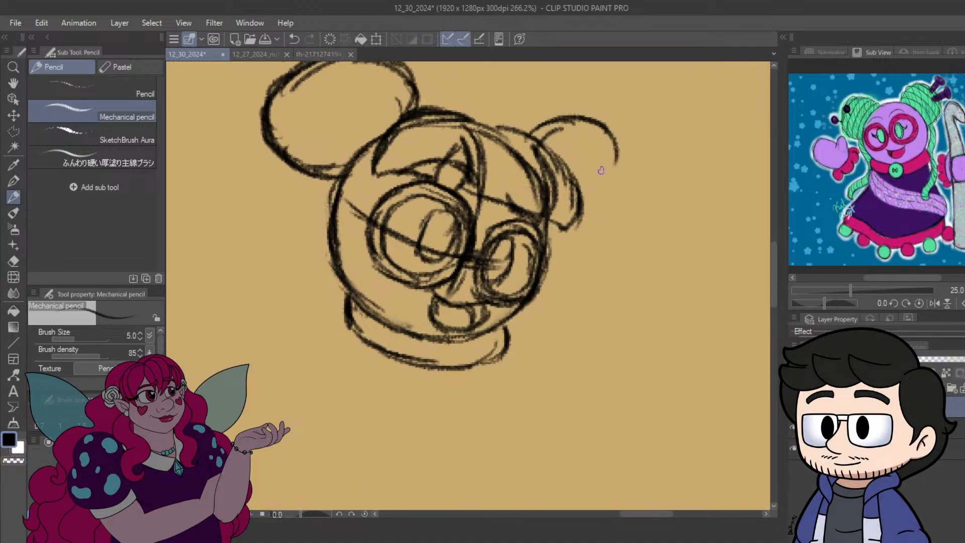
drag(603, 123, 638, 196)
drag(634, 150, 618, 229)
mouse_move(548, 243)
mouse_down()
mouse_move(602, 249)
mouse_move(626, 233)
mouse_move(606, 247)
mouse_up()
drag(615, 162, 628, 201)
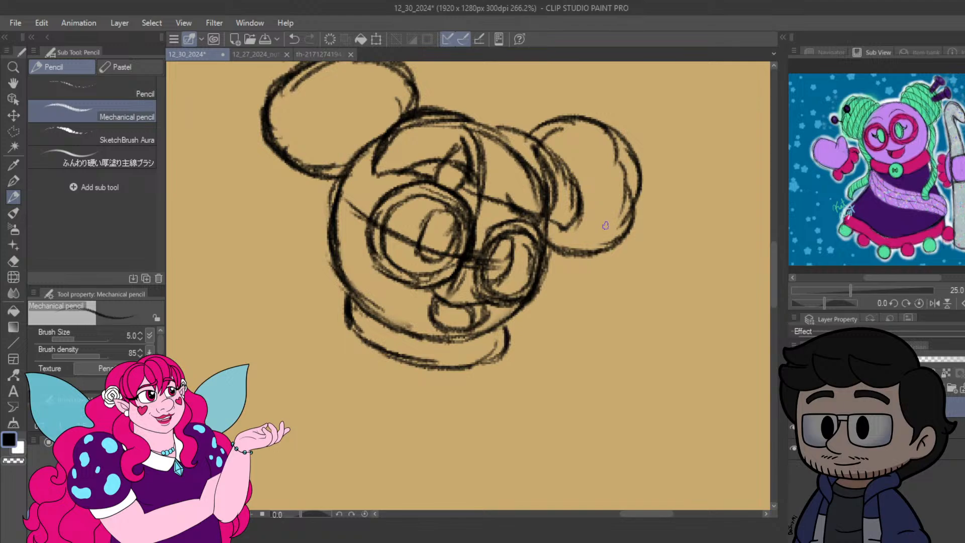
Draw a hanging hair strand from the left bun down the side of the face and over the collar, ending in a flared tip.
drag(386, 235, 465, 264)
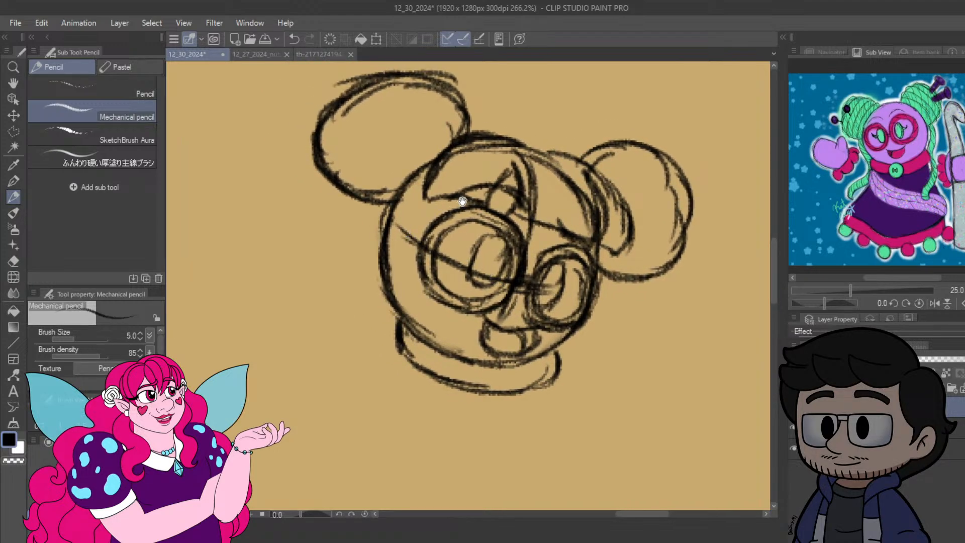
drag(463, 201, 498, 156)
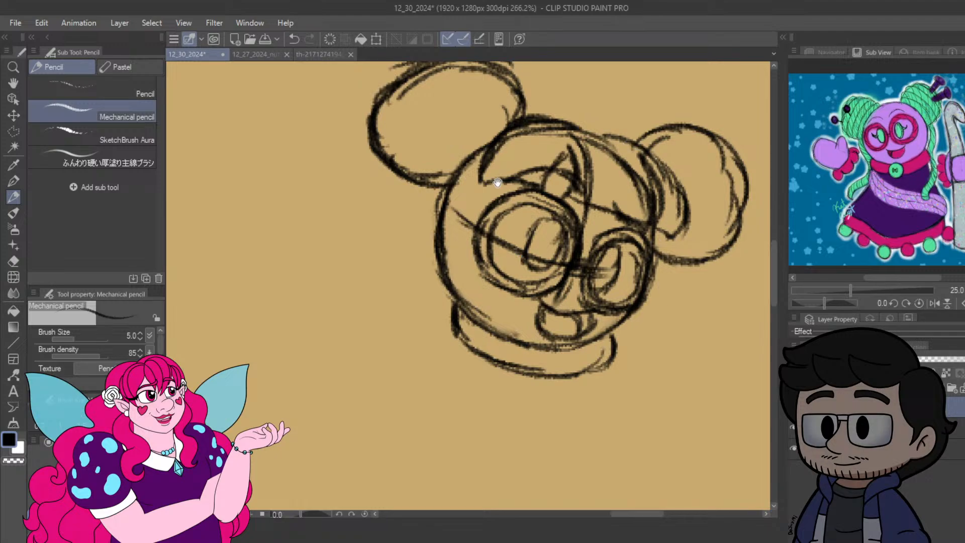
drag(497, 182, 569, 159)
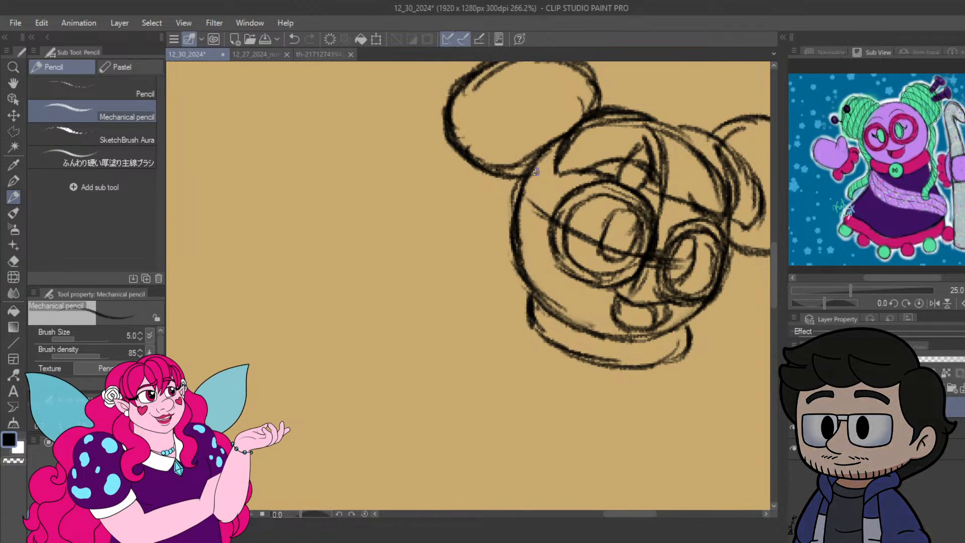
drag(736, 175, 636, 162)
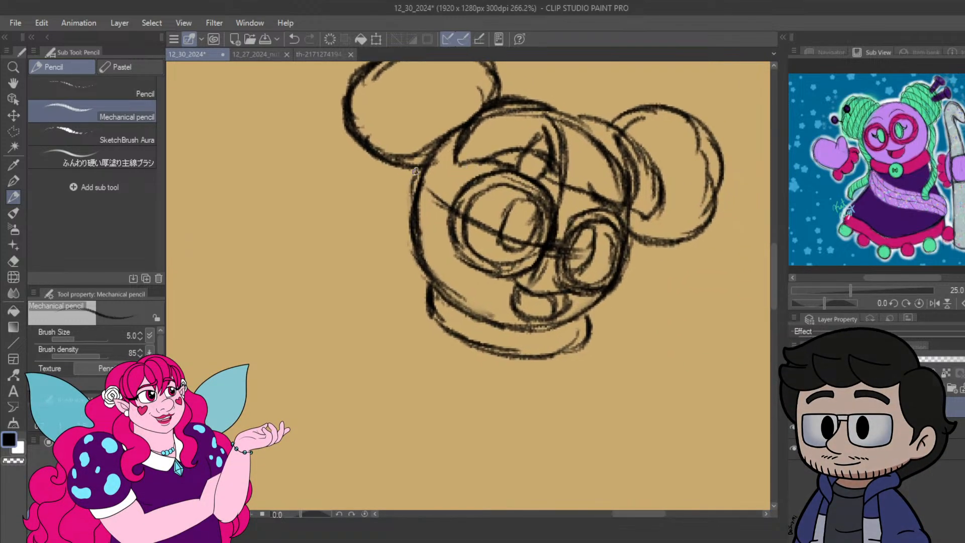
mouse_move(462, 140)
mouse_down()
mouse_move(403, 185)
mouse_move(389, 215)
mouse_move(430, 280)
mouse_move(396, 251)
mouse_move(426, 337)
mouse_move(393, 348)
mouse_move(393, 388)
mouse_move(421, 372)
mouse_move(412, 388)
mouse_move(429, 394)
mouse_move(460, 283)
mouse_move(466, 302)
mouse_move(413, 240)
mouse_move(429, 244)
mouse_move(435, 186)
mouse_move(428, 212)
mouse_move(473, 133)
mouse_up()
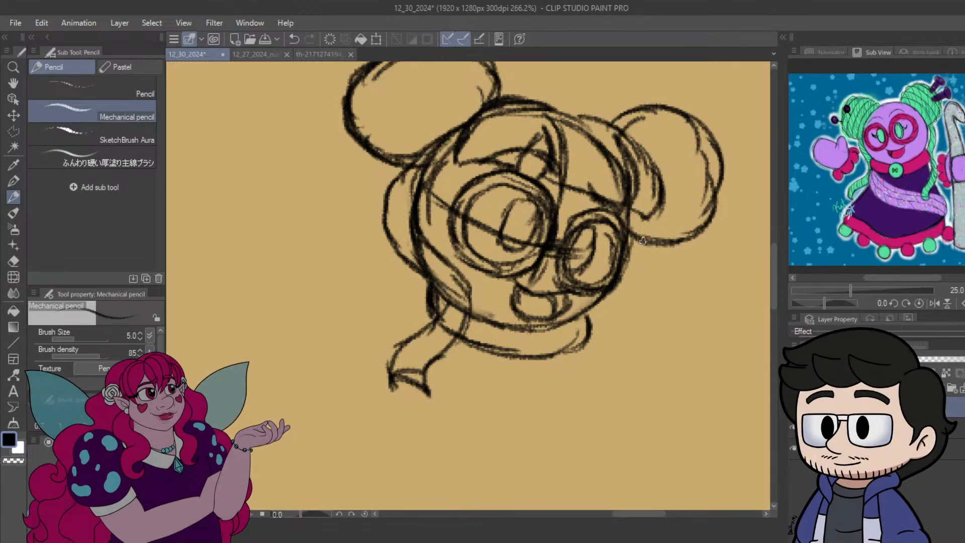
Draw a hanging hair strand from beneath the right bun, curving outward and down to a flared tip.
mouse_move(634, 241)
mouse_down()
mouse_move(698, 295)
mouse_move(717, 348)
mouse_move(704, 382)
mouse_move(692, 360)
mouse_move(705, 372)
mouse_move(690, 361)
mouse_move(673, 369)
mouse_move(686, 344)
mouse_move(623, 272)
mouse_up()
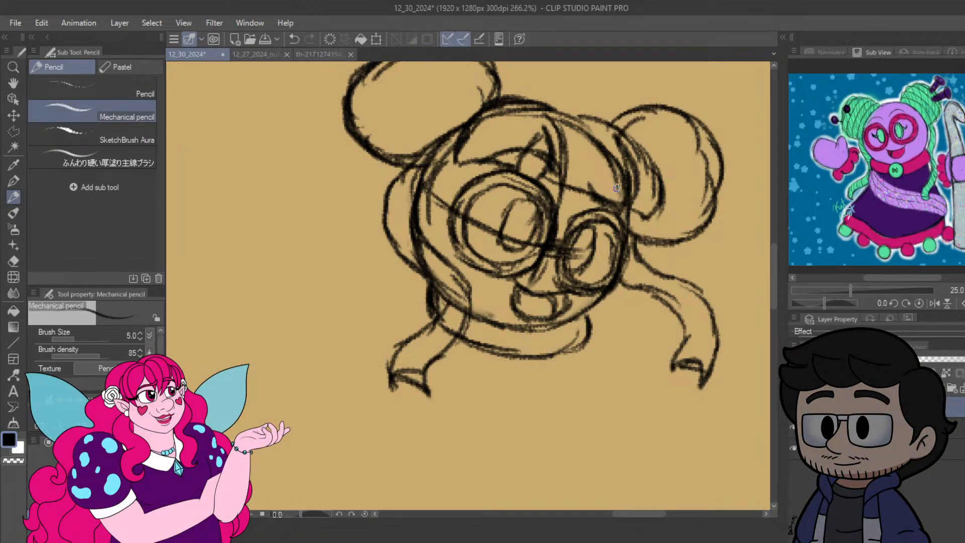
mouse_move(416, 198)
mouse_down()
mouse_move(421, 230)
mouse_move(463, 222)
mouse_move(496, 249)
mouse_up()
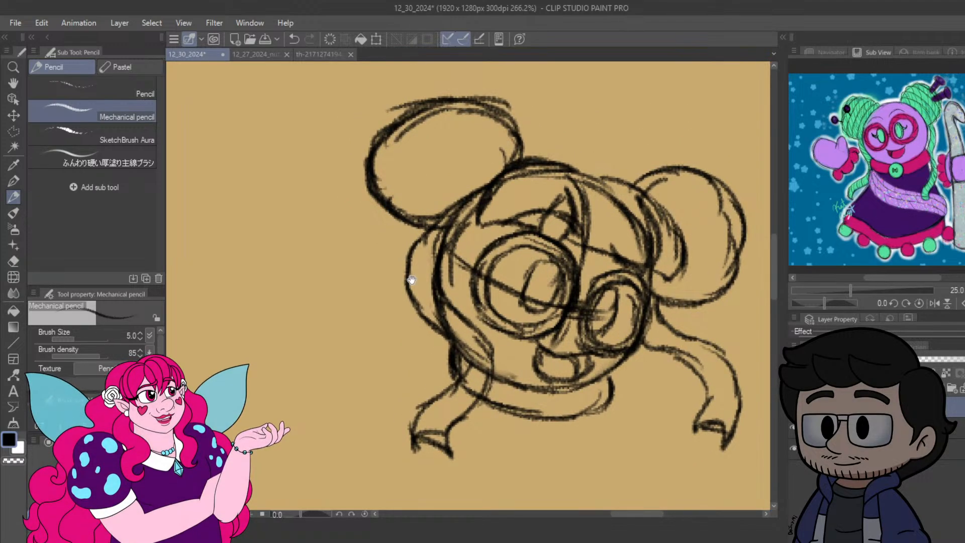
drag(410, 290, 369, 275)
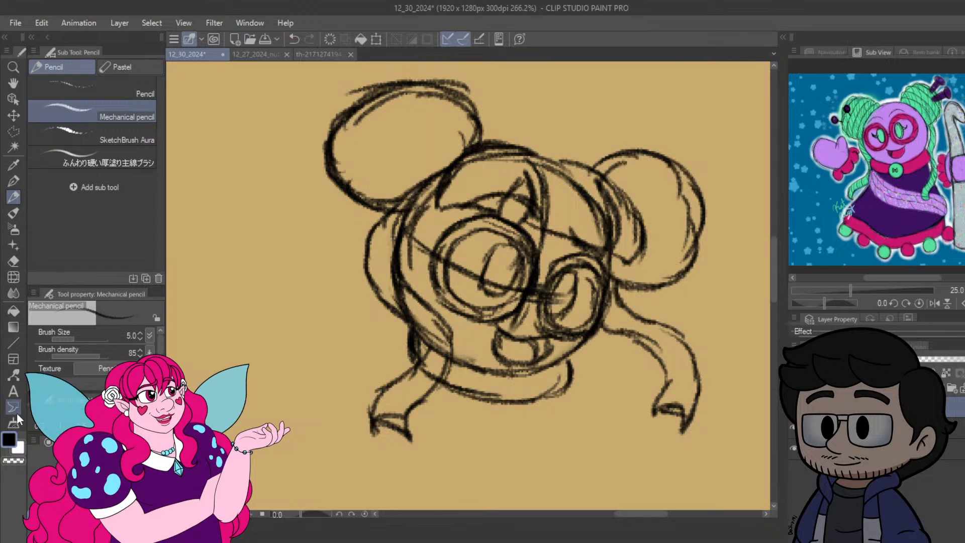
Try the 毛糸ブラシ 2 yarn decoration brush at size 70 with a stroke beside the head, and undo it.
click(13, 229)
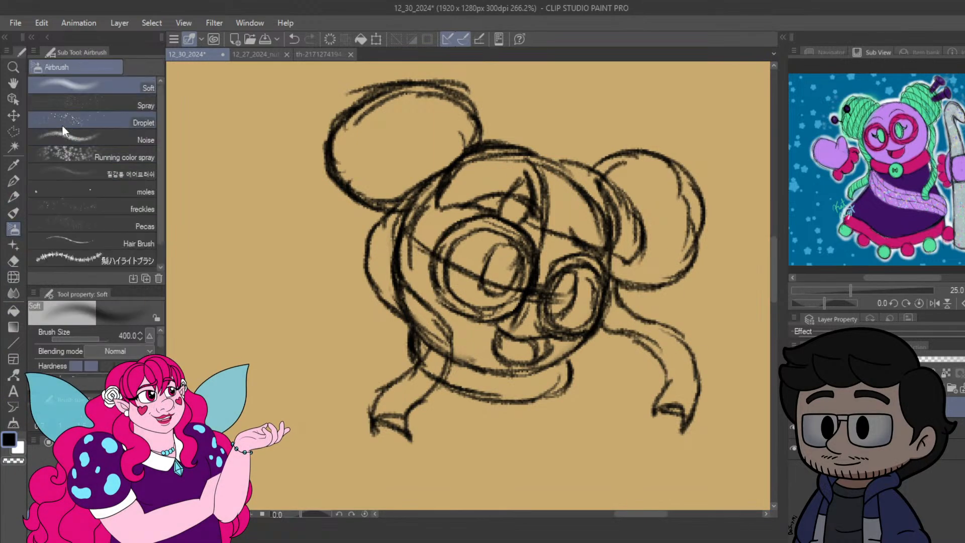
click(13, 245)
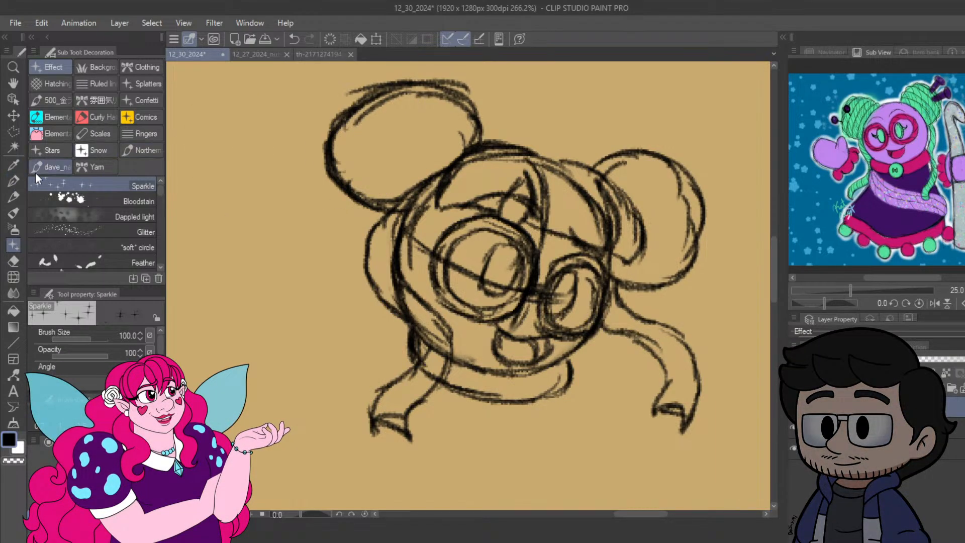
click(107, 167)
scroll(151, 211, down, 2)
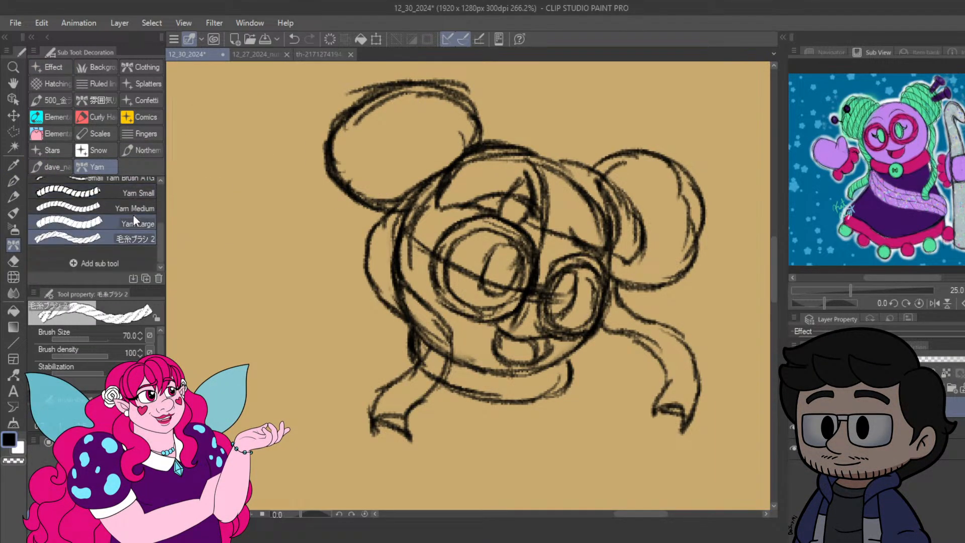
mouse_move(285, 248)
mouse_down()
mouse_move(307, 312)
mouse_move(279, 412)
mouse_up()
key(ctrl+z)
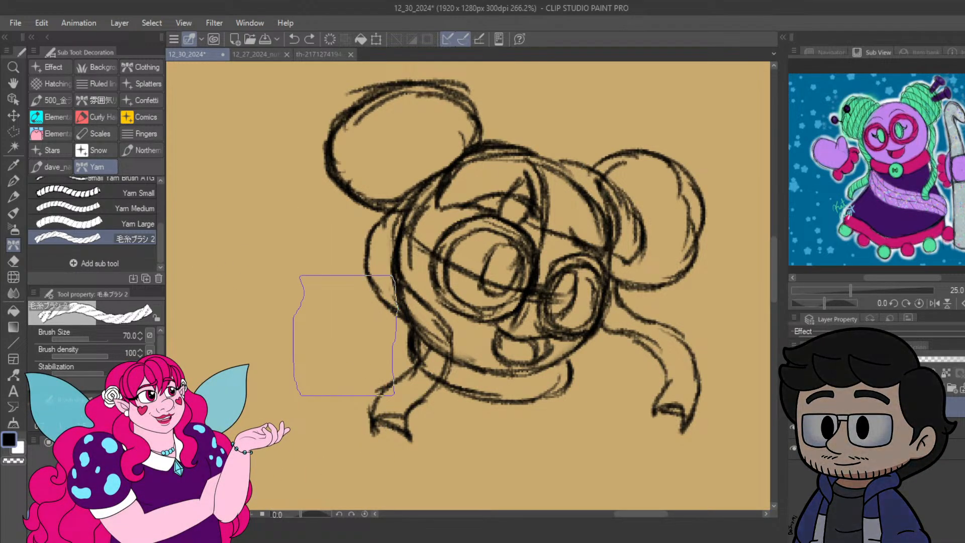
Reduce the 毛糸ブラシ 2 brush size to 17, test a winding stroke beside the head, and undo it.
key(bracketleft)
key(bracketleft)
key(bracketleft)
key(bracketleft)
key(bracketleft)
key(bracketleft)
key(bracketleft)
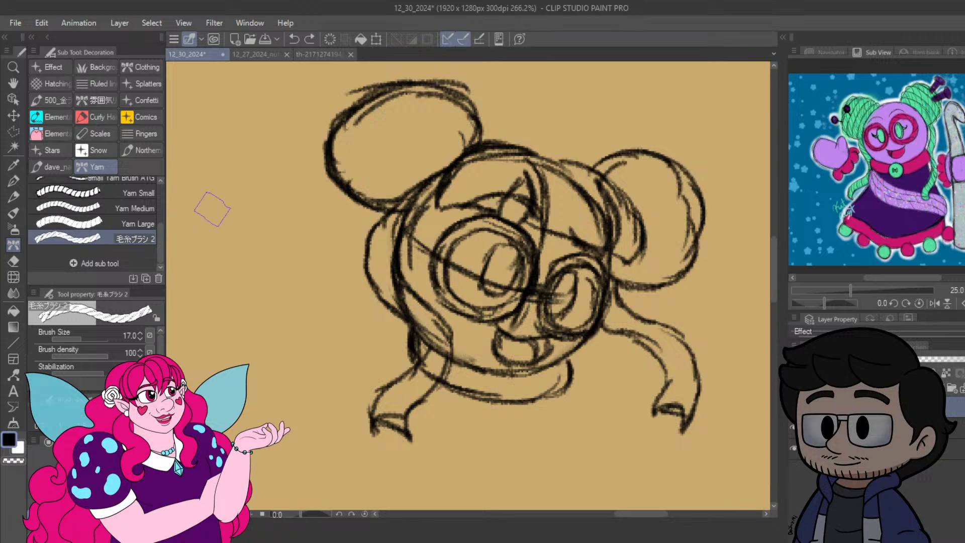
mouse_move(201, 261)
mouse_down()
mouse_move(282, 245)
mouse_move(250, 307)
mouse_move(232, 366)
mouse_up()
mouse_move(271, 405)
mouse_down()
mouse_move(349, 412)
mouse_move(354, 462)
mouse_up()
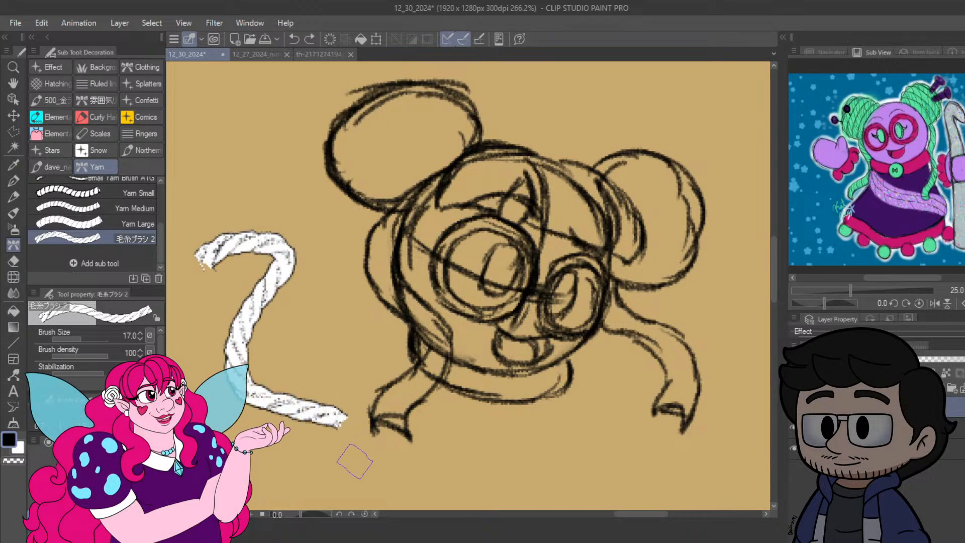
key(ctrl+z)
Try the Yarn Large brush with a short stroke beside the head, and undo it.
click(108, 224)
mouse_move(229, 251)
mouse_down()
mouse_move(296, 244)
mouse_move(304, 299)
mouse_up()
key(ctrl+z)
Reduce the Yarn Large brush size to 17, test a long winding stroke beside the head, and undo it.
key([)
key([)
key([)
key([)
key([)
key([)
key([)
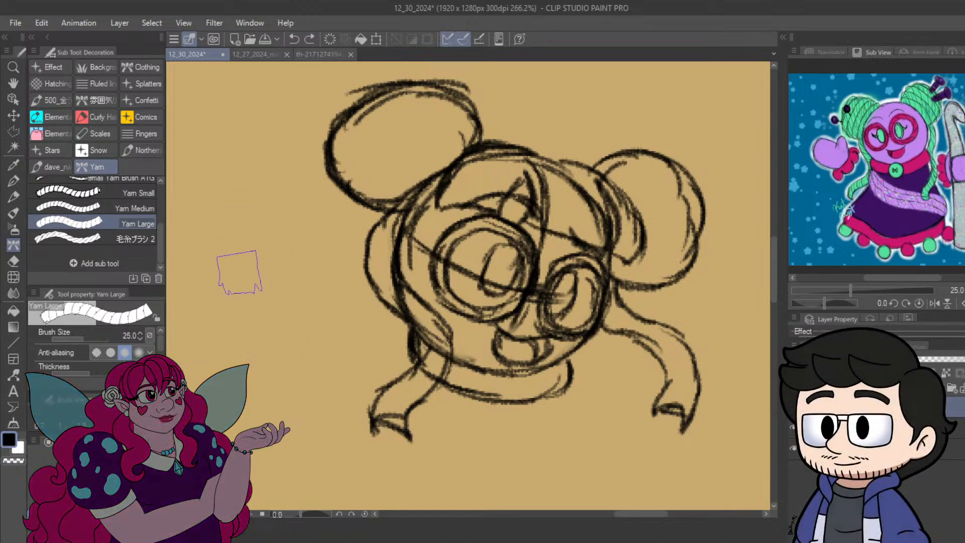
mouse_move(201, 275)
mouse_down()
mouse_move(243, 251)
mouse_move(281, 293)
mouse_move(200, 351)
mouse_move(368, 451)
mouse_move(352, 497)
mouse_up()
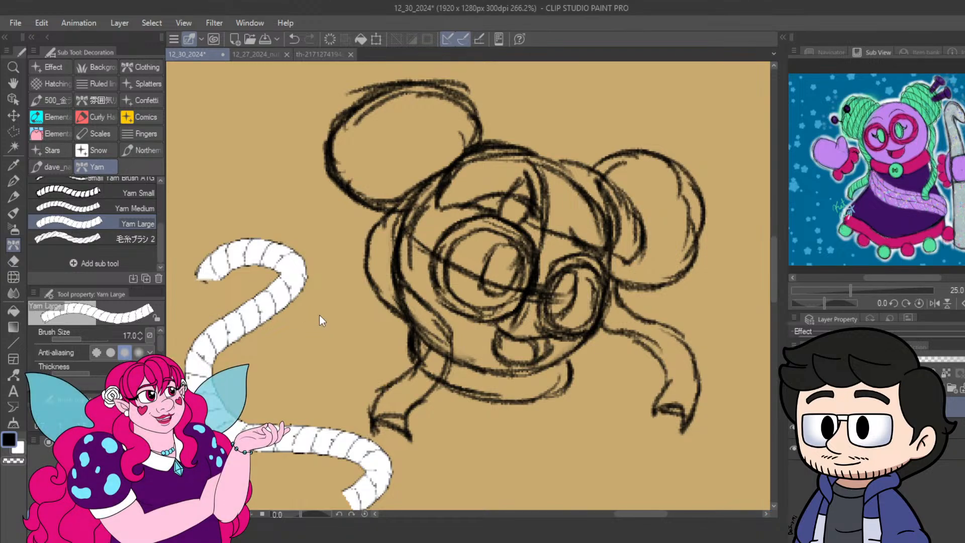
scroll(296, 290, down, 5)
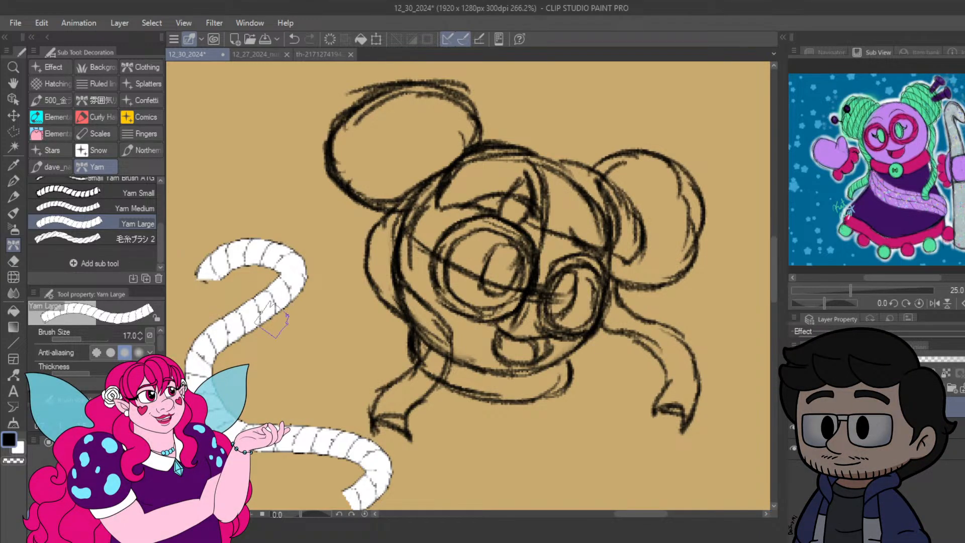
mouse_move(292, 333)
mouse_down()
mouse_move(428, 237)
mouse_move(438, 257)
mouse_up()
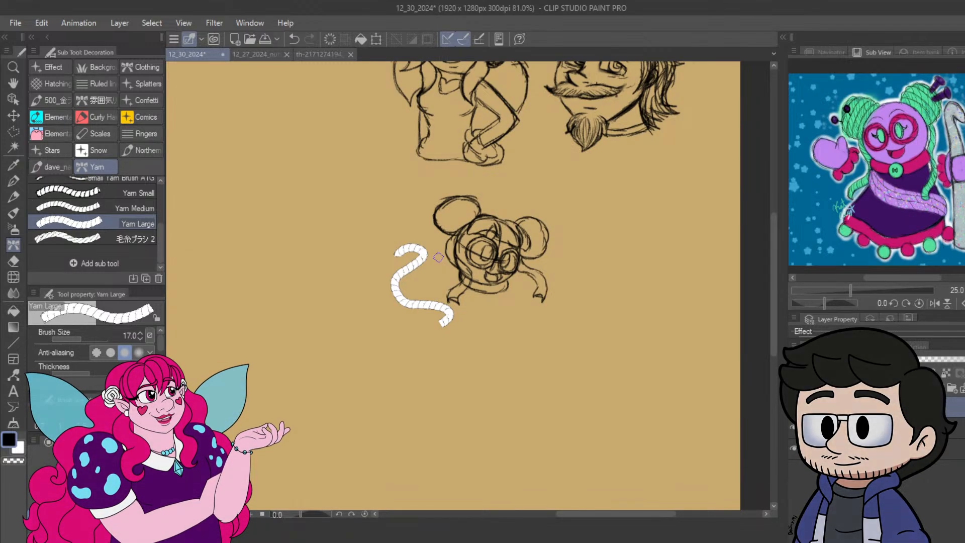
key(ctrl+z)
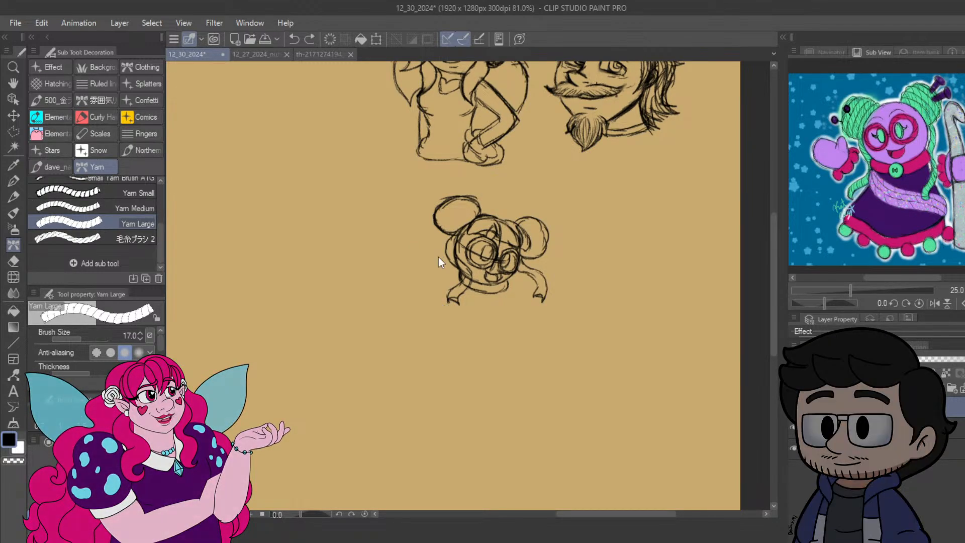
Handwrite "Brb" with the Mechanical pencil in the empty space below the head sketch.
scroll(439, 257, up, 3)
drag(549, 178, 483, 255)
scroll(485, 215, up, 3)
drag(484, 214, 487, 194)
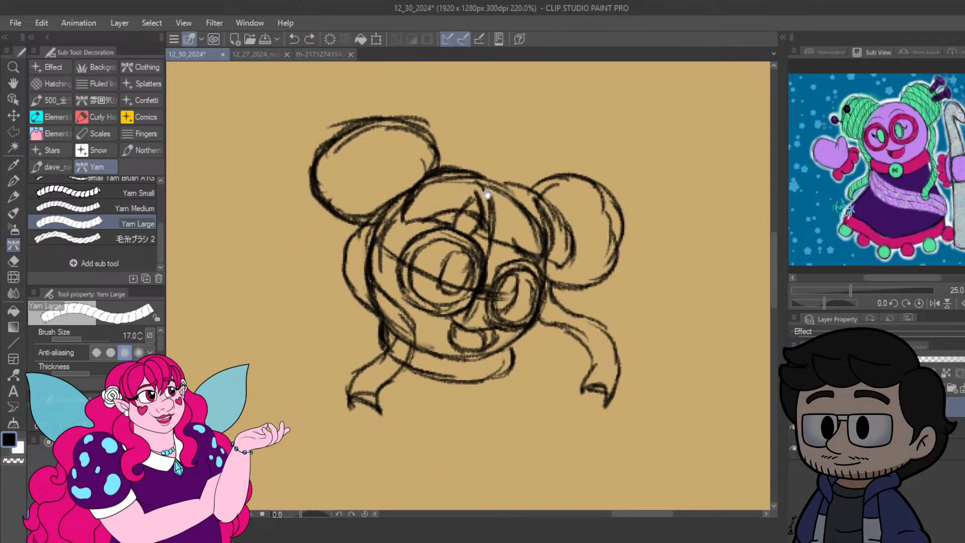
click(14, 200)
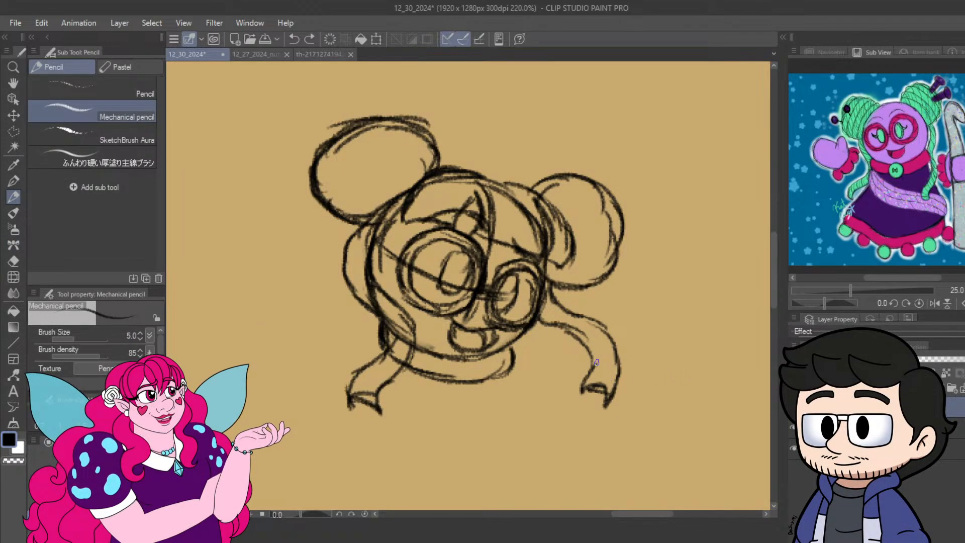
mouse_move(556, 387)
mouse_down()
mouse_move(535, 354)
mouse_move(534, 295)
mouse_up()
mouse_move(481, 368)
mouse_down()
mouse_move(485, 427)
mouse_move(517, 435)
mouse_move(482, 415)
mouse_move(521, 379)
mouse_move(462, 373)
mouse_up()
mouse_move(527, 406)
mouse_down()
mouse_move(544, 453)
mouse_move(561, 415)
mouse_up()
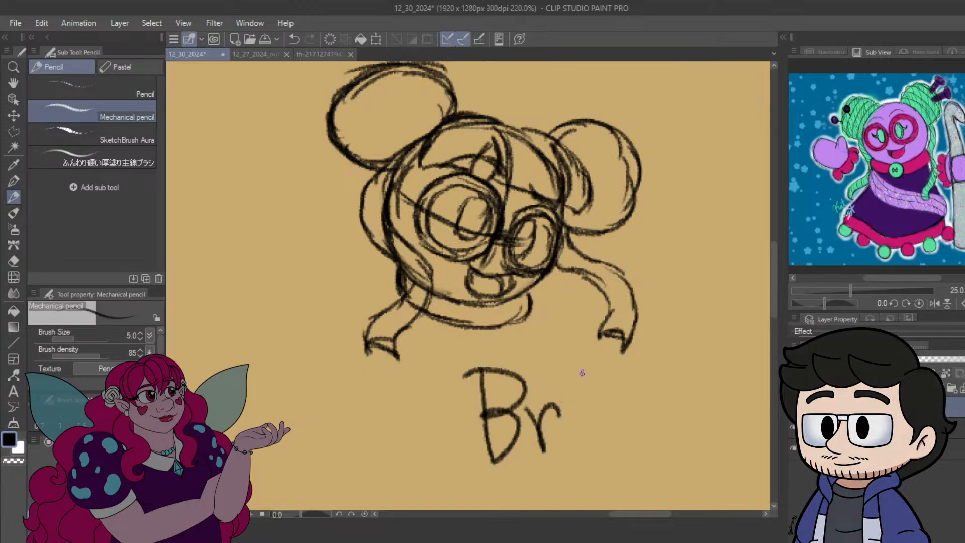
mouse_move(582, 372)
mouse_down()
mouse_move(599, 459)
mouse_move(615, 415)
mouse_up()
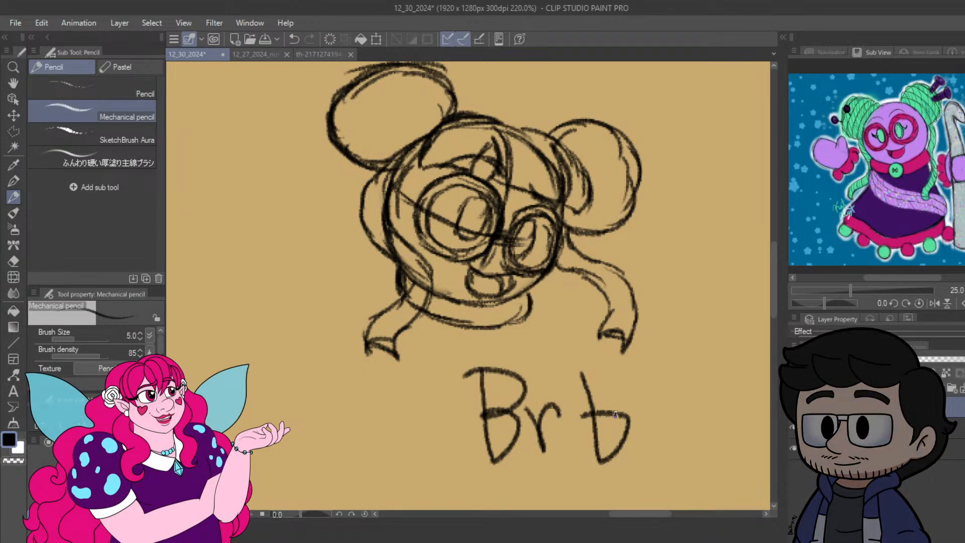
Save the drawing file.
key(ctrl+s)
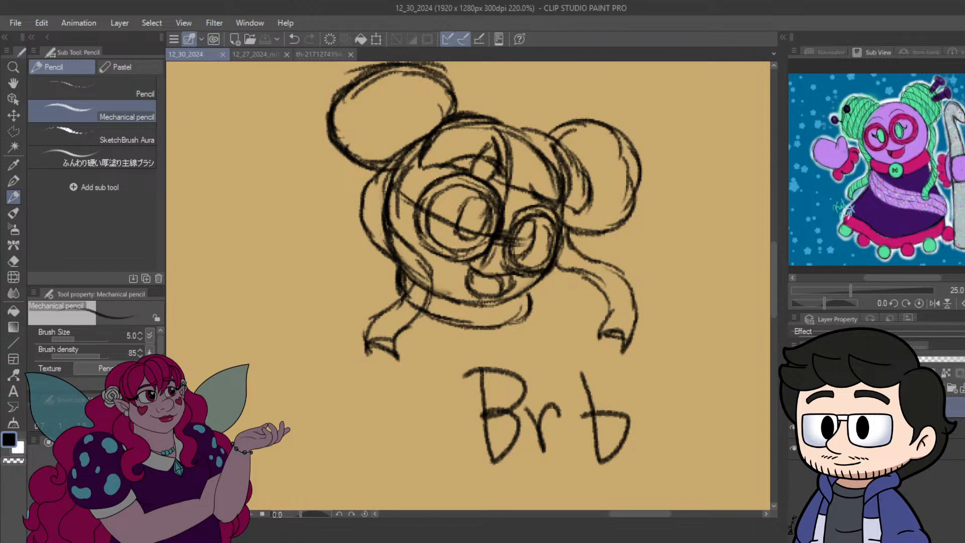
Erase the handwritten "Brb" note below the head sketch.
scroll(483, 166, down, 2)
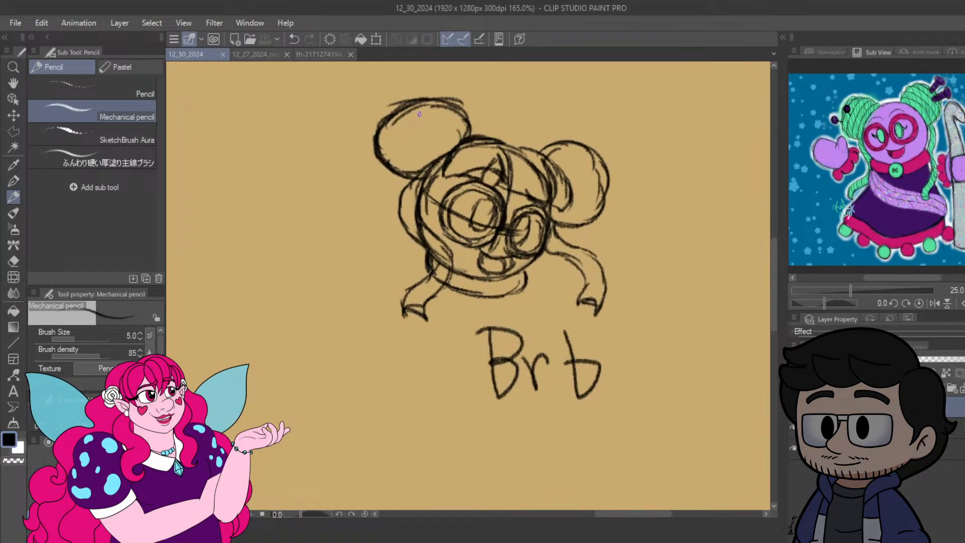
scroll(419, 114, up, 2)
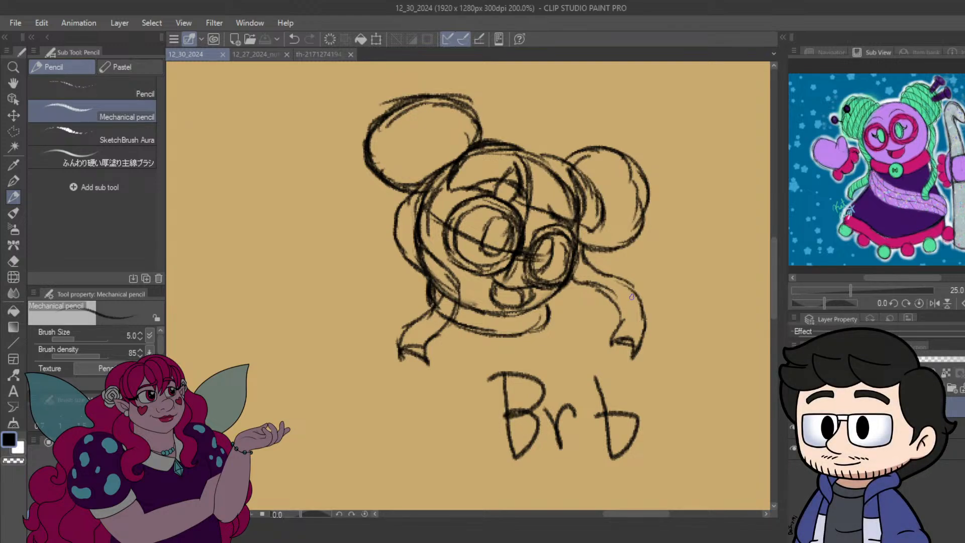
mouse_move(523, 387)
mouse_down()
mouse_move(485, 412)
mouse_move(487, 384)
mouse_move(505, 392)
mouse_move(501, 404)
mouse_move(498, 385)
mouse_move(534, 371)
mouse_move(571, 379)
mouse_move(601, 360)
mouse_move(641, 465)
mouse_move(611, 469)
mouse_move(615, 393)
mouse_move(597, 436)
mouse_up()
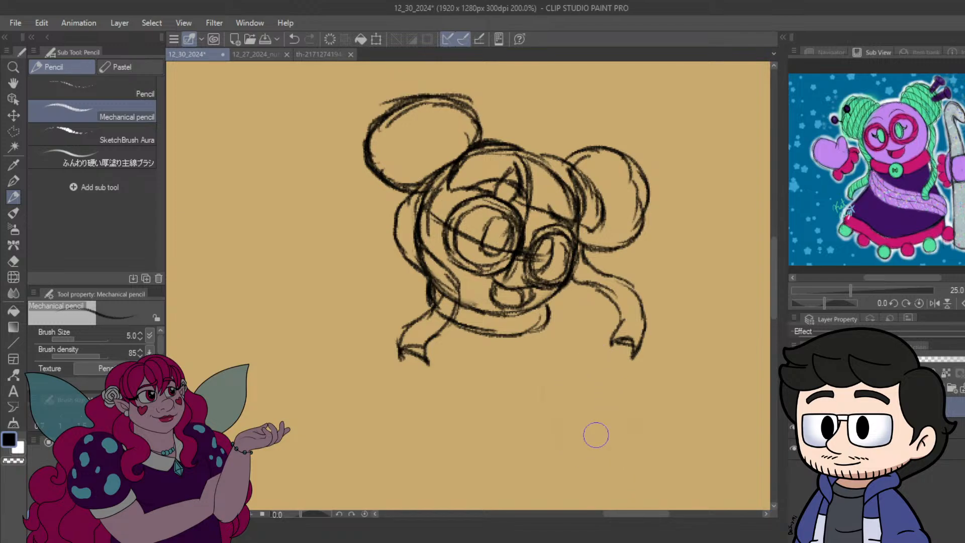
Sketch a short shoulder line just below the right end of the character's collar and save the drawing.
scroll(568, 249, up, 3)
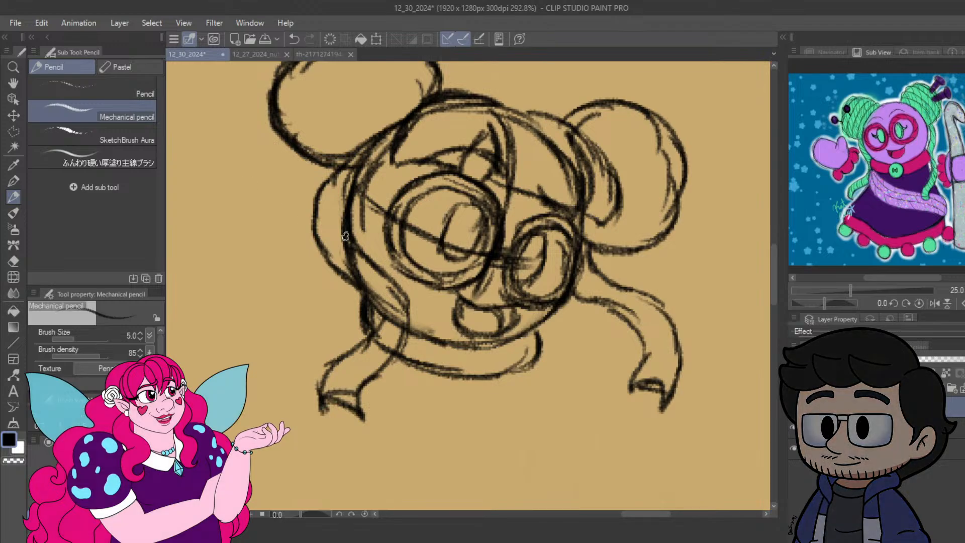
scroll(354, 255, down, 3)
scroll(370, 271, up, 2)
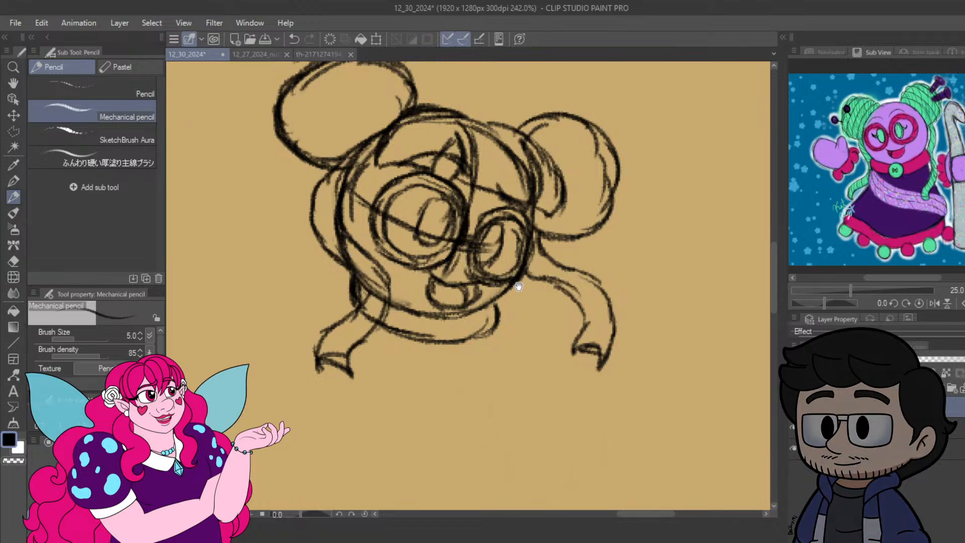
mouse_move(515, 296)
mouse_down()
mouse_move(613, 275)
mouse_move(596, 268)
mouse_up()
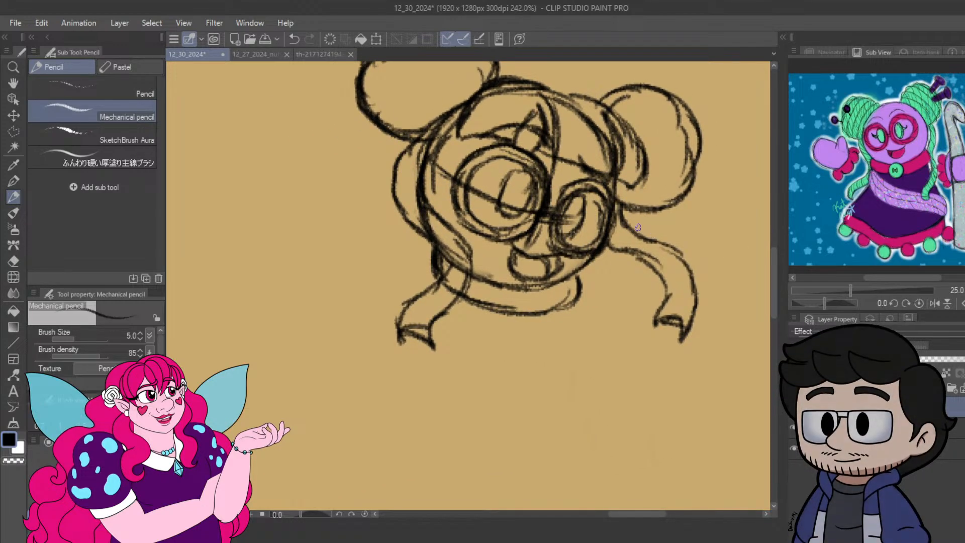
drag(623, 231, 613, 256)
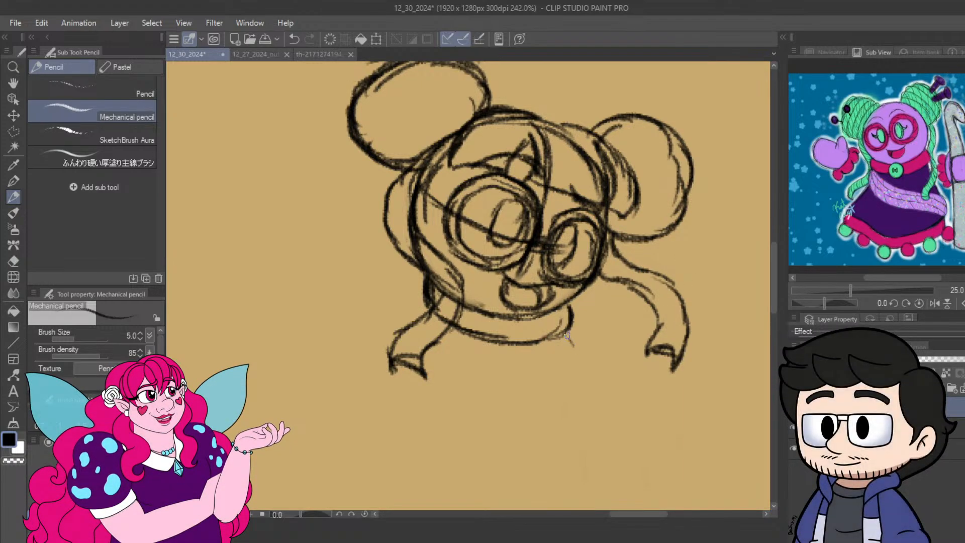
mouse_move(578, 367)
mouse_down()
mouse_move(581, 309)
mouse_move(567, 330)
mouse_up()
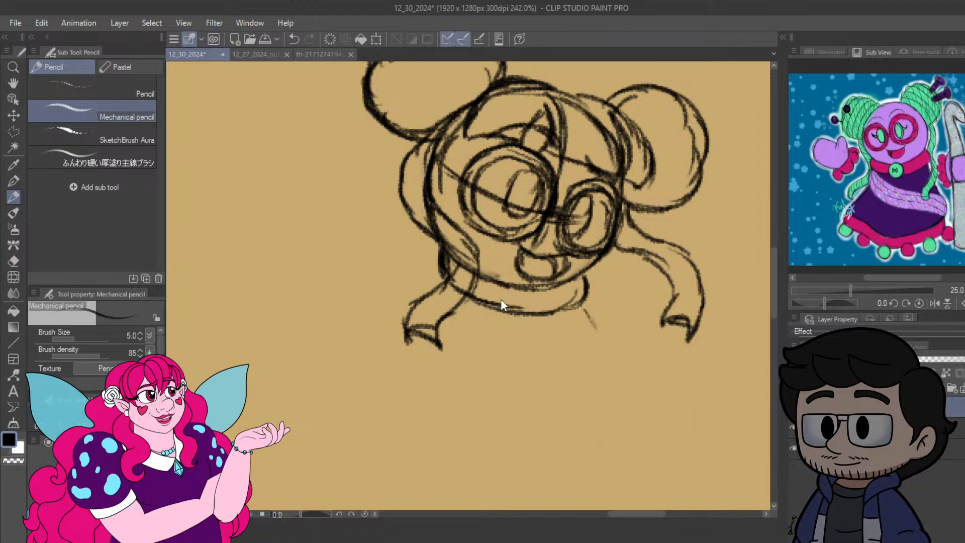
key(ctrl+s)
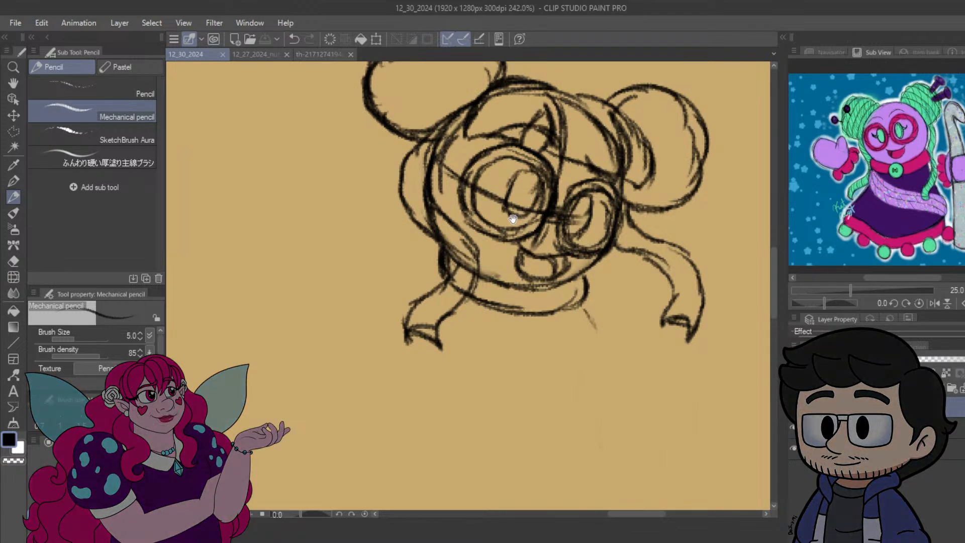
Sketch the left shoulder line below the collar and a rounded mitten-like arm extending outward beneath the hair strand.
mouse_move(539, 201)
mouse_down()
mouse_move(523, 212)
mouse_move(531, 207)
mouse_up()
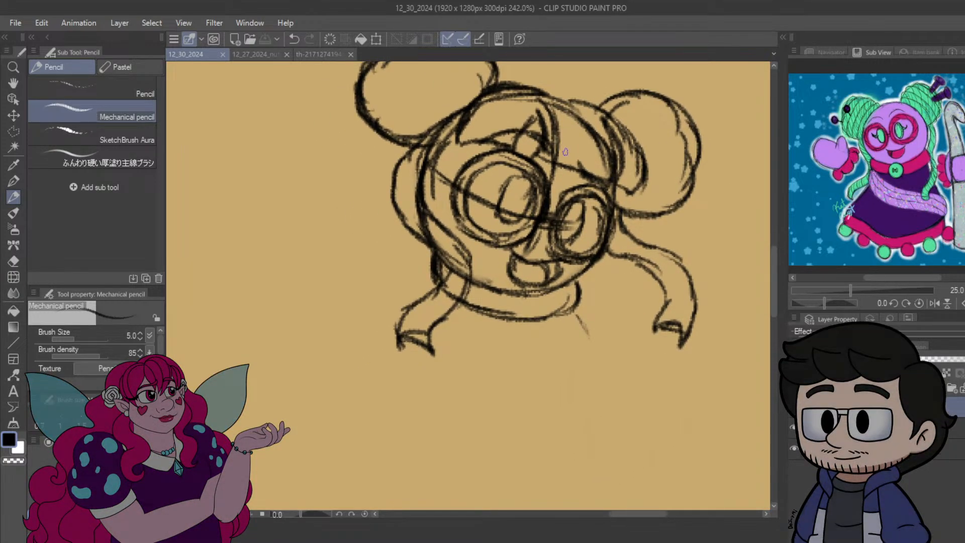
mouse_move(442, 275)
mouse_down()
mouse_move(426, 305)
mouse_move(446, 372)
mouse_up()
drag(428, 319, 450, 367)
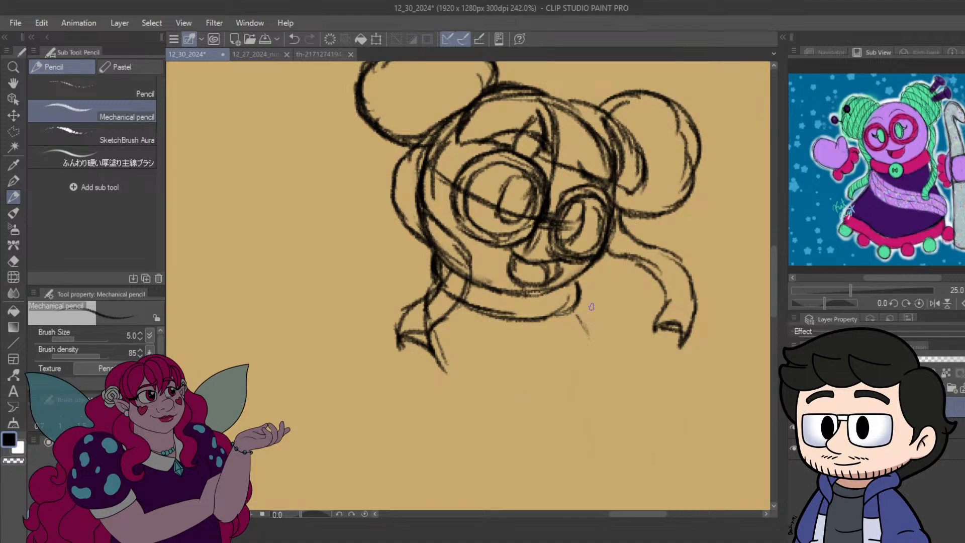
drag(534, 370, 586, 318)
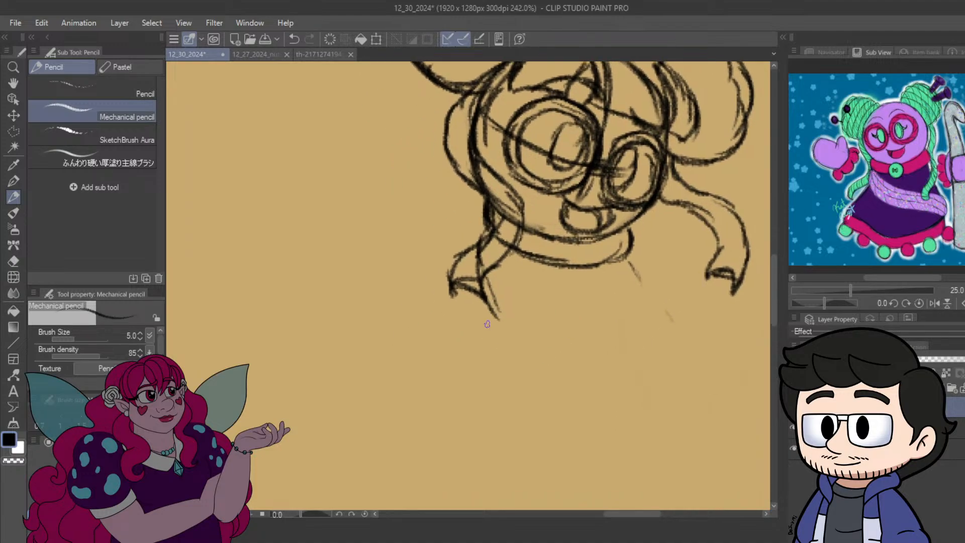
mouse_move(387, 346)
mouse_down()
mouse_move(487, 322)
mouse_move(446, 358)
mouse_up()
mouse_move(486, 327)
mouse_down()
mouse_move(510, 363)
mouse_move(471, 406)
mouse_up()
mouse_move(514, 367)
mouse_down()
mouse_move(495, 392)
mouse_move(435, 417)
mouse_up()
drag(479, 391, 433, 403)
drag(516, 346, 419, 346)
Try a long sloping line from the collar's right end down the side of the body, and erase it.
mouse_move(539, 259)
mouse_down()
mouse_move(578, 323)
mouse_move(566, 318)
mouse_move(654, 394)
mouse_up()
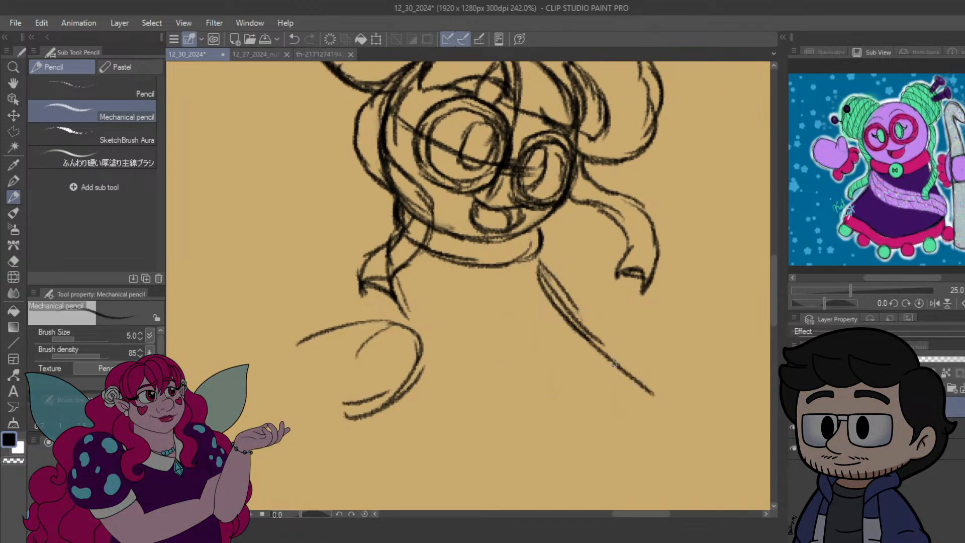
drag(612, 360, 659, 457)
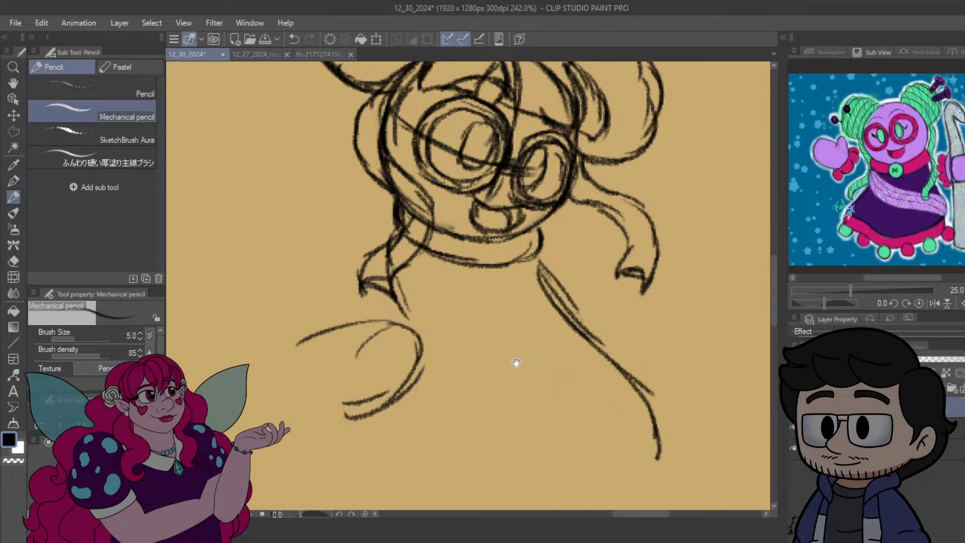
drag(517, 363, 695, 370)
mouse_move(622, 355)
mouse_down()
mouse_move(572, 324)
mouse_move(532, 344)
mouse_move(582, 312)
mouse_move(590, 319)
mouse_move(428, 354)
mouse_up()
scroll(424, 348, down, 2)
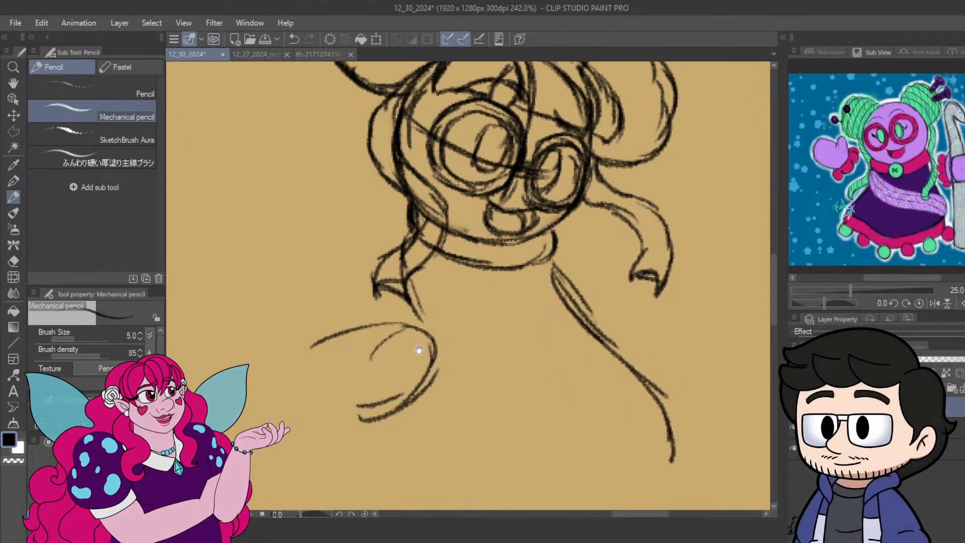
scroll(422, 342, down, 4)
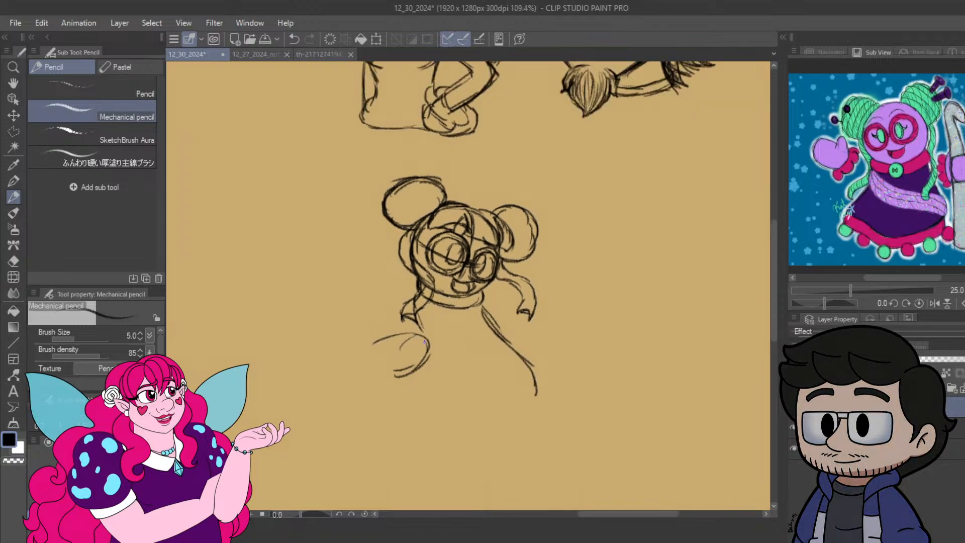
scroll(420, 343, up, 3)
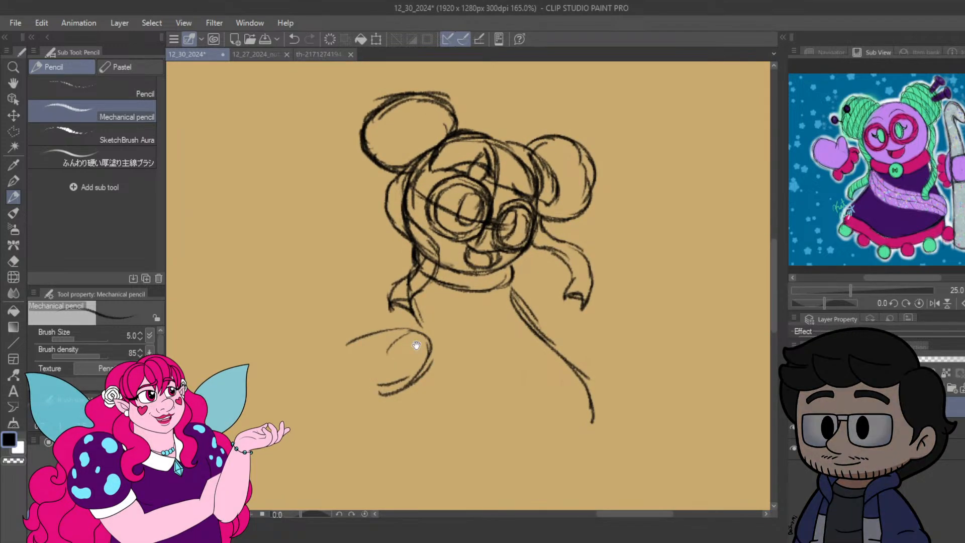
drag(629, 403, 703, 365)
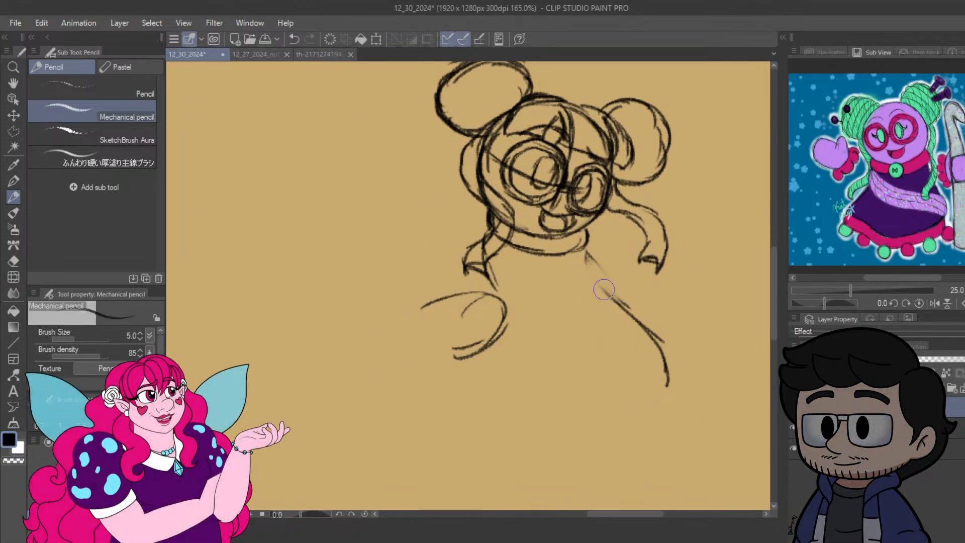
mouse_move(604, 289)
mouse_down()
mouse_move(592, 261)
mouse_move(624, 341)
mouse_move(680, 383)
mouse_move(662, 376)
mouse_up()
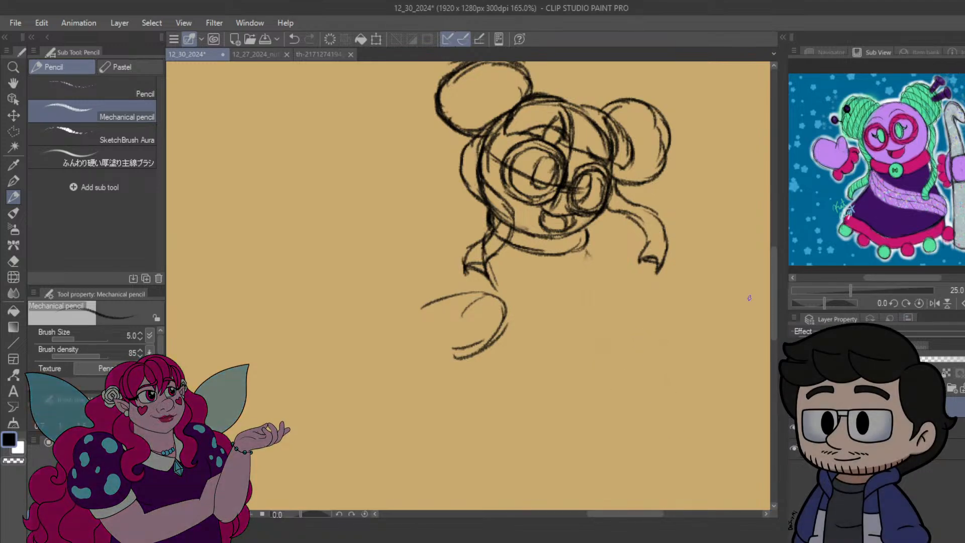
Sketch the outline of a long standing dress from the collar down both sides to a curved bottom edge.
mouse_move(601, 275)
mouse_down()
mouse_move(588, 255)
mouse_move(591, 238)
mouse_move(599, 265)
mouse_up()
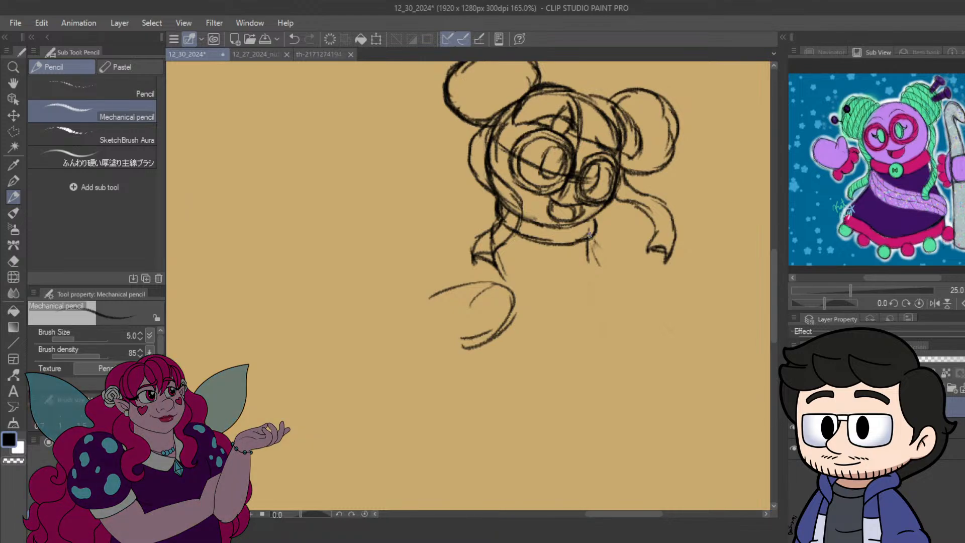
mouse_move(591, 242)
mouse_down()
mouse_move(603, 277)
mouse_move(597, 262)
mouse_up()
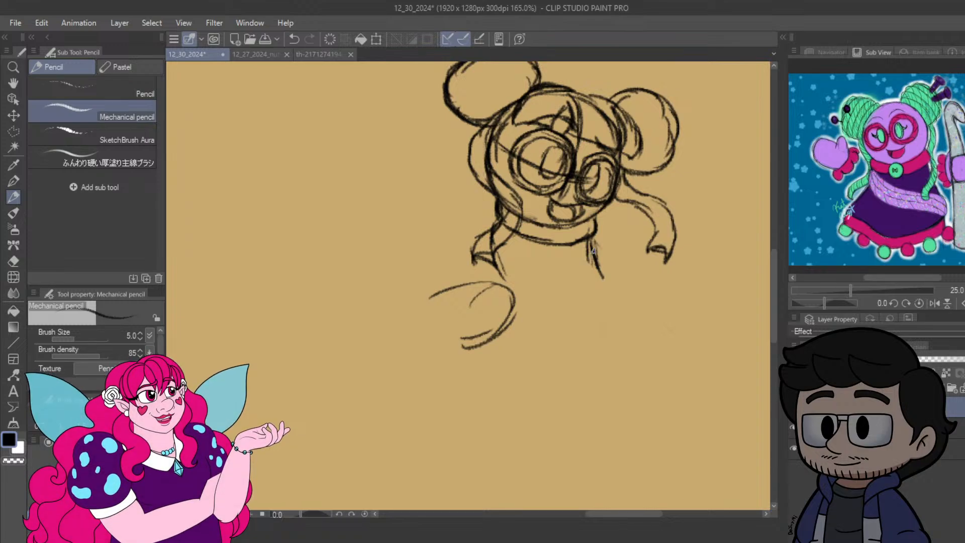
mouse_move(592, 247)
mouse_down()
mouse_move(614, 303)
mouse_move(607, 299)
mouse_up()
mouse_move(495, 228)
mouse_down()
mouse_move(515, 300)
mouse_move(445, 381)
mouse_up()
mouse_move(481, 340)
mouse_down()
mouse_move(422, 396)
mouse_move(544, 429)
mouse_move(600, 399)
mouse_move(614, 383)
mouse_up()
drag(612, 344, 592, 428)
drag(599, 283, 617, 406)
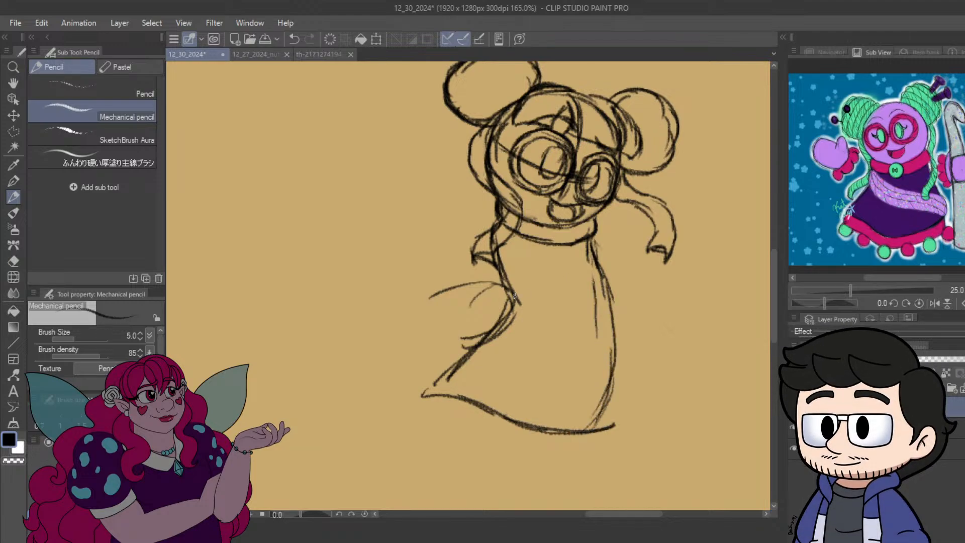
Flare the dress outward at the lower left and add a second curved line as a hem band.
mouse_move(516, 294)
mouse_down()
mouse_move(503, 330)
mouse_move(530, 351)
mouse_move(492, 377)
mouse_move(404, 393)
mouse_move(389, 411)
mouse_up()
mouse_move(428, 375)
mouse_down()
mouse_move(401, 404)
mouse_move(411, 393)
mouse_up()
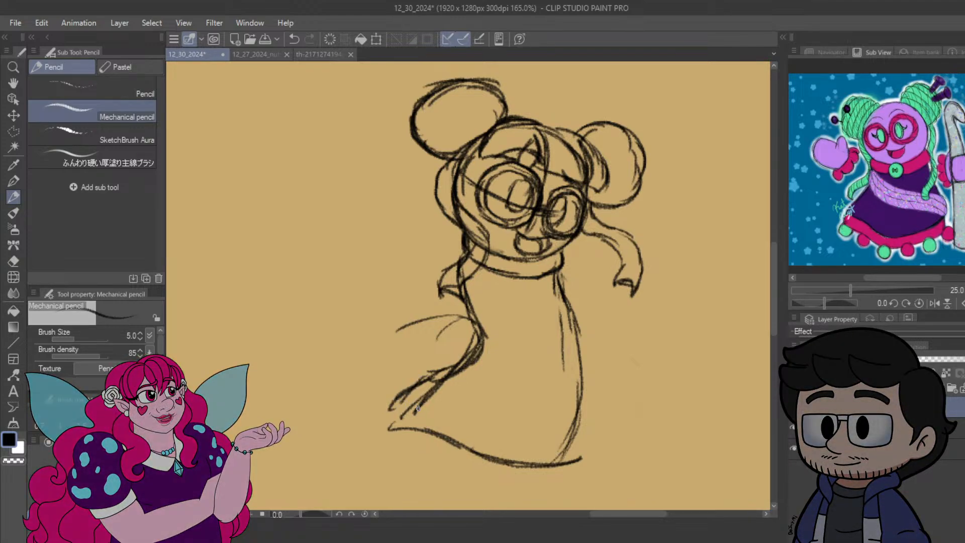
drag(408, 394, 392, 411)
mouse_move(393, 408)
mouse_down()
mouse_move(464, 436)
mouse_move(553, 451)
mouse_up()
drag(491, 432, 591, 443)
drag(563, 458, 589, 407)
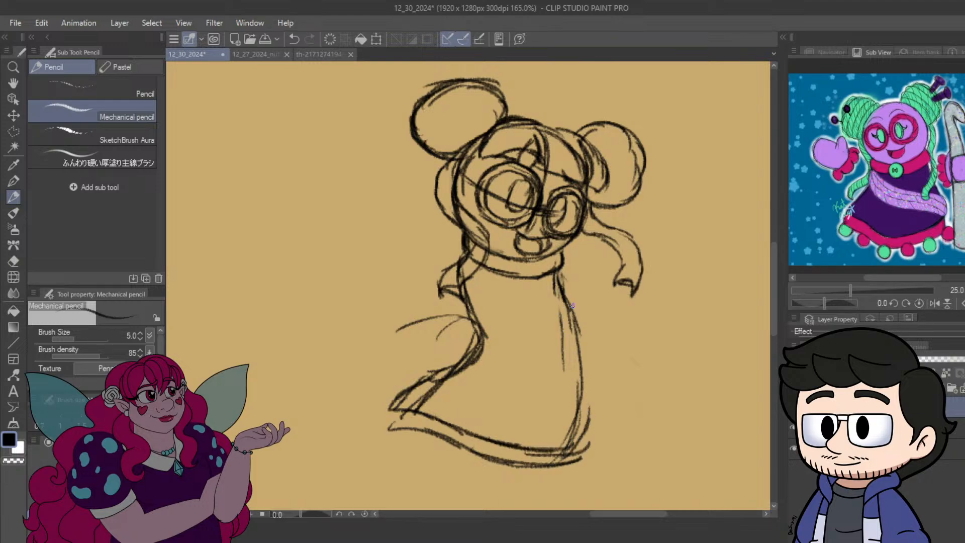
mouse_move(600, 276)
mouse_down()
mouse_move(654, 287)
mouse_move(634, 243)
mouse_move(630, 251)
mouse_move(668, 165)
mouse_move(667, 221)
mouse_move(640, 284)
mouse_up()
drag(660, 241, 637, 287)
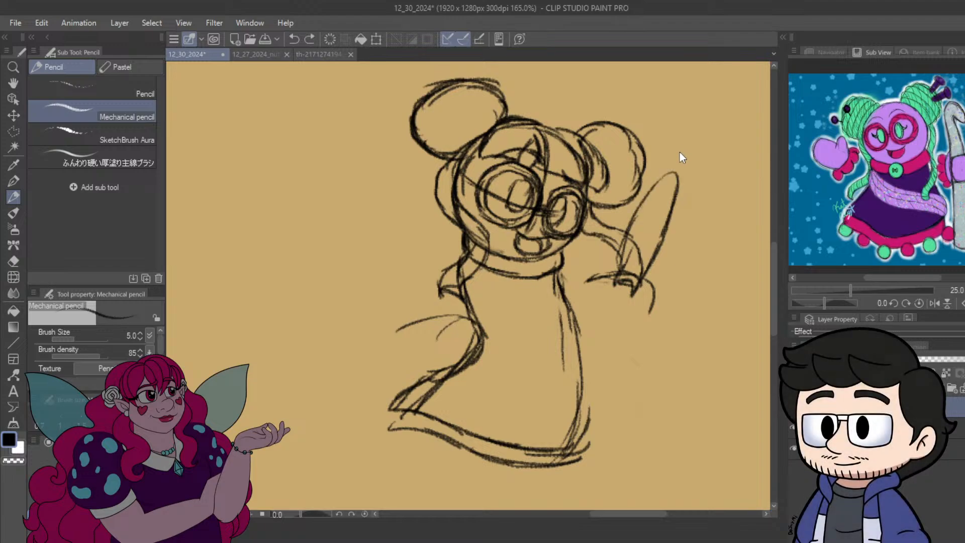
key(ctrl+z)
key(ctrl+z)
key(ctrl+z)
key(ctrl+z)
key(ctrl+z)
key(ctrl+z)
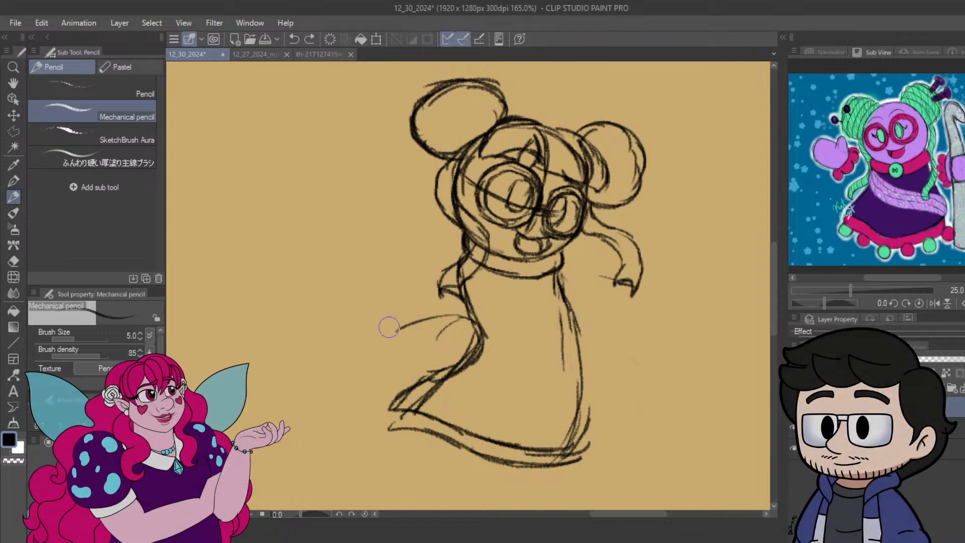
key(ctrl+z)
Erase the standing dress and arm sketch below the collar and rough in a short narrow torso.
mouse_move(438, 331)
mouse_down()
mouse_move(406, 398)
mouse_move(433, 405)
mouse_move(426, 444)
mouse_move(452, 436)
mouse_move(449, 455)
mouse_move(485, 463)
mouse_move(499, 455)
mouse_move(475, 365)
mouse_move(453, 358)
mouse_move(490, 456)
mouse_move(431, 439)
mouse_move(453, 433)
mouse_move(491, 444)
mouse_move(582, 413)
mouse_move(612, 416)
mouse_move(589, 451)
mouse_move(522, 474)
mouse_move(583, 369)
mouse_move(559, 285)
mouse_move(466, 312)
mouse_move(472, 340)
mouse_move(597, 439)
mouse_move(563, 423)
mouse_up()
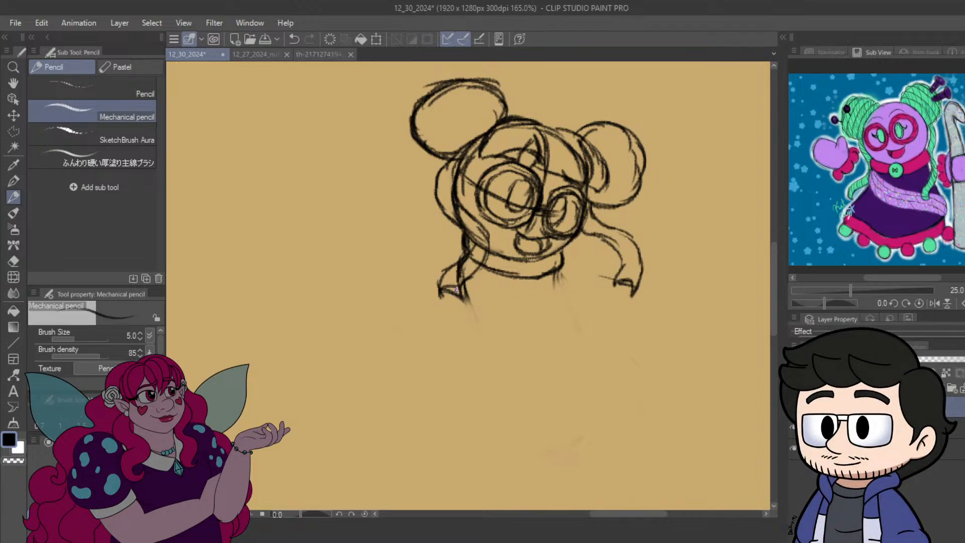
mouse_move(456, 277)
mouse_down()
mouse_move(445, 302)
mouse_move(458, 344)
mouse_up()
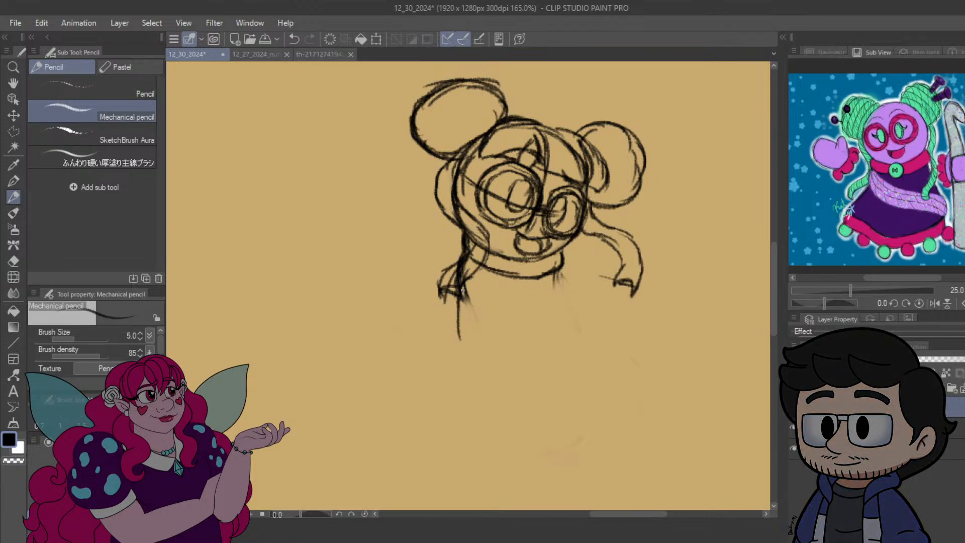
drag(459, 302, 454, 335)
drag(519, 278, 486, 315)
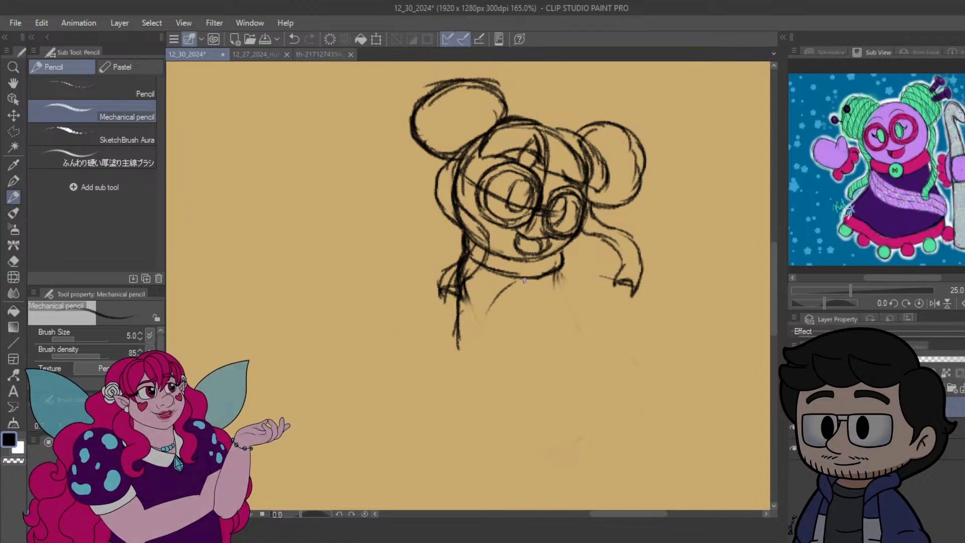
mouse_move(559, 272)
mouse_down()
mouse_move(540, 294)
mouse_move(532, 325)
mouse_up()
drag(559, 272, 534, 327)
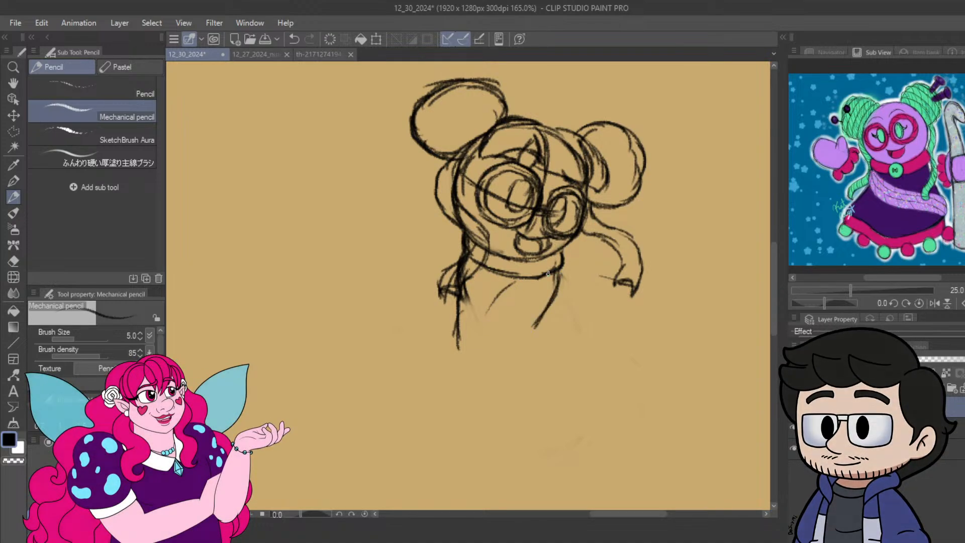
drag(455, 297, 446, 338)
Sketch the seated lower body with the skirt curving out to the right of the torso and a pointed lower hem.
mouse_move(459, 302)
mouse_down()
mouse_move(451, 363)
mouse_move(539, 375)
mouse_move(613, 341)
mouse_move(628, 395)
mouse_up()
mouse_move(617, 347)
mouse_down()
mouse_move(638, 360)
mouse_move(662, 401)
mouse_up()
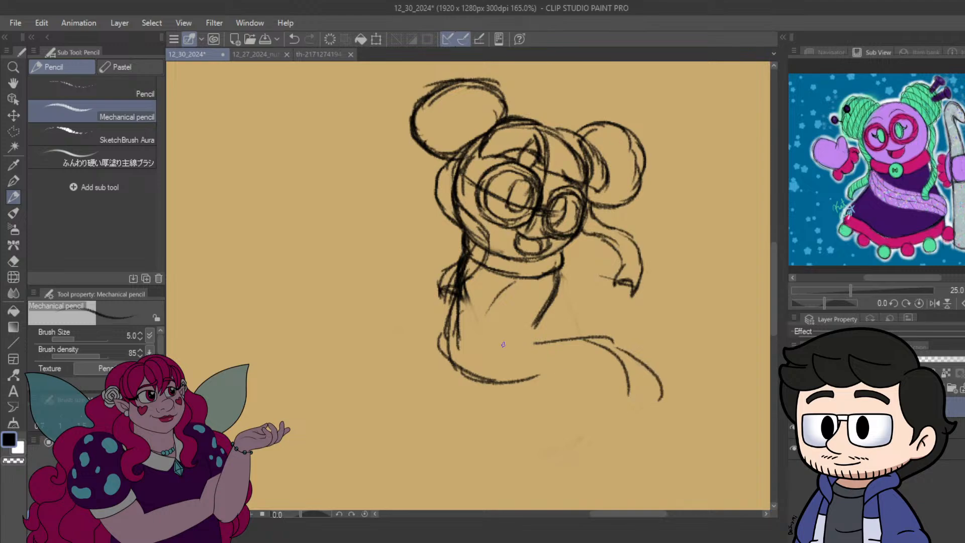
drag(556, 276, 536, 331)
drag(551, 299, 589, 327)
mouse_move(516, 340)
mouse_down()
mouse_move(626, 318)
mouse_move(649, 333)
mouse_up()
mouse_move(634, 318)
mouse_down()
mouse_move(672, 362)
mouse_move(664, 395)
mouse_up()
mouse_move(526, 346)
mouse_down()
mouse_move(467, 405)
mouse_move(564, 421)
mouse_move(626, 403)
mouse_up()
Sketch a giant crochet hook lying diagonally across the lap, with its hooked end at the lower left.
drag(438, 353, 360, 378)
drag(468, 347, 340, 388)
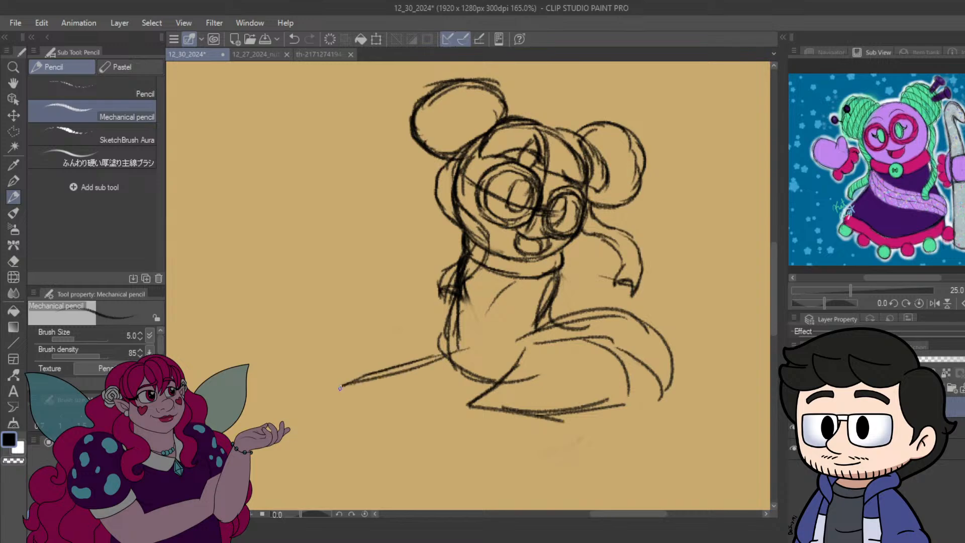
mouse_move(533, 332)
mouse_down()
mouse_move(598, 297)
mouse_move(718, 270)
mouse_up()
drag(504, 326, 307, 391)
drag(501, 332, 653, 276)
mouse_move(482, 352)
mouse_down()
mouse_move(739, 261)
mouse_move(724, 293)
mouse_move(703, 307)
mouse_up()
drag(743, 262, 668, 320)
drag(729, 286, 640, 333)
mouse_move(366, 371)
mouse_down()
mouse_move(270, 403)
mouse_move(310, 391)
mouse_move(297, 406)
mouse_move(301, 439)
mouse_move(288, 443)
mouse_move(383, 443)
mouse_move(336, 421)
mouse_move(353, 405)
mouse_move(322, 417)
mouse_move(453, 386)
mouse_up()
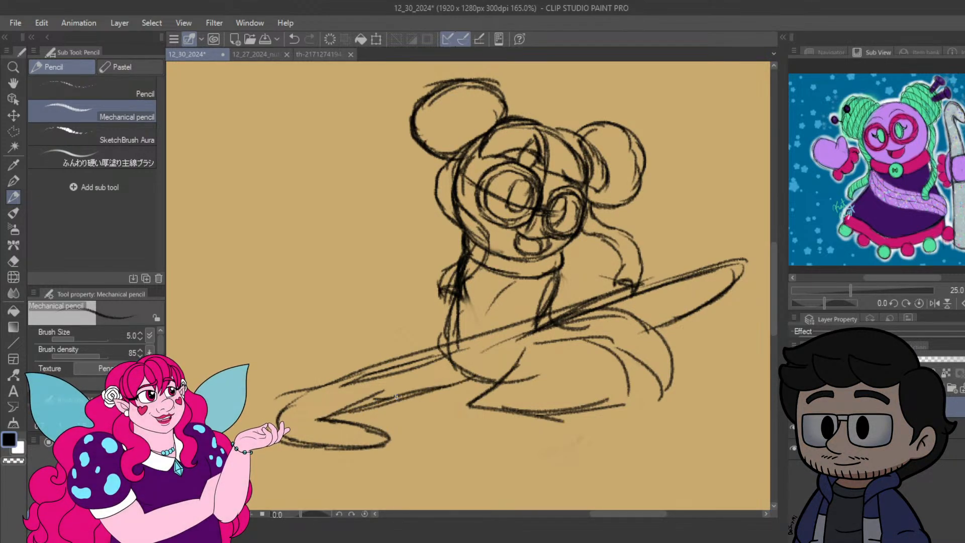
drag(506, 370, 376, 400)
Sketch mitten-like hands gripping the crochet hook on both sides of the body.
drag(438, 285, 426, 301)
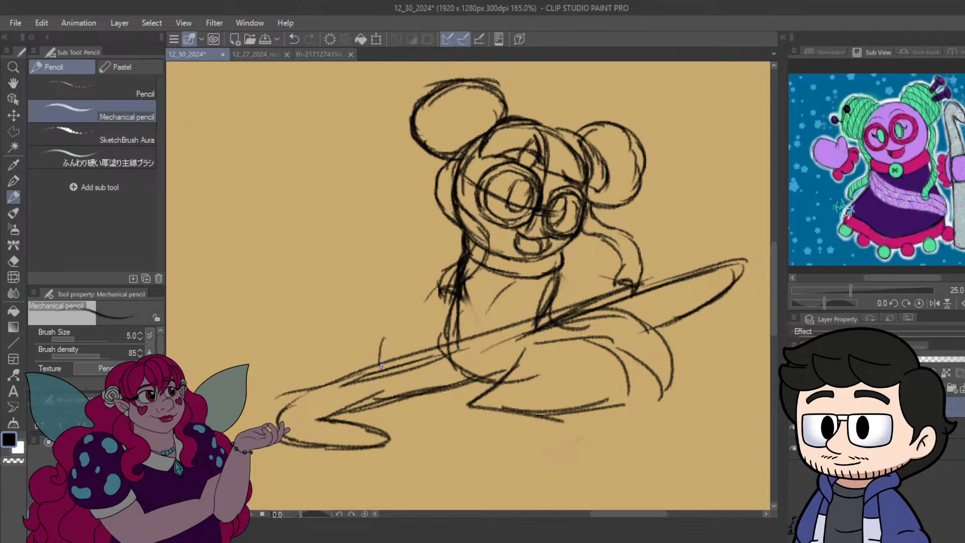
mouse_move(381, 367)
mouse_down()
mouse_move(433, 346)
mouse_move(461, 357)
mouse_up()
mouse_move(390, 406)
mouse_down()
mouse_move(434, 402)
mouse_move(426, 406)
mouse_move(451, 389)
mouse_move(465, 349)
mouse_up()
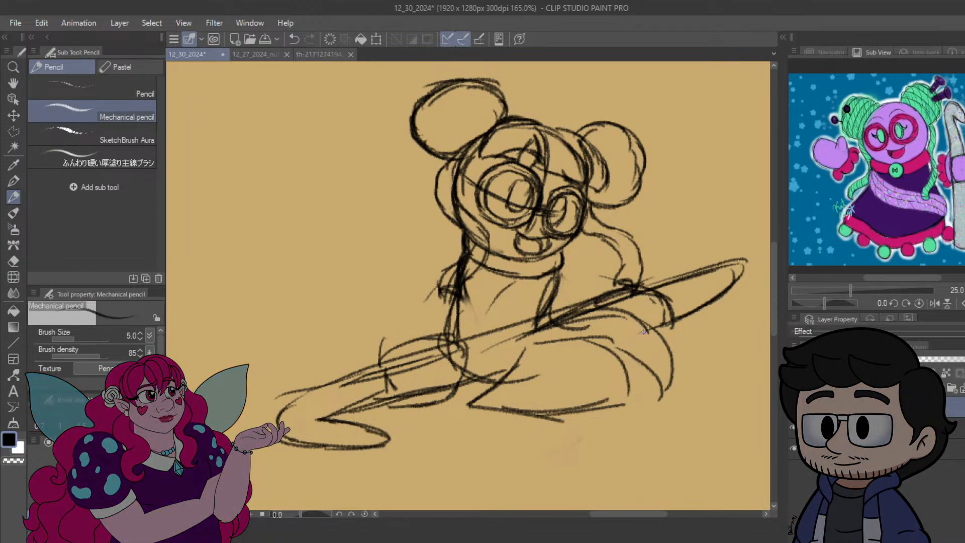
Add a round button at the centre of the collar and sketch the left arm down to the hand on the hook.
scroll(508, 259, down, 1)
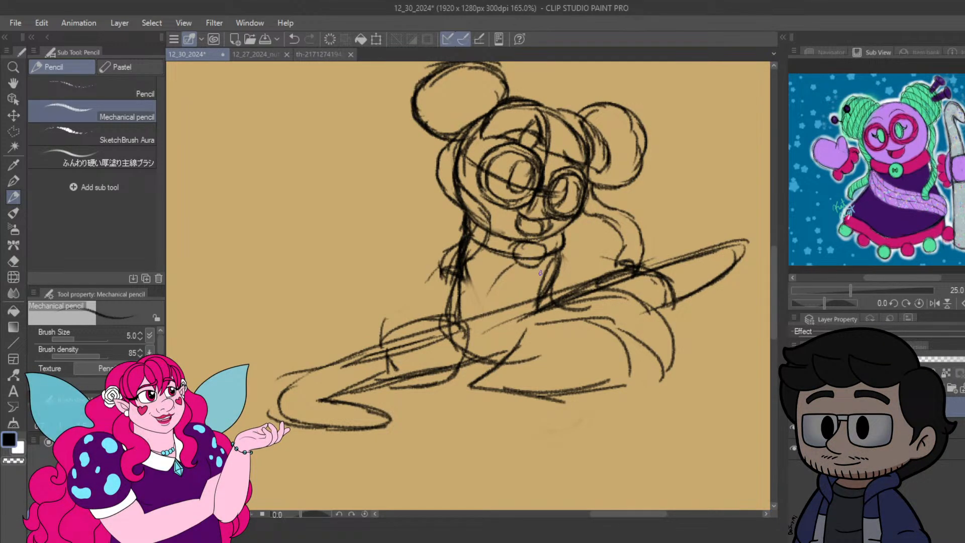
mouse_move(444, 266)
mouse_down()
mouse_move(432, 300)
mouse_move(438, 334)
mouse_up()
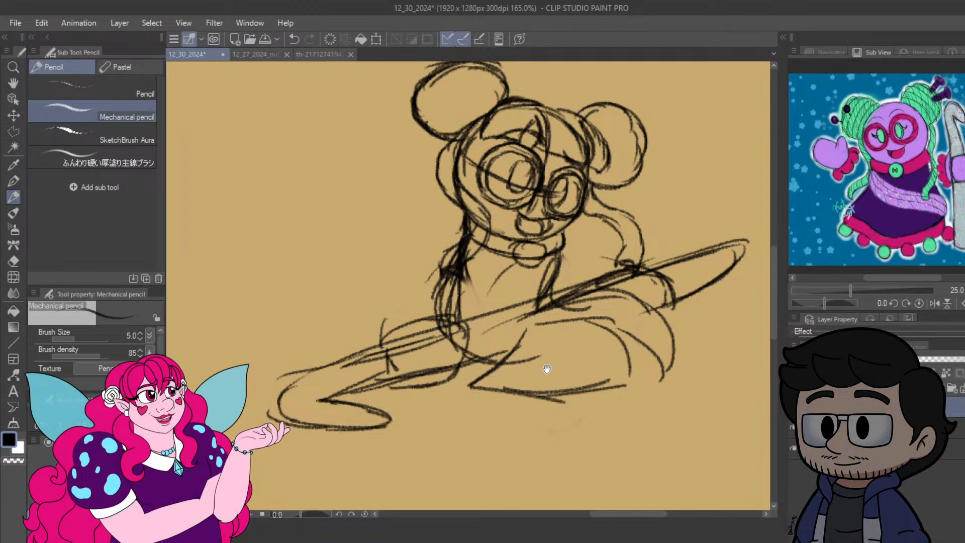
drag(547, 369, 465, 346)
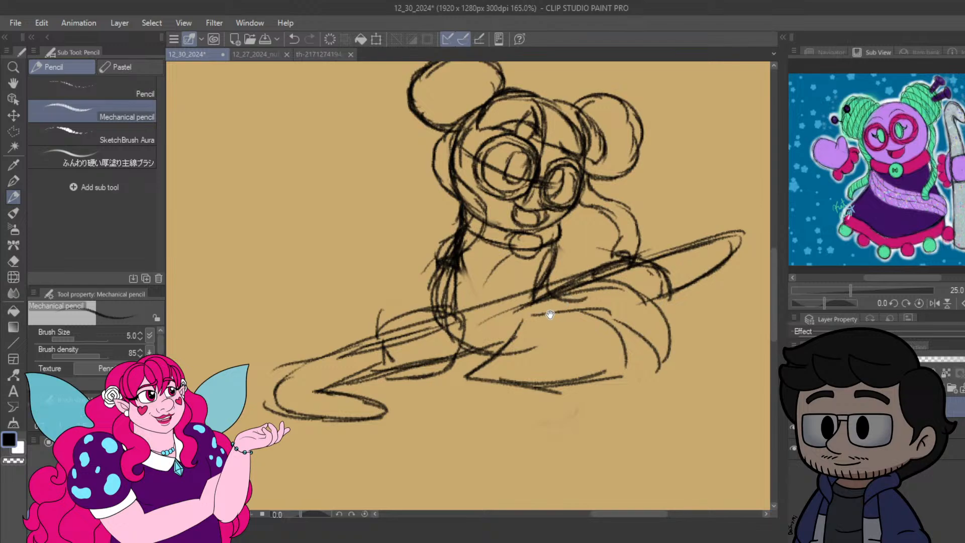
Sketch a sash crossing the torso diagonally from the left shoulder to the waist, with a small ruffle at the shoulder.
mouse_move(550, 314)
mouse_down()
mouse_move(490, 333)
mouse_move(530, 381)
mouse_up()
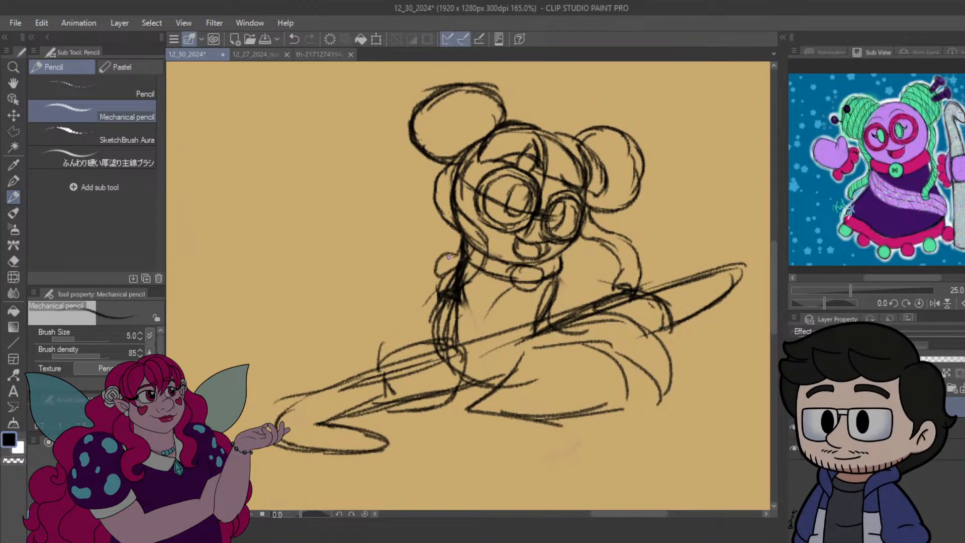
mouse_move(467, 263)
mouse_down()
mouse_move(493, 297)
mouse_move(536, 309)
mouse_up()
mouse_move(444, 260)
mouse_down()
mouse_move(540, 329)
mouse_move(482, 305)
mouse_up()
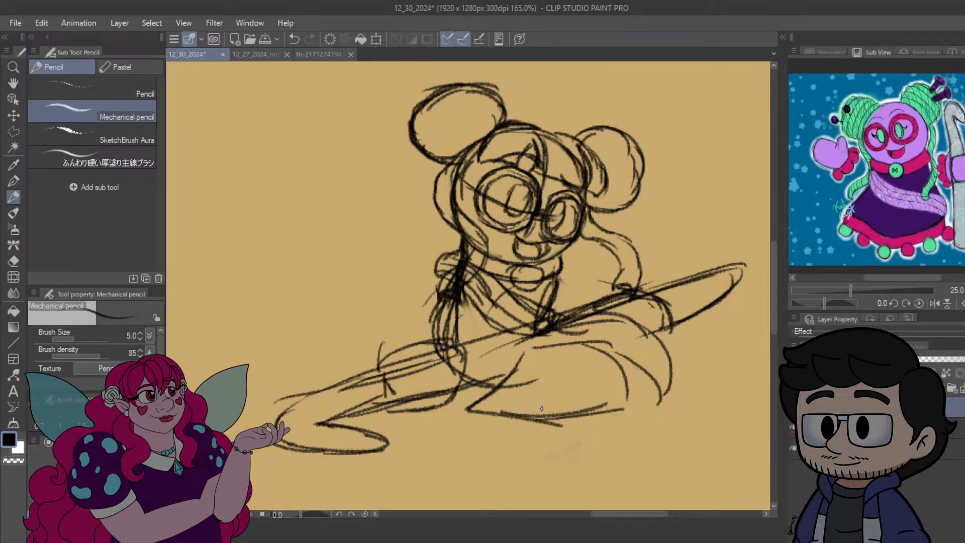
Sketch a curved trim band along the skirt's hem and four round pom-poms hanging below it.
drag(568, 423, 541, 445)
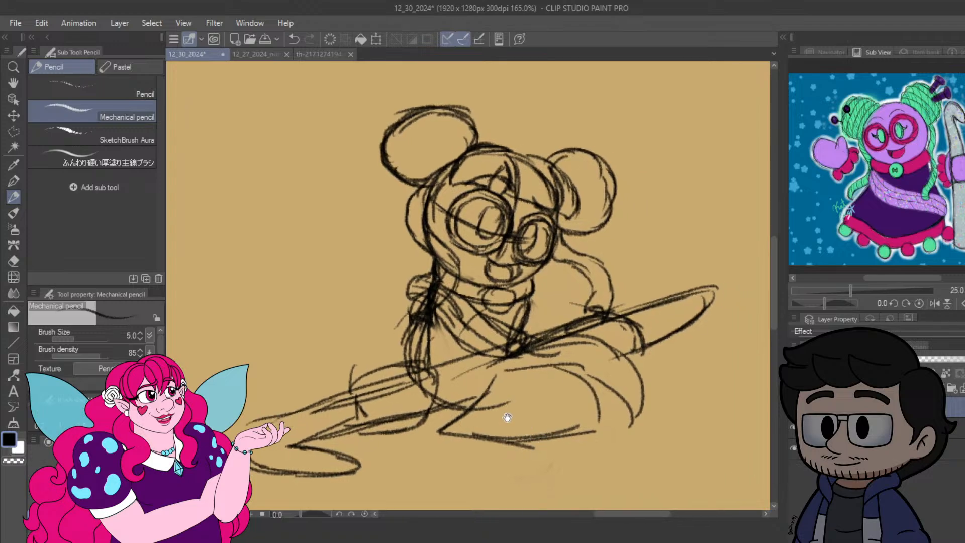
drag(454, 377, 420, 353)
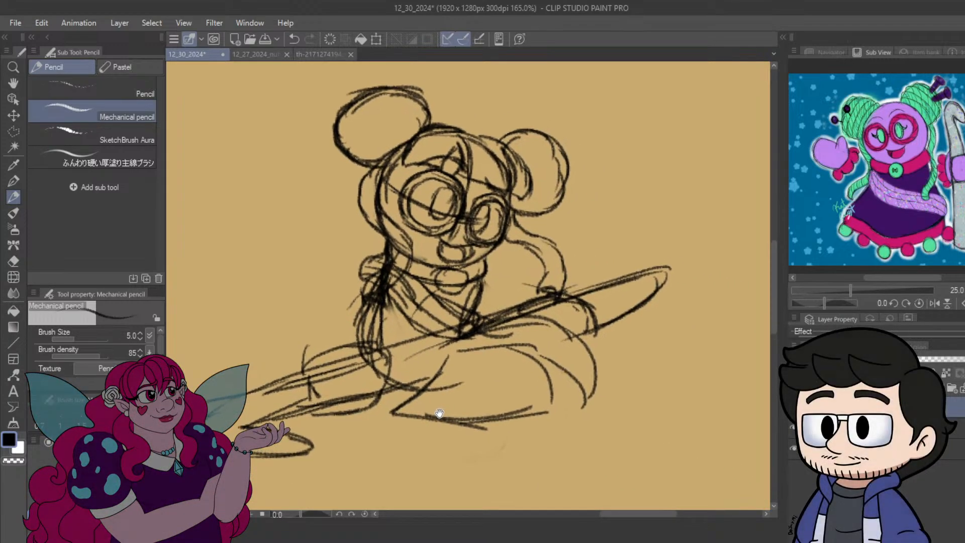
mouse_move(397, 415)
mouse_down()
mouse_move(420, 415)
mouse_move(387, 434)
mouse_move(420, 400)
mouse_move(453, 400)
mouse_move(421, 394)
mouse_move(607, 391)
mouse_up()
mouse_move(611, 368)
mouse_down()
mouse_move(607, 410)
mouse_move(584, 391)
mouse_up()
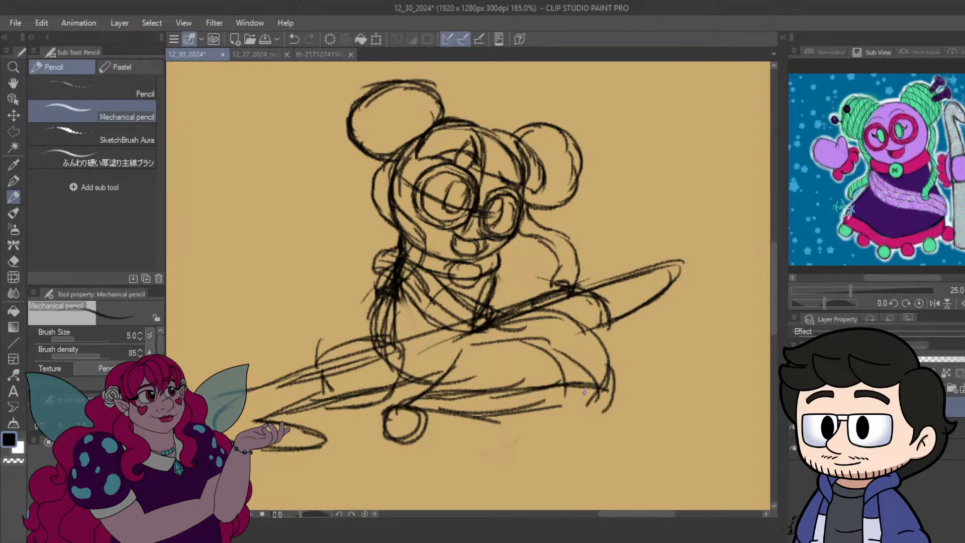
drag(445, 410, 595, 407)
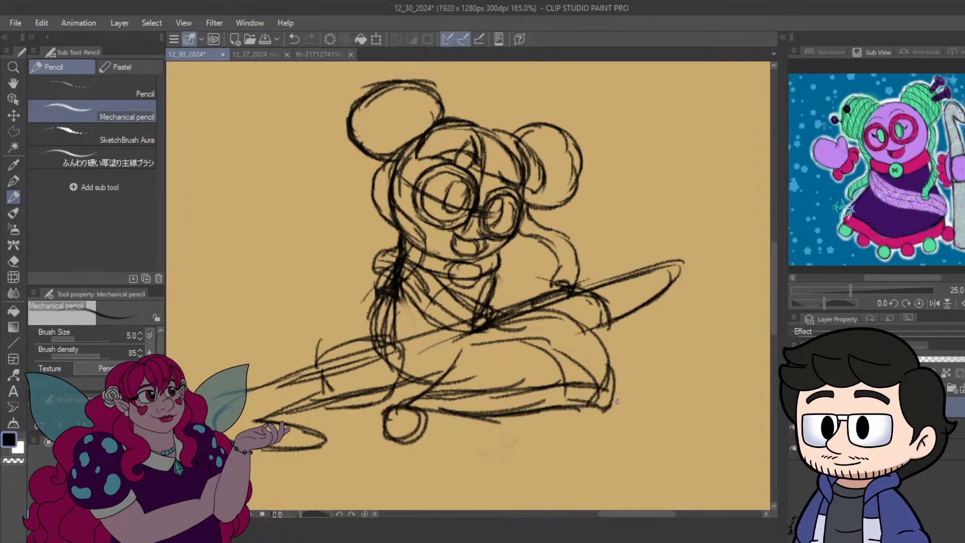
mouse_move(476, 411)
mouse_down()
mouse_move(491, 432)
mouse_move(476, 414)
mouse_move(490, 427)
mouse_move(523, 429)
mouse_move(558, 418)
mouse_move(553, 433)
mouse_up()
mouse_move(604, 411)
mouse_down()
mouse_move(616, 431)
mouse_move(603, 406)
mouse_move(592, 409)
mouse_up()
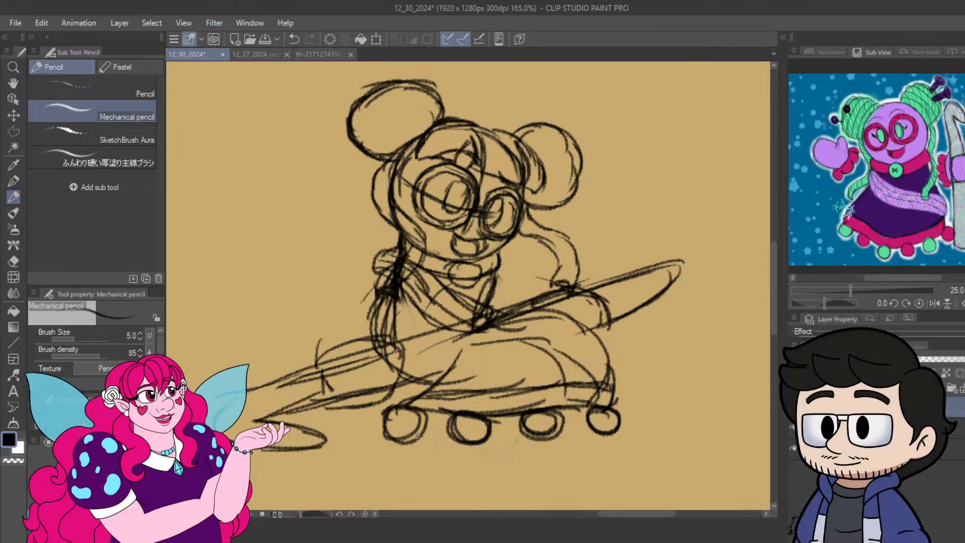
Erase the right end of the skirt hem with its pom-pom and redraw both with a cleaner curve.
mouse_move(540, 413)
mouse_down()
mouse_move(566, 393)
mouse_move(547, 391)
mouse_move(601, 409)
mouse_move(604, 386)
mouse_move(581, 405)
mouse_move(596, 426)
mouse_move(627, 429)
mouse_up()
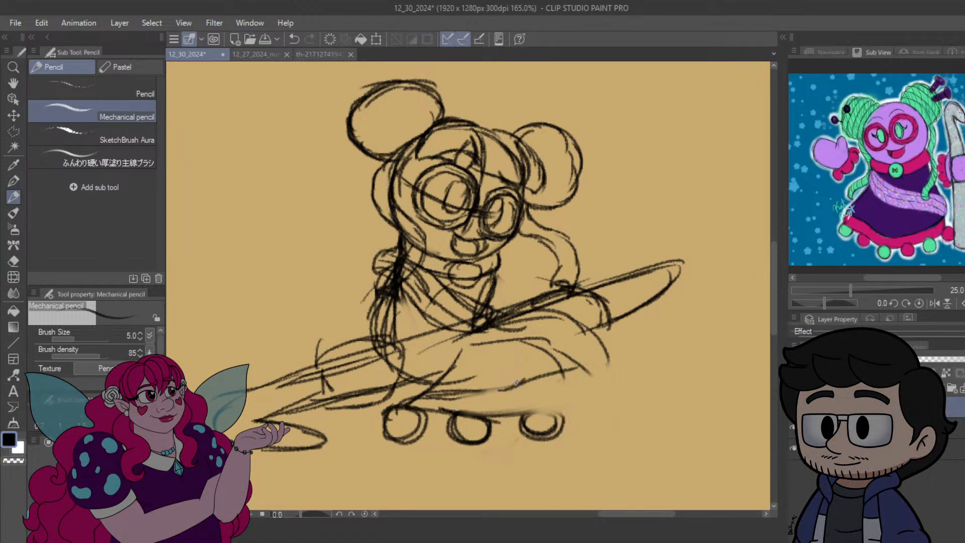
drag(516, 382, 610, 375)
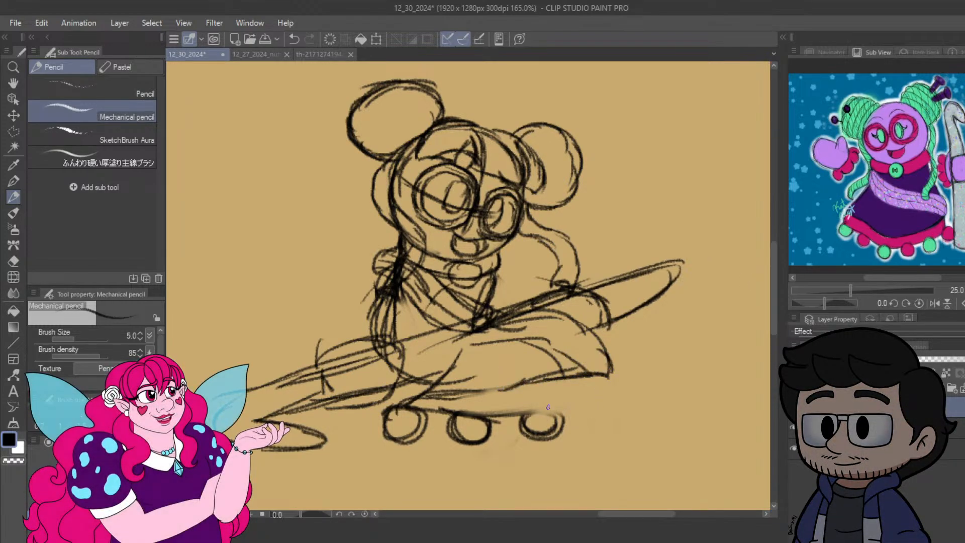
mouse_move(510, 405)
mouse_down()
mouse_move(607, 405)
mouse_move(619, 383)
mouse_move(622, 421)
mouse_move(592, 423)
mouse_move(603, 400)
mouse_up()
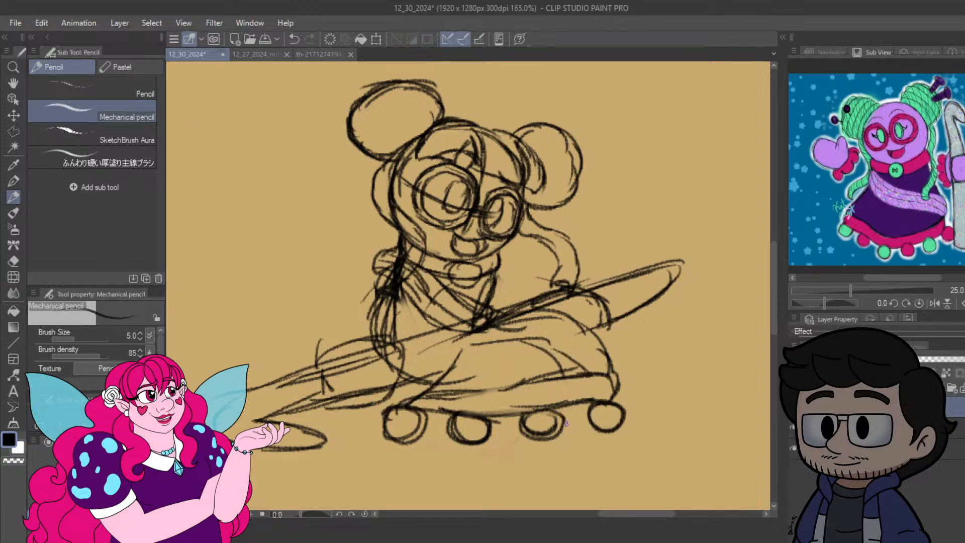
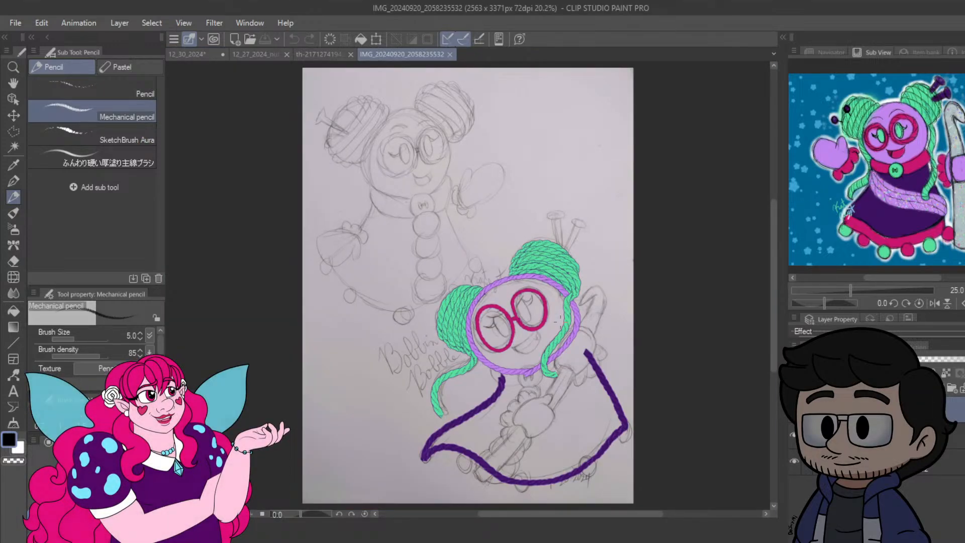
Zoom in on the reference drawing of the posed character and hide its coloured layers to examine the pencil lines.
scroll(515, 328, up, 3)
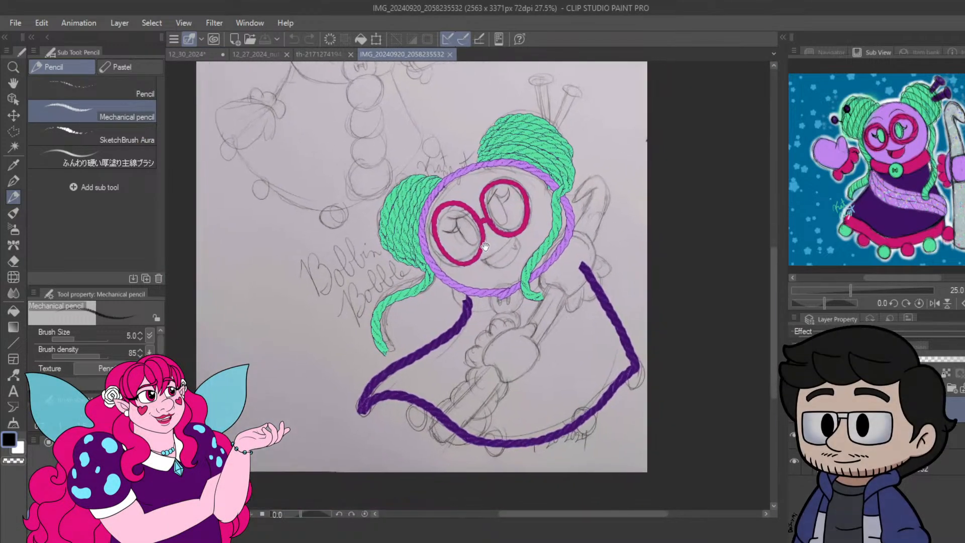
drag(492, 230, 500, 236)
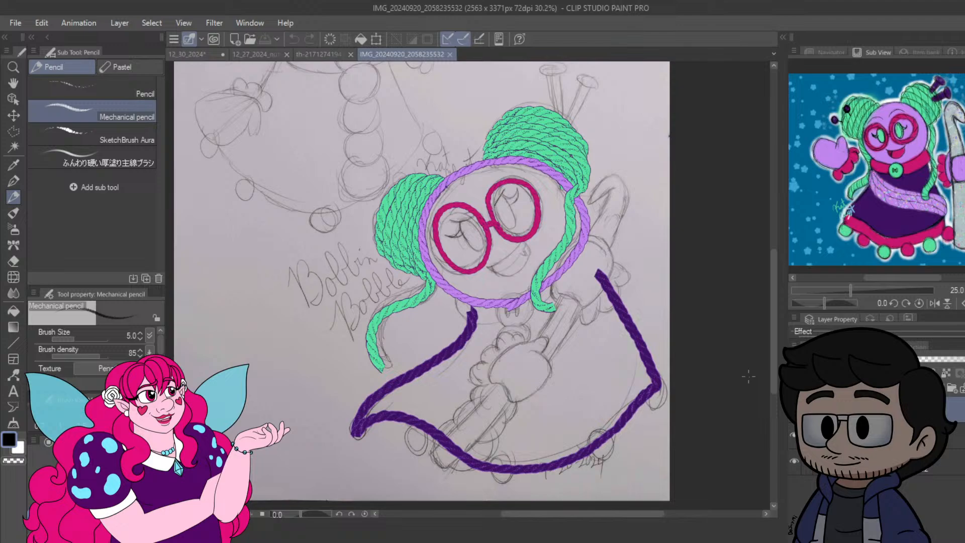
click(794, 409)
click(794, 435)
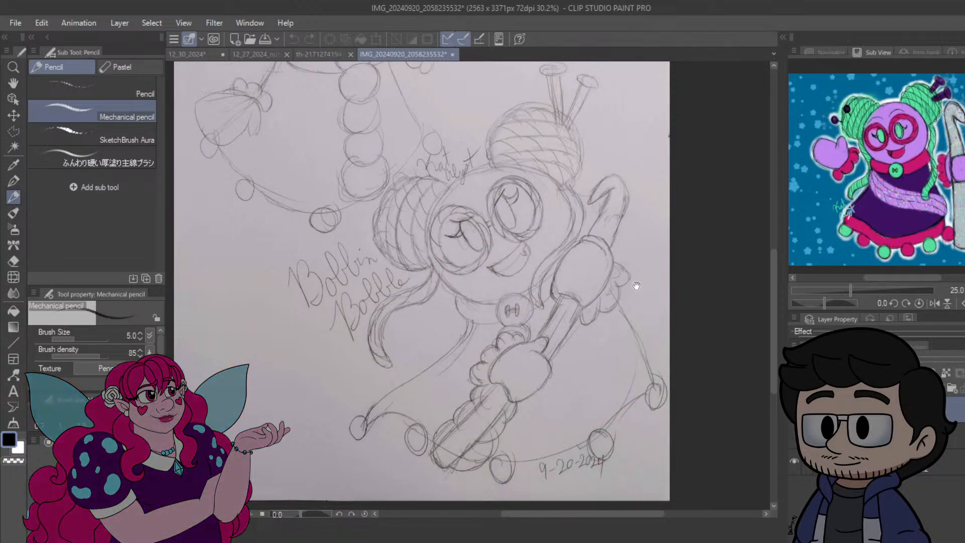
drag(610, 273, 614, 276)
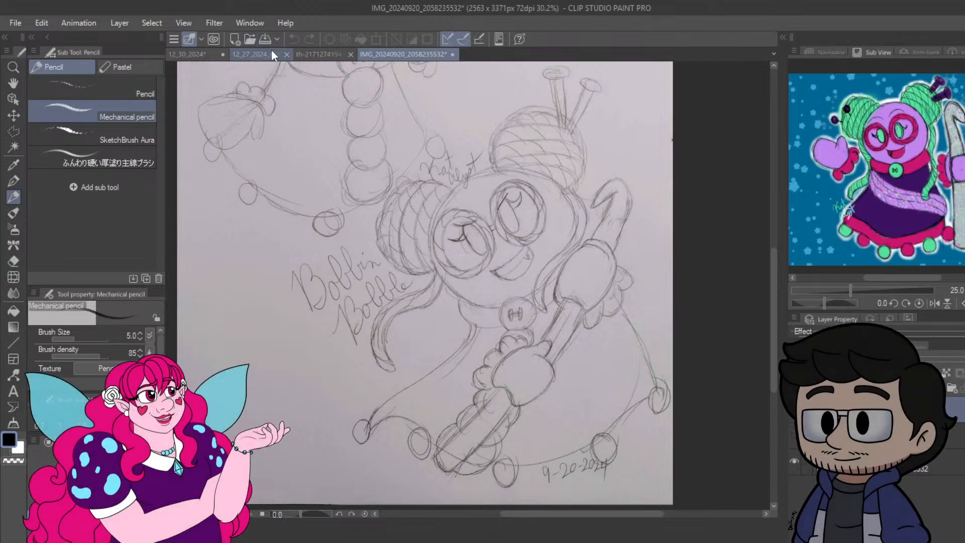
Close the pencil reference, the folding-chair image and the nutcracker sketches, keeping only the 12_30_2024 drawing open.
click(453, 54)
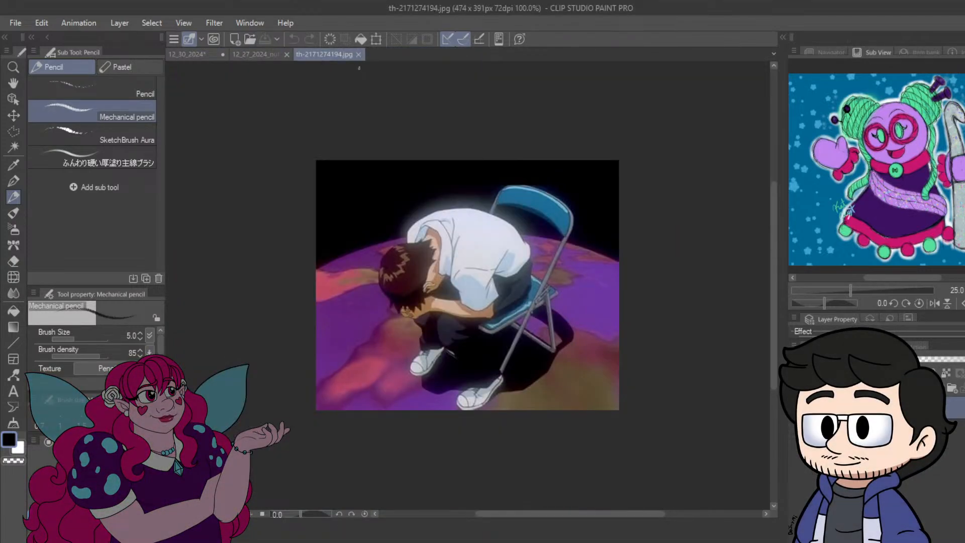
click(358, 54)
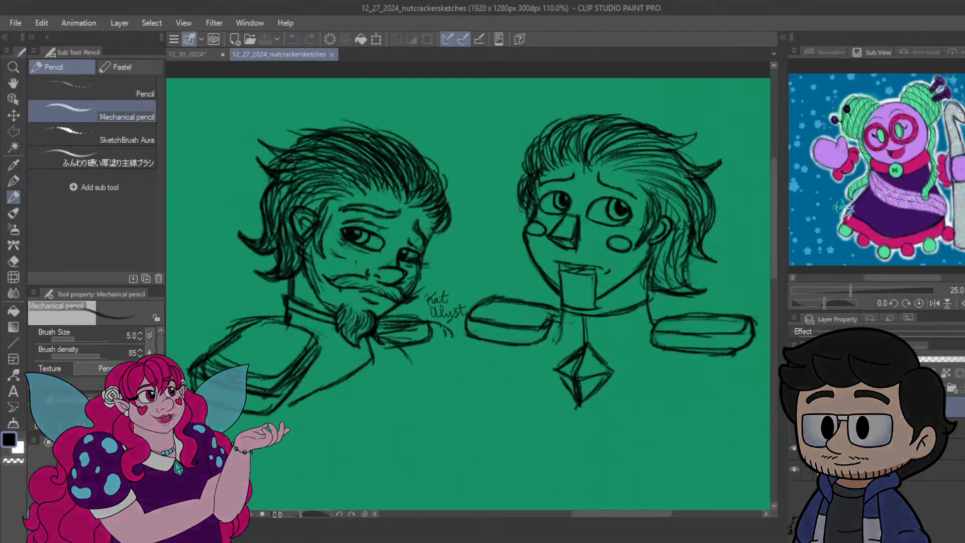
click(331, 55)
Sketch scalloped ruffle cuffs around both hands where they grip the crochet hook.
scroll(482, 272, down, 5)
scroll(483, 267, up, 4)
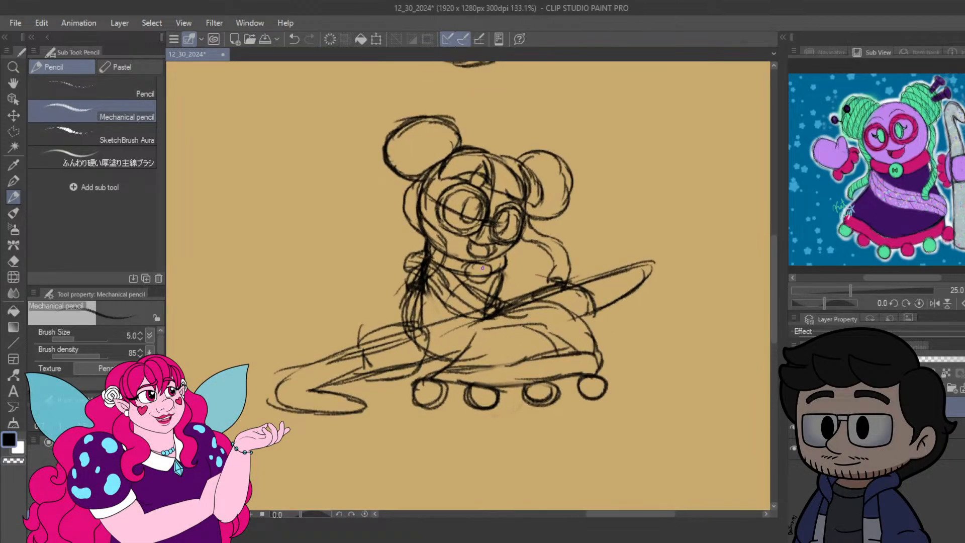
scroll(483, 267, up, 2)
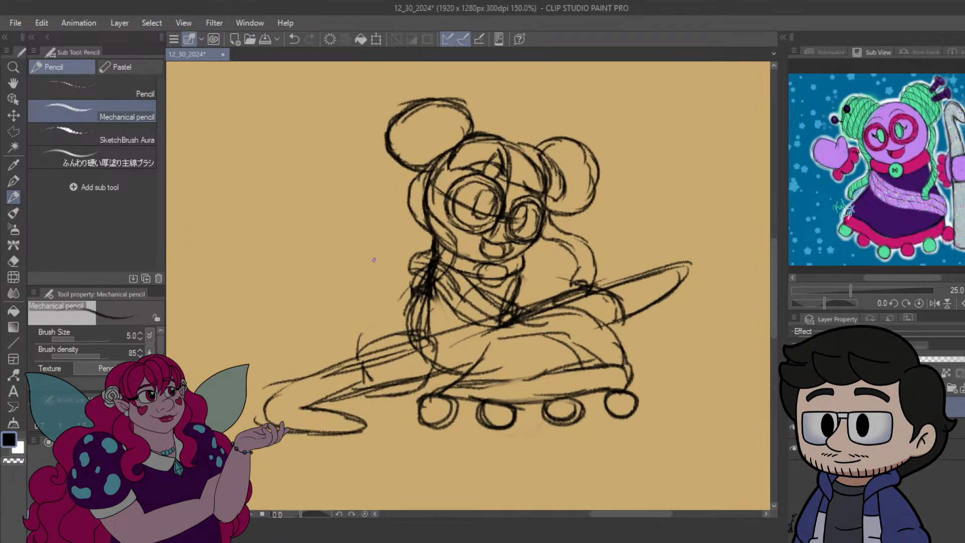
drag(483, 360, 549, 347)
scroll(550, 353, up, 3)
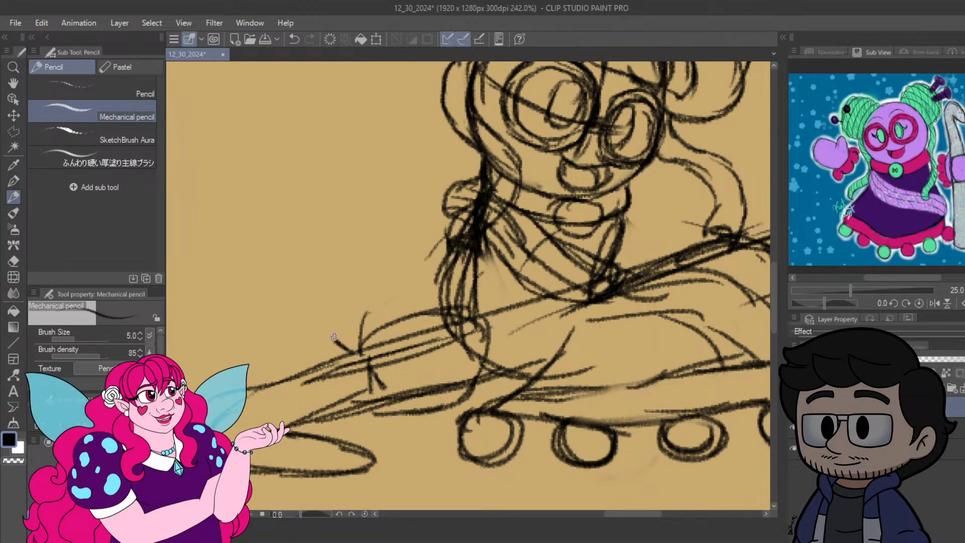
mouse_move(334, 336)
mouse_down()
mouse_move(328, 316)
mouse_move(390, 277)
mouse_move(423, 292)
mouse_move(411, 295)
mouse_move(433, 264)
mouse_move(486, 286)
mouse_move(481, 310)
mouse_move(225, 400)
mouse_up()
mouse_move(422, 334)
mouse_down()
mouse_move(487, 276)
mouse_move(523, 277)
mouse_move(542, 257)
mouse_move(572, 265)
mouse_move(595, 316)
mouse_up()
alt+click(619, 385)
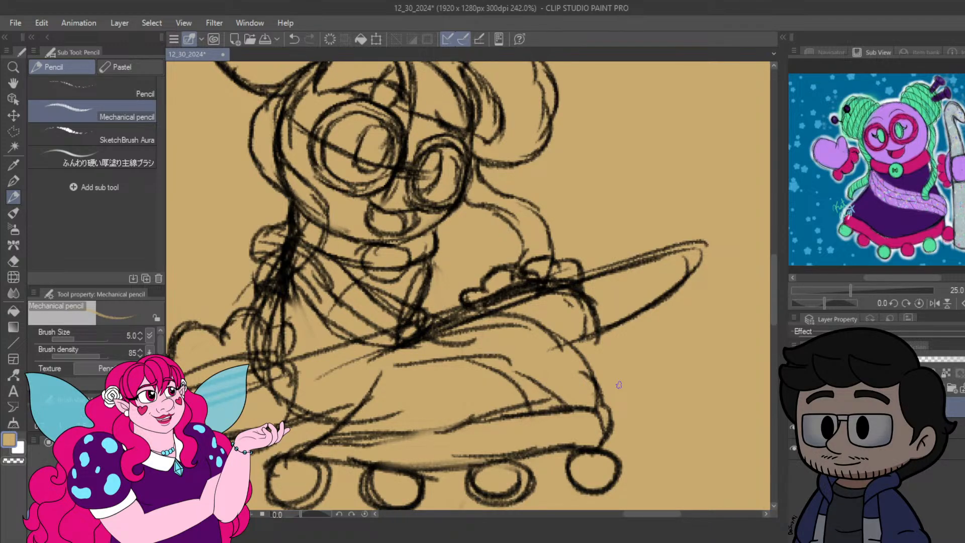
mouse_move(521, 354)
mouse_down()
mouse_move(639, 352)
mouse_move(630, 365)
mouse_up()
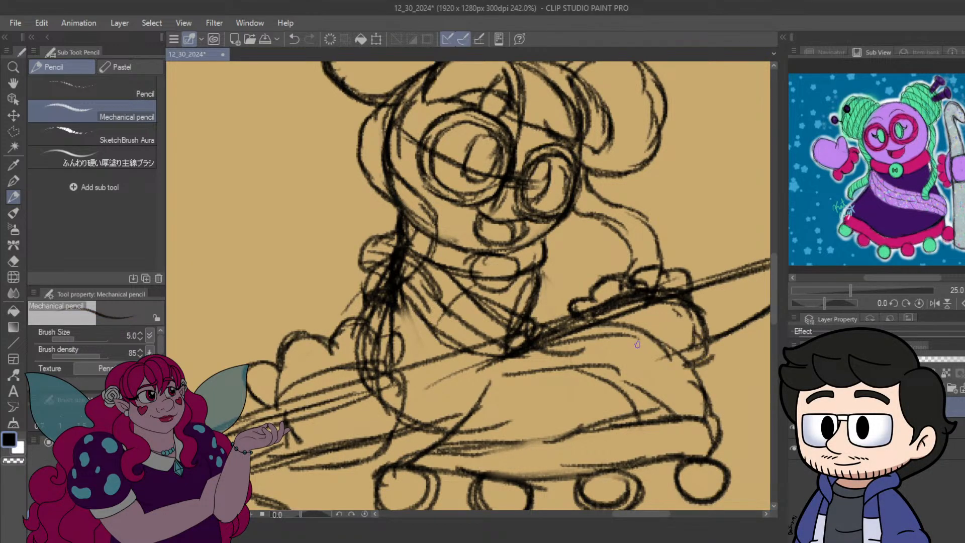
Erase the crochet hook's lines crossing the torso, the lower sash lines and the fold lines inside the skirt.
mouse_move(665, 382)
mouse_down()
mouse_move(638, 364)
mouse_move(625, 337)
mouse_up()
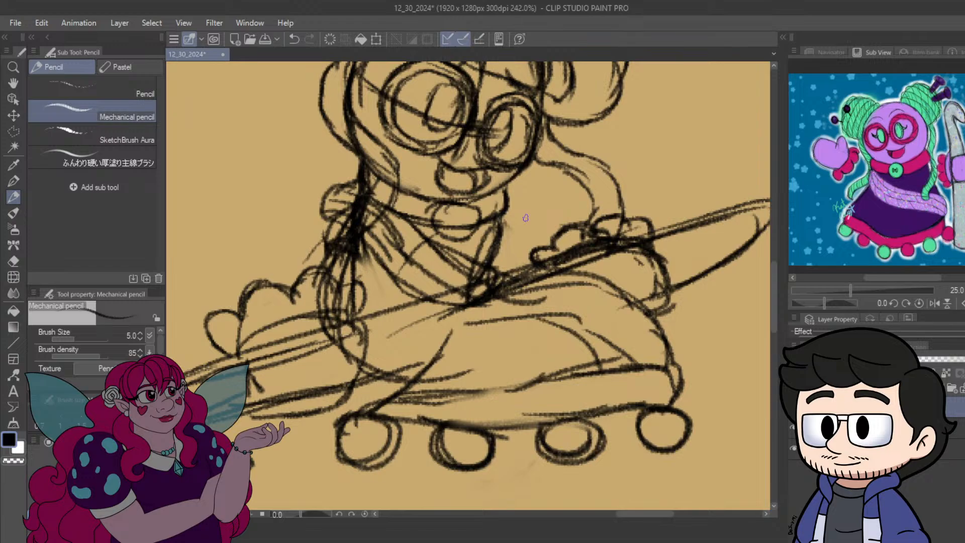
mouse_move(423, 318)
mouse_down()
mouse_move(469, 333)
mouse_move(430, 337)
mouse_move(480, 337)
mouse_move(553, 319)
mouse_up()
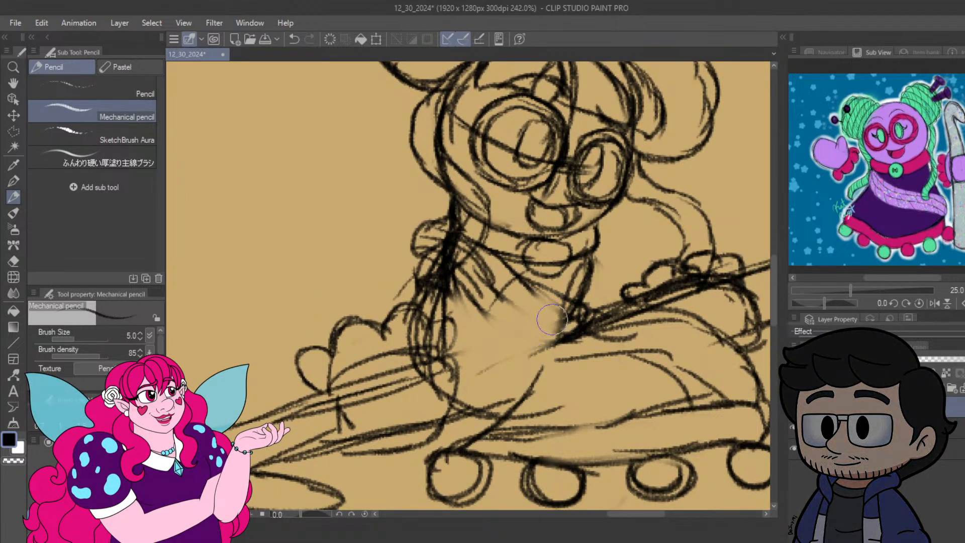
mouse_move(543, 357)
mouse_down()
mouse_move(582, 344)
mouse_move(611, 315)
mouse_move(647, 323)
mouse_move(653, 355)
mouse_move(639, 375)
mouse_move(556, 361)
mouse_move(663, 354)
mouse_move(728, 384)
mouse_up()
drag(564, 337, 452, 320)
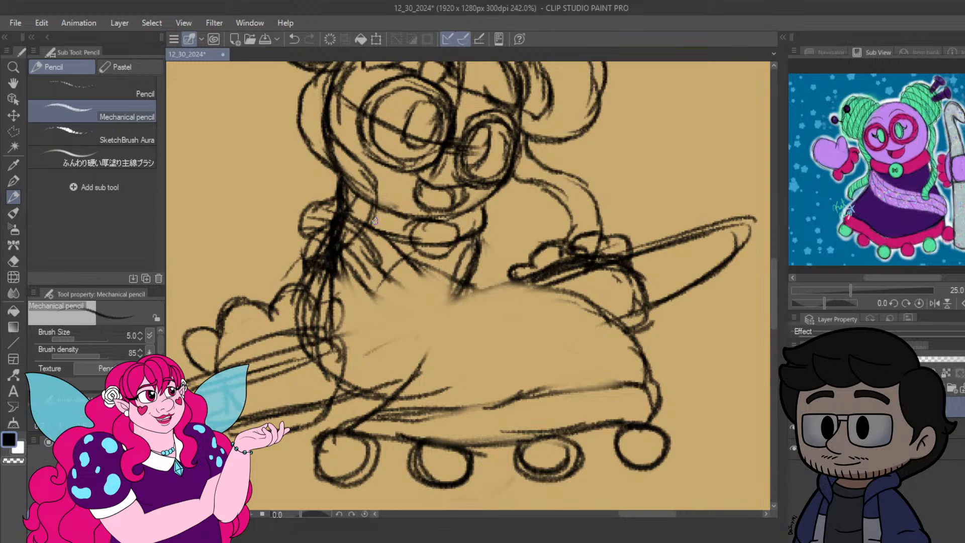
Redraw the sash bands across the chest and the skirt's upper contour running from the waist to the right hand.
mouse_move(413, 299)
mouse_down()
mouse_move(462, 296)
mouse_move(500, 431)
mouse_move(551, 201)
mouse_move(480, 320)
mouse_move(551, 376)
mouse_up()
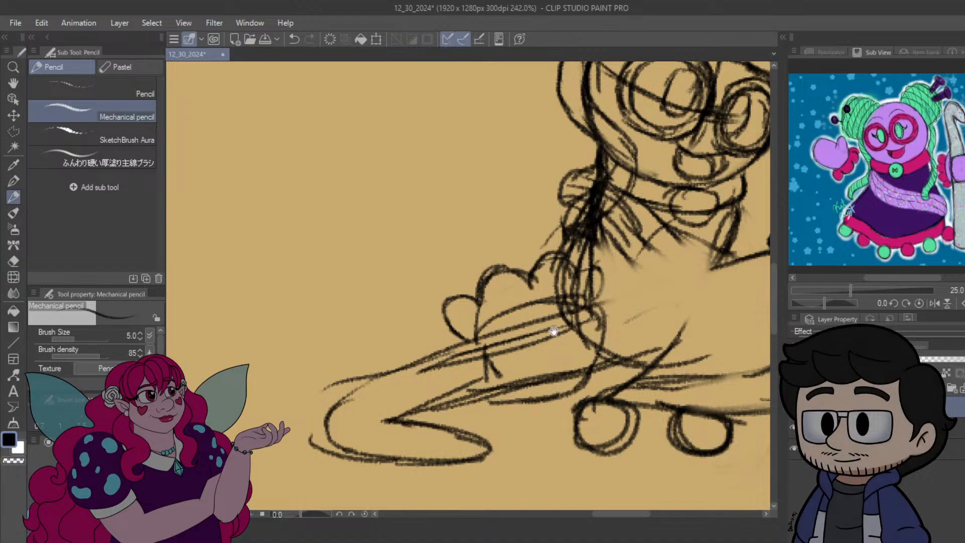
drag(513, 297, 487, 288)
drag(587, 280, 493, 337)
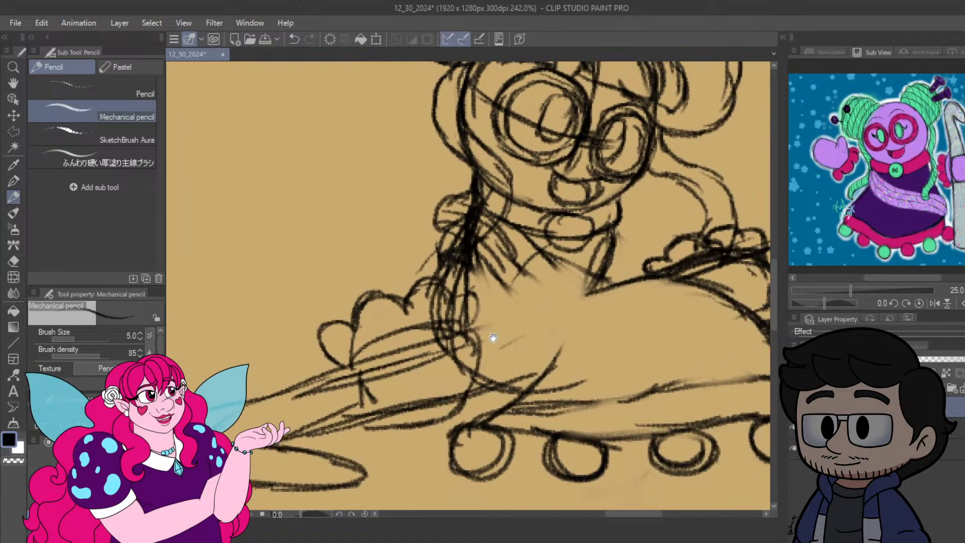
mouse_move(495, 272)
mouse_down()
mouse_move(536, 300)
mouse_move(528, 299)
mouse_move(565, 306)
mouse_move(550, 283)
mouse_move(585, 295)
mouse_up()
drag(523, 267, 564, 284)
drag(496, 239, 552, 287)
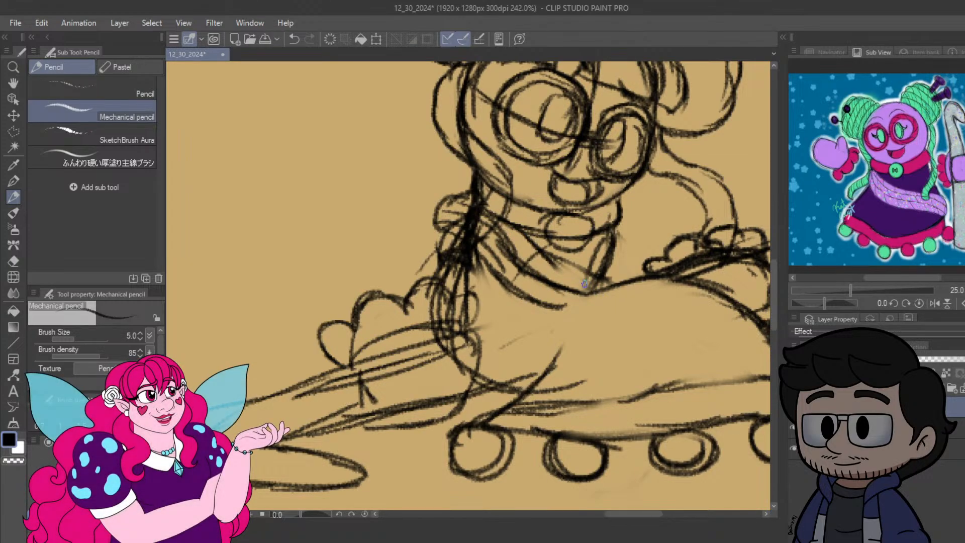
mouse_move(558, 300)
mouse_down()
mouse_move(613, 289)
mouse_move(561, 308)
mouse_move(621, 283)
mouse_move(580, 294)
mouse_move(599, 284)
mouse_move(684, 285)
mouse_up()
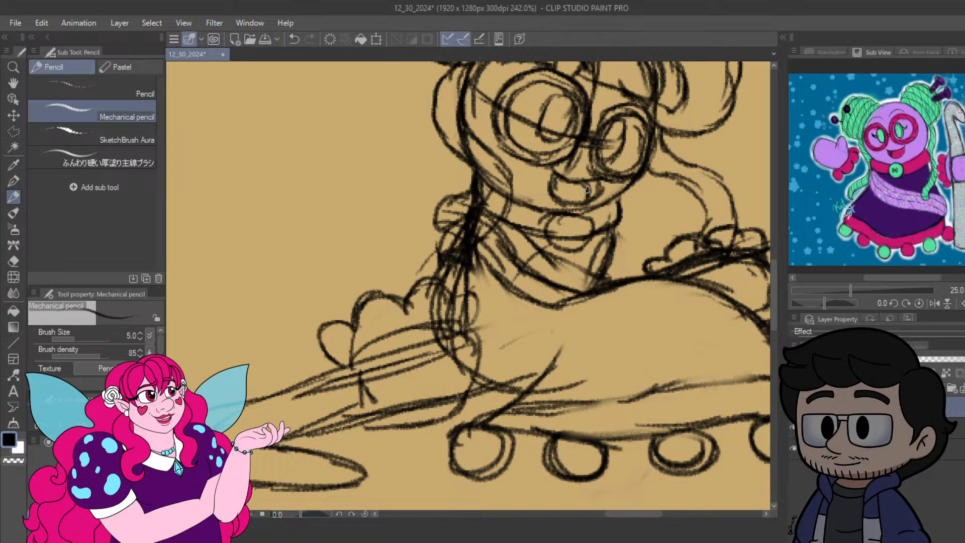
Erase the tangled hair strand lines between the left side of the face and the shoulder.
drag(402, 239, 450, 320)
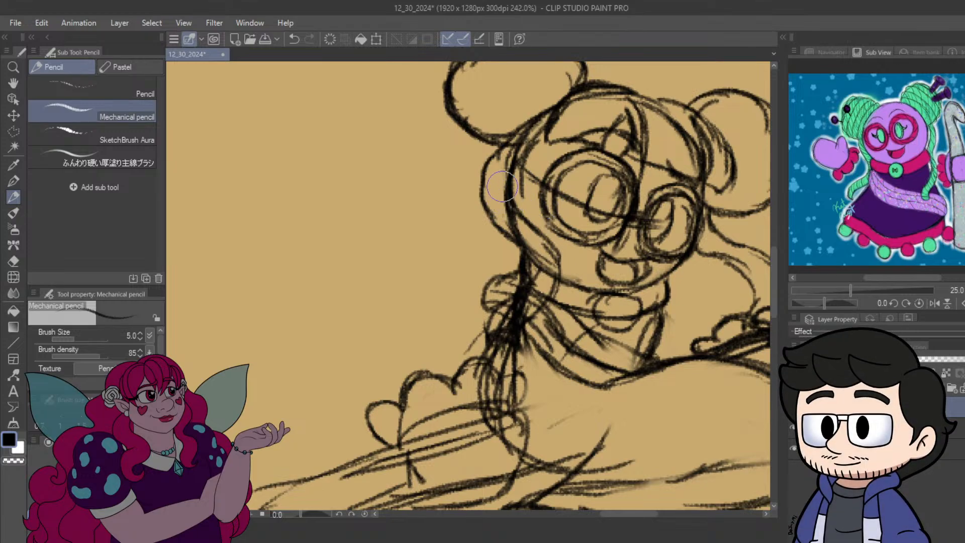
mouse_move(502, 186)
mouse_down()
mouse_move(544, 274)
mouse_move(500, 328)
mouse_move(551, 259)
mouse_move(533, 257)
mouse_move(485, 174)
mouse_up()
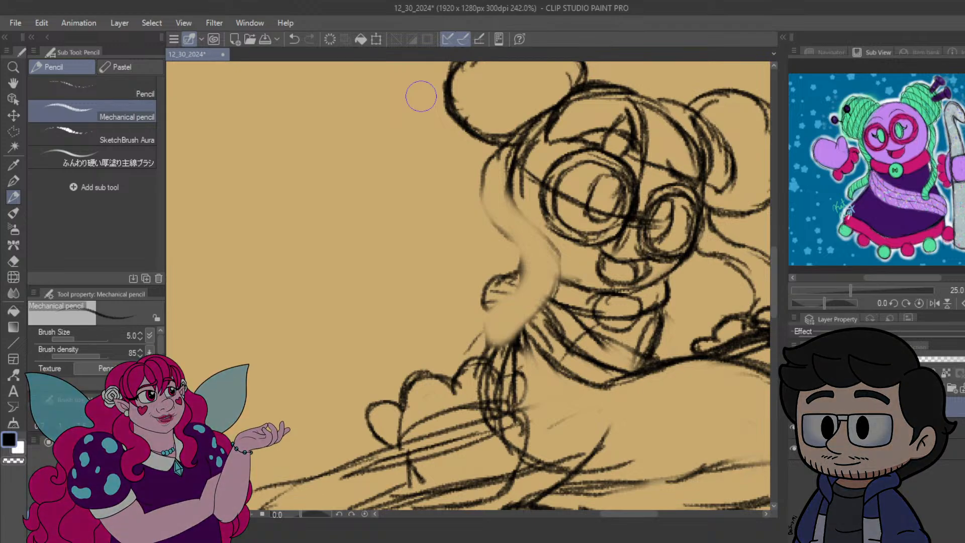
mouse_move(512, 256)
mouse_down()
mouse_move(472, 246)
mouse_move(483, 250)
mouse_up()
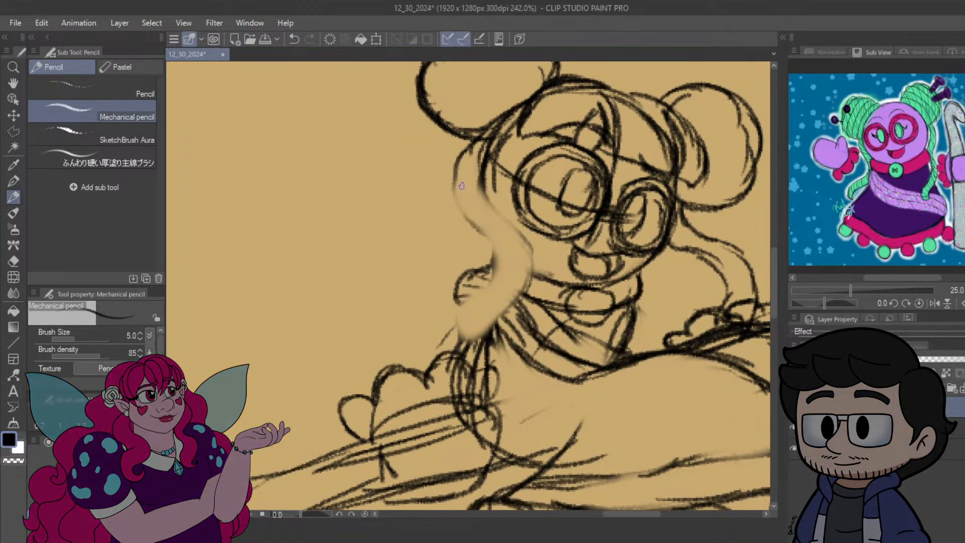
Redraw the left hair strand curving down beside the face and sweeping outward over the shoulder, and restore the cheek contour.
mouse_move(460, 157)
mouse_down()
mouse_move(449, 183)
mouse_move(473, 221)
mouse_move(485, 297)
mouse_move(377, 315)
mouse_up()
mouse_move(423, 306)
mouse_down()
mouse_move(364, 334)
mouse_move(418, 325)
mouse_move(368, 348)
mouse_move(382, 338)
mouse_move(456, 337)
mouse_move(498, 310)
mouse_up()
drag(528, 259, 490, 317)
drag(528, 240, 489, 317)
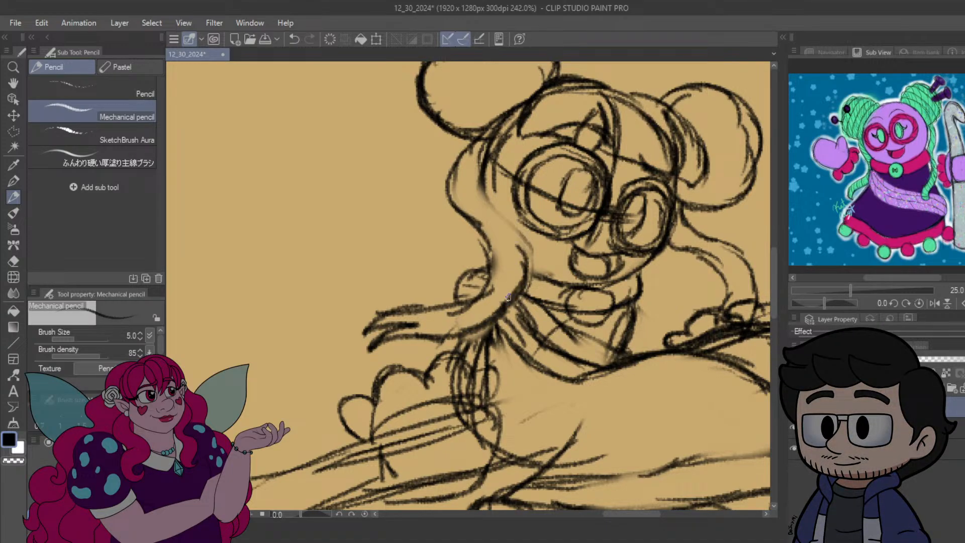
mouse_move(523, 284)
mouse_down()
mouse_move(509, 227)
mouse_move(485, 211)
mouse_up()
drag(525, 249, 480, 198)
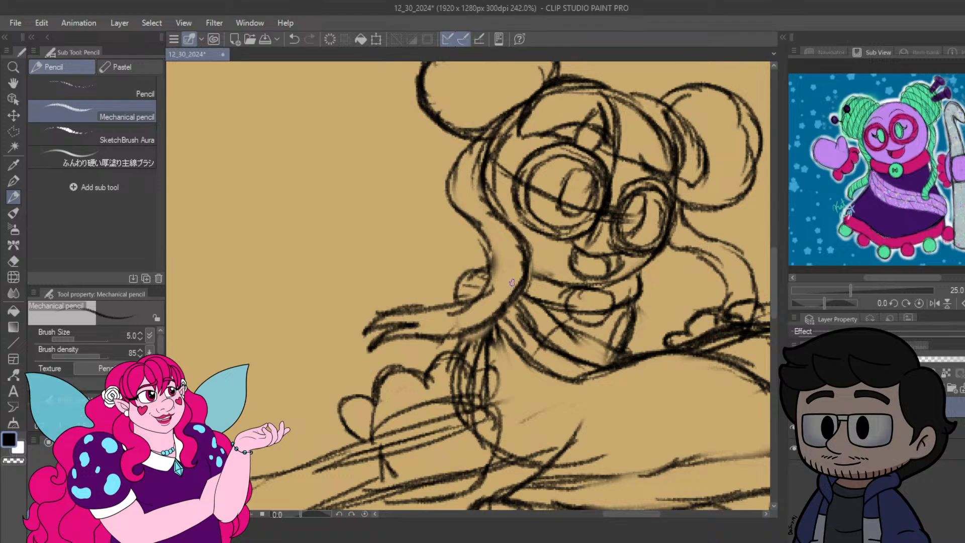
drag(518, 347, 459, 366)
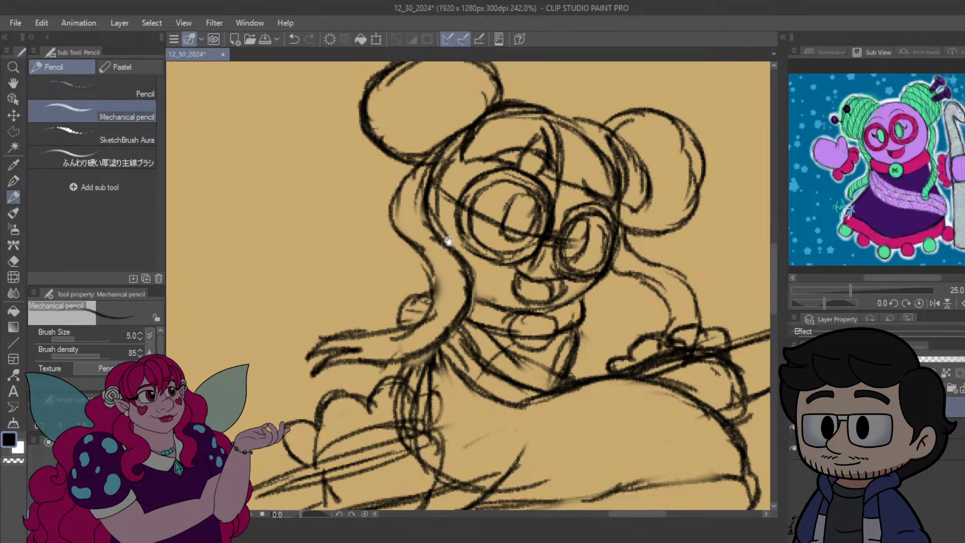
Strengthen the left hair bun's outline and add a light crosswise line inside its lower part.
drag(449, 240, 475, 257)
mouse_move(484, 212)
mouse_down()
mouse_move(516, 173)
mouse_move(509, 221)
mouse_up()
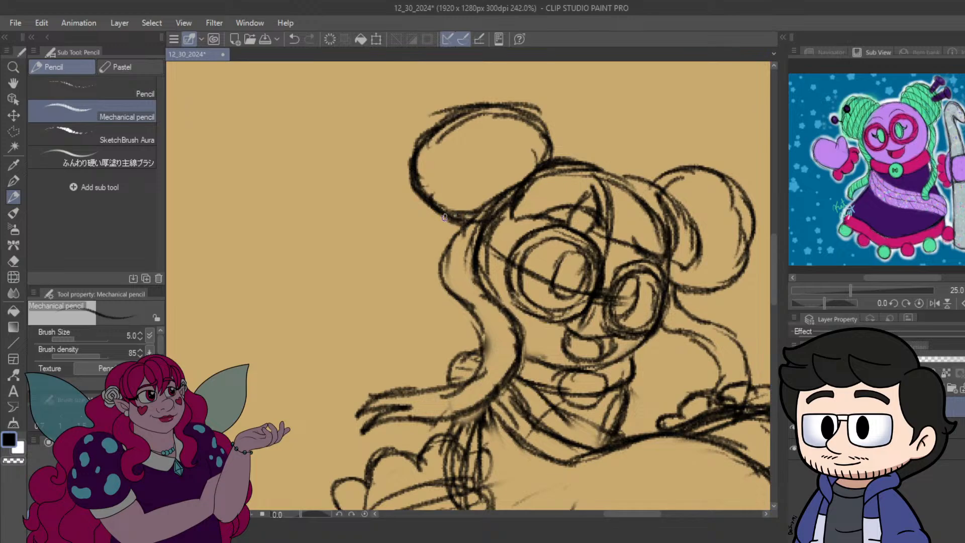
mouse_move(431, 186)
mouse_down()
mouse_move(430, 160)
mouse_move(442, 201)
mouse_move(430, 143)
mouse_move(447, 164)
mouse_move(472, 113)
mouse_move(453, 142)
mouse_move(533, 100)
mouse_up()
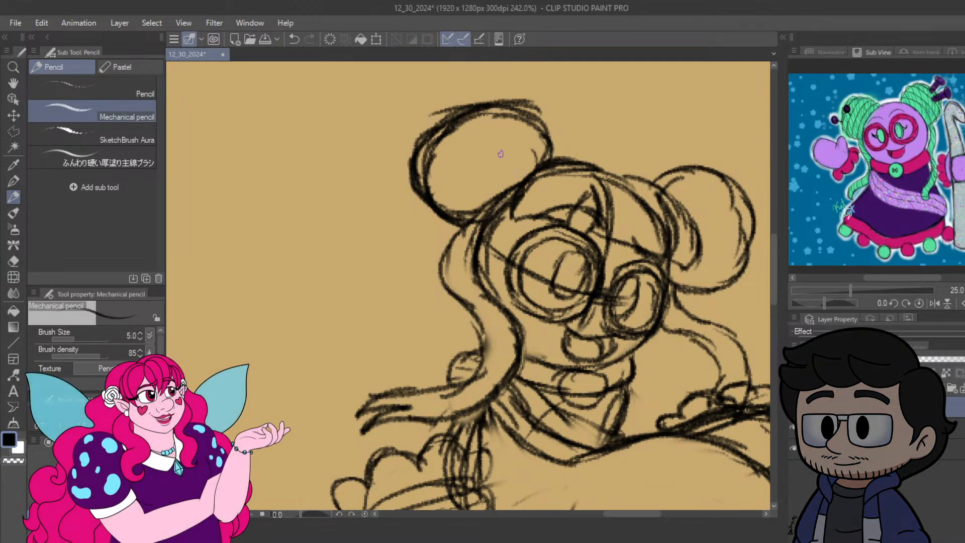
drag(432, 199, 478, 184)
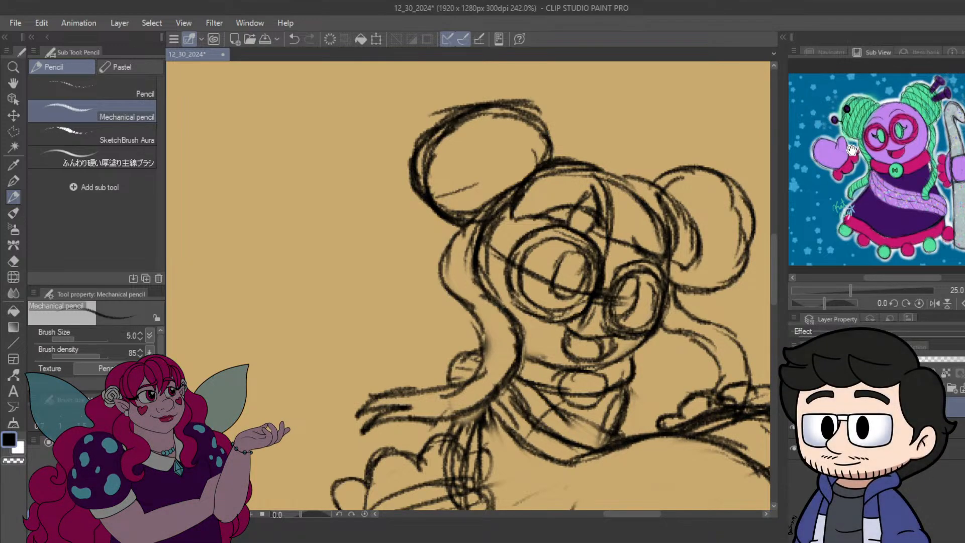
Draw curved yarn strand lines running down the outer side and middle of the left hair bun.
mouse_move(479, 148)
mouse_down()
mouse_move(493, 163)
mouse_move(471, 187)
mouse_move(507, 221)
mouse_up()
mouse_move(475, 166)
mouse_down()
mouse_move(507, 221)
mouse_move(486, 198)
mouse_up()
drag(463, 133, 459, 217)
mouse_move(455, 151)
mouse_down()
mouse_move(490, 243)
mouse_move(445, 181)
mouse_move(462, 154)
mouse_move(434, 209)
mouse_up()
drag(495, 126, 512, 211)
drag(498, 173, 494, 124)
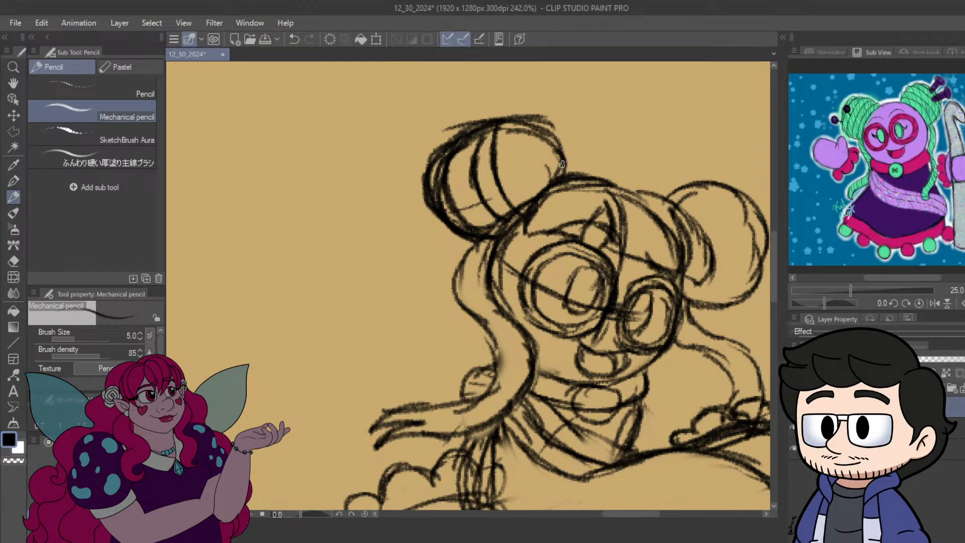
Redraw the left bun's contour on the side near the head and add curved strand lines inside that half.
drag(535, 120, 571, 174)
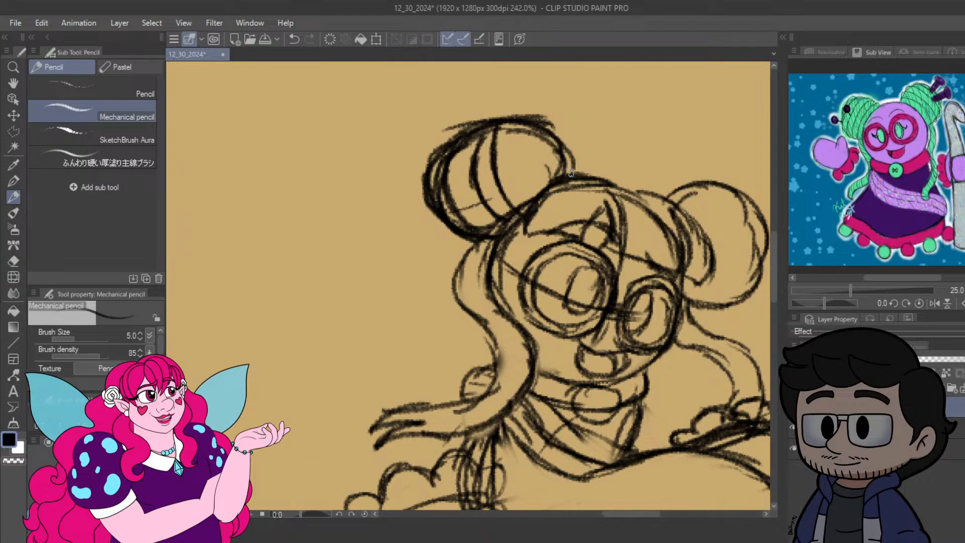
drag(549, 136, 566, 164)
mouse_move(505, 134)
mouse_down()
mouse_move(552, 165)
mouse_move(552, 181)
mouse_up()
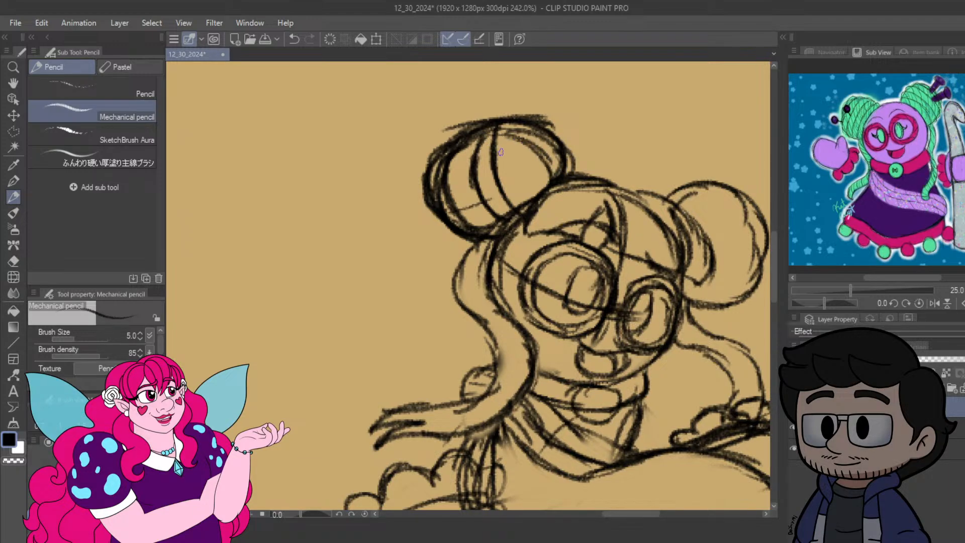
mouse_move(486, 148)
mouse_down()
mouse_move(508, 181)
mouse_move(529, 184)
mouse_move(514, 171)
mouse_move(526, 205)
mouse_up()
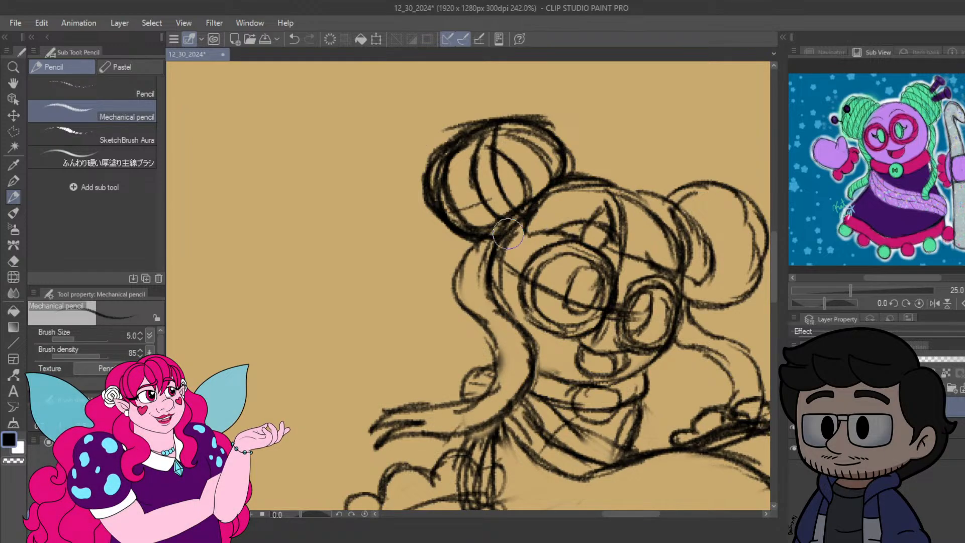
Erase the left hair bun's outer edge to narrow the bun, and save the drawing.
mouse_move(424, 155)
mouse_down()
mouse_move(501, 107)
mouse_move(582, 132)
mouse_move(459, 123)
mouse_move(438, 143)
mouse_move(420, 218)
mouse_move(487, 112)
mouse_move(528, 113)
mouse_up()
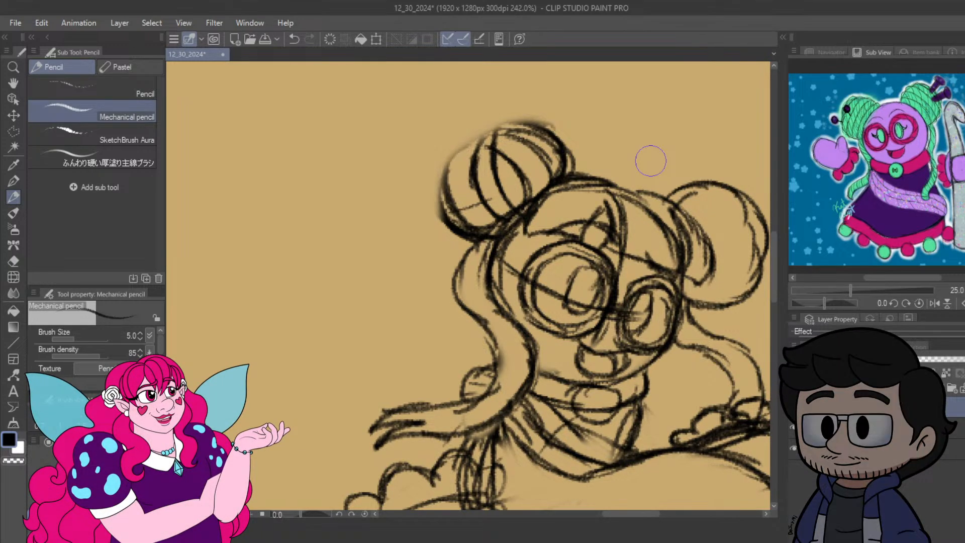
key(ctrl+s)
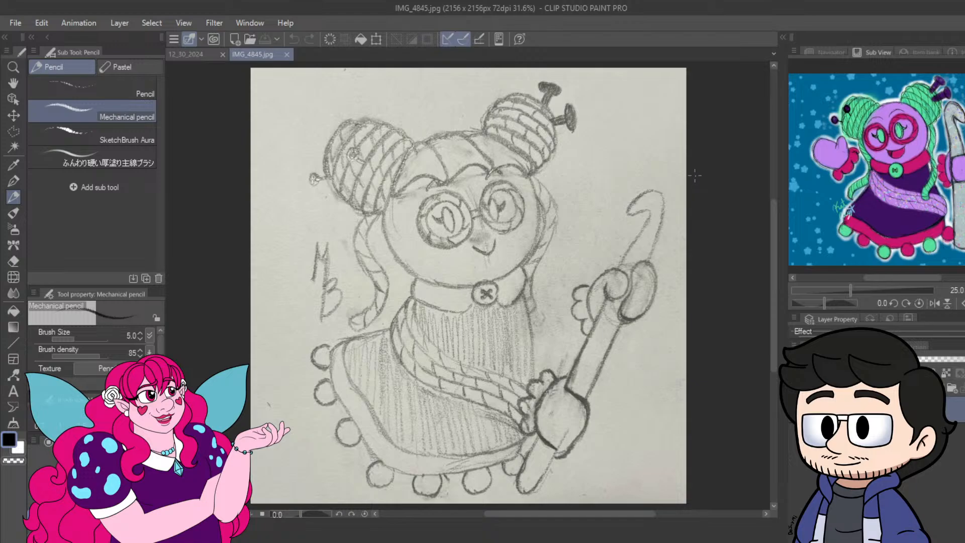
Close the reference image IMG_4845.jpg and redraw the left bun's outer and upper contour with darker lines.
click(287, 54)
scroll(511, 234, down, 4)
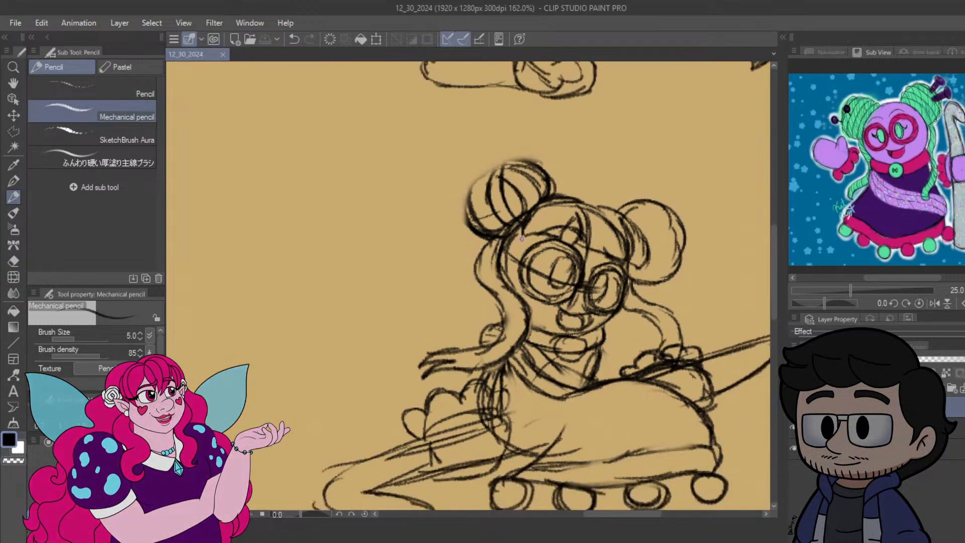
scroll(485, 306, up, 3)
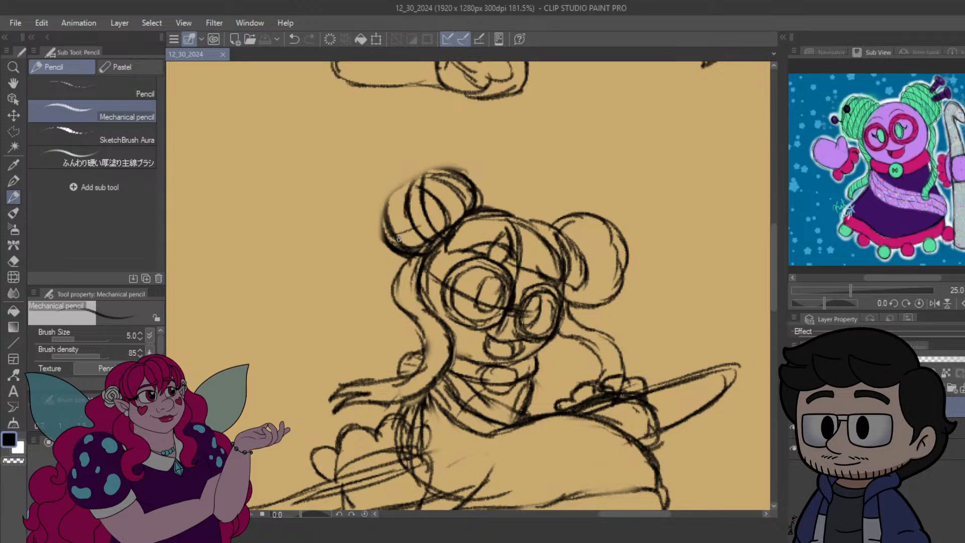
drag(439, 254, 428, 244)
mouse_move(371, 206)
mouse_down()
mouse_move(376, 231)
mouse_move(379, 190)
mouse_move(395, 182)
mouse_move(388, 204)
mouse_move(402, 205)
mouse_move(420, 167)
mouse_move(381, 189)
mouse_move(395, 170)
mouse_move(385, 226)
mouse_up()
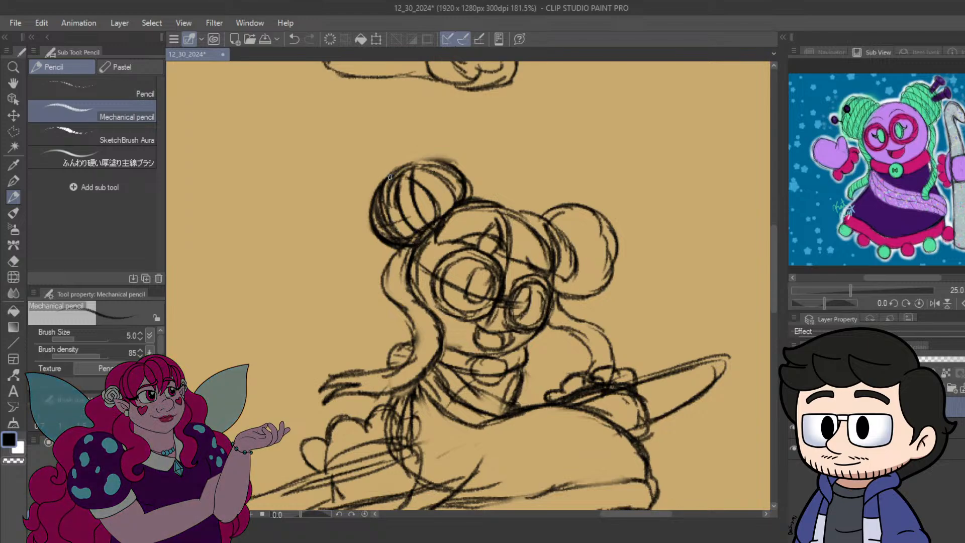
drag(387, 175, 443, 161)
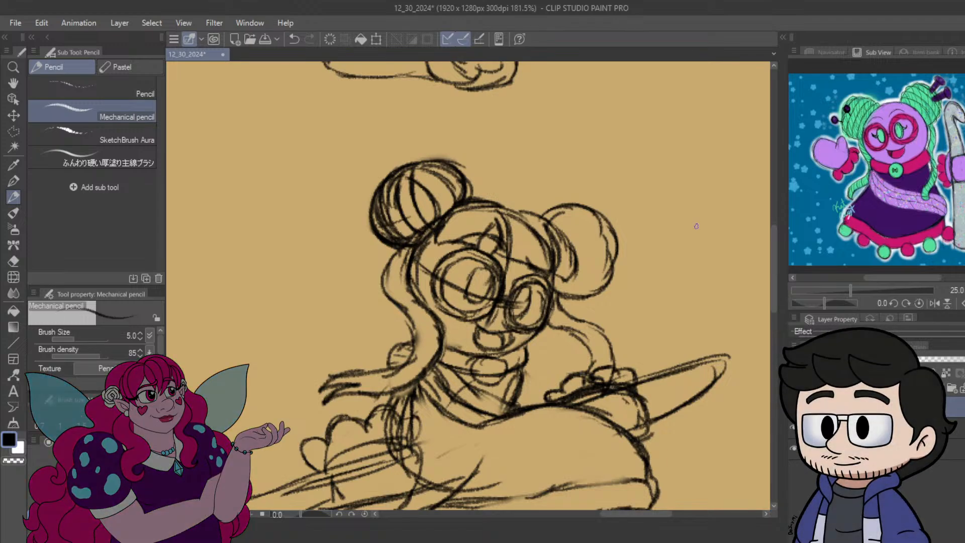
Draw a hairpin with a short stem and an oval head sticking out of the left bun's outer upper side.
drag(437, 166, 455, 181)
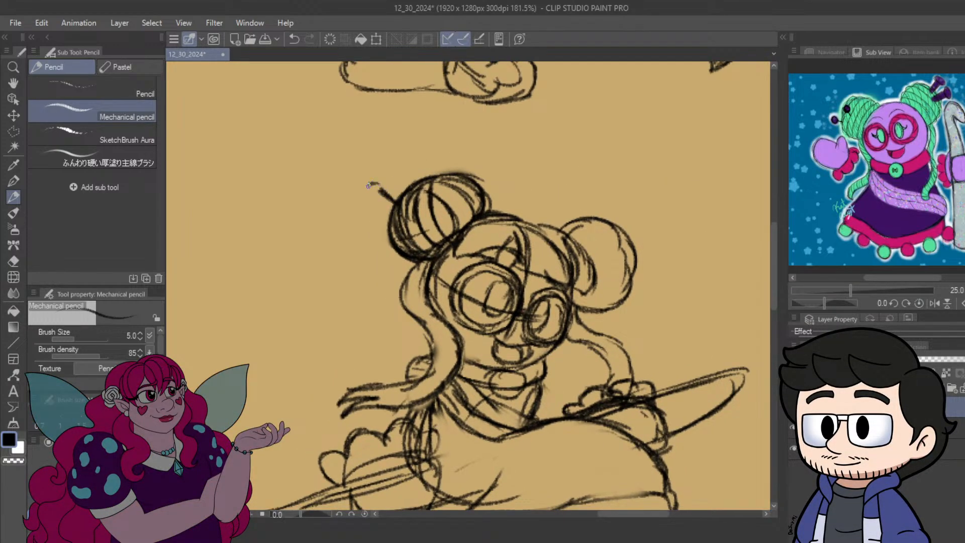
drag(369, 186, 388, 196)
scroll(415, 154, down, 3)
Erase the right hair bun's outline and redraw it as a rounded shape with a dark curved strand near the head.
scroll(427, 170, up, 5)
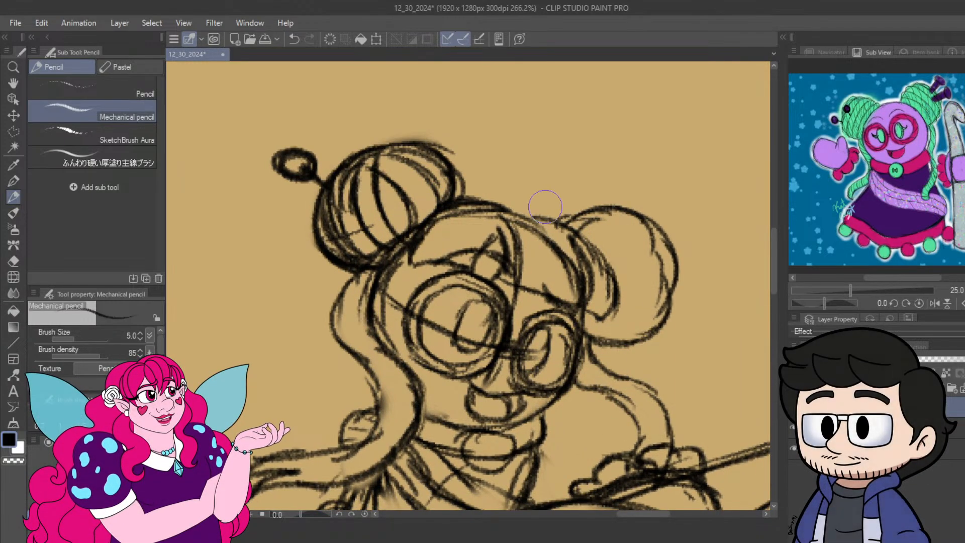
mouse_move(573, 209)
mouse_down()
mouse_move(645, 241)
mouse_move(680, 291)
mouse_move(672, 335)
mouse_move(625, 338)
mouse_move(679, 325)
mouse_move(663, 330)
mouse_move(648, 227)
mouse_move(598, 207)
mouse_move(601, 227)
mouse_move(629, 215)
mouse_up()
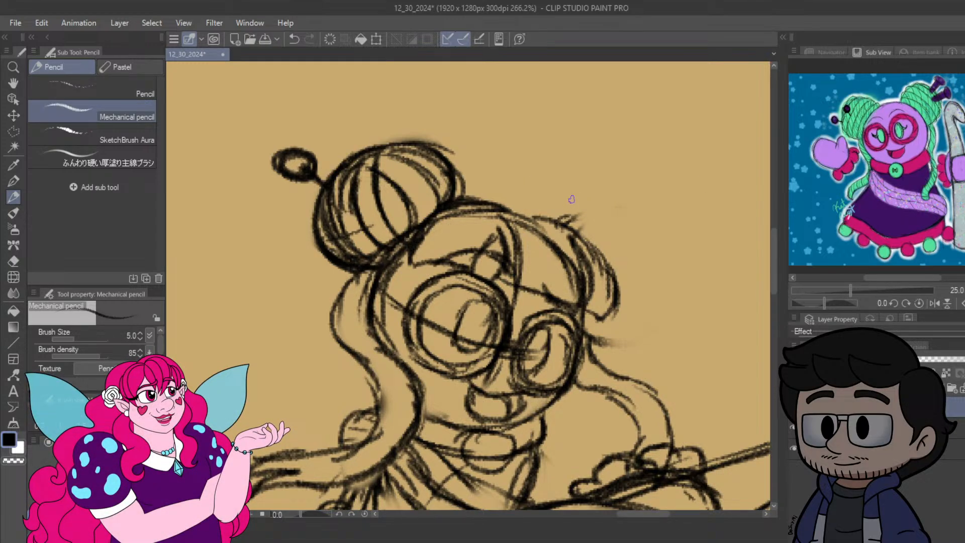
mouse_move(562, 222)
mouse_down()
mouse_move(647, 211)
mouse_move(668, 237)
mouse_up()
mouse_move(608, 338)
mouse_down()
mouse_move(663, 322)
mouse_move(677, 279)
mouse_move(669, 299)
mouse_move(622, 220)
mouse_move(603, 254)
mouse_move(621, 310)
mouse_move(600, 304)
mouse_move(628, 290)
mouse_move(609, 258)
mouse_up()
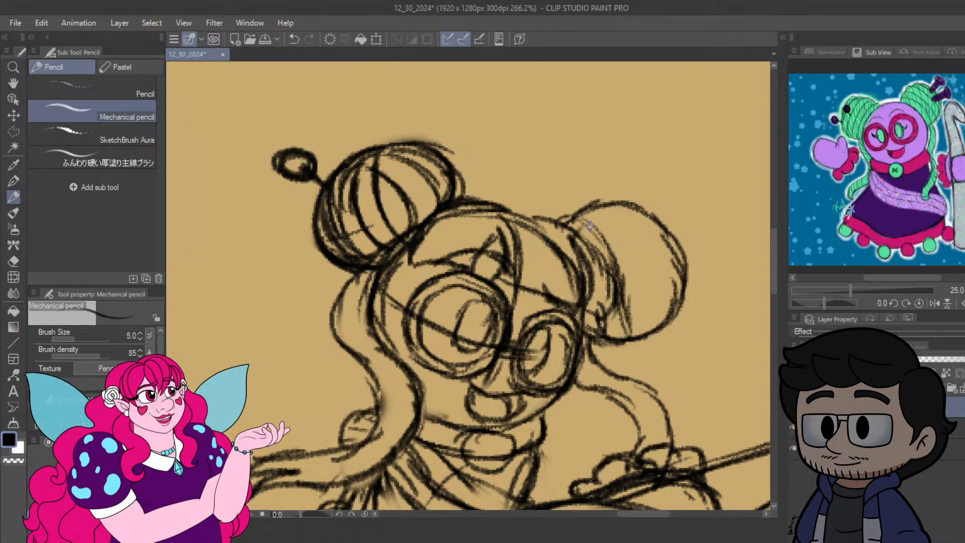
mouse_move(565, 216)
mouse_down()
mouse_move(603, 232)
mouse_move(631, 335)
mouse_up()
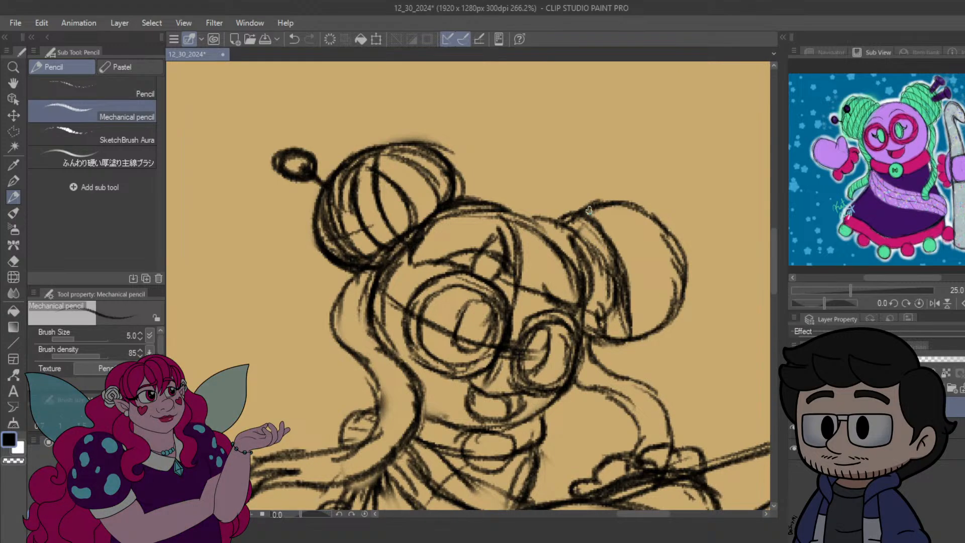
drag(590, 210, 622, 200)
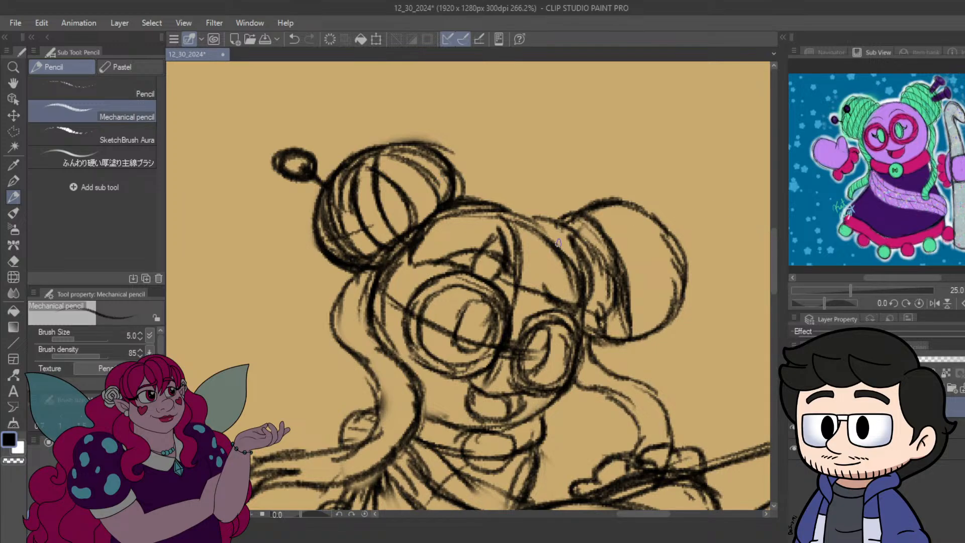
Draw curved strand lines across the right hair bun, darken its outer edge and add a short pin stem on top.
mouse_move(588, 214)
mouse_down()
mouse_move(614, 215)
mouse_move(616, 241)
mouse_move(634, 246)
mouse_move(629, 268)
mouse_move(653, 300)
mouse_move(634, 274)
mouse_move(649, 315)
mouse_move(643, 283)
mouse_move(639, 342)
mouse_up()
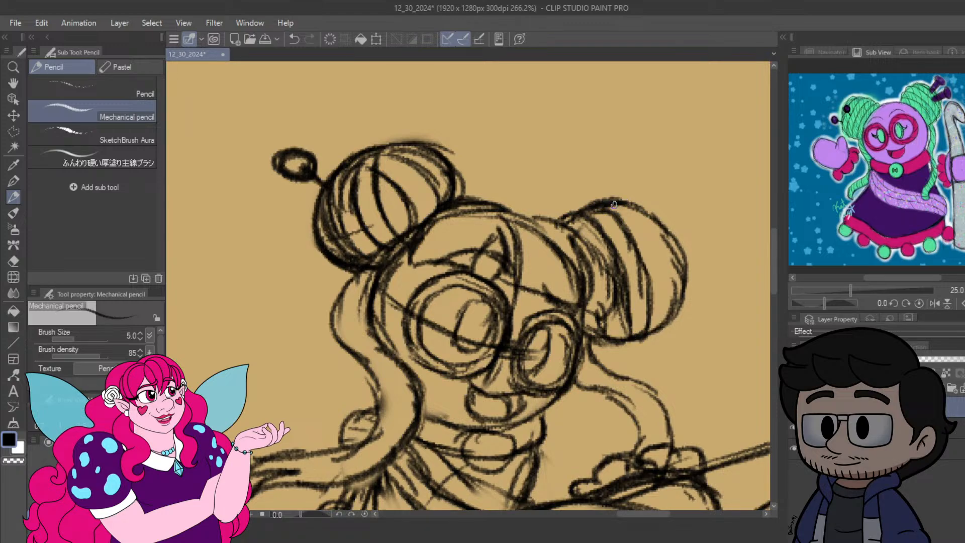
mouse_move(613, 205)
mouse_down()
mouse_move(654, 230)
mouse_move(669, 256)
mouse_up()
drag(639, 227, 660, 281)
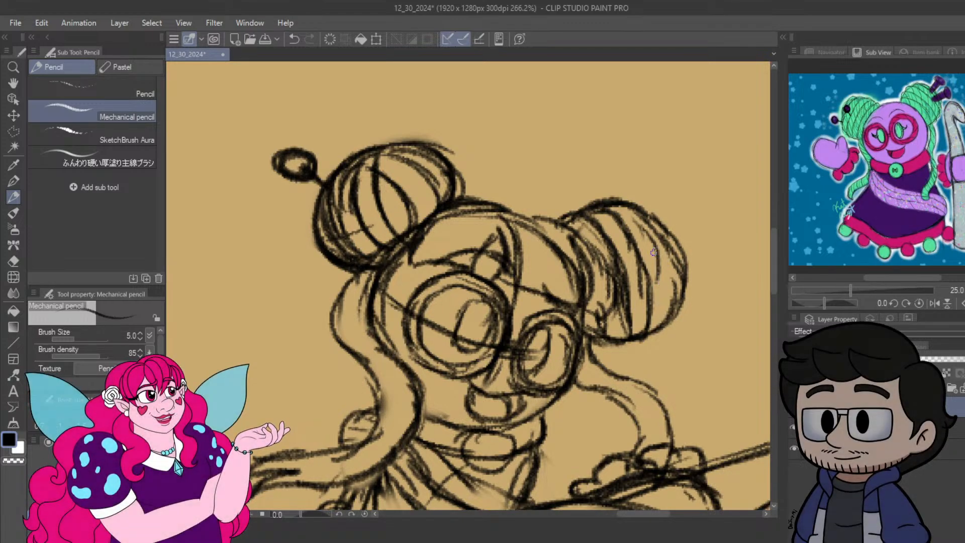
mouse_move(621, 214)
mouse_down()
mouse_move(654, 217)
mouse_move(670, 297)
mouse_move(665, 281)
mouse_move(664, 326)
mouse_move(642, 331)
mouse_up()
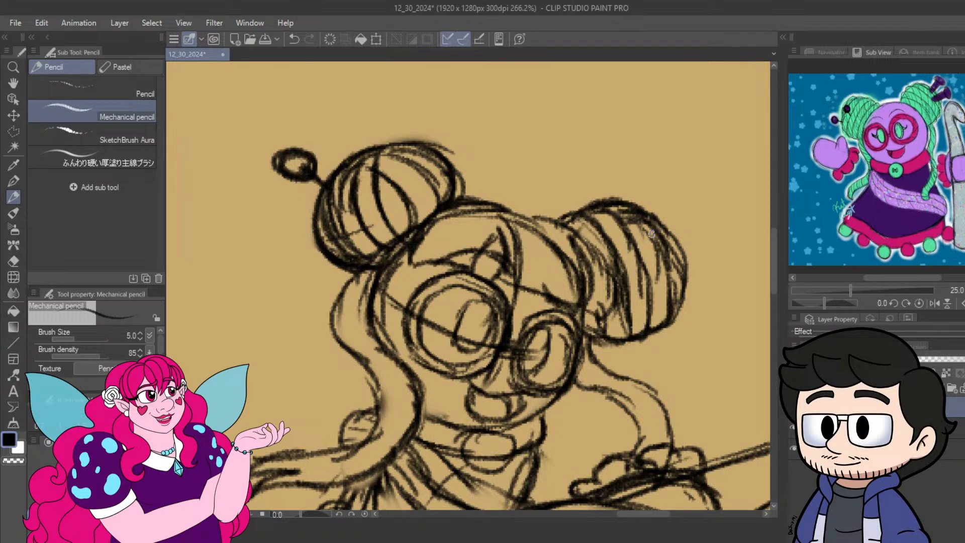
mouse_move(651, 234)
mouse_down()
mouse_move(686, 261)
mouse_move(689, 300)
mouse_up()
drag(671, 259, 666, 270)
mouse_move(672, 232)
mouse_down()
mouse_move(686, 294)
mouse_move(684, 273)
mouse_move(685, 286)
mouse_move(656, 299)
mouse_up()
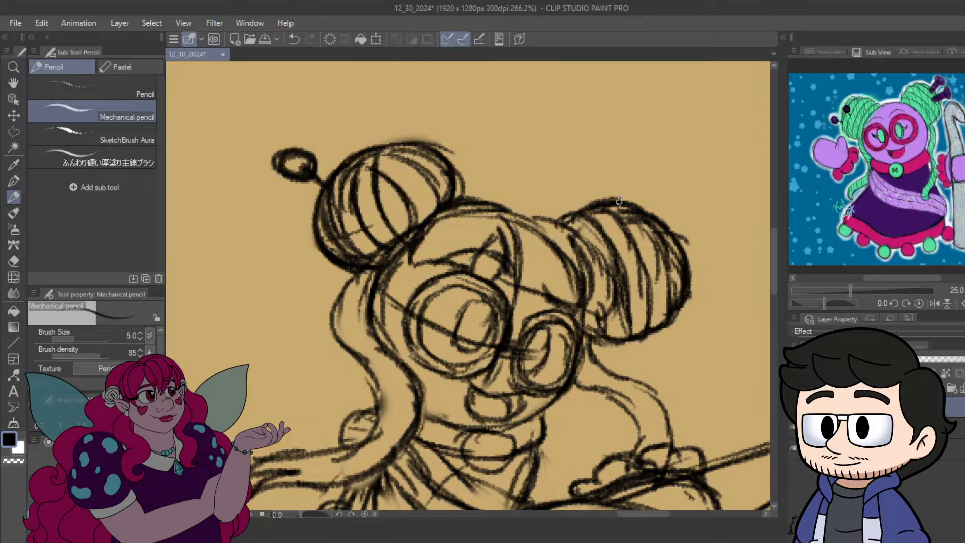
drag(643, 206, 654, 190)
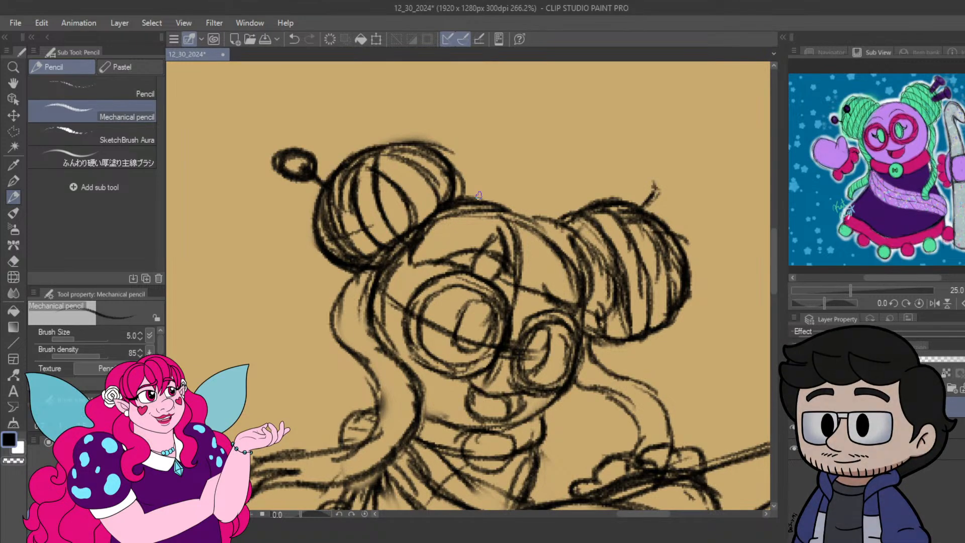
Erase the right bun's outer edge and redraw it narrower with a new side contour and strand line.
scroll(479, 196, down, 5)
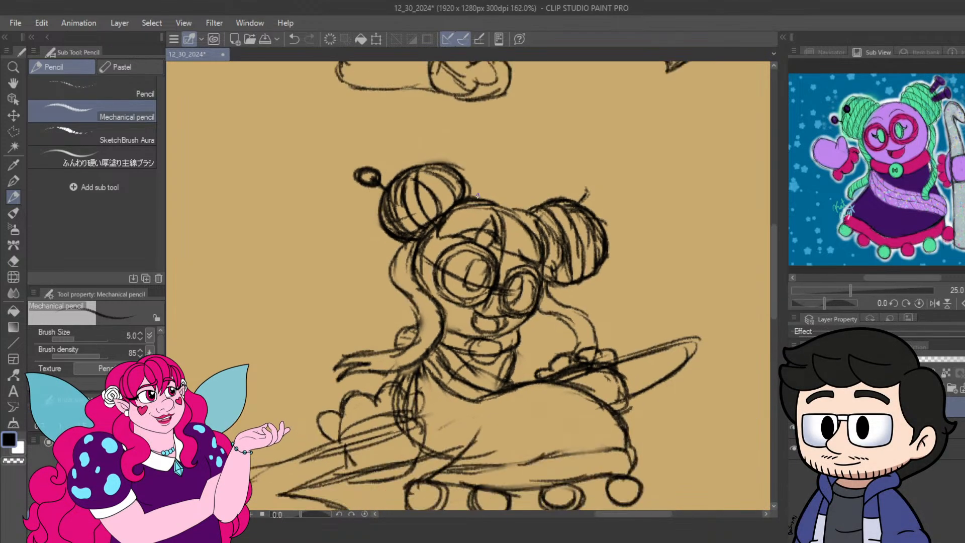
scroll(479, 204, up, 6)
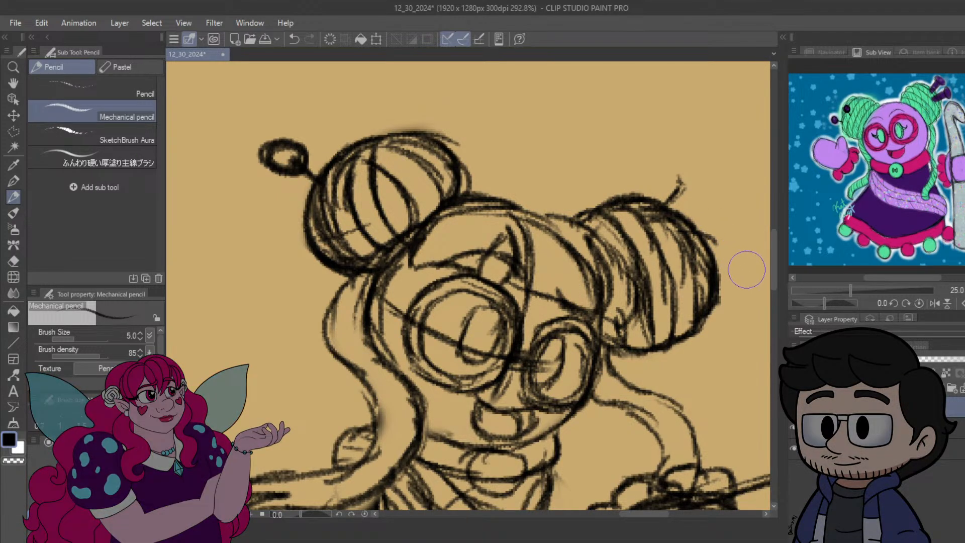
mouse_move(747, 270)
mouse_down()
mouse_move(708, 321)
mouse_move(708, 244)
mouse_move(670, 198)
mouse_move(711, 247)
mouse_move(704, 323)
mouse_up()
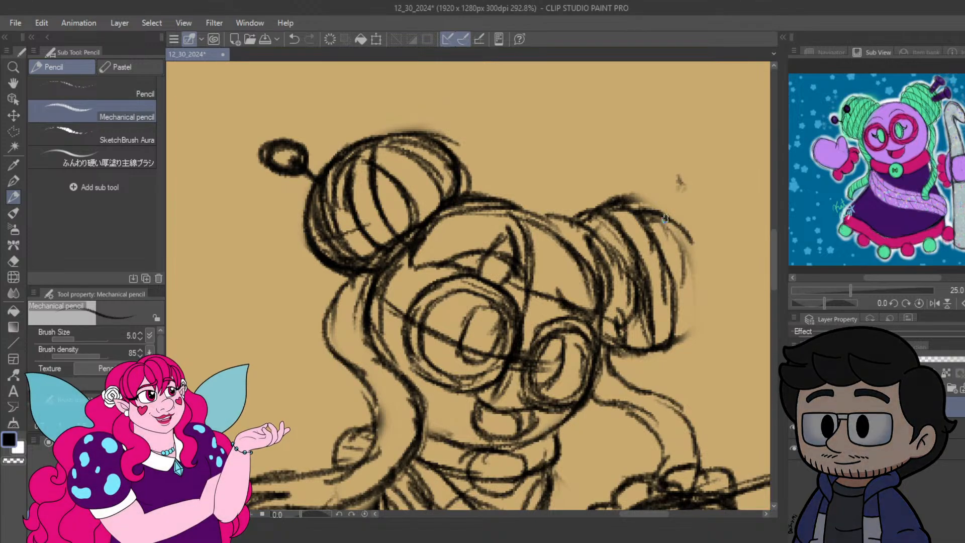
mouse_move(653, 214)
mouse_down()
mouse_move(690, 274)
mouse_move(702, 337)
mouse_up()
mouse_move(686, 264)
mouse_down()
mouse_move(695, 341)
mouse_move(693, 325)
mouse_move(677, 343)
mouse_up()
drag(653, 238, 671, 294)
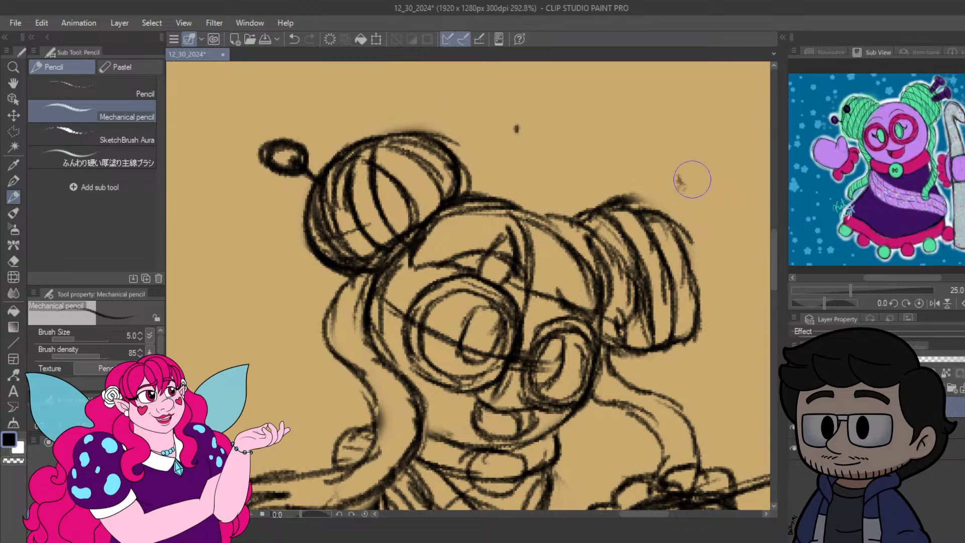
Erase the right bun's outer part, the stray marks around it and the hair parting lines on the forehead.
drag(519, 115, 536, 113)
mouse_move(678, 178)
mouse_down()
mouse_move(708, 302)
mouse_move(693, 324)
mouse_move(648, 204)
mouse_move(666, 250)
mouse_move(676, 352)
mouse_up()
drag(618, 183, 639, 217)
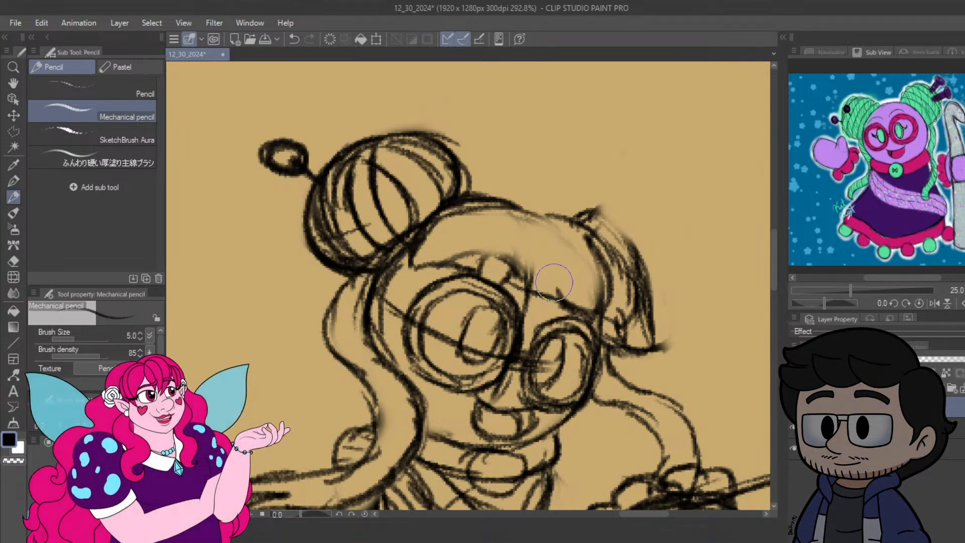
drag(533, 286, 549, 299)
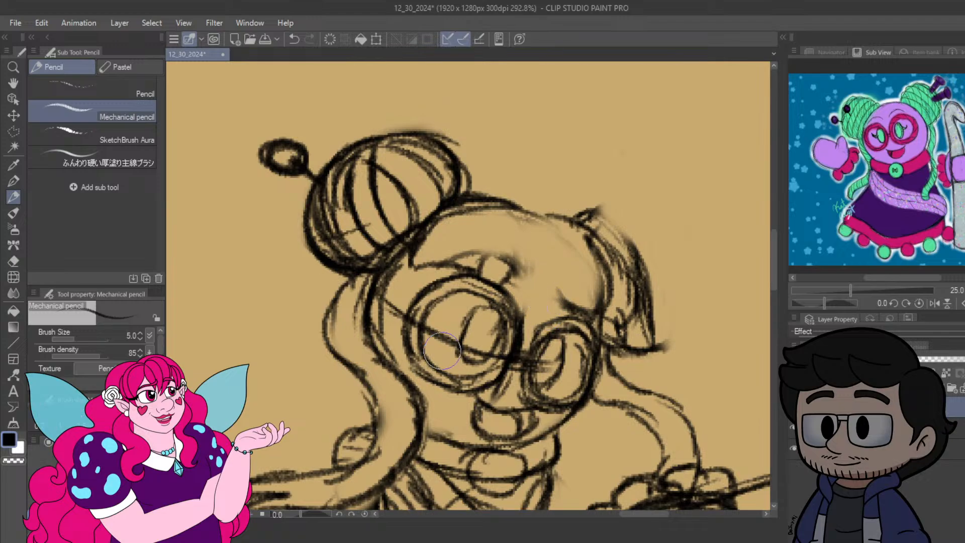
Erase the guideline crossing the left side of the face and redraw the outer rim of the left glasses lens.
mouse_move(442, 351)
mouse_down()
mouse_move(437, 339)
mouse_move(386, 296)
mouse_move(393, 330)
mouse_move(388, 319)
mouse_move(415, 294)
mouse_up()
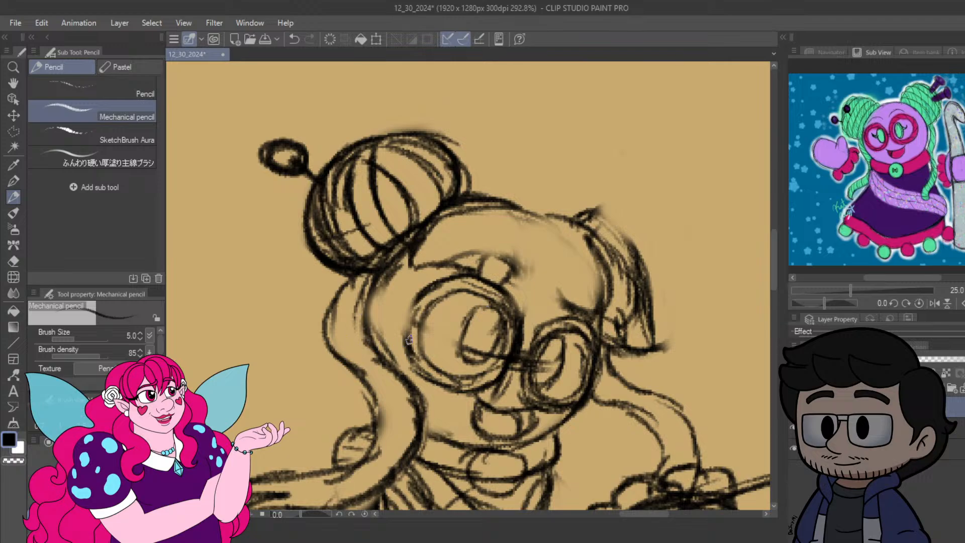
drag(409, 350, 418, 300)
mouse_move(399, 344)
mouse_down()
mouse_move(404, 314)
mouse_move(399, 328)
mouse_up()
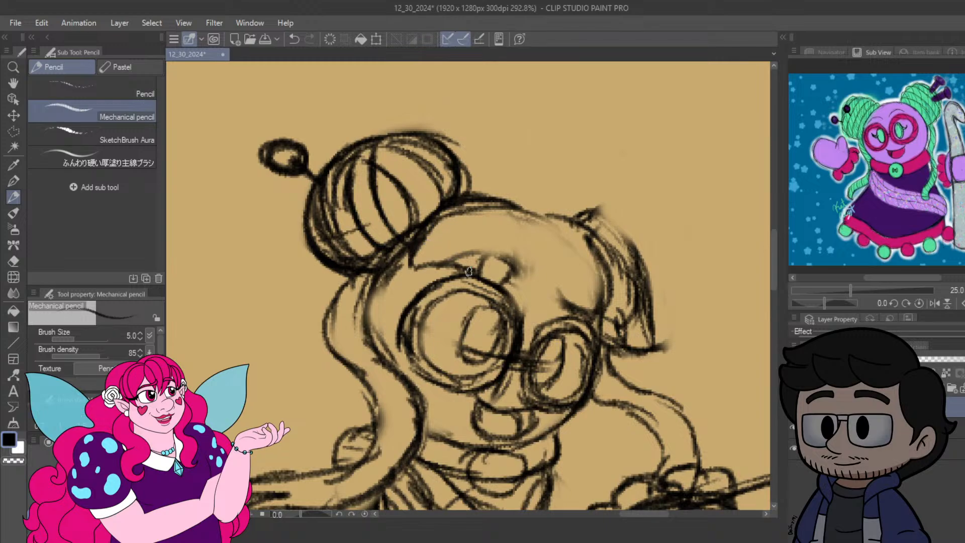
Sketch the fringe's lower edge above the glasses with a peaked parting in the middle, undoing the last two strokes.
mouse_move(414, 265)
mouse_down()
mouse_move(472, 276)
mouse_move(509, 238)
mouse_move(511, 269)
mouse_up()
mouse_move(507, 236)
mouse_down()
mouse_move(510, 278)
mouse_move(569, 298)
mouse_move(537, 291)
mouse_move(610, 333)
mouse_move(622, 288)
mouse_up()
key(ctrl+z)
key(ctrl+z)
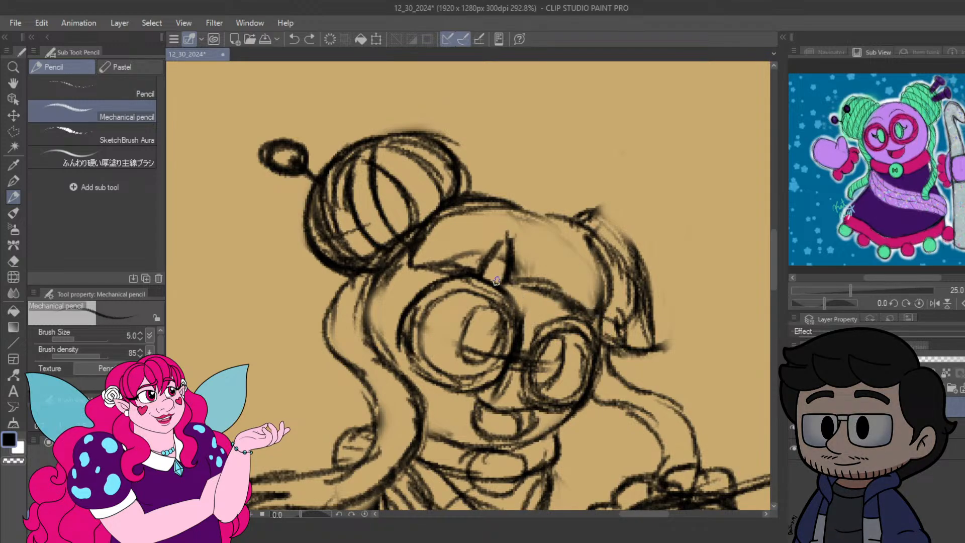
Darken the fringe's right edge and peaked parting, and redraw the top contour of the hair toward the right bun.
drag(501, 281, 585, 306)
mouse_move(539, 286)
mouse_down()
mouse_move(599, 313)
mouse_move(608, 280)
mouse_move(603, 303)
mouse_move(581, 240)
mouse_up()
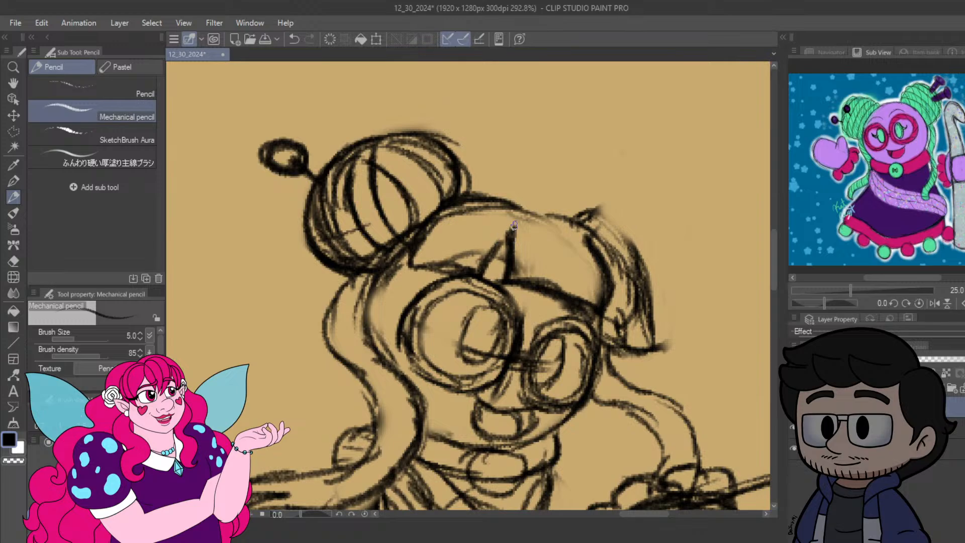
drag(514, 226, 482, 270)
mouse_move(529, 215)
mouse_down()
mouse_move(512, 197)
mouse_move(558, 214)
mouse_move(533, 220)
mouse_move(572, 226)
mouse_up()
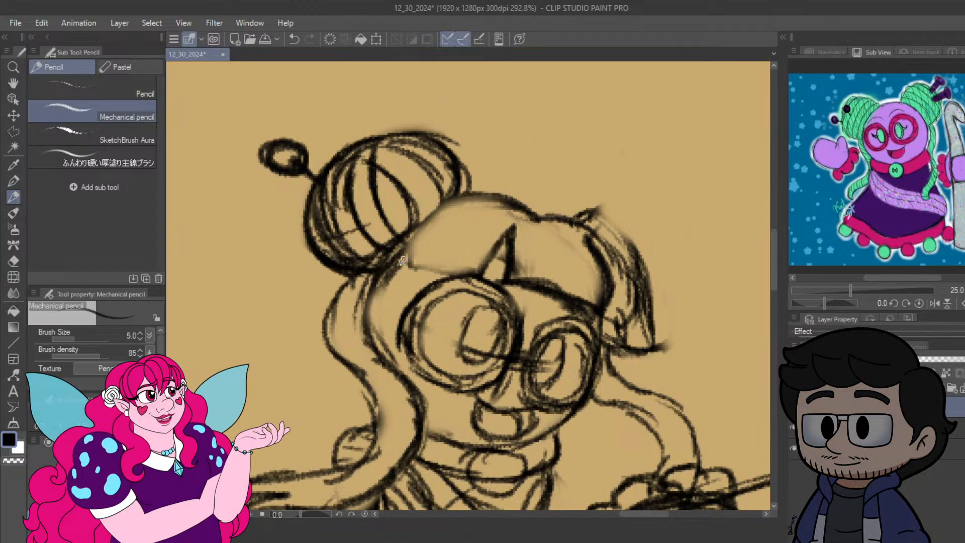
Darken the fringe's left edge and the peaked parting, and go over the top contour of the hair between the two buns.
mouse_move(421, 235)
mouse_down()
mouse_move(480, 196)
mouse_move(446, 207)
mouse_move(408, 264)
mouse_move(485, 275)
mouse_move(405, 261)
mouse_up()
drag(486, 271, 507, 235)
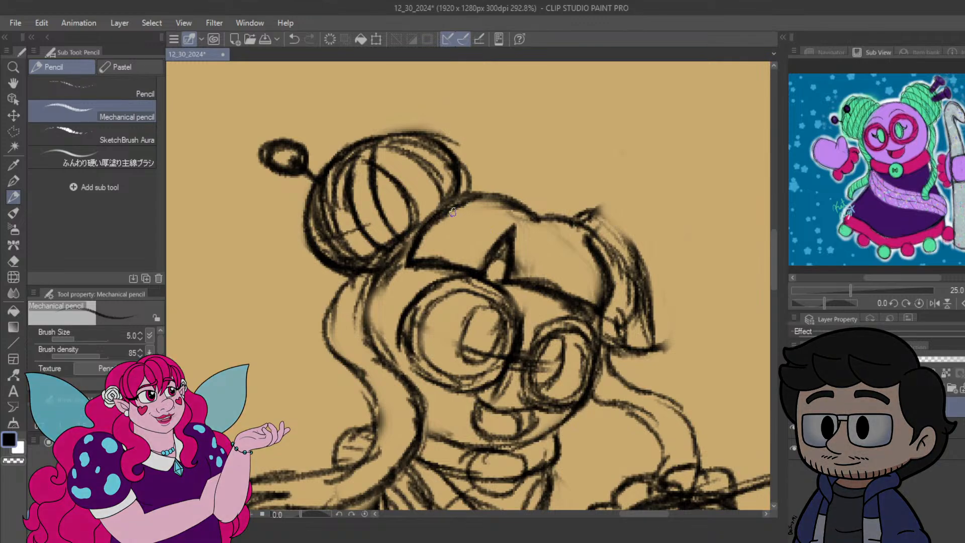
mouse_move(450, 213)
mouse_down()
mouse_move(502, 198)
mouse_move(535, 215)
mouse_move(526, 220)
mouse_move(570, 214)
mouse_up()
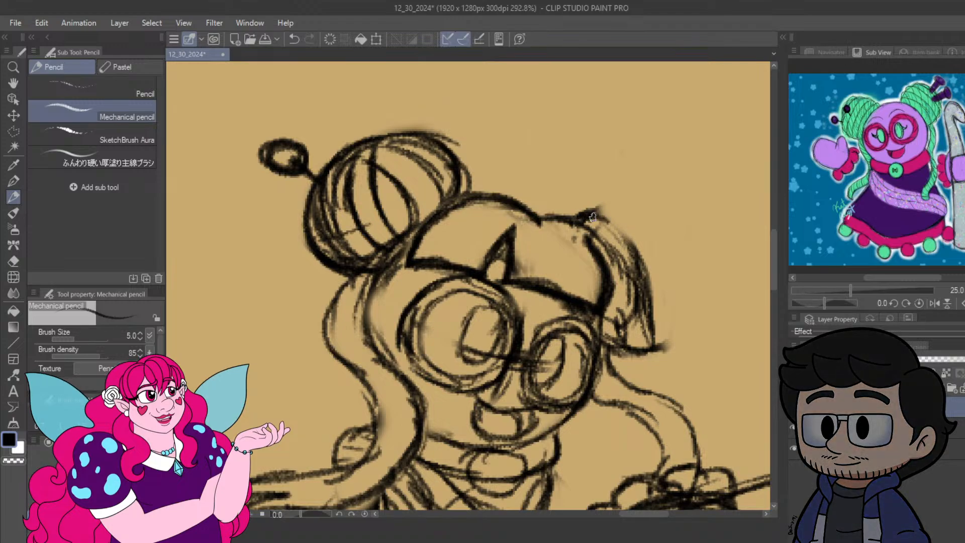
Darken the outer edge of the hair on the head's right side, erase the lines inside it and redraw the fringe's right edge.
drag(586, 214, 637, 258)
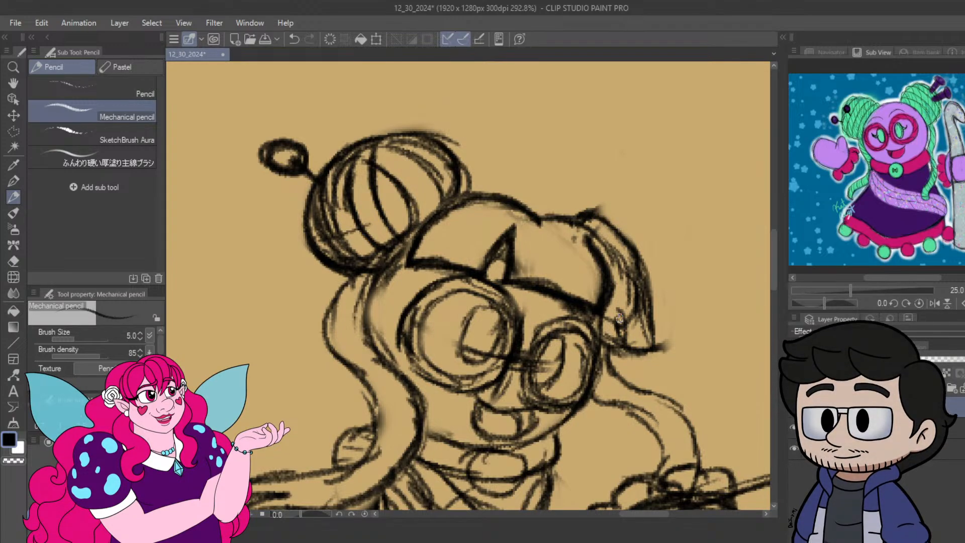
mouse_move(608, 294)
mouse_down()
mouse_move(598, 320)
mouse_move(636, 332)
mouse_move(642, 291)
mouse_move(641, 328)
mouse_move(639, 279)
mouse_move(649, 290)
mouse_move(606, 248)
mouse_move(615, 243)
mouse_move(584, 231)
mouse_move(641, 298)
mouse_up()
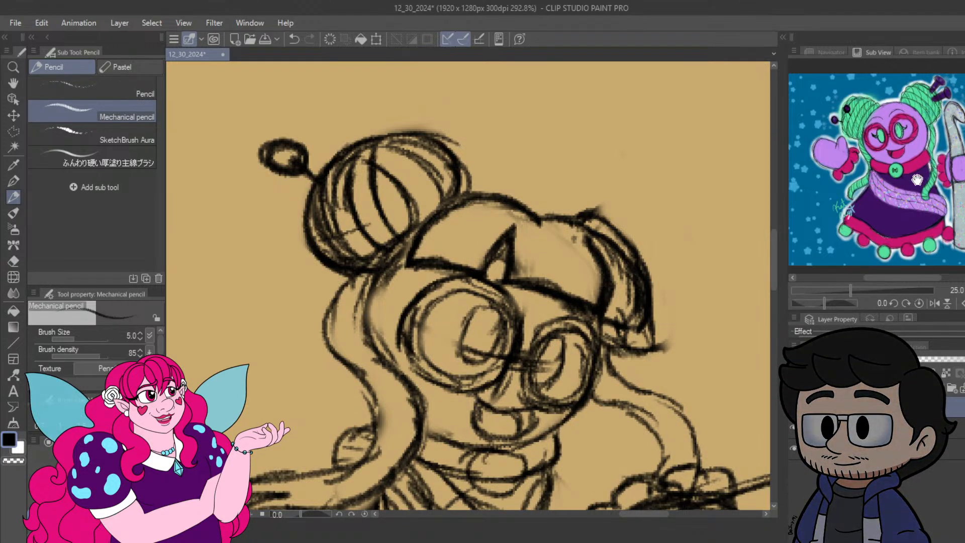
mouse_move(618, 309)
mouse_down()
mouse_move(606, 258)
mouse_move(620, 295)
mouse_move(622, 271)
mouse_up()
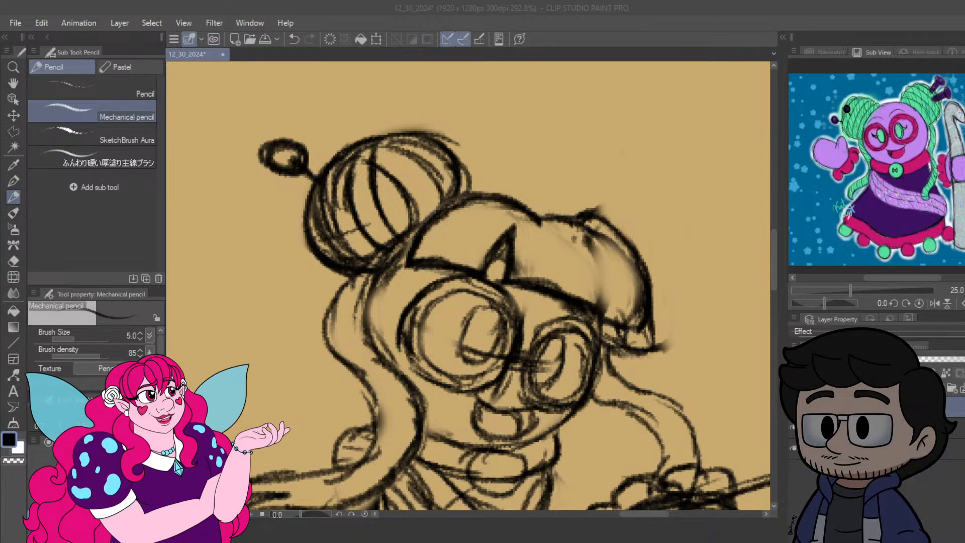
mouse_move(588, 242)
mouse_down()
mouse_move(580, 281)
mouse_move(587, 246)
mouse_move(600, 300)
mouse_up()
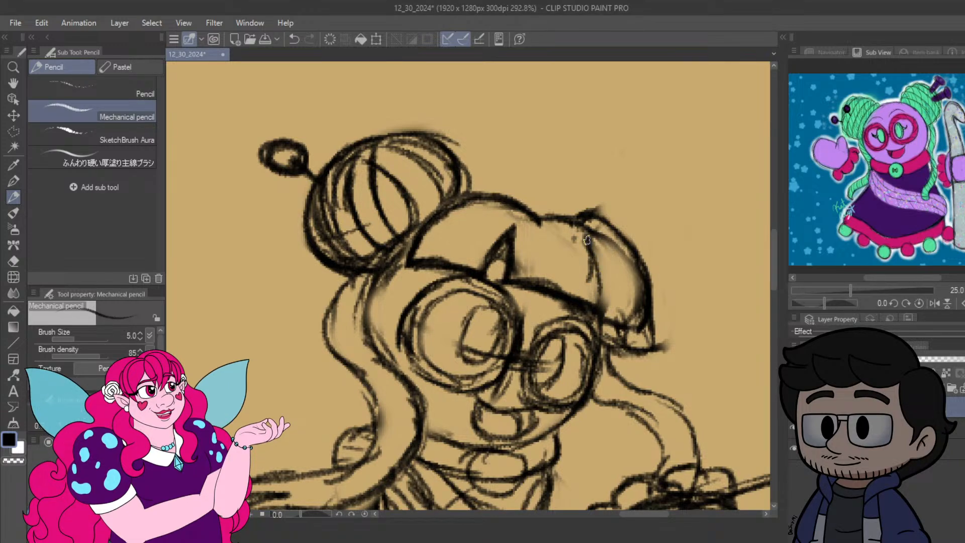
drag(591, 242, 599, 309)
drag(611, 261, 602, 306)
mouse_move(596, 246)
mouse_down()
mouse_move(607, 283)
mouse_move(586, 243)
mouse_up()
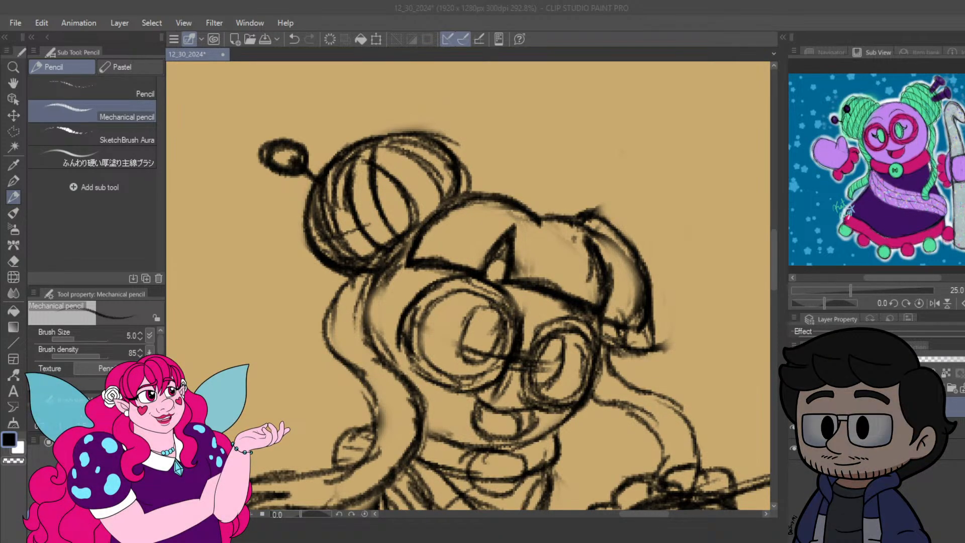
Erase and redraw the hair's outer contour on the right side as a smooth curve, and redraw the fringe's right edge more cleanly.
click(671, 95)
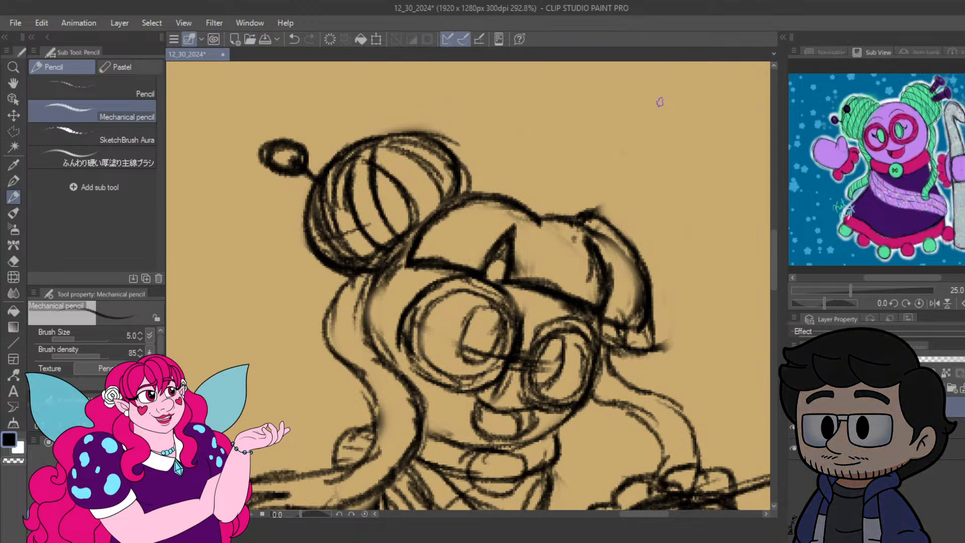
mouse_move(619, 211)
mouse_down()
mouse_move(625, 226)
mouse_move(610, 233)
mouse_move(633, 256)
mouse_move(646, 302)
mouse_move(636, 292)
mouse_move(651, 286)
mouse_up()
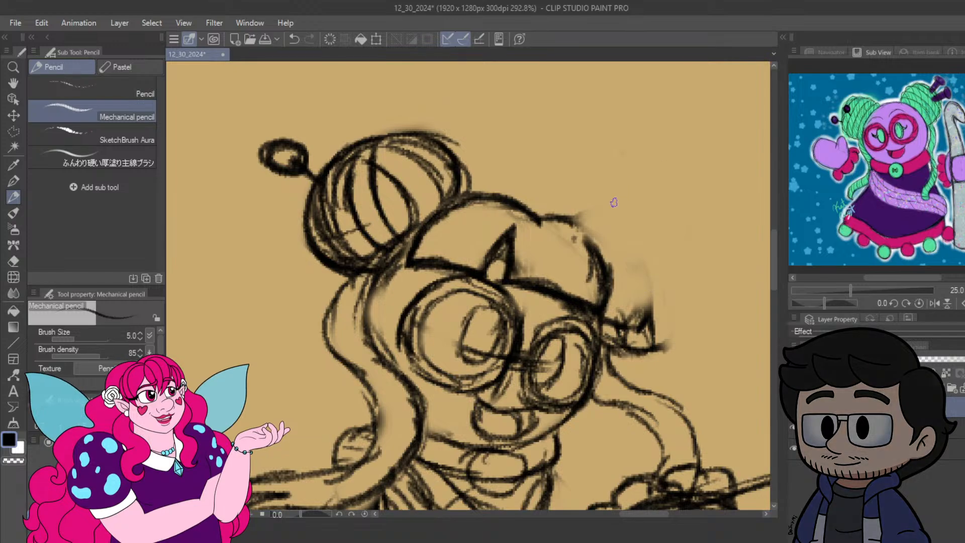
mouse_move(603, 236)
mouse_down()
mouse_move(567, 222)
mouse_move(614, 255)
mouse_move(599, 233)
mouse_move(629, 279)
mouse_move(622, 249)
mouse_move(635, 286)
mouse_up()
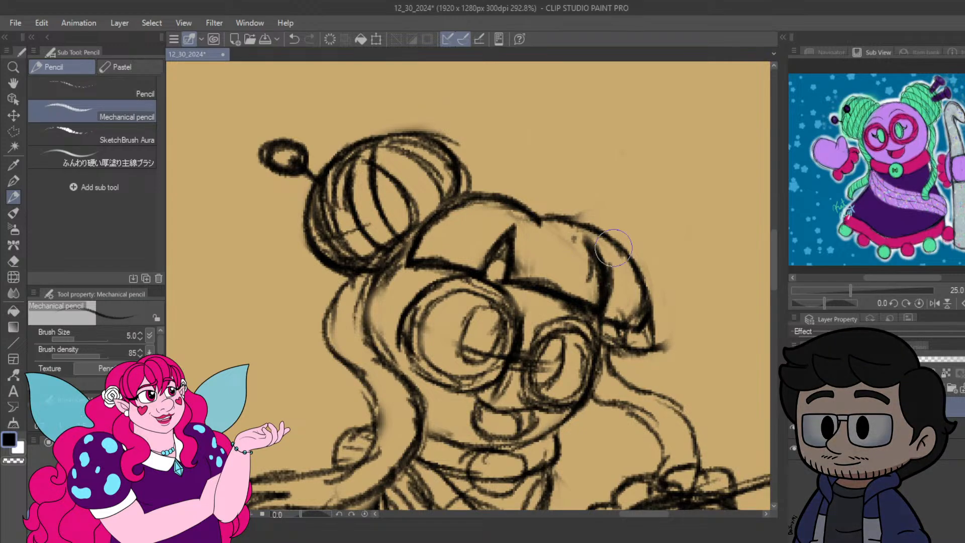
mouse_move(613, 247)
mouse_down()
mouse_move(607, 225)
mouse_move(576, 241)
mouse_move(600, 278)
mouse_move(571, 239)
mouse_move(604, 292)
mouse_move(584, 242)
mouse_up()
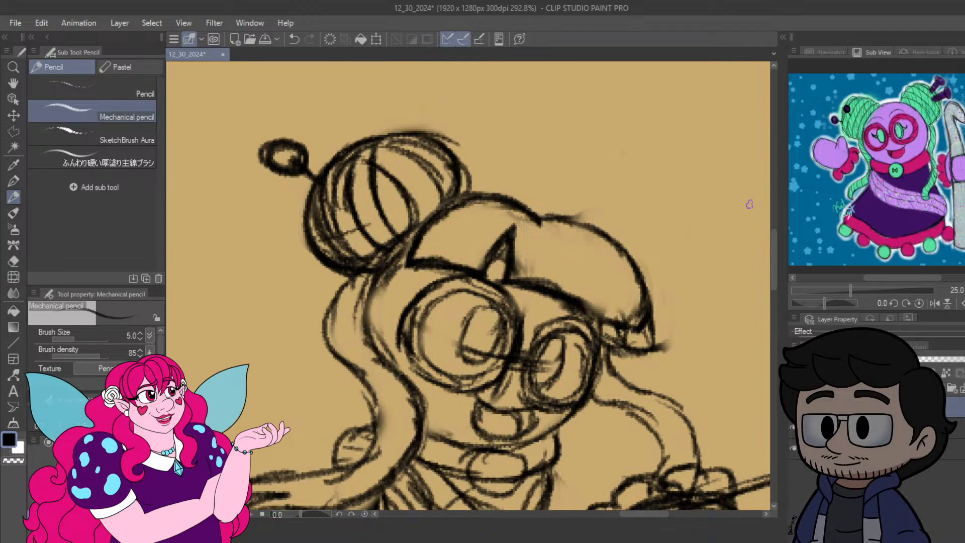
mouse_move(584, 245)
mouse_down()
mouse_move(602, 283)
mouse_move(603, 313)
mouse_move(586, 243)
mouse_up()
drag(532, 281, 573, 296)
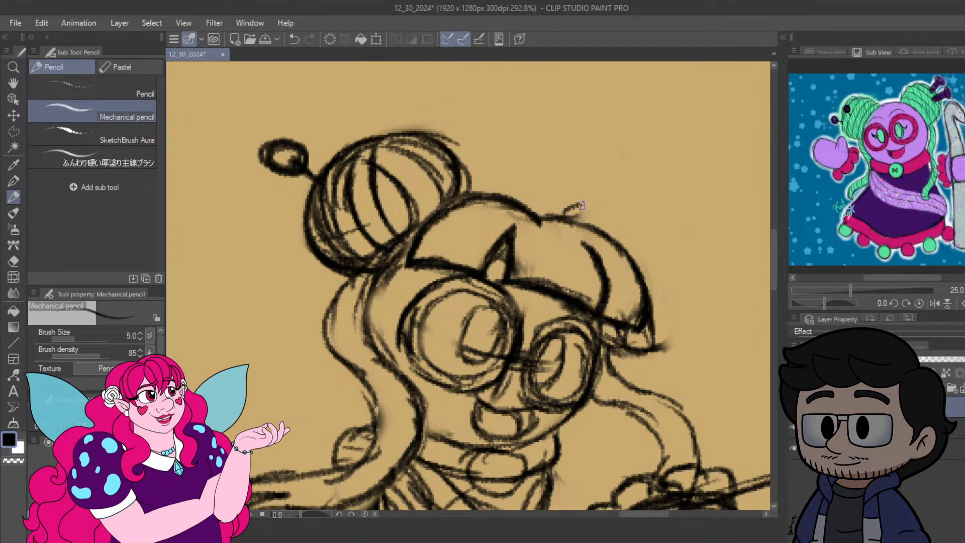
drag(572, 223, 598, 205)
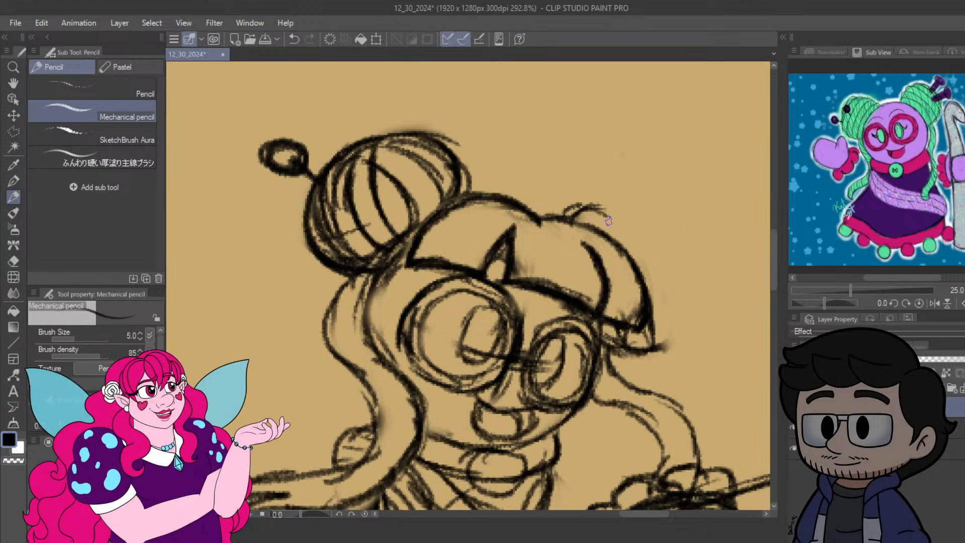
mouse_move(589, 210)
mouse_down()
mouse_move(626, 234)
mouse_move(608, 218)
mouse_move(632, 261)
mouse_up()
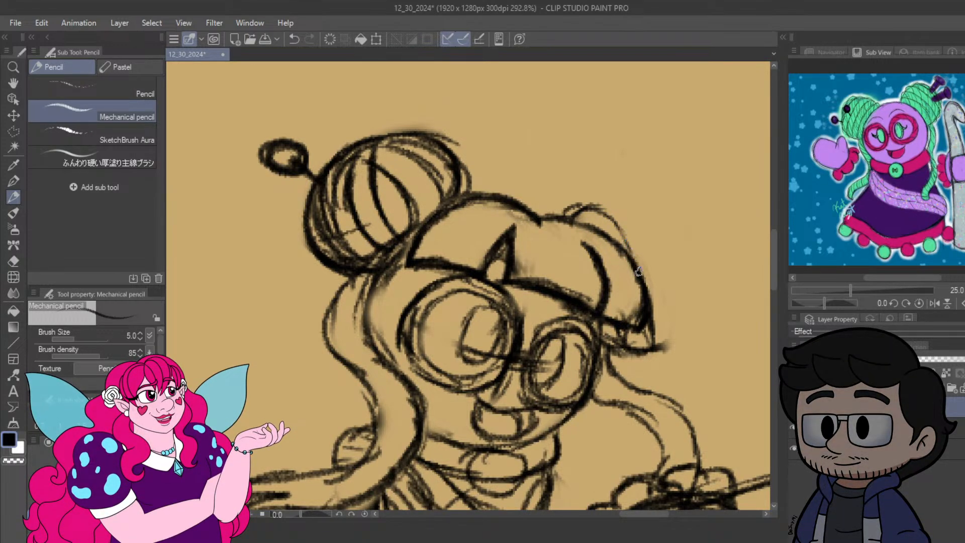
drag(590, 211, 603, 203)
drag(617, 201, 645, 221)
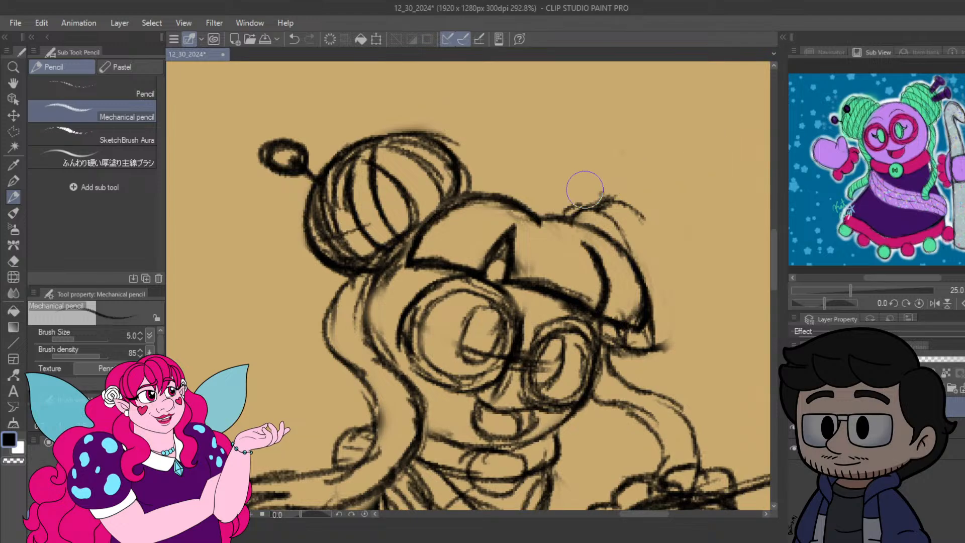
mouse_move(585, 189)
mouse_down()
mouse_move(602, 205)
mouse_move(575, 201)
mouse_move(623, 214)
mouse_move(640, 232)
mouse_move(586, 217)
mouse_up()
Erase the outer hair contour on the right side and redraw it curving down to a point beside the right glasses lens.
mouse_move(685, 334)
mouse_down()
mouse_move(623, 348)
mouse_move(645, 351)
mouse_move(615, 344)
mouse_move(676, 360)
mouse_move(647, 349)
mouse_move(639, 306)
mouse_move(648, 316)
mouse_move(658, 309)
mouse_move(652, 267)
mouse_up()
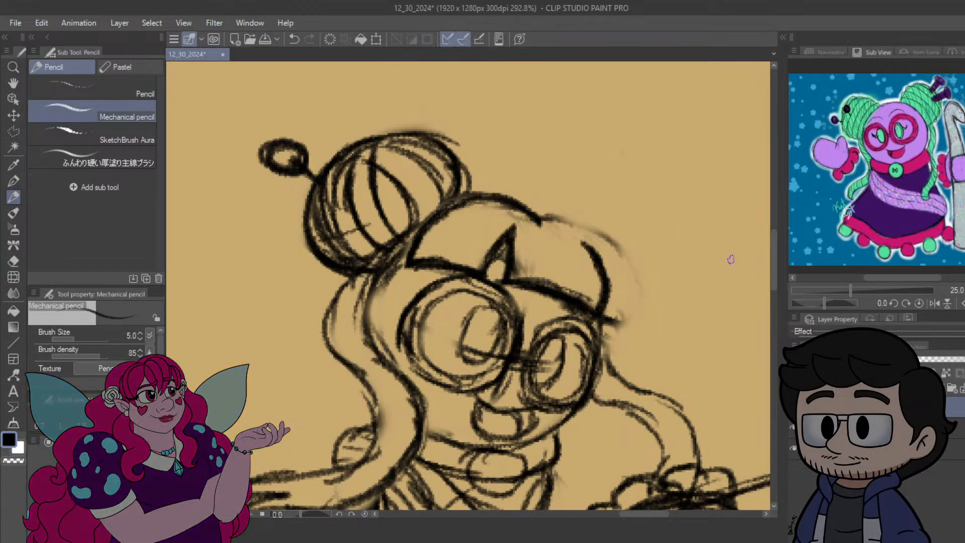
mouse_move(604, 316)
mouse_down()
mouse_move(618, 329)
mouse_move(639, 297)
mouse_up()
mouse_move(626, 333)
mouse_down()
mouse_move(635, 305)
mouse_move(638, 329)
mouse_move(645, 299)
mouse_move(639, 313)
mouse_move(632, 260)
mouse_move(642, 303)
mouse_move(583, 223)
mouse_move(550, 221)
mouse_move(595, 235)
mouse_move(570, 237)
mouse_move(612, 242)
mouse_move(603, 254)
mouse_move(637, 276)
mouse_move(626, 278)
mouse_move(631, 324)
mouse_up()
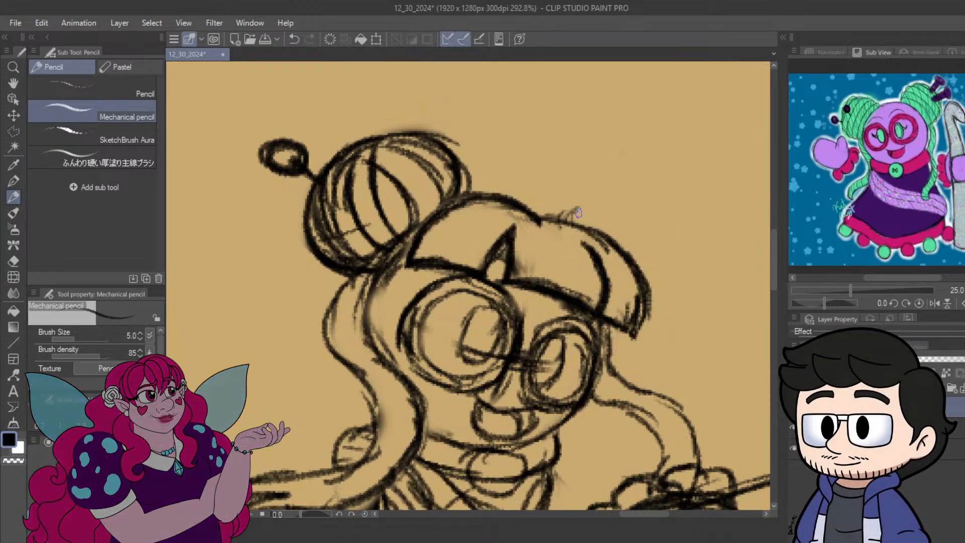
mouse_move(563, 220)
mouse_down()
mouse_move(602, 191)
mouse_move(603, 206)
mouse_move(626, 195)
mouse_move(563, 220)
mouse_move(584, 202)
mouse_move(646, 206)
mouse_move(681, 274)
mouse_move(674, 303)
mouse_up()
mouse_move(663, 250)
mouse_down()
mouse_move(677, 277)
mouse_move(624, 329)
mouse_move(647, 327)
mouse_move(637, 333)
mouse_move(645, 316)
mouse_move(668, 309)
mouse_move(655, 314)
mouse_move(683, 269)
mouse_move(670, 308)
mouse_move(667, 244)
mouse_move(678, 286)
mouse_move(665, 229)
mouse_up()
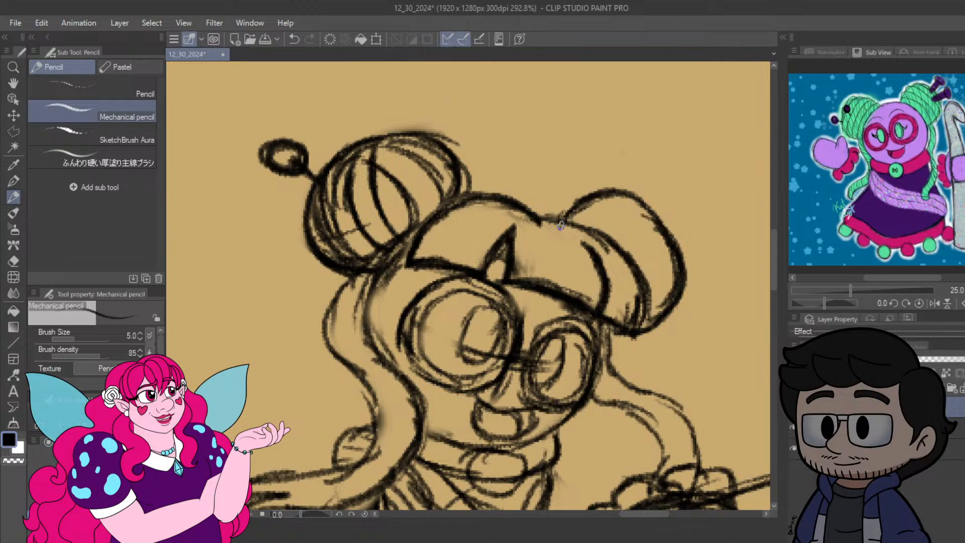
mouse_move(561, 226)
mouse_down()
mouse_move(611, 199)
mouse_move(576, 211)
mouse_move(645, 209)
mouse_move(628, 197)
mouse_move(655, 237)
mouse_move(663, 216)
mouse_move(664, 258)
mouse_up()
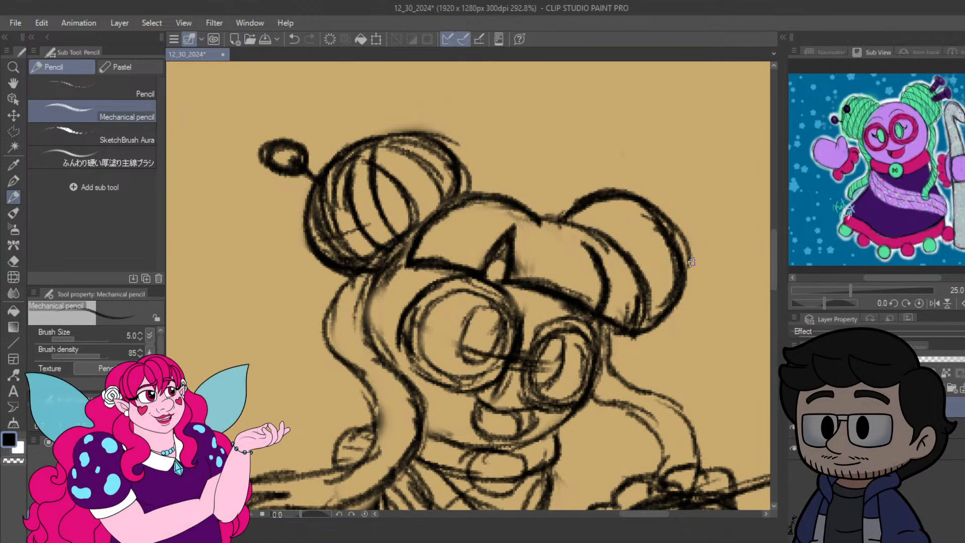
mouse_move(558, 211)
mouse_down()
mouse_move(663, 221)
mouse_move(666, 250)
mouse_move(683, 269)
mouse_move(666, 301)
mouse_move(674, 233)
mouse_up()
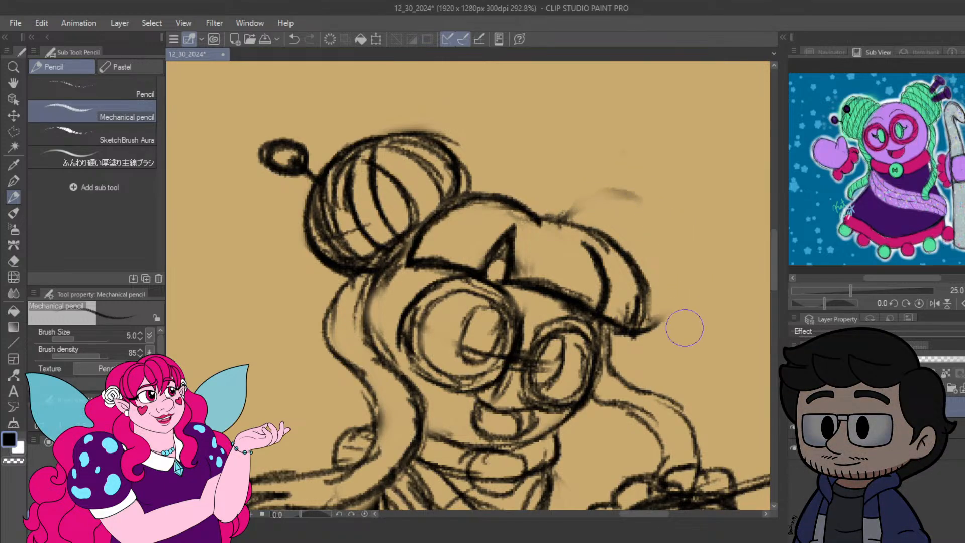
mouse_move(670, 345)
mouse_down()
mouse_move(672, 302)
mouse_move(654, 329)
mouse_up()
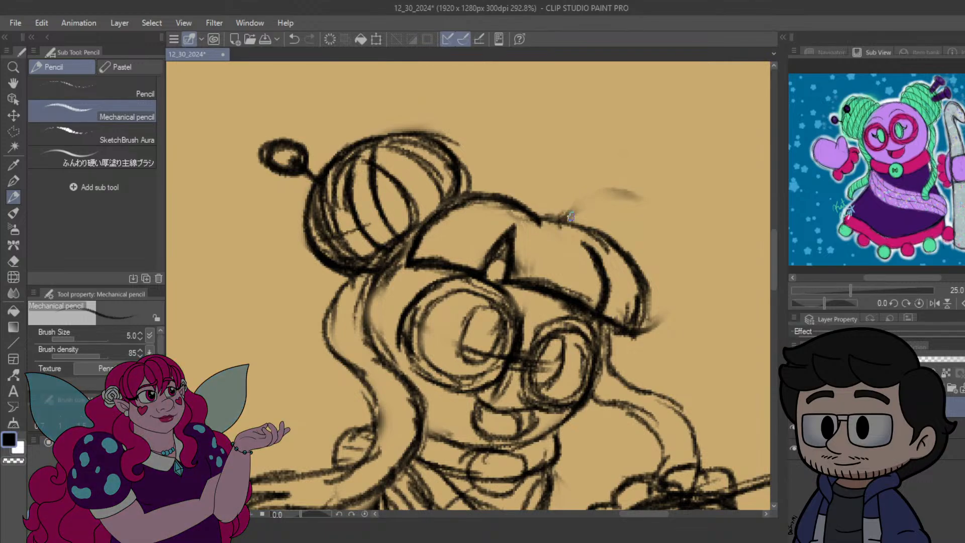
Sketch the right bun's round outline from the top of the hair around to the hair's lower point.
mouse_move(565, 221)
mouse_down()
mouse_move(604, 203)
mouse_move(668, 241)
mouse_move(675, 273)
mouse_move(666, 300)
mouse_up()
drag(682, 247, 671, 321)
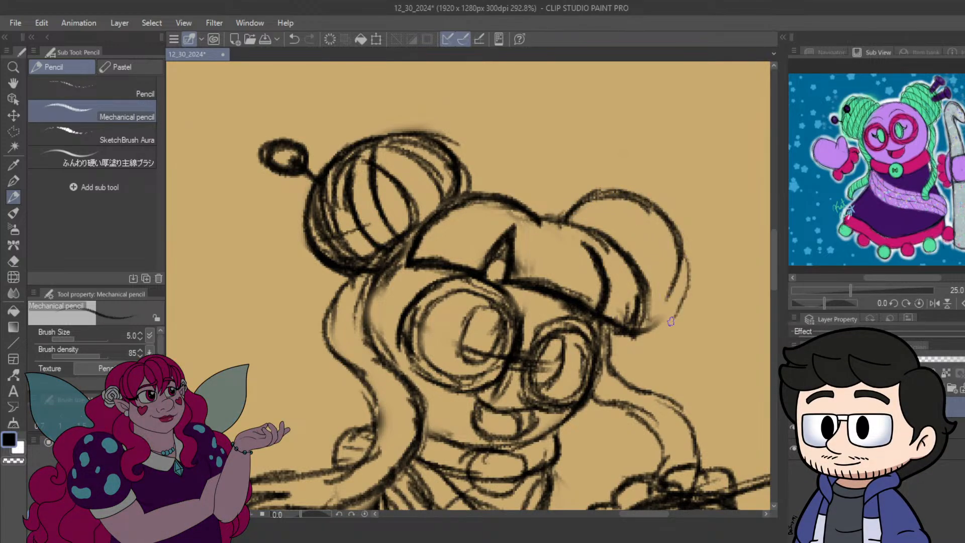
drag(612, 330, 650, 321)
Draw curved strand lines across the right bun and darken its upper and outer outline.
mouse_move(664, 305)
mouse_down()
mouse_move(685, 262)
mouse_move(677, 238)
mouse_move(688, 281)
mouse_move(672, 241)
mouse_up()
mouse_move(648, 274)
mouse_down()
mouse_move(663, 257)
mouse_move(677, 225)
mouse_up()
drag(643, 305, 683, 253)
drag(643, 332, 680, 296)
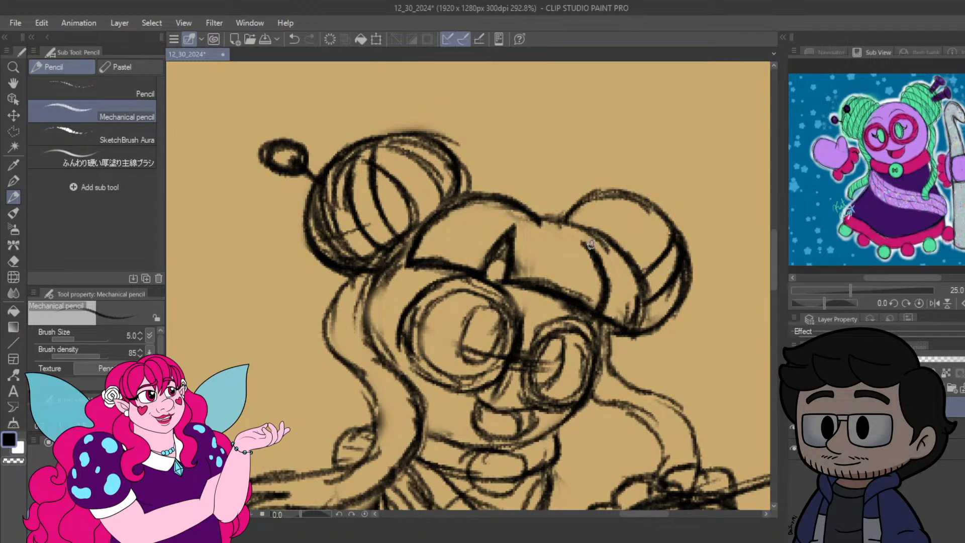
drag(594, 227, 665, 226)
mouse_move(576, 220)
mouse_down()
mouse_move(611, 197)
mouse_move(621, 204)
mouse_up()
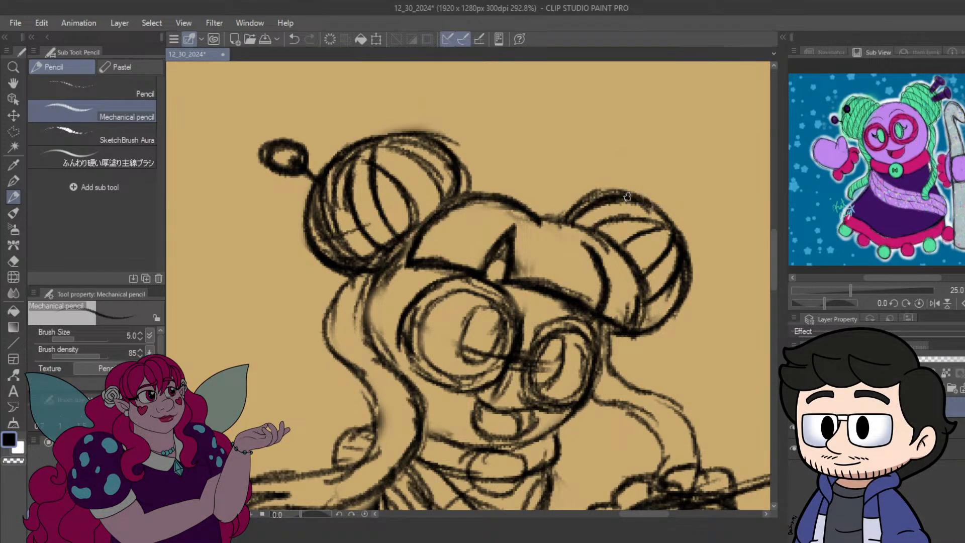
mouse_move(578, 202)
mouse_down()
mouse_move(643, 197)
mouse_move(622, 188)
mouse_move(681, 230)
mouse_move(654, 197)
mouse_move(677, 233)
mouse_up()
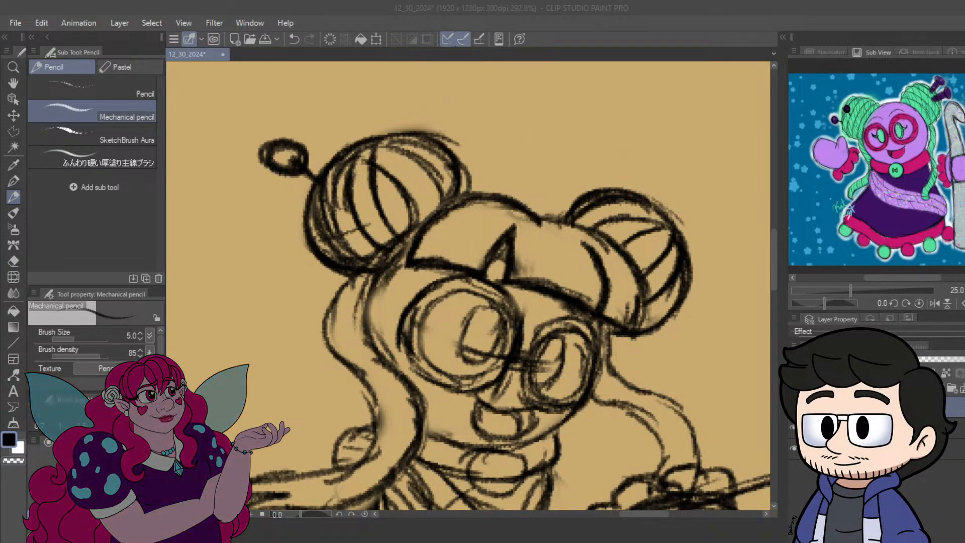
Sketch a second round-headed hairpin on top of the left bun and a flat-headed hairpin on top of the right bun.
mouse_move(378, 173)
mouse_down()
mouse_move(400, 119)
mouse_move(407, 139)
mouse_move(388, 118)
mouse_move(419, 125)
mouse_move(402, 112)
mouse_move(406, 121)
mouse_move(385, 122)
mouse_move(409, 137)
mouse_move(383, 119)
mouse_move(416, 123)
mouse_up()
key(ctrl+z)
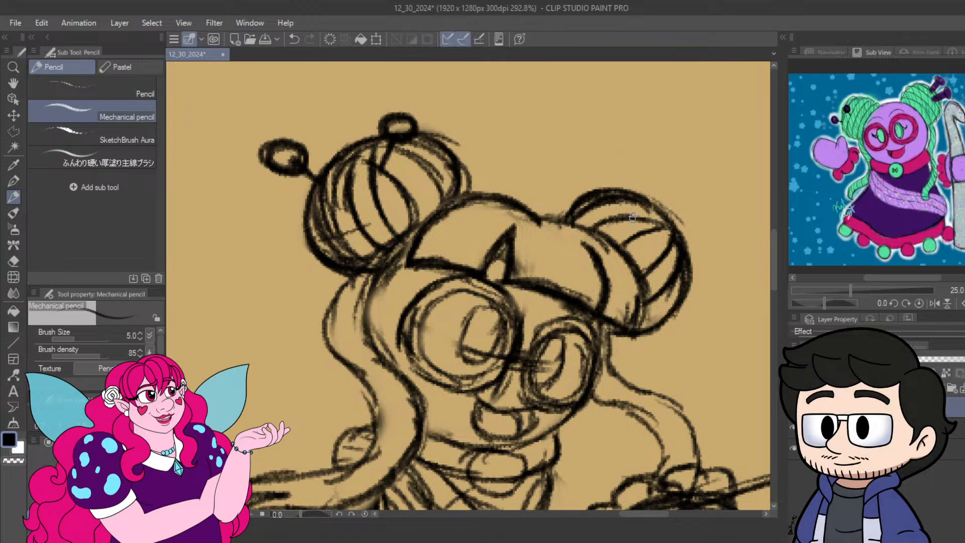
scroll(579, 201, down, 2)
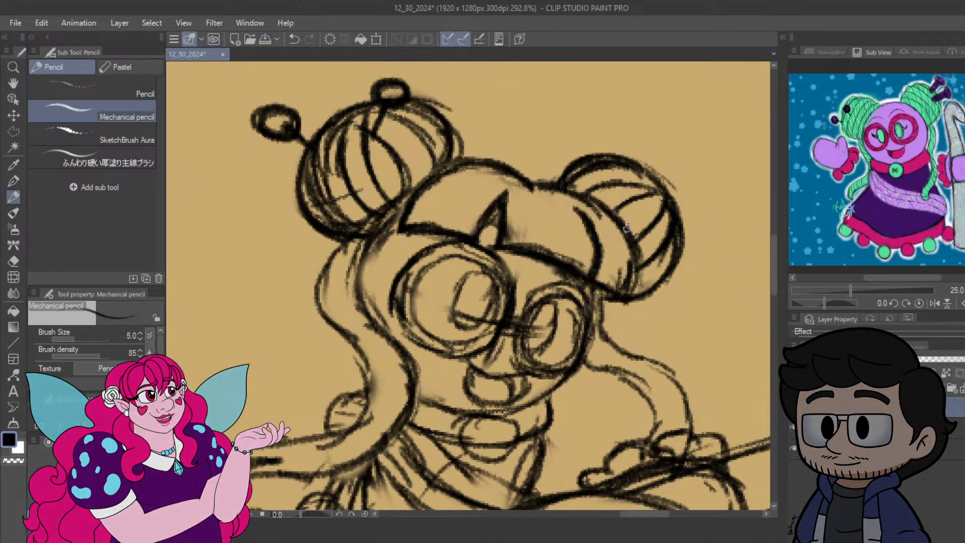
scroll(621, 201, up, 4)
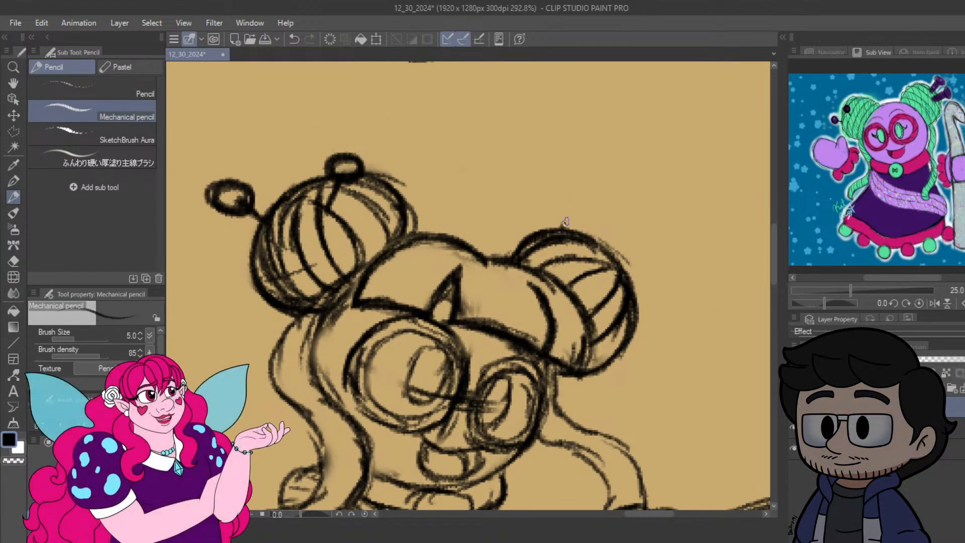
drag(564, 218, 562, 229)
key(ctrl+z)
mouse_move(548, 241)
mouse_down()
mouse_move(522, 220)
mouse_move(537, 225)
mouse_move(524, 222)
mouse_move(550, 206)
mouse_move(560, 218)
mouse_move(571, 212)
mouse_move(535, 222)
mouse_move(563, 225)
mouse_up()
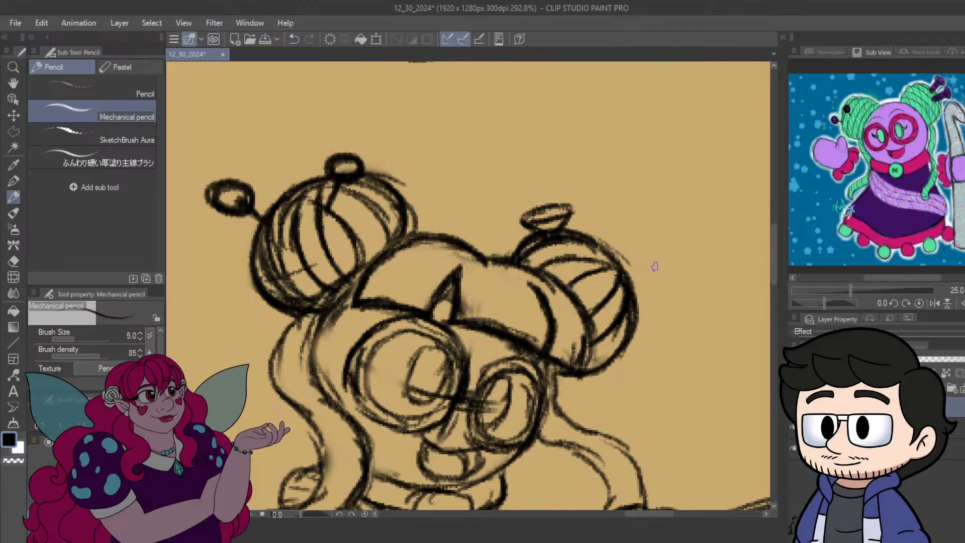
mouse_move(692, 289)
mouse_down()
mouse_move(681, 238)
mouse_move(704, 174)
mouse_up()
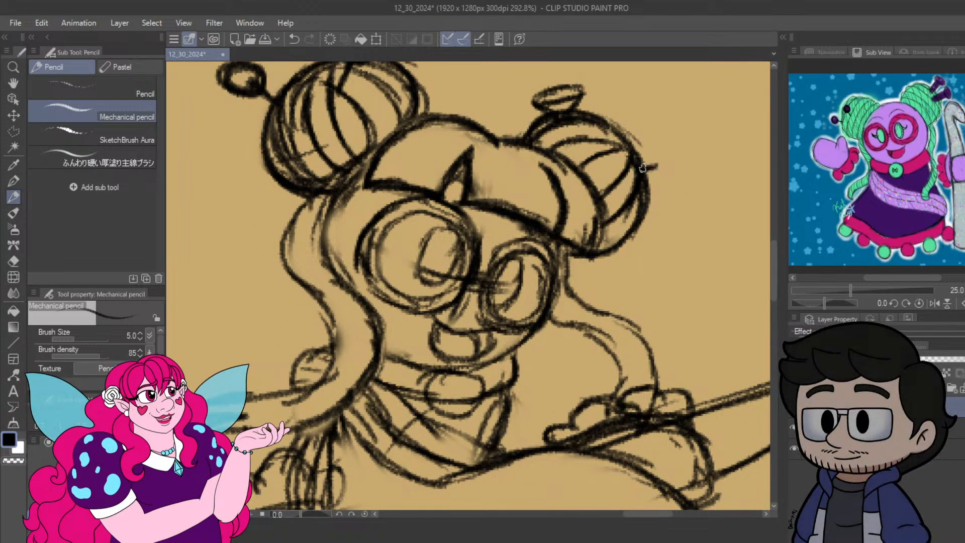
mouse_move(645, 177)
mouse_down()
mouse_move(674, 155)
mouse_move(661, 162)
mouse_move(672, 158)
mouse_move(666, 172)
mouse_move(670, 162)
mouse_move(675, 180)
mouse_move(682, 163)
mouse_move(681, 173)
mouse_move(666, 151)
mouse_move(672, 176)
mouse_move(662, 150)
mouse_move(659, 175)
mouse_up()
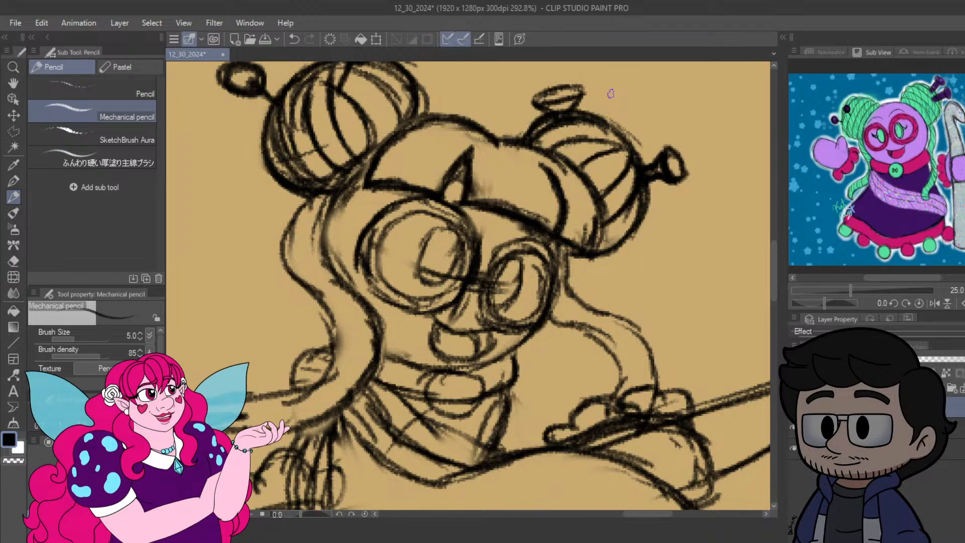
mouse_move(668, 150)
mouse_down()
mouse_move(676, 181)
mouse_move(664, 162)
mouse_move(678, 163)
mouse_up()
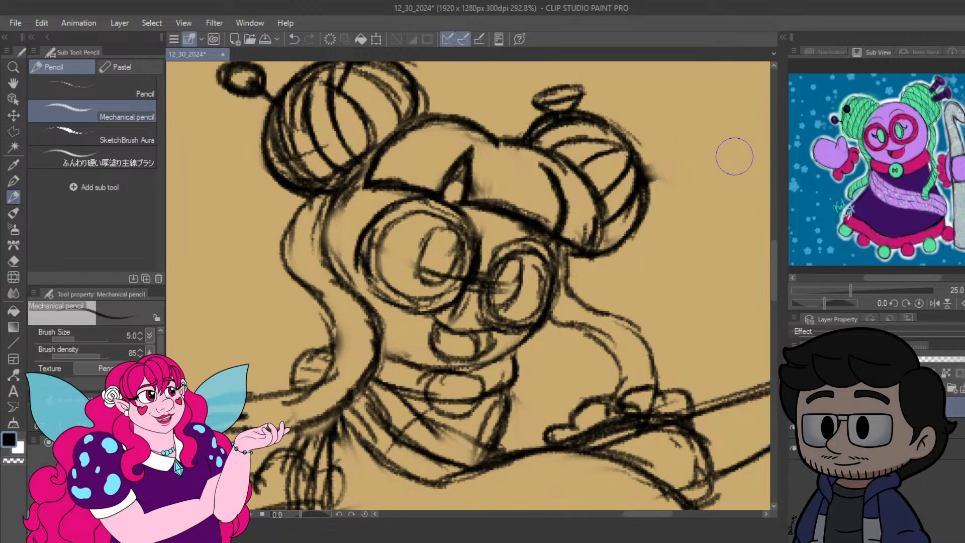
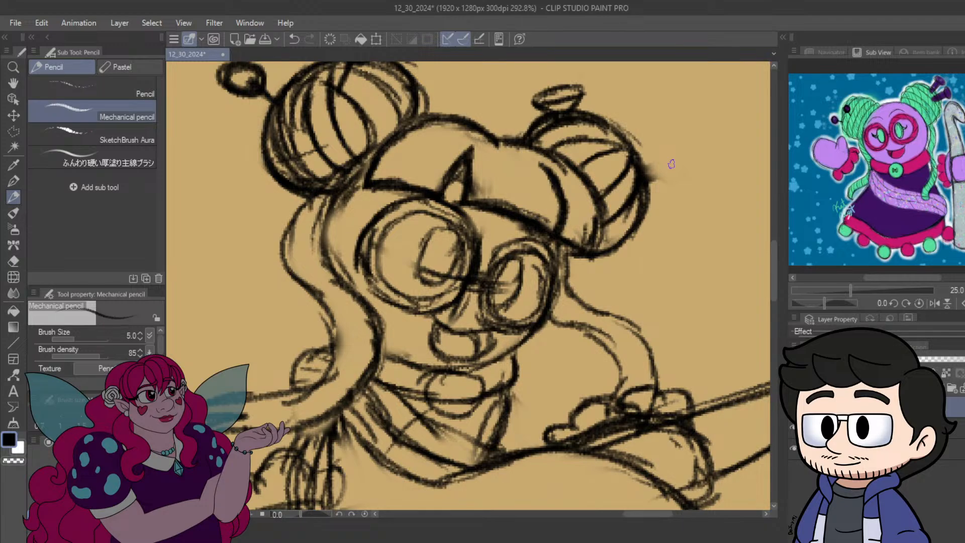
scroll(671, 164, down, 3)
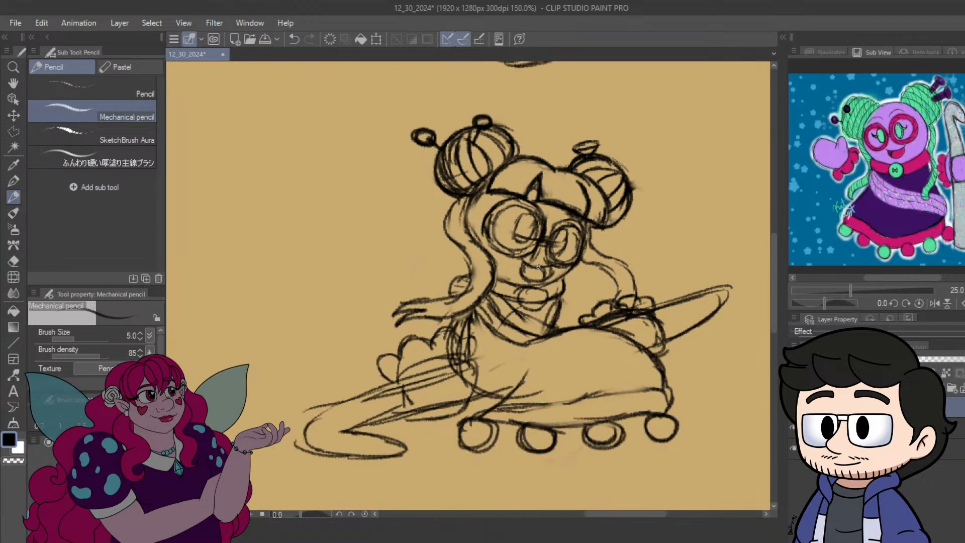
scroll(521, 247, up, 3)
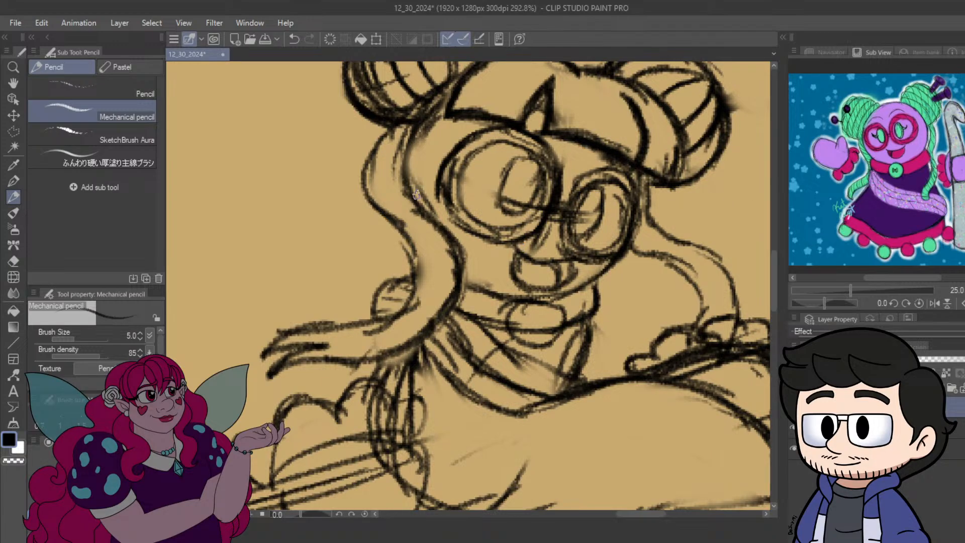
Darken the outer and inner edges of the long wavy hair lock beside the left glasses lens.
drag(420, 208, 474, 280)
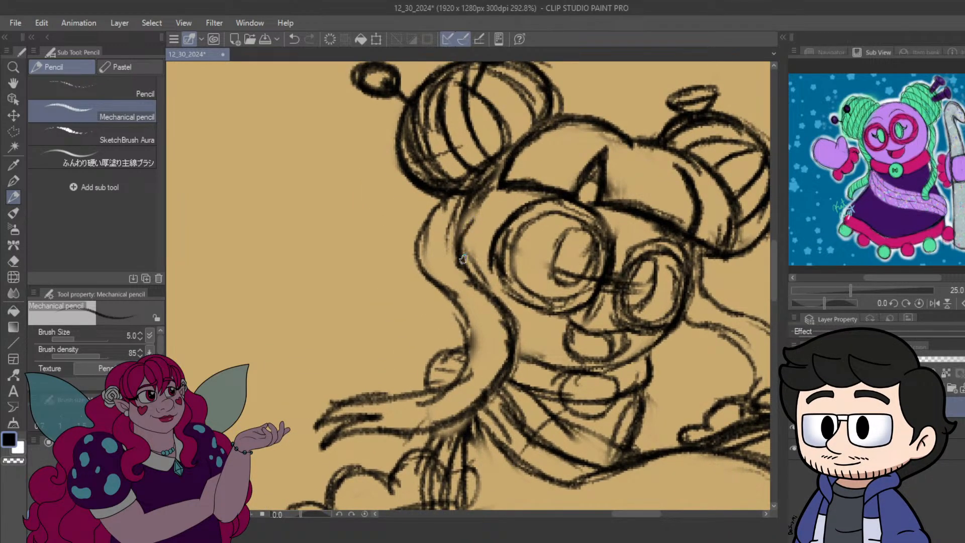
mouse_move(421, 237)
mouse_down()
mouse_move(418, 258)
mouse_move(416, 236)
mouse_move(434, 301)
mouse_move(412, 253)
mouse_move(455, 311)
mouse_move(420, 292)
mouse_move(476, 356)
mouse_up()
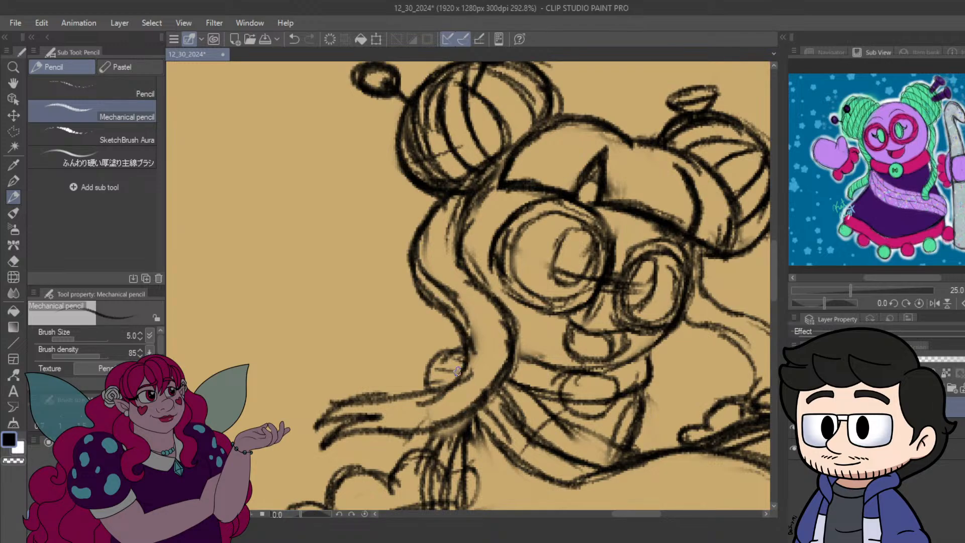
mouse_move(457, 219)
mouse_down()
mouse_move(458, 245)
mouse_move(506, 313)
mouse_up()
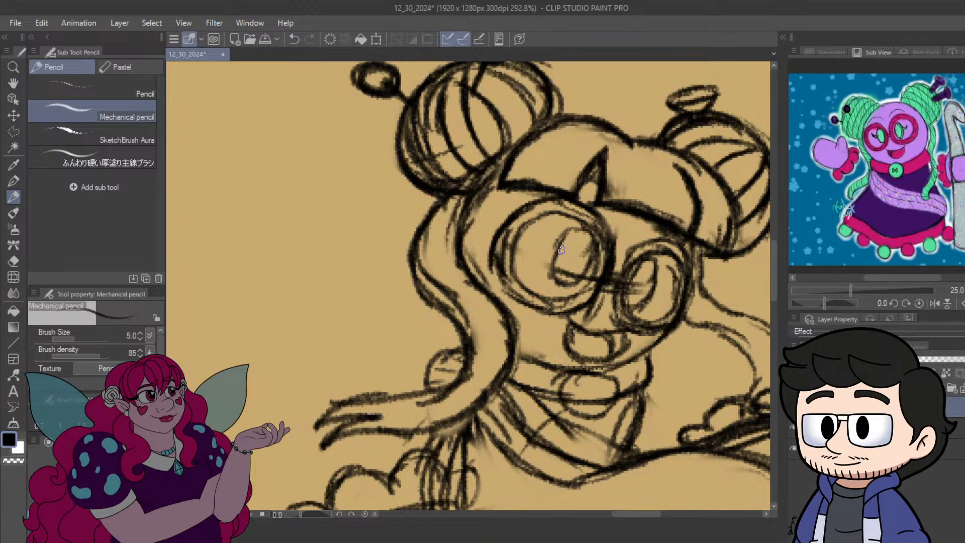
Darken the oval eye inside the left lens and the outer left side of its rim.
mouse_move(552, 264)
mouse_down()
mouse_move(585, 230)
mouse_move(560, 247)
mouse_move(553, 271)
mouse_move(575, 282)
mouse_move(595, 259)
mouse_move(586, 225)
mouse_up()
drag(491, 256, 525, 305)
mouse_move(496, 373)
mouse_down()
mouse_move(259, 126)
mouse_move(406, 195)
mouse_move(464, 248)
mouse_up()
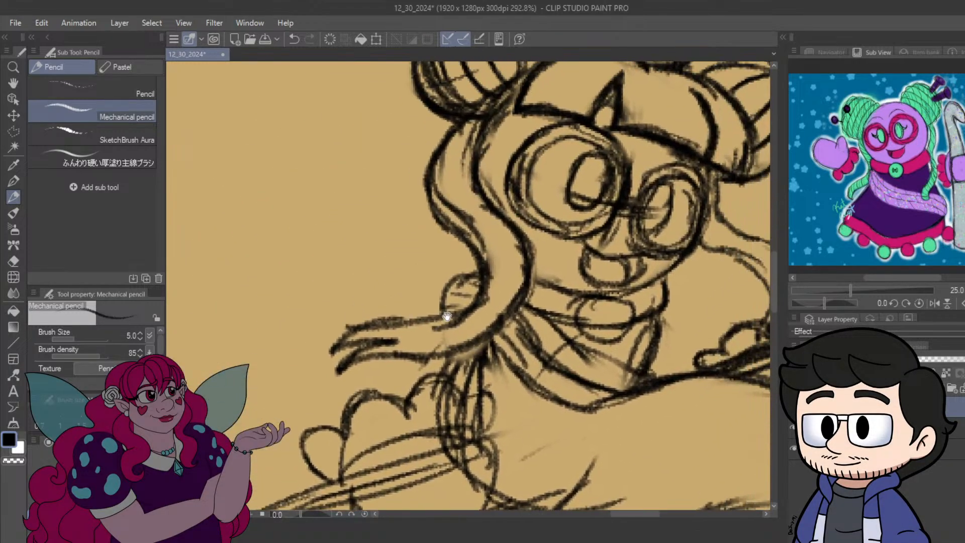
scroll(463, 248, down, 4)
scroll(540, 311, up, 2)
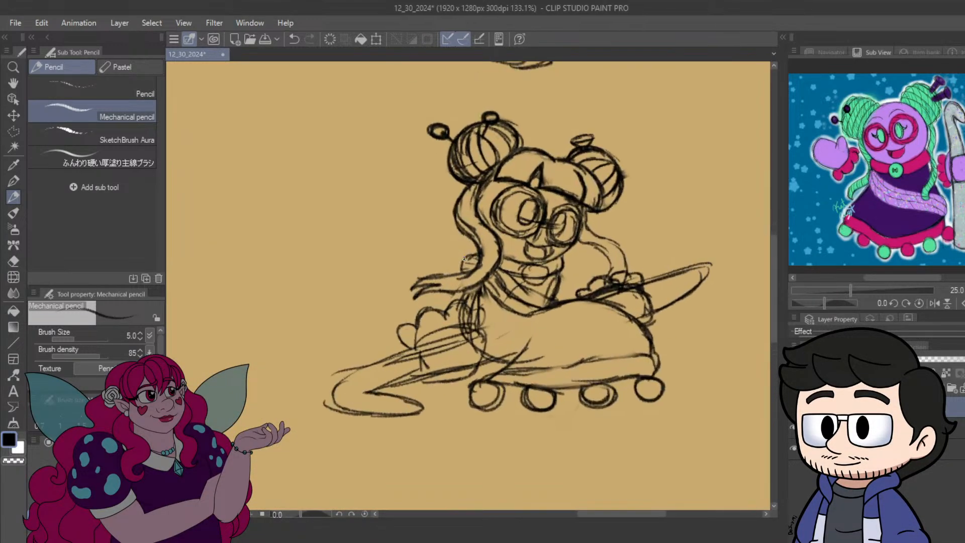
Erase the eye inside the right lens, redraw the lens's inner ring and rim in dark lines, and save the file.
scroll(548, 218, up, 3)
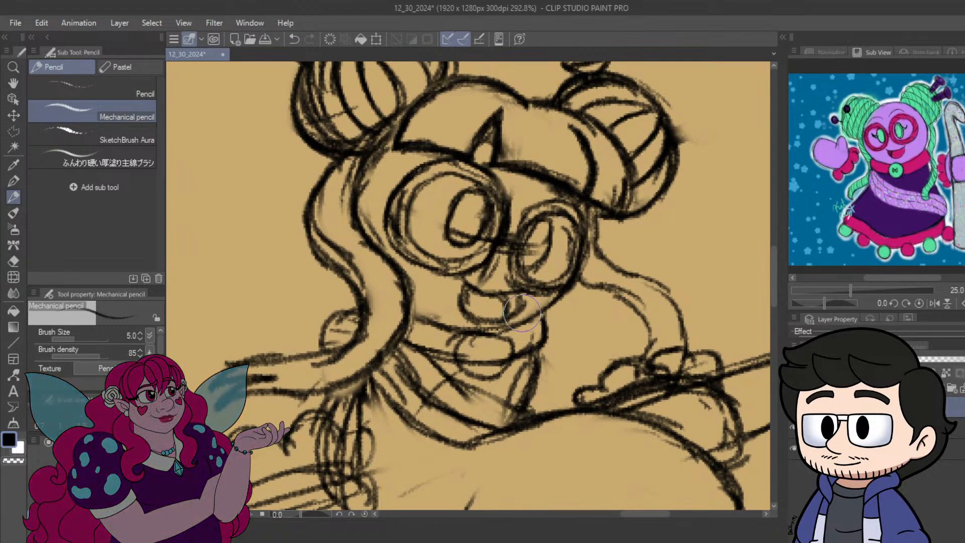
mouse_move(546, 255)
mouse_down()
mouse_move(554, 231)
mouse_move(555, 251)
mouse_up()
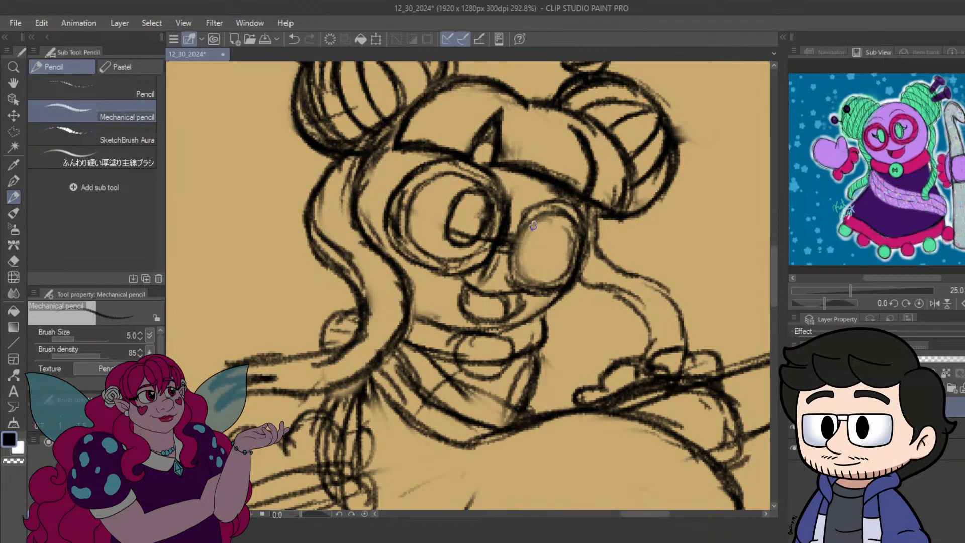
mouse_move(533, 224)
mouse_down()
mouse_move(516, 239)
mouse_move(540, 222)
mouse_move(521, 267)
mouse_move(527, 245)
mouse_move(534, 276)
mouse_move(574, 257)
mouse_up()
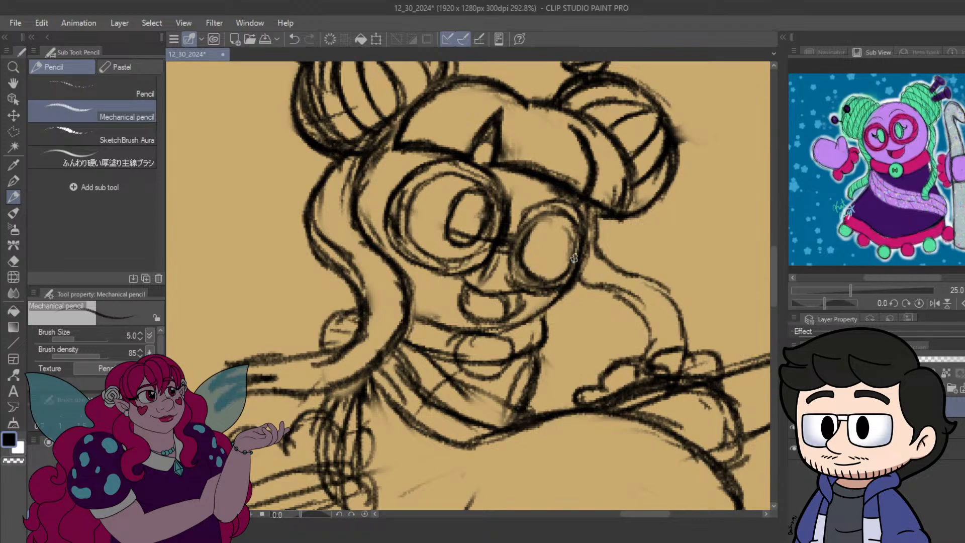
mouse_move(563, 216)
mouse_down()
mouse_move(536, 222)
mouse_move(575, 225)
mouse_move(569, 241)
mouse_move(532, 216)
mouse_up()
mouse_move(506, 246)
mouse_down()
mouse_move(530, 288)
mouse_move(527, 254)
mouse_move(540, 275)
mouse_move(569, 271)
mouse_move(547, 276)
mouse_move(574, 248)
mouse_move(563, 269)
mouse_up()
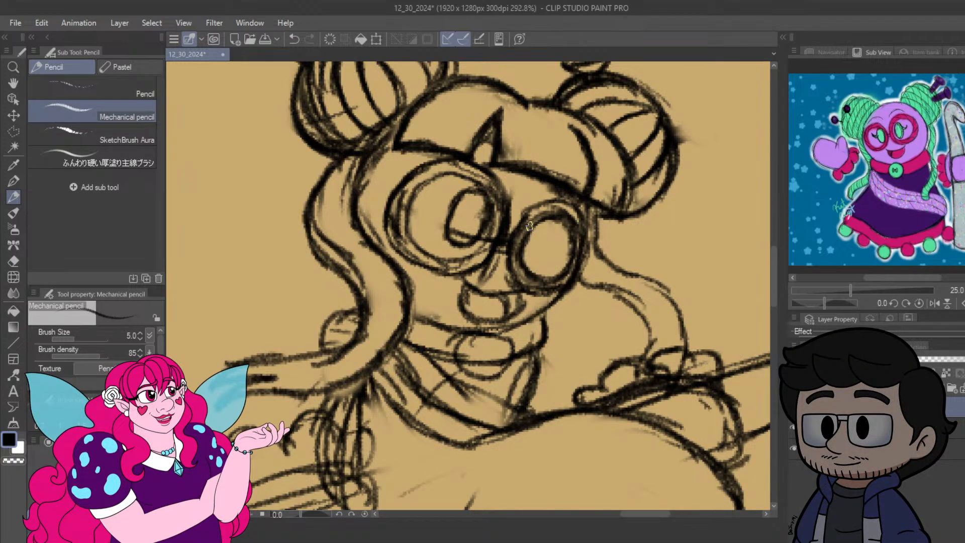
key(ctrl+s)
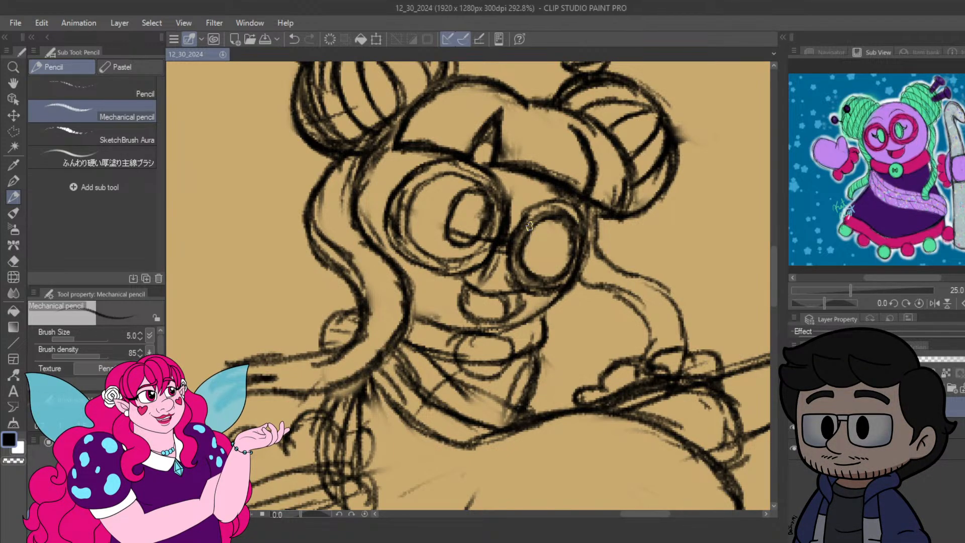
Sketch a slanted oval eye in the upper part of the right lens and touch up the left eye's outline.
click(530, 226)
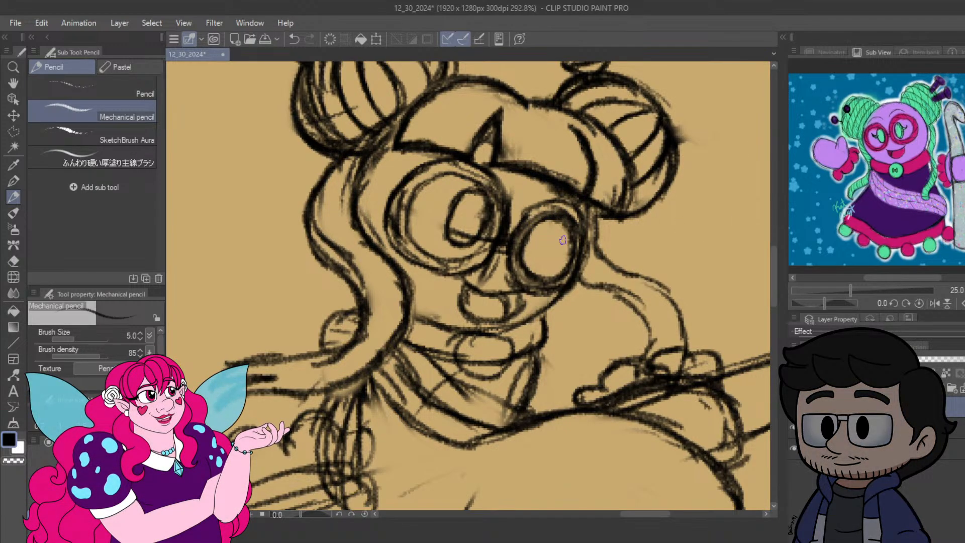
drag(554, 218, 533, 258)
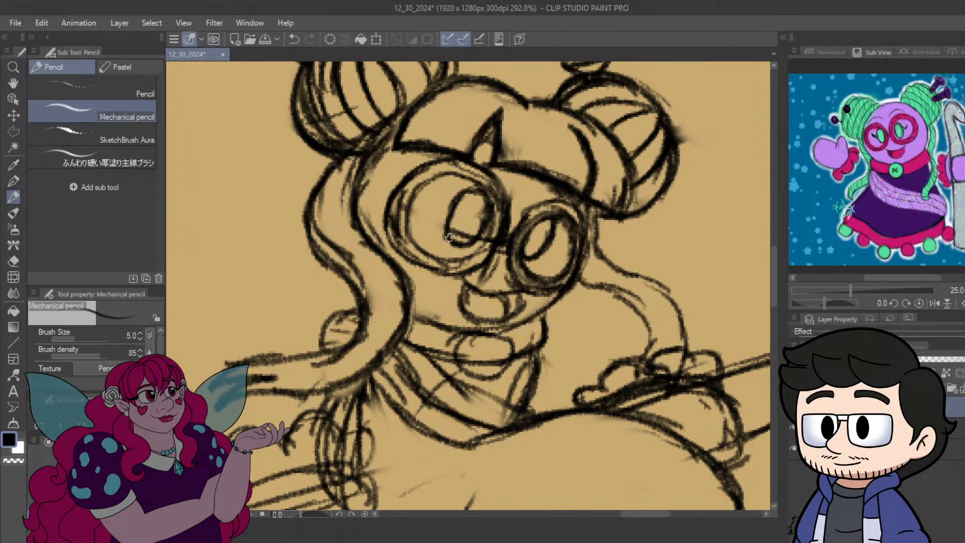
drag(448, 236, 474, 186)
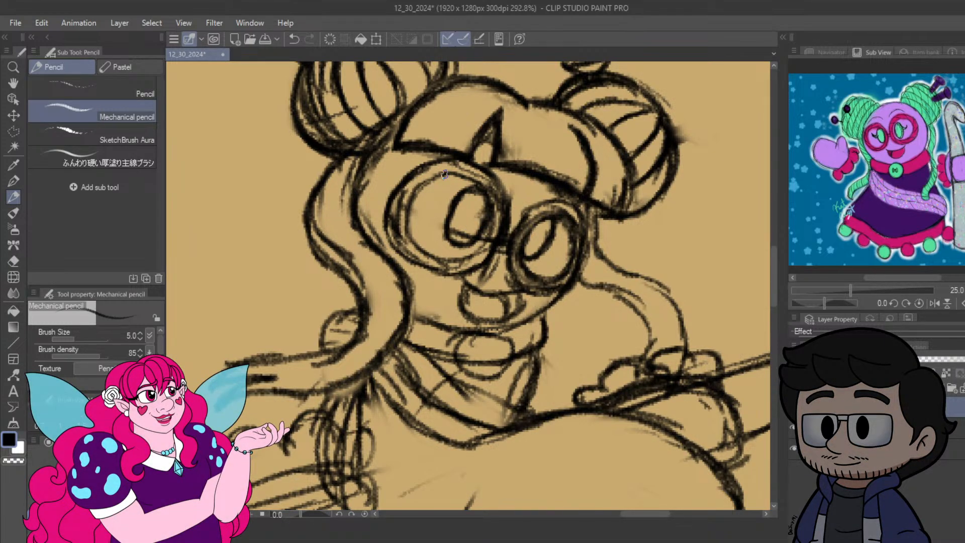
Erase the left lens with its eye and redraw it as an outer rim with a smaller inner ring.
mouse_move(443, 228)
mouse_down()
mouse_move(472, 206)
mouse_move(483, 217)
mouse_move(421, 203)
mouse_move(394, 216)
mouse_move(394, 199)
mouse_move(438, 261)
mouse_move(399, 202)
mouse_move(416, 208)
mouse_move(412, 195)
mouse_move(420, 254)
mouse_move(437, 241)
mouse_move(474, 251)
mouse_move(415, 235)
mouse_move(399, 212)
mouse_move(445, 202)
mouse_move(470, 184)
mouse_move(475, 238)
mouse_move(488, 227)
mouse_move(492, 245)
mouse_move(482, 247)
mouse_up()
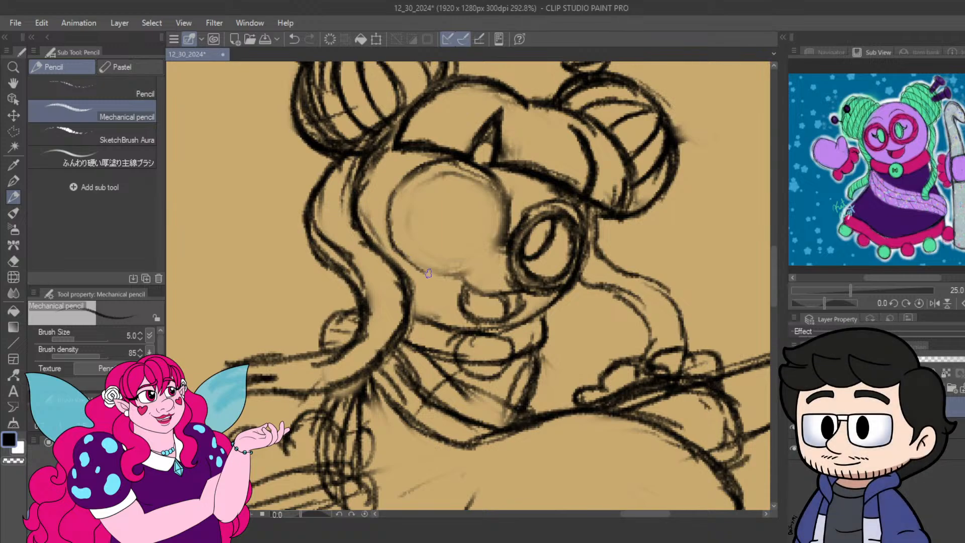
mouse_move(397, 250)
mouse_down()
mouse_move(443, 277)
mouse_move(416, 265)
mouse_move(463, 273)
mouse_move(436, 274)
mouse_move(497, 245)
mouse_move(469, 267)
mouse_move(501, 220)
mouse_move(483, 258)
mouse_move(498, 205)
mouse_move(493, 244)
mouse_move(497, 191)
mouse_up()
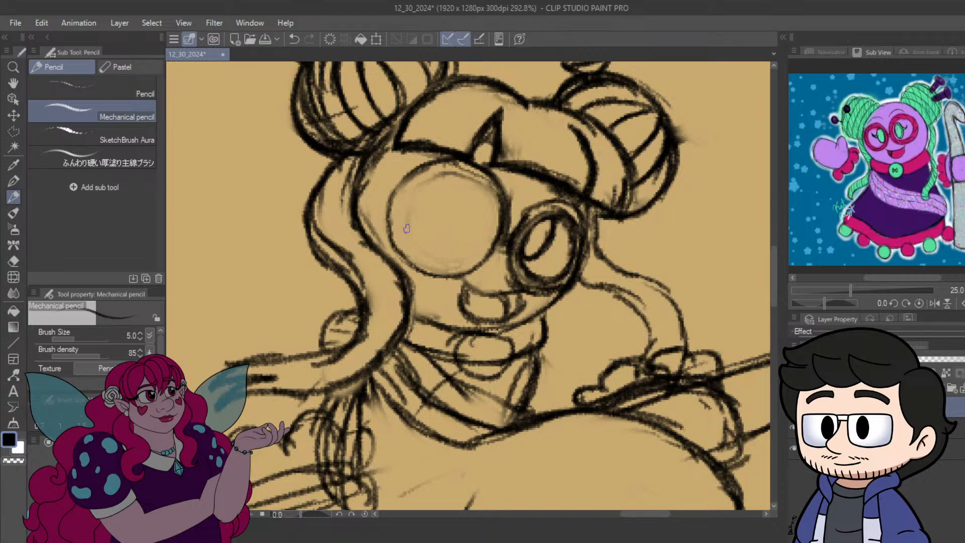
mouse_move(405, 229)
mouse_down()
mouse_move(435, 254)
mouse_move(460, 257)
mouse_move(430, 248)
mouse_move(450, 257)
mouse_move(430, 252)
mouse_move(476, 245)
mouse_move(452, 261)
mouse_move(483, 238)
mouse_move(462, 258)
mouse_move(484, 229)
mouse_move(467, 252)
mouse_move(487, 205)
mouse_move(479, 243)
mouse_move(483, 200)
mouse_move(490, 229)
mouse_move(485, 202)
mouse_move(455, 177)
mouse_up()
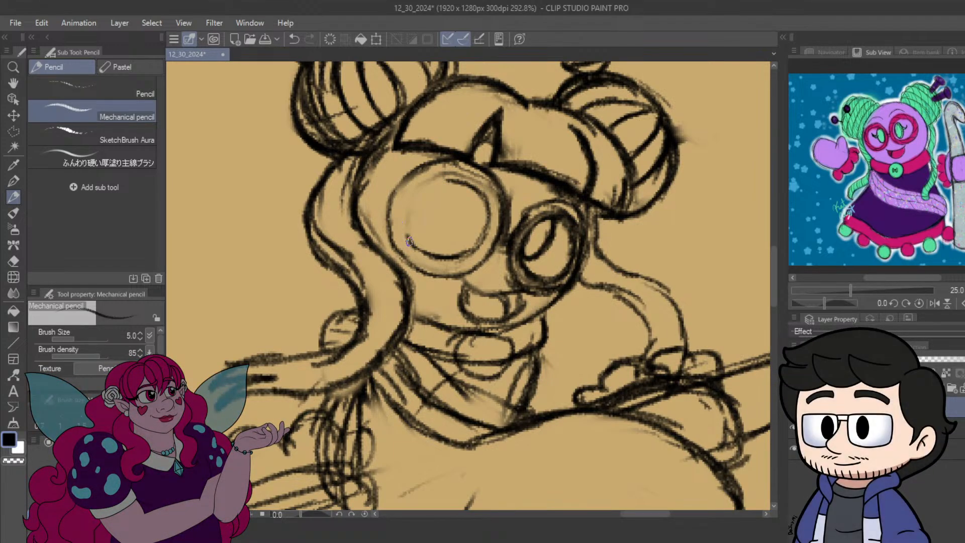
mouse_move(406, 222)
mouse_down()
mouse_move(412, 245)
mouse_move(415, 211)
mouse_up()
mouse_move(408, 244)
mouse_down()
mouse_move(415, 200)
mouse_move(414, 235)
mouse_move(432, 182)
mouse_up()
mouse_move(409, 219)
mouse_down()
mouse_move(454, 174)
mouse_move(466, 180)
mouse_move(445, 224)
mouse_up()
mouse_move(464, 188)
mouse_down()
mouse_move(444, 221)
mouse_move(454, 214)
mouse_move(422, 235)
mouse_move(428, 203)
mouse_up()
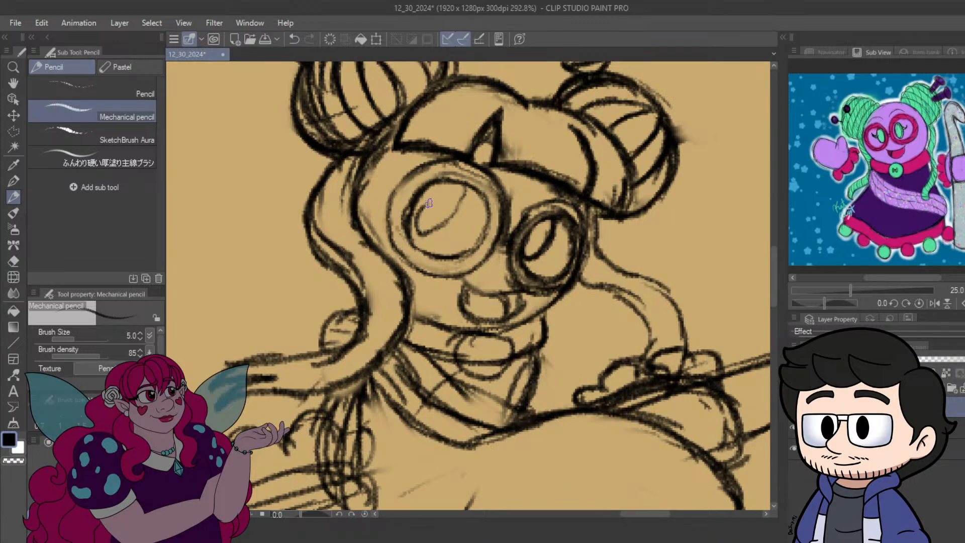
key(ctrl+z)
key(ctrl+z)
mouse_move(434, 190)
mouse_down()
mouse_move(423, 229)
mouse_move(460, 203)
mouse_up()
key(ctrl+z)
key(ctrl+z)
key(ctrl+z)
key(ctrl+z)
Draw a slanted oval eye in the upper left of the left lens's inner ring and save the file.
mouse_move(435, 197)
mouse_down()
mouse_move(426, 231)
mouse_move(460, 201)
mouse_move(449, 222)
mouse_move(460, 196)
mouse_move(456, 215)
mouse_move(457, 191)
mouse_move(440, 186)
mouse_move(441, 201)
mouse_move(439, 189)
mouse_move(427, 219)
mouse_move(461, 193)
mouse_up()
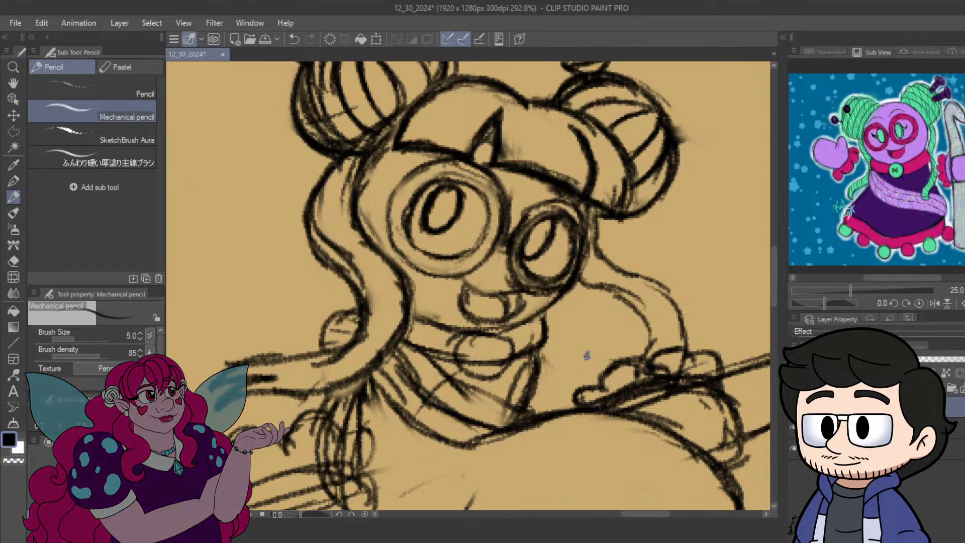
scroll(587, 355, down, 3)
scroll(544, 310, up, 2)
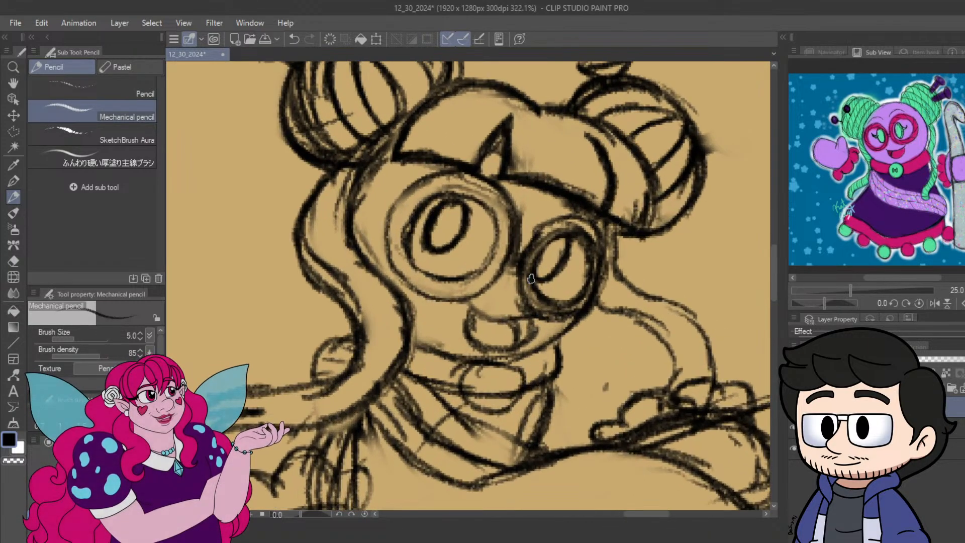
scroll(546, 314, down, 4)
scroll(546, 319, up, 2)
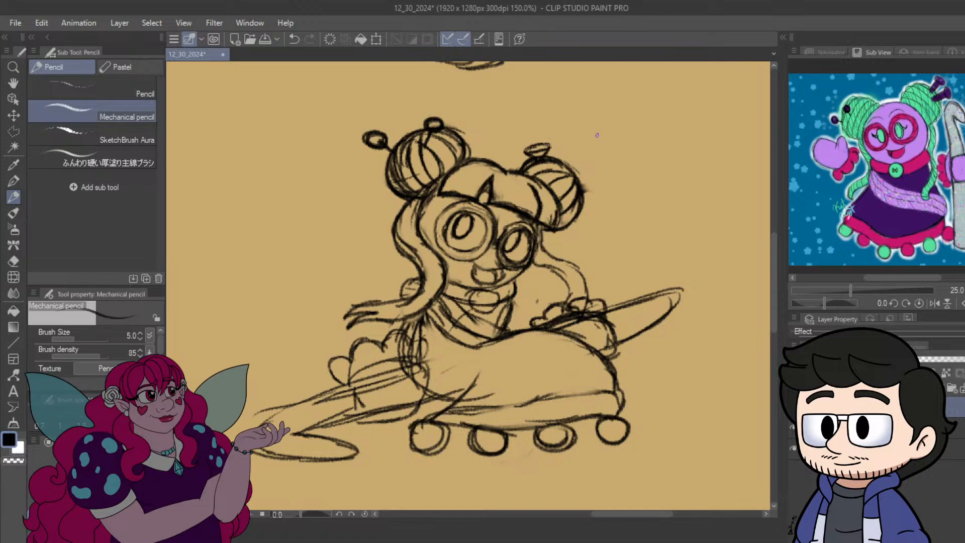
key(ctrl+s)
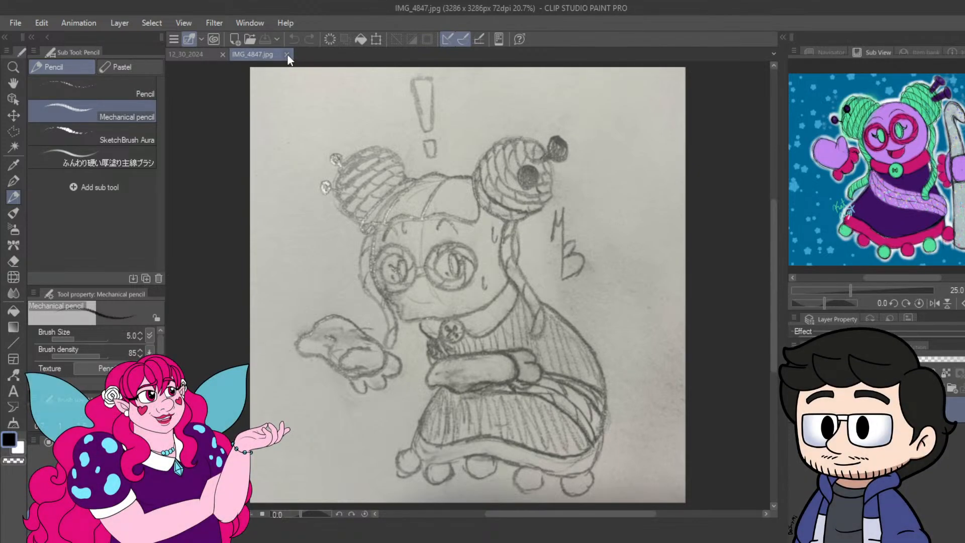
Close the IMG_4847.jpg reference, then erase the left eye and redraw the inner ring of its lens.
click(287, 54)
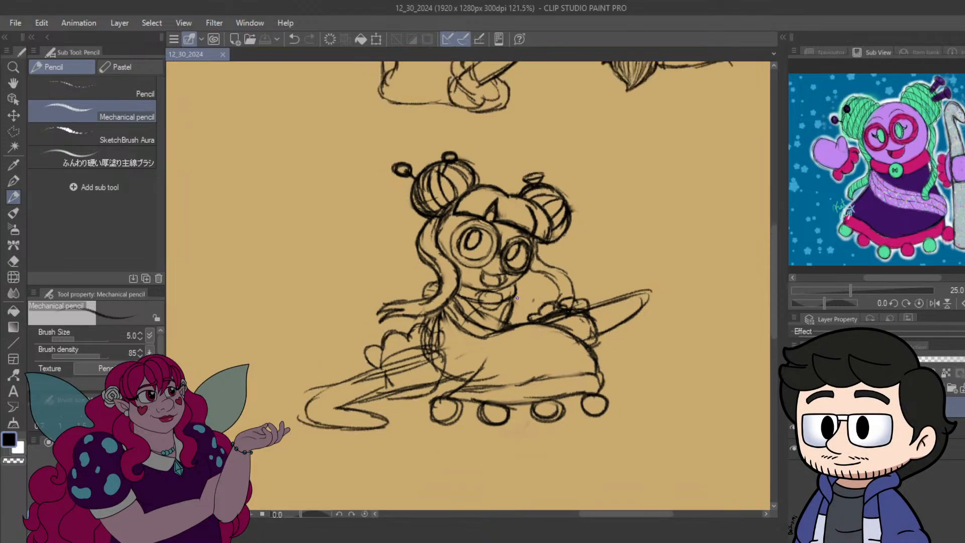
scroll(480, 274, up, 5)
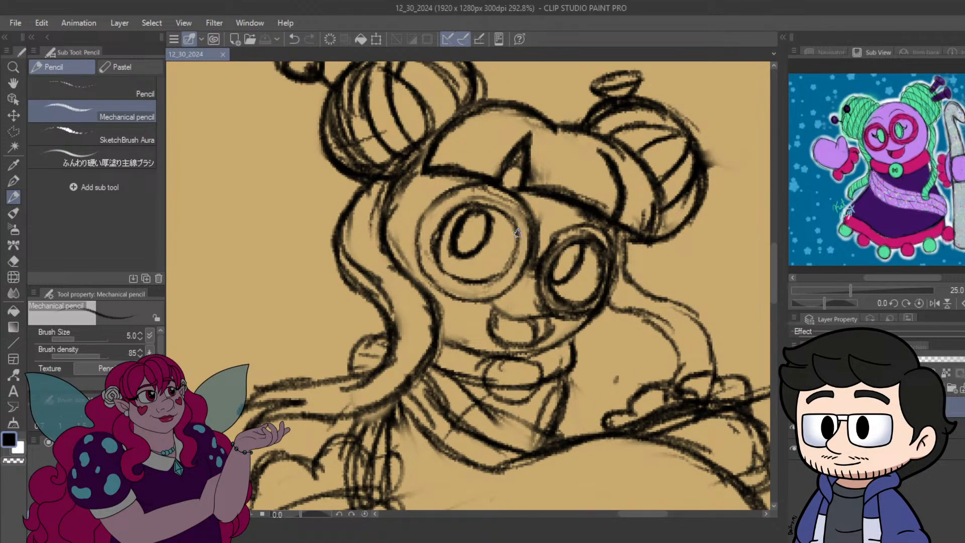
mouse_move(495, 229)
mouse_down()
mouse_move(480, 250)
mouse_move(467, 229)
mouse_move(480, 230)
mouse_move(481, 252)
mouse_move(432, 242)
mouse_move(439, 237)
mouse_move(454, 256)
mouse_up()
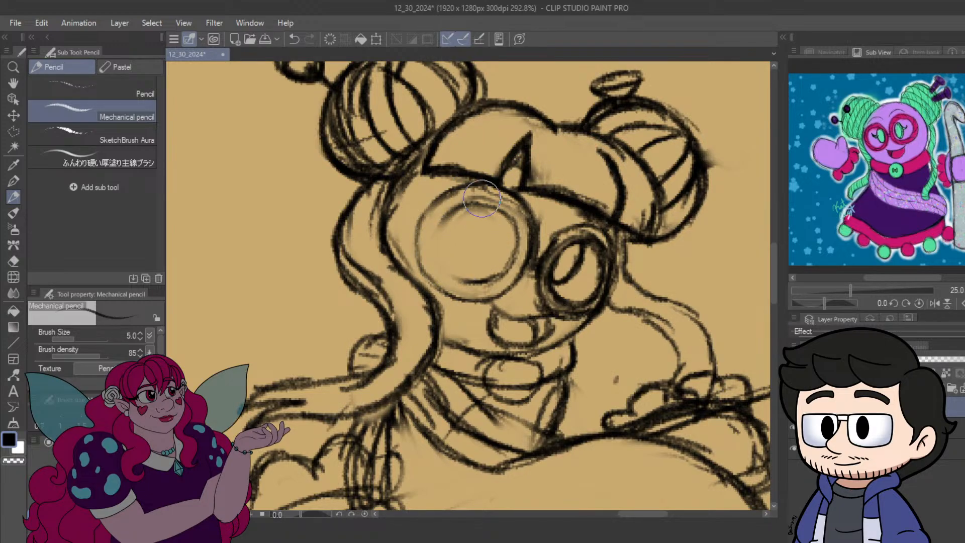
mouse_move(482, 199)
mouse_down()
mouse_move(505, 212)
mouse_move(490, 187)
mouse_up()
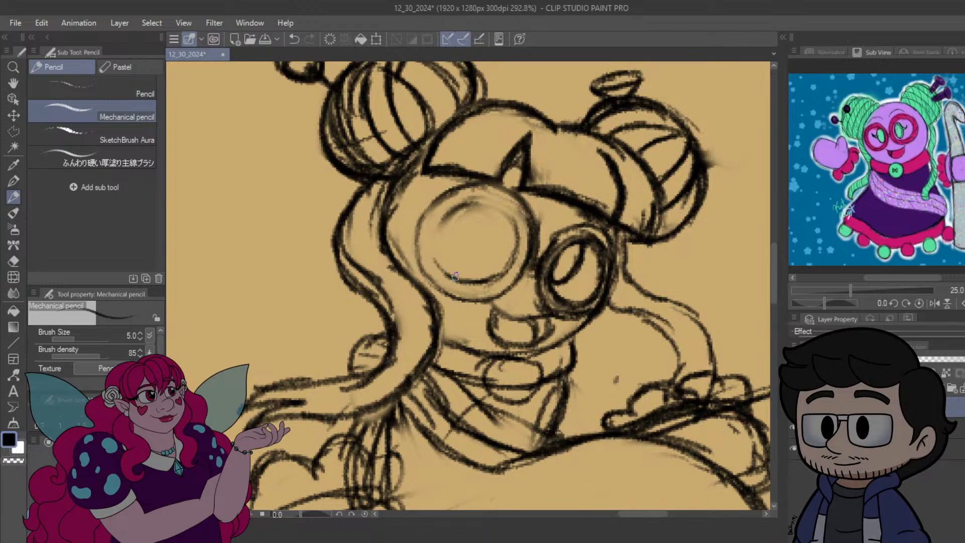
mouse_move(441, 266)
mouse_down()
mouse_move(446, 244)
mouse_move(444, 223)
mouse_move(448, 241)
mouse_move(439, 225)
mouse_move(441, 237)
mouse_move(470, 209)
mouse_move(449, 220)
mouse_move(489, 205)
mouse_move(474, 206)
mouse_move(493, 217)
mouse_move(478, 255)
mouse_up()
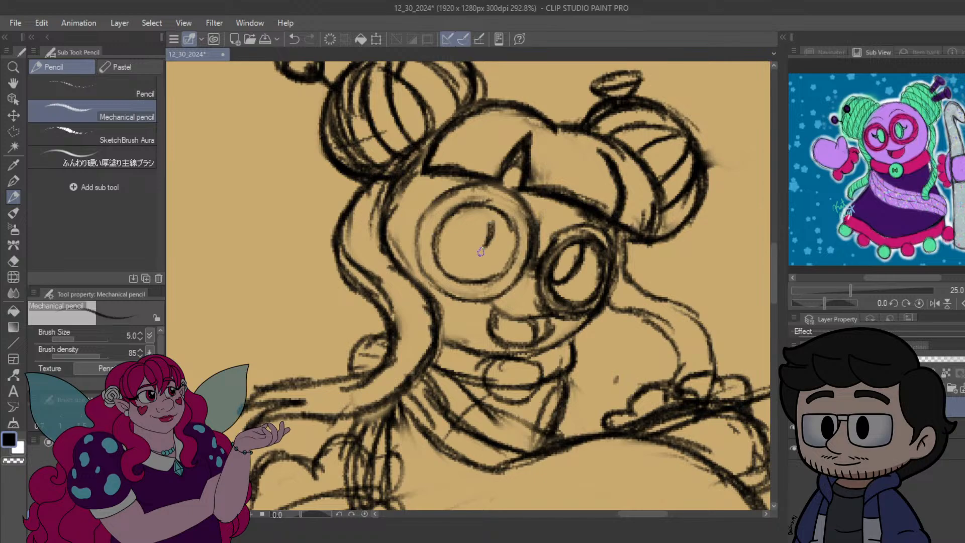
mouse_move(501, 220)
mouse_down()
mouse_move(476, 262)
mouse_move(477, 251)
mouse_move(452, 267)
mouse_up()
mouse_move(465, 230)
mouse_down()
mouse_move(462, 252)
mouse_move(462, 226)
mouse_move(459, 243)
mouse_move(484, 214)
mouse_move(458, 241)
mouse_move(467, 238)
mouse_move(457, 244)
mouse_move(469, 254)
mouse_move(463, 260)
mouse_move(486, 239)
mouse_up()
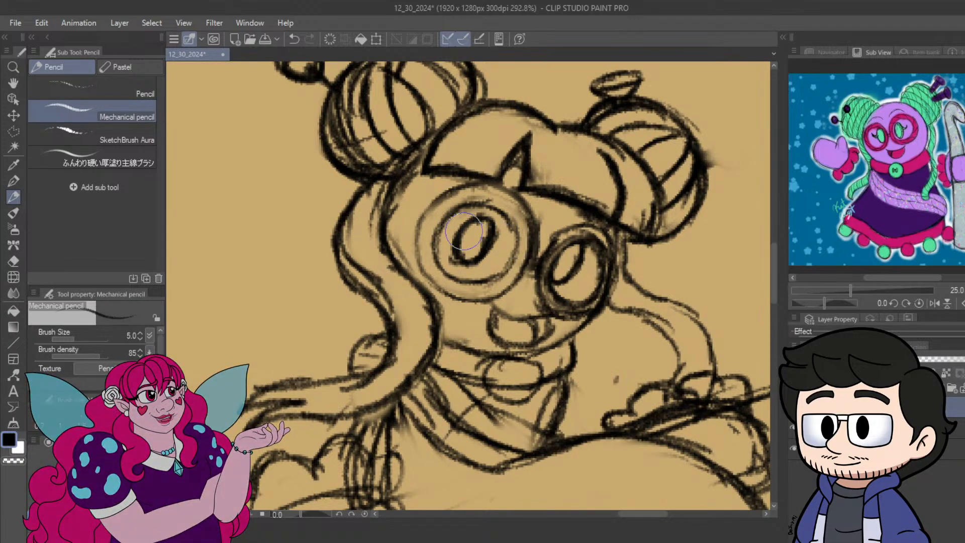
mouse_move(471, 237)
mouse_down()
mouse_move(473, 260)
mouse_move(452, 246)
mouse_move(490, 230)
mouse_move(474, 234)
mouse_move(494, 219)
mouse_up()
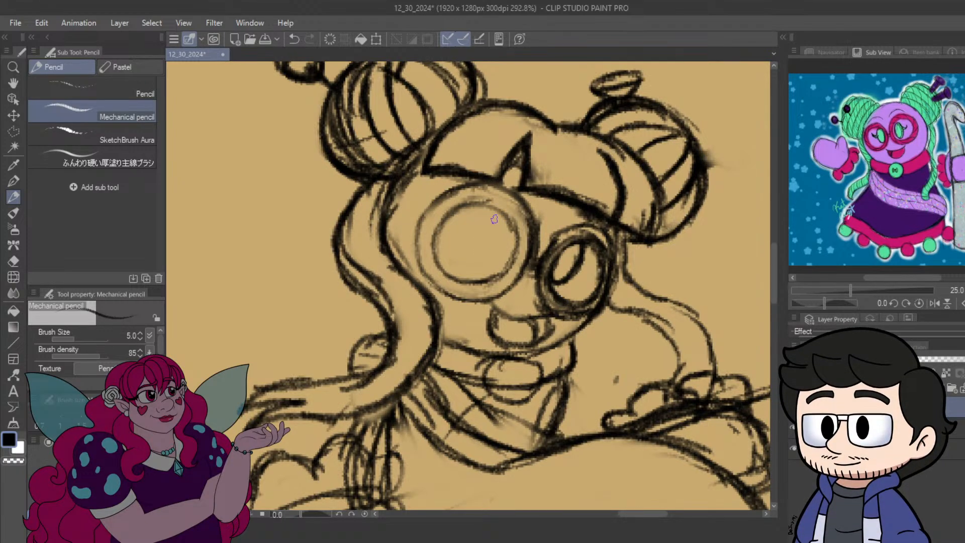
Draw a slanted oval eye at the top of the left lens's inner ring, then lighten it and retrace it with a thinner outline.
mouse_move(499, 215)
mouse_down()
mouse_move(497, 236)
mouse_move(499, 228)
mouse_move(481, 254)
mouse_move(470, 257)
mouse_move(476, 252)
mouse_move(462, 242)
mouse_move(469, 255)
mouse_move(470, 213)
mouse_move(464, 241)
mouse_move(488, 203)
mouse_move(478, 206)
mouse_move(506, 217)
mouse_move(495, 207)
mouse_move(487, 281)
mouse_up()
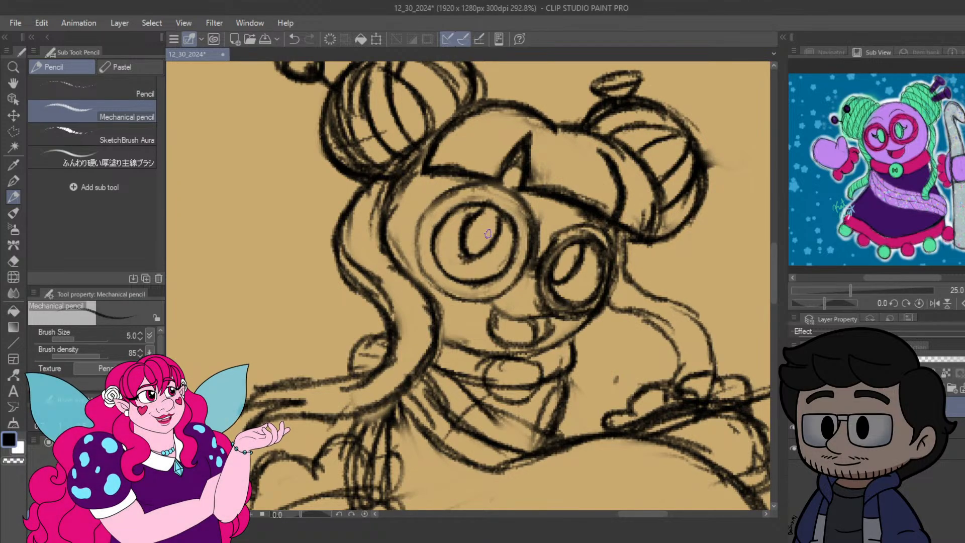
drag(480, 204, 471, 215)
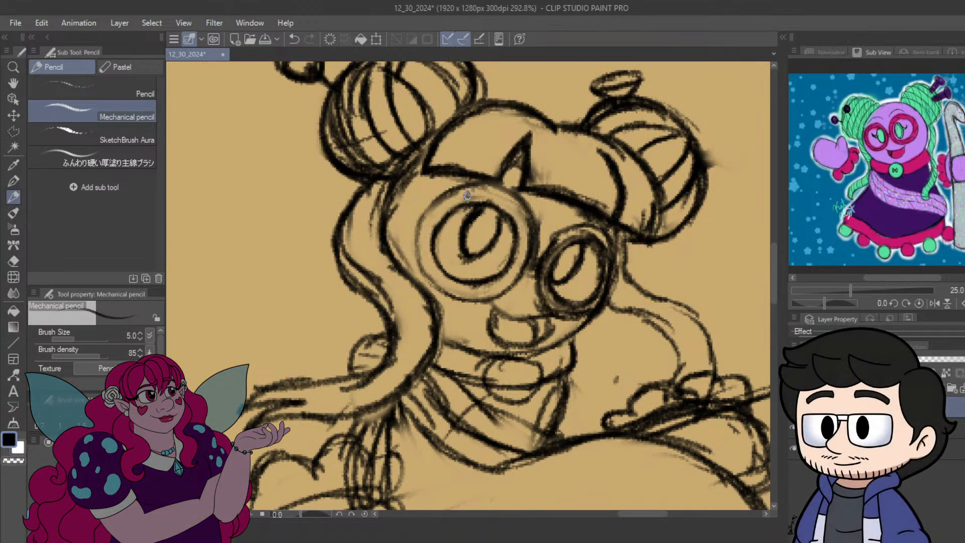
mouse_move(478, 251)
mouse_down()
mouse_move(458, 254)
mouse_move(467, 253)
mouse_move(459, 265)
mouse_up()
mouse_move(484, 234)
mouse_down()
mouse_move(475, 229)
mouse_move(482, 221)
mouse_up()
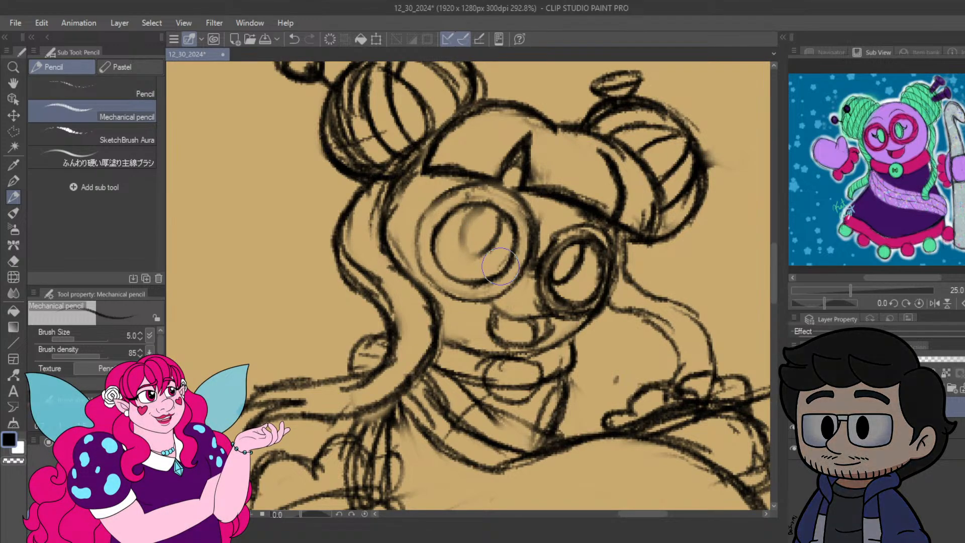
mouse_move(477, 208)
mouse_down()
mouse_move(461, 252)
mouse_move(464, 235)
mouse_move(470, 256)
mouse_move(467, 247)
mouse_move(493, 244)
mouse_up()
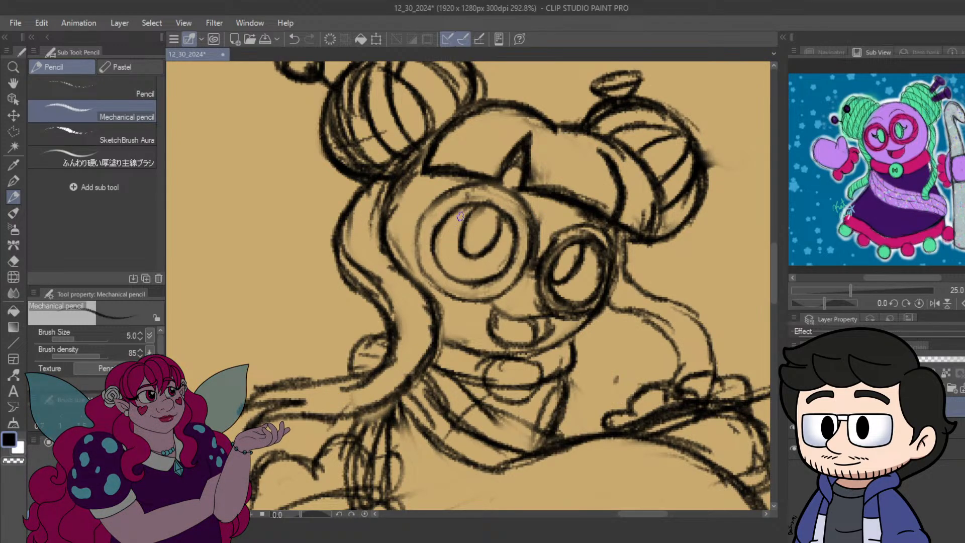
drag(468, 213, 443, 220)
key(ctrl+z)
key(ctrl+z)
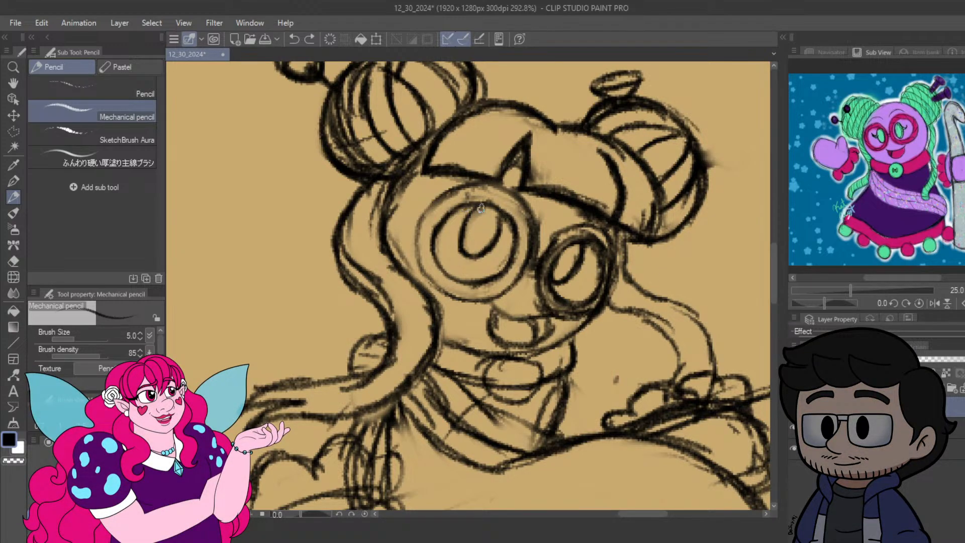
Darken the left lens's inner ring, then erase it and redraw it slightly narrower around the oval eye.
drag(491, 210, 479, 207)
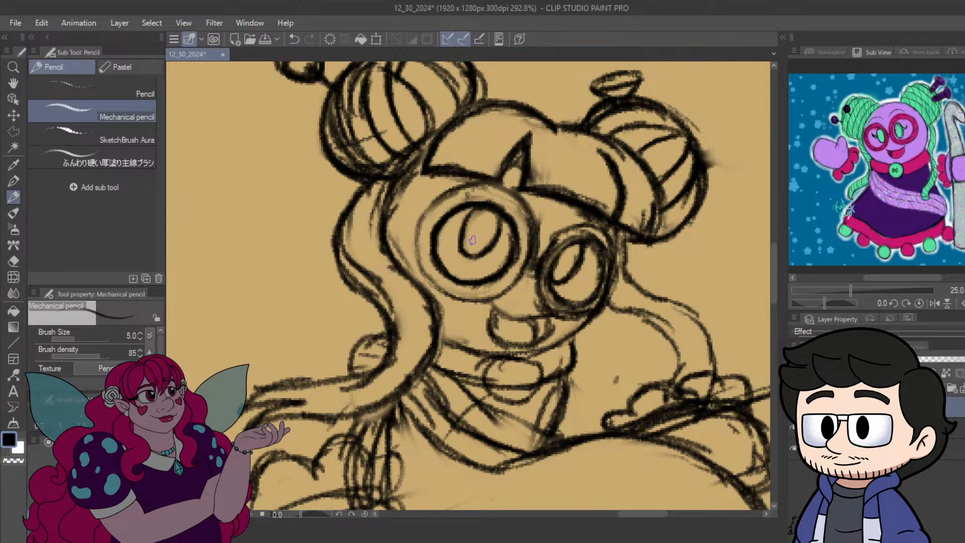
mouse_move(447, 225)
mouse_down()
mouse_move(440, 264)
mouse_move(468, 282)
mouse_move(508, 266)
mouse_move(486, 278)
mouse_move(516, 242)
mouse_move(480, 270)
mouse_move(512, 239)
mouse_move(453, 252)
mouse_move(466, 212)
mouse_move(442, 209)
mouse_move(434, 252)
mouse_up()
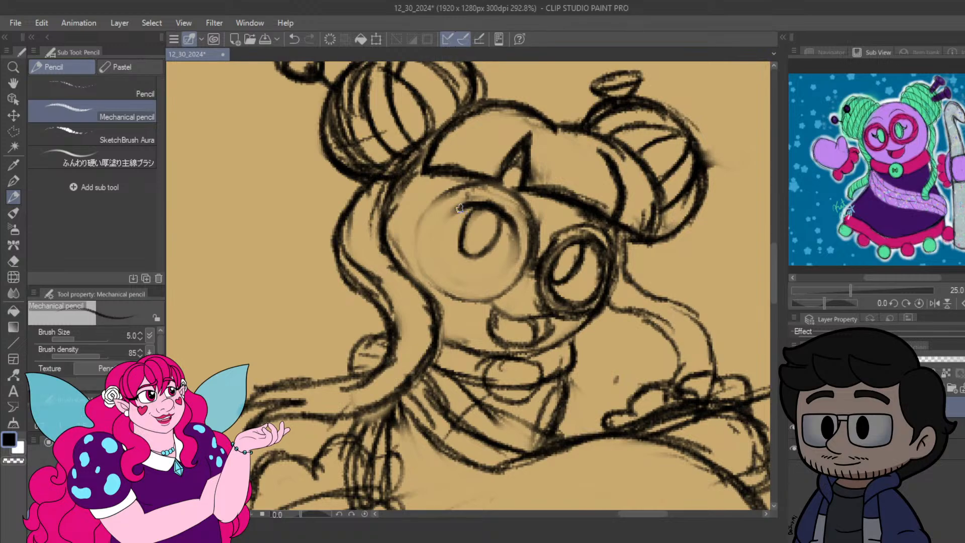
mouse_move(463, 206)
mouse_down()
mouse_move(438, 231)
mouse_move(457, 211)
mouse_move(437, 245)
mouse_move(448, 224)
mouse_move(437, 247)
mouse_move(438, 236)
mouse_move(453, 276)
mouse_move(493, 280)
mouse_move(518, 252)
mouse_up()
mouse_move(513, 262)
mouse_down()
mouse_move(508, 224)
mouse_move(503, 269)
mouse_up()
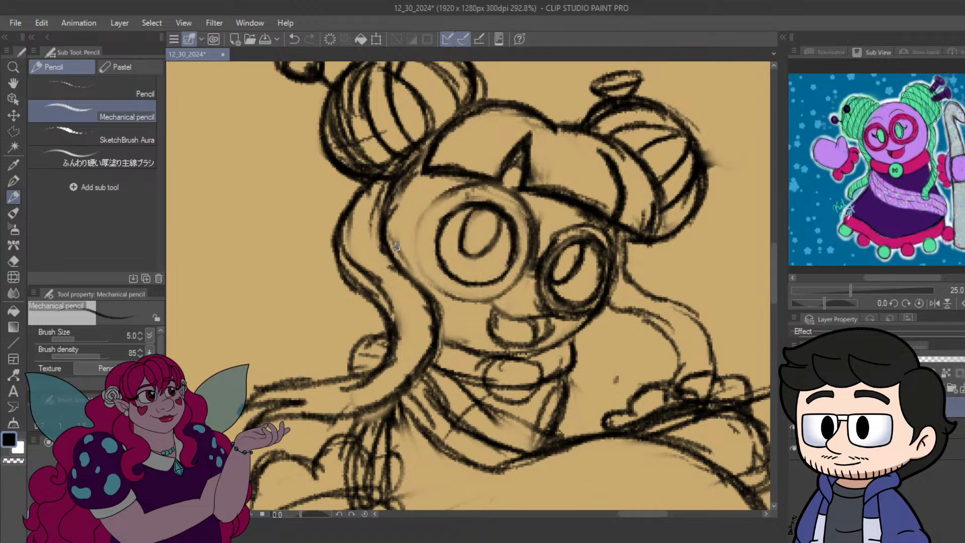
Retrace the left lens's outer rim, fade and redraw its side facing the nose, then save the file.
mouse_move(438, 201)
mouse_down()
mouse_move(417, 234)
mouse_move(430, 212)
mouse_move(423, 260)
mouse_move(425, 214)
mouse_move(417, 254)
mouse_move(423, 245)
mouse_move(442, 291)
mouse_move(424, 275)
mouse_move(449, 296)
mouse_move(486, 299)
mouse_move(526, 243)
mouse_up()
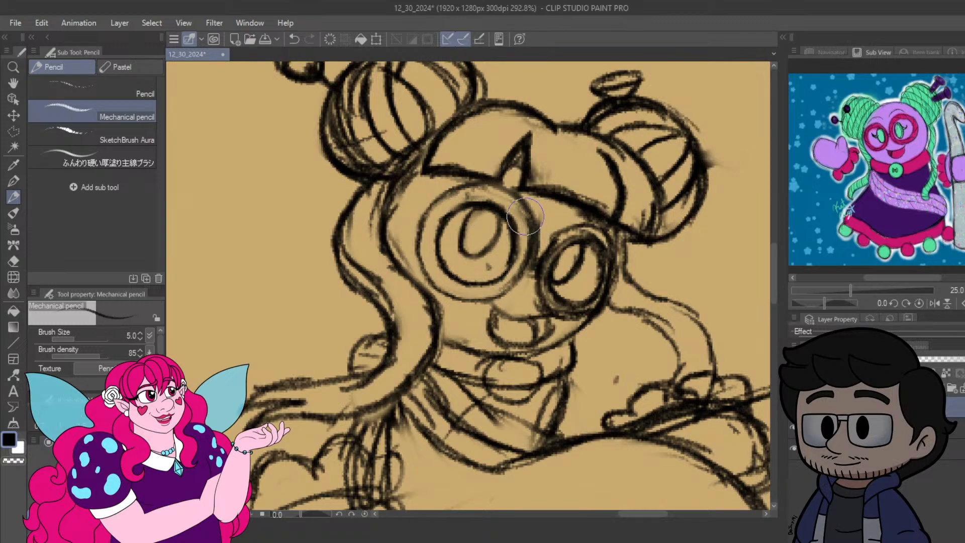
mouse_move(525, 217)
mouse_down()
mouse_move(533, 276)
mouse_move(528, 203)
mouse_up()
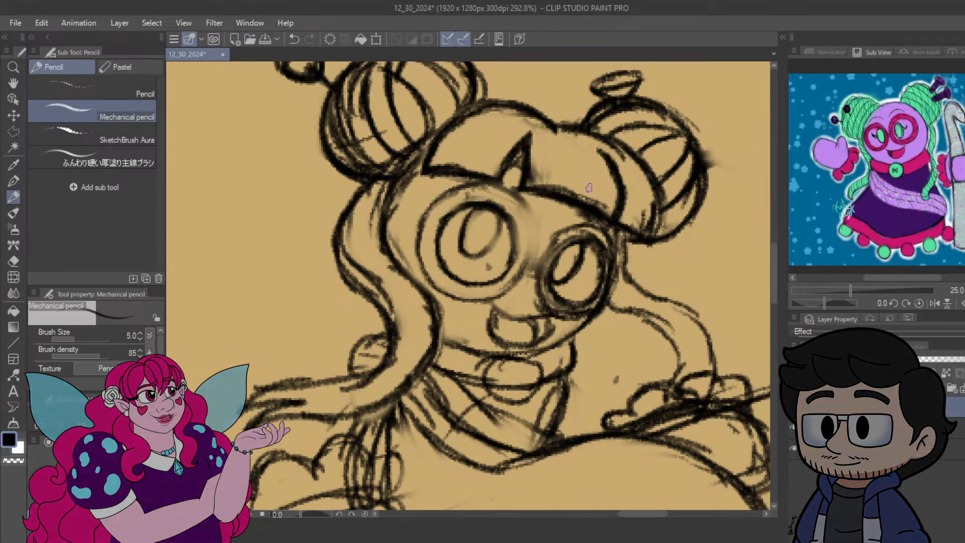
mouse_move(521, 200)
mouse_down()
mouse_move(533, 244)
mouse_move(525, 264)
mouse_up()
mouse_move(522, 221)
mouse_down()
mouse_move(533, 257)
mouse_move(503, 185)
mouse_move(507, 269)
mouse_move(483, 238)
mouse_move(482, 250)
mouse_move(497, 222)
mouse_up()
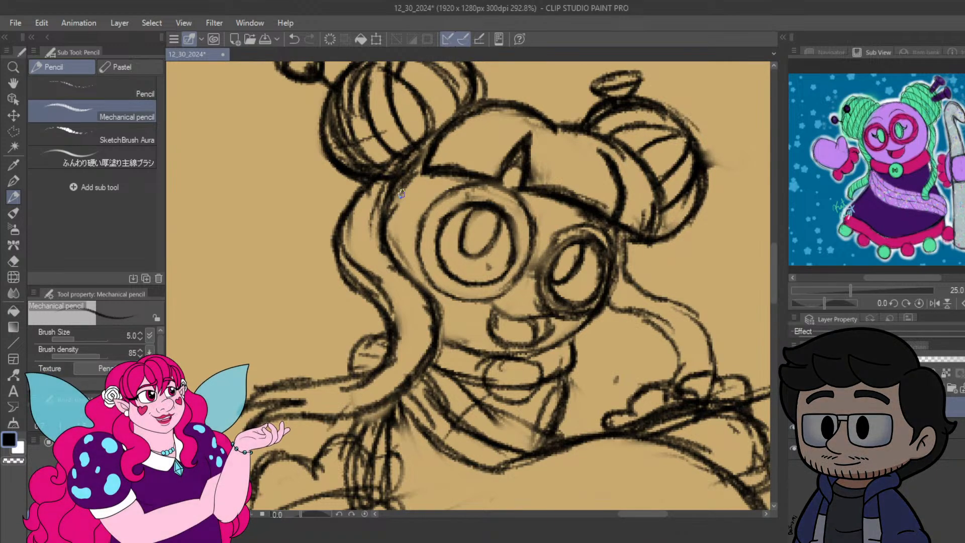
scroll(378, 221, down, 4)
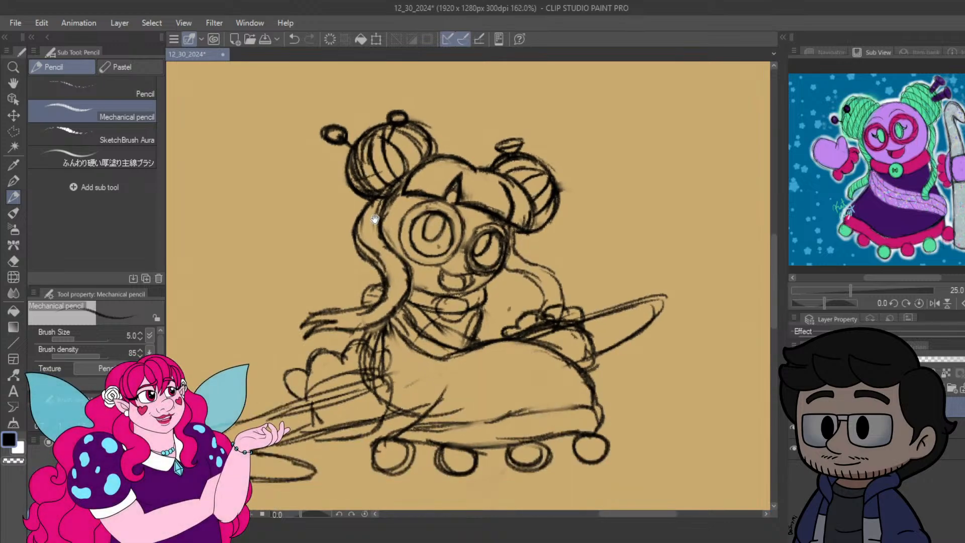
drag(376, 219, 443, 220)
scroll(387, 229, up, 2)
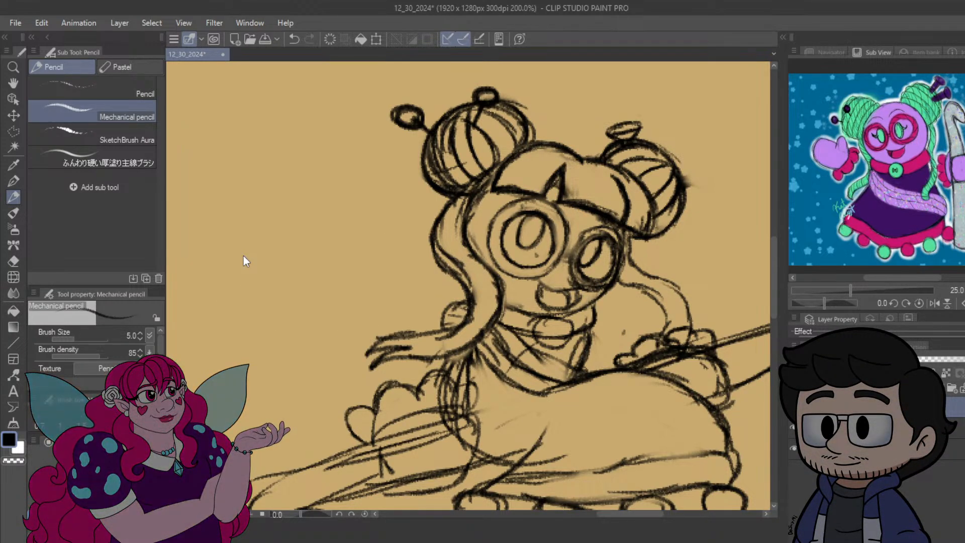
key(ctrl+s)
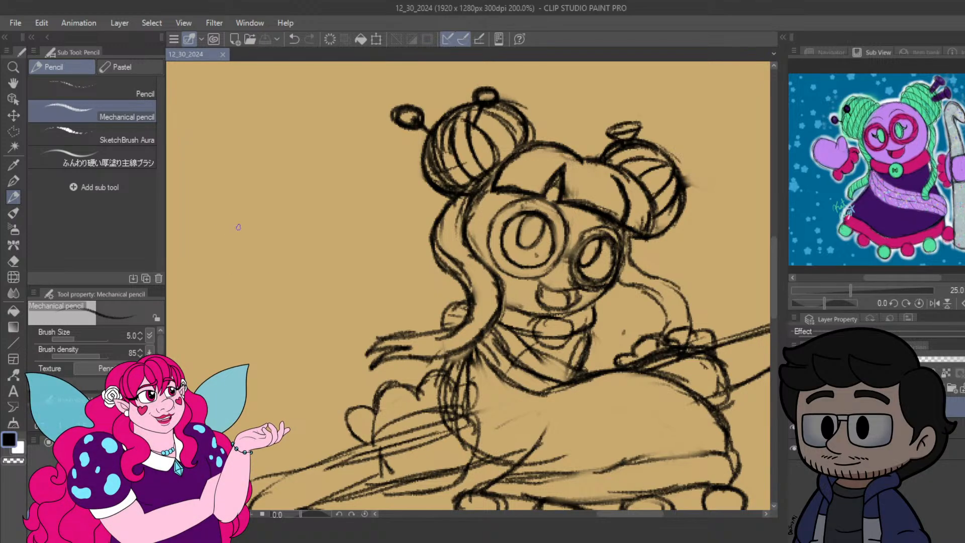
Write "Brb" in the empty space beside the character, then erase it.
mouse_move(237, 235)
mouse_down()
mouse_move(247, 280)
mouse_move(231, 232)
mouse_up()
mouse_move(278, 269)
mouse_down()
mouse_move(290, 297)
mouse_move(302, 273)
mouse_up()
mouse_move(328, 230)
mouse_down()
mouse_move(322, 276)
mouse_move(438, 509)
mouse_up()
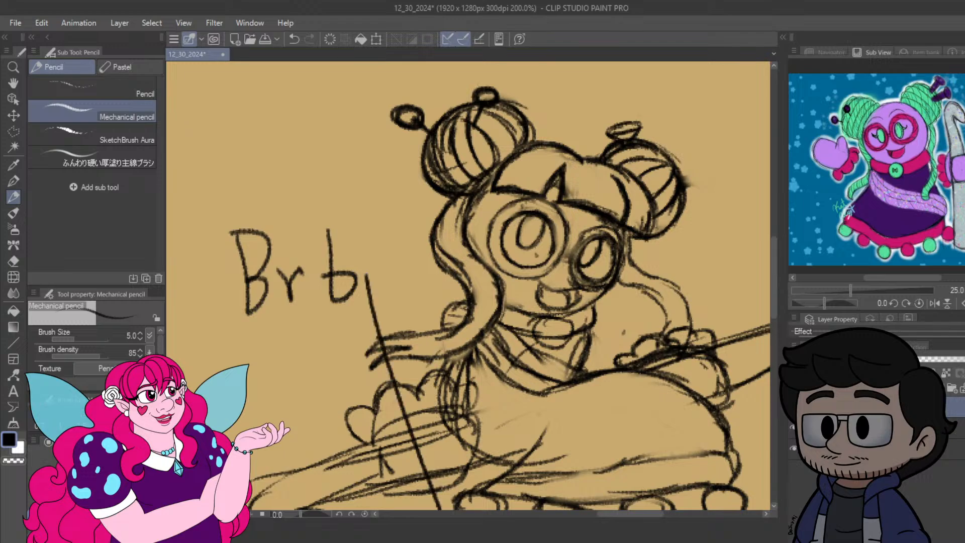
key(ctrl+z)
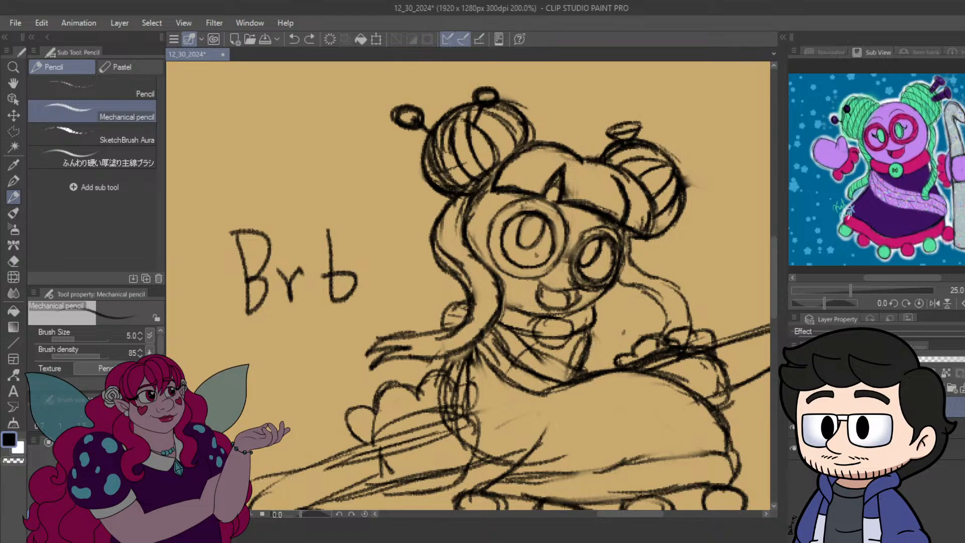
scroll(586, 170, down, 2)
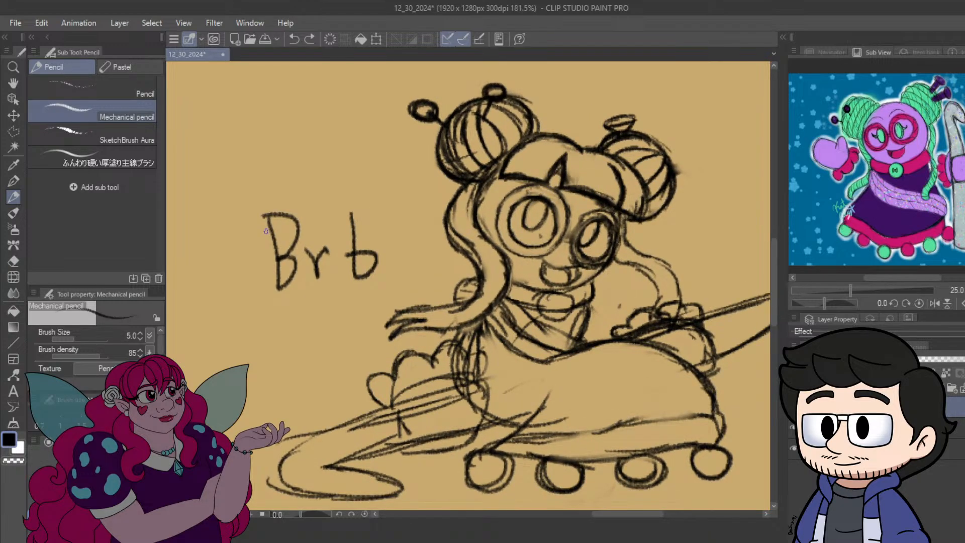
scroll(266, 230, up, 3)
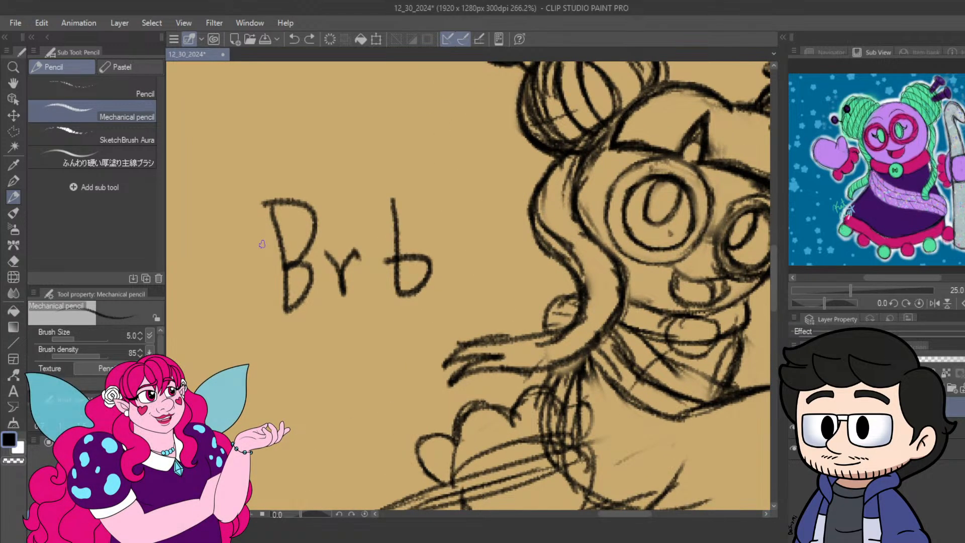
mouse_move(255, 193)
mouse_down()
mouse_move(295, 164)
mouse_move(258, 153)
mouse_move(314, 152)
mouse_move(316, 170)
mouse_move(358, 165)
mouse_move(359, 182)
mouse_move(402, 173)
mouse_move(404, 189)
mouse_move(423, 189)
mouse_move(454, 272)
mouse_move(406, 322)
mouse_move(429, 291)
mouse_move(347, 252)
mouse_up()
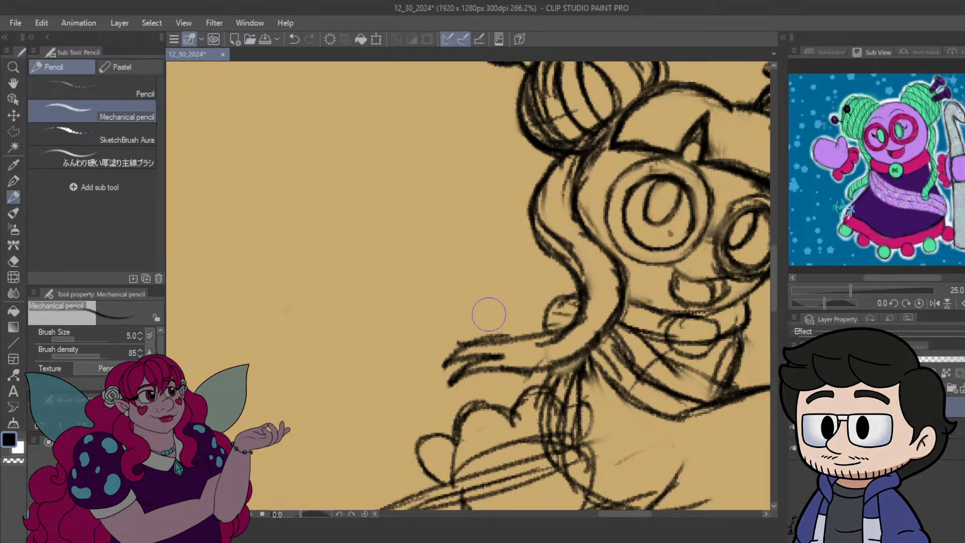
Draw a small oval hairpin head on the outer side of the right hair bun.
scroll(489, 314, down, 3)
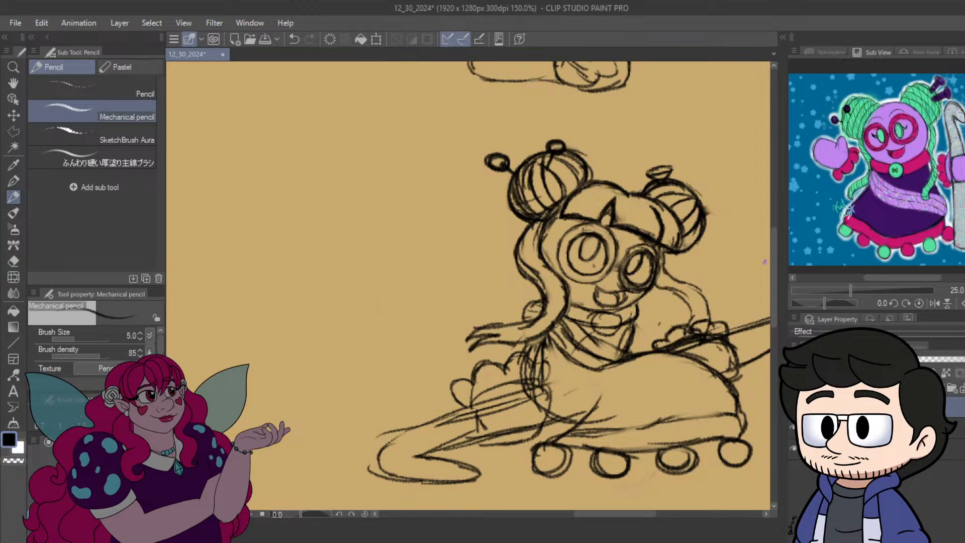
scroll(764, 262, down, 1)
drag(654, 303, 555, 347)
scroll(553, 347, up, 1)
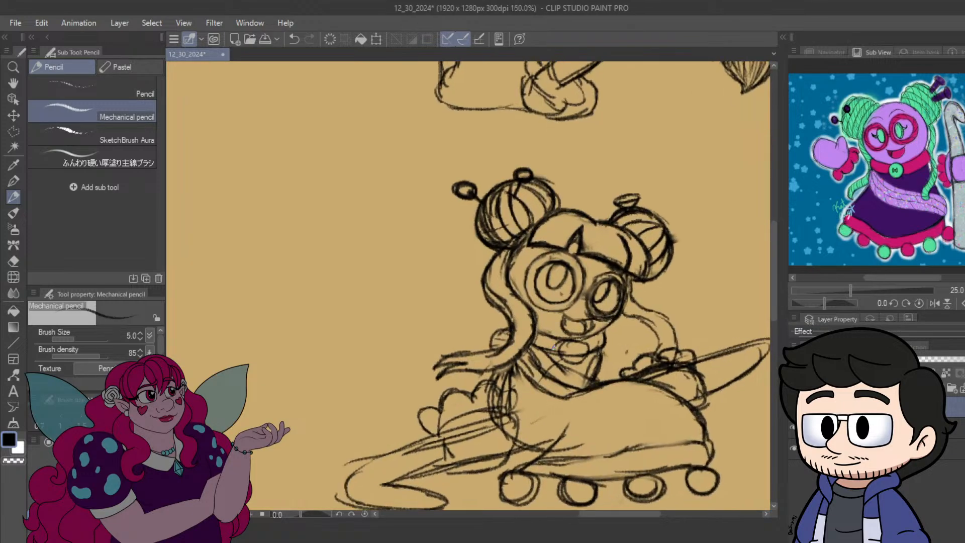
scroll(554, 347, up, 1)
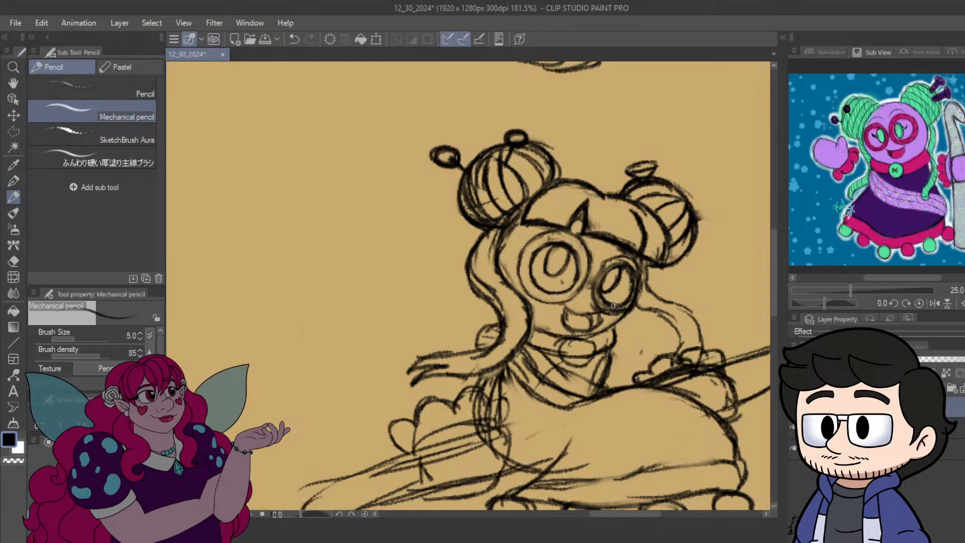
mouse_move(677, 223)
mouse_down()
mouse_move(619, 197)
mouse_move(644, 182)
mouse_move(641, 174)
mouse_move(651, 195)
mouse_move(640, 171)
mouse_move(641, 192)
mouse_up()
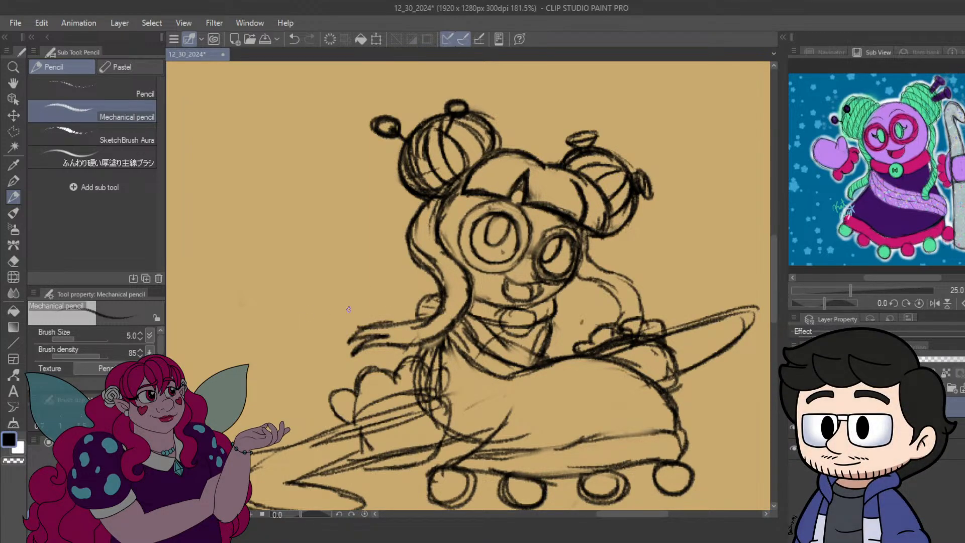
Draw thick curved strokes over the upper rims of both lenses, one on each lens.
scroll(400, 302, down, 3)
scroll(457, 259, up, 6)
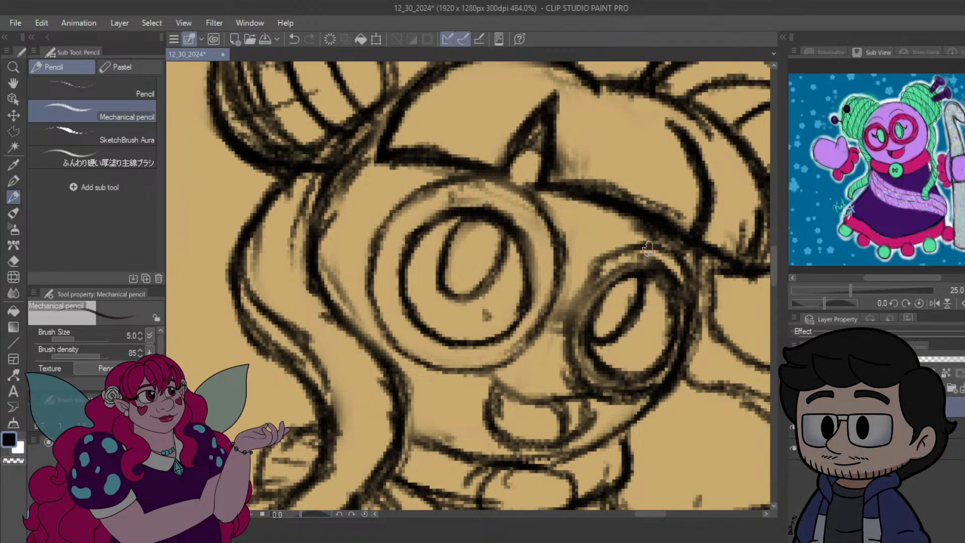
mouse_move(422, 187)
mouse_down()
mouse_move(512, 180)
mouse_move(478, 172)
mouse_move(528, 212)
mouse_move(488, 181)
mouse_move(443, 185)
mouse_move(520, 200)
mouse_move(447, 189)
mouse_up()
mouse_move(617, 228)
mouse_down()
mouse_move(612, 274)
mouse_move(613, 253)
mouse_up()
drag(634, 262, 661, 302)
mouse_move(621, 233)
mouse_down()
mouse_move(614, 276)
mouse_move(612, 250)
mouse_move(662, 302)
mouse_up()
mouse_move(435, 190)
mouse_down()
mouse_move(501, 194)
mouse_move(492, 186)
mouse_move(526, 216)
mouse_up()
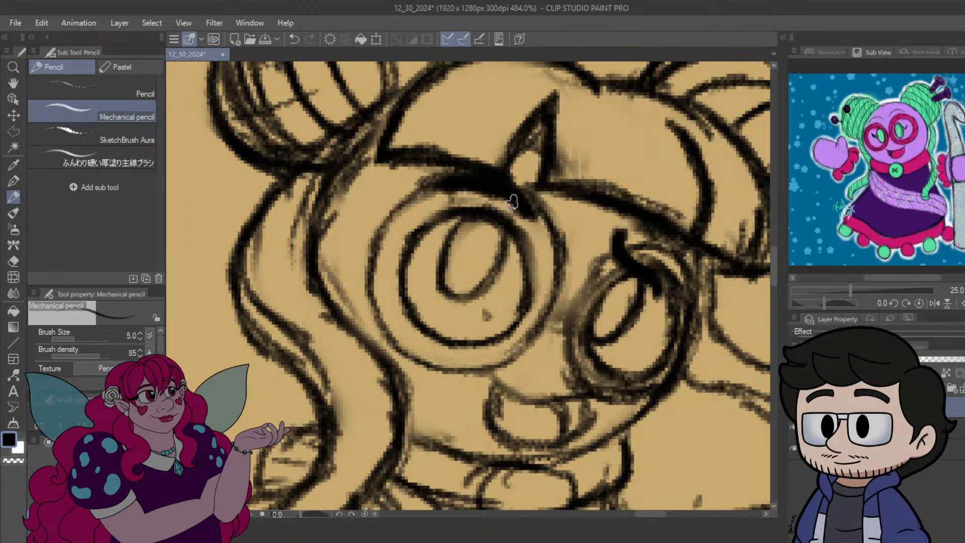
Draw short curved strand lines around the left lens's rim, between its outer edge and inner ring.
drag(489, 317, 526, 280)
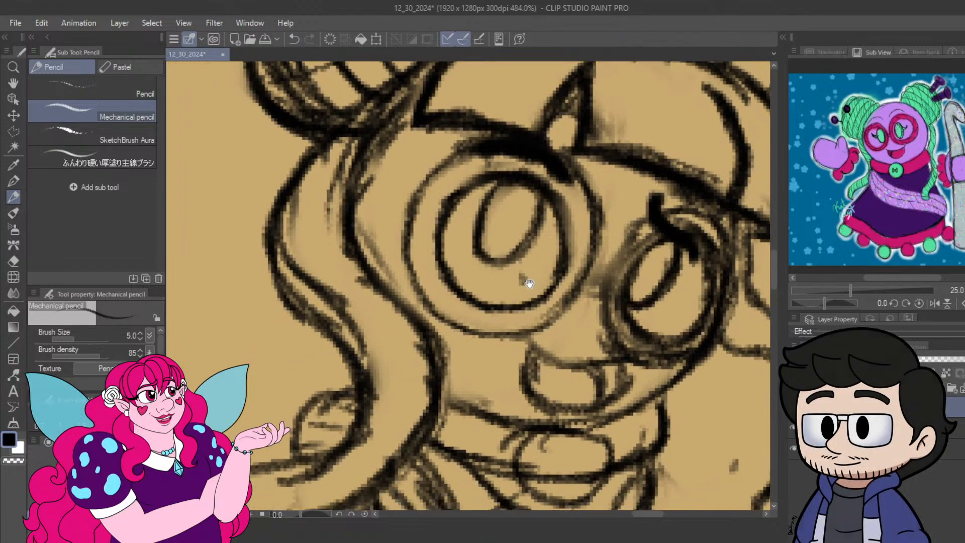
mouse_move(458, 304)
mouse_down()
mouse_move(502, 333)
mouse_move(558, 307)
mouse_move(588, 258)
mouse_up()
key(ctrl+z)
drag(568, 218, 581, 185)
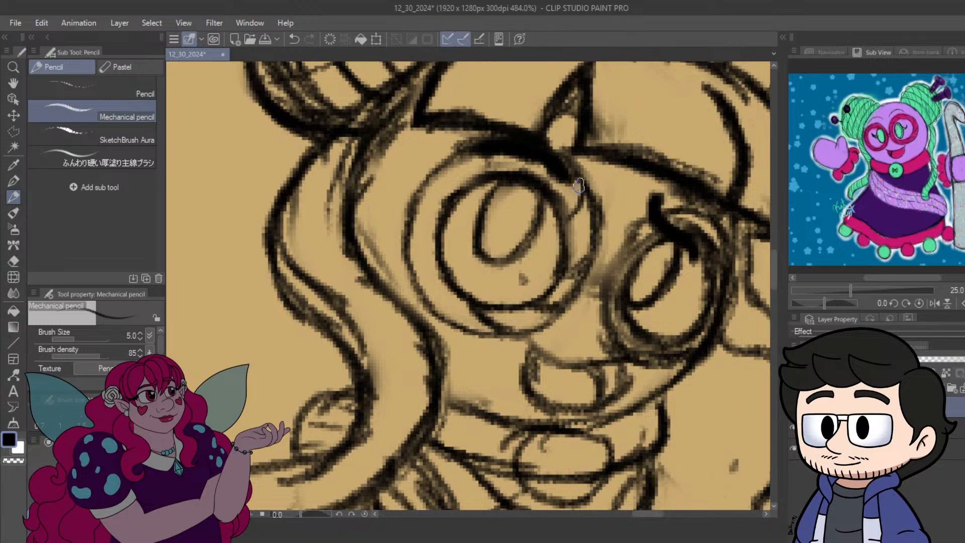
drag(471, 177, 429, 168)
mouse_move(438, 226)
mouse_down()
mouse_move(404, 247)
mouse_move(447, 264)
mouse_move(454, 328)
mouse_up()
drag(473, 244, 465, 259)
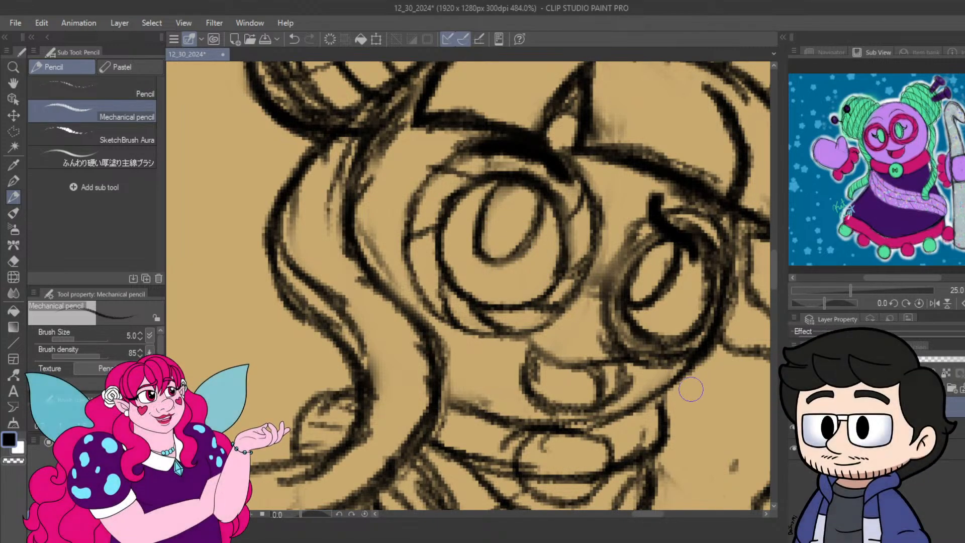
Draw a short bridge joining the two lenses and outline the right lens's outer edge on the nose side.
drag(686, 387, 545, 315)
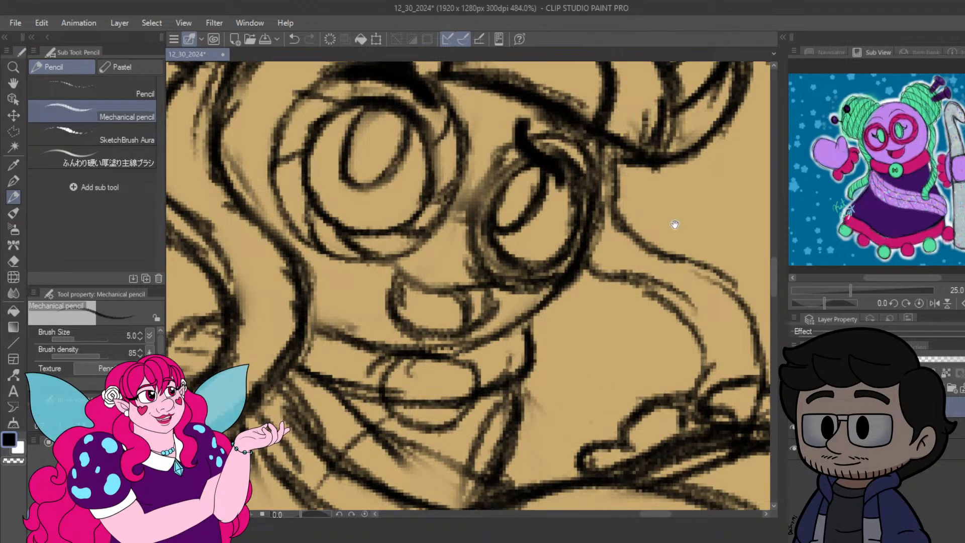
drag(475, 228, 539, 295)
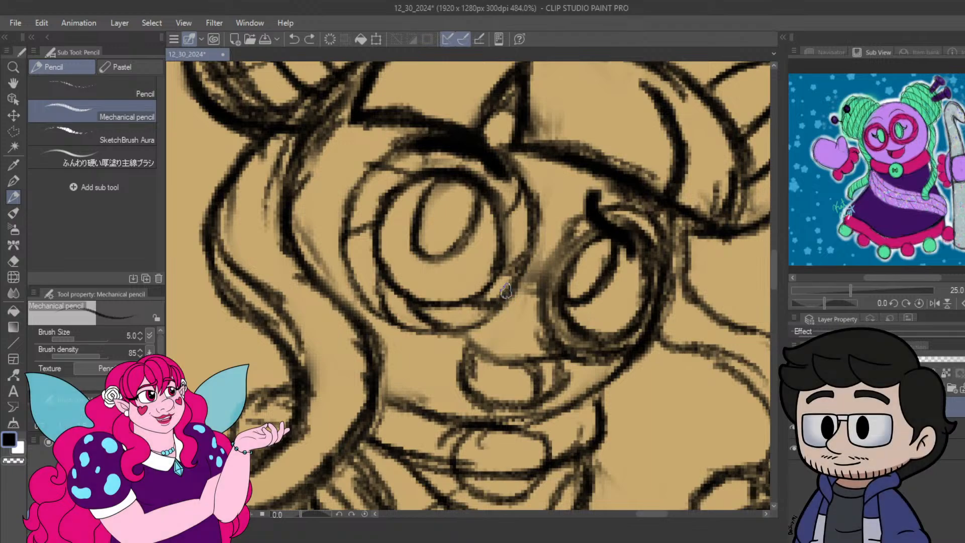
drag(505, 295, 531, 234)
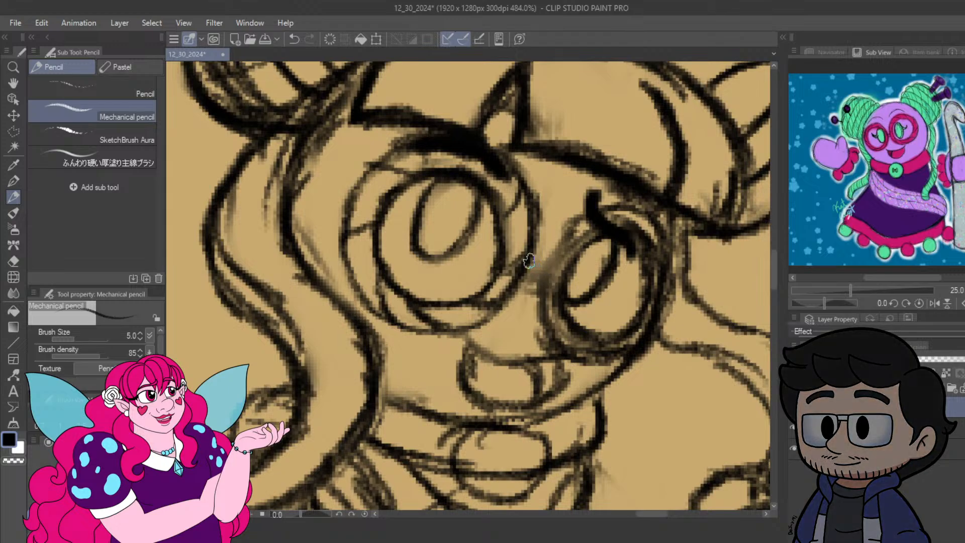
mouse_move(508, 286)
mouse_down()
mouse_move(539, 285)
mouse_move(556, 317)
mouse_up()
drag(551, 316, 560, 230)
mouse_move(557, 269)
mouse_down()
mouse_move(581, 220)
mouse_move(548, 267)
mouse_move(592, 216)
mouse_up()
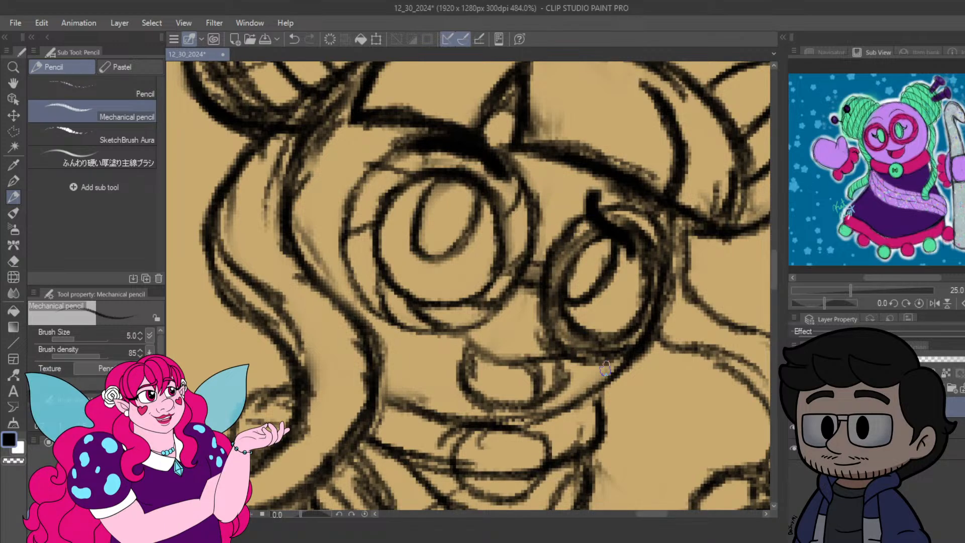
Lighten the right lens's rim and redraw its inner ring with a clean dark outline around the eye.
key(ctrl+z)
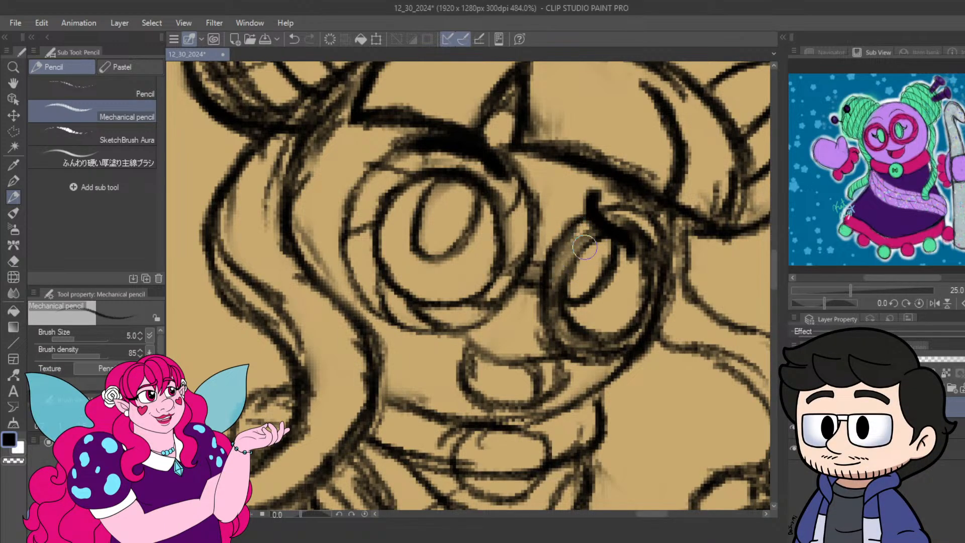
mouse_move(584, 236)
mouse_down()
mouse_move(558, 312)
mouse_move(559, 264)
mouse_move(560, 336)
mouse_up()
mouse_move(559, 297)
mouse_down()
mouse_move(565, 336)
mouse_move(557, 310)
mouse_move(575, 343)
mouse_move(570, 334)
mouse_move(604, 354)
mouse_move(581, 349)
mouse_move(620, 336)
mouse_move(613, 344)
mouse_move(648, 305)
mouse_move(642, 320)
mouse_move(654, 279)
mouse_move(649, 311)
mouse_move(654, 295)
mouse_move(623, 340)
mouse_move(652, 303)
mouse_move(637, 341)
mouse_move(662, 297)
mouse_move(622, 220)
mouse_move(634, 217)
mouse_move(660, 256)
mouse_move(632, 224)
mouse_move(656, 277)
mouse_move(650, 238)
mouse_move(617, 224)
mouse_move(602, 285)
mouse_up()
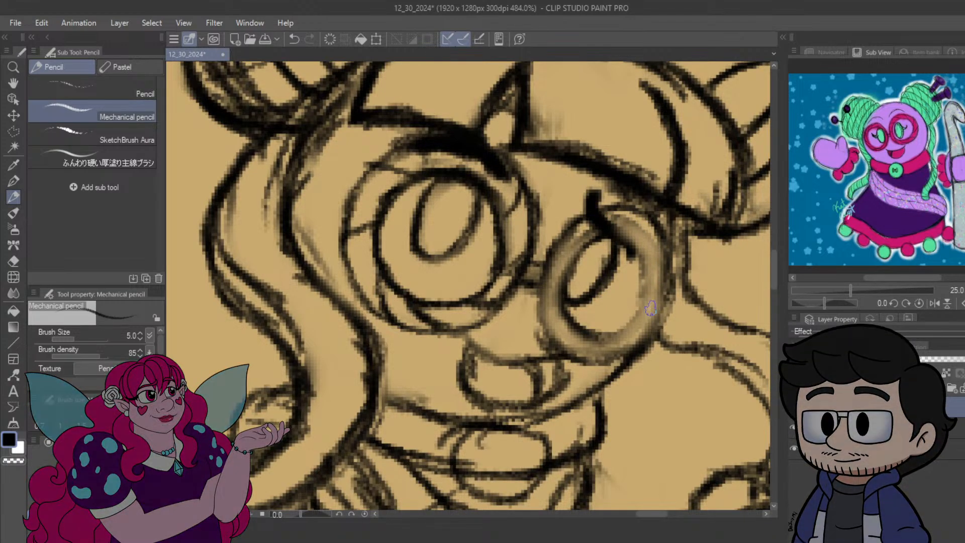
mouse_move(597, 233)
mouse_down()
mouse_move(585, 327)
mouse_move(622, 331)
mouse_move(595, 329)
mouse_move(634, 315)
mouse_move(615, 320)
mouse_move(639, 307)
mouse_move(628, 310)
mouse_move(637, 272)
mouse_up()
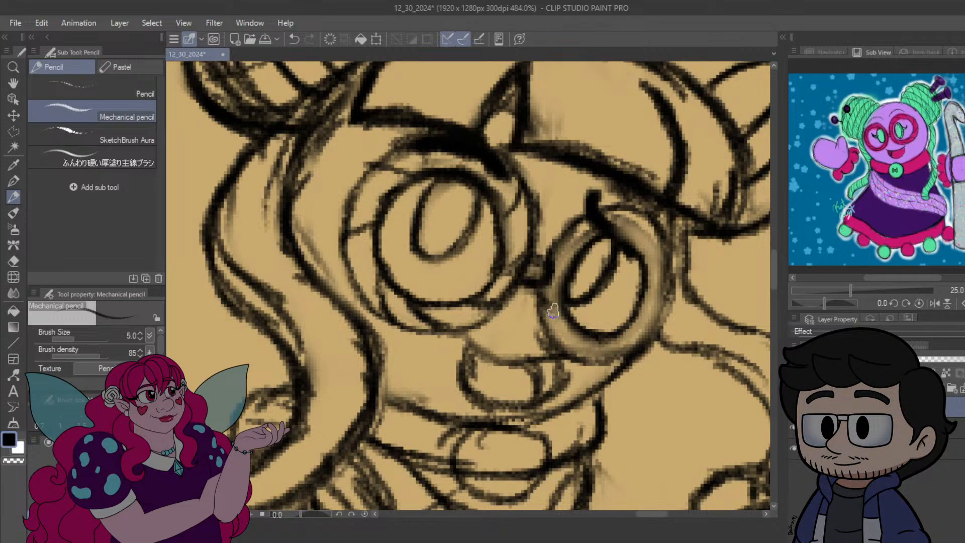
Draw curved strand lines along the lower and outer parts of the right lens's rim and darken its outer edge.
mouse_move(551, 298)
mouse_down()
mouse_move(565, 318)
mouse_move(553, 333)
mouse_move(587, 346)
mouse_move(568, 341)
mouse_move(606, 345)
mouse_up()
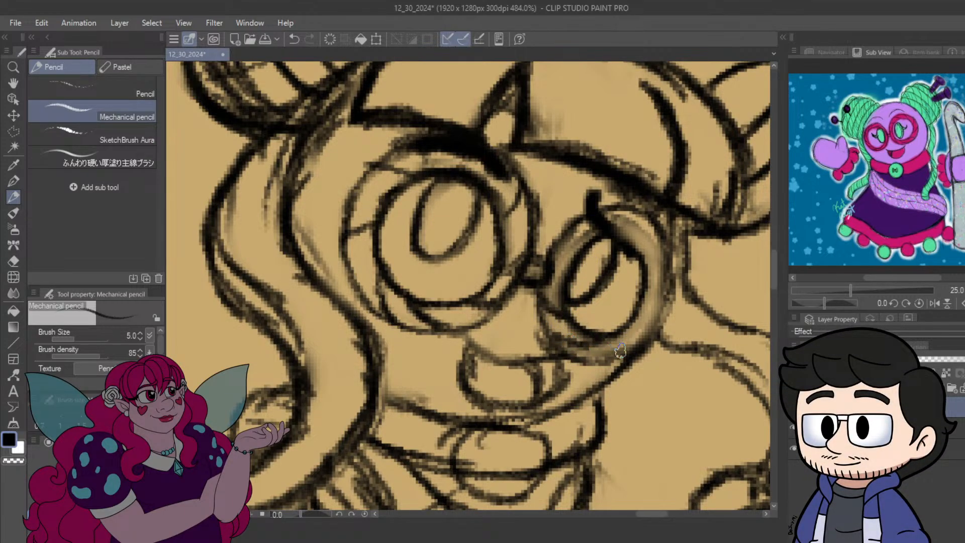
key(ctrl+z)
mouse_move(571, 347)
mouse_down()
mouse_move(602, 335)
mouse_move(558, 346)
mouse_move(542, 310)
mouse_move(552, 338)
mouse_move(552, 276)
mouse_move(546, 306)
mouse_move(626, 353)
mouse_move(560, 347)
mouse_move(593, 343)
mouse_move(572, 349)
mouse_move(600, 361)
mouse_move(628, 348)
mouse_move(633, 330)
mouse_move(637, 346)
mouse_move(659, 309)
mouse_up()
drag(637, 347, 672, 267)
drag(664, 309, 668, 241)
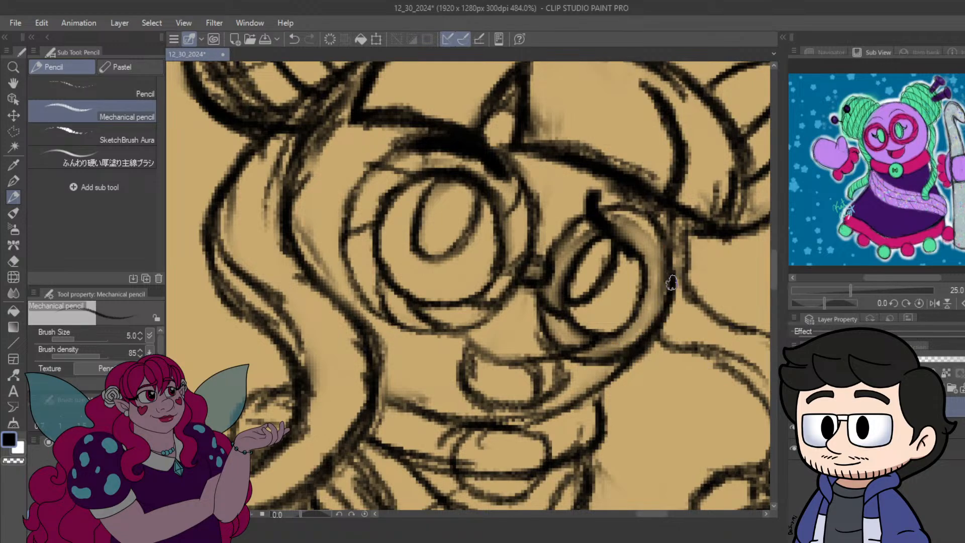
mouse_move(615, 331)
mouse_down()
mouse_move(624, 355)
mouse_move(633, 320)
mouse_move(632, 337)
mouse_move(663, 302)
mouse_move(659, 321)
mouse_move(646, 280)
mouse_move(662, 302)
mouse_move(656, 270)
mouse_move(673, 261)
mouse_move(637, 238)
mouse_move(650, 241)
mouse_move(637, 238)
mouse_move(638, 222)
mouse_move(611, 228)
mouse_move(634, 216)
mouse_move(603, 229)
mouse_move(636, 266)
mouse_up()
key(ctrl+z)
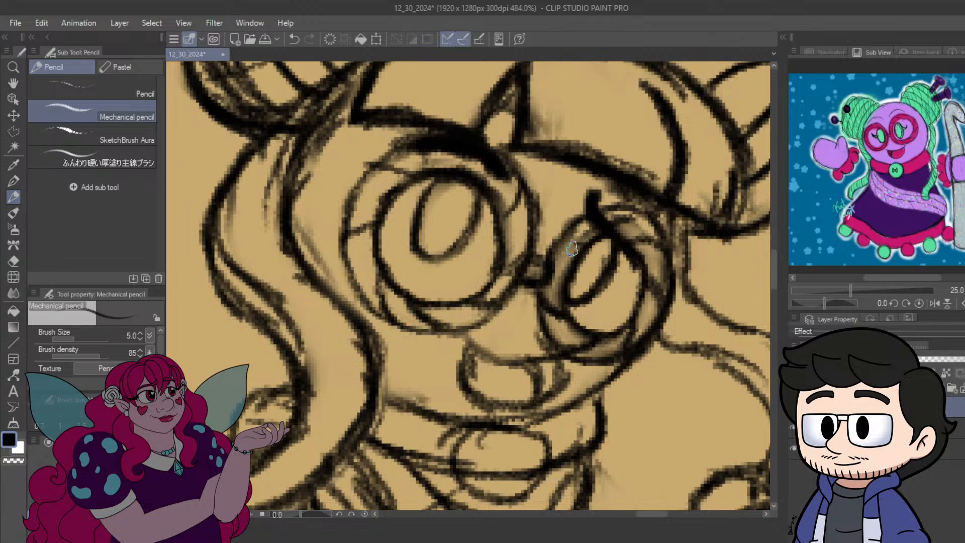
Add curved strand lines to the upper nose-side part of the right lens's rim and refine the left lens's rim to match.
drag(572, 248, 558, 254)
key(ctrl+z)
mouse_move(573, 228)
mouse_down()
mouse_move(570, 262)
mouse_move(573, 251)
mouse_up()
drag(556, 229, 536, 278)
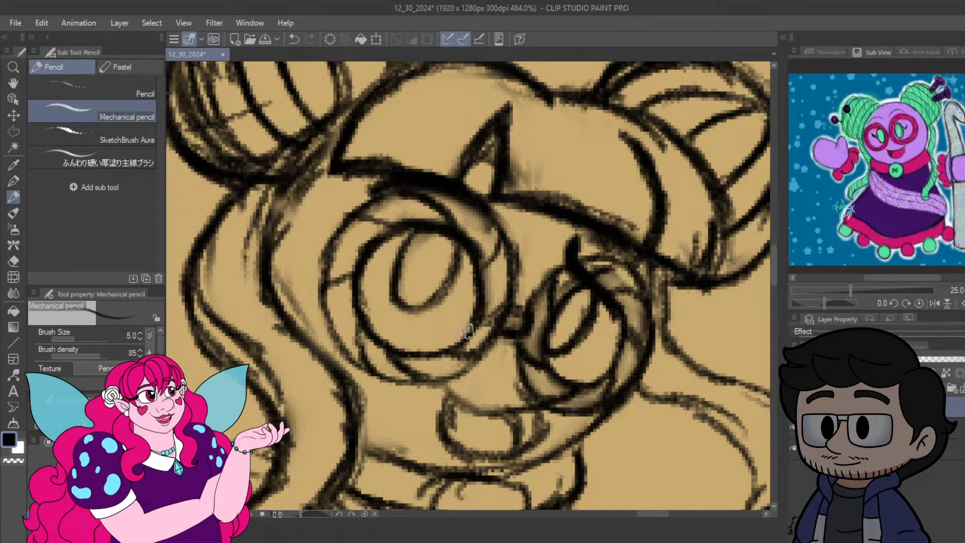
drag(358, 291, 392, 350)
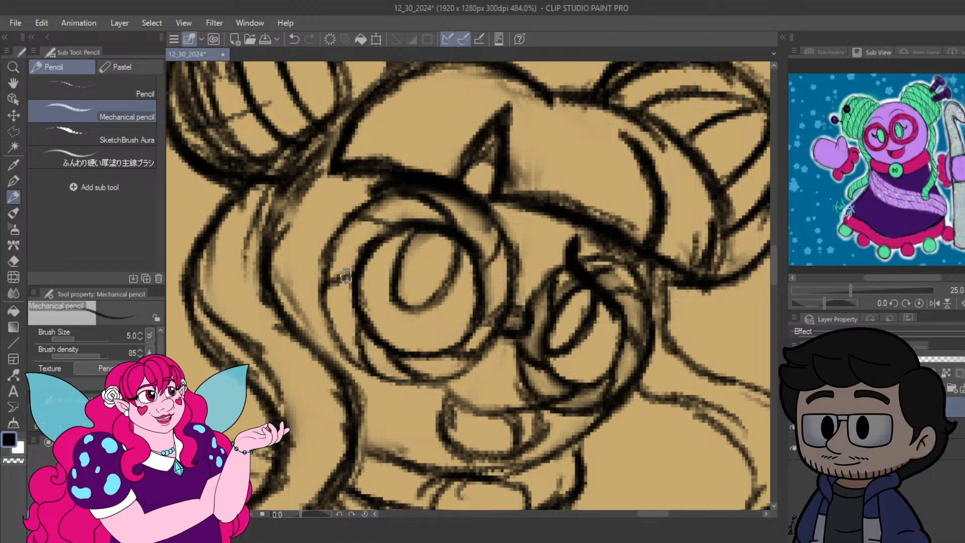
Redraw the left lens's outer rim with a darker outline along its outer side, top and lower edge.
drag(358, 365, 327, 301)
drag(345, 348, 322, 284)
mouse_move(332, 328)
mouse_down()
mouse_move(320, 256)
mouse_move(319, 282)
mouse_move(353, 350)
mouse_move(327, 321)
mouse_move(323, 299)
mouse_move(327, 321)
mouse_up()
key(ctrl+z)
key(ctrl+z)
key(ctrl+z)
drag(356, 222, 393, 223)
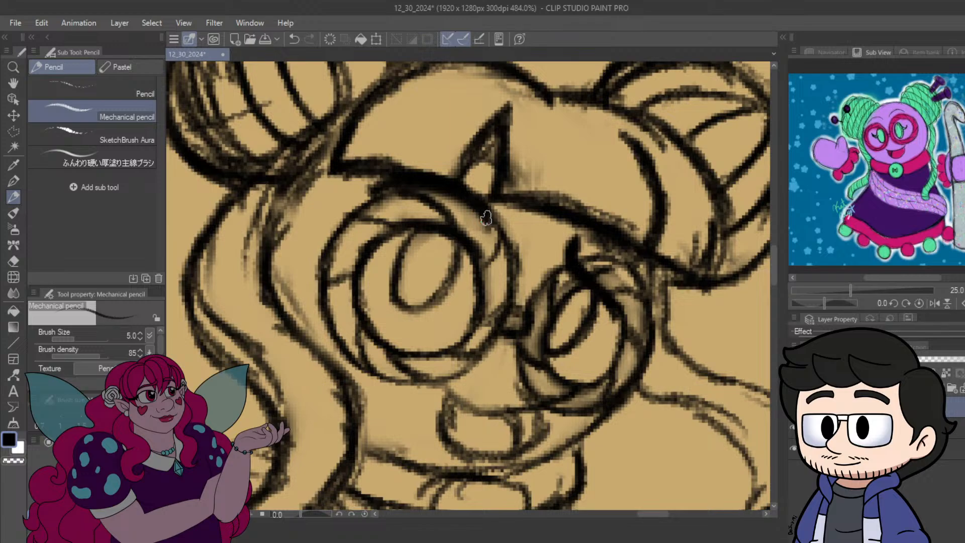
drag(363, 371, 435, 380)
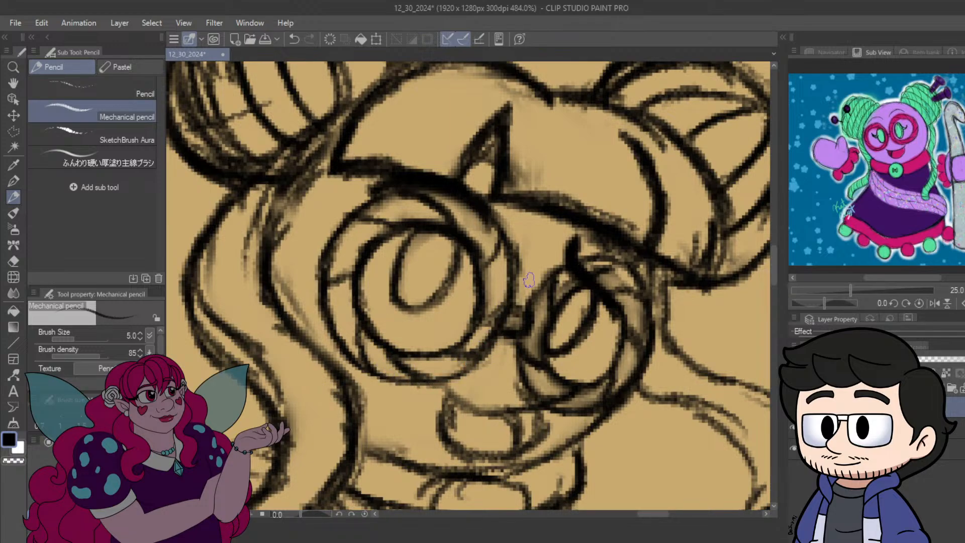
Save the drawing and darken the oval pupil outline inside the left lens.
key(ctrl+s)
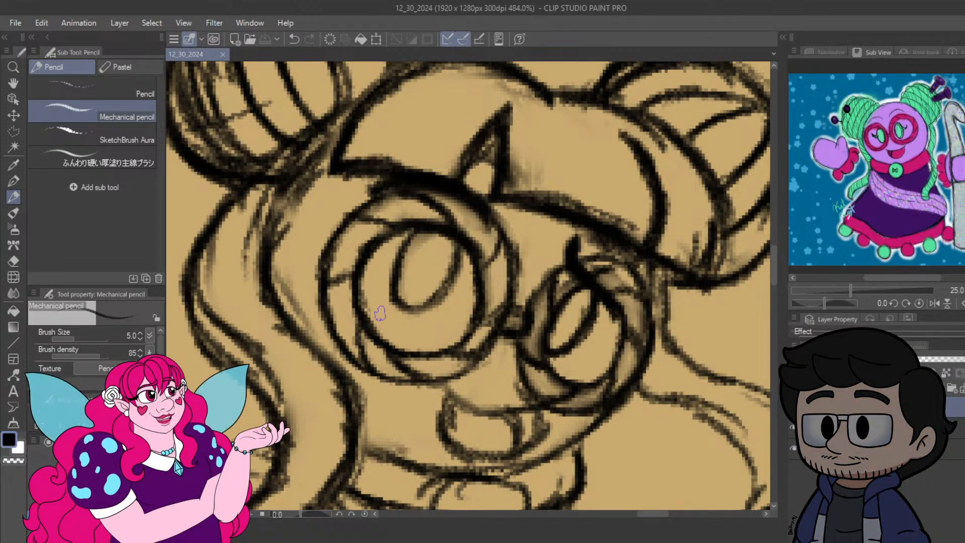
mouse_move(399, 295)
mouse_down()
mouse_move(413, 308)
mouse_move(400, 300)
mouse_move(437, 300)
mouse_move(418, 305)
mouse_move(454, 278)
mouse_move(437, 296)
mouse_move(455, 250)
mouse_up()
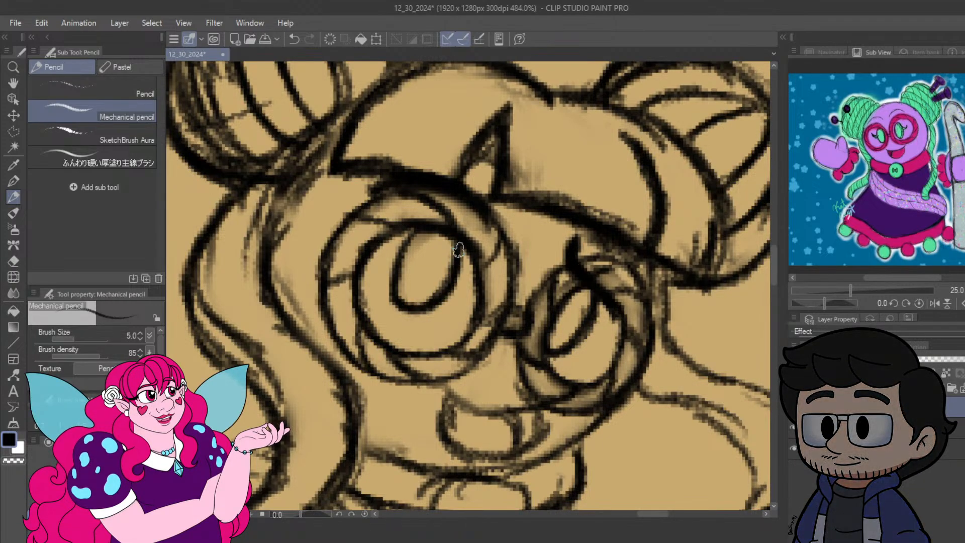
scroll(420, 226, down, 3)
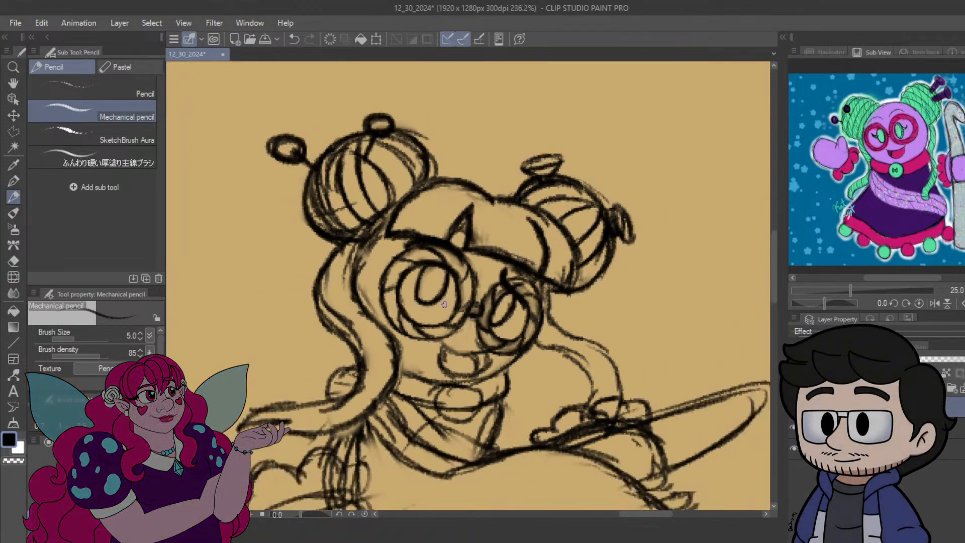
Clear the old strand lines from the sash and collar, and redraw the round collar button with a clean dark outline.
scroll(444, 304, down, 3)
scroll(530, 306, up, 3)
mouse_move(510, 399)
mouse_down()
mouse_move(545, 360)
mouse_move(582, 278)
mouse_up()
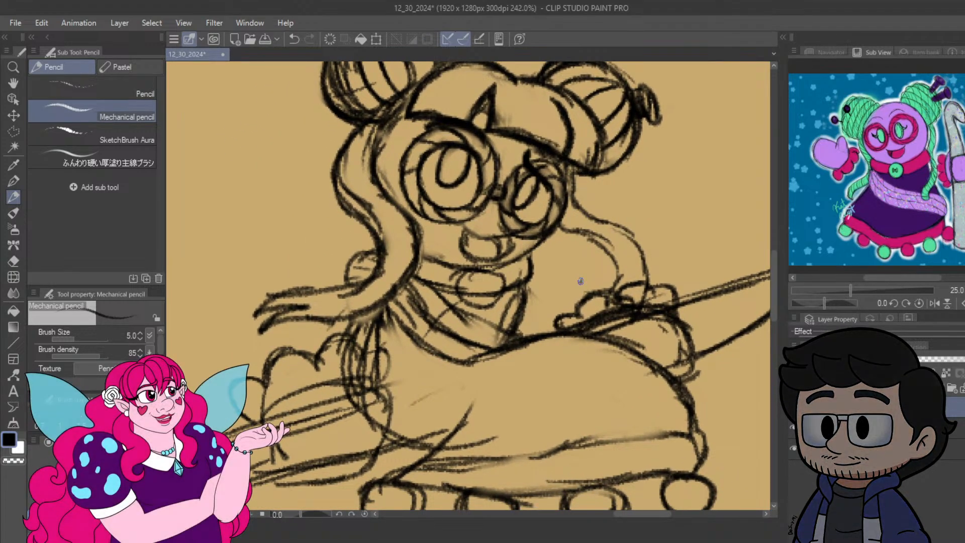
scroll(520, 284, down, 2)
drag(530, 372, 560, 360)
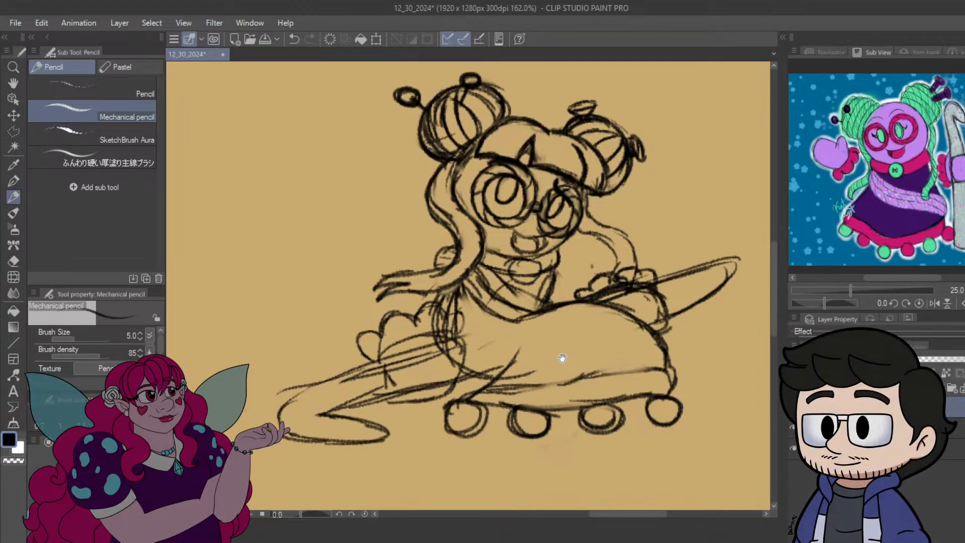
scroll(505, 267, up, 5)
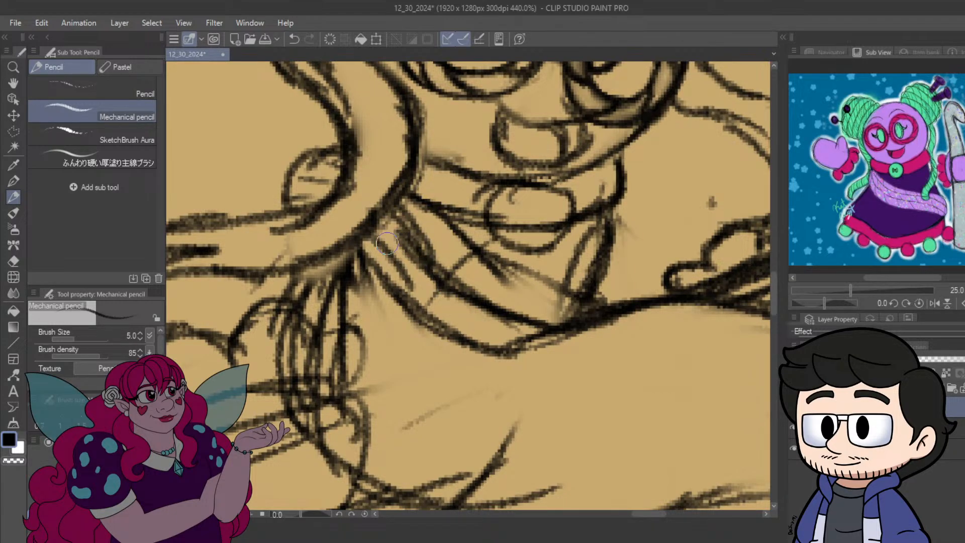
mouse_move(397, 263)
mouse_down()
mouse_move(372, 237)
mouse_move(400, 279)
mouse_move(429, 298)
mouse_move(432, 265)
mouse_move(415, 263)
mouse_move(444, 287)
mouse_move(482, 292)
mouse_move(467, 252)
mouse_move(453, 248)
mouse_move(564, 302)
mouse_move(530, 293)
mouse_move(555, 233)
mouse_move(537, 208)
mouse_move(551, 234)
mouse_move(514, 222)
mouse_move(518, 197)
mouse_move(543, 214)
mouse_move(510, 240)
mouse_move(516, 212)
mouse_move(539, 221)
mouse_up()
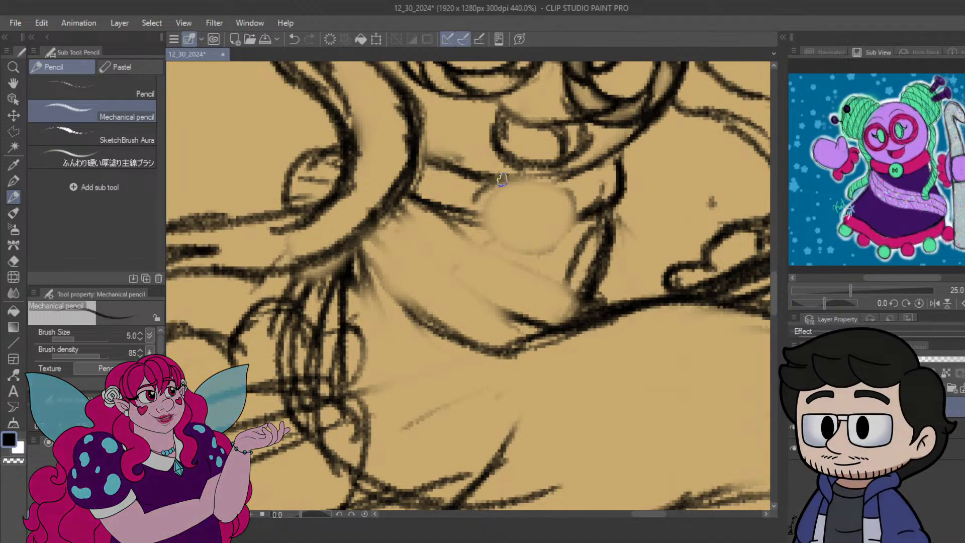
mouse_move(491, 180)
mouse_down()
mouse_move(485, 230)
mouse_move(500, 249)
mouse_move(538, 251)
mouse_move(571, 231)
mouse_move(576, 200)
mouse_move(557, 180)
mouse_move(506, 184)
mouse_move(508, 298)
mouse_move(538, 223)
mouse_up()
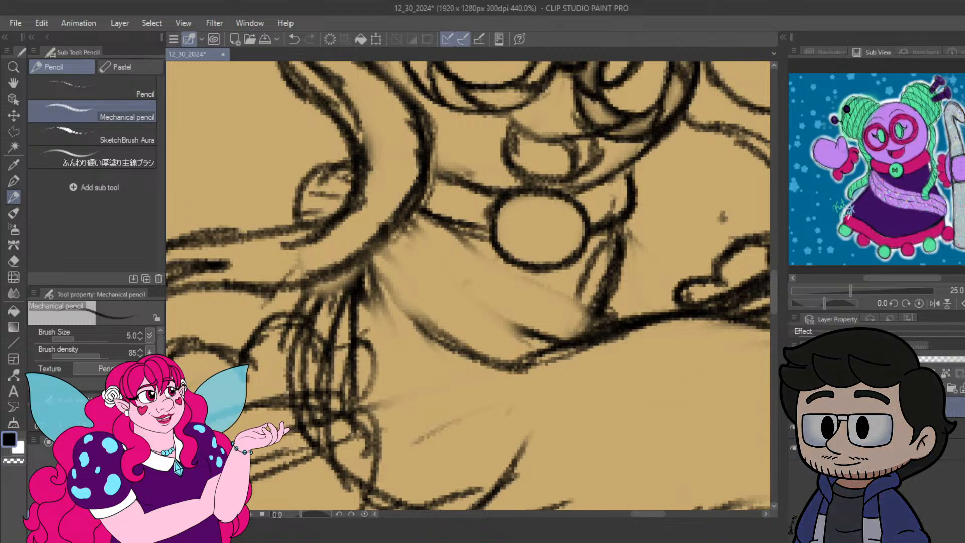
scroll(573, 235, down, 5)
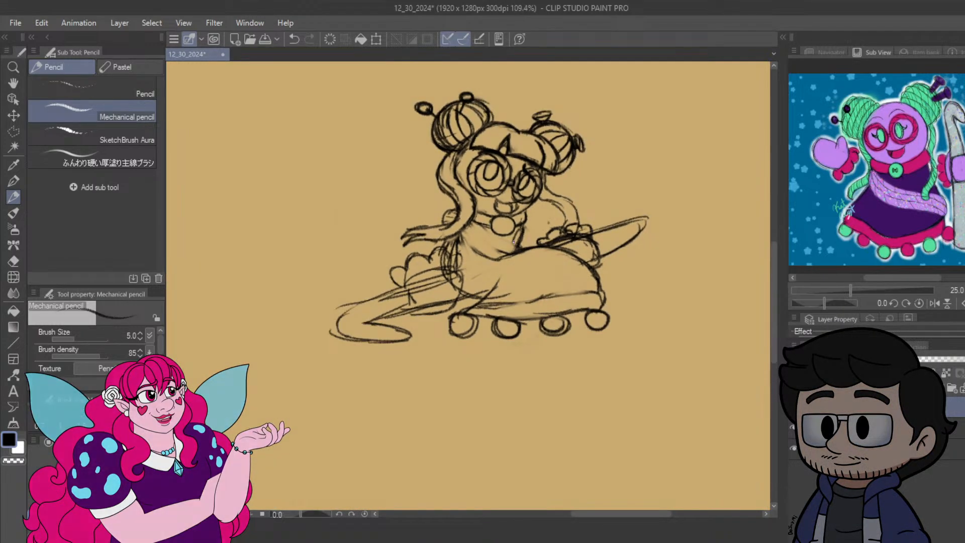
key(ctrl+z)
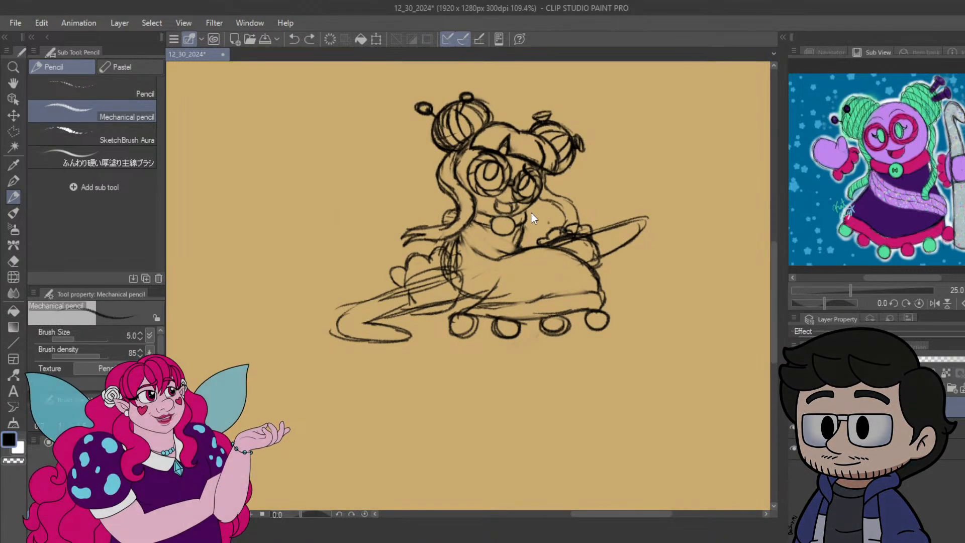
Erase the dark spike crossing the right lens and redraw the upper part of its rim with curved strand lines.
scroll(528, 207, up, 4)
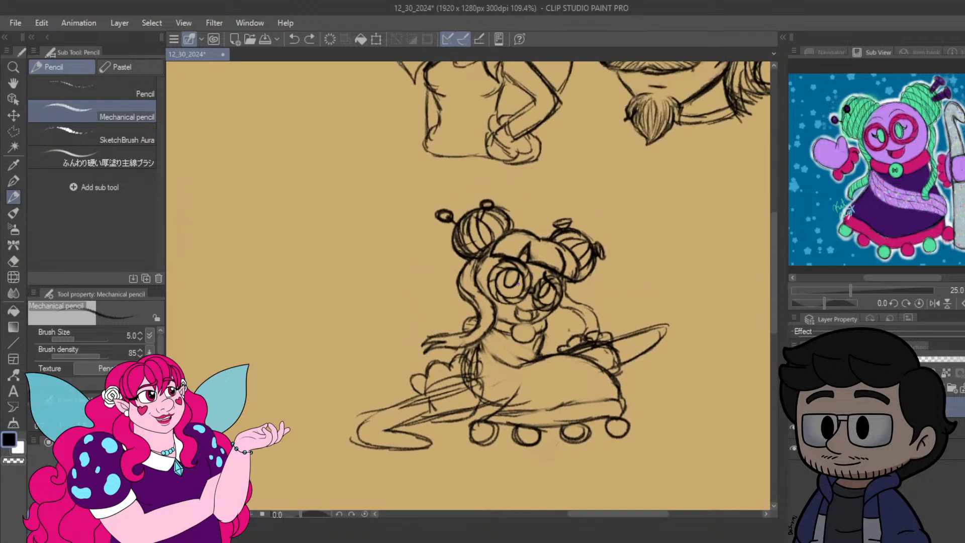
scroll(545, 269, up, 1)
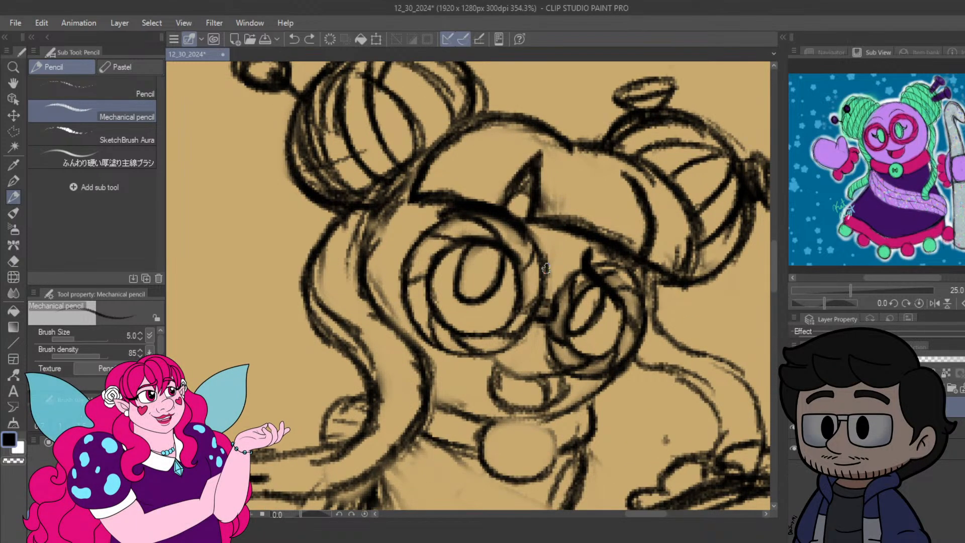
mouse_move(588, 251)
mouse_down()
mouse_move(622, 305)
mouse_move(582, 254)
mouse_move(591, 214)
mouse_up()
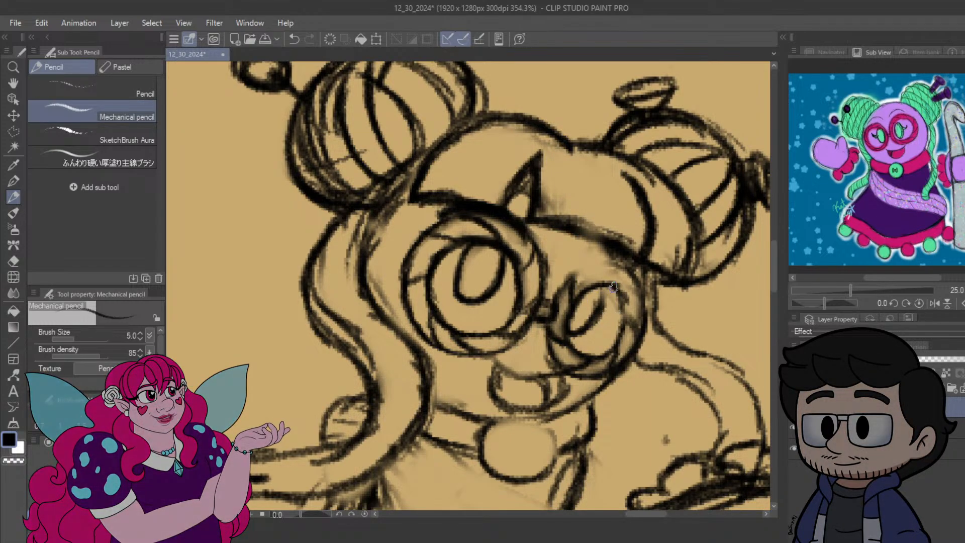
mouse_move(570, 284)
mouse_down()
mouse_move(613, 266)
mouse_move(592, 271)
mouse_move(632, 278)
mouse_up()
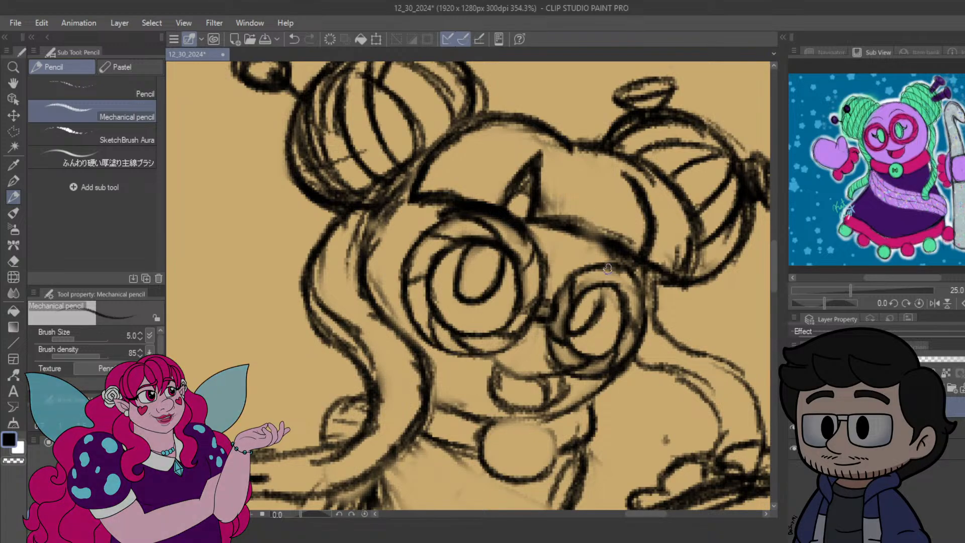
alt+click(614, 327)
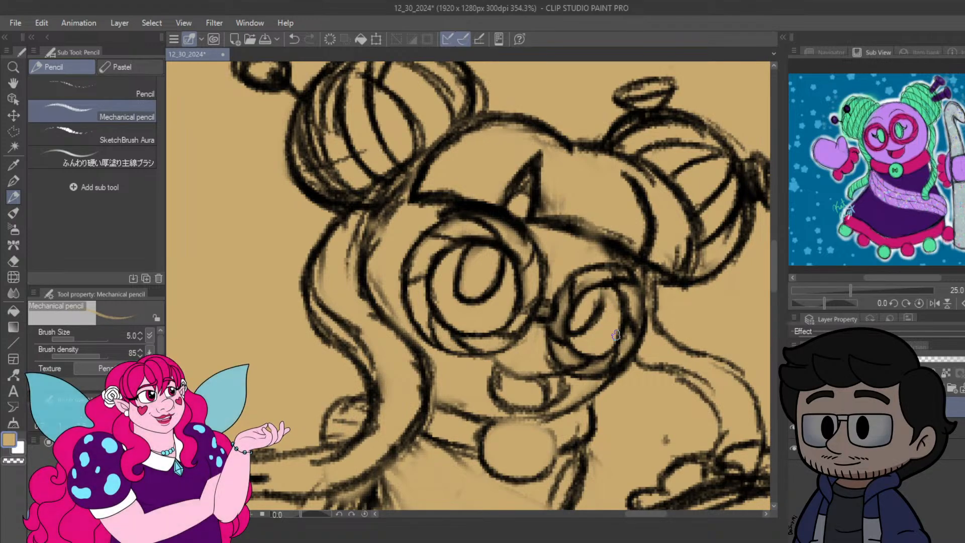
Thin the fringe's lower edge above the right lens with the background colour, and redraw that edge in black.
scroll(615, 335, down, 4)
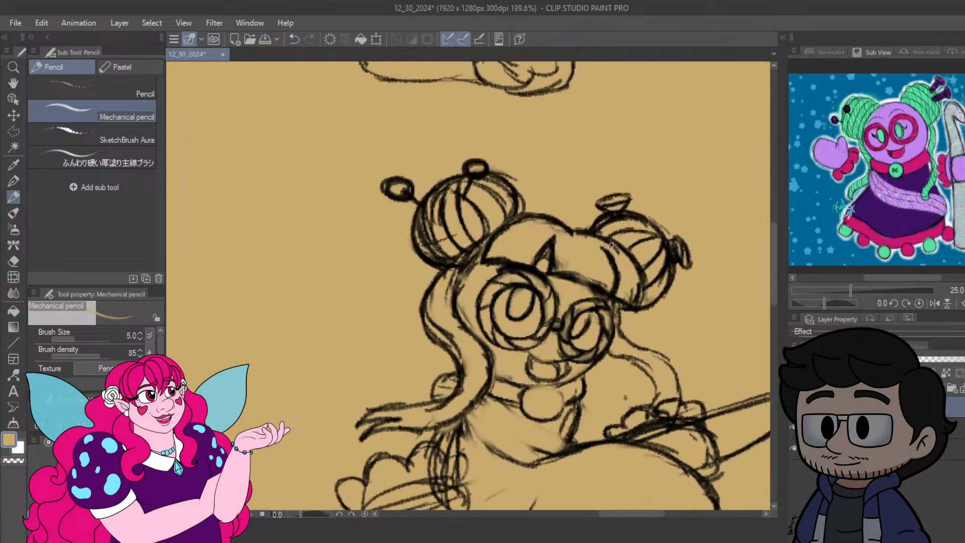
scroll(614, 249, up, 3)
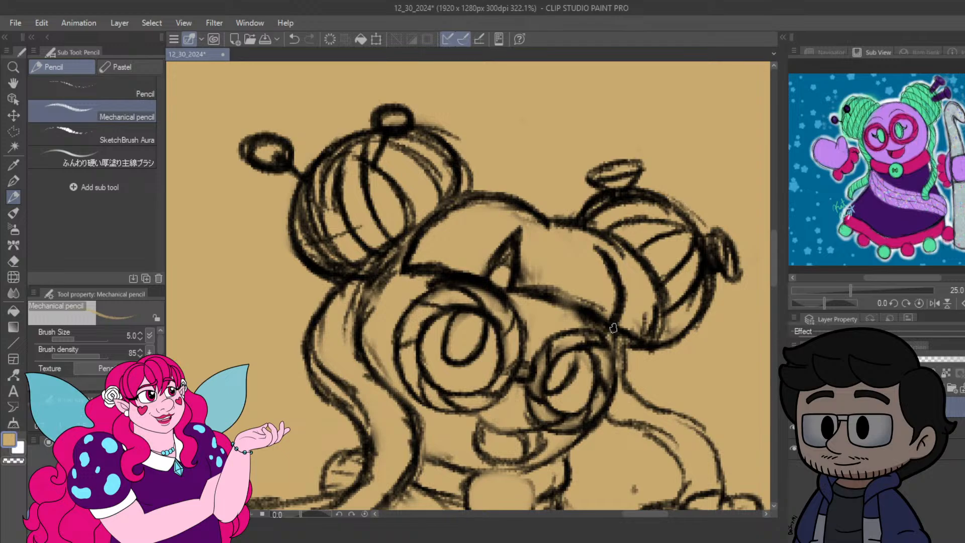
drag(531, 305, 583, 309)
alt+click(590, 316)
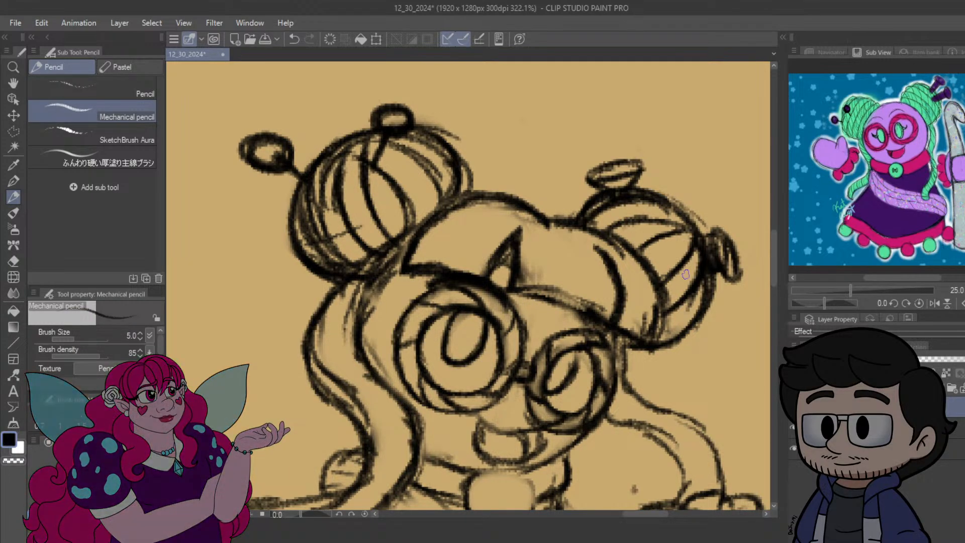
mouse_move(521, 290)
mouse_down()
mouse_move(592, 303)
mouse_move(592, 322)
mouse_up()
scroll(598, 221, down, 5)
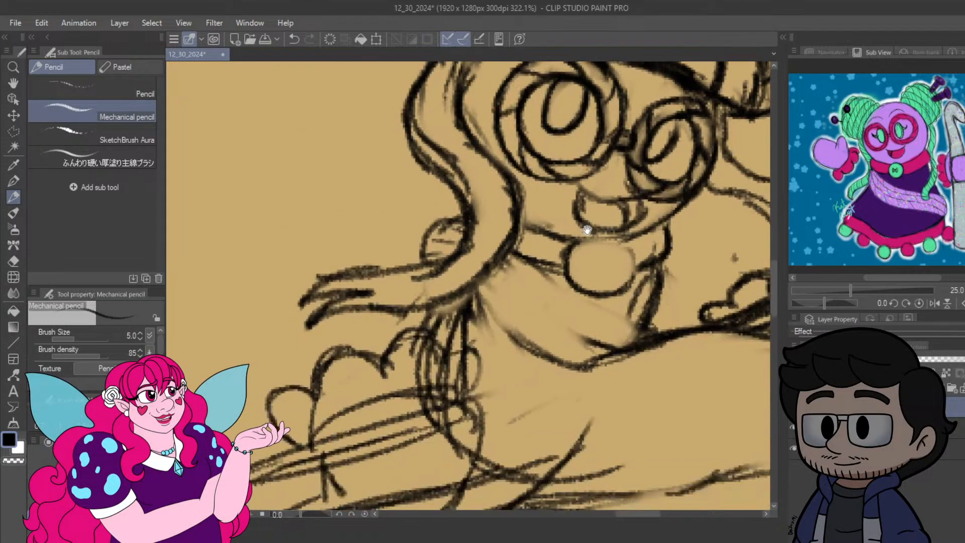
mouse_move(490, 216)
mouse_down()
mouse_move(481, 238)
mouse_move(543, 256)
mouse_move(516, 255)
mouse_move(549, 227)
mouse_up()
drag(623, 221, 667, 224)
drag(623, 192, 646, 219)
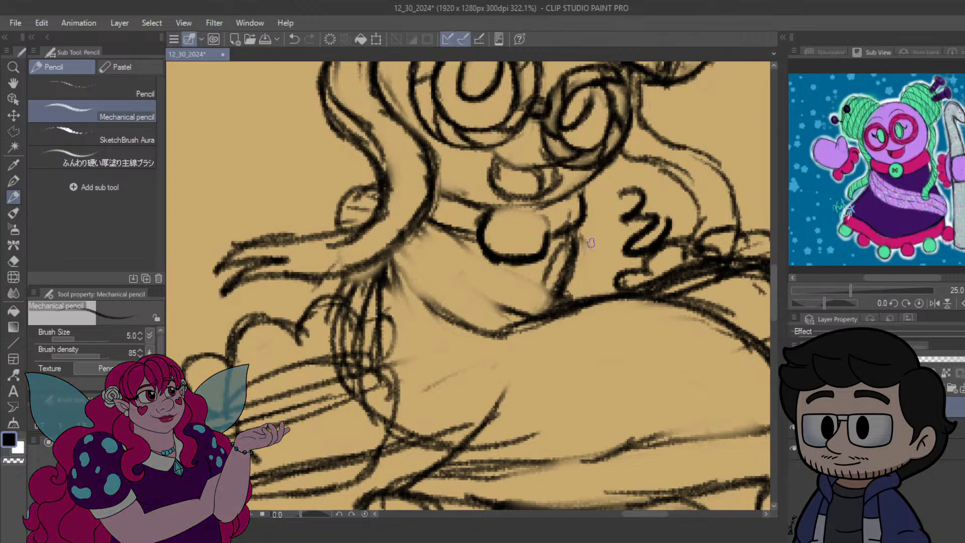
key(ctrl+z)
key(ctrl+z)
key(ctrl+z)
key(ctrl+z)
key(ctrl+z)
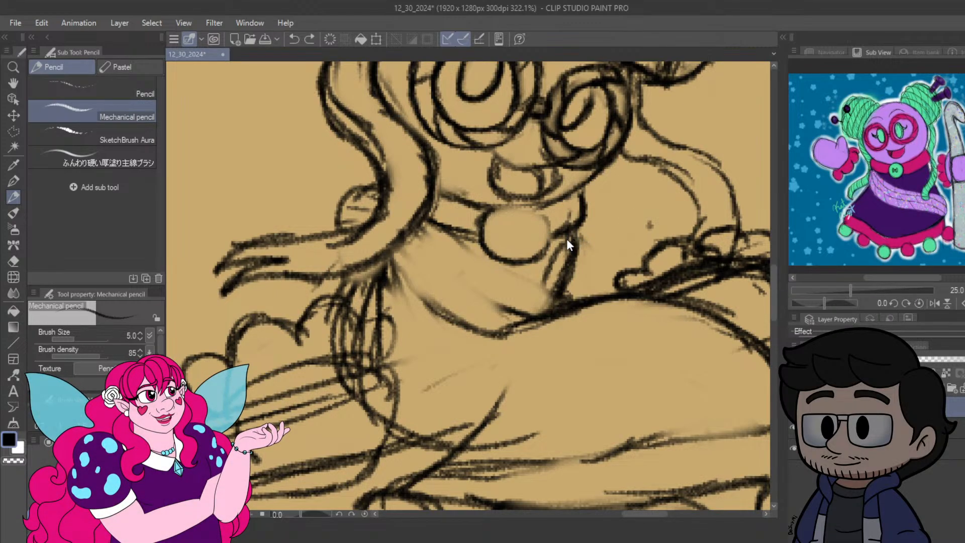
Reduce the mechanical pencil's brush size to 3.0.
key(bracketleft)
key(bracketleft)
mouse_move(479, 235)
mouse_down()
mouse_move(525, 208)
mouse_move(516, 206)
mouse_move(554, 233)
mouse_move(539, 229)
mouse_move(525, 254)
mouse_up()
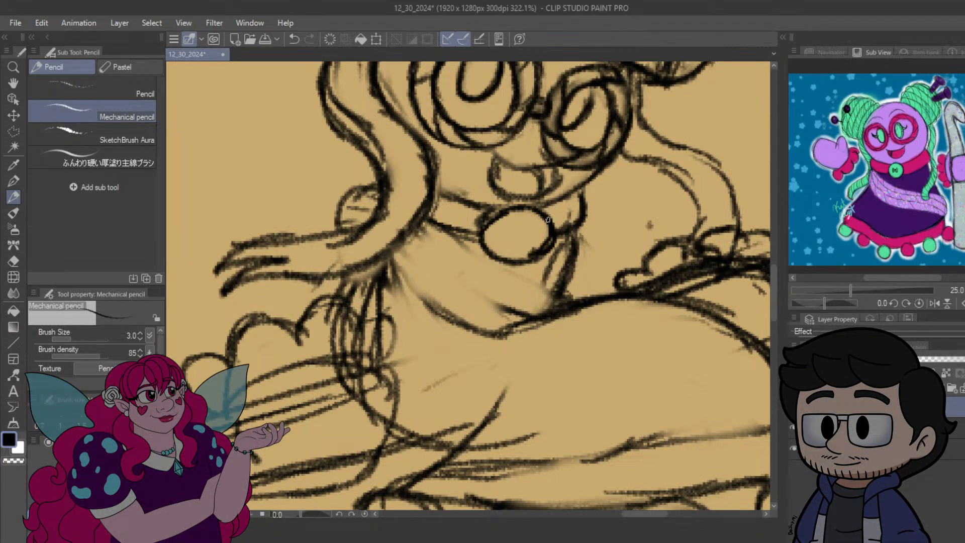
drag(502, 224, 516, 215)
mouse_move(616, 213)
mouse_down()
mouse_move(625, 231)
mouse_move(650, 203)
mouse_move(587, 250)
mouse_move(625, 229)
mouse_move(607, 275)
mouse_up()
key(ctrl+z)
key(ctrl+z)
key(ctrl+z)
key(ctrl+z)
key(ctrl+z)
key(ctrl+z)
key(ctrl+z)
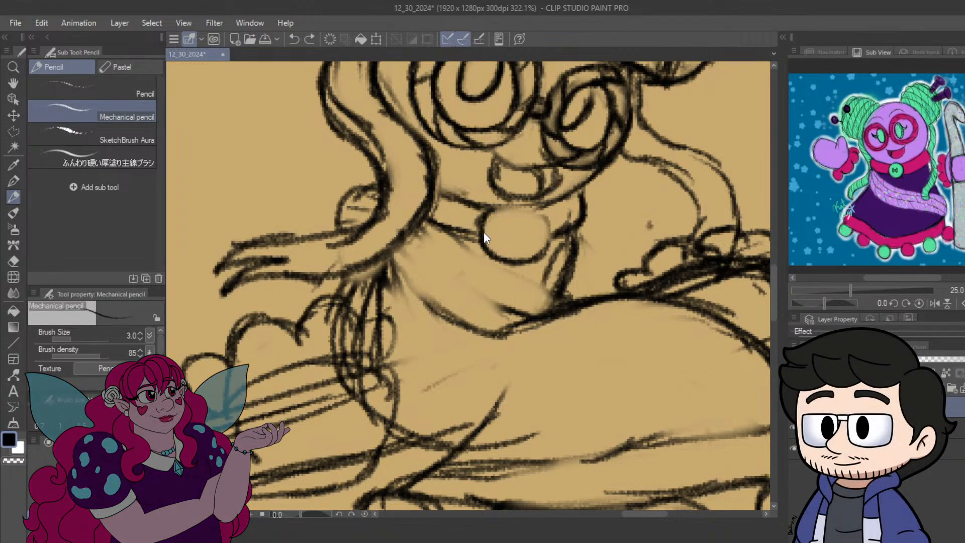
Outline the round collar button and draw the sash's upper, middle and lower edges diagonally across the chest.
mouse_move(483, 231)
mouse_down()
mouse_move(512, 204)
mouse_move(550, 226)
mouse_move(538, 287)
mouse_up()
drag(485, 262, 572, 300)
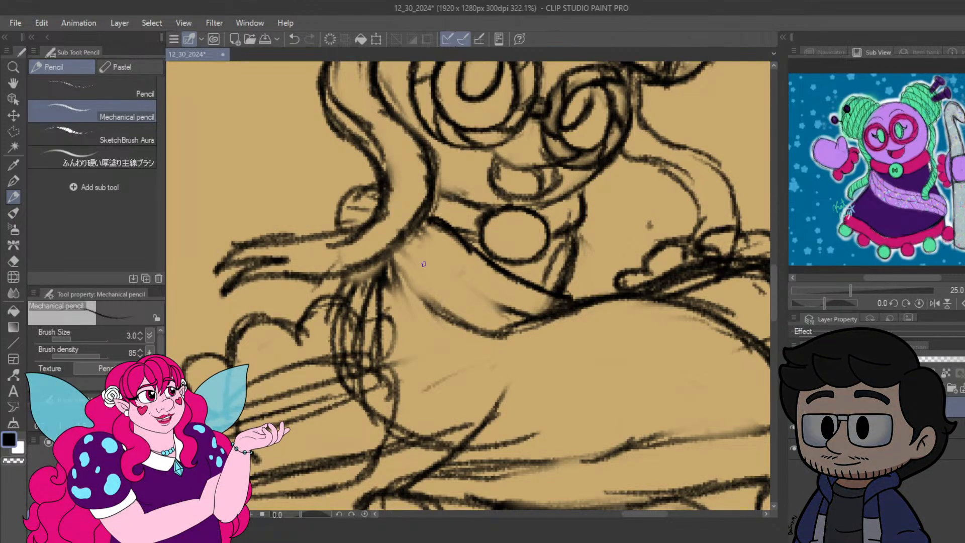
mouse_move(410, 230)
mouse_down()
mouse_move(450, 277)
mouse_move(522, 312)
mouse_up()
mouse_move(388, 259)
mouse_down()
mouse_move(435, 301)
mouse_move(507, 336)
mouse_up()
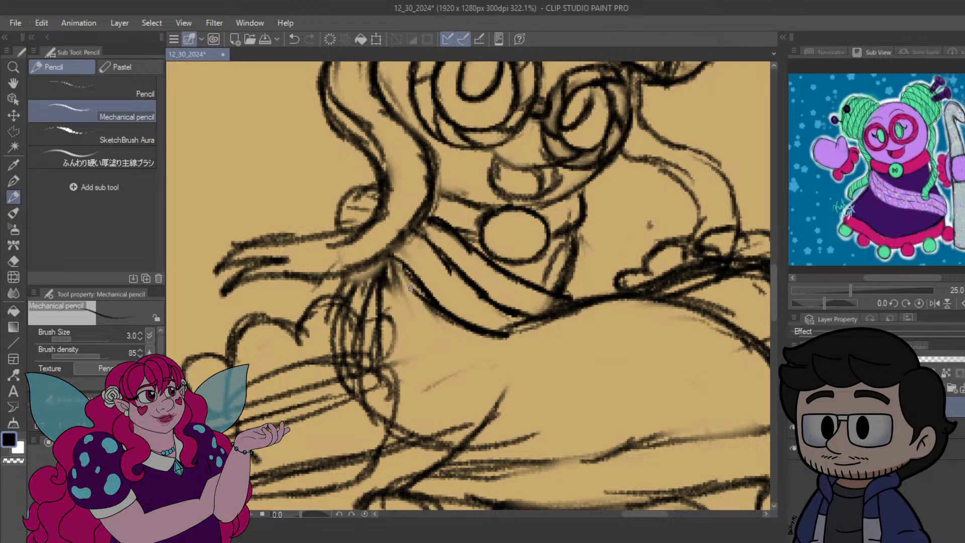
drag(422, 294, 396, 261)
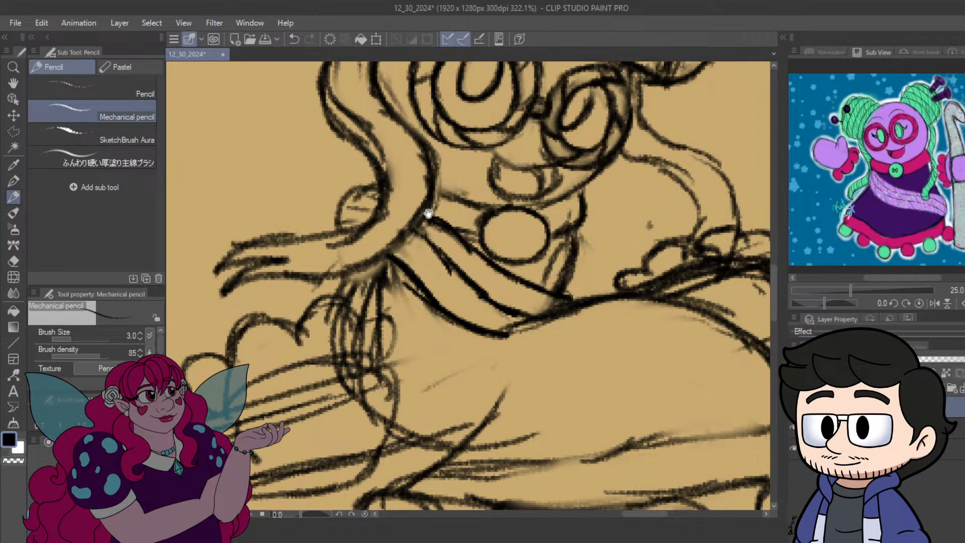
Darken the outline and inner lines of the small rounded shape behind the long hair strand on the left.
drag(428, 213, 453, 327)
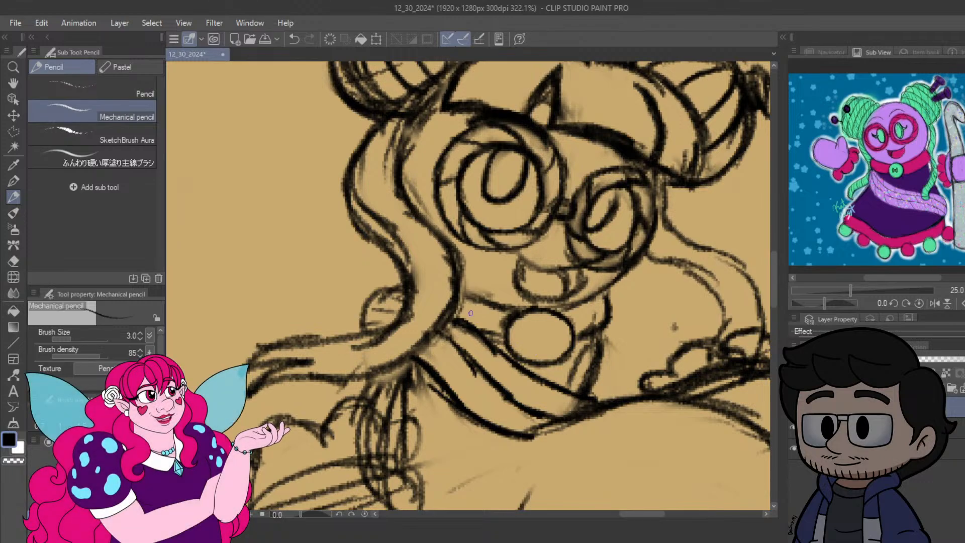
mouse_move(371, 334)
mouse_down()
mouse_move(367, 315)
mouse_move(377, 313)
mouse_up()
drag(375, 311, 399, 296)
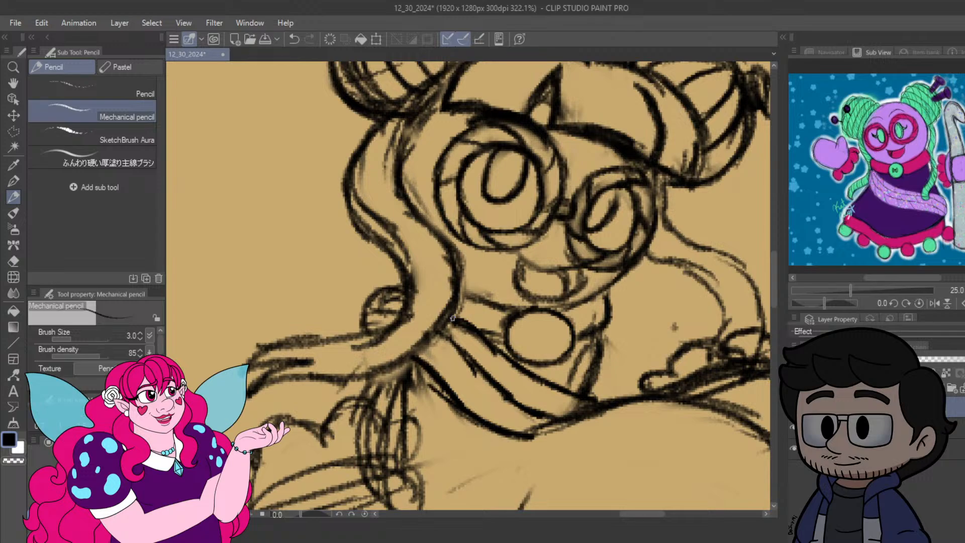
Draw short curved strand lines across the sash's upper and lower bands to give it a knitted texture.
mouse_move(468, 349)
mouse_down()
mouse_move(497, 353)
mouse_move(480, 350)
mouse_move(491, 376)
mouse_up()
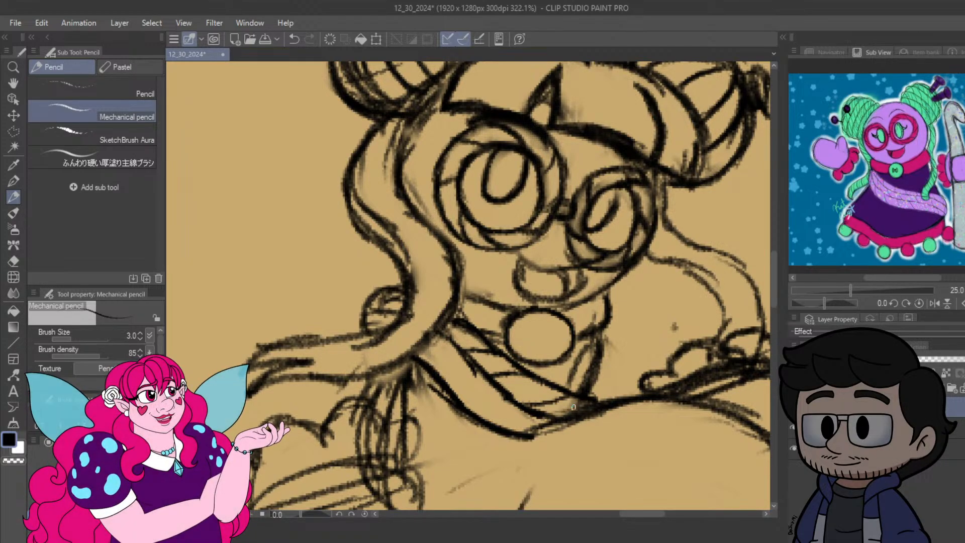
drag(425, 361, 459, 354)
drag(440, 376, 472, 366)
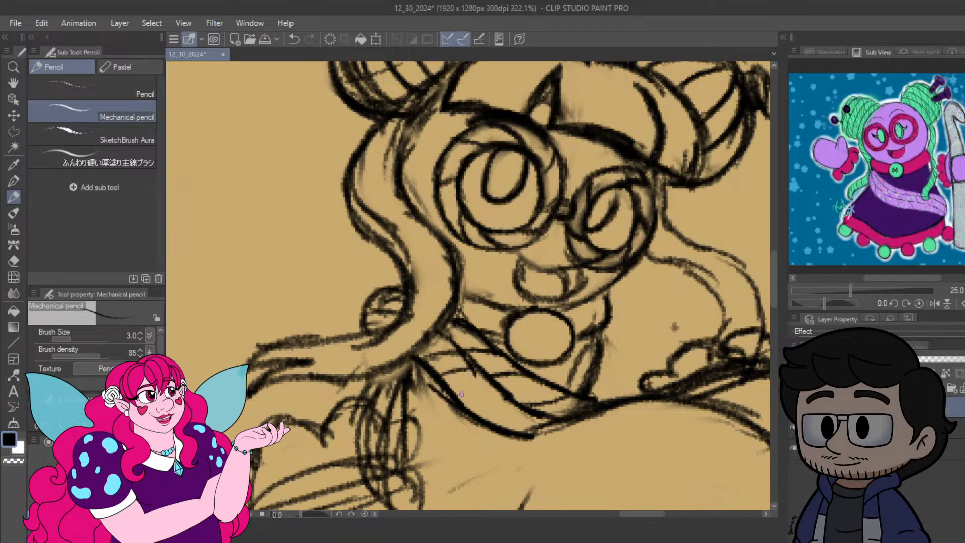
drag(452, 402, 495, 390)
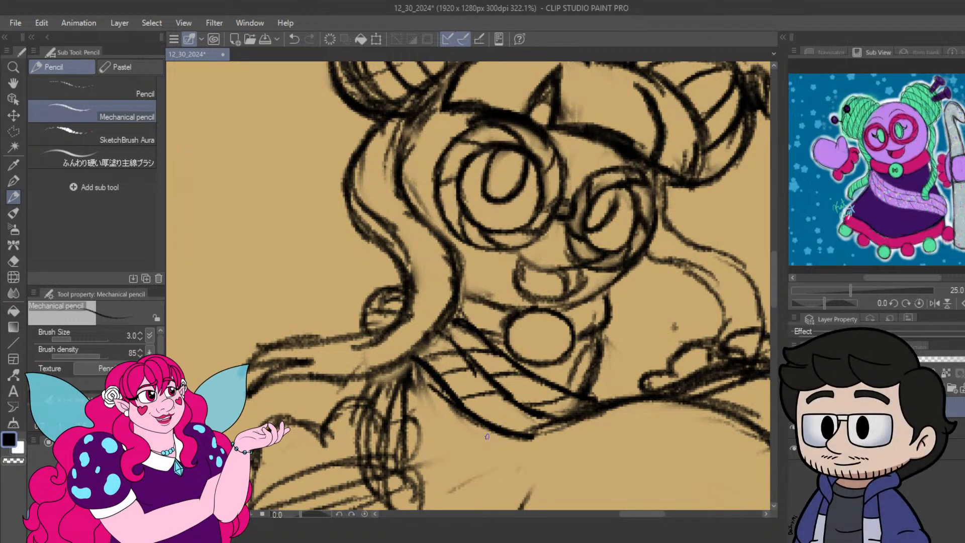
mouse_move(480, 425)
mouse_down()
mouse_move(525, 410)
mouse_move(486, 418)
mouse_move(534, 413)
mouse_move(483, 419)
mouse_up()
drag(416, 360, 447, 336)
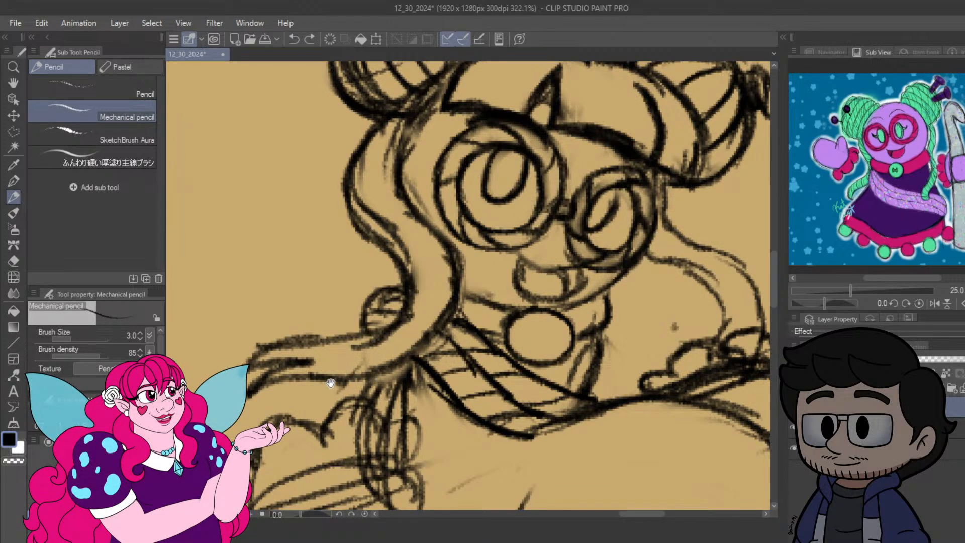
Erase the rough sketch marks along the long hair strand on the left and redraw its inner edge beside the glasses.
drag(351, 368, 428, 356)
drag(468, 267, 463, 340)
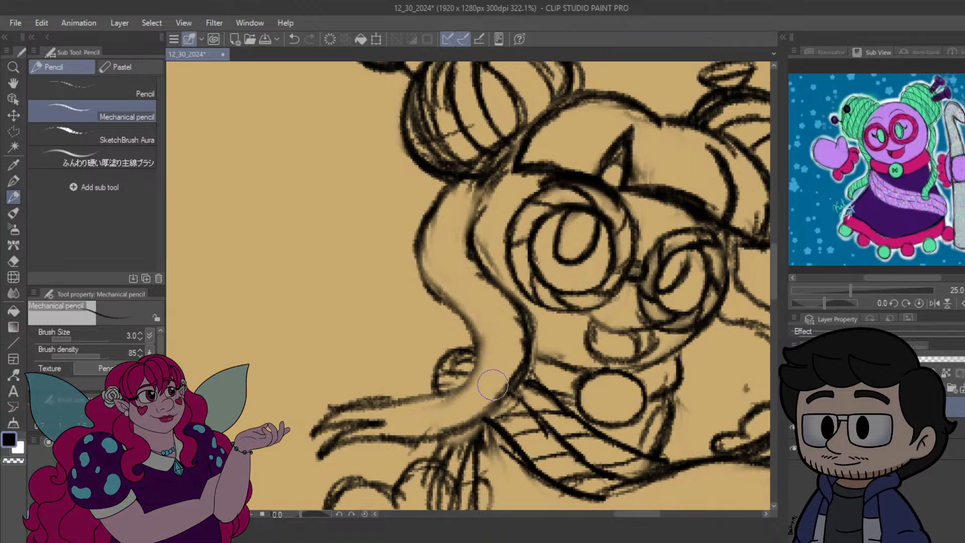
drag(472, 290, 459, 226)
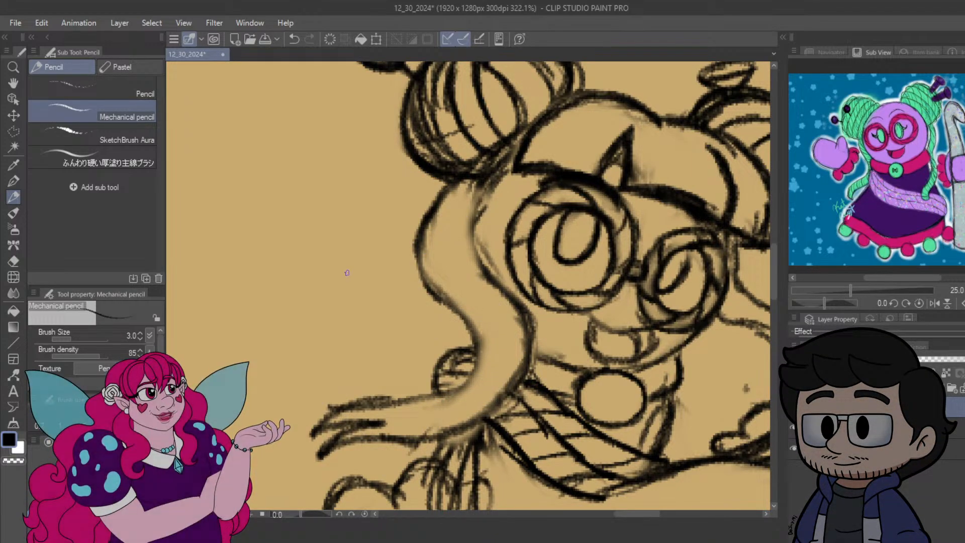
mouse_move(513, 157)
mouse_down()
mouse_move(477, 200)
mouse_move(499, 168)
mouse_move(475, 238)
mouse_up()
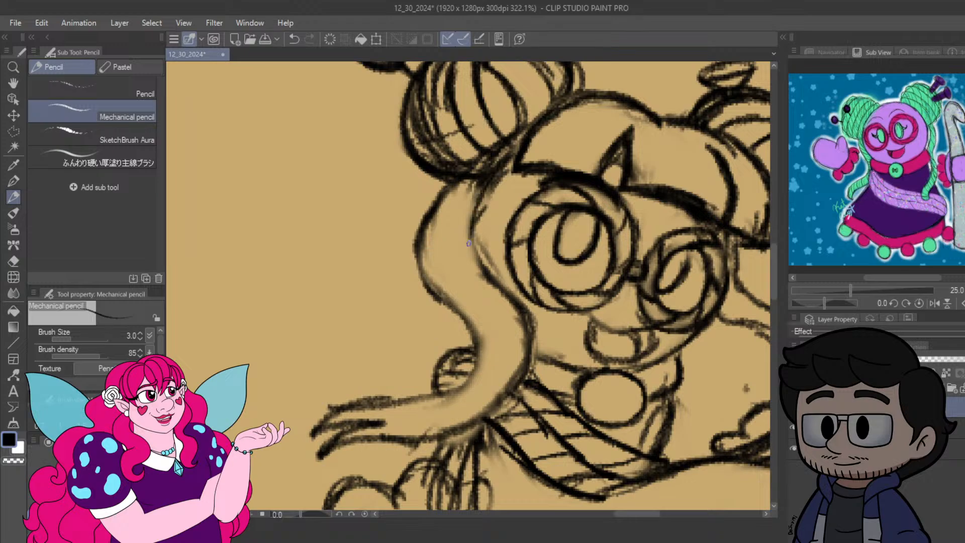
mouse_move(479, 191)
mouse_down()
mouse_move(473, 242)
mouse_move(482, 272)
mouse_up()
Darken the left hair strand's lower curve, the upper and lower edges of its flared tip, and its outer edge.
drag(532, 320, 524, 376)
mouse_move(342, 440)
mouse_down()
mouse_move(426, 445)
mouse_move(496, 406)
mouse_move(517, 369)
mouse_up()
drag(498, 405, 534, 345)
drag(522, 390, 529, 358)
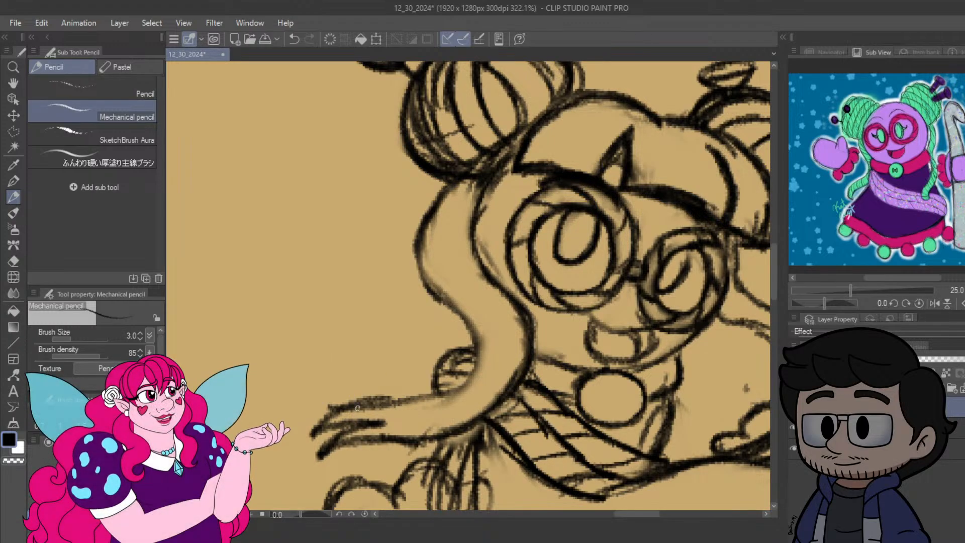
mouse_move(328, 412)
mouse_down()
mouse_move(459, 392)
mouse_move(477, 359)
mouse_up()
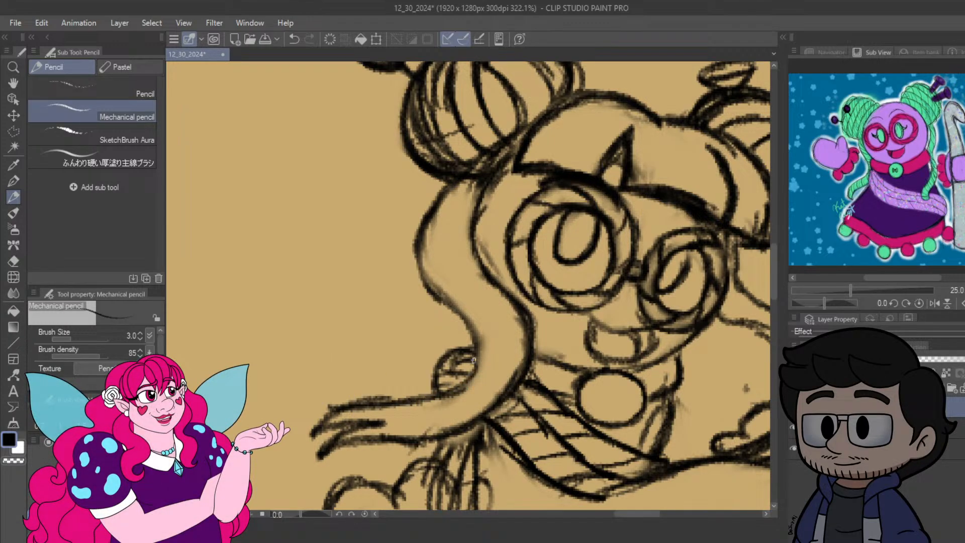
mouse_move(445, 394)
mouse_down()
mouse_move(483, 345)
mouse_move(476, 375)
mouse_move(471, 333)
mouse_move(485, 355)
mouse_move(410, 246)
mouse_up()
mouse_move(427, 284)
mouse_down()
mouse_move(415, 221)
mouse_move(430, 286)
mouse_move(450, 200)
mouse_up()
Darken the outer and inner edges of the hair strand that curves from the right bun down to the hand.
drag(566, 312, 250, 234)
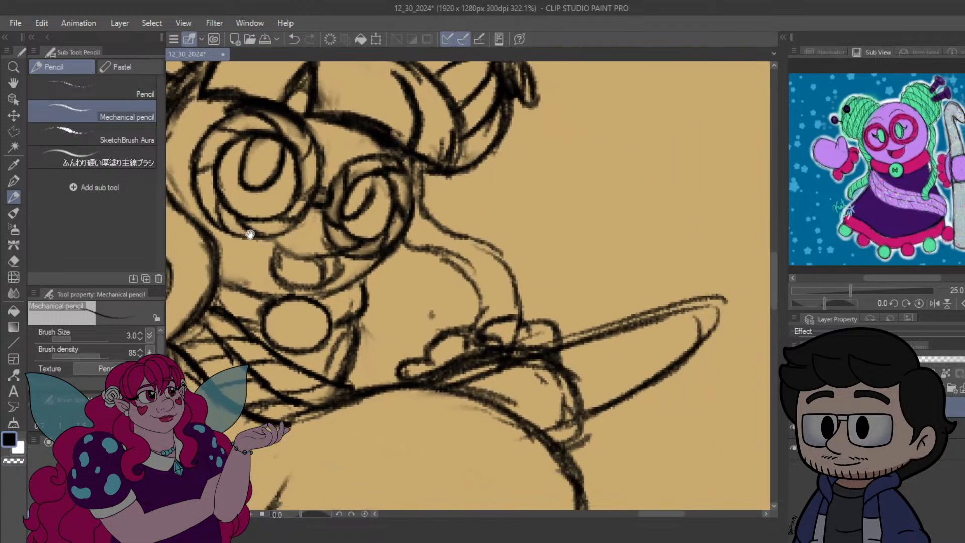
mouse_move(407, 273)
mouse_down()
mouse_move(603, 272)
mouse_move(665, 256)
mouse_move(534, 295)
mouse_up()
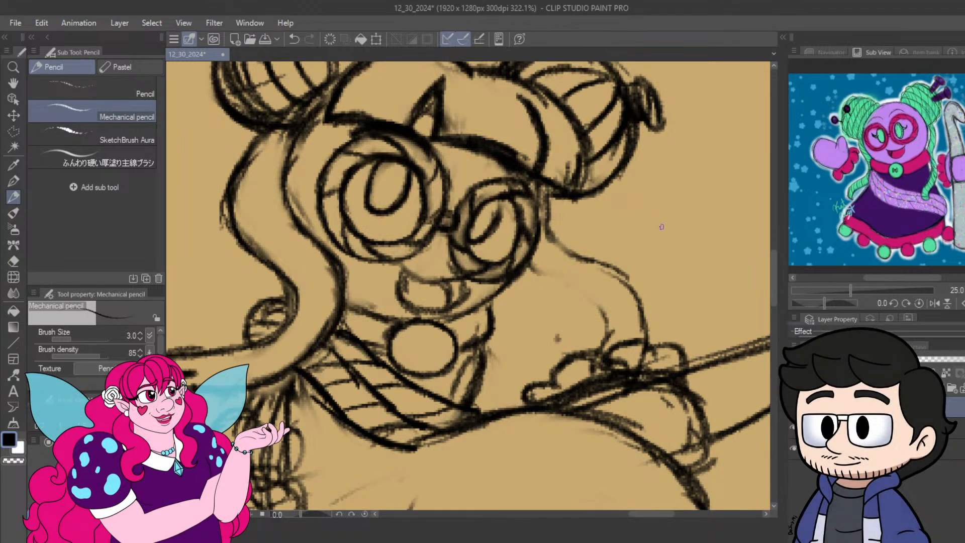
mouse_move(546, 193)
mouse_down()
mouse_move(551, 219)
mouse_move(545, 181)
mouse_move(553, 232)
mouse_move(547, 218)
mouse_move(583, 259)
mouse_move(634, 308)
mouse_up()
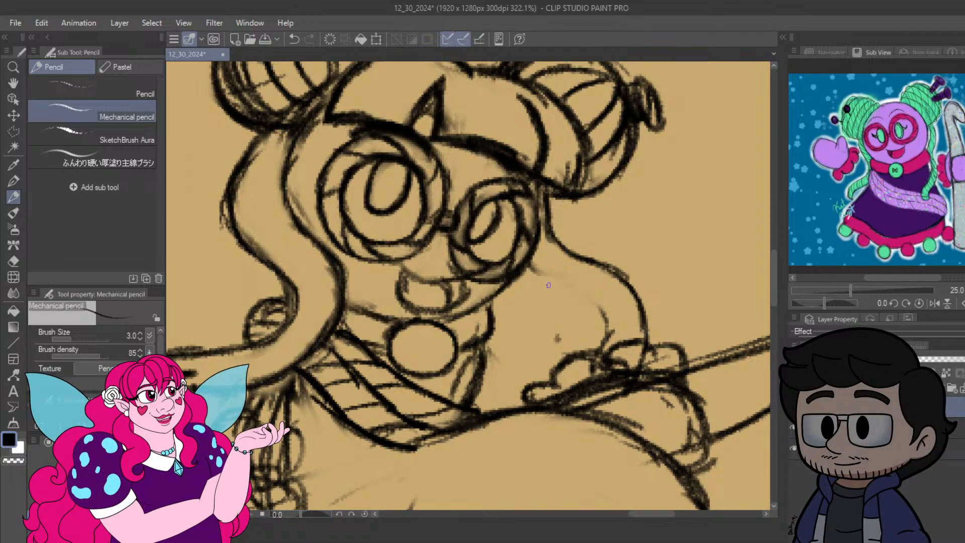
drag(529, 263, 604, 315)
drag(555, 280, 607, 328)
drag(587, 295, 610, 333)
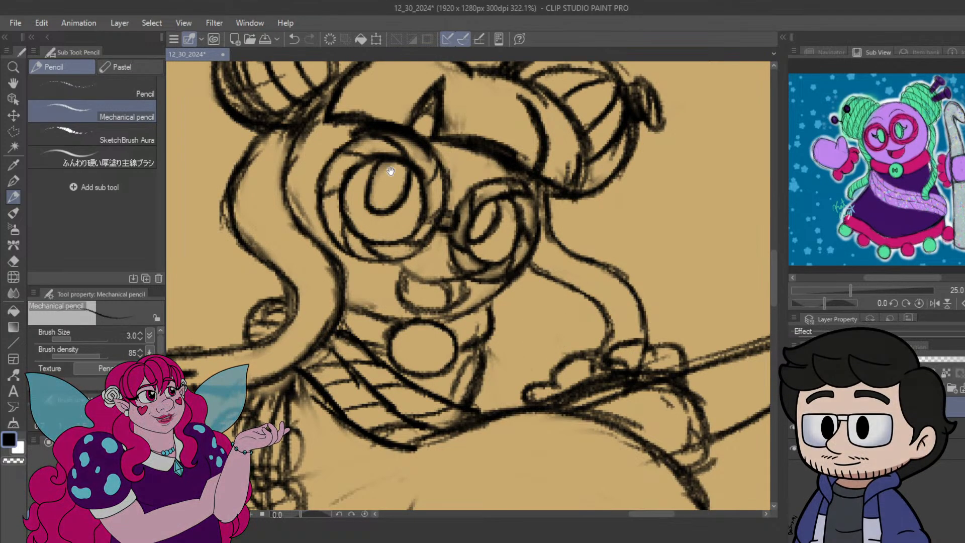
Clean up the open mouth below the glasses and redraw its outline and tongue with darker lines.
drag(322, 227, 434, 297)
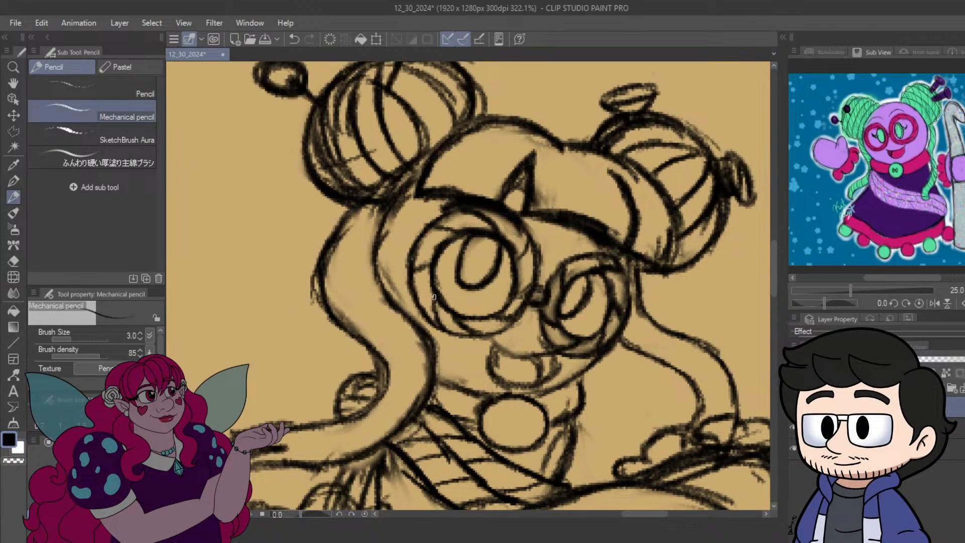
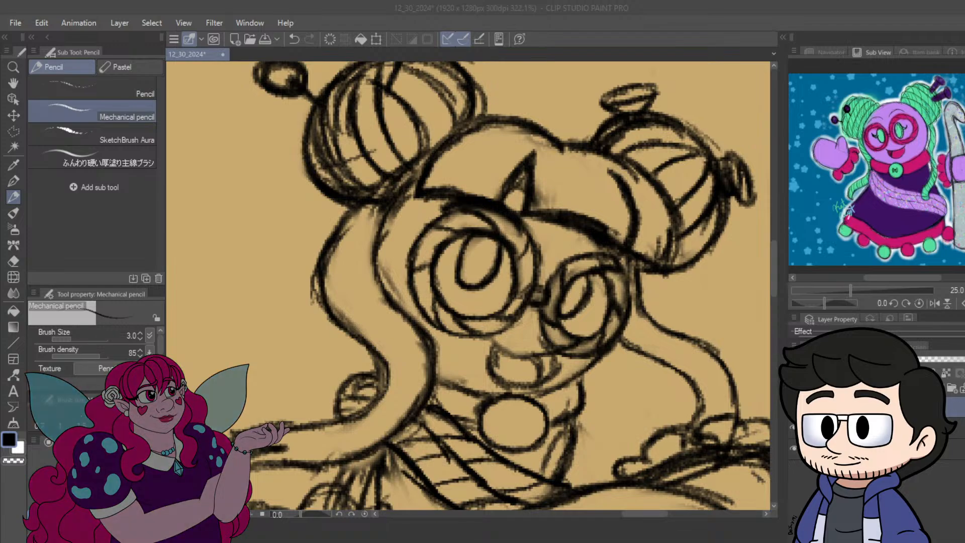
scroll(567, 337, down, 4)
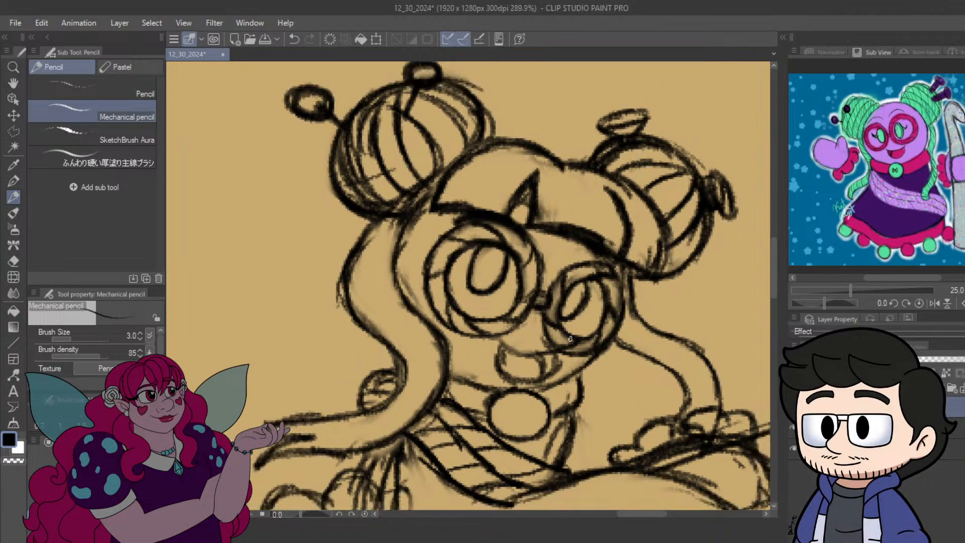
scroll(565, 352, up, 6)
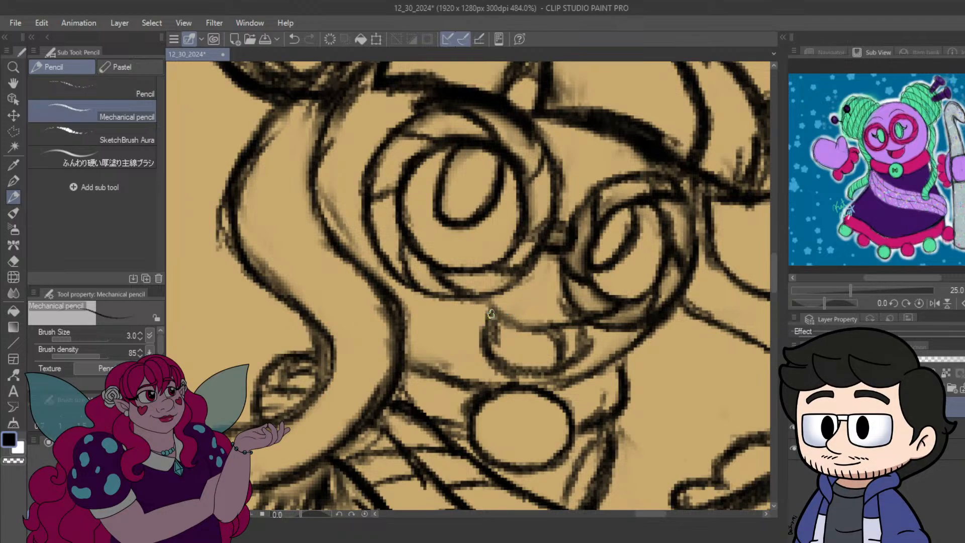
mouse_move(490, 304)
mouse_down()
mouse_move(518, 324)
mouse_move(548, 326)
mouse_move(487, 294)
mouse_move(483, 337)
mouse_move(505, 366)
mouse_move(528, 372)
mouse_move(565, 366)
mouse_move(583, 326)
mouse_move(534, 327)
mouse_move(558, 347)
mouse_move(561, 366)
mouse_move(521, 325)
mouse_move(550, 508)
mouse_move(588, 519)
mouse_up()
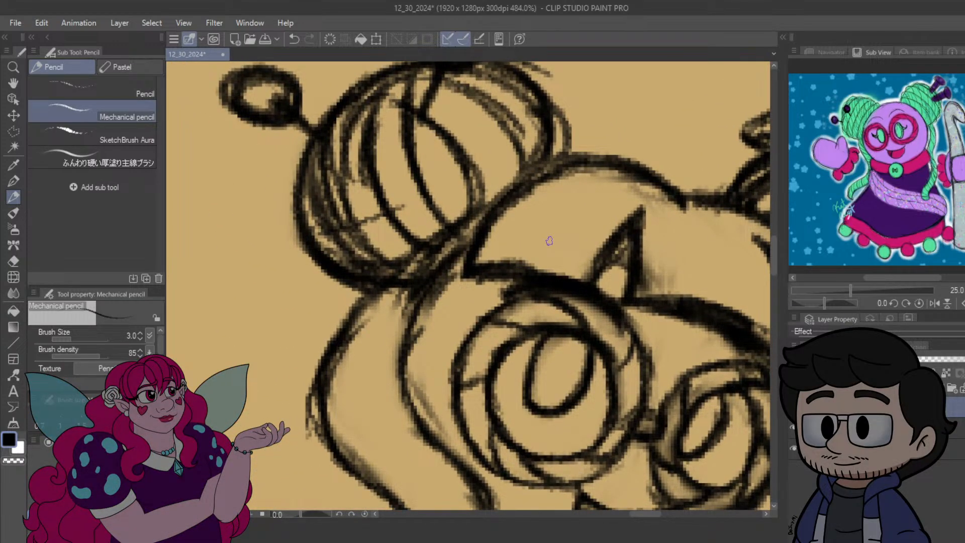
Erase the hanging sash tail, the crochet hook's shaft lines and the inner hem lines that overlap the skirt area.
scroll(549, 240, down, 6)
drag(533, 226, 458, 105)
scroll(532, 268, up, 3)
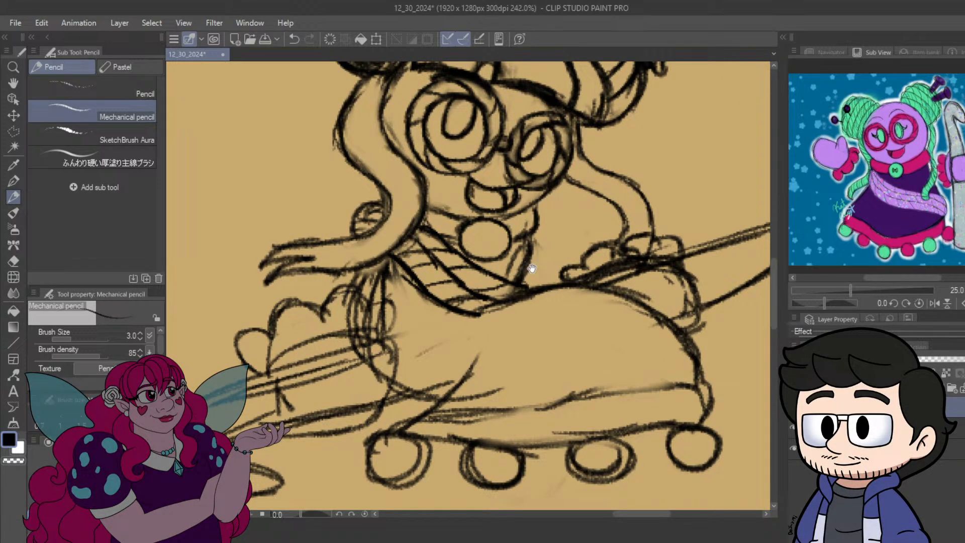
mouse_move(380, 304)
mouse_down()
mouse_move(482, 237)
mouse_move(467, 221)
mouse_move(474, 277)
mouse_move(402, 303)
mouse_move(463, 312)
mouse_move(452, 330)
mouse_move(392, 308)
mouse_move(389, 278)
mouse_move(382, 284)
mouse_move(505, 274)
mouse_move(556, 309)
mouse_move(605, 317)
mouse_move(563, 352)
mouse_move(579, 360)
mouse_up()
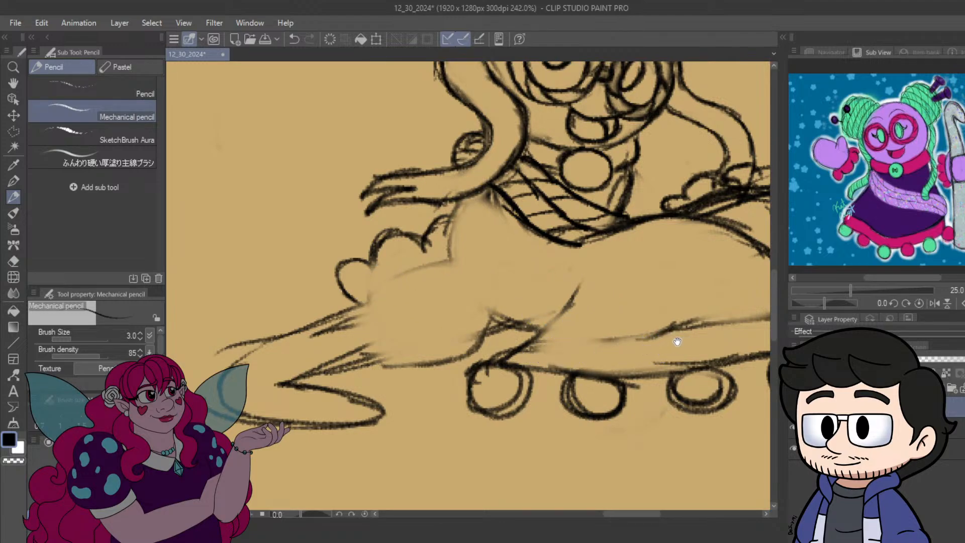
drag(677, 342, 515, 352)
mouse_move(429, 347)
mouse_down()
mouse_move(558, 336)
mouse_move(553, 355)
mouse_up()
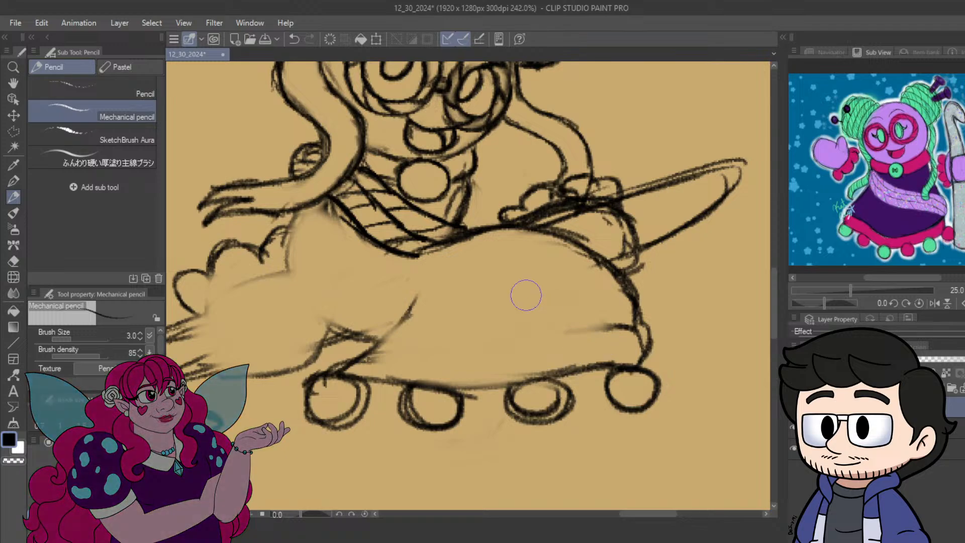
drag(465, 272, 664, 316)
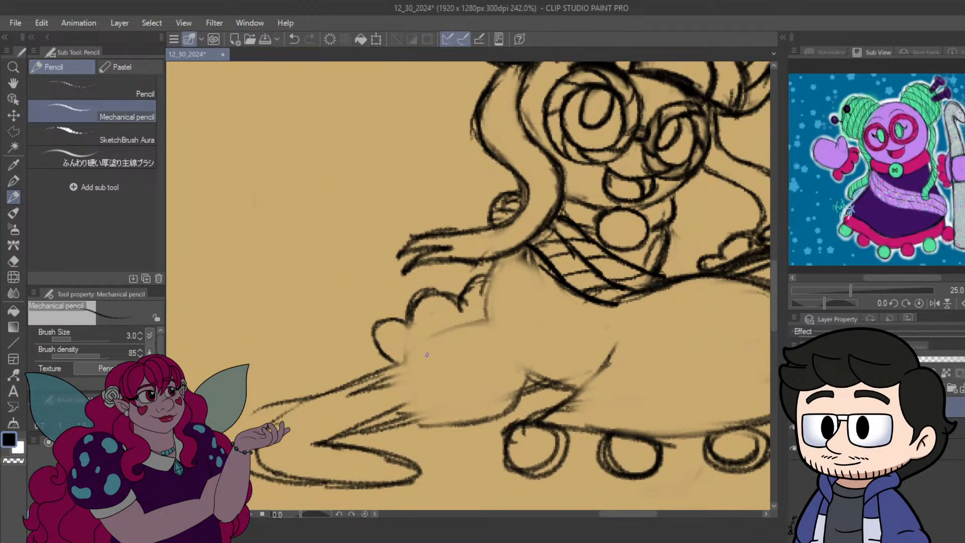
Outline the rounded shape over the hook's shaft below the sash, drawing its curved top, right end, left edge and underside.
mouse_move(397, 358)
mouse_down()
mouse_move(442, 333)
mouse_move(508, 326)
mouse_move(537, 359)
mouse_move(526, 397)
mouse_move(508, 411)
mouse_up()
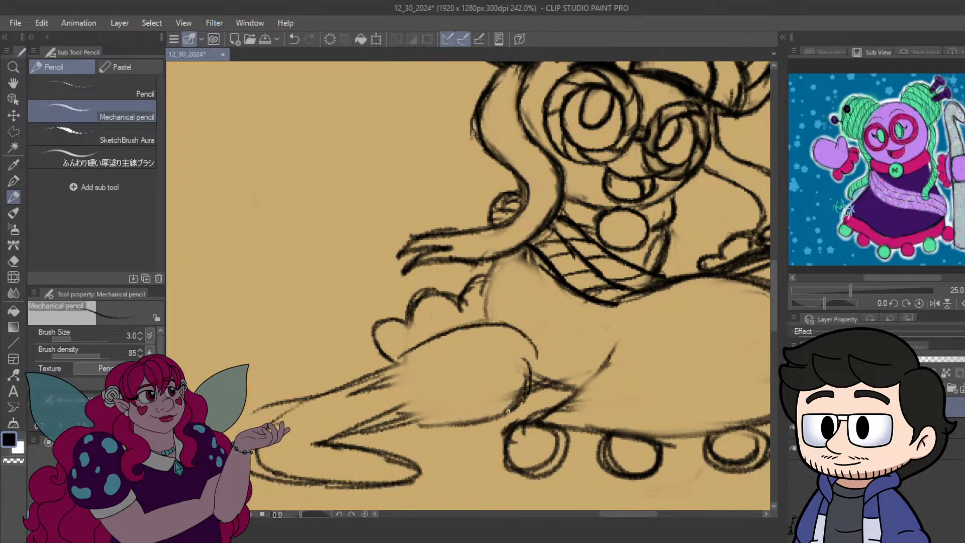
mouse_move(541, 356)
mouse_down()
mouse_move(550, 389)
mouse_move(521, 400)
mouse_up()
drag(542, 390, 530, 348)
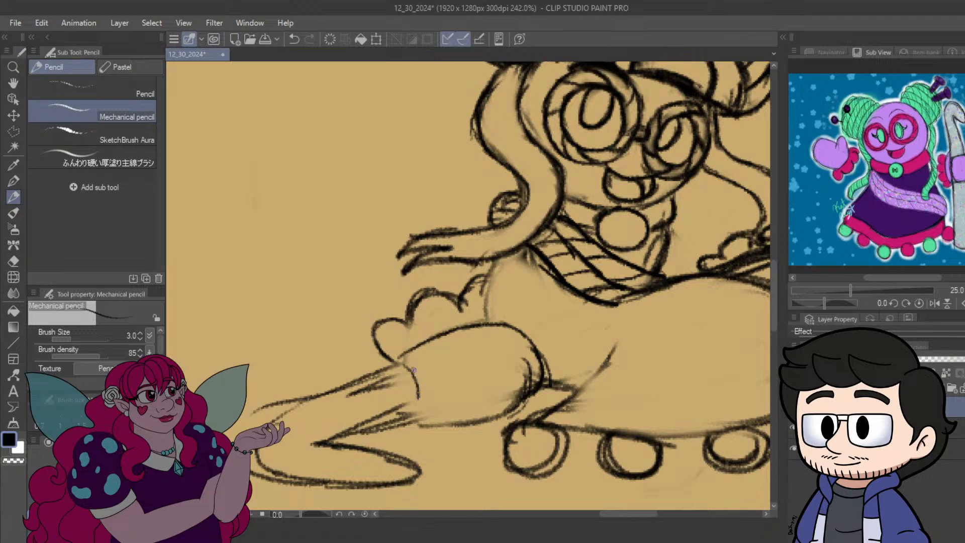
mouse_move(414, 370)
mouse_down()
mouse_move(423, 419)
mouse_move(502, 416)
mouse_up()
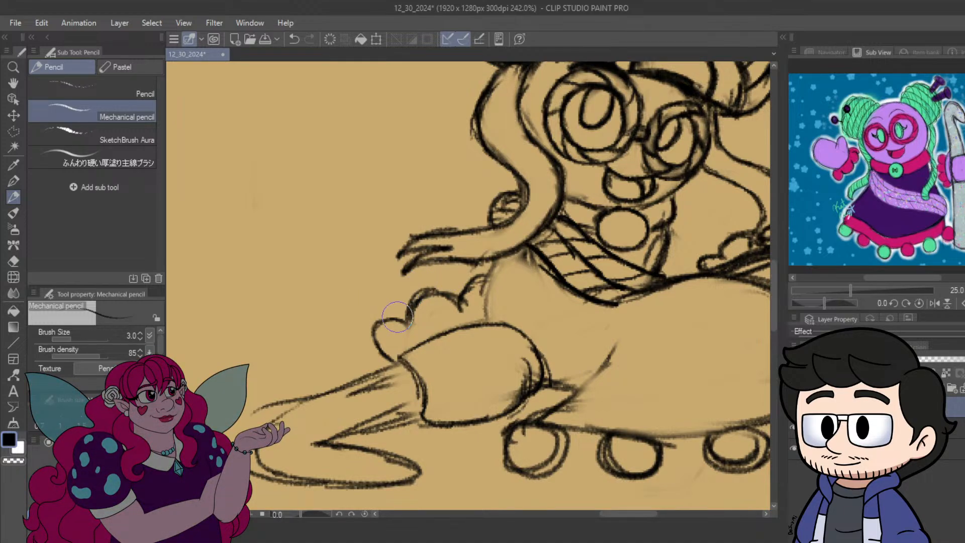
Erase the scalloped outline above the rounded shape and redraw the line running down to it from the hair strand.
mouse_move(397, 317)
mouse_down()
mouse_move(426, 316)
mouse_move(443, 309)
mouse_move(401, 308)
mouse_move(503, 285)
mouse_move(371, 337)
mouse_move(375, 351)
mouse_move(444, 293)
mouse_up()
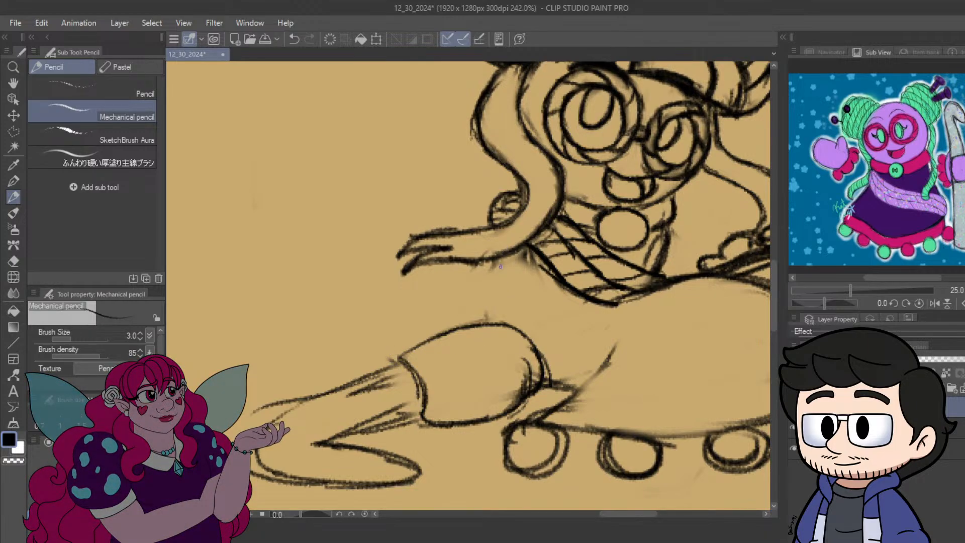
drag(500, 267, 497, 282)
mouse_move(500, 262)
mouse_down()
mouse_move(488, 319)
mouse_move(496, 281)
mouse_up()
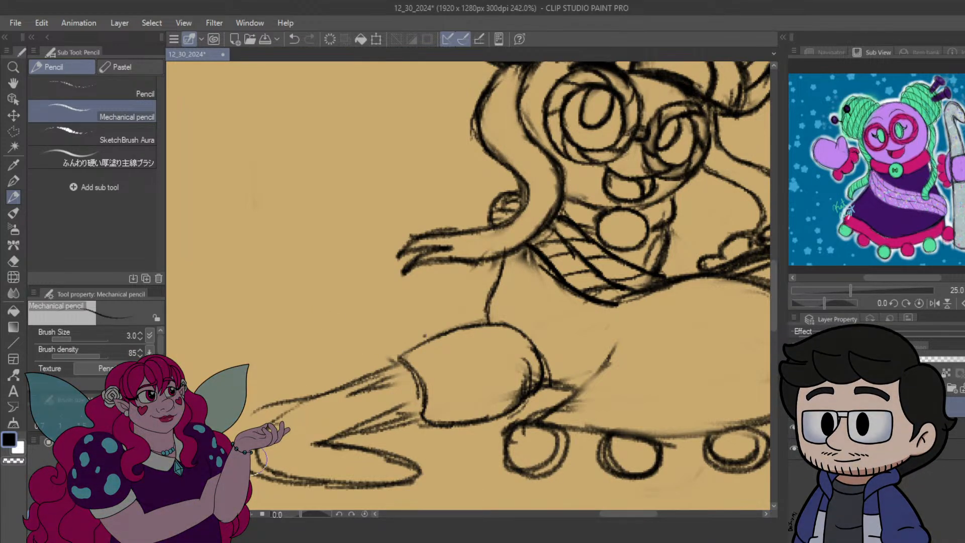
Shorten the rounded shape by erasing and redrawing its left end, trying out and erasing scalloped lumps above it.
mouse_move(397, 359)
mouse_down()
mouse_move(398, 334)
mouse_move(421, 338)
mouse_move(404, 374)
mouse_up()
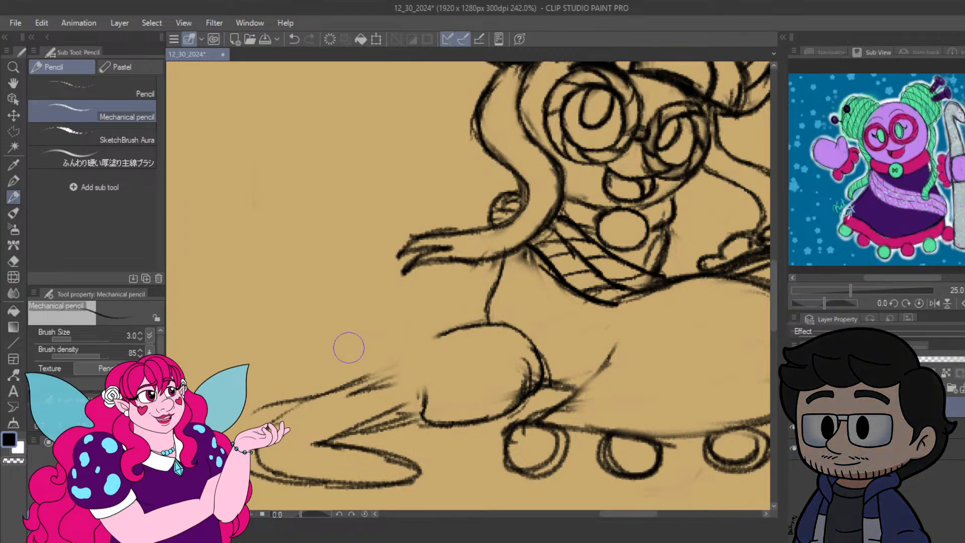
mouse_move(432, 340)
mouse_down()
mouse_move(414, 357)
mouse_move(421, 342)
mouse_move(429, 372)
mouse_move(410, 362)
mouse_move(428, 419)
mouse_up()
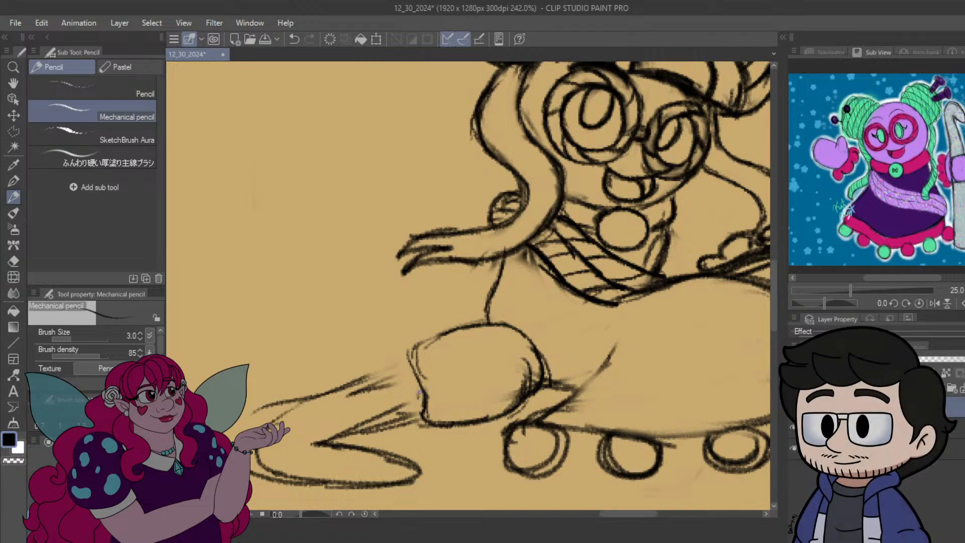
mouse_move(413, 374)
mouse_down()
mouse_move(430, 341)
mouse_move(386, 358)
mouse_move(402, 359)
mouse_move(379, 346)
mouse_move(397, 364)
mouse_move(373, 333)
mouse_move(383, 330)
mouse_move(377, 350)
mouse_move(386, 324)
mouse_move(412, 326)
mouse_move(413, 296)
mouse_move(451, 309)
mouse_up()
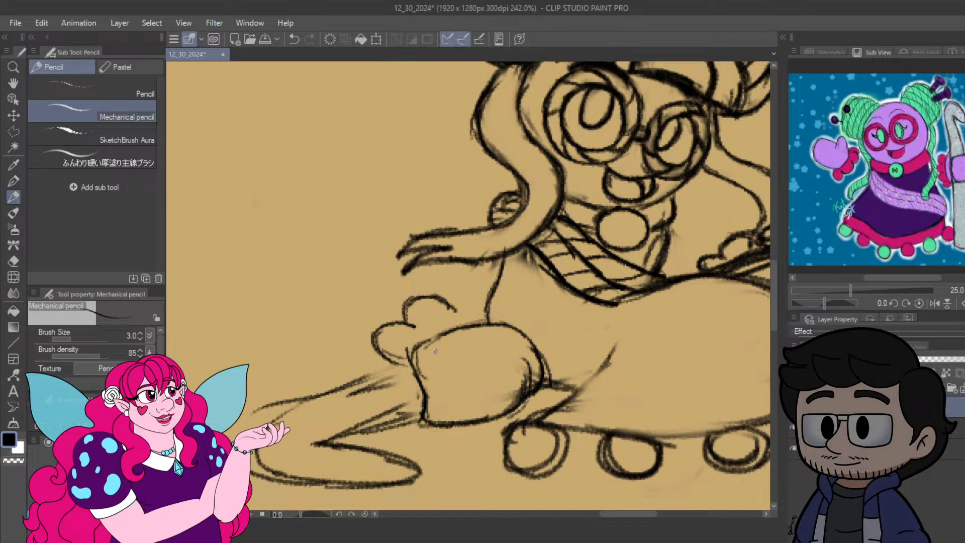
mouse_move(418, 302)
mouse_down()
mouse_move(440, 310)
mouse_move(432, 298)
mouse_move(402, 347)
mouse_up()
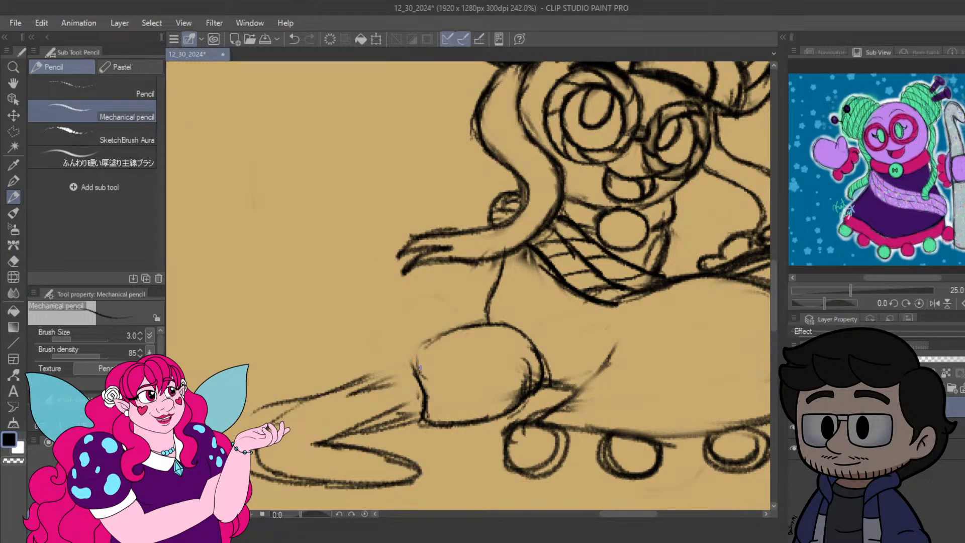
mouse_move(420, 368)
mouse_down()
mouse_move(425, 340)
mouse_move(414, 361)
mouse_move(459, 337)
mouse_move(414, 348)
mouse_move(469, 326)
mouse_up()
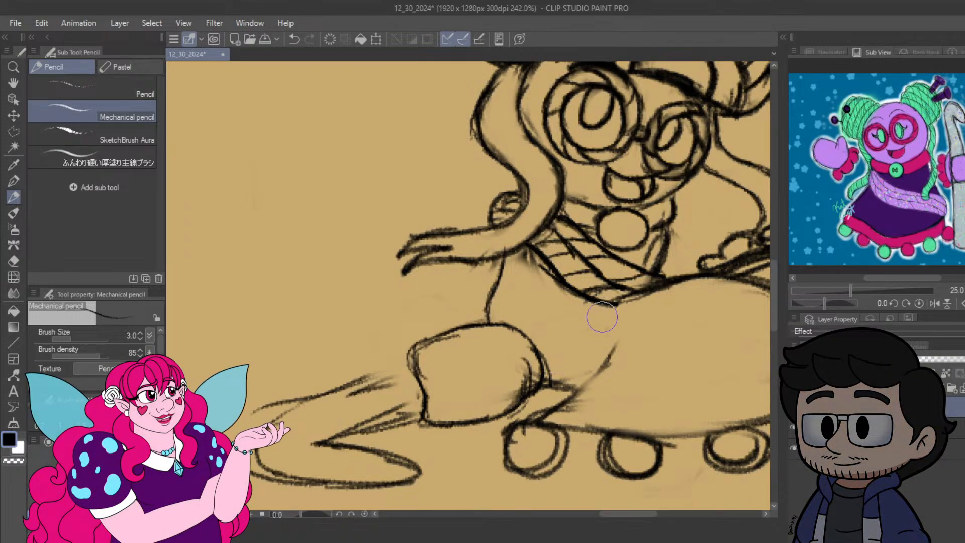
Erase the rounded shape's right end and redraw it with an inner curved edge and an outer curve joining the top.
mouse_move(516, 370)
mouse_down()
mouse_move(535, 355)
mouse_move(538, 374)
mouse_move(506, 323)
mouse_move(530, 345)
mouse_up()
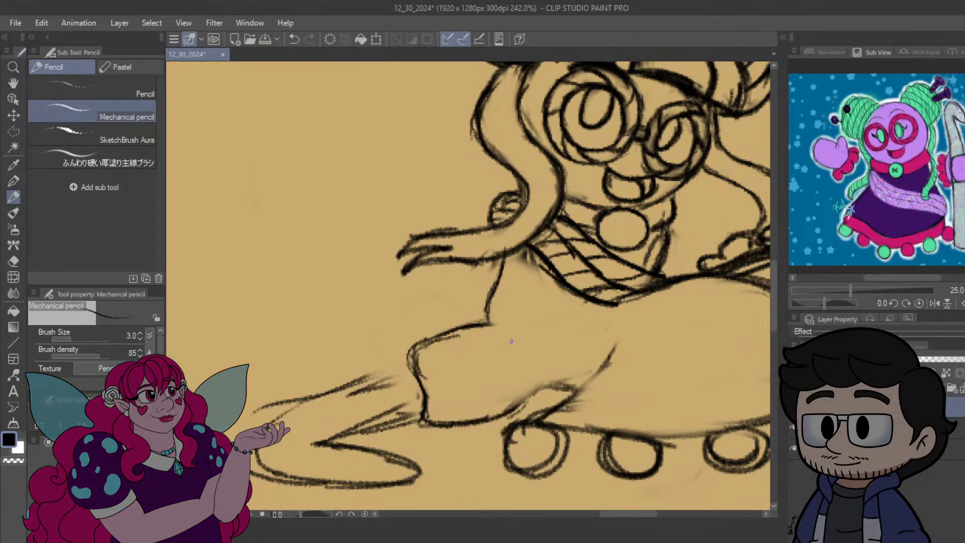
mouse_move(507, 340)
mouse_down()
mouse_move(525, 369)
mouse_move(523, 404)
mouse_move(526, 374)
mouse_move(507, 350)
mouse_move(528, 340)
mouse_up()
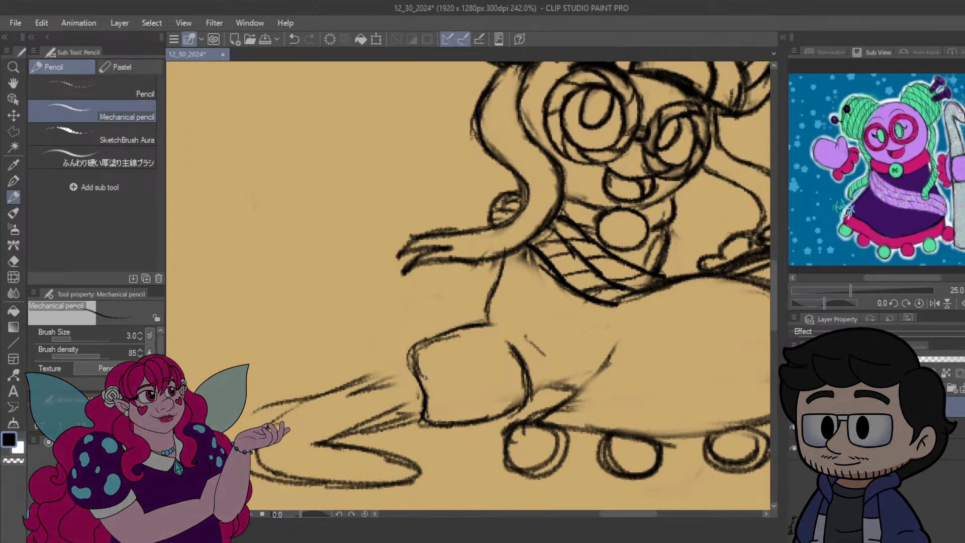
mouse_move(420, 346)
mouse_down()
mouse_move(485, 325)
mouse_move(530, 337)
mouse_up()
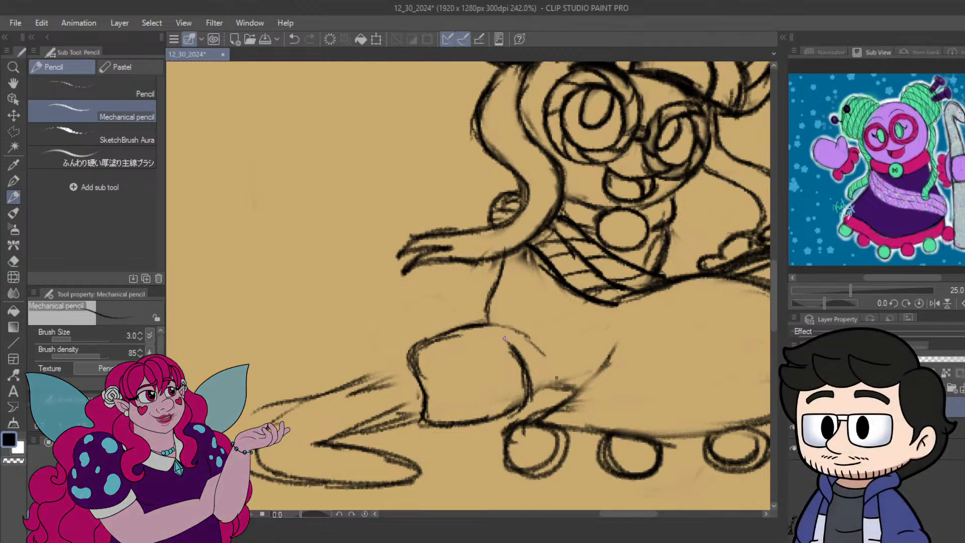
mouse_move(516, 331)
mouse_down()
mouse_move(539, 357)
mouse_move(524, 337)
mouse_move(539, 373)
mouse_move(539, 362)
mouse_move(532, 373)
mouse_move(531, 353)
mouse_move(529, 379)
mouse_move(534, 348)
mouse_move(534, 373)
mouse_move(525, 338)
mouse_move(535, 351)
mouse_move(509, 328)
mouse_move(479, 322)
mouse_up()
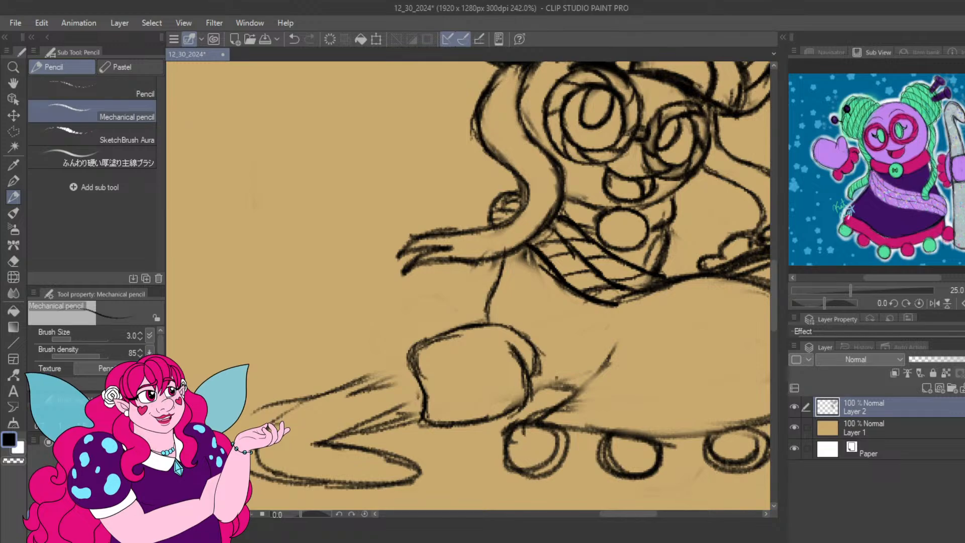
key(ctrl+s)
key(e)
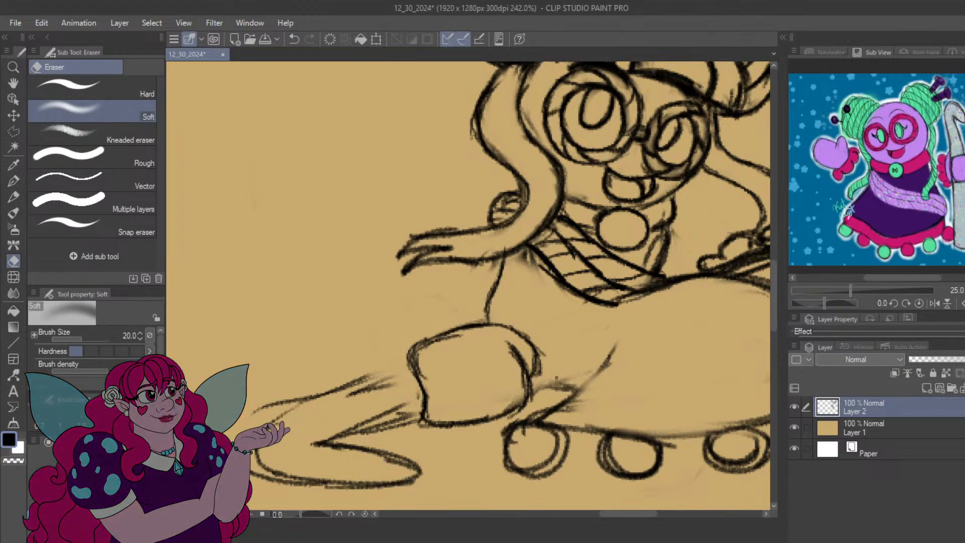
click(14, 196)
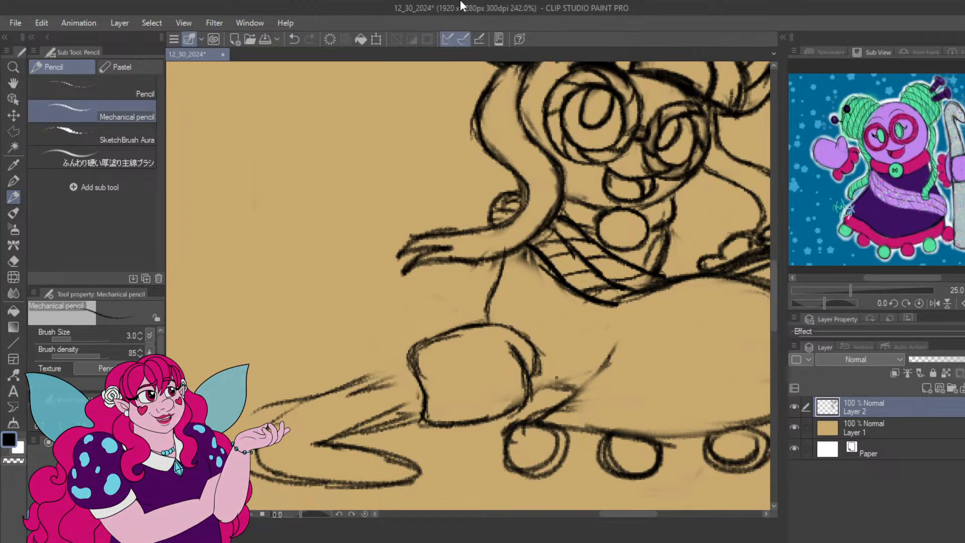
mouse_move(449, 195)
mouse_down()
mouse_move(394, 259)
mouse_move(222, 293)
mouse_move(603, 182)
mouse_up()
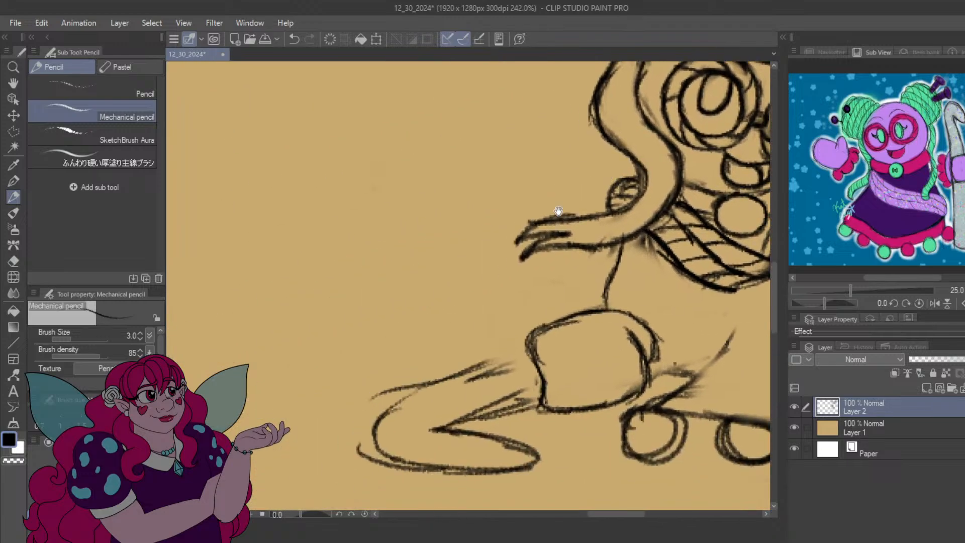
Sketch a fuller contour along the crochet hook's upper edge and rounded head, and erase the stray lines outside it.
drag(347, 368, 440, 285)
drag(619, 292, 523, 311)
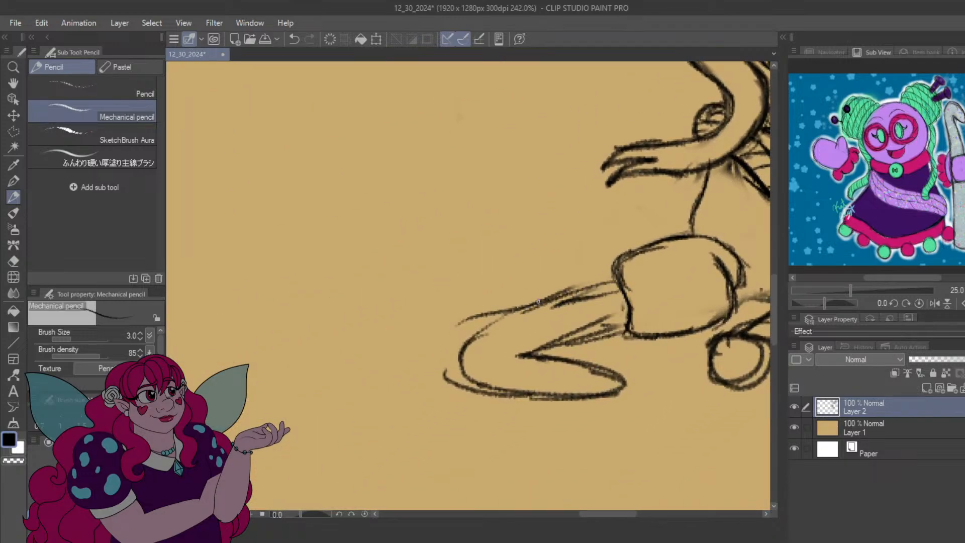
drag(575, 293, 485, 325)
drag(534, 307, 446, 351)
mouse_move(508, 316)
mouse_down()
mouse_move(462, 346)
mouse_move(474, 344)
mouse_move(460, 375)
mouse_move(456, 367)
mouse_move(459, 359)
mouse_move(493, 393)
mouse_move(485, 392)
mouse_move(533, 386)
mouse_move(569, 401)
mouse_up()
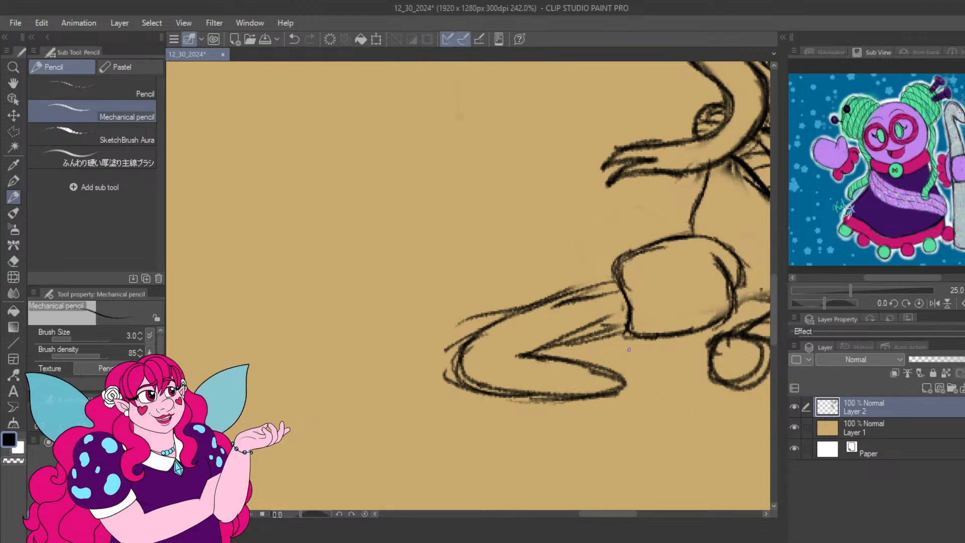
drag(580, 322, 442, 306)
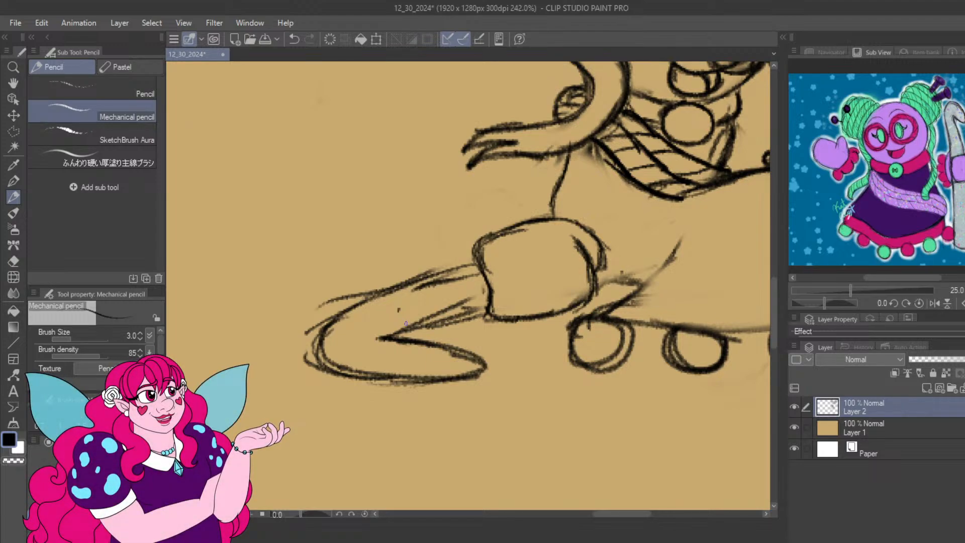
mouse_move(353, 302)
mouse_down()
mouse_move(316, 312)
mouse_move(334, 297)
mouse_move(302, 338)
mouse_move(333, 298)
mouse_up()
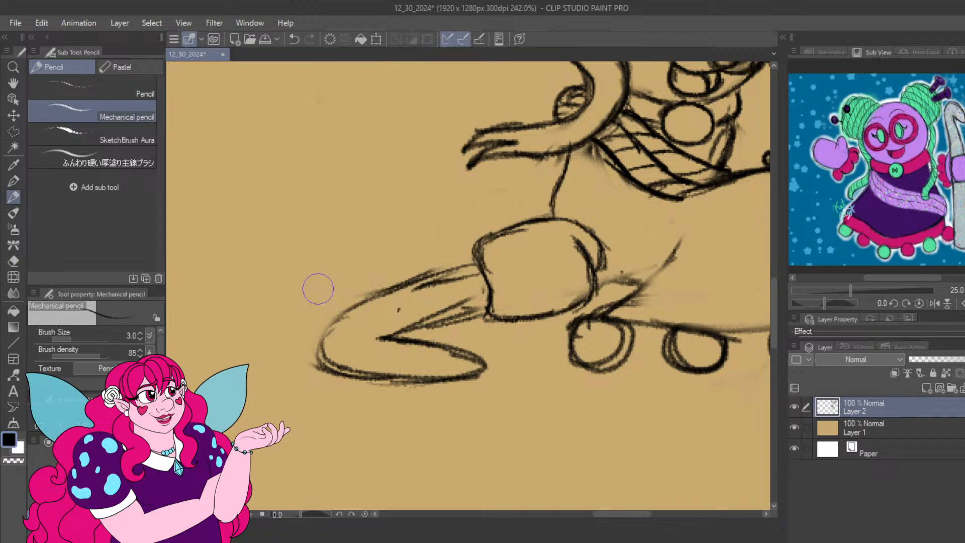
Darken the crochet hook's upper edge from its head to the rounded shape, and firm up the shaft's lower line.
scroll(318, 288, down, 5)
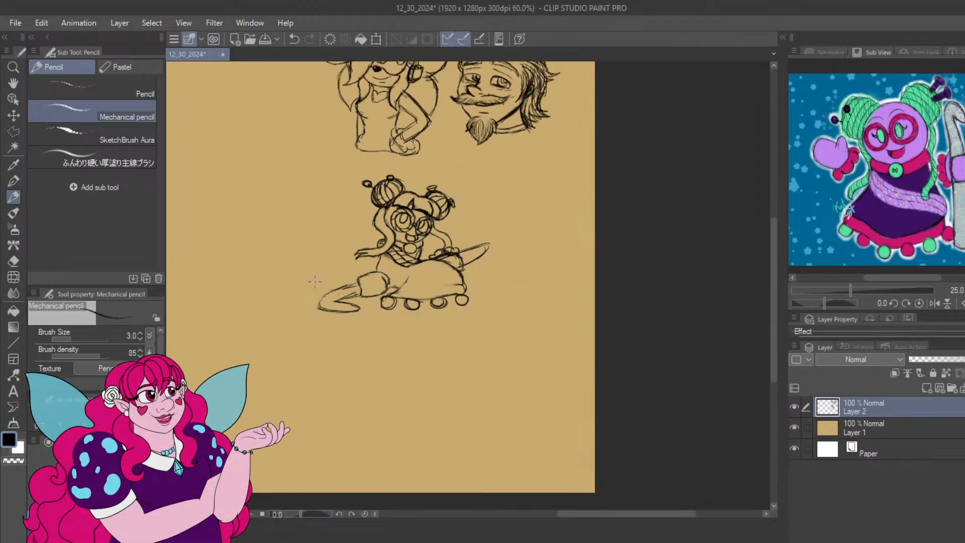
scroll(317, 288, up, 4)
scroll(316, 309, up, 2)
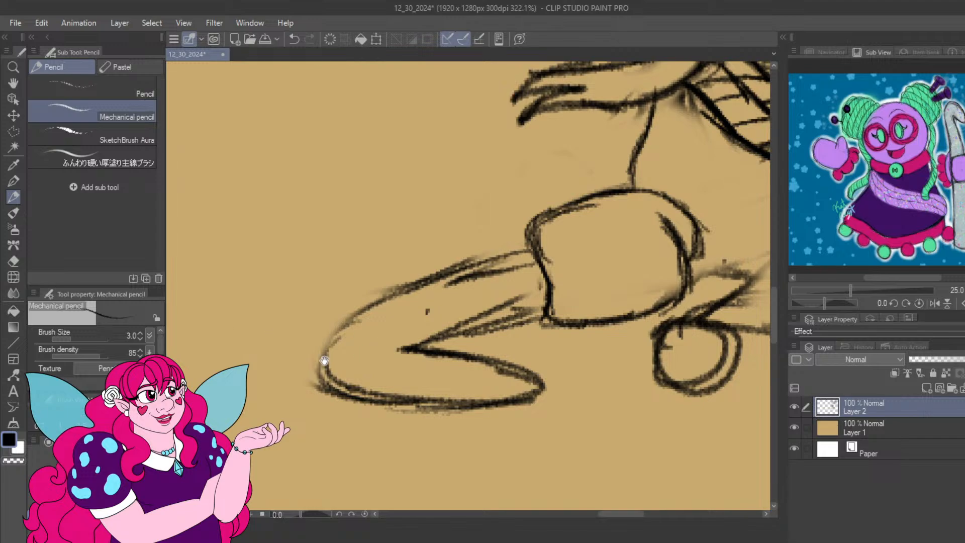
mouse_move(323, 362)
mouse_down()
mouse_move(358, 307)
mouse_move(553, 232)
mouse_up()
drag(467, 259, 572, 224)
drag(510, 241, 573, 221)
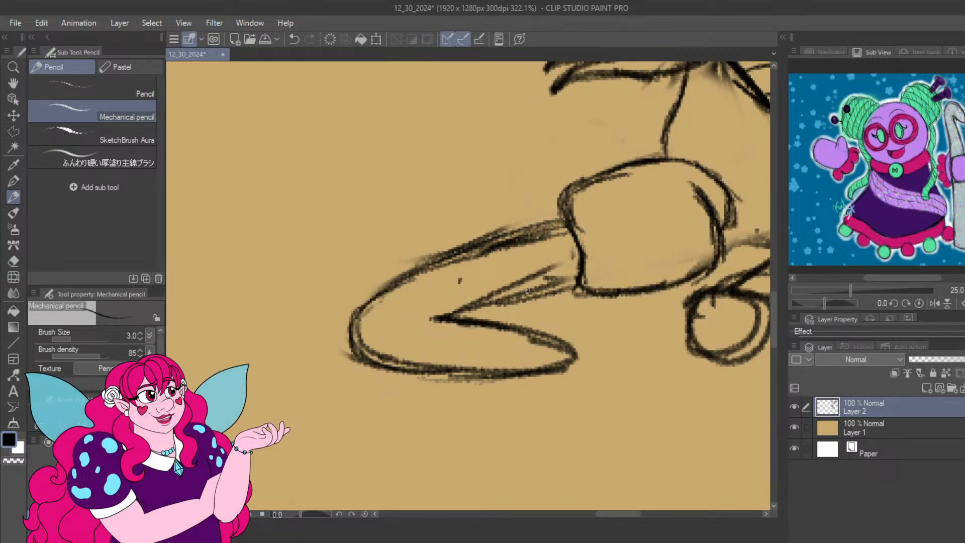
mouse_move(527, 293)
mouse_down()
mouse_move(566, 280)
mouse_move(451, 318)
mouse_up()
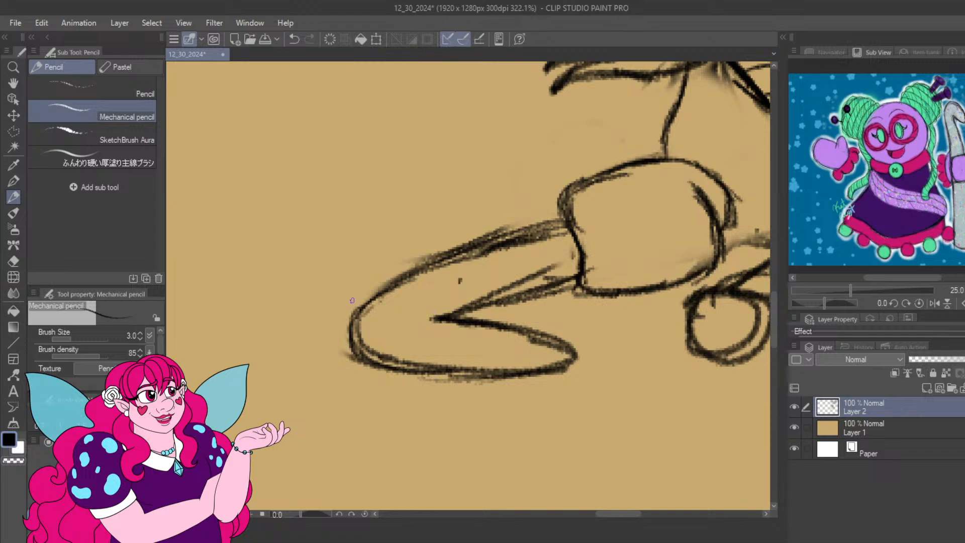
Paint over the hook's pointed barb and underside with the canvas background colour, and enlarge the reference image's hook head.
alt+click(451, 334)
mouse_move(476, 271)
mouse_down()
mouse_move(499, 281)
mouse_move(494, 264)
mouse_move(541, 250)
mouse_move(368, 370)
mouse_move(411, 361)
mouse_move(564, 367)
mouse_move(506, 357)
mouse_move(423, 312)
mouse_up()
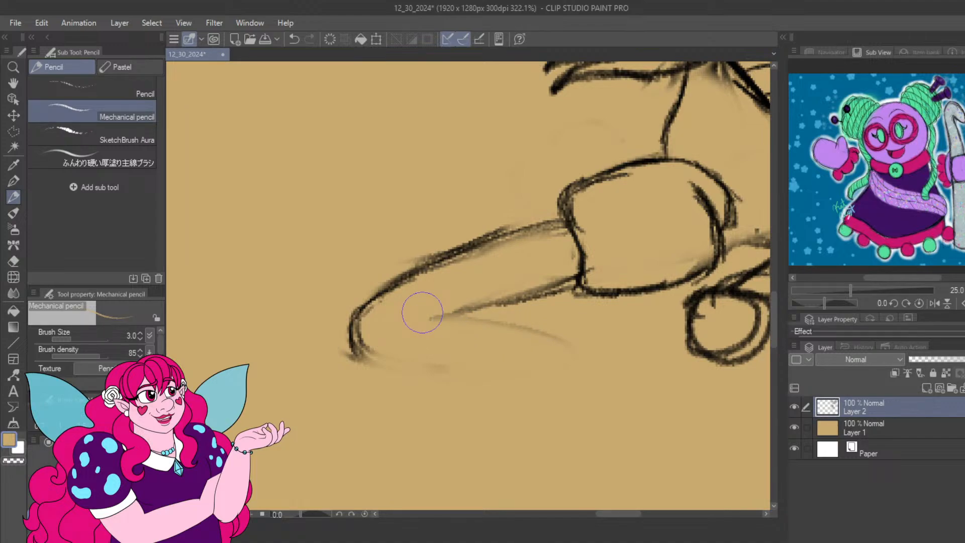
scroll(422, 312, down, 5)
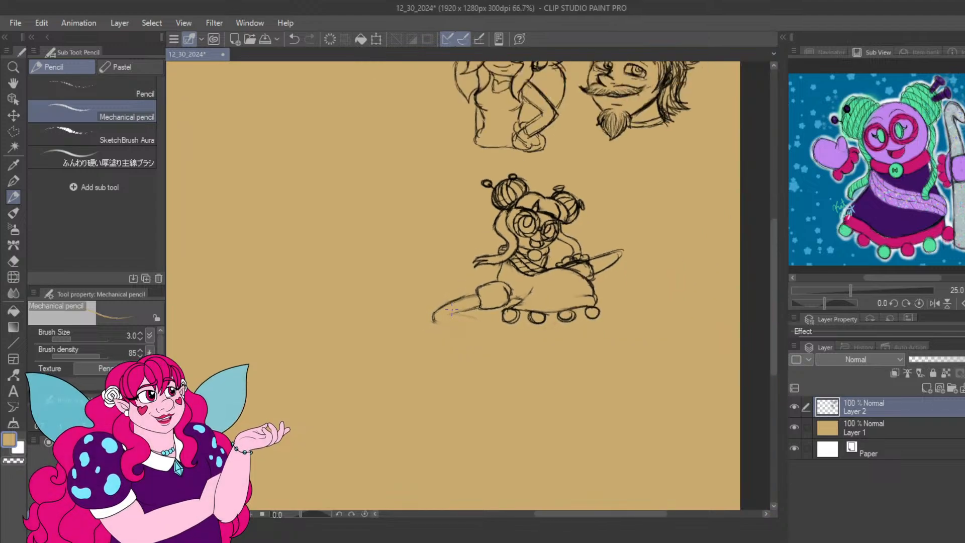
scroll(452, 322, up, 3)
scroll(469, 331, up, 3)
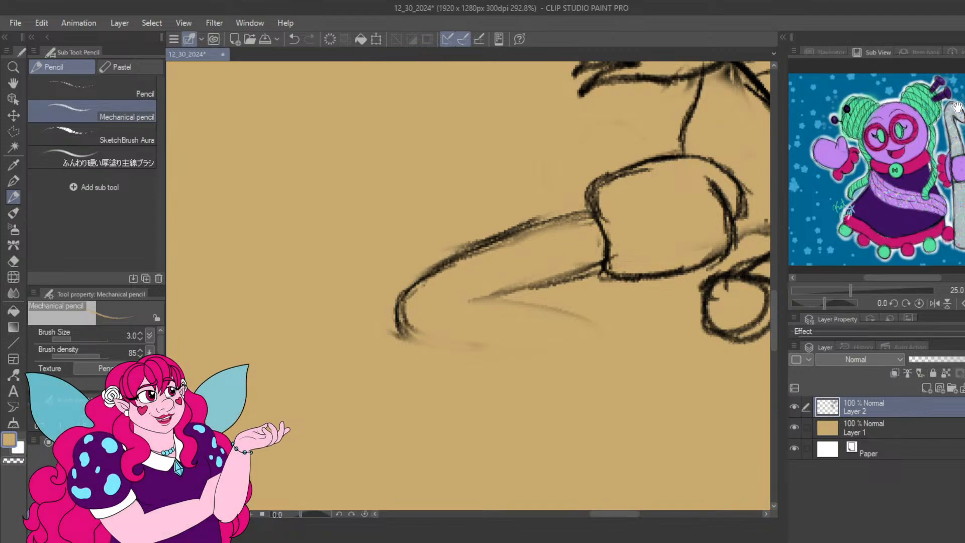
scroll(957, 107, up, 4)
drag(870, 122, 895, 138)
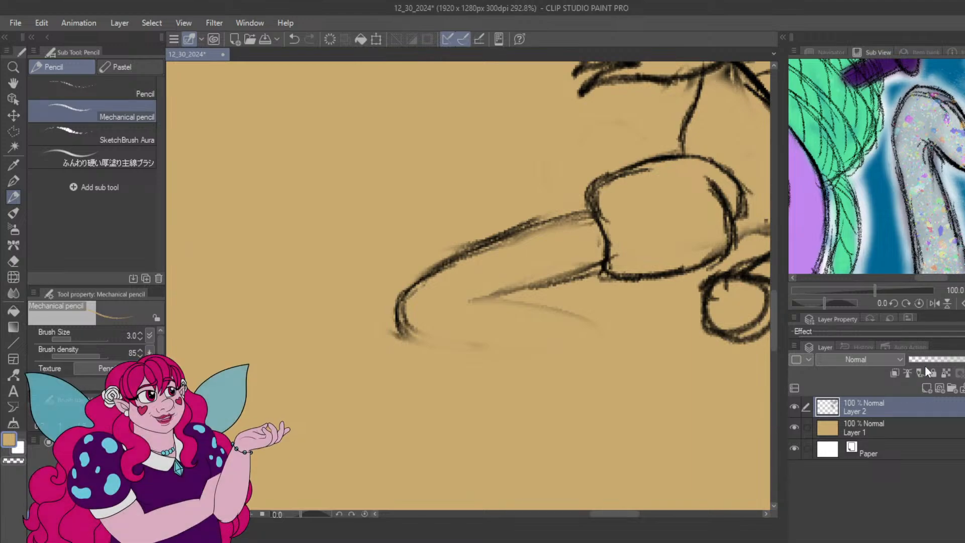
drag(412, 331, 396, 332)
Redraw the hook's curved underside, shorter pointed barb and inner notch in black, joining the notch to the shaft's lower line.
click(68, 523)
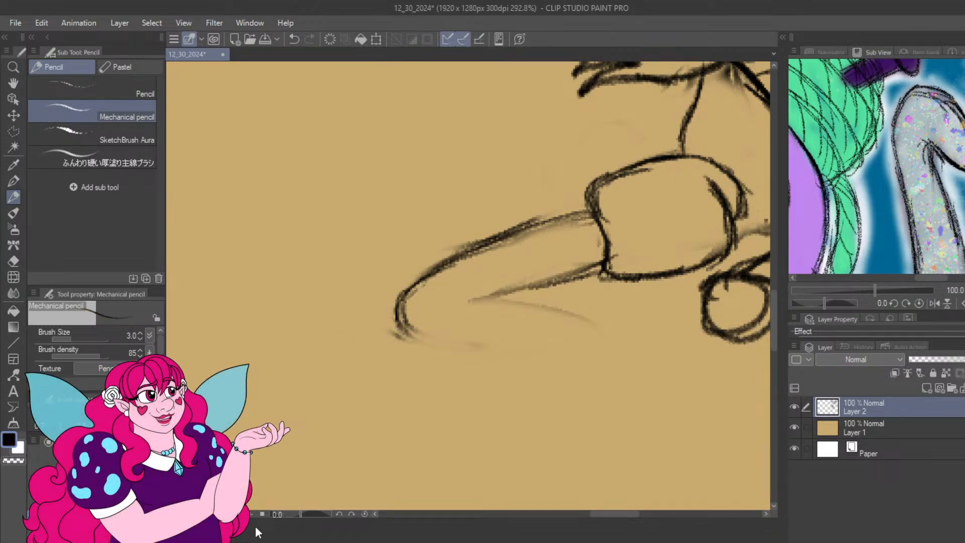
mouse_move(401, 318)
mouse_down()
mouse_move(420, 347)
mouse_move(471, 359)
mouse_move(555, 344)
mouse_up()
drag(488, 359, 560, 340)
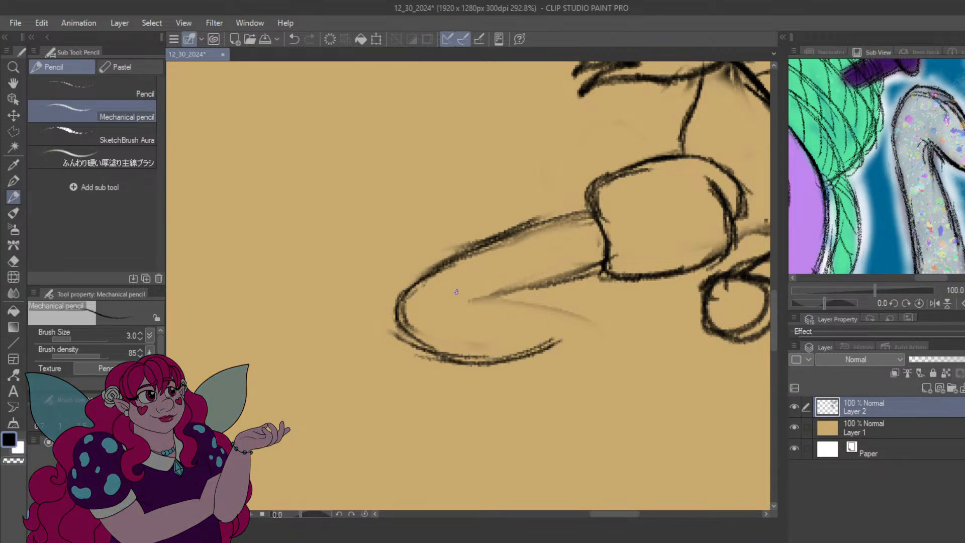
mouse_move(472, 289)
mouse_down()
mouse_move(517, 314)
mouse_move(483, 304)
mouse_move(550, 316)
mouse_move(539, 314)
mouse_move(569, 344)
mouse_move(572, 327)
mouse_move(521, 351)
mouse_move(554, 342)
mouse_move(537, 294)
mouse_move(470, 305)
mouse_move(593, 270)
mouse_up()
drag(534, 287, 592, 264)
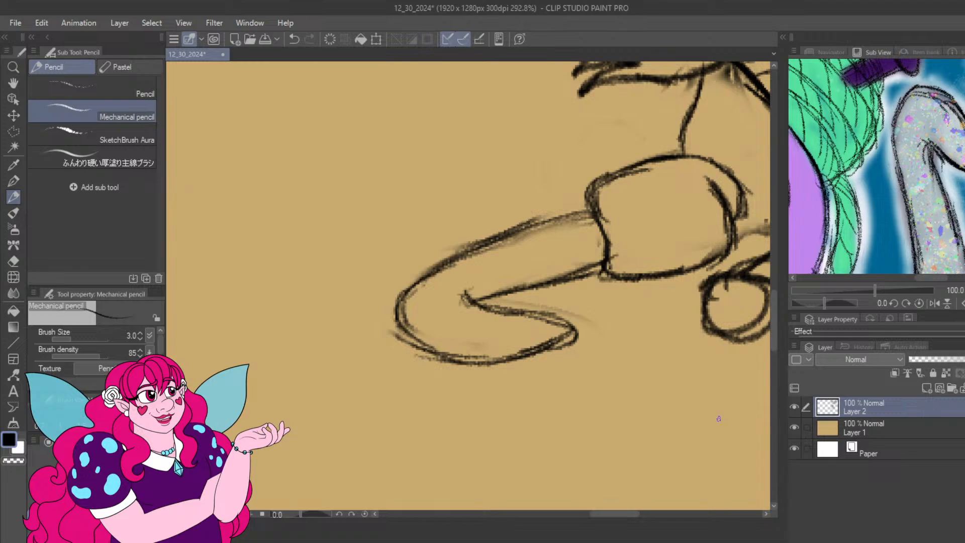
Widen the hook's head with an outer contour, and thicken the shaft's upper and lower lines up to the rounded shape.
mouse_move(442, 359)
mouse_down()
mouse_move(385, 325)
mouse_move(410, 338)
mouse_up()
drag(392, 294, 475, 242)
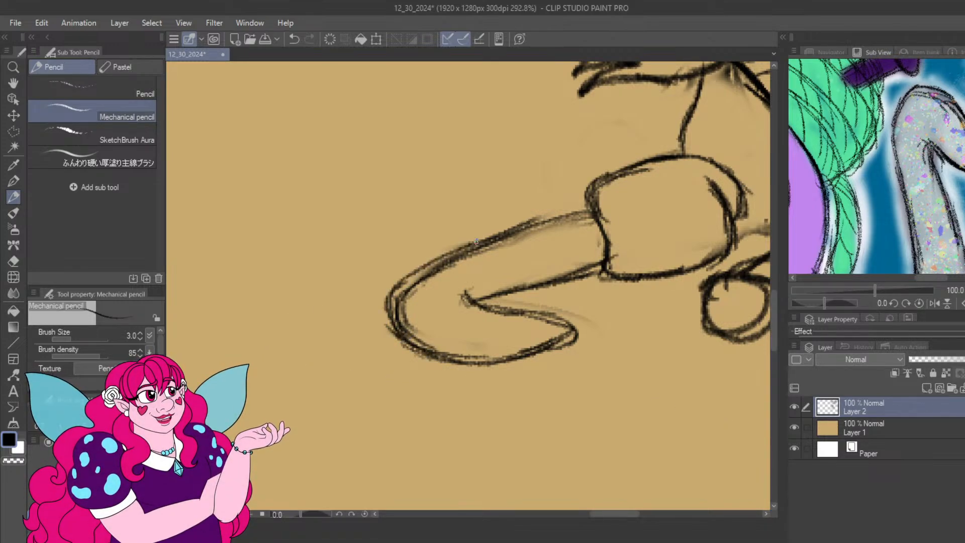
drag(405, 278, 477, 244)
mouse_move(389, 301)
mouse_down()
mouse_move(518, 234)
mouse_move(585, 215)
mouse_up()
drag(490, 237, 590, 213)
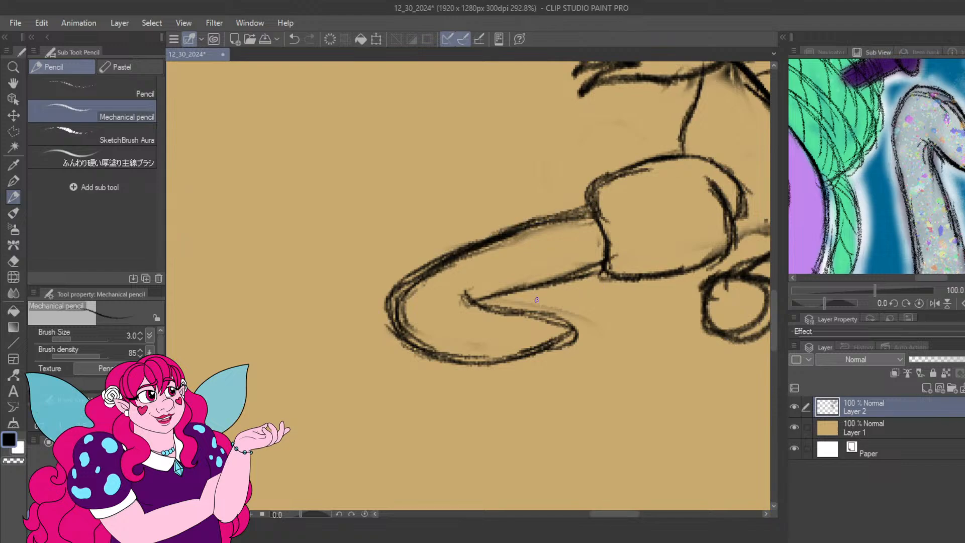
drag(492, 300, 607, 269)
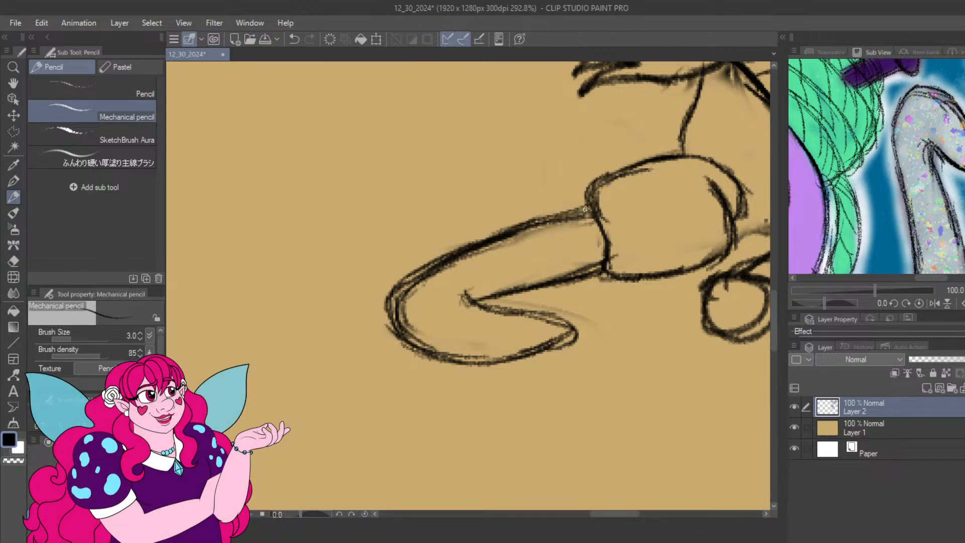
Draw a pointed skirt fold extending from the rounded shape's inner side, and fade its heavy upper line by erasing.
drag(693, 231, 489, 268)
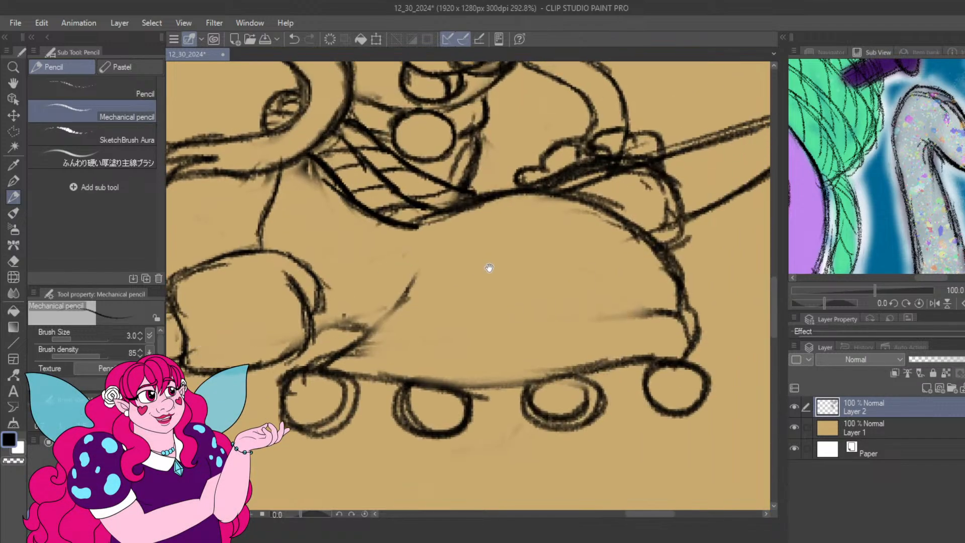
mouse_move(381, 298)
mouse_down()
mouse_move(529, 288)
mouse_move(520, 285)
mouse_up()
drag(459, 308, 559, 273)
drag(496, 298, 528, 276)
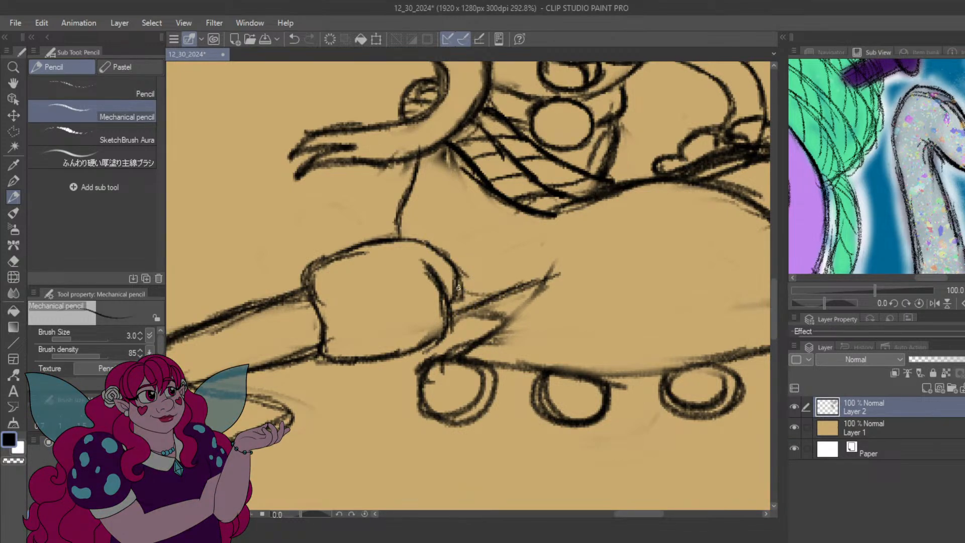
mouse_move(458, 288)
mouse_down()
mouse_move(531, 272)
mouse_move(501, 284)
mouse_move(541, 280)
mouse_move(459, 284)
mouse_move(545, 278)
mouse_move(551, 263)
mouse_move(519, 308)
mouse_move(548, 275)
mouse_up()
mouse_move(544, 282)
mouse_down()
mouse_move(454, 349)
mouse_move(534, 288)
mouse_up()
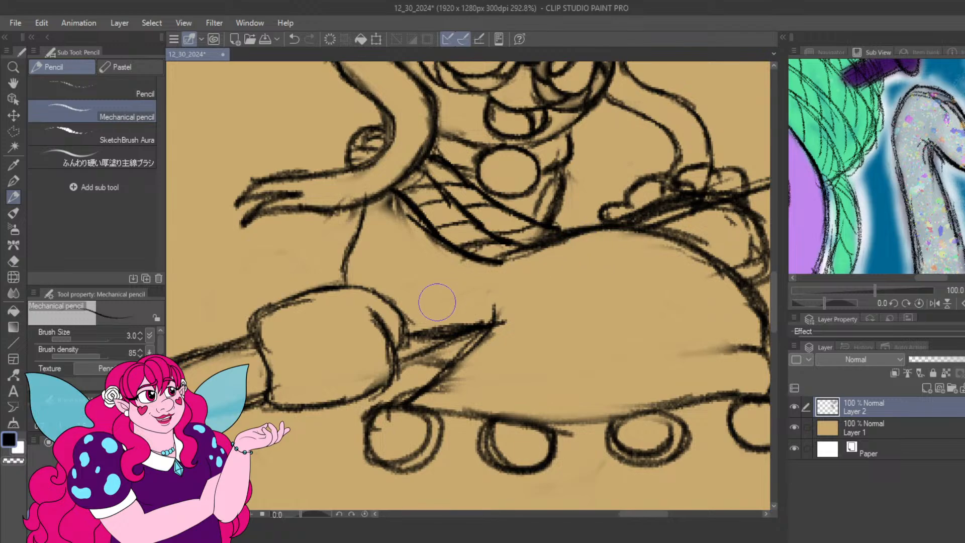
drag(430, 326, 502, 305)
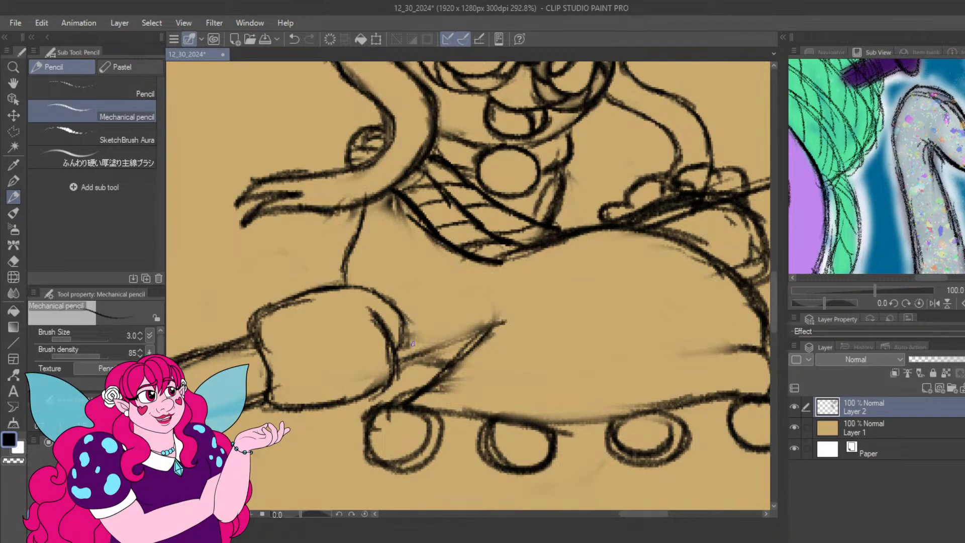
Redraw the fold's upper edge as a sagging curve from the rounded shape to the tip, and darken the fold's diagonal edge.
mouse_move(410, 330)
mouse_down()
mouse_move(446, 335)
mouse_move(414, 333)
mouse_move(475, 326)
mouse_up()
mouse_move(421, 334)
mouse_down()
mouse_move(475, 325)
mouse_move(445, 334)
mouse_move(507, 315)
mouse_up()
drag(452, 331, 510, 314)
mouse_move(428, 334)
mouse_down()
mouse_move(456, 328)
mouse_move(457, 367)
mouse_up()
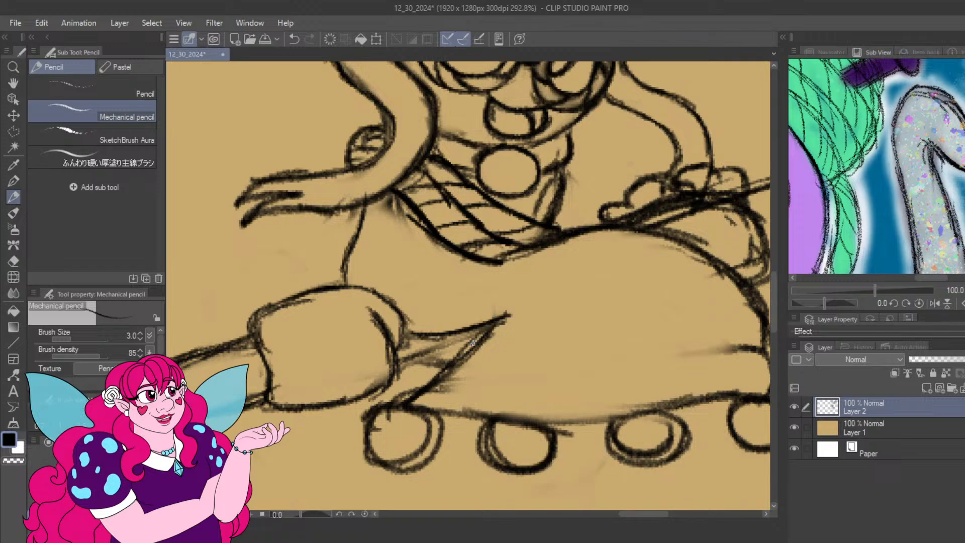
drag(488, 326, 445, 377)
Draw the hem band's upper line across the skirt above the pom-poms, from the pointed fold to the far edge.
drag(650, 371, 459, 332)
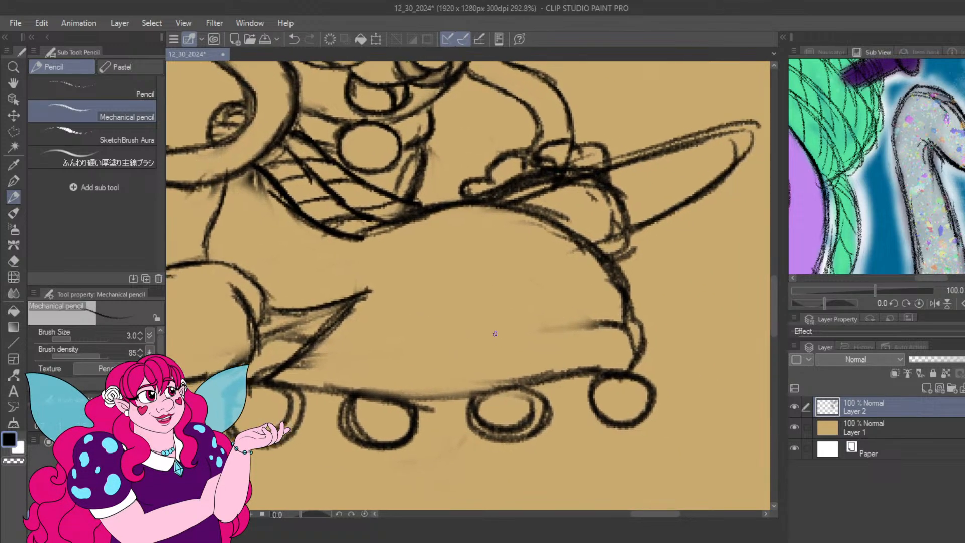
drag(283, 359, 427, 343)
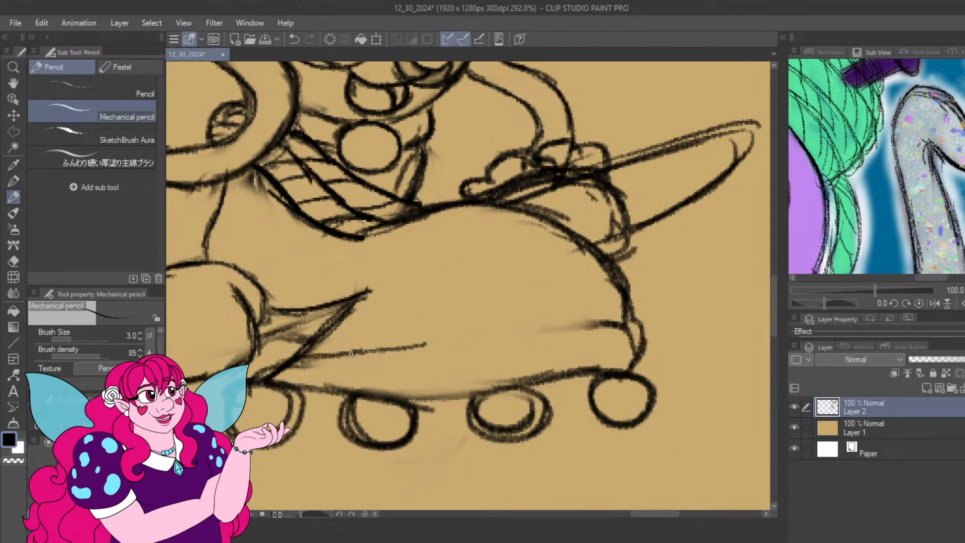
drag(351, 354, 511, 330)
drag(422, 349, 611, 324)
mouse_move(553, 333)
mouse_down()
mouse_move(631, 335)
mouse_move(634, 377)
mouse_up()
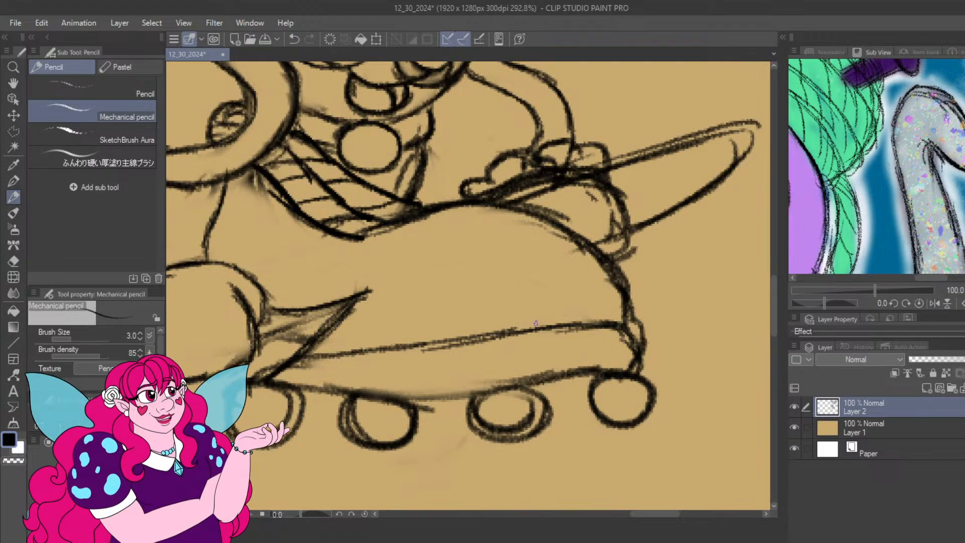
Erase the skirt's outer edge beneath the hook hand and parts of the hem line, and redraw the edge as a fuller curve.
drag(430, 318, 490, 334)
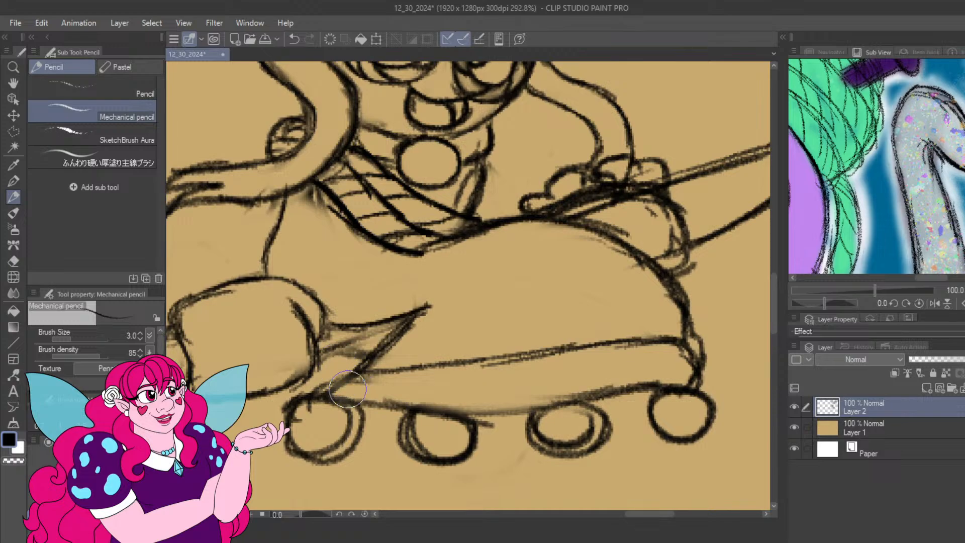
mouse_move(348, 389)
mouse_down()
mouse_move(499, 351)
mouse_move(696, 350)
mouse_move(696, 317)
mouse_move(632, 286)
mouse_move(680, 319)
mouse_move(601, 237)
mouse_move(557, 210)
mouse_up()
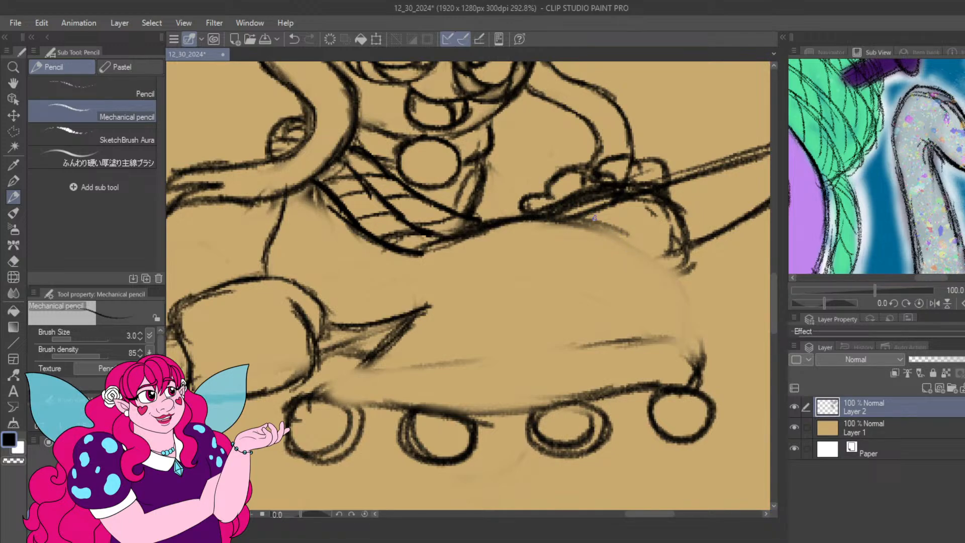
mouse_move(595, 218)
mouse_down()
mouse_move(658, 252)
mouse_move(693, 292)
mouse_move(671, 264)
mouse_move(707, 339)
mouse_up()
mouse_move(691, 293)
mouse_down()
mouse_move(707, 345)
mouse_move(699, 319)
mouse_move(699, 349)
mouse_up()
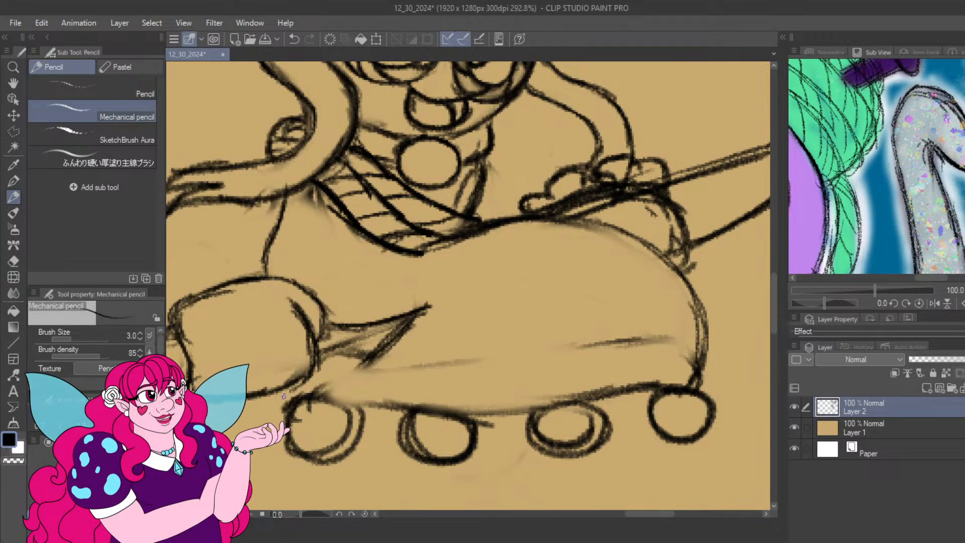
Redraw the hem band's upper line from the first pom-pom across the skirt, curving it down to the last pom-pom.
mouse_move(308, 396)
mouse_down()
mouse_move(347, 370)
mouse_move(334, 375)
mouse_move(437, 353)
mouse_up()
drag(370, 373, 487, 346)
drag(421, 358, 552, 342)
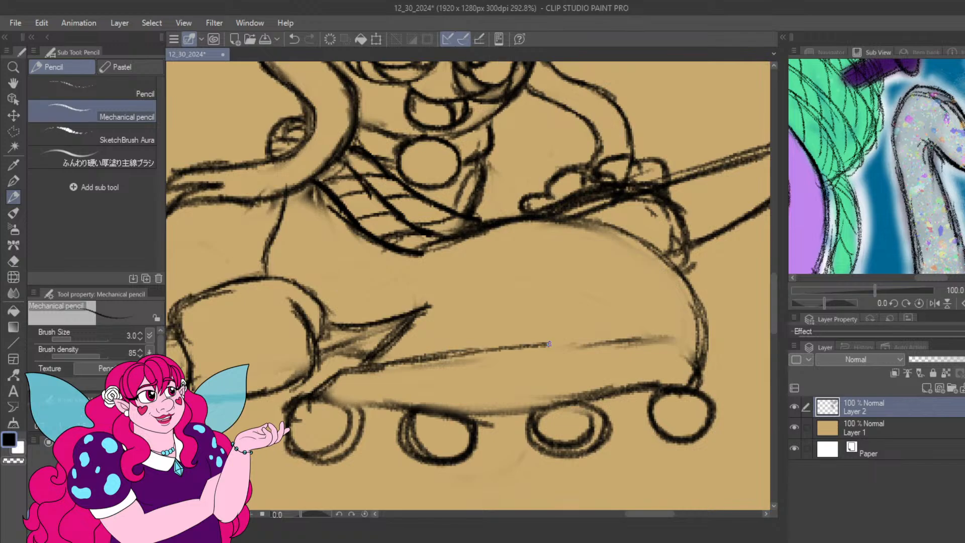
drag(456, 354, 631, 329)
mouse_move(563, 342)
mouse_down()
mouse_move(675, 336)
mouse_move(705, 360)
mouse_move(699, 388)
mouse_move(703, 351)
mouse_up()
mouse_move(619, 334)
mouse_down()
mouse_move(703, 345)
mouse_move(696, 381)
mouse_up()
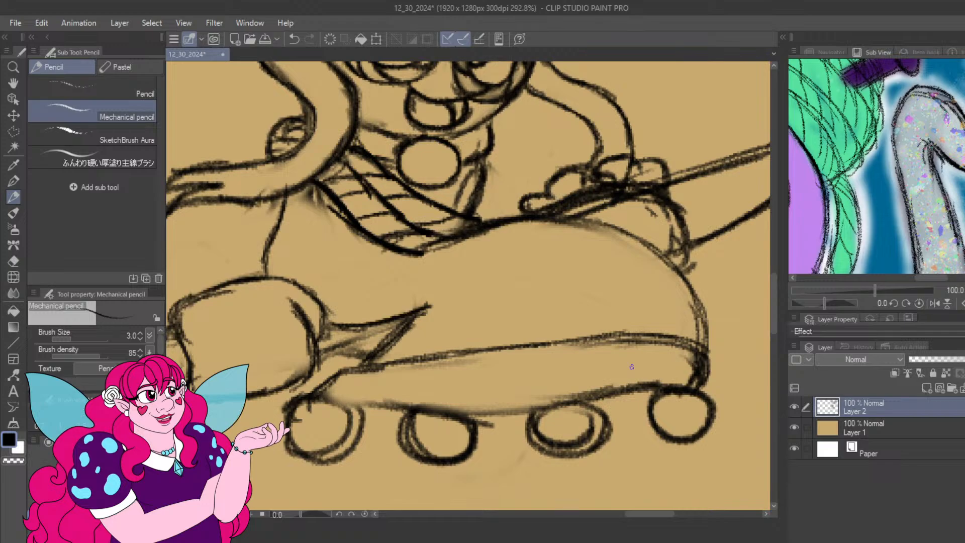
Undo the last hem strokes and erase the hem band's upper line back to a faint guide.
key(ctrl+z)
key(ctrl+z)
key(ctrl+z)
key(ctrl+z)
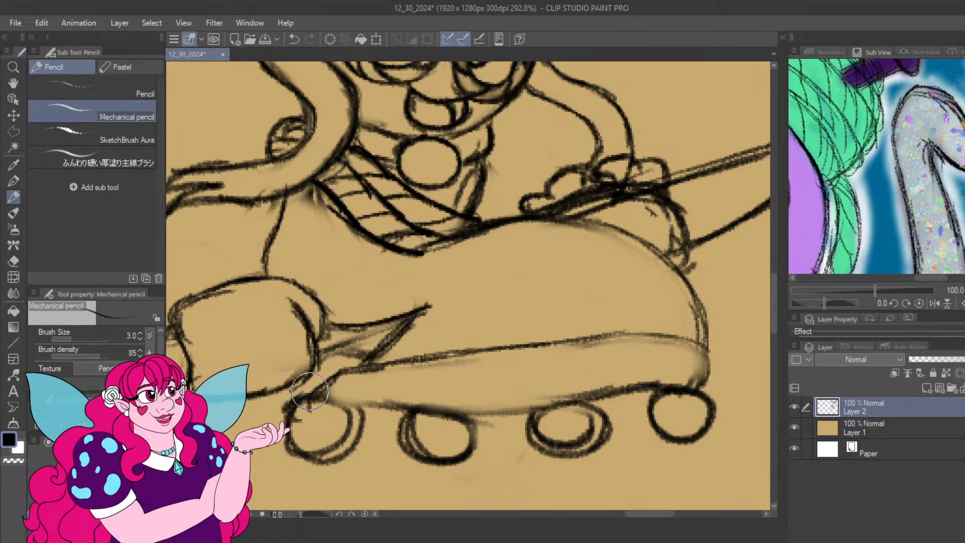
mouse_move(434, 369)
mouse_down()
mouse_move(525, 363)
mouse_move(491, 359)
mouse_move(649, 333)
mouse_up()
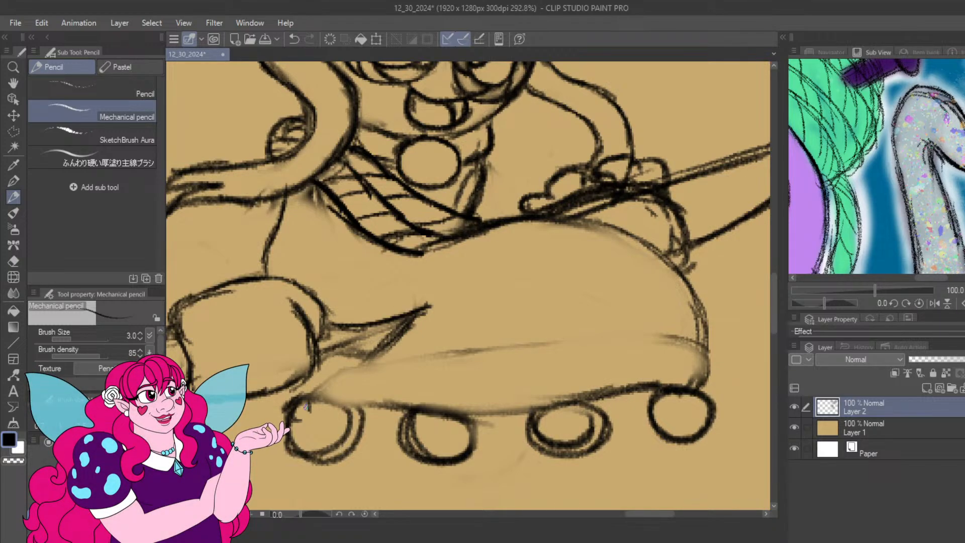
Draw the hem band's upper line from the first pom-pom to mid-skirt, and check the skirt hem in the reference picture.
mouse_move(310, 397)
mouse_down()
mouse_move(358, 362)
mouse_move(351, 368)
mouse_move(477, 343)
mouse_up()
drag(399, 360, 525, 340)
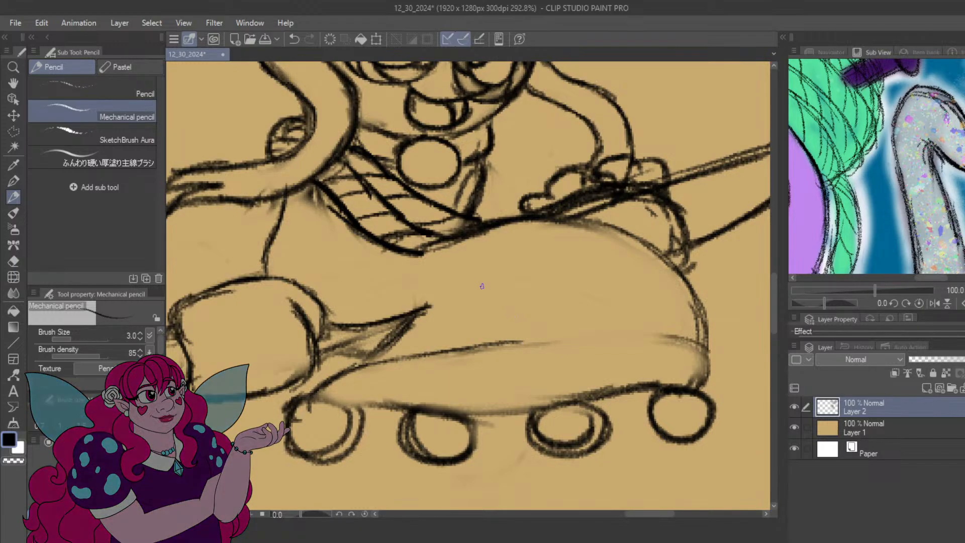
scroll(895, 203, down, 7)
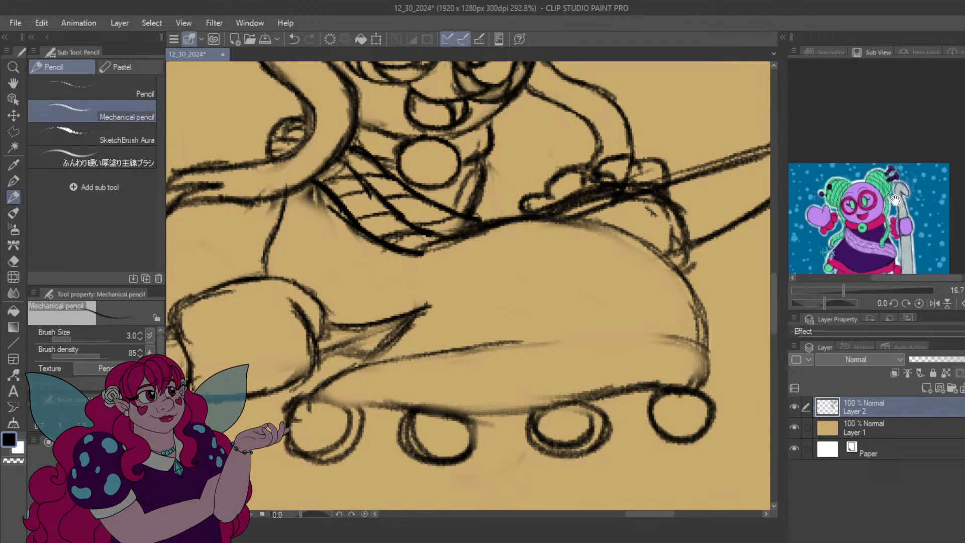
scroll(909, 206, up, 3)
scroll(908, 206, up, 3)
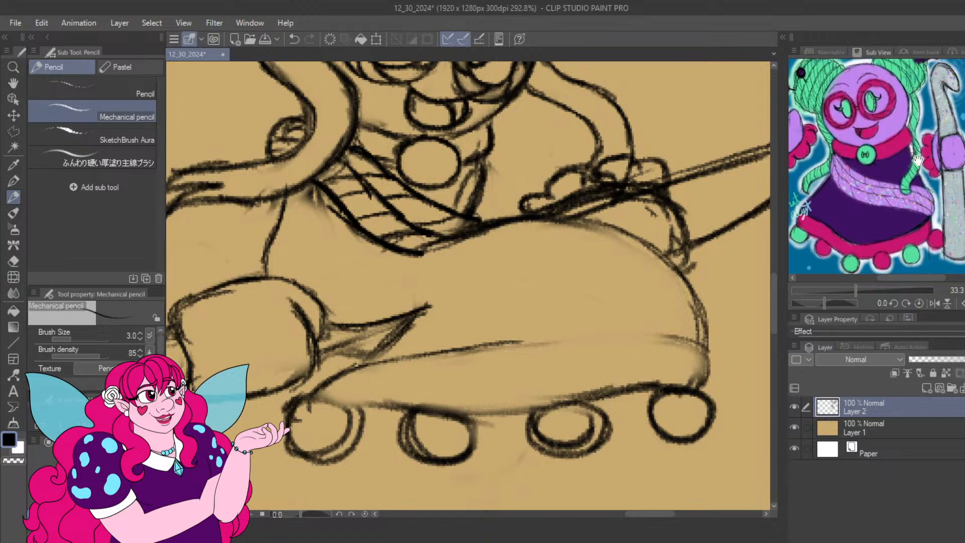
drag(868, 224, 913, 181)
scroll(913, 181, down, 3)
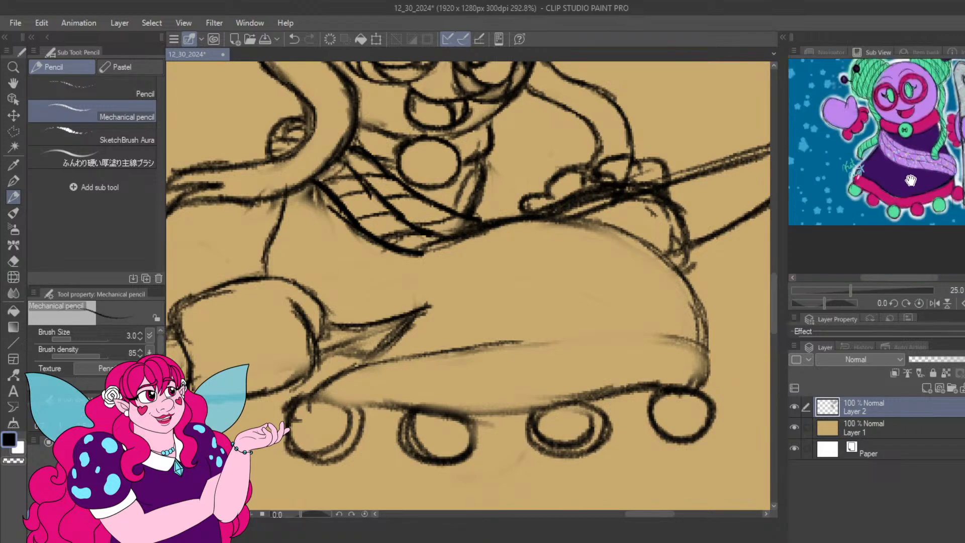
scroll(904, 180, up, 1)
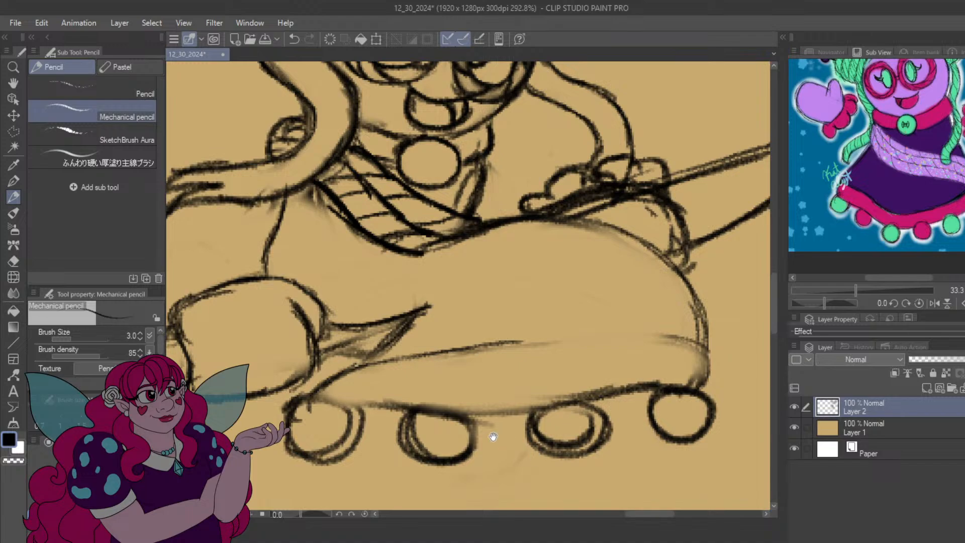
Erase the first pom-pom's doubled outline, redraw it as a single circle, and retrace the hem edge above it.
drag(425, 363, 465, 348)
drag(346, 387, 516, 396)
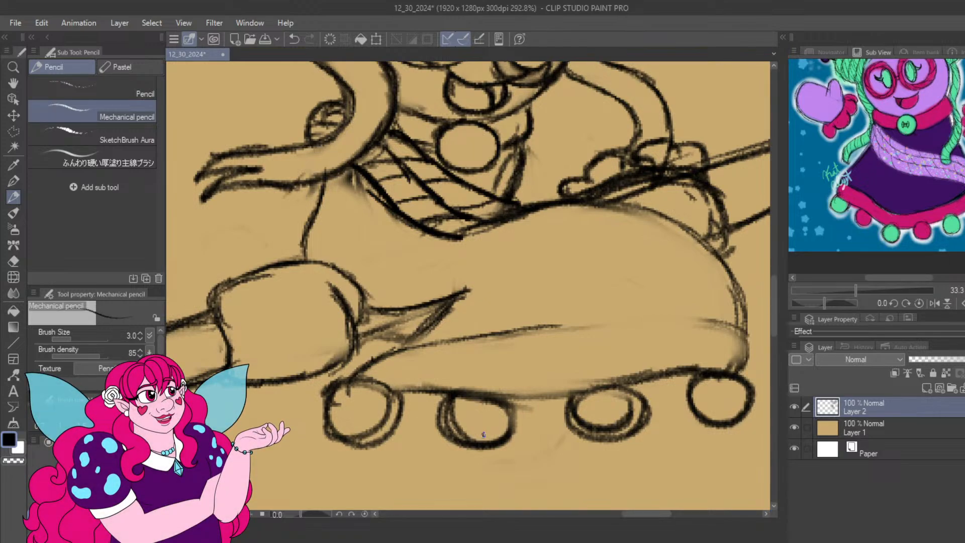
mouse_move(370, 397)
mouse_down()
mouse_move(358, 409)
mouse_move(341, 404)
mouse_move(366, 391)
mouse_move(397, 400)
mouse_up()
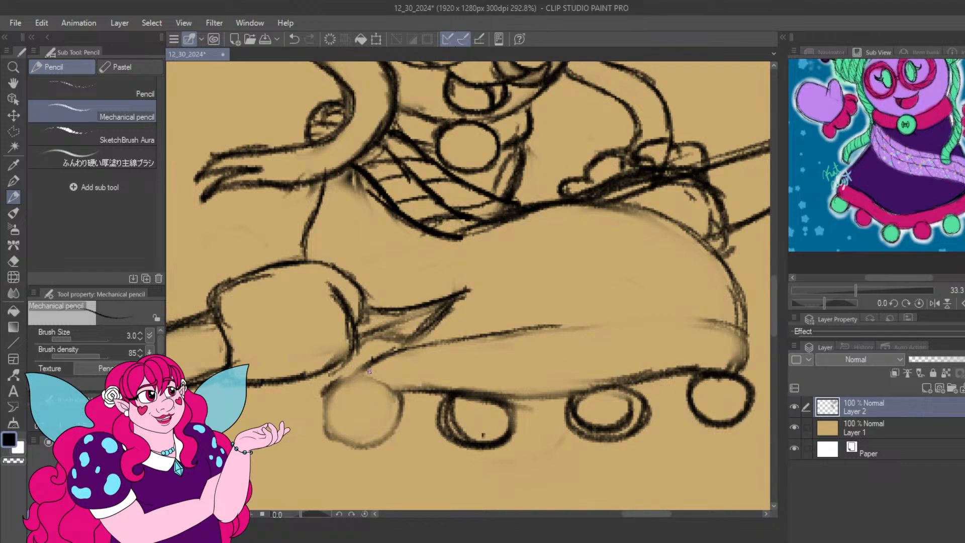
mouse_move(350, 383)
mouse_down()
mouse_move(400, 388)
mouse_move(355, 375)
mouse_move(373, 362)
mouse_move(351, 376)
mouse_move(338, 408)
mouse_move(352, 390)
mouse_move(322, 390)
mouse_move(352, 386)
mouse_move(328, 415)
mouse_move(362, 448)
mouse_move(339, 434)
mouse_move(389, 443)
mouse_move(354, 444)
mouse_move(397, 422)
mouse_move(379, 444)
mouse_move(400, 401)
mouse_move(389, 441)
mouse_move(395, 391)
mouse_move(401, 414)
mouse_move(391, 438)
mouse_up()
drag(408, 427, 385, 441)
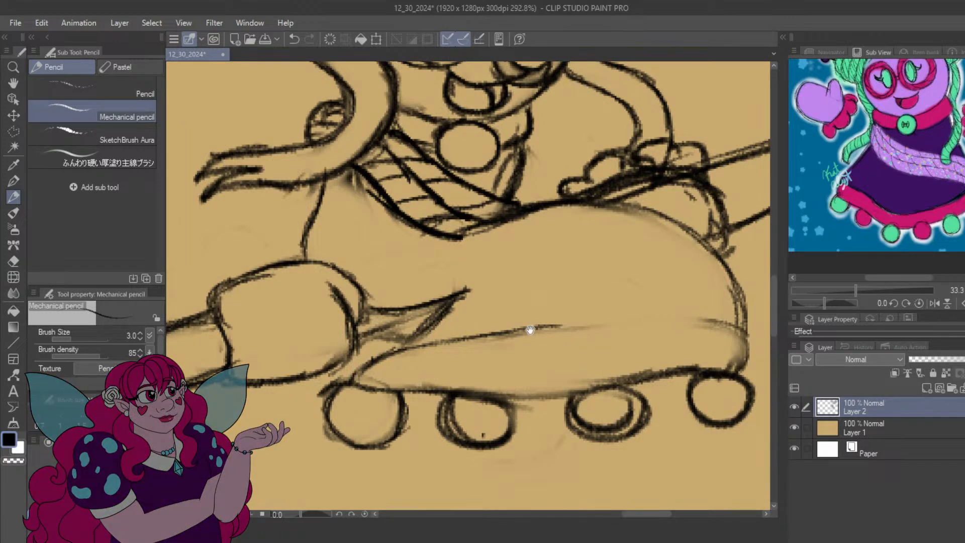
Complete the hem band's upper line to the skirt's far edge, redraw the second pom-pom as a single circle and fade the third.
mouse_move(530, 330)
mouse_down()
mouse_move(381, 511)
mouse_move(433, 394)
mouse_move(602, 383)
mouse_move(651, 405)
mouse_up()
drag(521, 467, 580, 357)
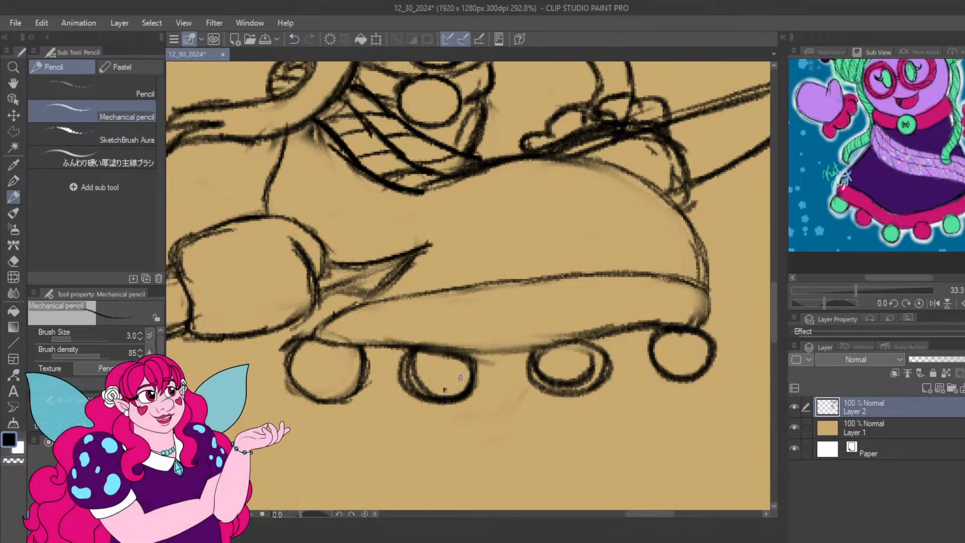
mouse_move(419, 386)
mouse_down()
mouse_move(440, 386)
mouse_move(453, 372)
mouse_move(417, 357)
mouse_up()
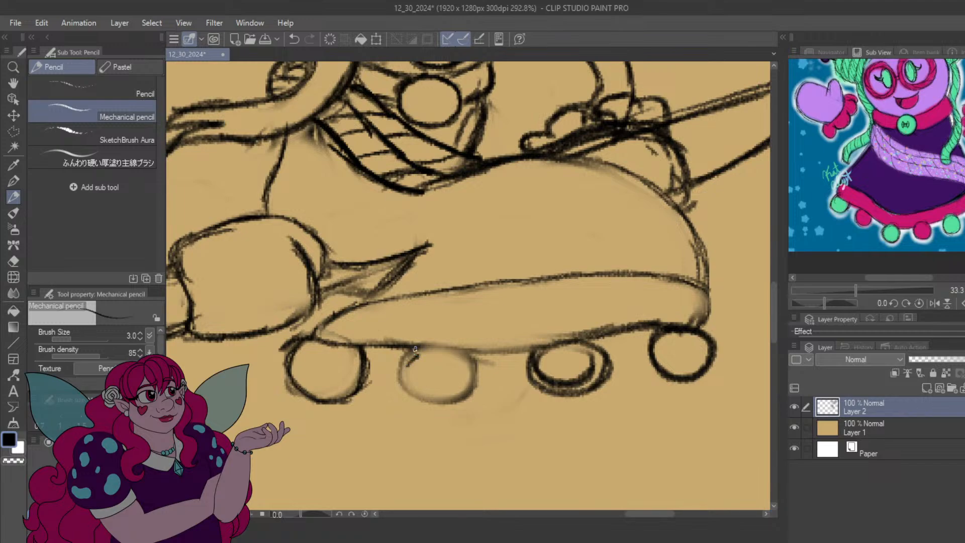
mouse_move(415, 349)
mouse_down()
mouse_move(401, 371)
mouse_move(406, 390)
mouse_move(466, 406)
mouse_move(476, 391)
mouse_move(471, 381)
mouse_move(415, 395)
mouse_move(398, 383)
mouse_up()
key(ctrl+z)
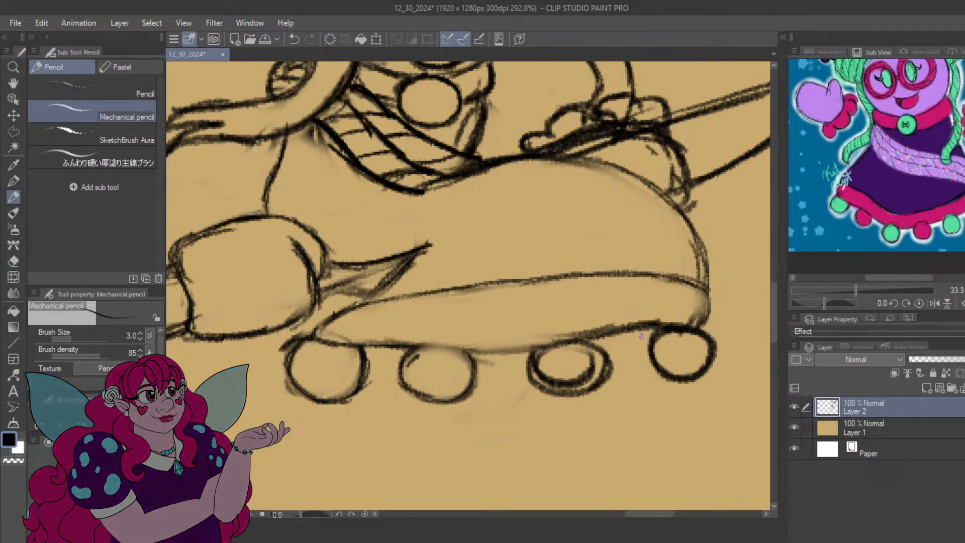
key(ctrl+z)
key(ctrl+z)
key(ctrl+z)
key(ctrl+z)
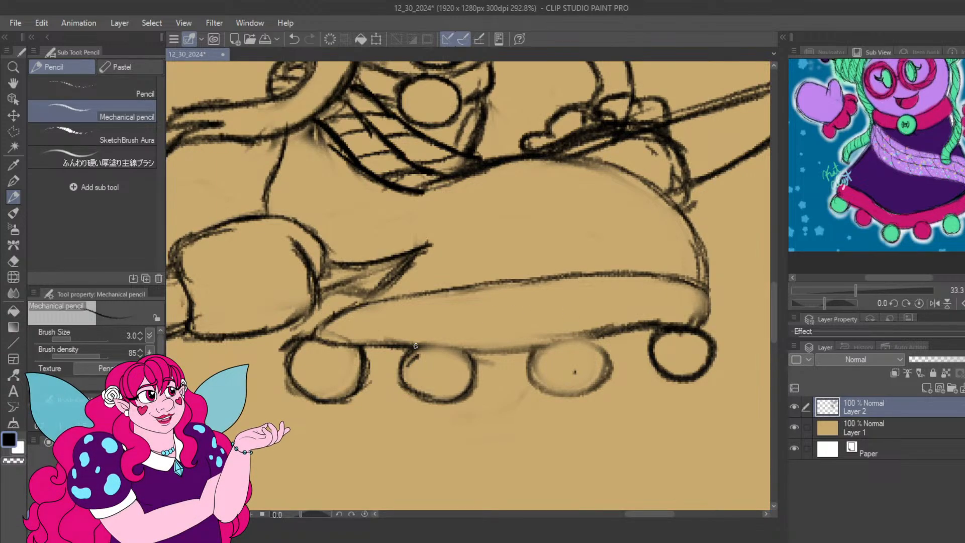
Darken the hem's lower edge and rounded far end, and redraw the third pom-pom as a single circle.
mouse_move(416, 346)
mouse_down()
mouse_move(541, 346)
mouse_move(610, 331)
mouse_up()
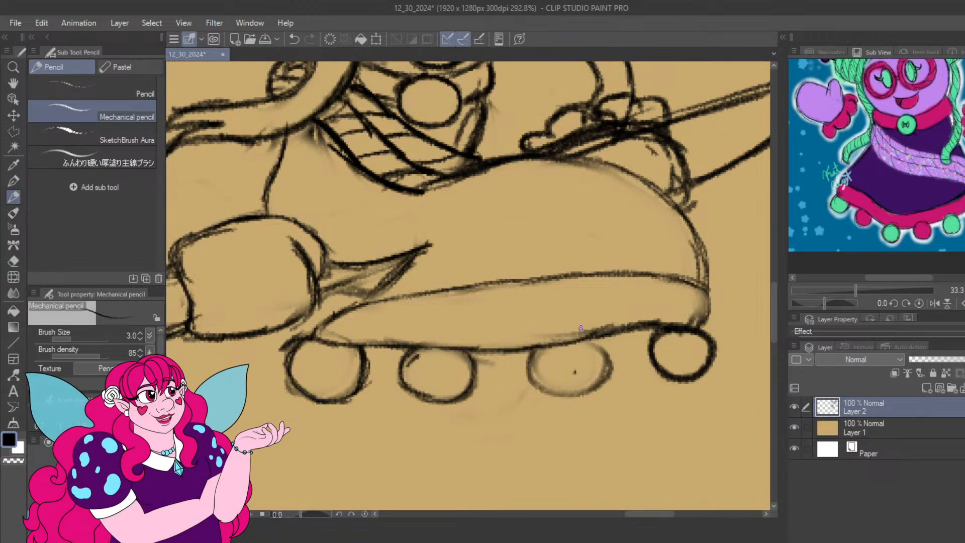
mouse_move(545, 352)
mouse_down()
mouse_move(530, 382)
mouse_move(572, 401)
mouse_move(601, 391)
mouse_move(613, 363)
mouse_move(583, 338)
mouse_up()
drag(664, 326, 683, 319)
drag(702, 283, 701, 327)
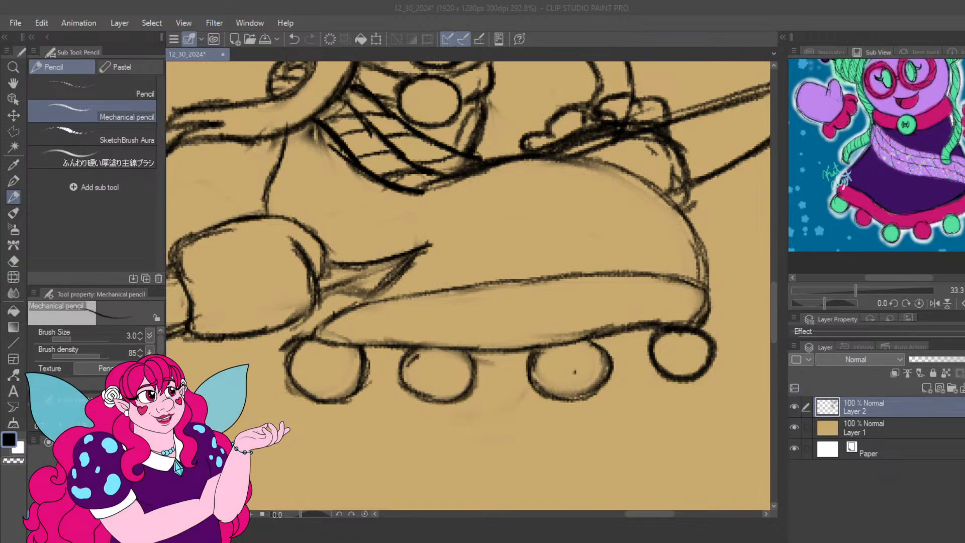
Draw two short upright marks inside the round neck button as its stitched buttonholes.
scroll(671, 211, down, 3)
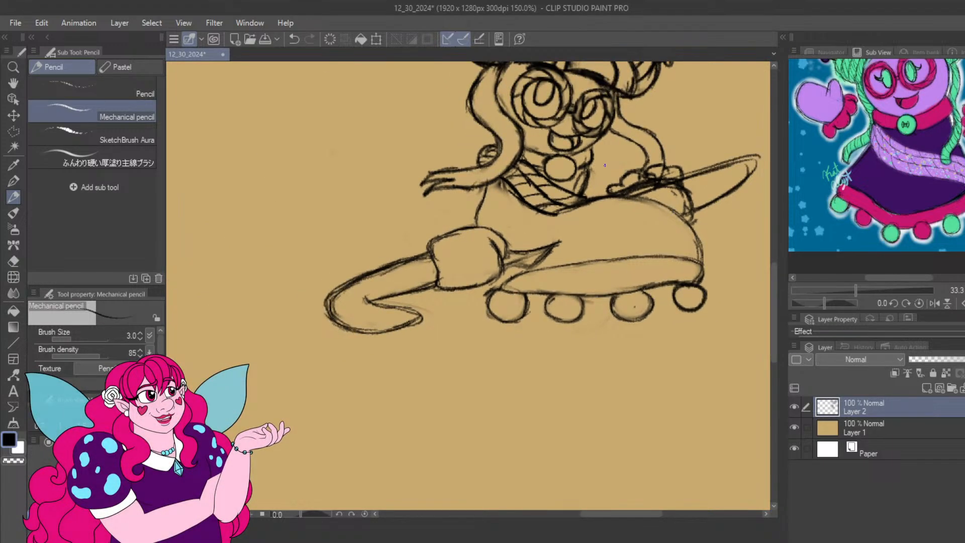
drag(595, 159, 572, 205)
key(ctrl+z)
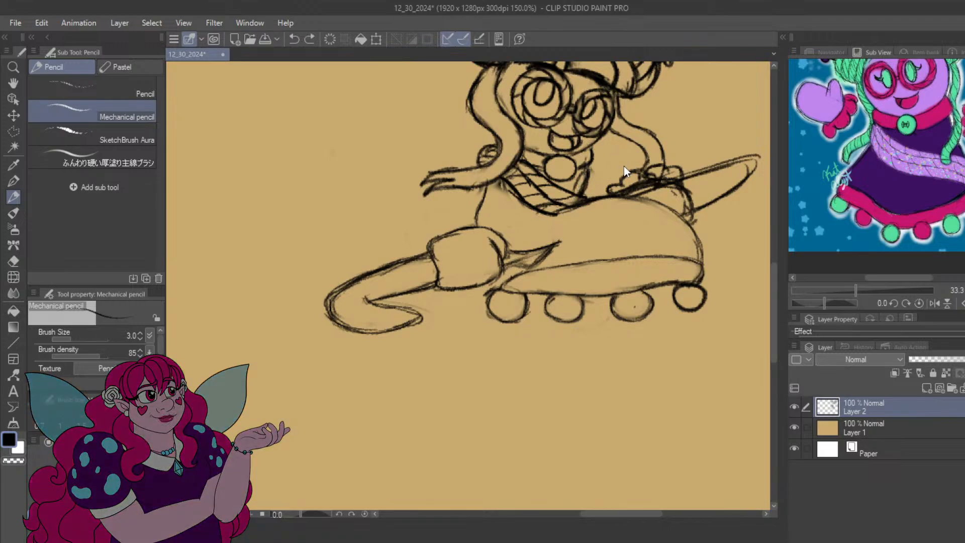
drag(622, 163, 540, 260)
scroll(540, 260, up, 3)
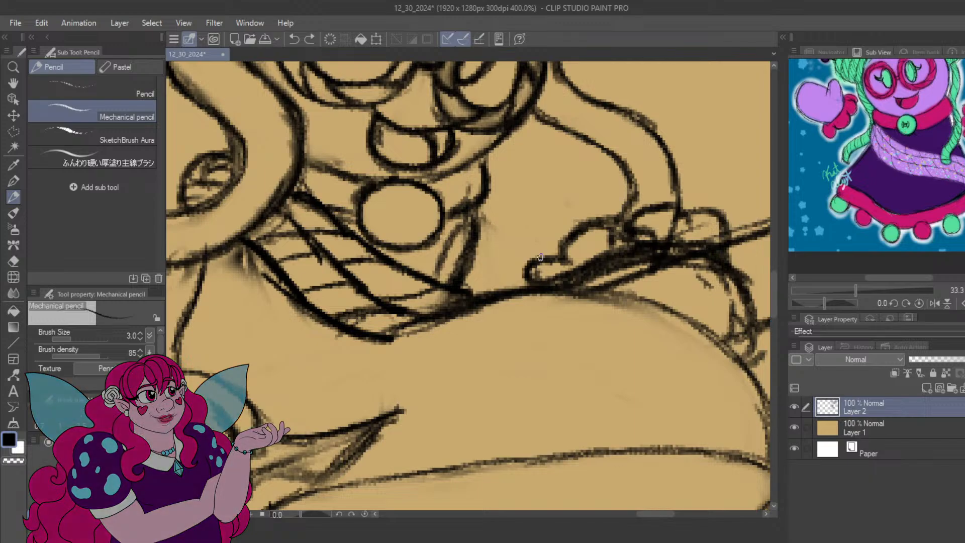
mouse_move(445, 234)
mouse_down()
mouse_move(643, 345)
mouse_move(600, 326)
mouse_move(597, 335)
mouse_move(595, 311)
mouse_up()
key(ctrl+z)
mouse_move(614, 310)
mouse_down()
mouse_move(611, 332)
mouse_move(610, 321)
mouse_up()
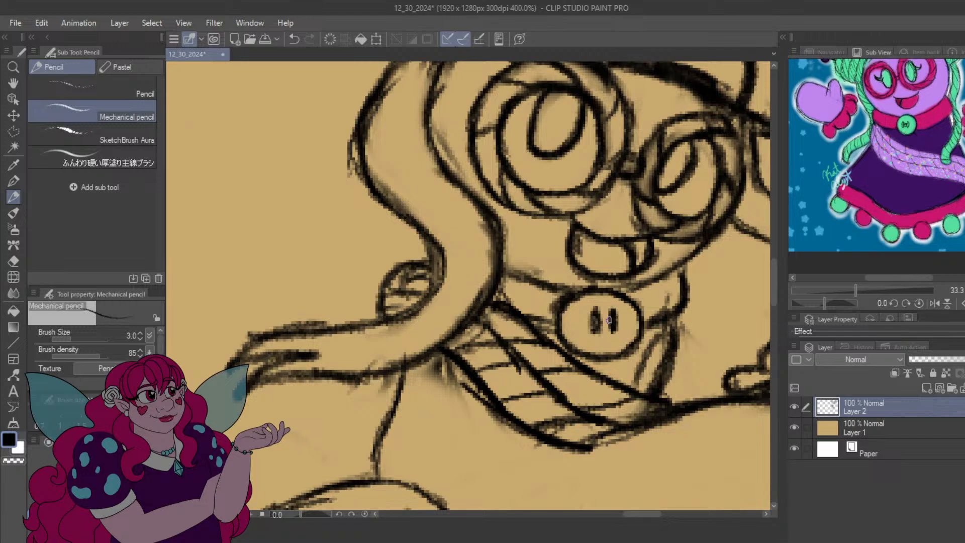
Erase the rough lines over the far mitten, and redraw its rounded outline and scalloped cuff in front of the hook handle.
drag(738, 327, 347, 246)
drag(534, 273, 577, 277)
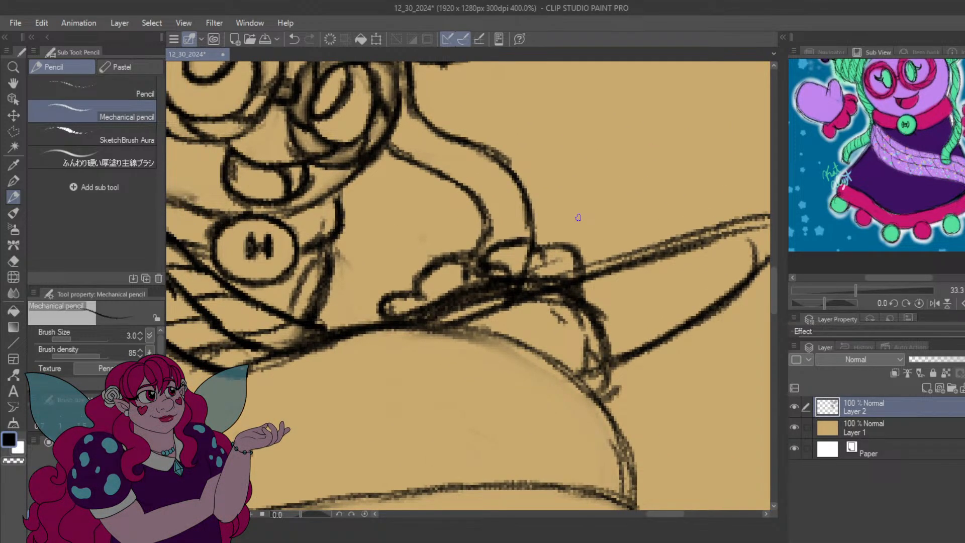
drag(631, 366, 807, 330)
mouse_move(700, 306)
mouse_down()
mouse_move(553, 352)
mouse_move(537, 368)
mouse_up()
mouse_move(440, 332)
mouse_down()
mouse_move(509, 327)
mouse_move(517, 313)
mouse_move(599, 348)
mouse_move(535, 323)
mouse_move(564, 312)
mouse_move(551, 369)
mouse_up()
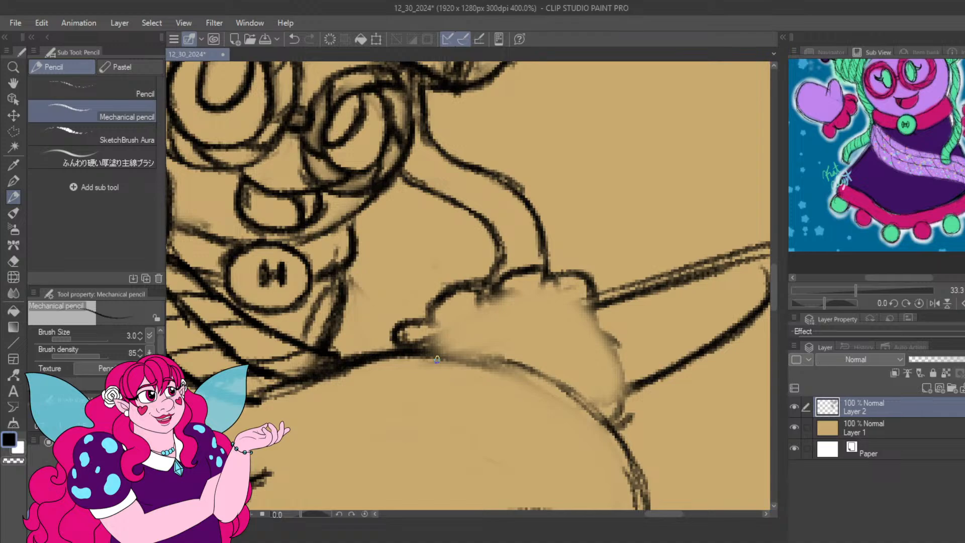
mouse_move(434, 349)
mouse_down()
mouse_move(516, 314)
mouse_move(555, 316)
mouse_up()
mouse_move(491, 326)
mouse_down()
mouse_move(585, 323)
mouse_move(601, 362)
mouse_move(618, 353)
mouse_move(629, 389)
mouse_up()
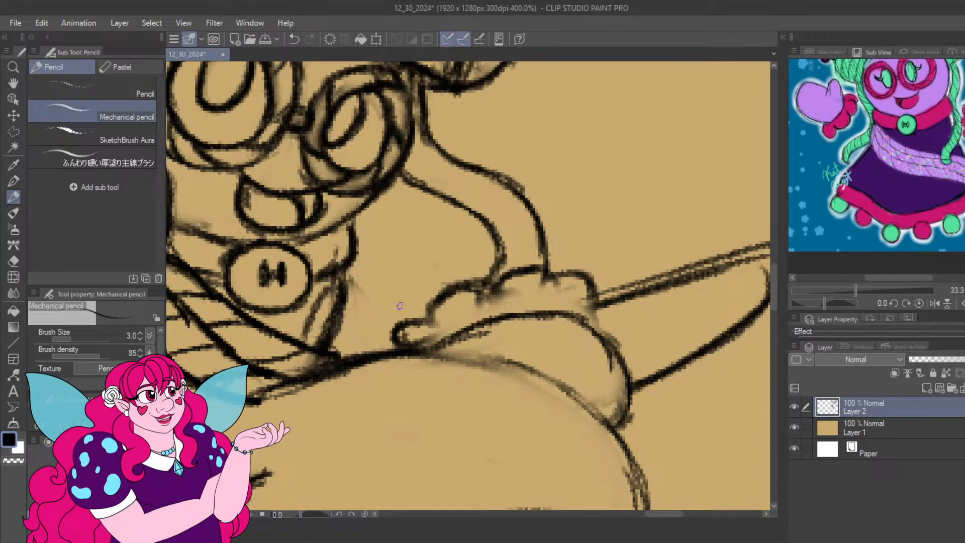
mouse_move(412, 348)
mouse_down()
mouse_move(395, 332)
mouse_move(433, 327)
mouse_move(440, 292)
mouse_move(464, 288)
mouse_move(498, 299)
mouse_move(528, 276)
mouse_move(566, 297)
mouse_move(598, 275)
mouse_move(589, 322)
mouse_move(586, 312)
mouse_up()
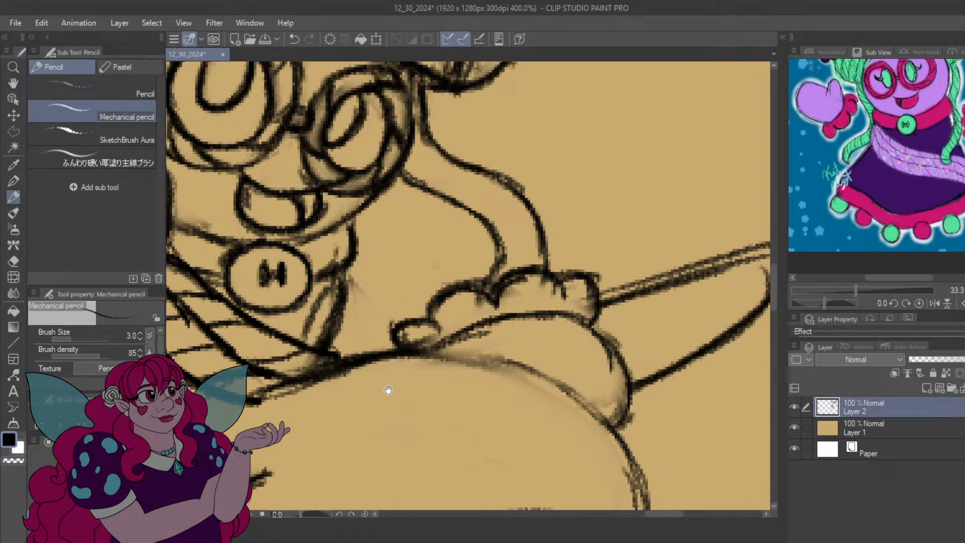
Draw a four-scallop cuff along the upper edge of the near mitten, erasing the body line that crosses its last scallop.
drag(350, 396, 551, 325)
drag(355, 379, 552, 351)
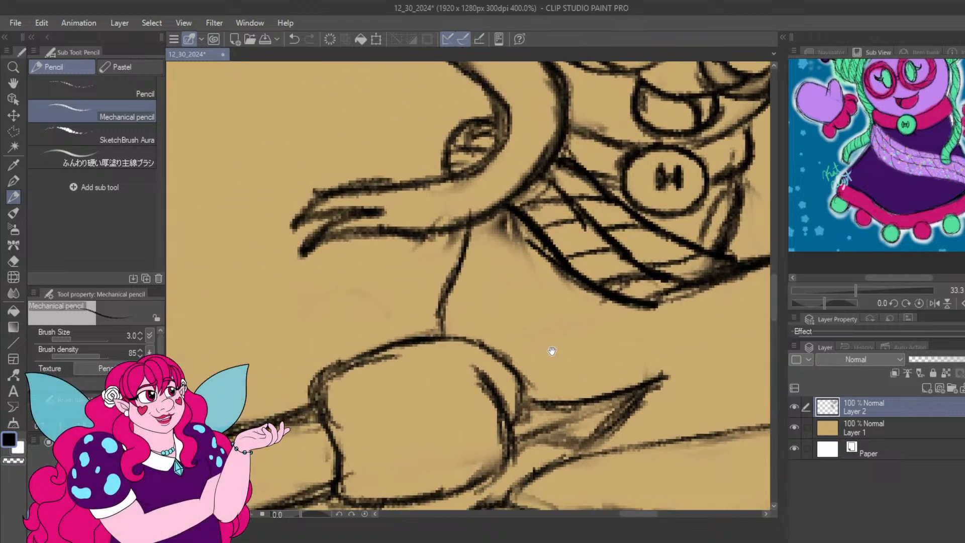
drag(389, 360, 521, 401)
drag(429, 365, 431, 285)
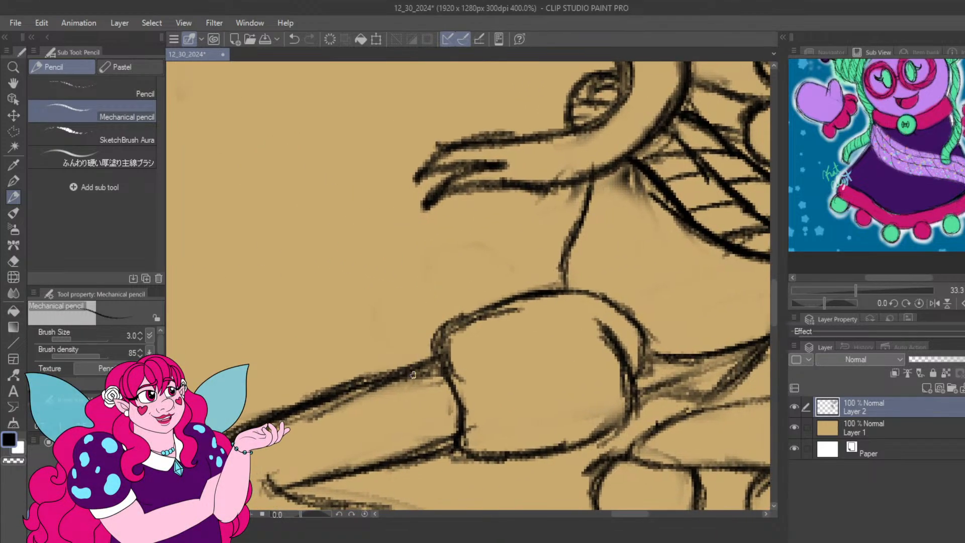
mouse_move(405, 372)
mouse_down()
mouse_move(383, 354)
mouse_move(393, 356)
mouse_move(392, 310)
mouse_move(379, 328)
mouse_move(426, 315)
mouse_up()
mouse_move(420, 315)
mouse_down()
mouse_move(422, 281)
mouse_move(434, 267)
mouse_move(469, 265)
mouse_up()
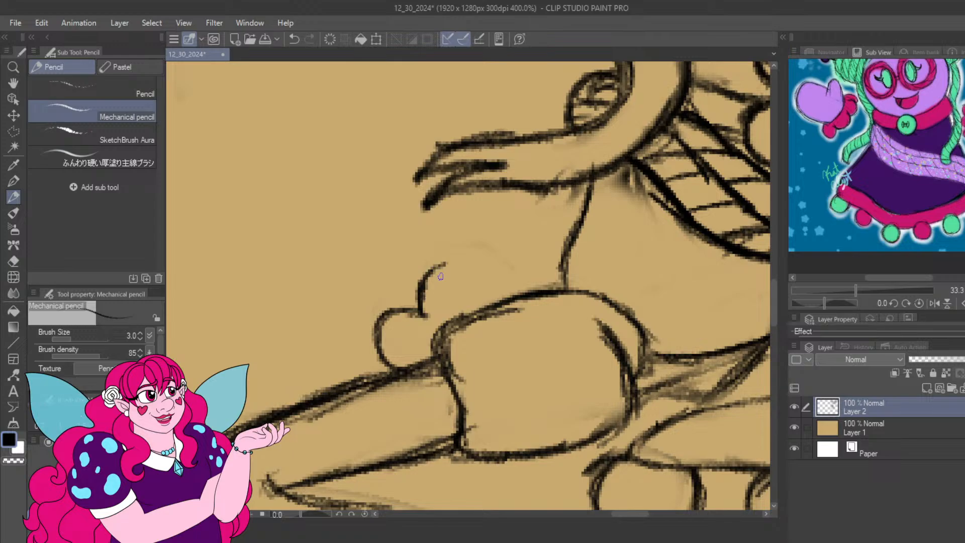
mouse_move(420, 290)
mouse_down()
mouse_move(466, 263)
mouse_move(439, 262)
mouse_move(477, 274)
mouse_move(461, 262)
mouse_move(475, 278)
mouse_move(488, 275)
mouse_move(478, 282)
mouse_move(491, 240)
mouse_move(520, 231)
mouse_move(507, 233)
mouse_move(541, 256)
mouse_move(526, 235)
mouse_move(547, 267)
mouse_move(563, 245)
mouse_move(550, 248)
mouse_move(580, 273)
mouse_move(575, 254)
mouse_move(590, 289)
mouse_up()
mouse_move(547, 258)
mouse_down()
mouse_move(571, 247)
mouse_move(545, 260)
mouse_move(545, 272)
mouse_move(565, 270)
mouse_up()
click(518, 277)
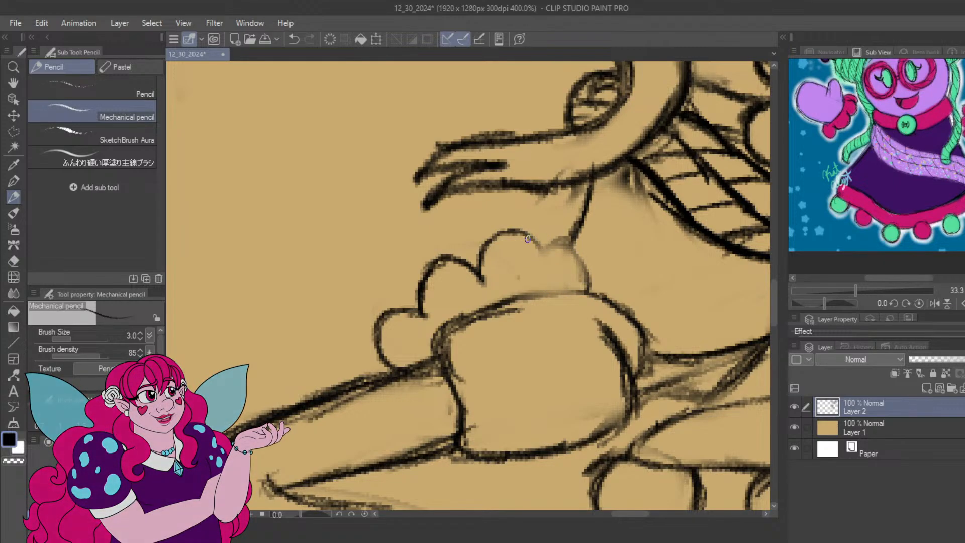
mouse_move(528, 235)
mouse_down()
mouse_move(545, 256)
mouse_move(561, 238)
mouse_move(555, 249)
mouse_move(581, 245)
mouse_move(564, 241)
mouse_move(586, 278)
mouse_up()
drag(515, 295, 566, 290)
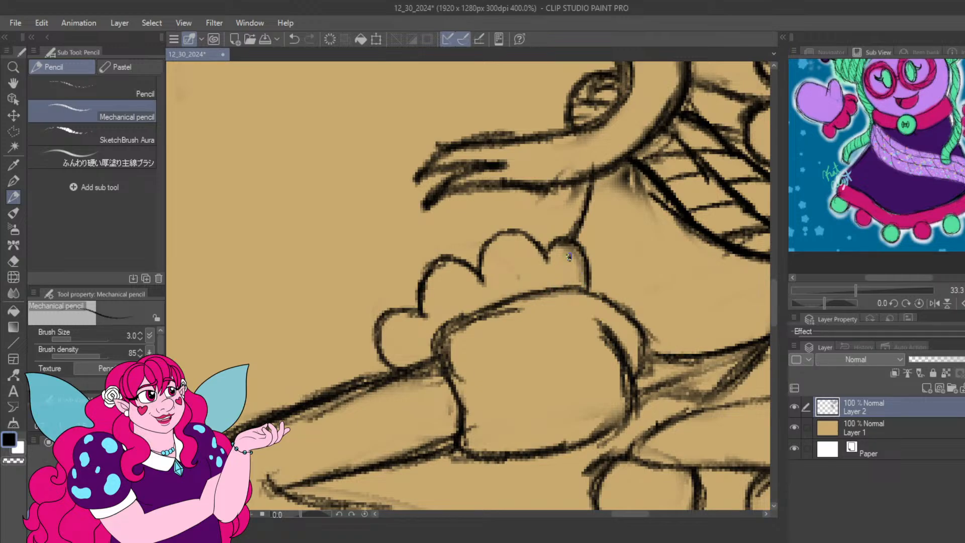
Clean up the inside of the near cuff's last scallop, and retrace the edges of the long forked hair strand above it.
scroll(568, 257, down, 6)
drag(577, 276, 472, 313)
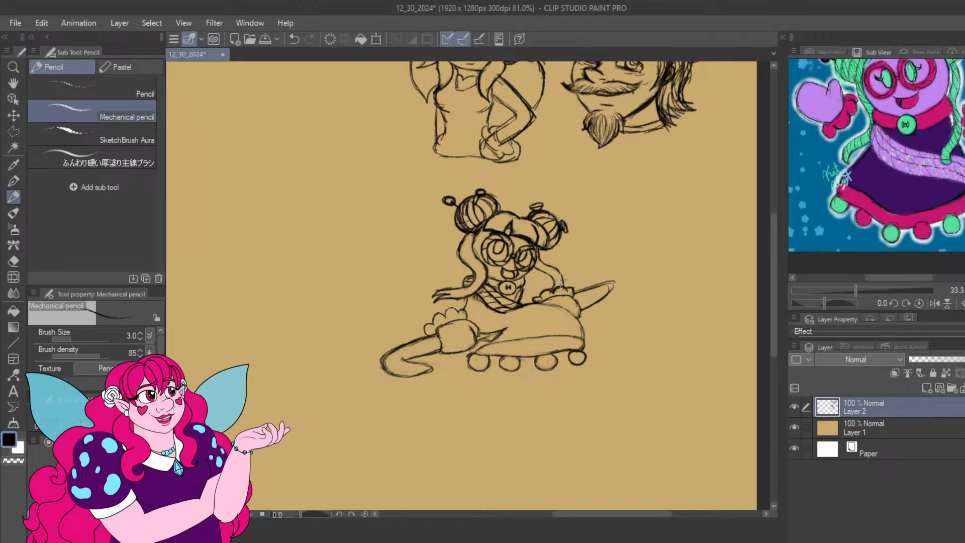
scroll(560, 281, down, 3)
scroll(560, 281, up, 6)
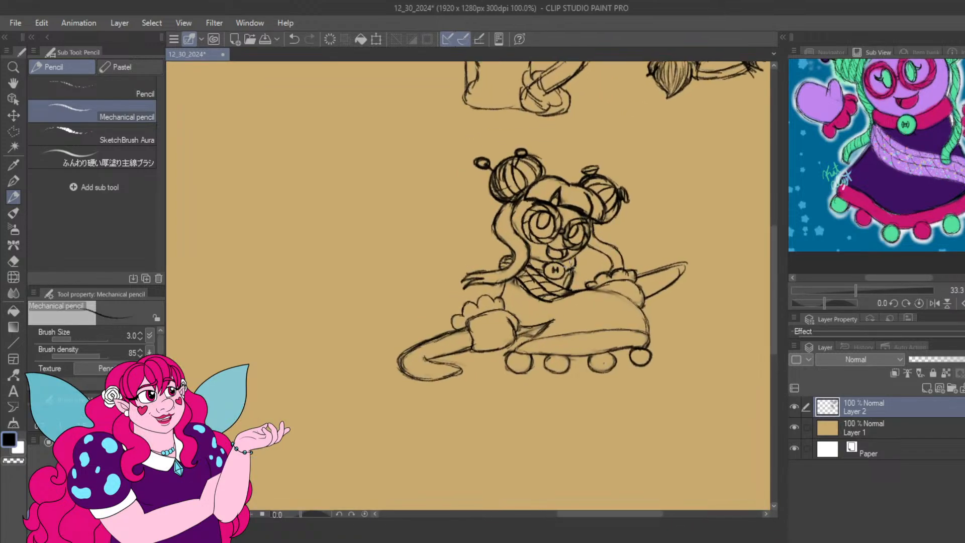
scroll(593, 275, up, 1)
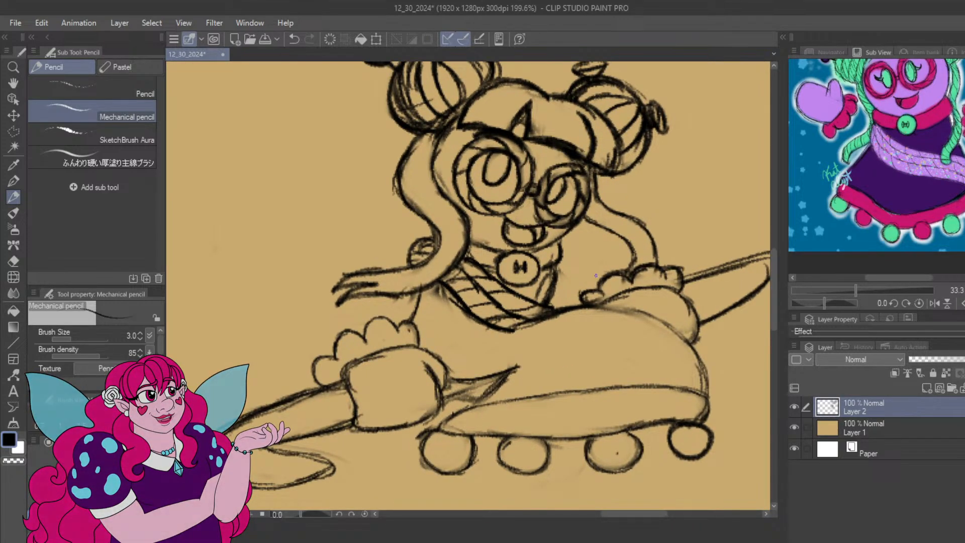
scroll(288, 290, up, 4)
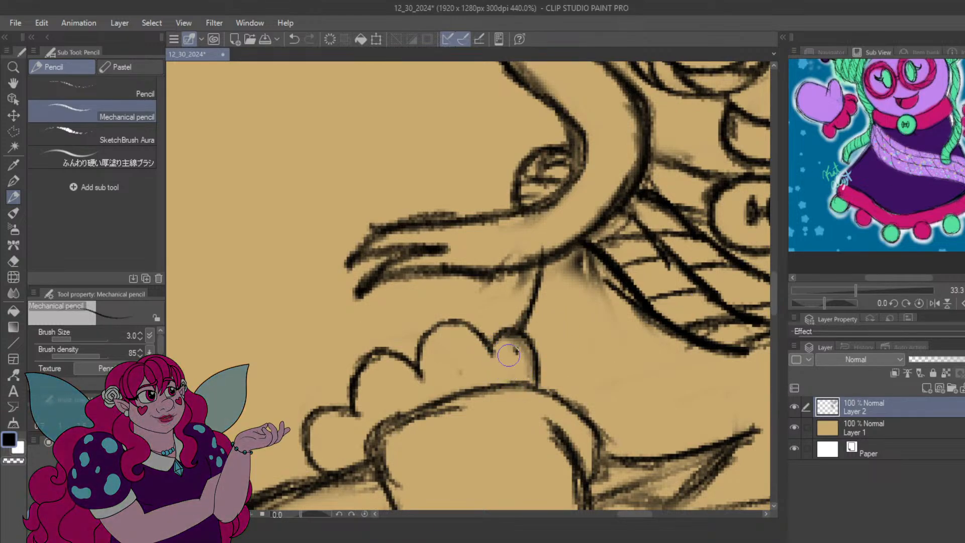
drag(508, 355, 516, 349)
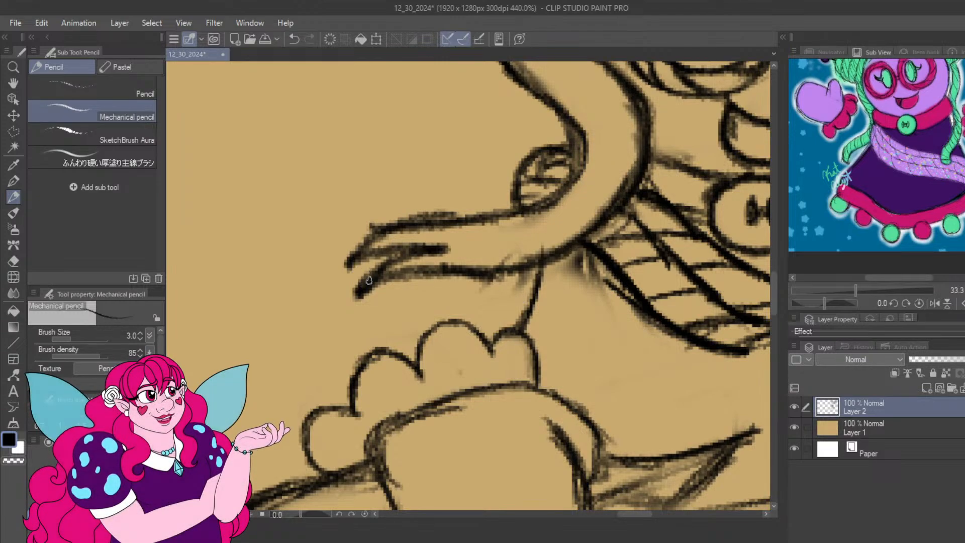
mouse_move(367, 279)
mouse_down()
mouse_move(559, 253)
mouse_move(625, 214)
mouse_up()
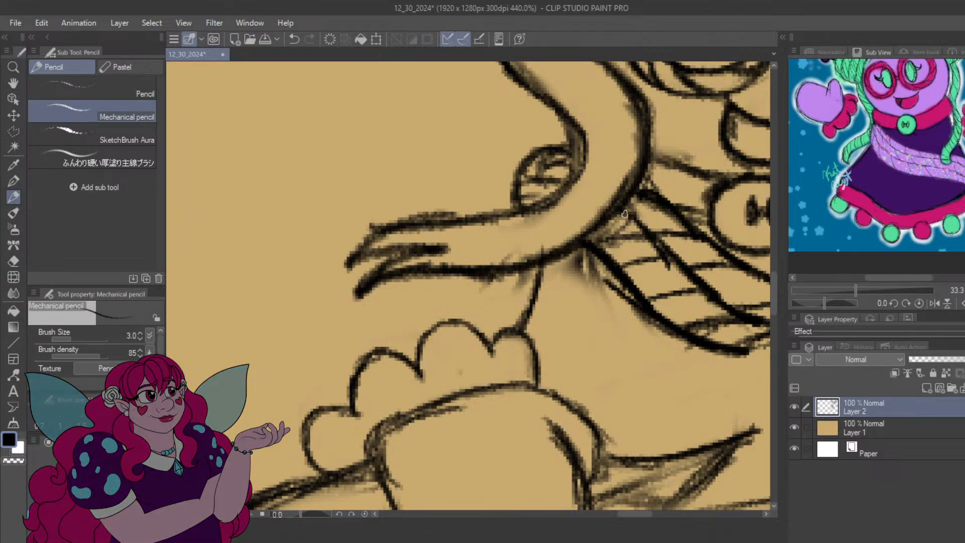
drag(351, 262, 460, 210)
scroll(541, 163, down, 7)
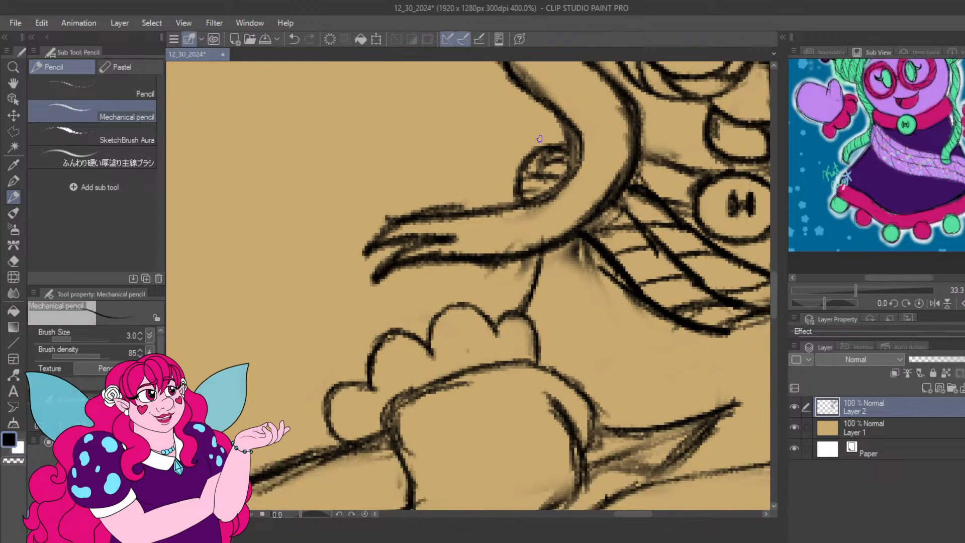
mouse_move(684, 156)
mouse_down()
mouse_move(639, 277)
mouse_move(670, 200)
mouse_move(683, 211)
mouse_up()
scroll(596, 198, up, 3)
scroll(683, 212, up, 2)
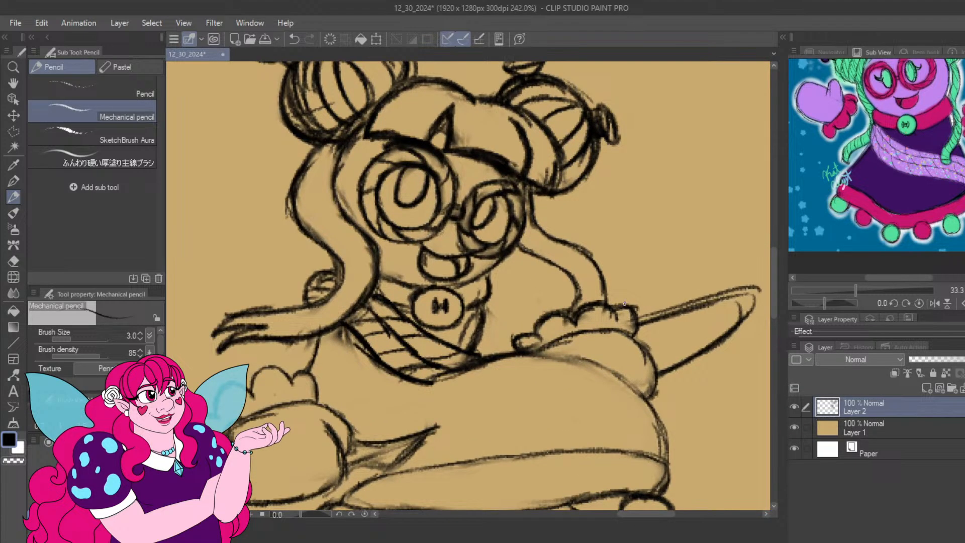
Darken the upper contour of the skirt from below the sash, past the far mitten, down to the hem.
mouse_move(527, 363)
mouse_down()
mouse_move(531, 279)
mouse_move(605, 313)
mouse_move(627, 341)
mouse_up()
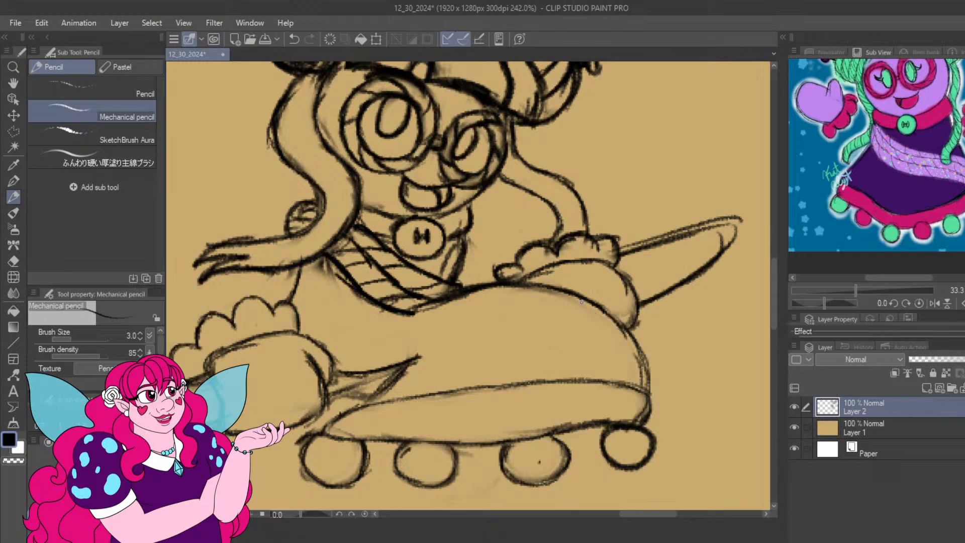
drag(583, 302, 651, 361)
scroll(361, 174, down, 2)
mouse_move(357, 174)
mouse_down()
mouse_move(423, 252)
mouse_move(437, 238)
mouse_move(428, 233)
mouse_up()
scroll(424, 251, up, 2)
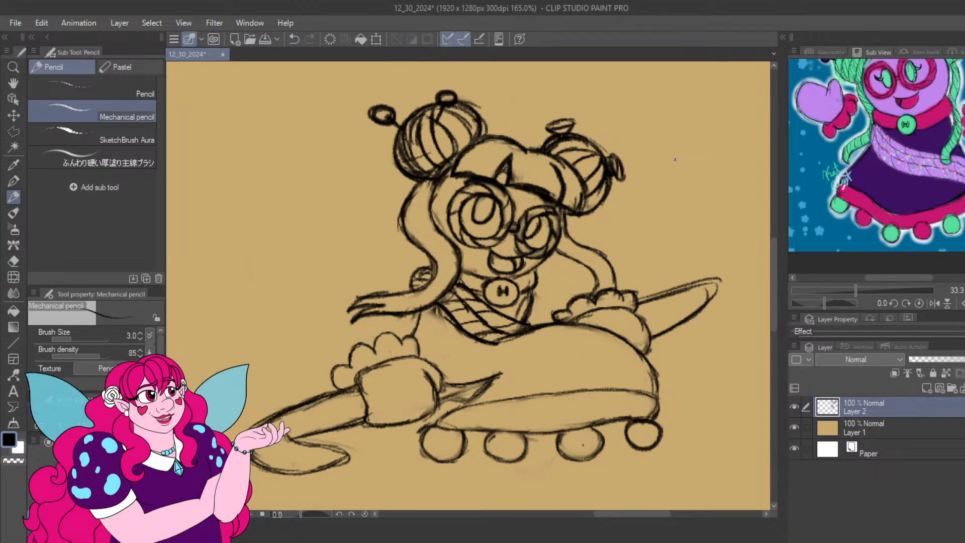
scroll(673, 222, down, 4)
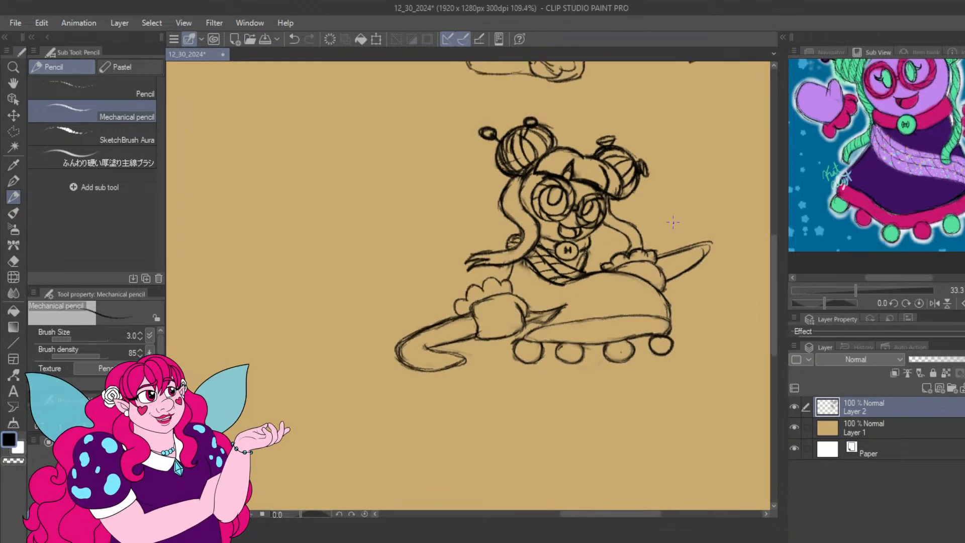
Erase the tapered end and lower edge of the hook handle beyond the far mitten, and draw a rounded upper corner for its tip.
scroll(690, 250, up, 6)
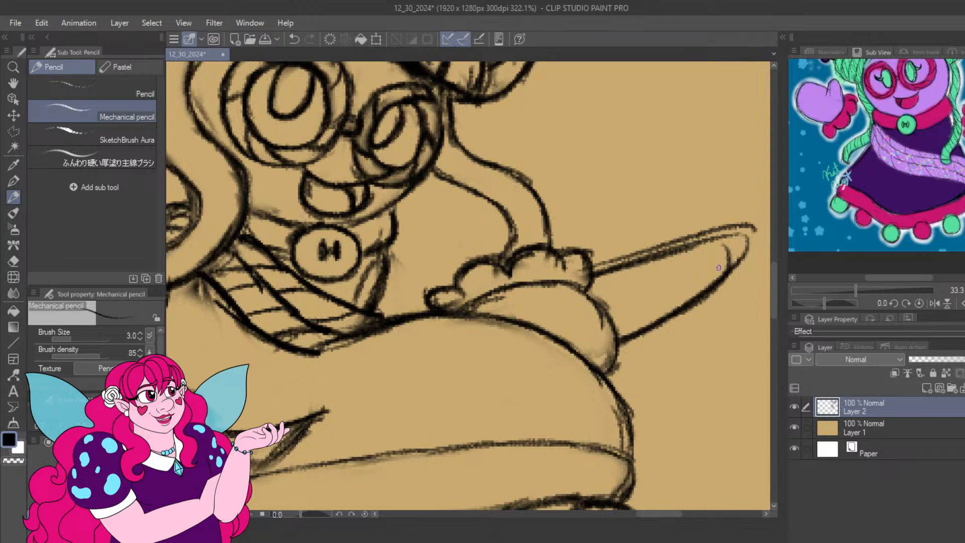
drag(690, 261, 536, 293)
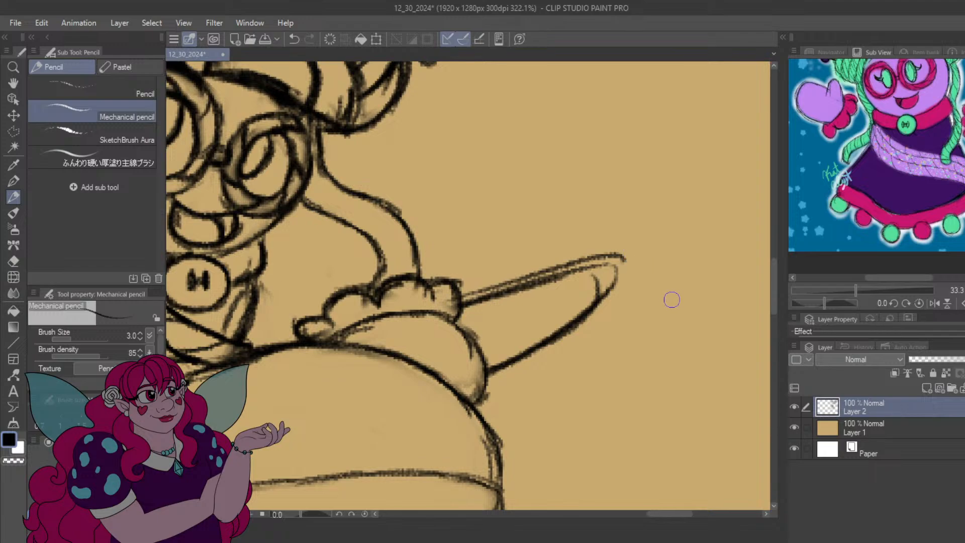
mouse_move(634, 287)
mouse_down()
mouse_move(618, 270)
mouse_move(625, 277)
mouse_move(593, 280)
mouse_move(578, 317)
mouse_move(625, 302)
mouse_up()
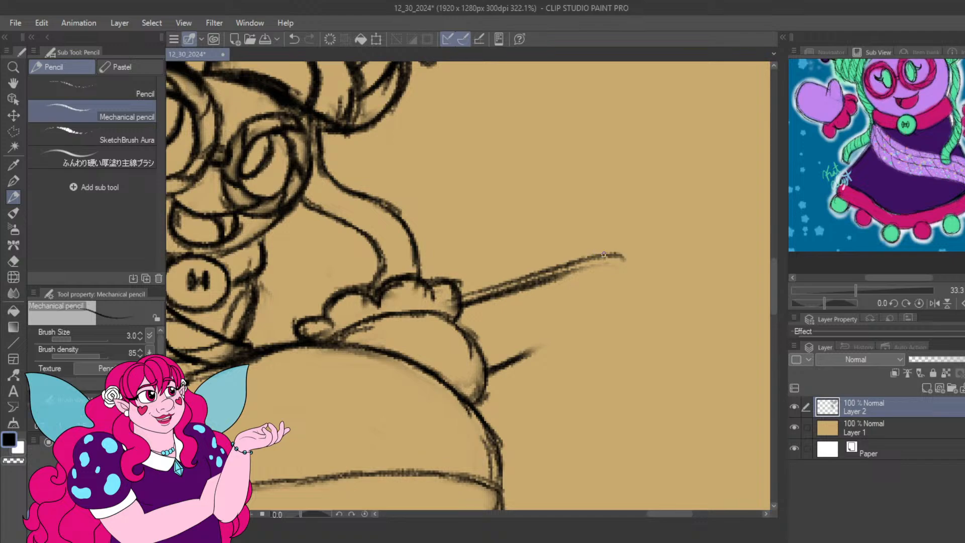
mouse_move(604, 254)
mouse_down()
mouse_move(638, 287)
mouse_move(629, 262)
mouse_move(637, 305)
mouse_up()
mouse_move(507, 366)
mouse_down()
mouse_move(637, 311)
mouse_move(587, 336)
mouse_move(640, 302)
mouse_move(509, 367)
mouse_move(668, 305)
mouse_up()
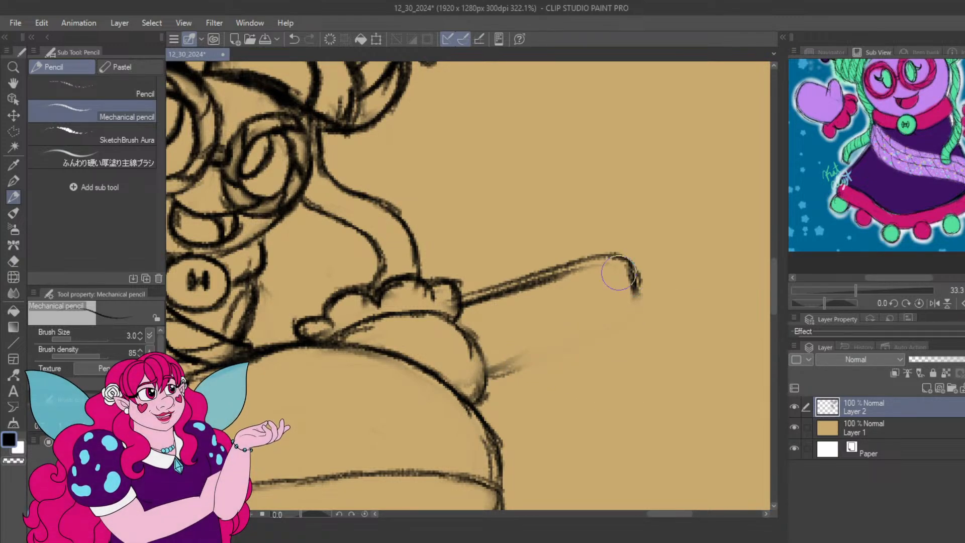
Redraw the handle's straight lower edge from the far mitten outward, and close the handle with a blunt end.
alt+click(616, 276)
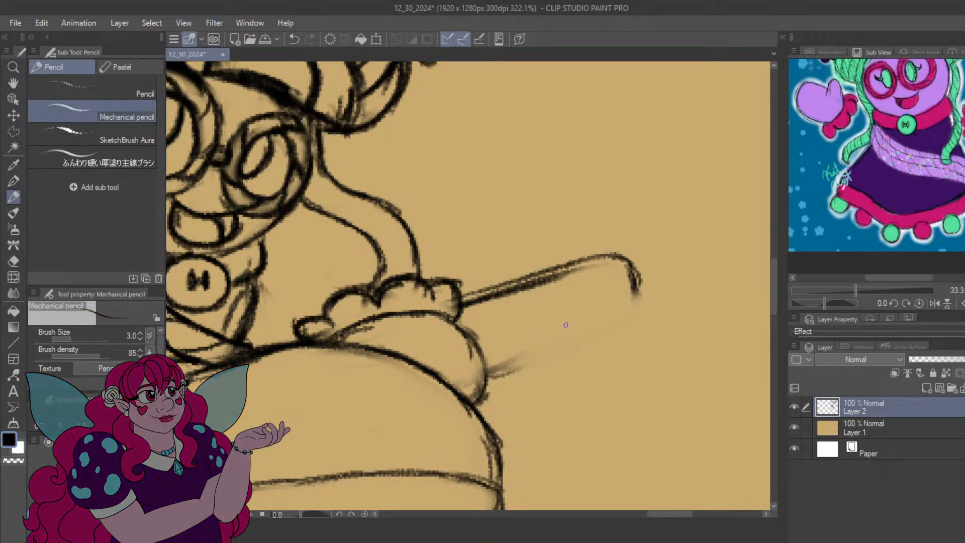
alt+click(480, 346)
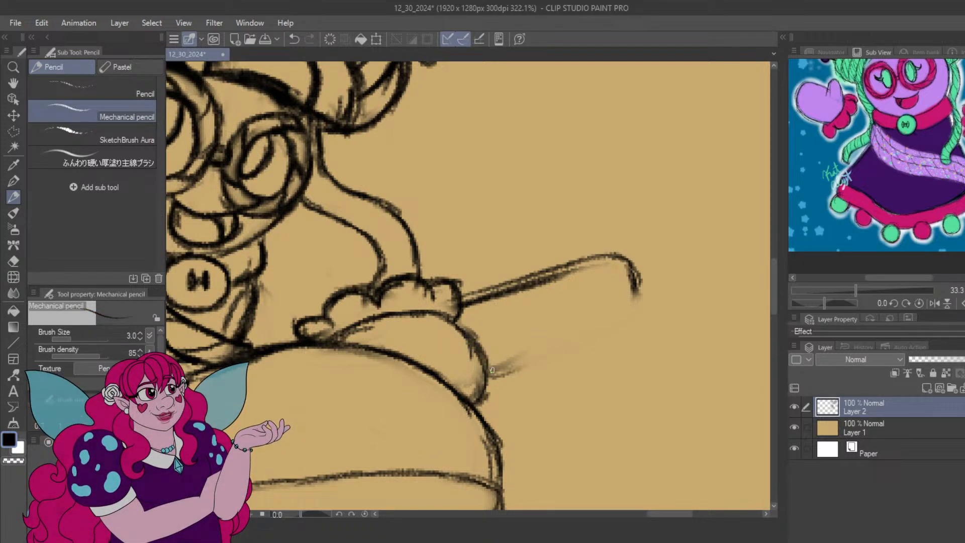
mouse_move(487, 380)
mouse_down()
mouse_move(614, 315)
mouse_move(638, 316)
mouse_up()
drag(628, 276, 641, 321)
mouse_move(506, 366)
mouse_down()
mouse_move(482, 375)
mouse_move(510, 364)
mouse_up()
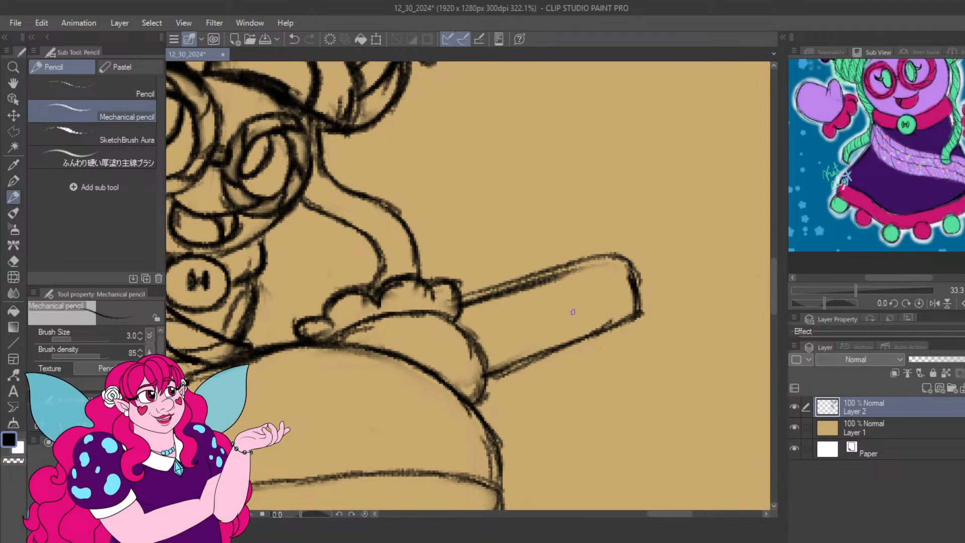
Examine the character sketch from afar and up close, checking it against the other sketches on the canvas.
scroll(573, 311, down, 10)
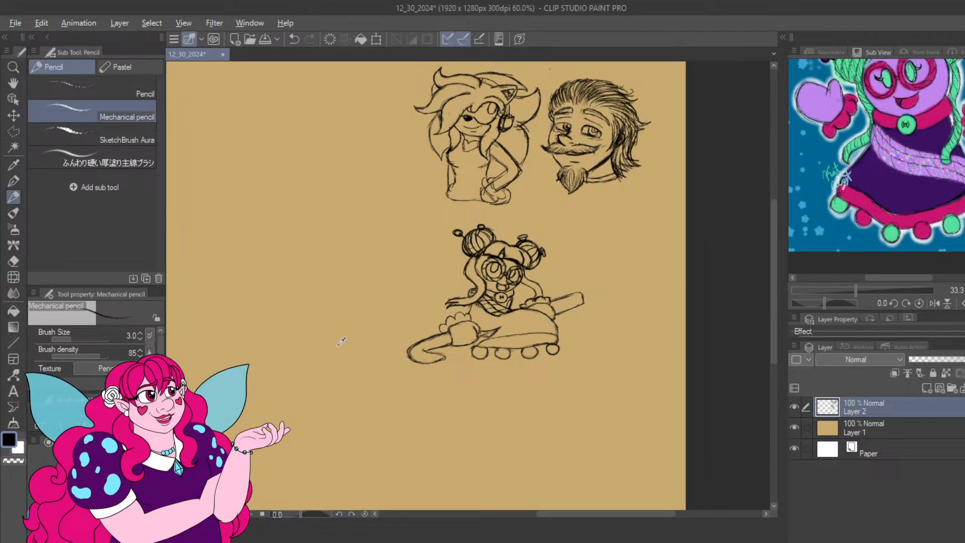
key(alt)
mouse_move(349, 251)
mouse_down()
mouse_move(533, 265)
mouse_move(511, 271)
mouse_up()
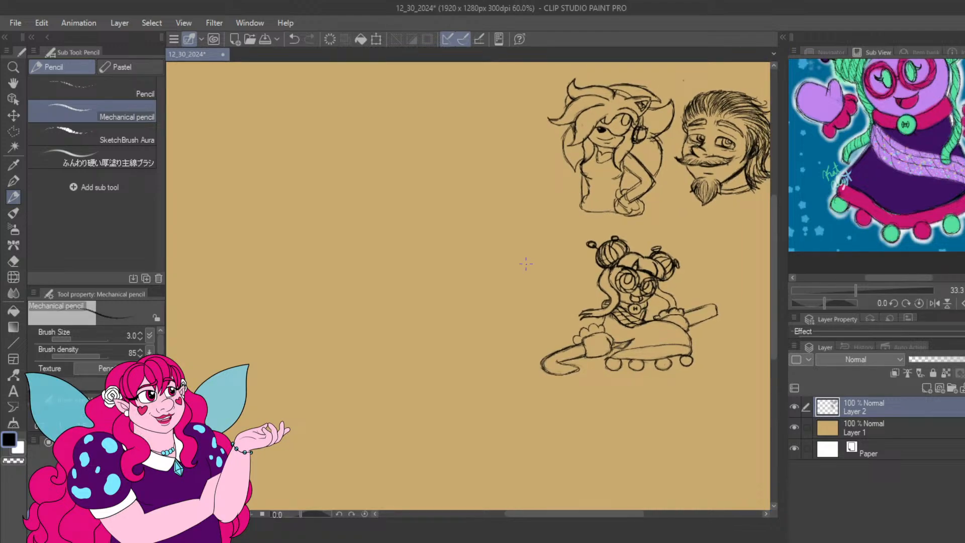
scroll(495, 256, up, 3)
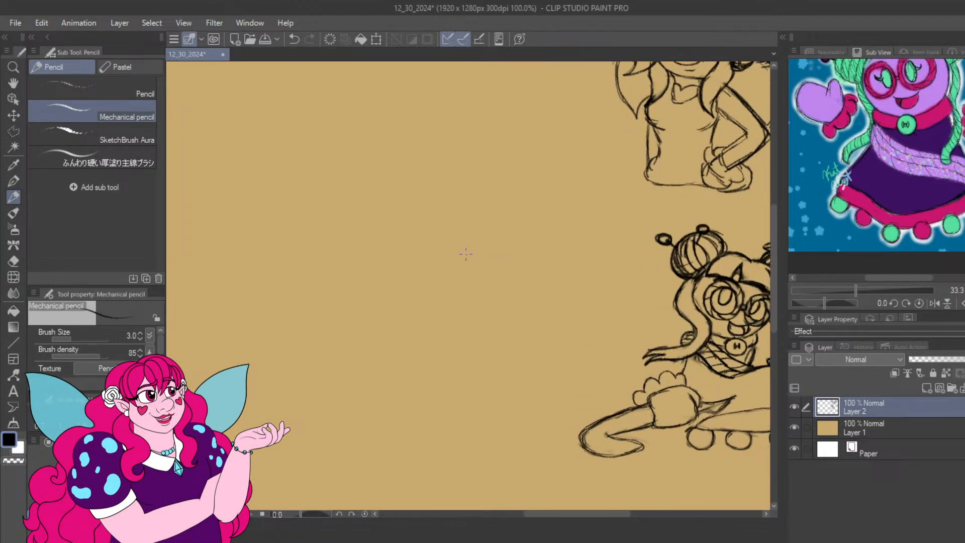
scroll(455, 256, down, 4)
scroll(642, 285, up, 4)
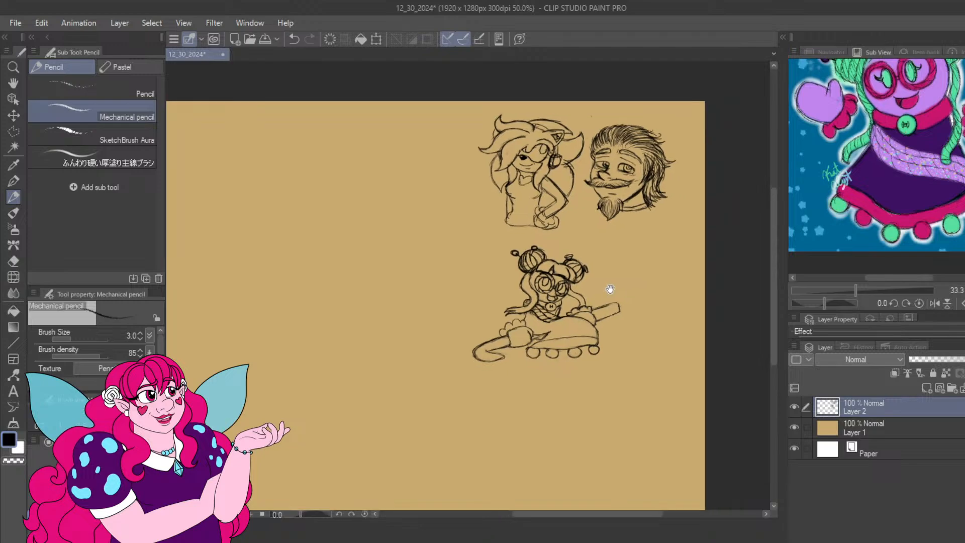
scroll(613, 307, up, 5)
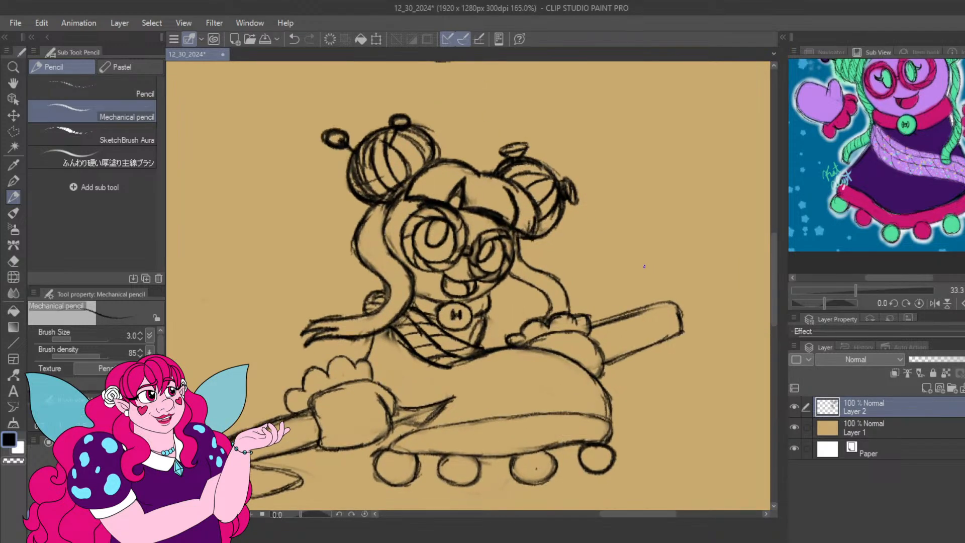
scroll(632, 274, down, 1)
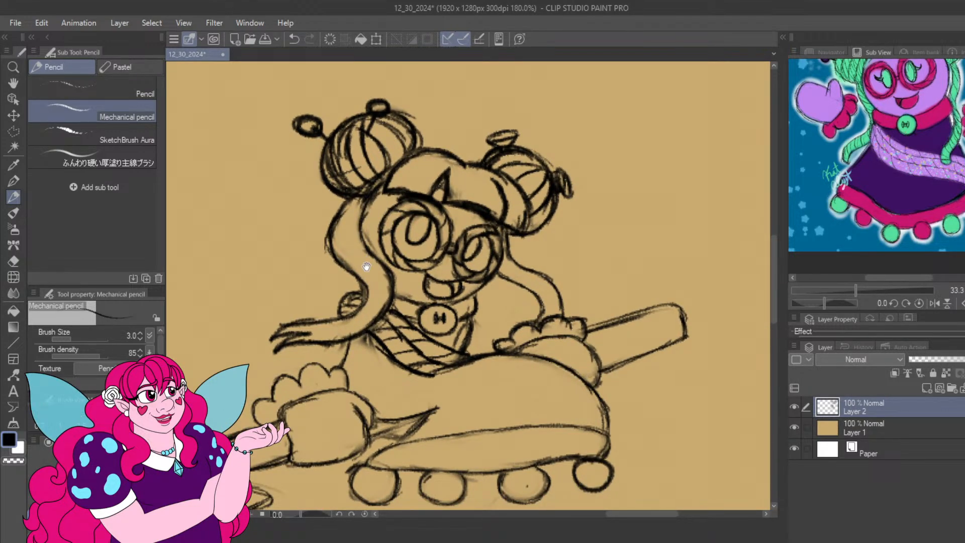
Darken the pointed shape extending from the near mitten over the skirt, just above the hem.
drag(366, 267, 510, 162)
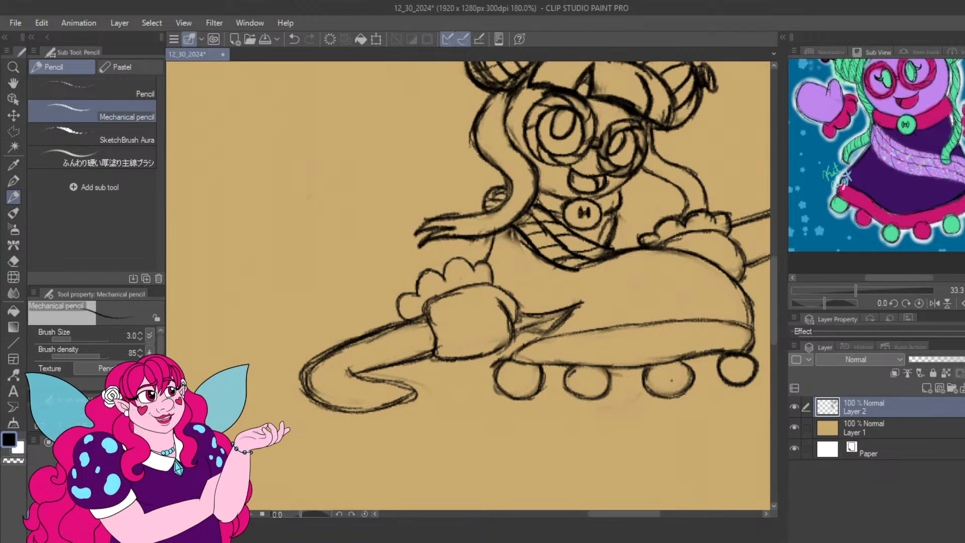
drag(534, 325, 567, 309)
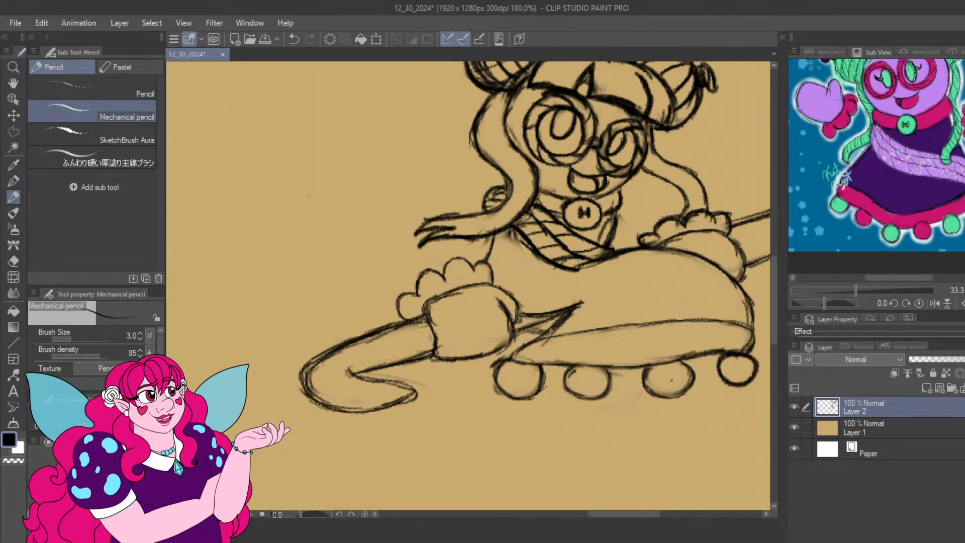
scroll(550, 330, down, 6)
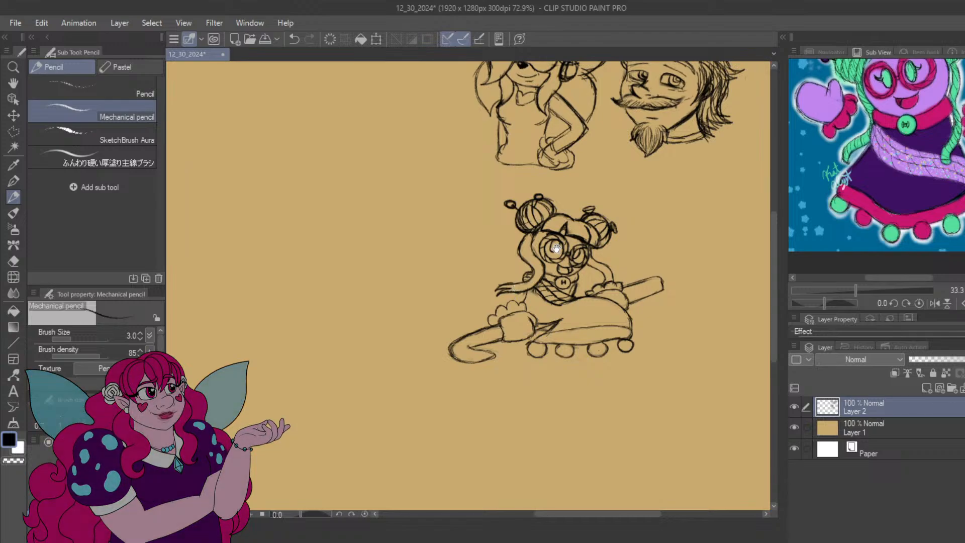
drag(555, 249, 511, 257)
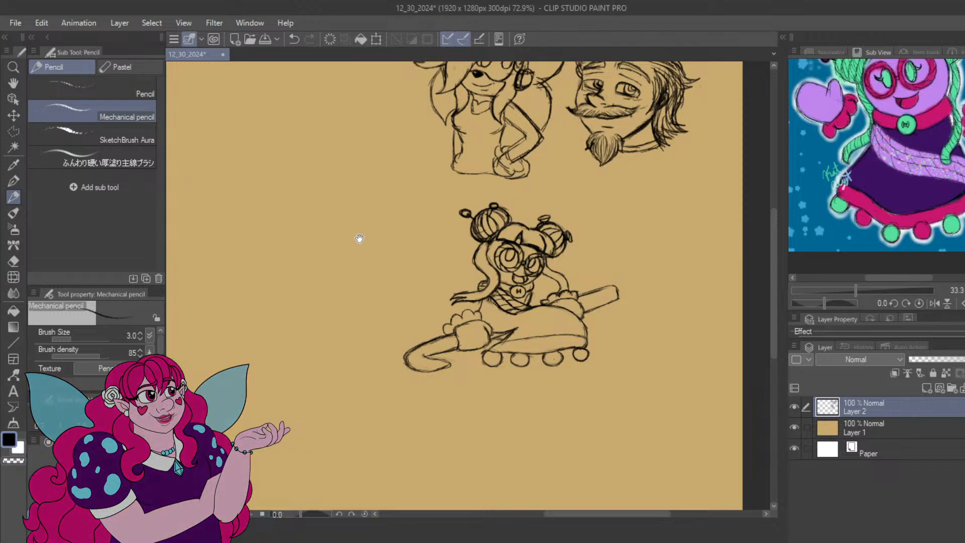
Examine the doll reference image and the empty canvas area to the left of the existing character sketches.
mouse_move(360, 237)
mouse_down()
mouse_move(467, 251)
mouse_move(556, 276)
mouse_move(588, 299)
mouse_move(689, 249)
mouse_up()
scroll(600, 197, up, 5)
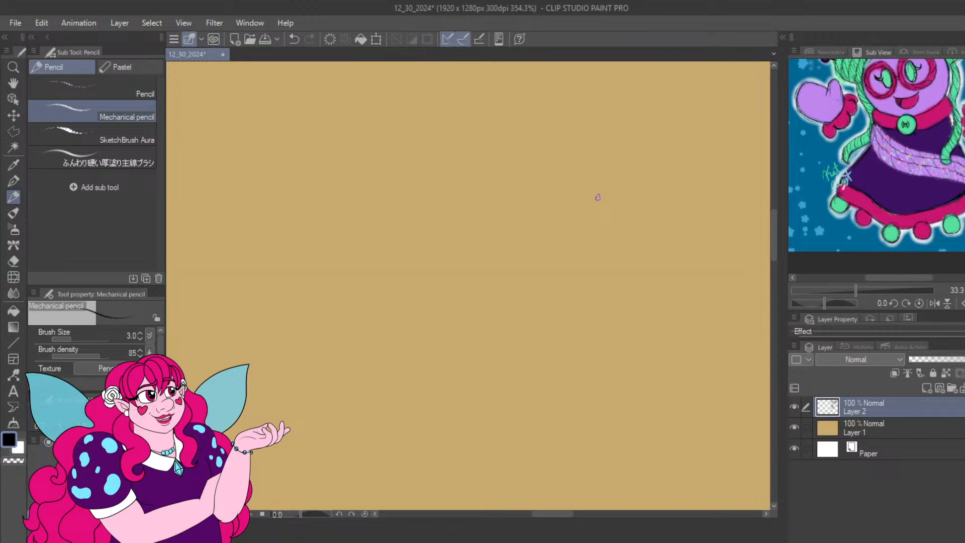
scroll(931, 206, down, 2)
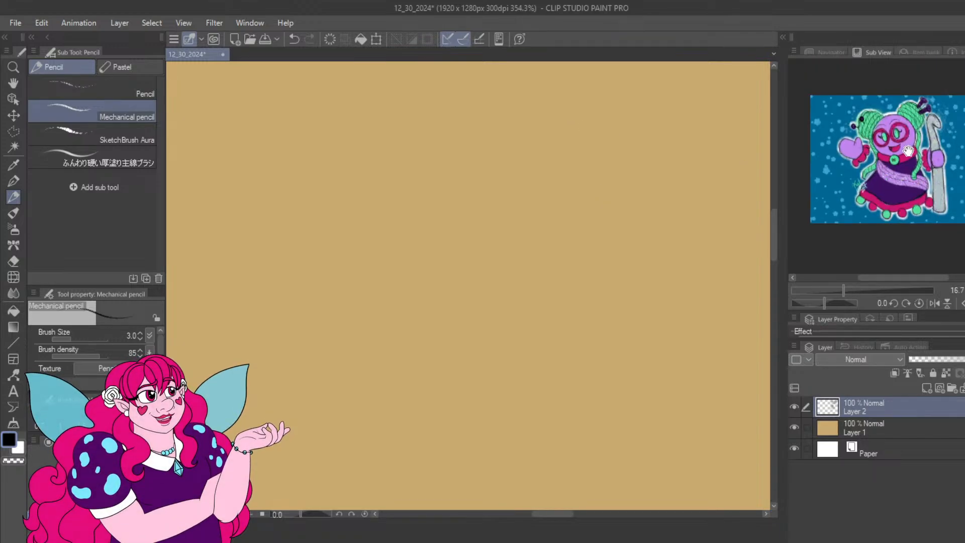
mouse_move(909, 151)
mouse_down()
mouse_move(908, 169)
mouse_move(919, 166)
mouse_up()
scroll(904, 175, up, 2)
scroll(904, 175, down, 1)
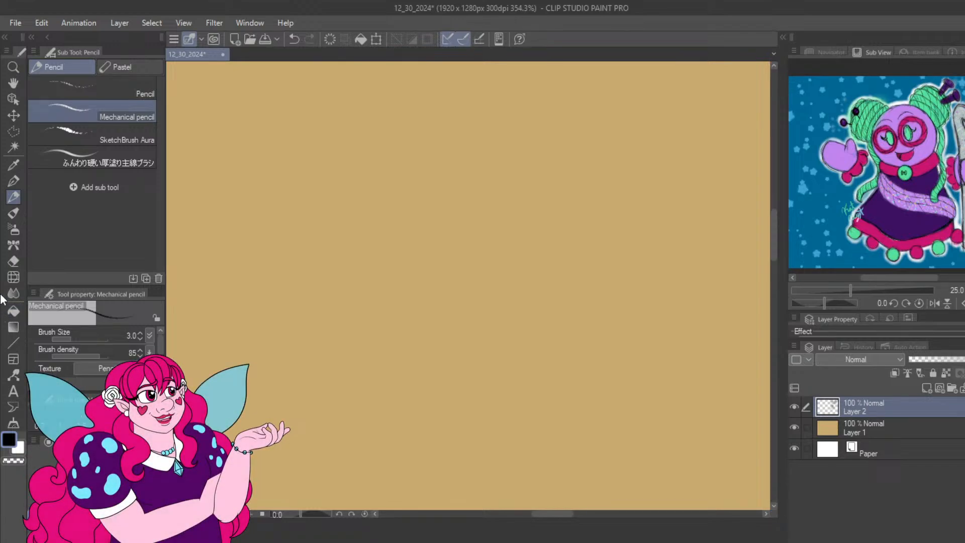
scroll(539, 269, down, 1)
scroll(489, 269, down, 15)
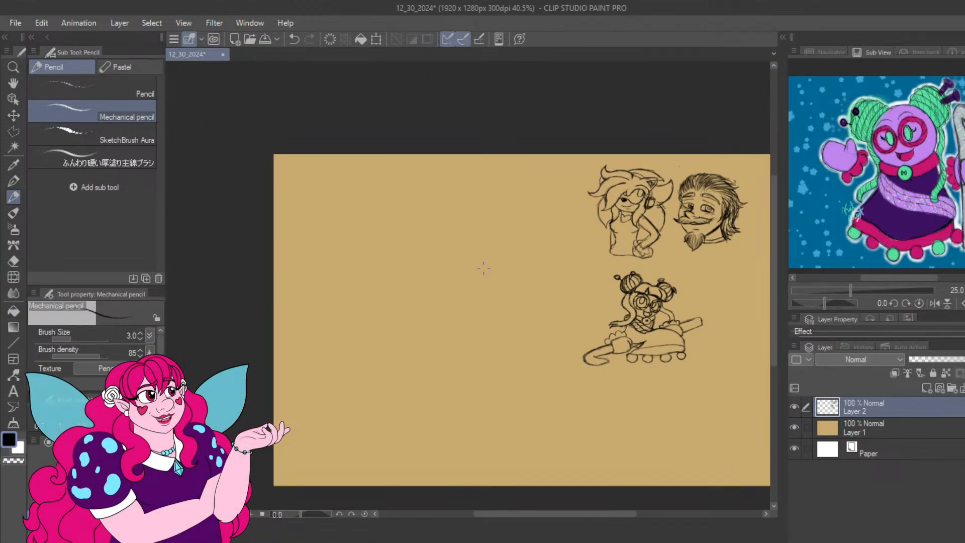
scroll(470, 242, up, 4)
scroll(594, 237, up, 8)
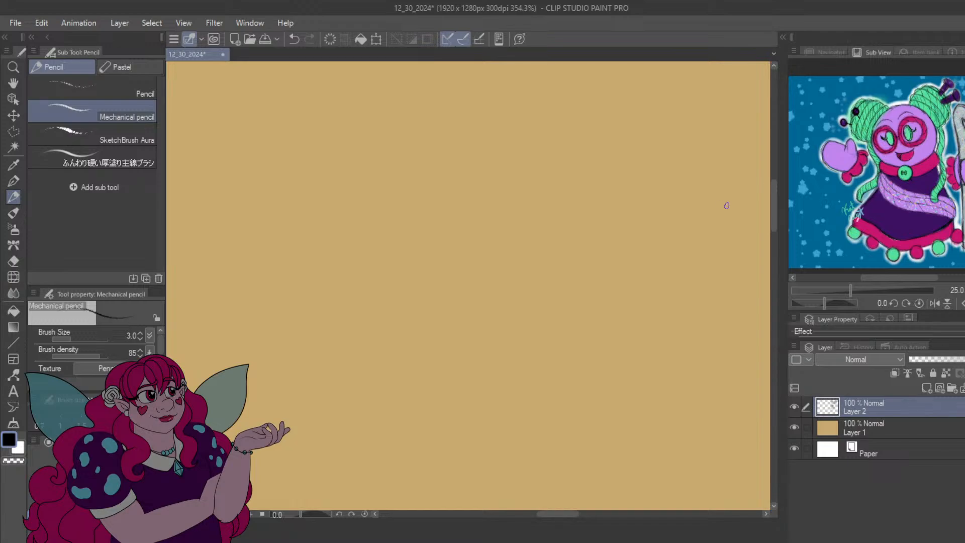
Sketch a large head circle with the mechanical pencil in the empty area of the canvas.
mouse_move(434, 297)
mouse_down()
mouse_move(398, 282)
mouse_move(412, 276)
mouse_move(373, 235)
mouse_move(394, 253)
mouse_move(372, 222)
mouse_move(387, 237)
mouse_move(380, 164)
mouse_move(372, 170)
mouse_move(496, 77)
mouse_move(545, 82)
mouse_move(586, 126)
mouse_up()
drag(502, 81, 598, 161)
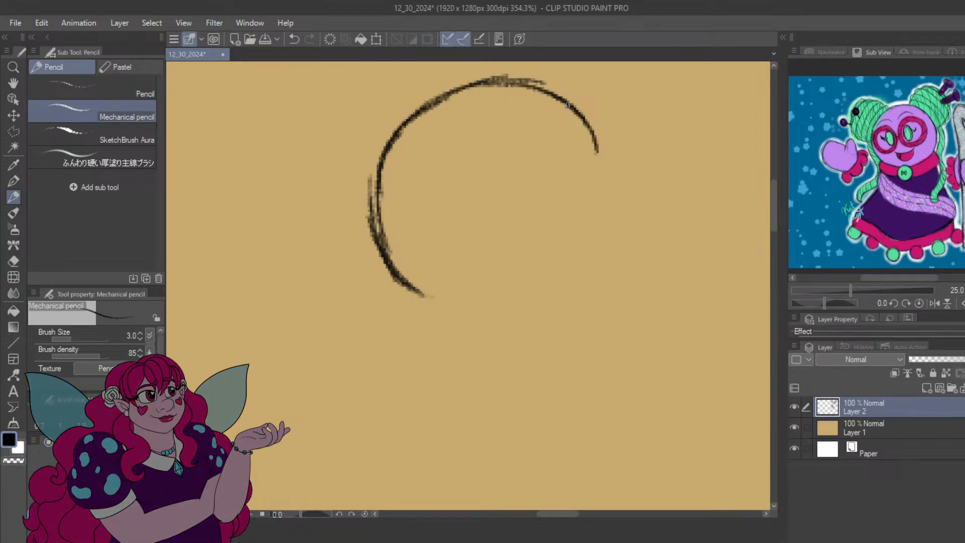
drag(568, 105, 608, 188)
drag(591, 123, 611, 208)
drag(606, 153, 615, 229)
mouse_move(387, 276)
mouse_down()
mouse_move(434, 300)
mouse_move(416, 287)
mouse_move(489, 311)
mouse_move(426, 300)
mouse_move(515, 313)
mouse_move(504, 300)
mouse_move(565, 294)
mouse_move(543, 290)
mouse_move(595, 261)
mouse_move(545, 288)
mouse_move(604, 237)
mouse_move(579, 263)
mouse_move(614, 178)
mouse_up()
drag(601, 241, 602, 164)
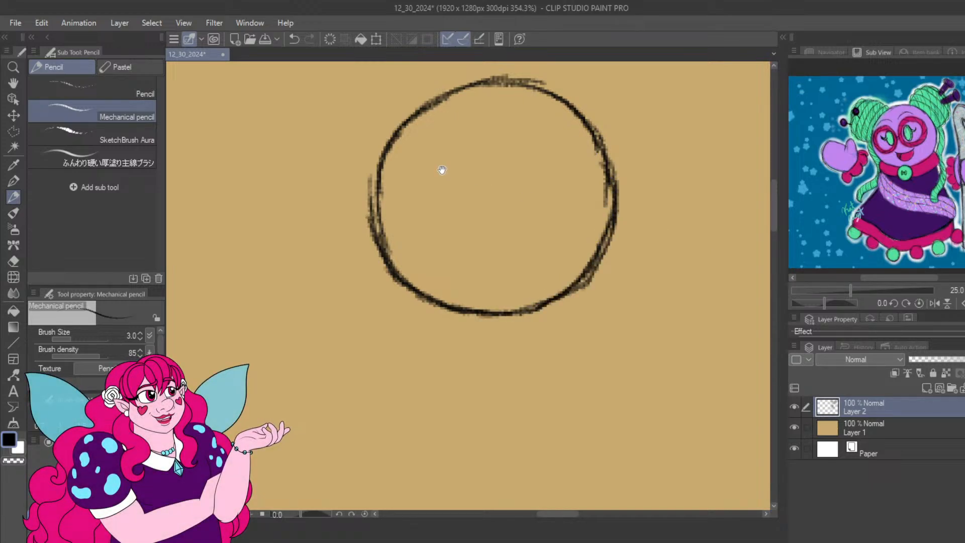
Draw a curved vertical centre guideline through the head circle, bowing toward the right side.
mouse_move(480, 157)
mouse_down()
mouse_move(450, 206)
mouse_move(448, 197)
mouse_up()
drag(462, 126, 483, 170)
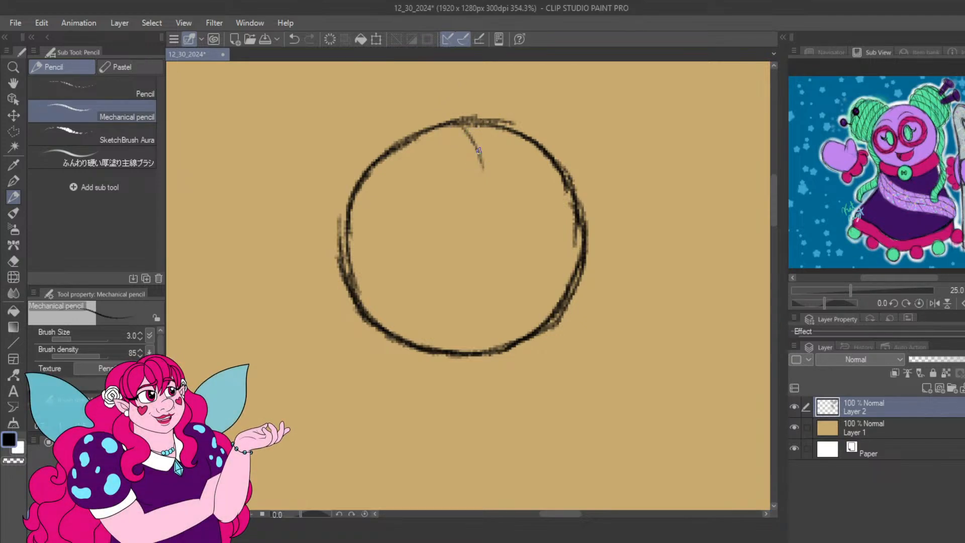
mouse_move(464, 124)
mouse_down()
mouse_move(487, 177)
mouse_move(485, 247)
mouse_up()
drag(458, 350, 475, 317)
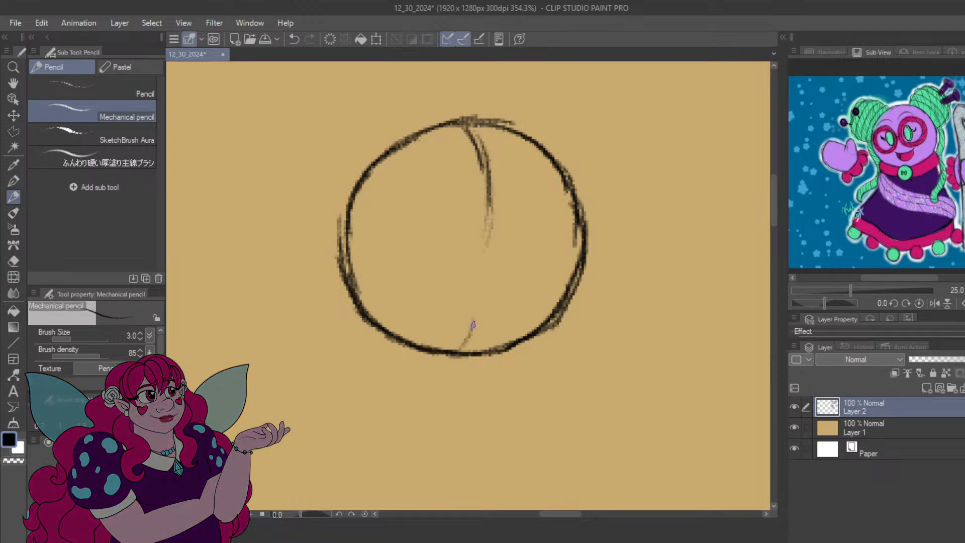
mouse_move(459, 351)
mouse_down()
mouse_move(472, 274)
mouse_move(479, 283)
mouse_move(491, 247)
mouse_up()
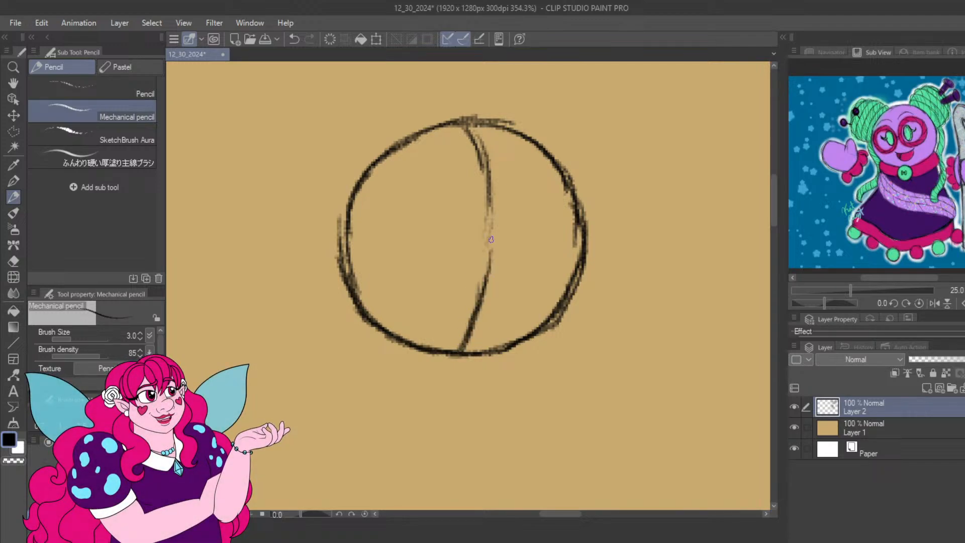
drag(478, 302, 499, 194)
drag(489, 263, 501, 160)
mouse_move(504, 236)
mouse_down()
mouse_move(496, 142)
mouse_move(501, 207)
mouse_up()
drag(496, 141, 480, 228)
drag(506, 166, 487, 272)
drag(502, 227, 455, 354)
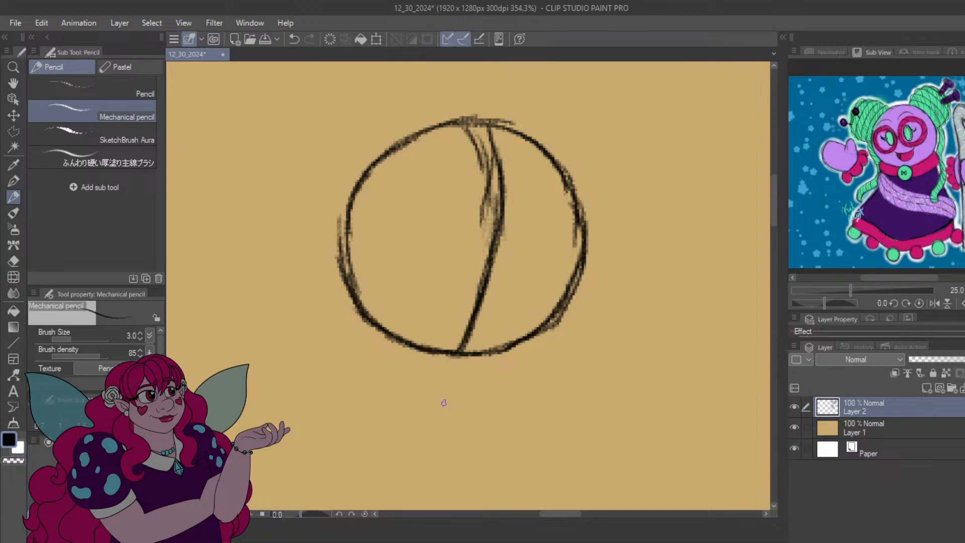
click(268, 248)
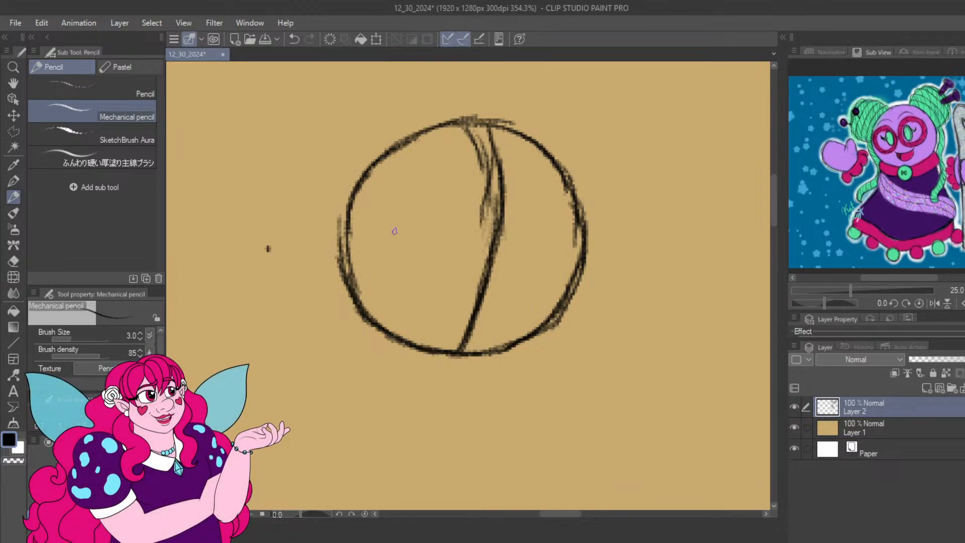
Draw a sagging horizontal eye guideline across the head circle and a short slanted side-plane line below its left half.
mouse_move(350, 208)
mouse_down()
mouse_move(433, 280)
mouse_move(477, 292)
mouse_up()
drag(389, 249, 503, 300)
mouse_move(414, 265)
mouse_down()
mouse_move(531, 297)
mouse_move(449, 280)
mouse_move(567, 290)
mouse_up()
drag(497, 294, 577, 286)
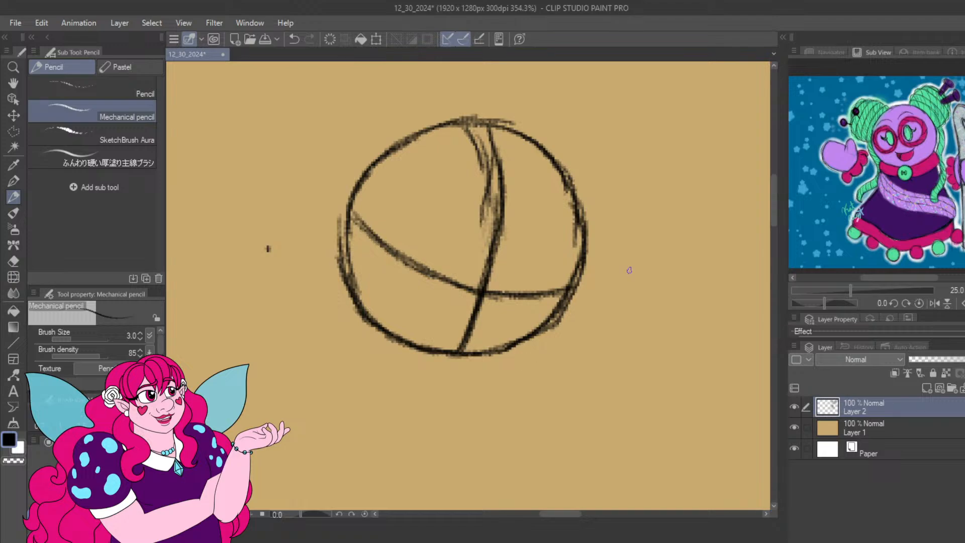
mouse_move(406, 246)
mouse_down()
mouse_move(392, 278)
mouse_move(404, 240)
mouse_move(385, 293)
mouse_up()
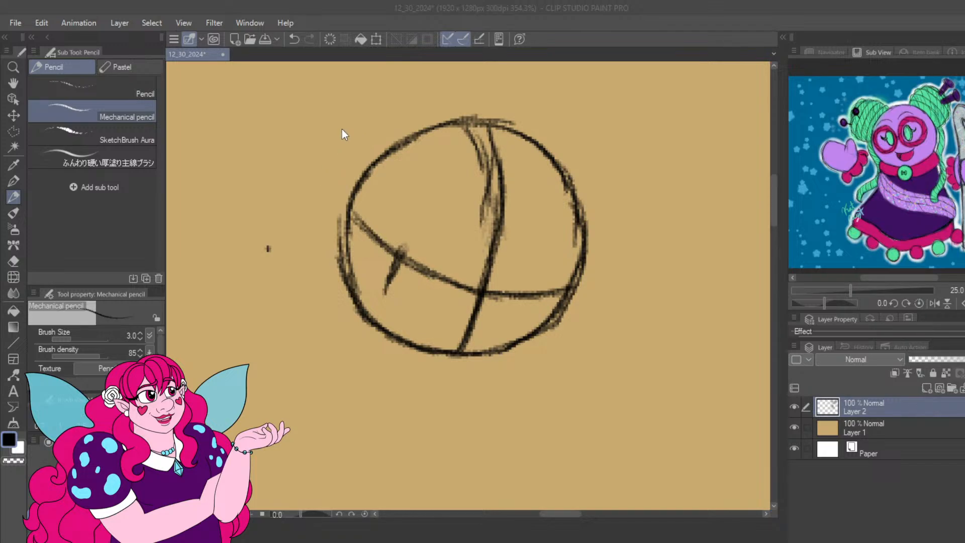
Switch the reference view to the white-haired character picture and frame it on the face and upper body.
click(962, 303)
scroll(935, 172, up, 1)
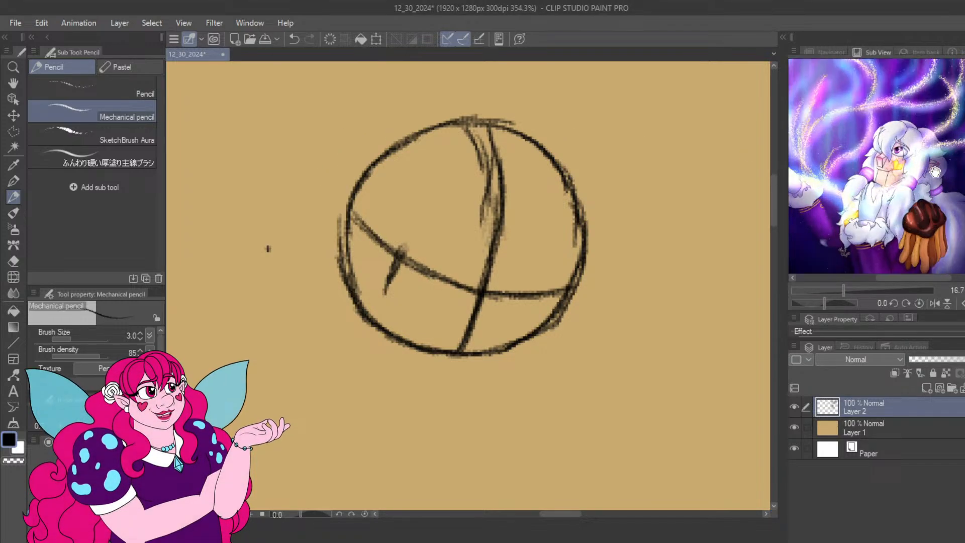
scroll(928, 166, up, 2)
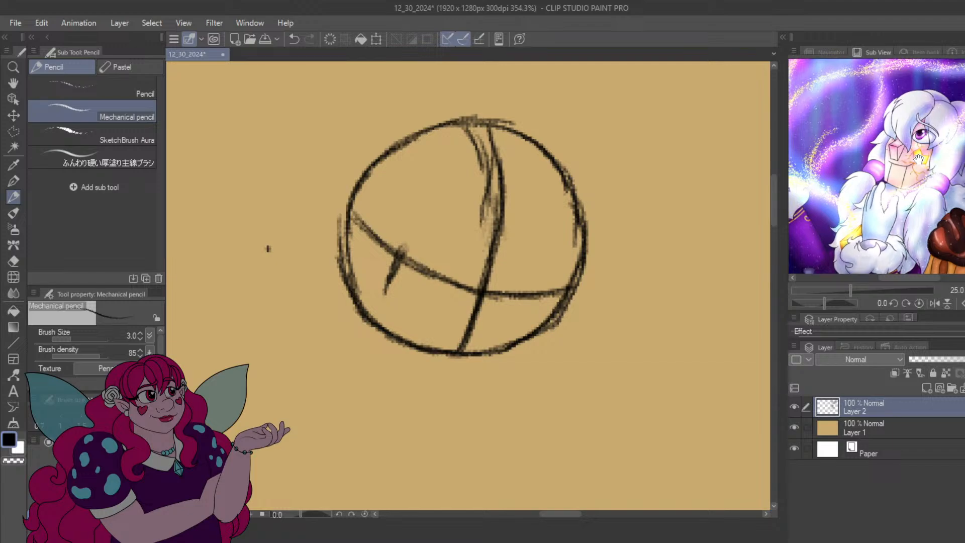
drag(918, 159, 904, 160)
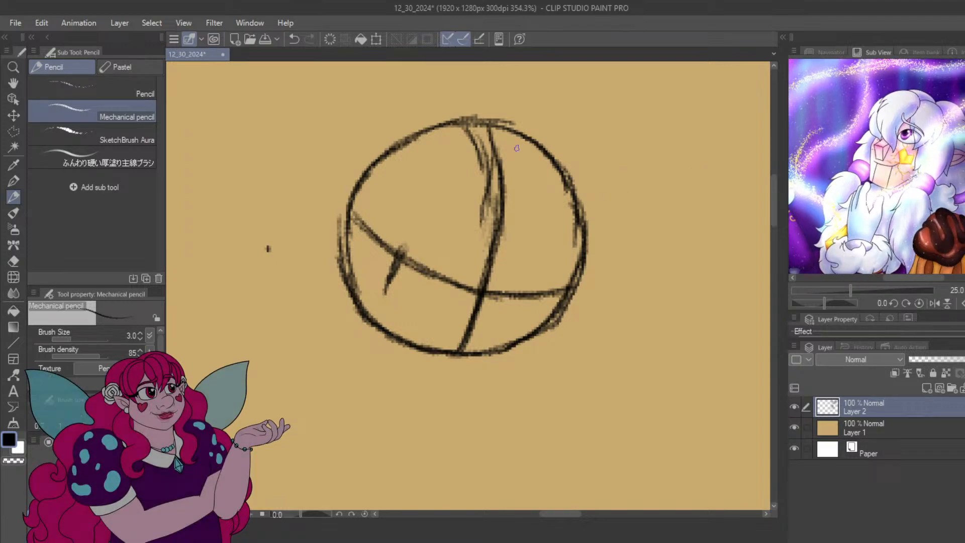
Extend the side-plane line to the circle's edge and sketch a tapered angular jaw and chin below the head.
mouse_move(402, 260)
mouse_down()
mouse_move(371, 321)
mouse_move(392, 368)
mouse_up()
drag(380, 329, 411, 416)
mouse_move(422, 419)
mouse_down()
mouse_move(479, 430)
mouse_move(487, 402)
mouse_move(480, 411)
mouse_move(507, 381)
mouse_up()
mouse_move(472, 434)
mouse_down()
mouse_move(523, 379)
mouse_move(556, 317)
mouse_up()
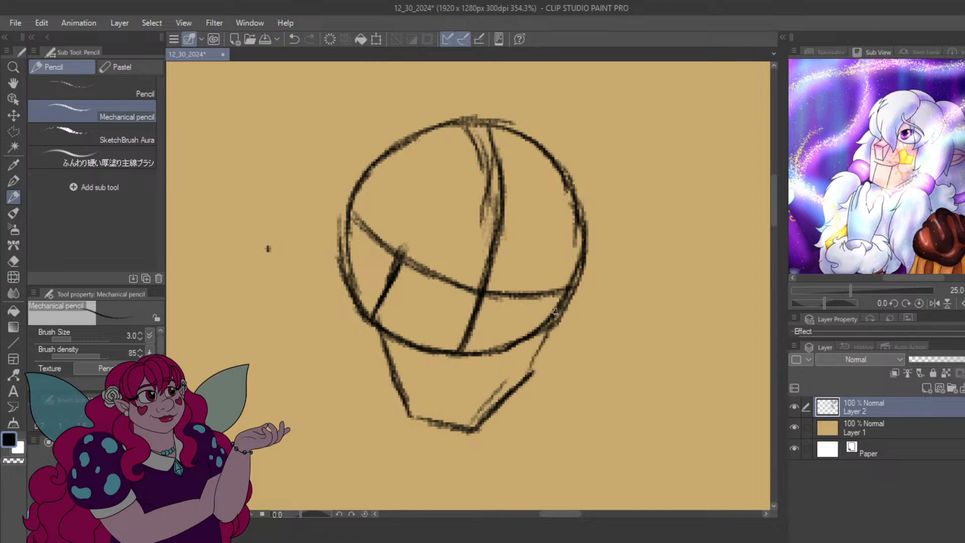
drag(528, 386, 557, 292)
mouse_move(533, 361)
mouse_down()
mouse_move(564, 277)
mouse_move(533, 364)
mouse_up()
key(ctrl+s)
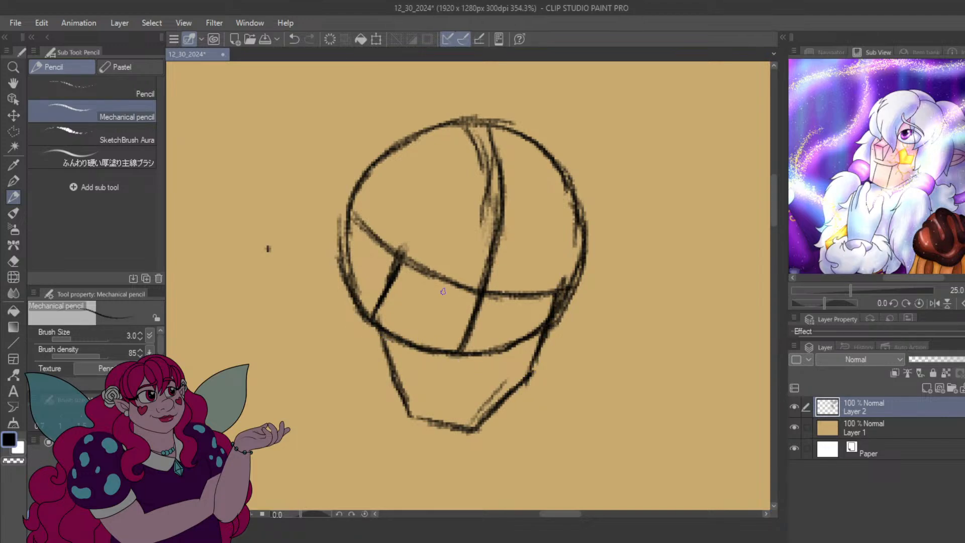
Sketch the two sides of the neck descending from the head and jaw.
mouse_move(363, 323)
mouse_down()
mouse_move(380, 375)
mouse_move(362, 335)
mouse_move(378, 413)
mouse_up()
mouse_move(514, 401)
mouse_down()
mouse_move(501, 432)
mouse_move(505, 422)
mouse_move(529, 460)
mouse_up()
drag(357, 310, 374, 408)
drag(363, 336, 377, 435)
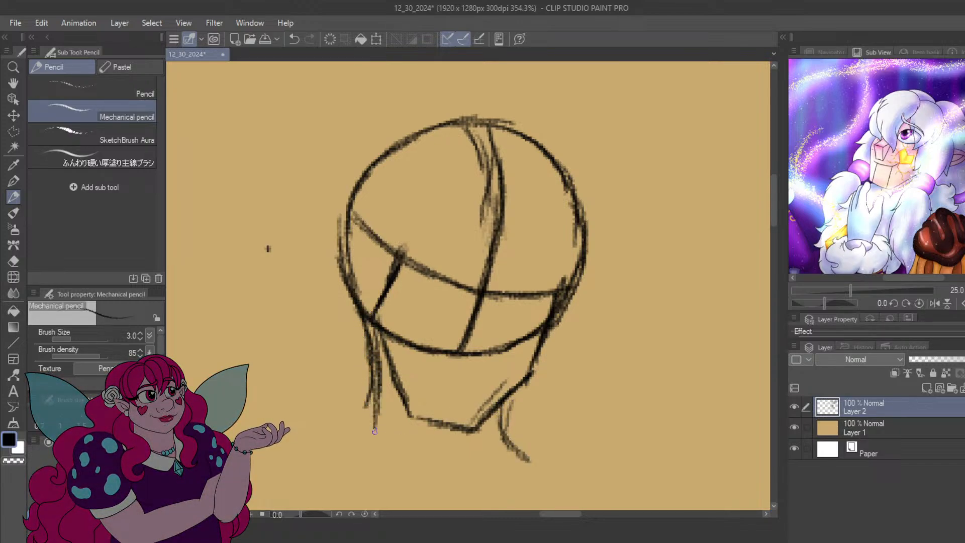
Rough in the left shoulder with light lines running outward from the neck and curving down at the upper arm.
mouse_move(370, 386)
mouse_down()
mouse_move(372, 456)
mouse_move(420, 262)
mouse_up()
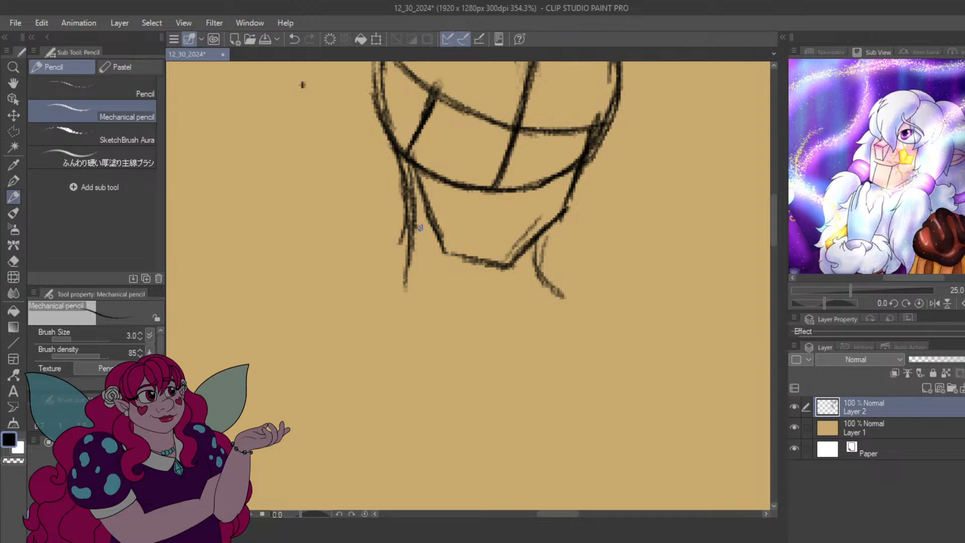
drag(413, 227, 435, 244)
drag(390, 185, 323, 177)
drag(376, 255, 276, 260)
drag(353, 245, 186, 284)
drag(190, 292, 192, 338)
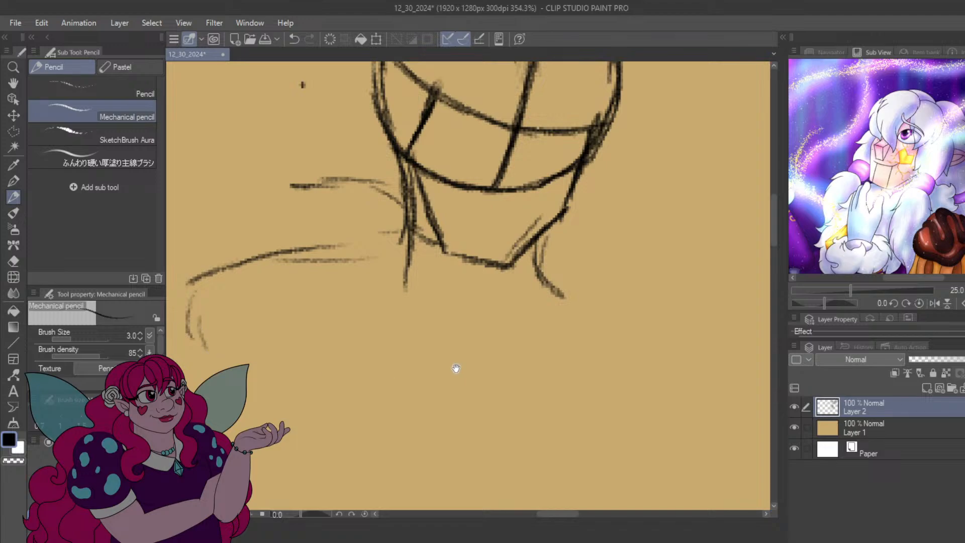
Sketch a second, smaller head circle below and to the right of the first head's chin.
drag(456, 369, 411, 311)
mouse_move(445, 342)
mouse_down()
mouse_move(442, 384)
mouse_move(432, 392)
mouse_up()
mouse_move(465, 261)
mouse_down()
mouse_move(422, 359)
mouse_move(427, 331)
mouse_up()
mouse_move(496, 257)
mouse_down()
mouse_move(456, 291)
mouse_move(542, 254)
mouse_move(607, 310)
mouse_move(609, 351)
mouse_up()
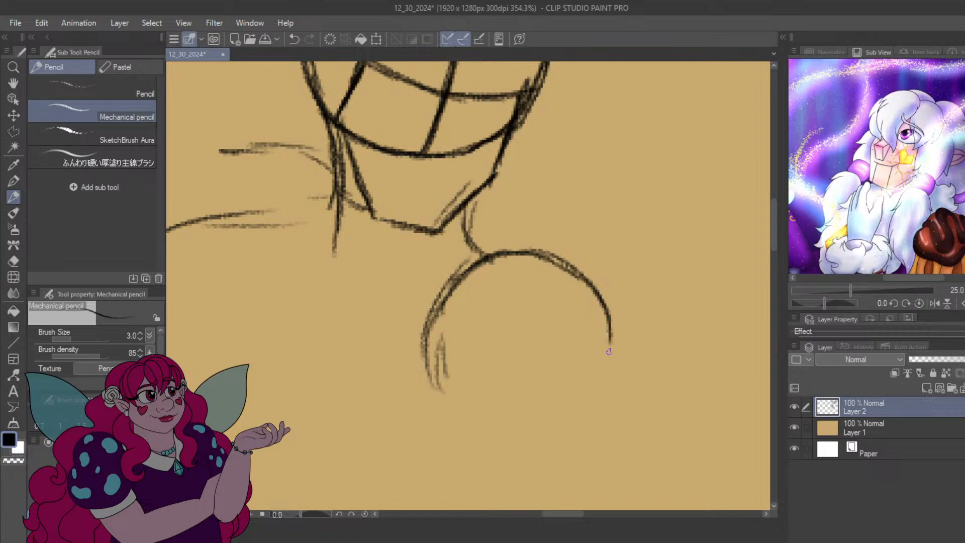
drag(605, 309, 609, 358)
mouse_move(430, 326)
mouse_down()
mouse_move(412, 370)
mouse_move(439, 409)
mouse_up()
drag(426, 346, 494, 436)
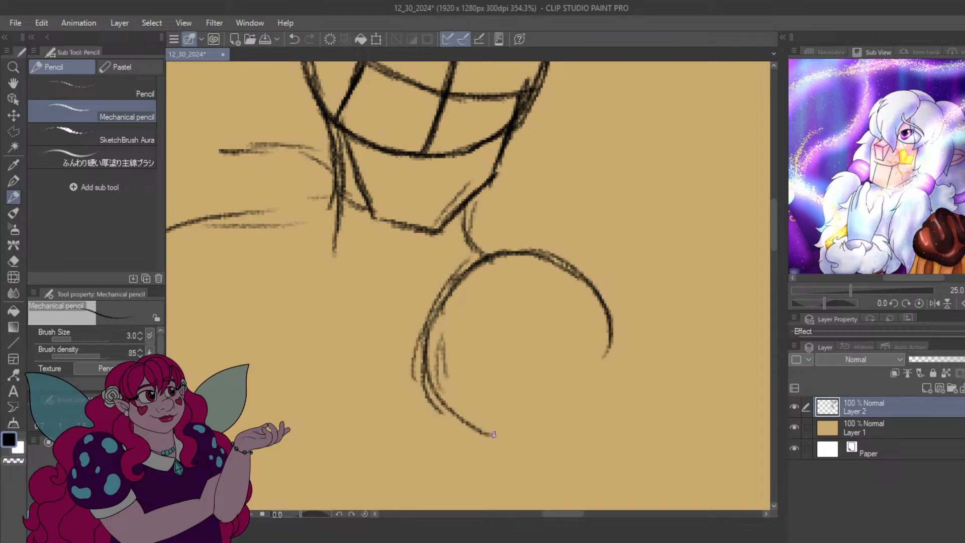
drag(428, 370, 535, 446)
drag(460, 421, 583, 417)
mouse_move(546, 445)
mouse_down()
mouse_move(607, 377)
mouse_move(619, 349)
mouse_up()
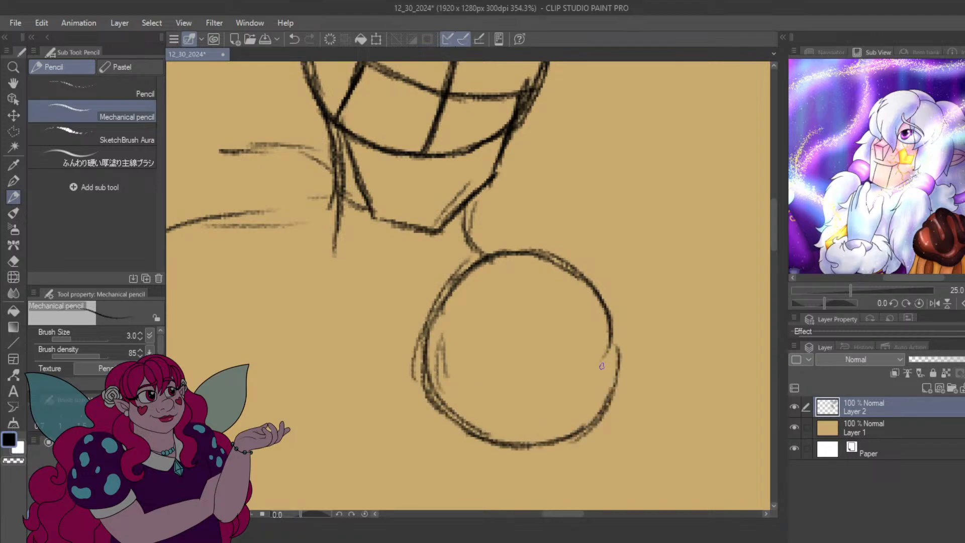
drag(598, 417, 608, 307)
drag(603, 374, 584, 281)
Draw a curved centre guideline and a crossing diagonal eye guideline inside the second head circle.
drag(521, 350, 554, 289)
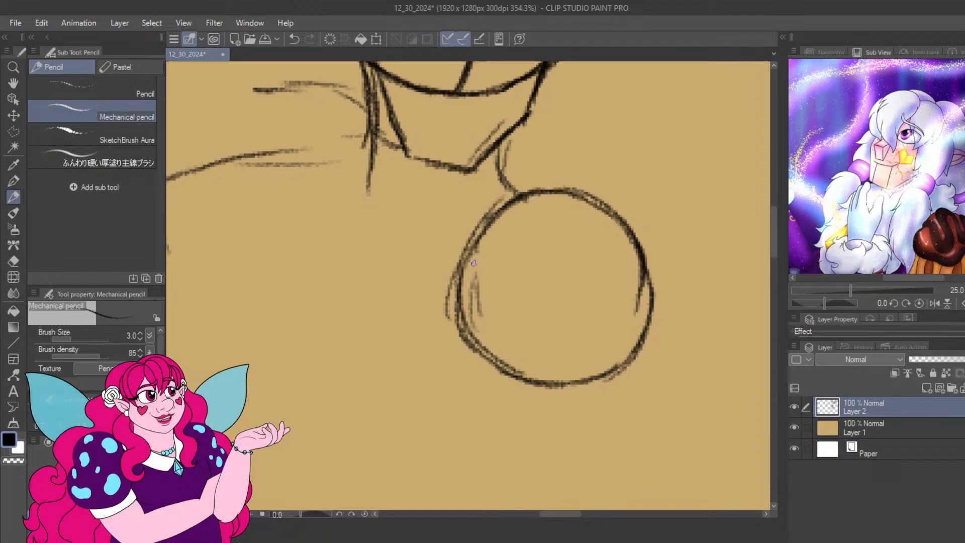
drag(499, 204, 481, 284)
mouse_move(485, 228)
mouse_down()
mouse_move(489, 273)
mouse_move(525, 344)
mouse_up()
mouse_move(485, 246)
mouse_down()
mouse_move(517, 327)
mouse_move(569, 381)
mouse_up()
mouse_move(481, 354)
mouse_down()
mouse_move(583, 294)
mouse_move(615, 282)
mouse_up()
drag(523, 337, 620, 249)
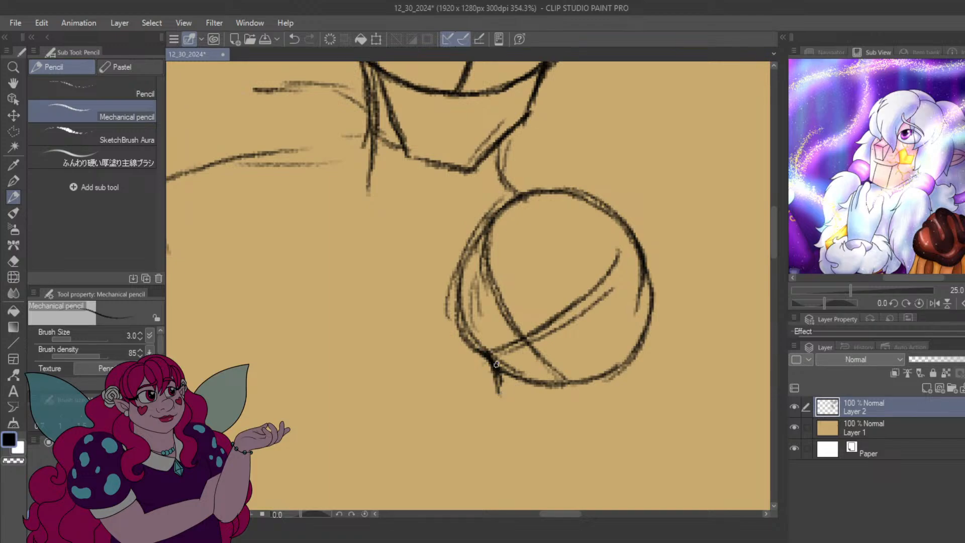
Sketch a short angular jaw under the second head circle and a curved side-plane line linking the eye guideline to the jaw.
mouse_move(496, 364)
mouse_down()
mouse_move(518, 402)
mouse_move(604, 419)
mouse_up()
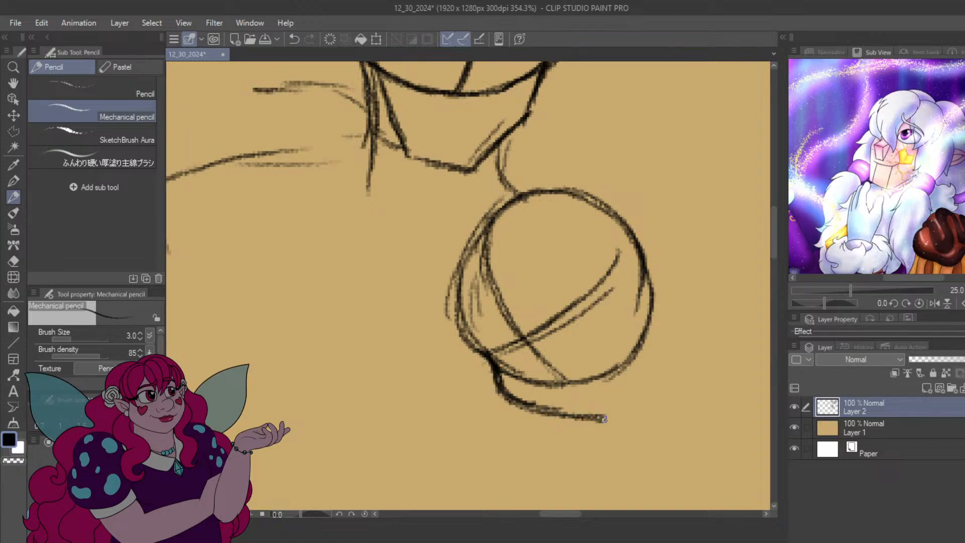
mouse_move(543, 414)
mouse_down()
mouse_move(605, 419)
mouse_move(586, 421)
mouse_move(602, 418)
mouse_move(628, 386)
mouse_up()
drag(603, 421, 634, 360)
drag(618, 412, 645, 326)
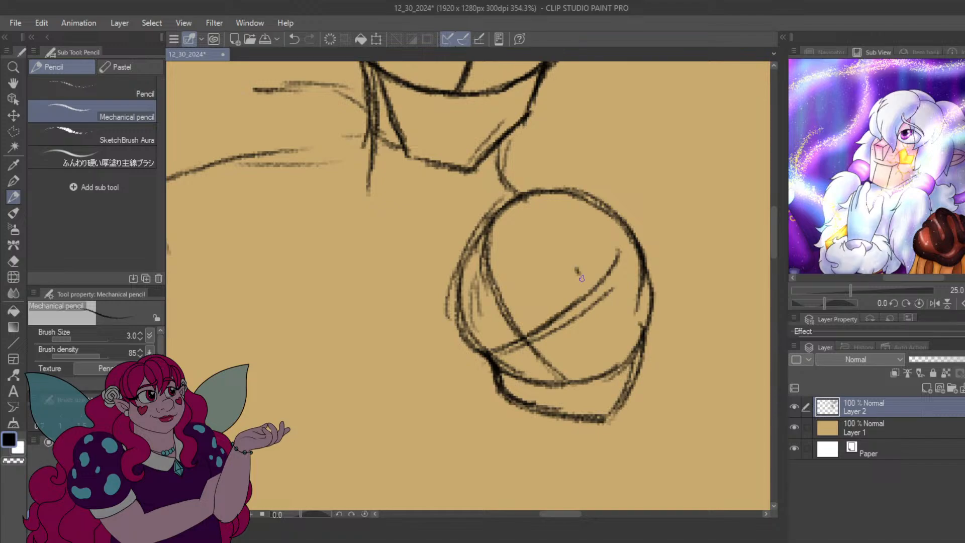
mouse_move(576, 268)
mouse_down()
mouse_move(627, 308)
mouse_move(645, 352)
mouse_up()
drag(626, 311, 641, 339)
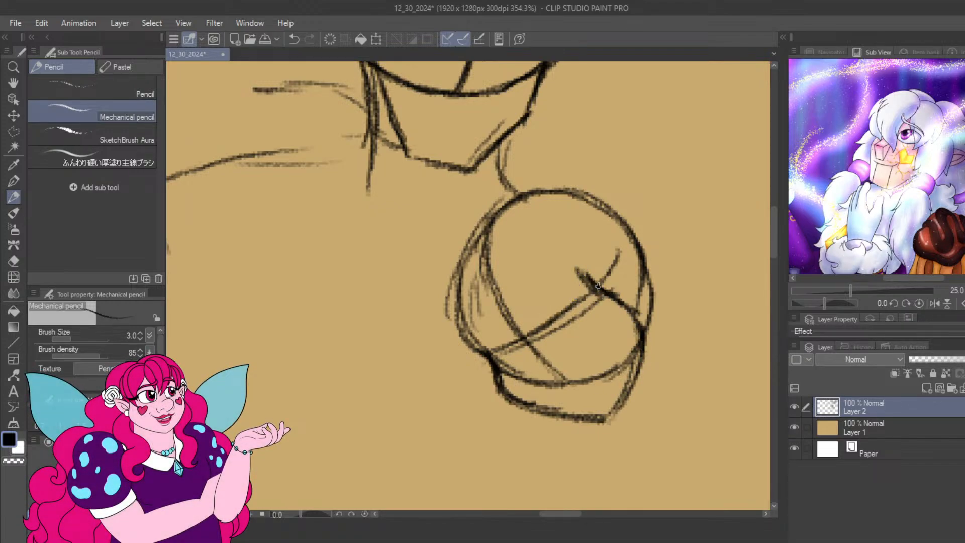
mouse_move(597, 286)
mouse_down()
mouse_move(628, 290)
mouse_move(628, 307)
mouse_move(640, 313)
mouse_move(642, 367)
mouse_move(624, 405)
mouse_up()
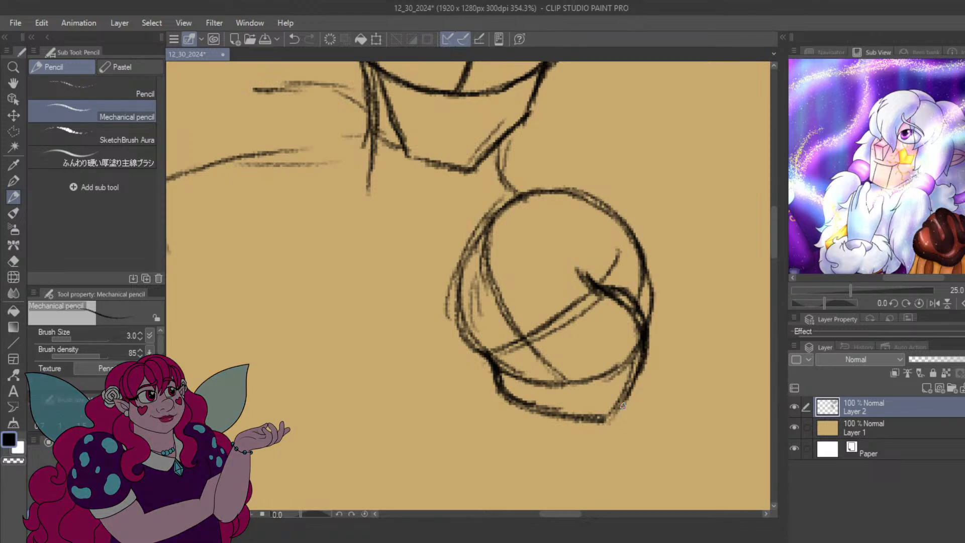
drag(642, 358, 608, 436)
Outline the fluffy garment shape from the left shoulder and neck across to the second head, with jagged fur tufts.
mouse_move(416, 300)
mouse_down()
mouse_move(476, 309)
mouse_move(452, 317)
mouse_up()
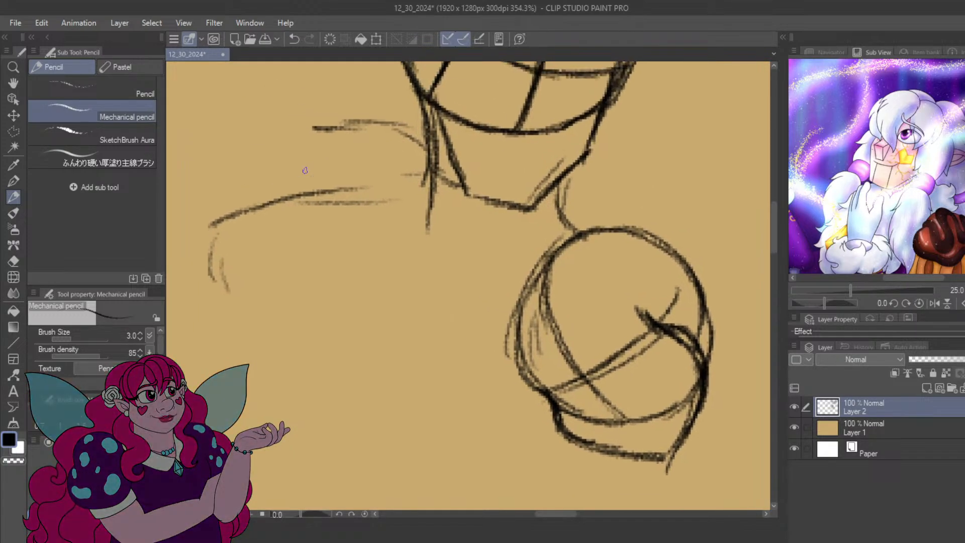
mouse_move(308, 129)
mouse_down()
mouse_move(338, 141)
mouse_move(246, 186)
mouse_up()
mouse_move(275, 172)
mouse_down()
mouse_move(256, 206)
mouse_move(274, 173)
mouse_move(271, 253)
mouse_move(260, 258)
mouse_move(331, 296)
mouse_up()
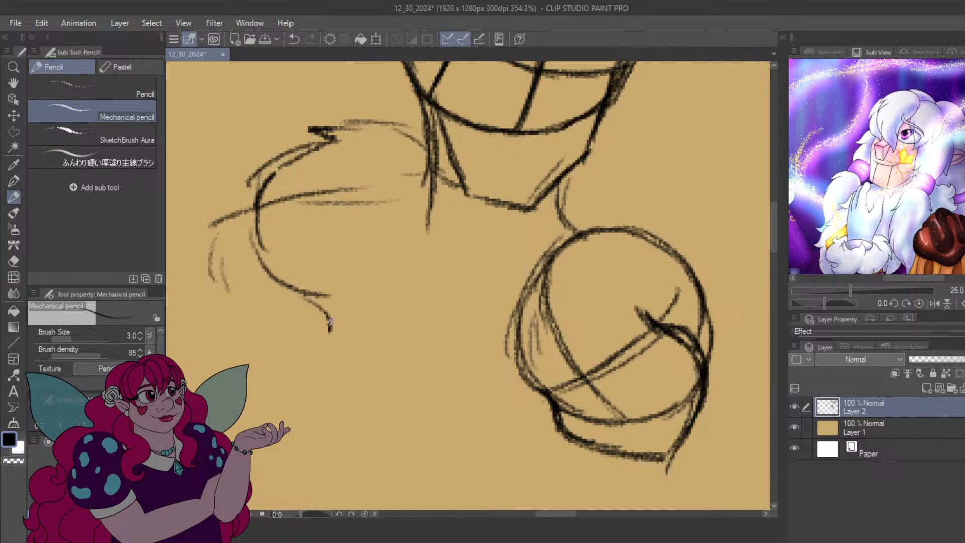
mouse_move(357, 186)
mouse_down()
mouse_move(399, 200)
mouse_move(420, 173)
mouse_move(412, 203)
mouse_move(484, 255)
mouse_move(509, 253)
mouse_move(508, 304)
mouse_up()
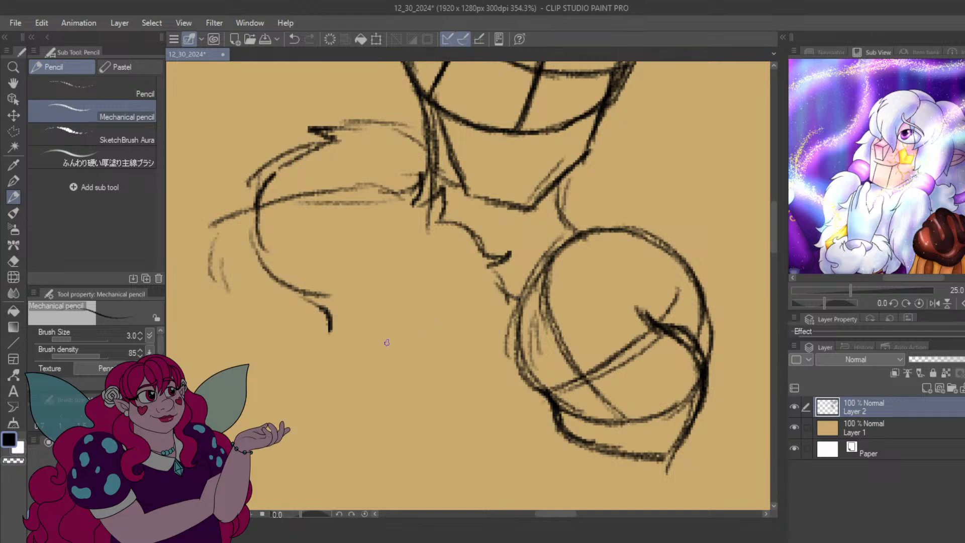
mouse_move(302, 296)
mouse_down()
mouse_move(337, 347)
mouse_move(425, 386)
mouse_move(452, 373)
mouse_move(482, 415)
mouse_move(527, 425)
mouse_up()
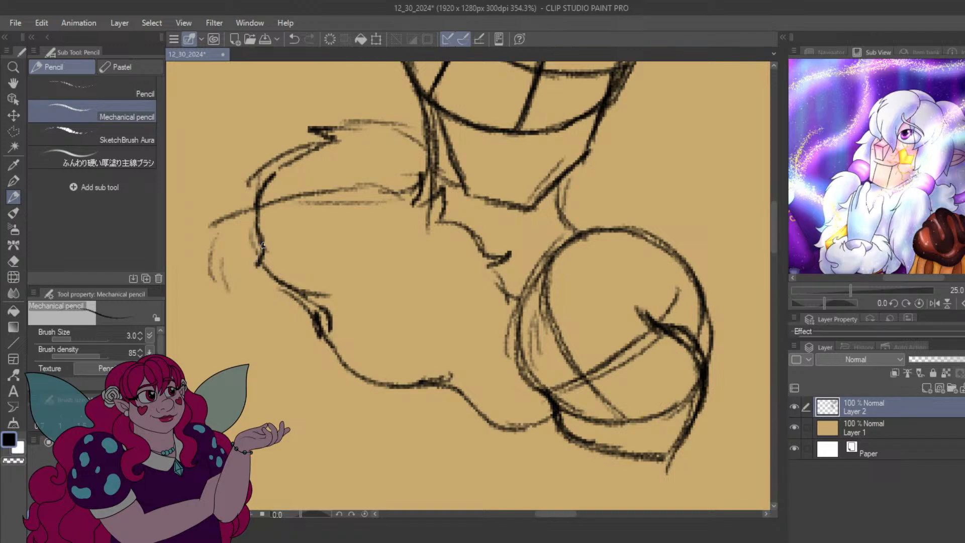
Draw jagged fur tufts along the garment's lower edge, from the left shoulder down to the second head's jaw.
mouse_move(262, 246)
mouse_down()
mouse_move(248, 261)
mouse_move(290, 277)
mouse_move(278, 271)
mouse_move(297, 326)
mouse_up()
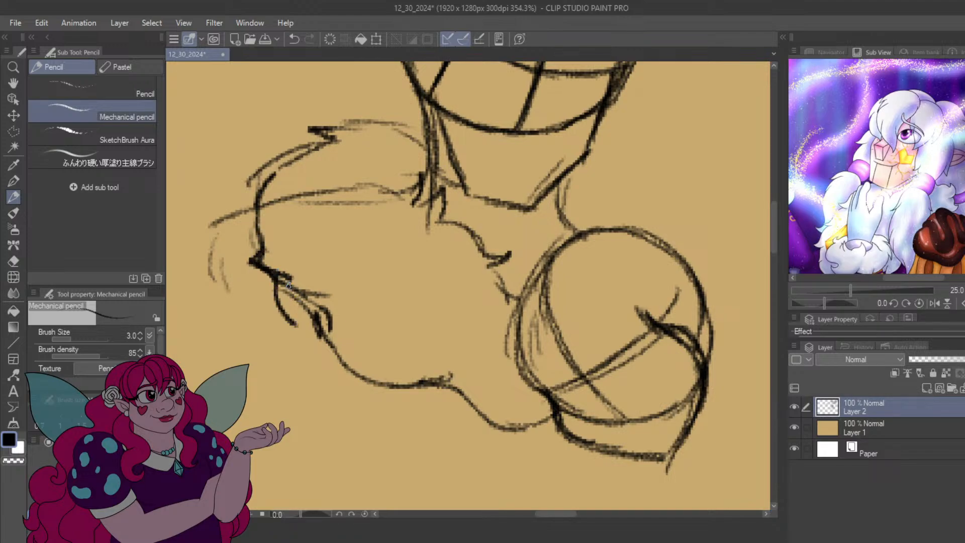
drag(280, 287, 367, 365)
mouse_move(297, 325)
mouse_down()
mouse_move(345, 373)
mouse_move(400, 398)
mouse_move(480, 384)
mouse_up()
mouse_move(454, 415)
mouse_down()
mouse_move(475, 386)
mouse_move(506, 422)
mouse_move(551, 413)
mouse_up()
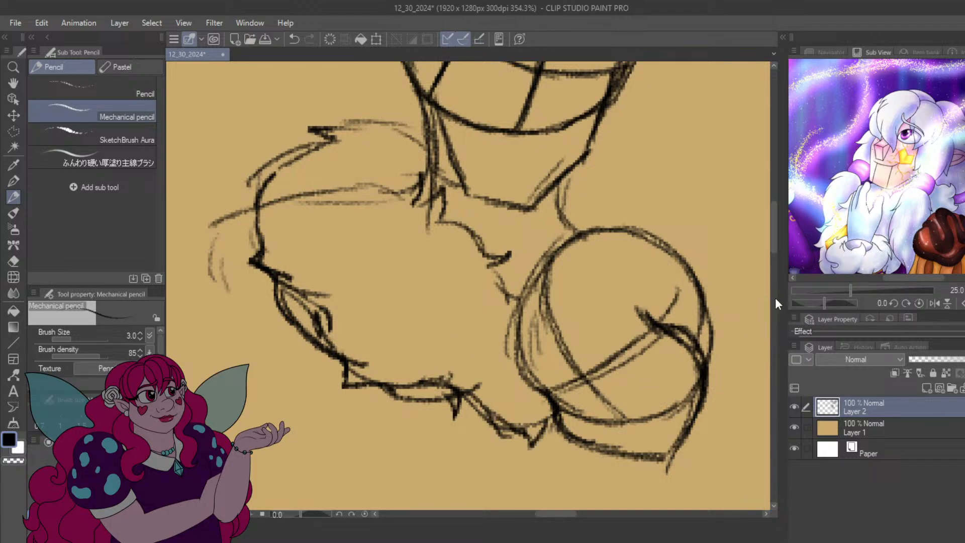
Outline the fluffy garment over the far shoulder, starting at the first head's jaw, and add fur tufts along the neckline beside the second head.
mouse_move(526, 217)
mouse_down()
mouse_move(451, 367)
mouse_move(482, 325)
mouse_up()
drag(556, 250, 602, 267)
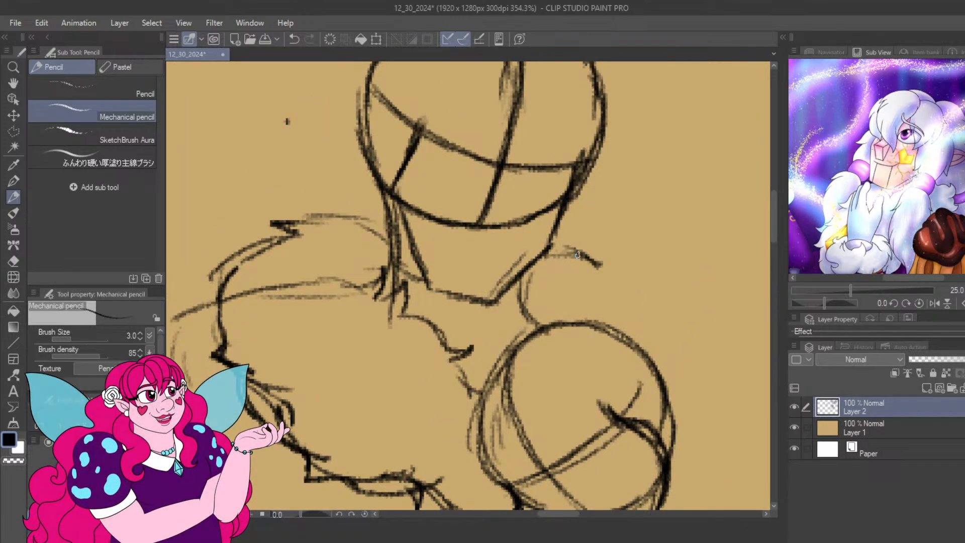
mouse_move(551, 250)
mouse_down()
mouse_move(591, 259)
mouse_move(615, 244)
mouse_move(606, 268)
mouse_move(622, 264)
mouse_move(648, 288)
mouse_move(646, 332)
mouse_up()
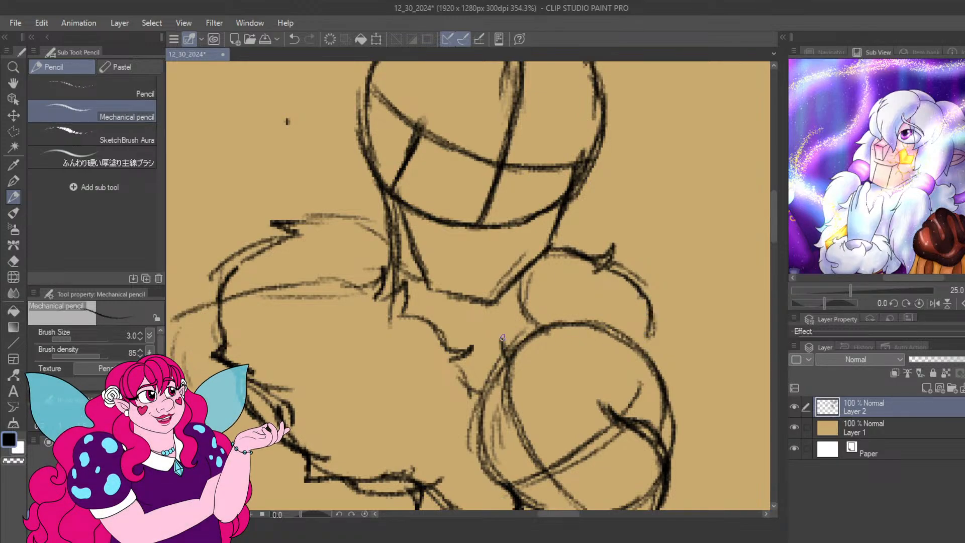
drag(507, 341, 538, 307)
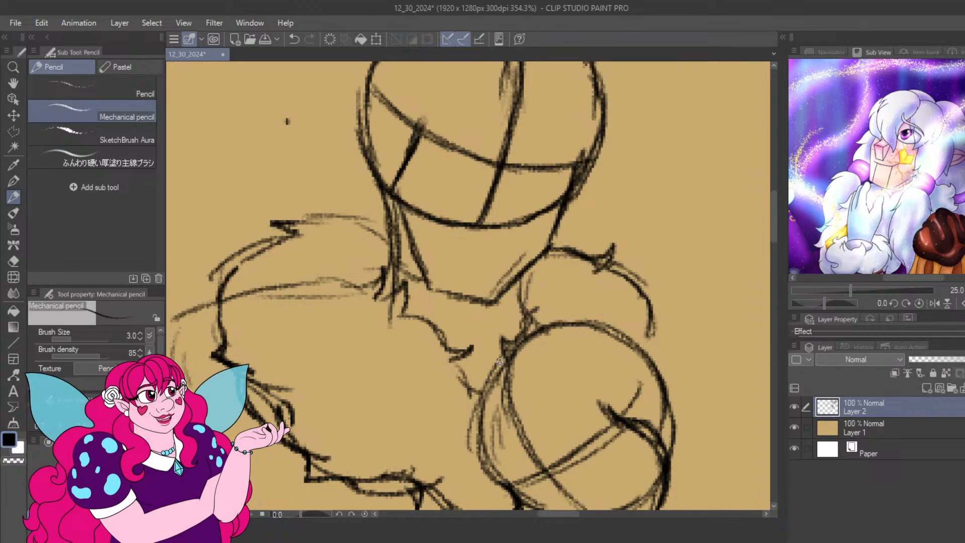
mouse_move(452, 359)
mouse_down()
mouse_move(484, 393)
mouse_move(551, 199)
mouse_move(551, 314)
mouse_up()
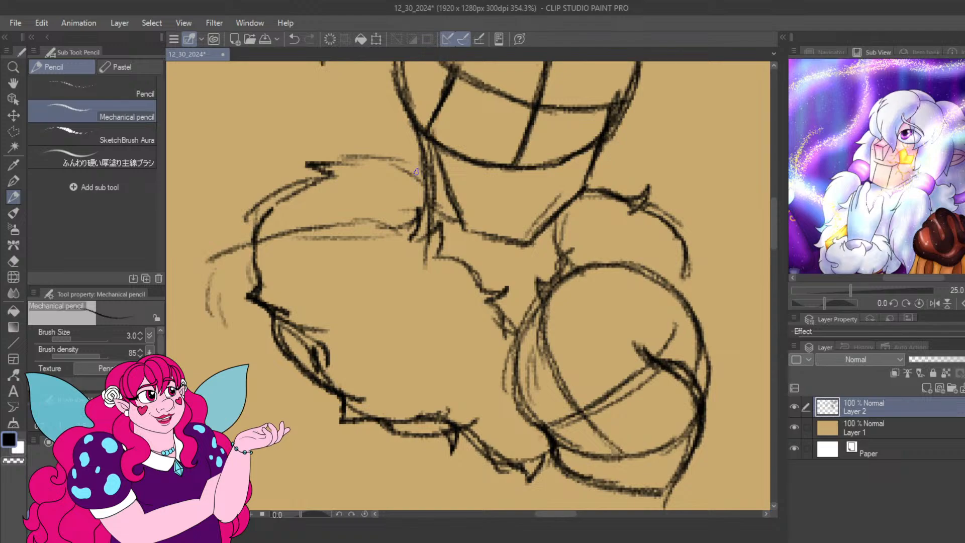
Sketch a rounded puff sleeve with a curved cuff band beside the garment's left edge.
mouse_move(467, 264)
mouse_down()
mouse_move(508, 377)
mouse_move(528, 282)
mouse_move(597, 255)
mouse_up()
drag(364, 231, 305, 251)
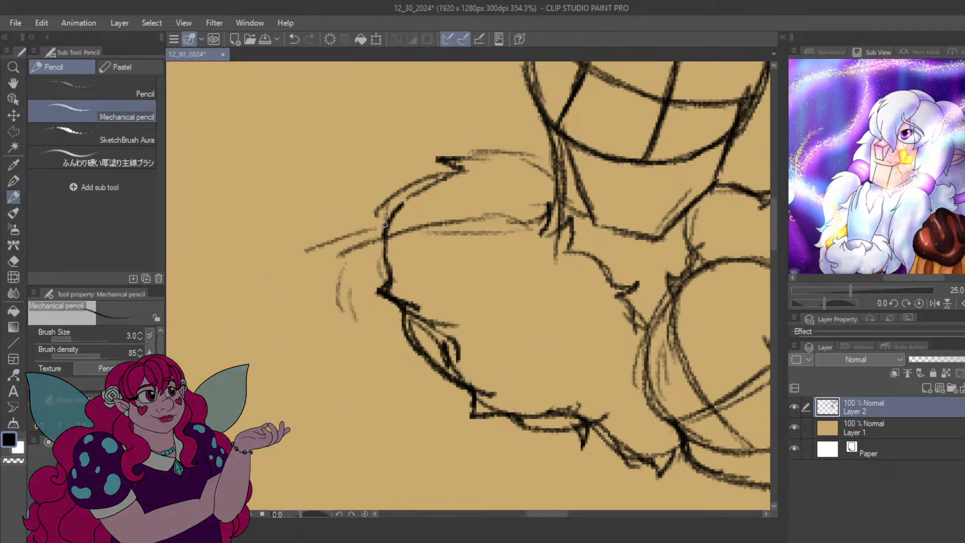
mouse_move(402, 190)
mouse_down()
mouse_move(344, 188)
mouse_move(300, 227)
mouse_up()
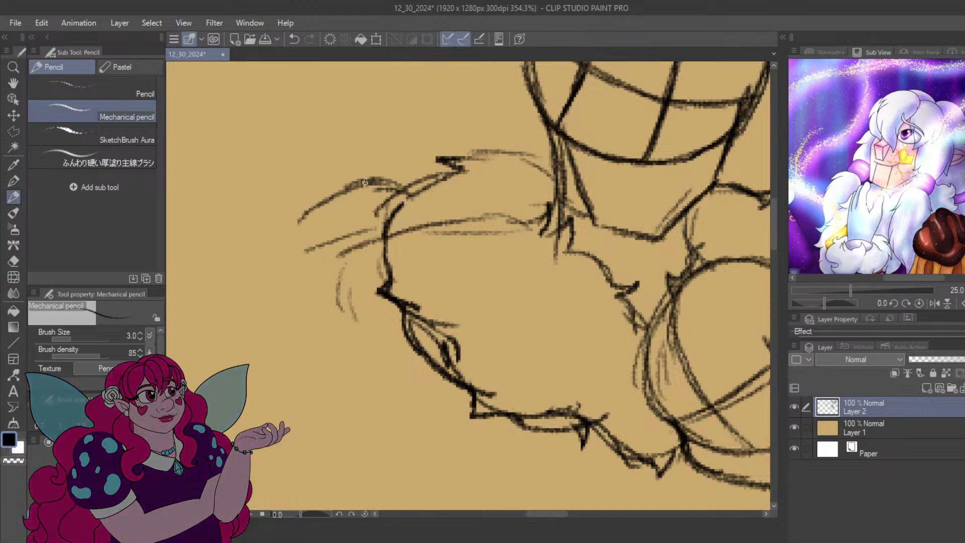
drag(366, 180, 295, 253)
drag(315, 214, 308, 277)
mouse_move(301, 235)
mouse_down()
mouse_move(276, 285)
mouse_move(351, 302)
mouse_move(380, 296)
mouse_up()
mouse_move(275, 259)
mouse_down()
mouse_move(247, 302)
mouse_move(320, 335)
mouse_move(397, 316)
mouse_up()
drag(334, 344, 406, 308)
Sketch the matching puff sleeve outline on the far shoulder and add a fur tuft where it meets the garment.
drag(366, 360, 219, 251)
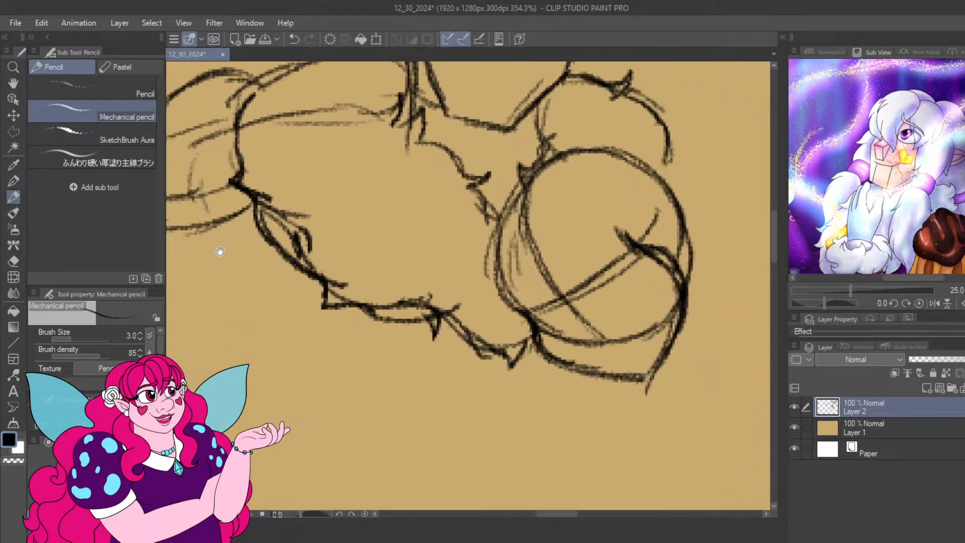
mouse_move(330, 294)
mouse_down()
mouse_move(324, 277)
mouse_move(371, 265)
mouse_move(321, 332)
mouse_move(362, 301)
mouse_move(470, 280)
mouse_move(313, 290)
mouse_up()
mouse_move(534, 239)
mouse_down()
mouse_move(576, 224)
mouse_move(620, 241)
mouse_move(628, 267)
mouse_move(669, 277)
mouse_move(625, 313)
mouse_up()
mouse_move(553, 306)
mouse_down()
mouse_move(661, 298)
mouse_move(664, 285)
mouse_up()
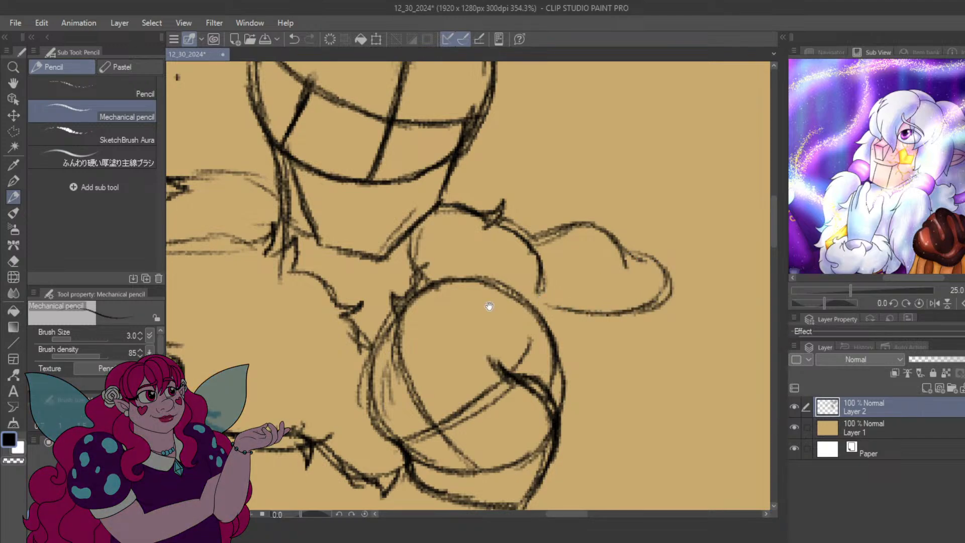
drag(526, 295, 600, 260)
drag(632, 220, 614, 254)
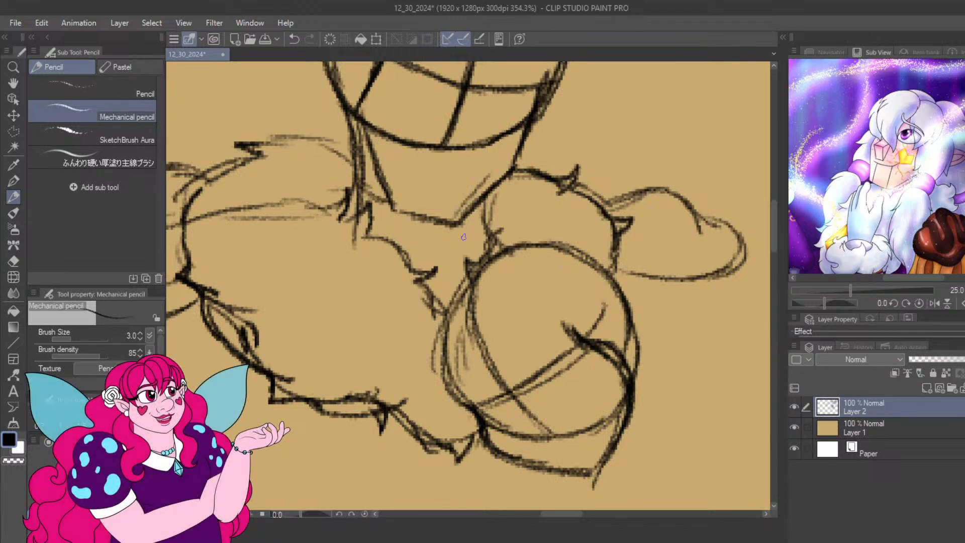
Add a curved cuff band under the far shoulder's puff sleeve, reaching back to the garment edge.
mouse_move(358, 258)
mouse_down()
mouse_move(648, 271)
mouse_move(254, 202)
mouse_up()
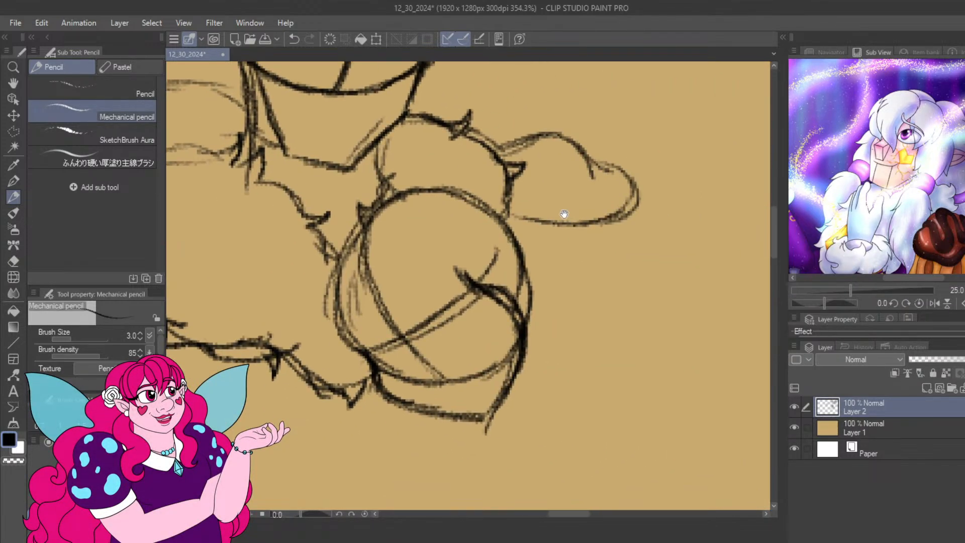
drag(583, 256, 545, 257)
mouse_move(472, 230)
mouse_down()
mouse_move(583, 245)
mouse_move(609, 226)
mouse_move(608, 217)
mouse_move(556, 223)
mouse_up()
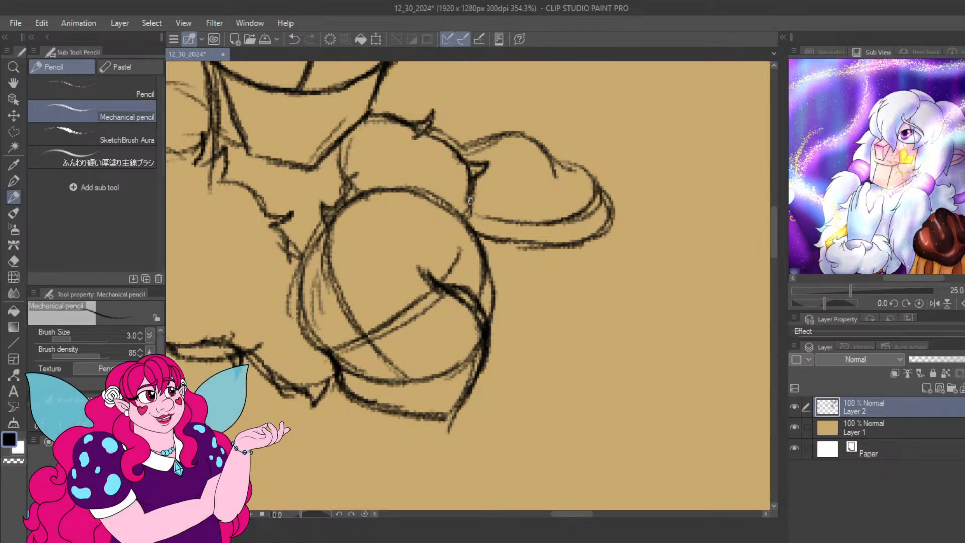
drag(471, 200, 556, 221)
Sketch the two sides of the upper arm slanting down and inward from the left puff sleeve's cuff.
mouse_move(228, 349)
mouse_down()
mouse_move(276, 278)
mouse_move(332, 253)
mouse_move(528, 320)
mouse_move(388, 410)
mouse_move(545, 237)
mouse_move(557, 146)
mouse_move(506, 108)
mouse_move(526, 159)
mouse_move(540, 295)
mouse_up()
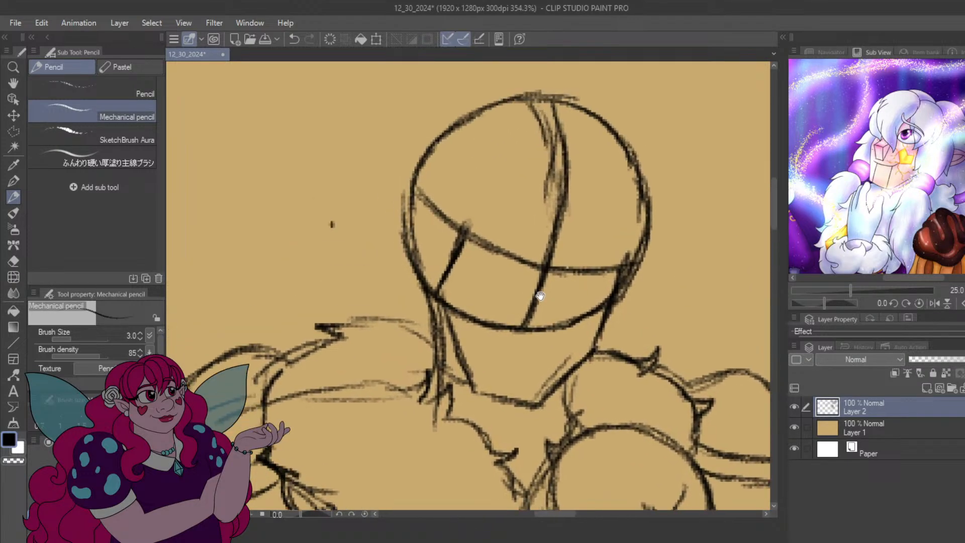
mouse_move(441, 278)
mouse_down()
mouse_move(417, 229)
mouse_move(435, 178)
mouse_move(522, 134)
mouse_move(613, 151)
mouse_move(644, 231)
mouse_move(636, 279)
mouse_up()
drag(503, 355, 431, 125)
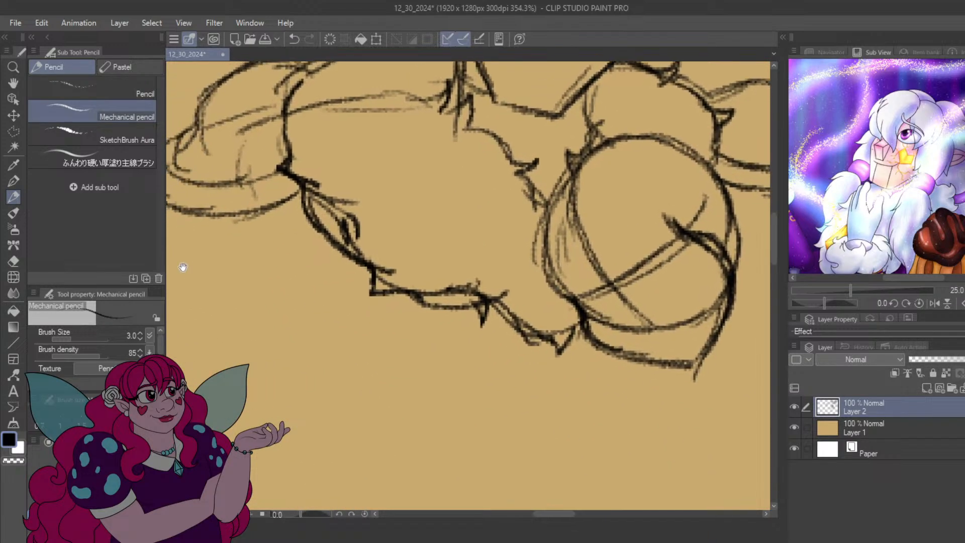
drag(181, 267, 326, 267)
mouse_move(262, 201)
mouse_down()
mouse_move(335, 311)
mouse_move(332, 318)
mouse_move(291, 266)
mouse_move(320, 328)
mouse_up()
drag(262, 212, 333, 343)
drag(290, 263, 387, 393)
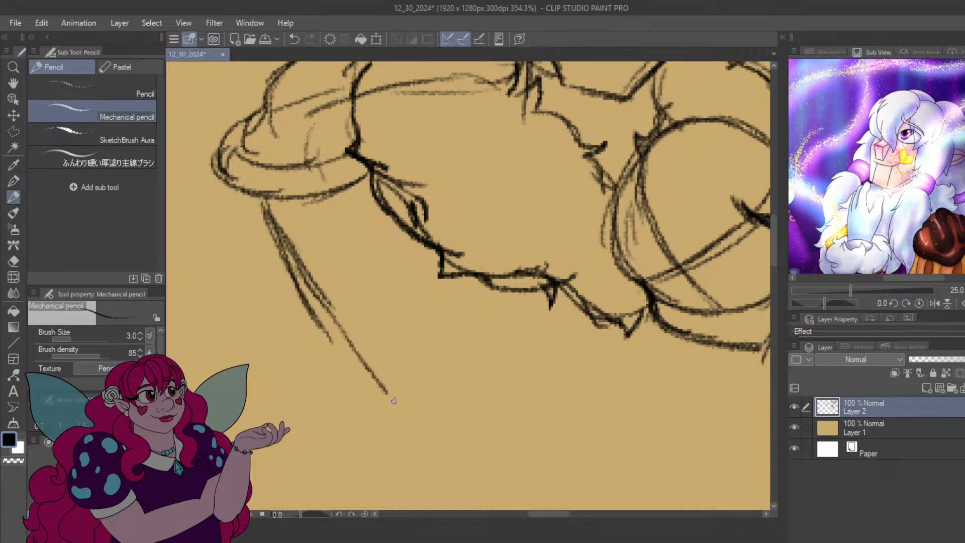
mouse_move(358, 172)
mouse_down()
mouse_move(450, 289)
mouse_move(473, 296)
mouse_move(480, 329)
mouse_up()
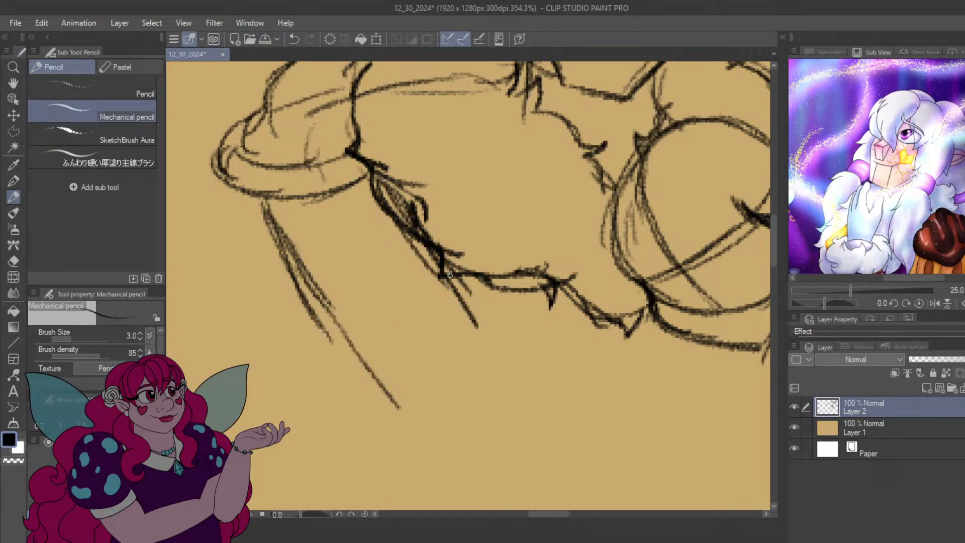
drag(397, 191, 485, 325)
drag(299, 245, 385, 373)
drag(334, 315, 390, 384)
Bring the reference's lower part into view, then sketch a long forearm guideline below the garment and short arm marks beside the second head's jaw.
mouse_move(882, 240)
mouse_down()
mouse_move(866, 138)
mouse_move(891, 146)
mouse_move(902, 125)
mouse_move(918, 124)
mouse_up()
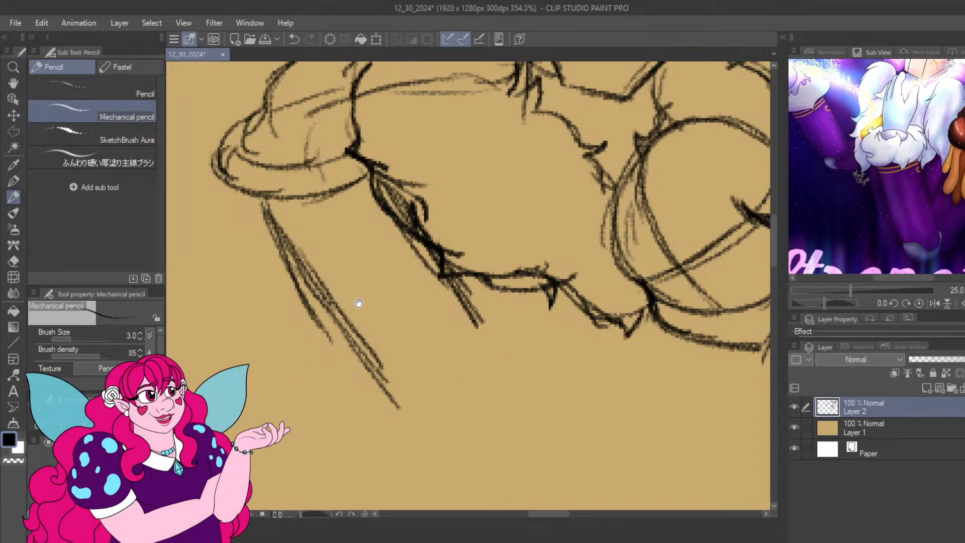
drag(359, 303, 223, 304)
drag(291, 332, 425, 338)
drag(327, 336, 500, 364)
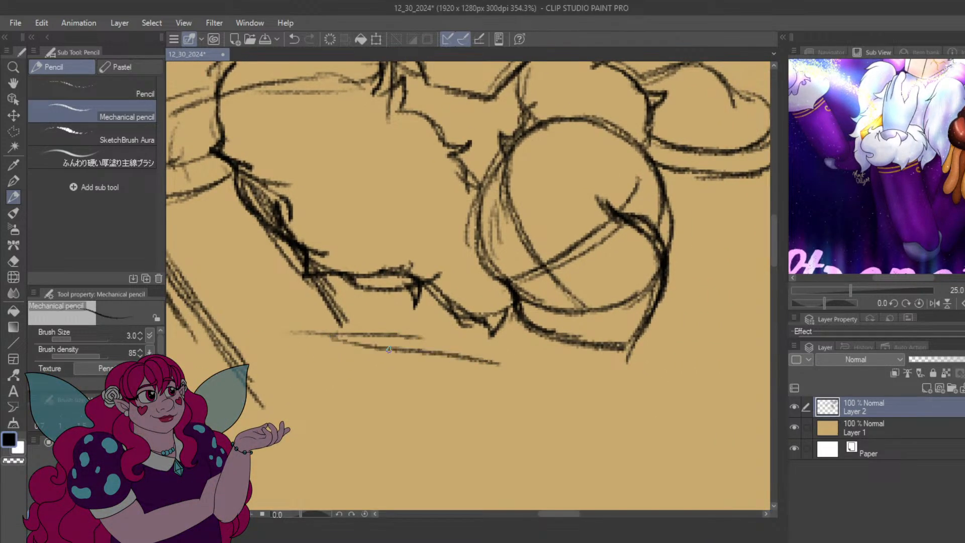
drag(388, 349, 562, 360)
drag(628, 324, 648, 360)
drag(654, 320, 675, 359)
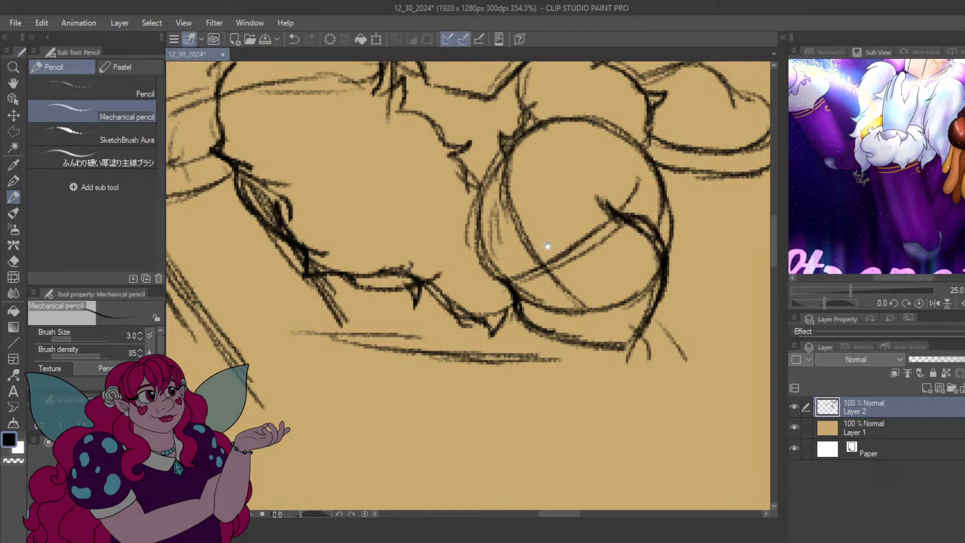
Select the second head with a polyline selection and move it up closer to the first head's chin.
mouse_move(548, 245)
mouse_down()
mouse_move(516, 330)
mouse_move(480, 377)
mouse_up()
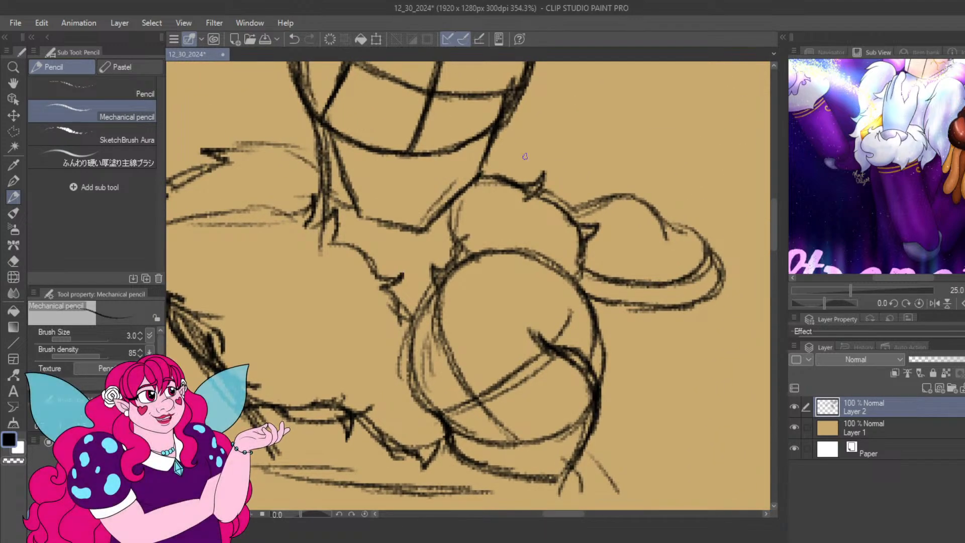
click(14, 131)
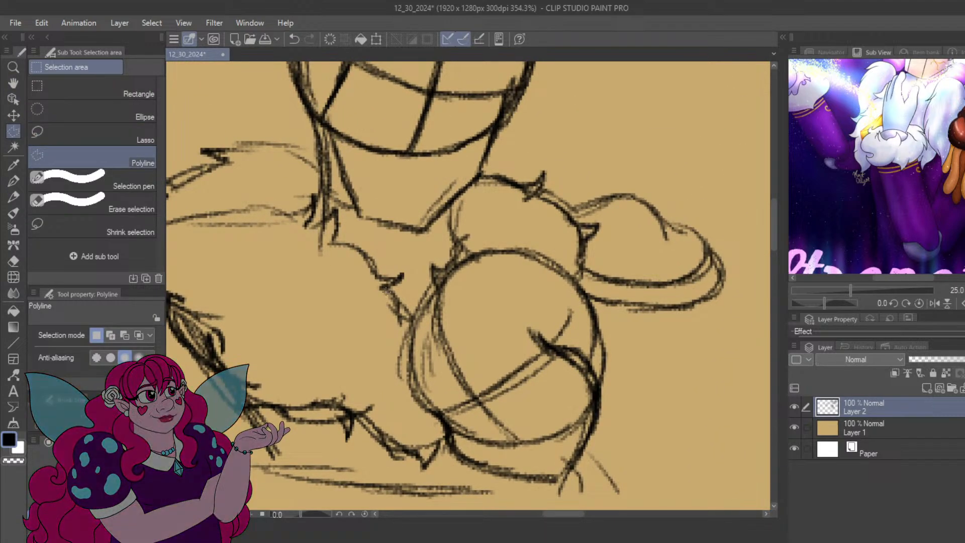
click(369, 336)
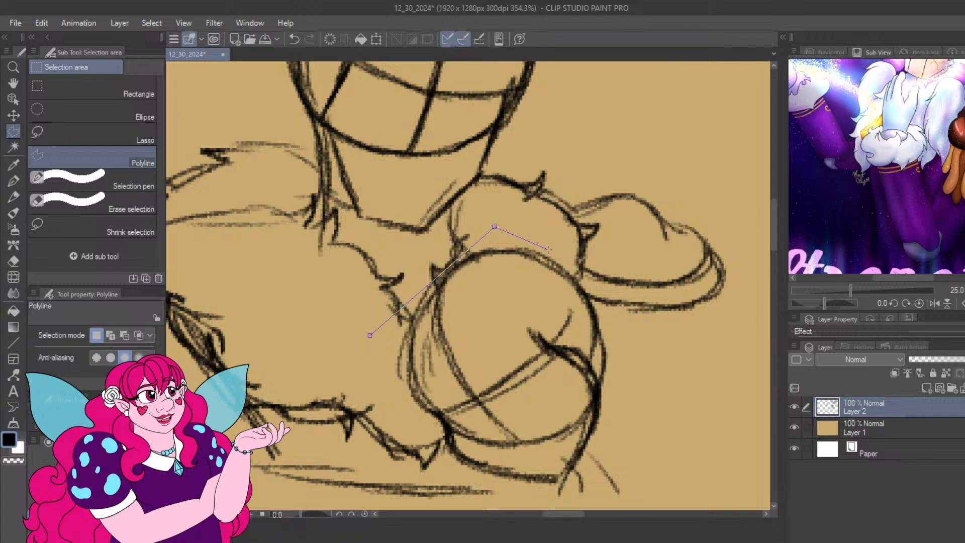
click(553, 251)
click(599, 289)
click(424, 434)
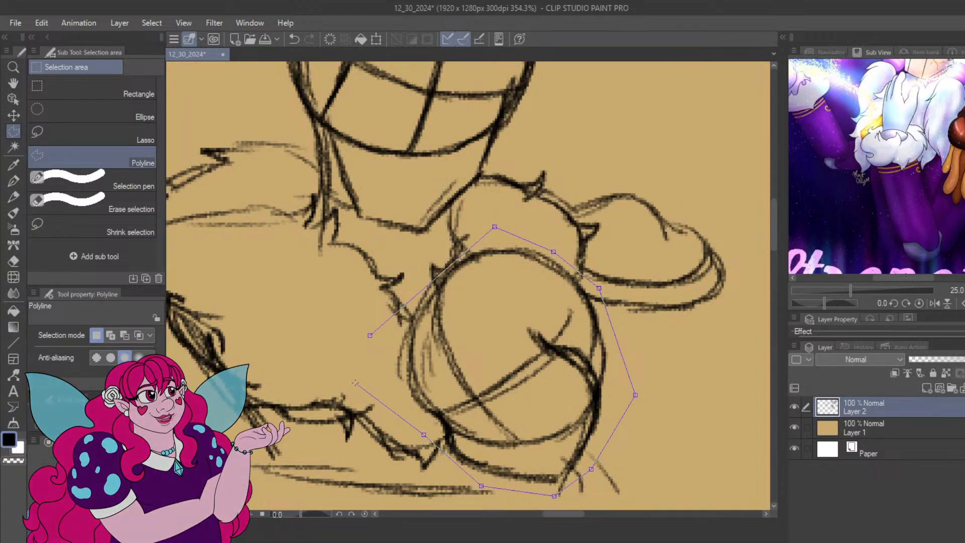
click(356, 379)
click(371, 335)
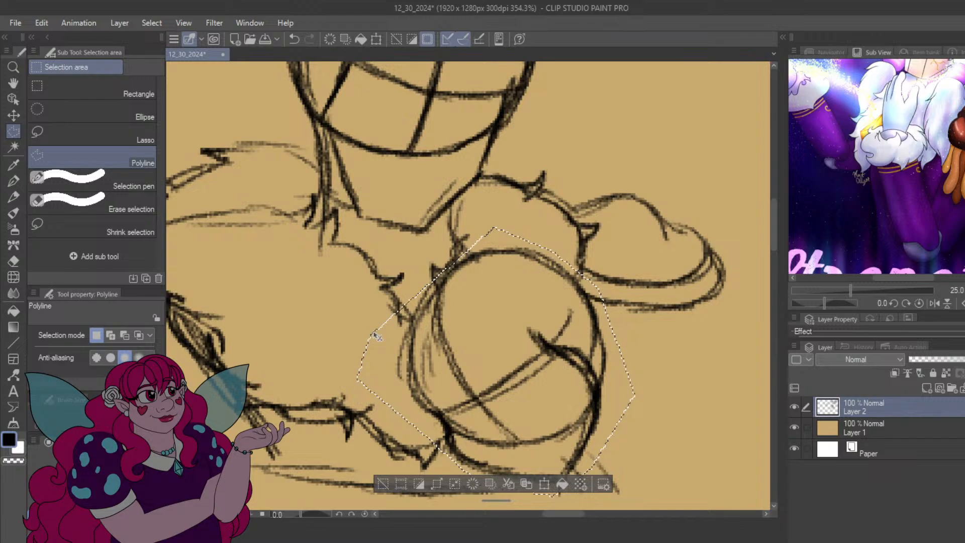
key(ctrl+t)
drag(487, 361, 497, 320)
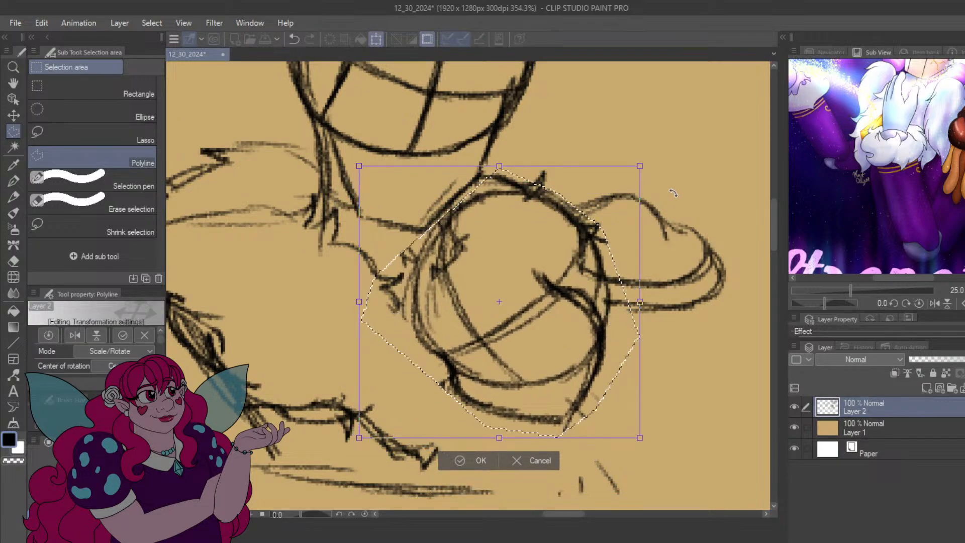
click(462, 461)
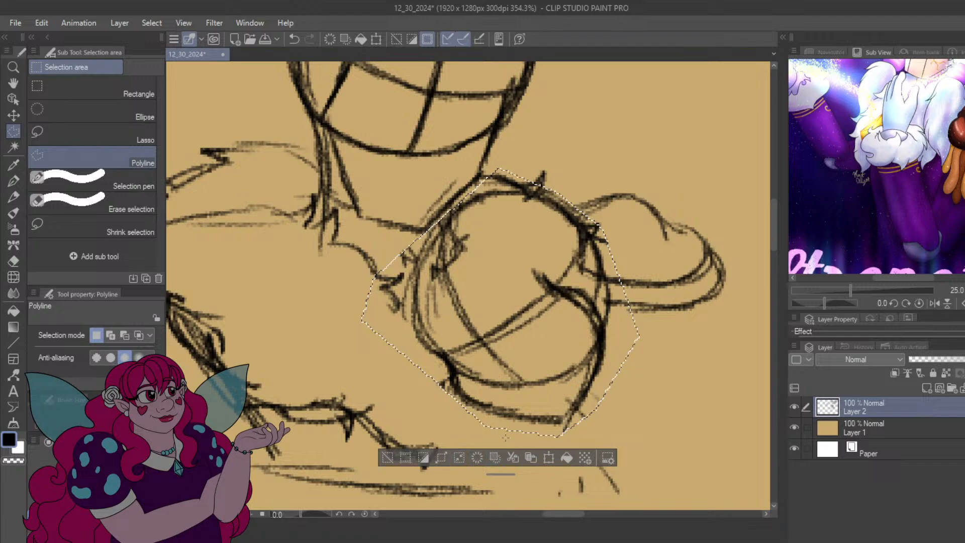
Nudge the selected second head slightly to the left with another transform and clear the selection.
key(ctrl+t)
drag(556, 346, 548, 322)
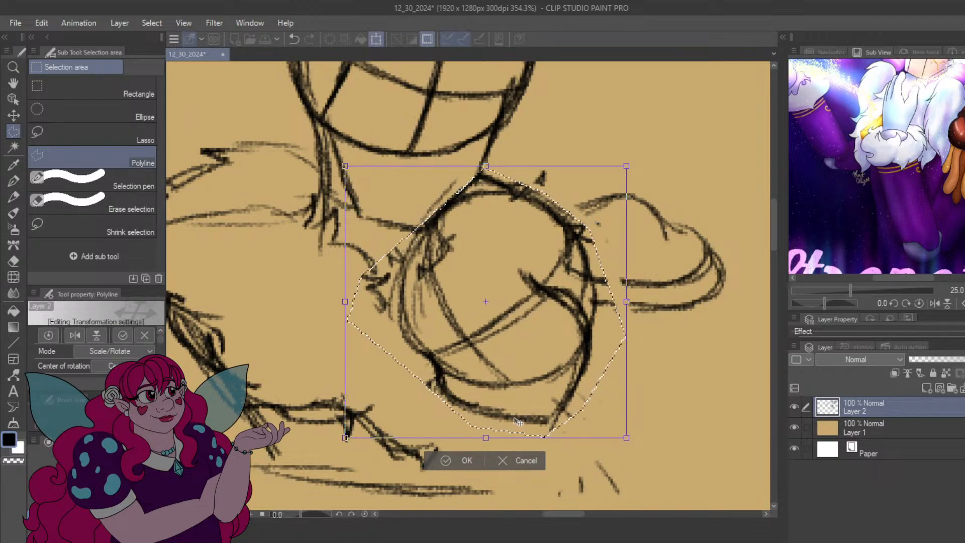
click(463, 461)
key(ctrl+d)
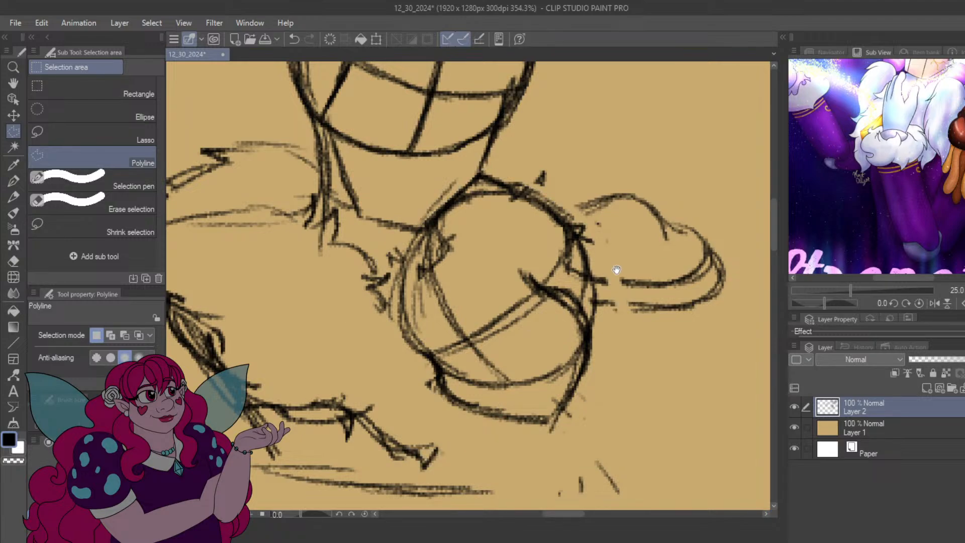
With the mechanical pencil, sketch a rounded elbow at the upper arm's end and a curved line arching from it toward the forearm guideline.
mouse_move(482, 223)
mouse_down()
mouse_move(528, 412)
mouse_move(605, 222)
mouse_move(504, 245)
mouse_move(362, 179)
mouse_up()
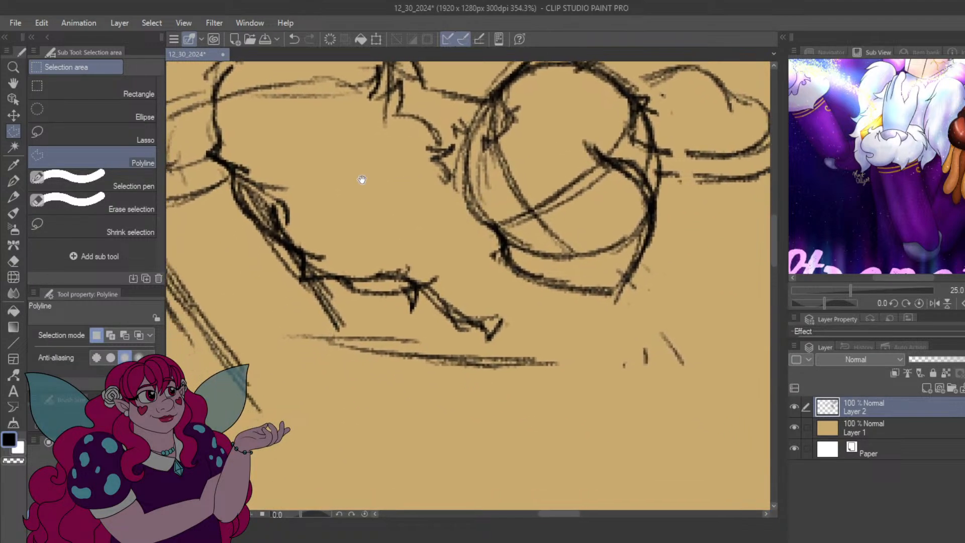
click(14, 196)
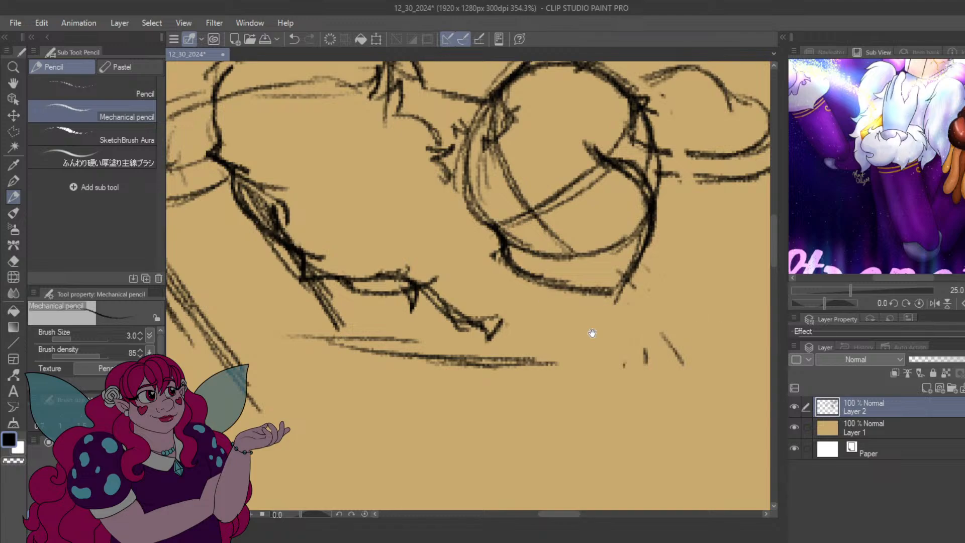
mouse_move(592, 333)
mouse_down()
mouse_move(424, 280)
mouse_move(373, 338)
mouse_up()
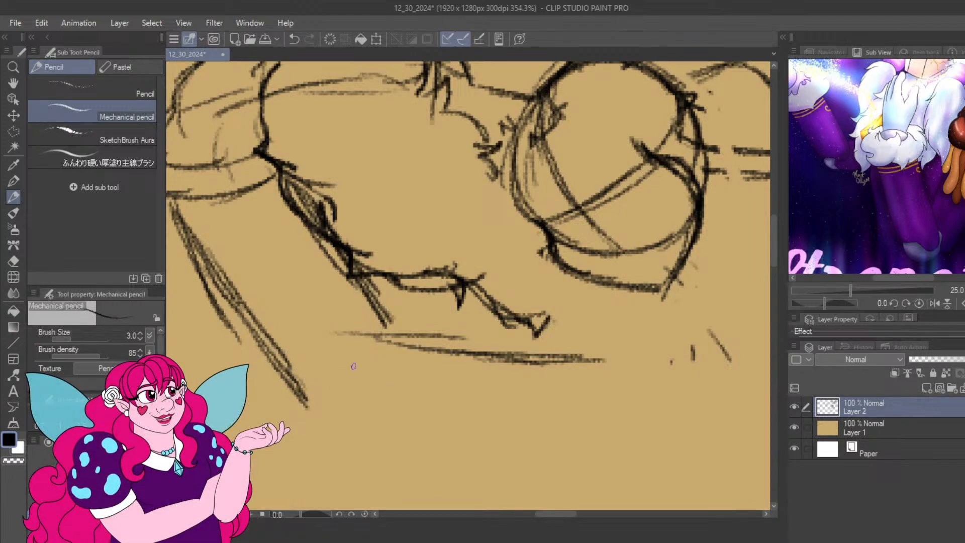
drag(381, 413, 366, 375)
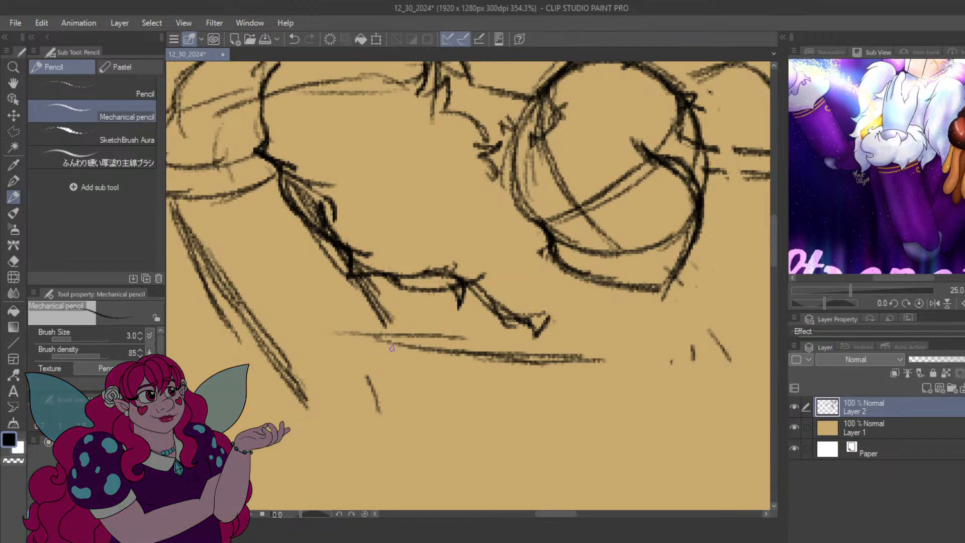
drag(291, 402, 304, 420)
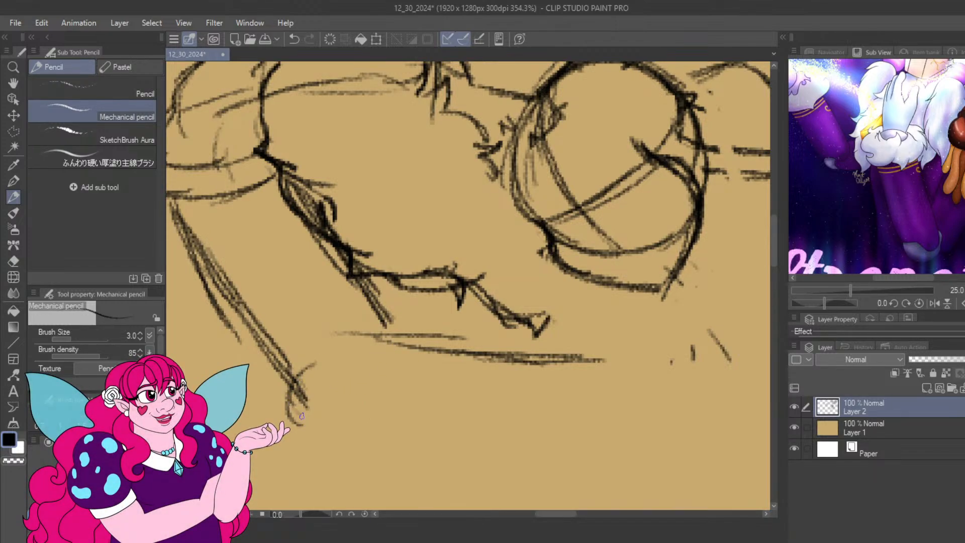
mouse_move(297, 382)
mouse_down()
mouse_move(320, 343)
mouse_move(357, 327)
mouse_up()
mouse_move(297, 376)
mouse_down()
mouse_move(362, 319)
mouse_move(316, 358)
mouse_move(378, 318)
mouse_up()
mouse_move(315, 358)
mouse_down()
mouse_move(382, 334)
mouse_move(420, 346)
mouse_up()
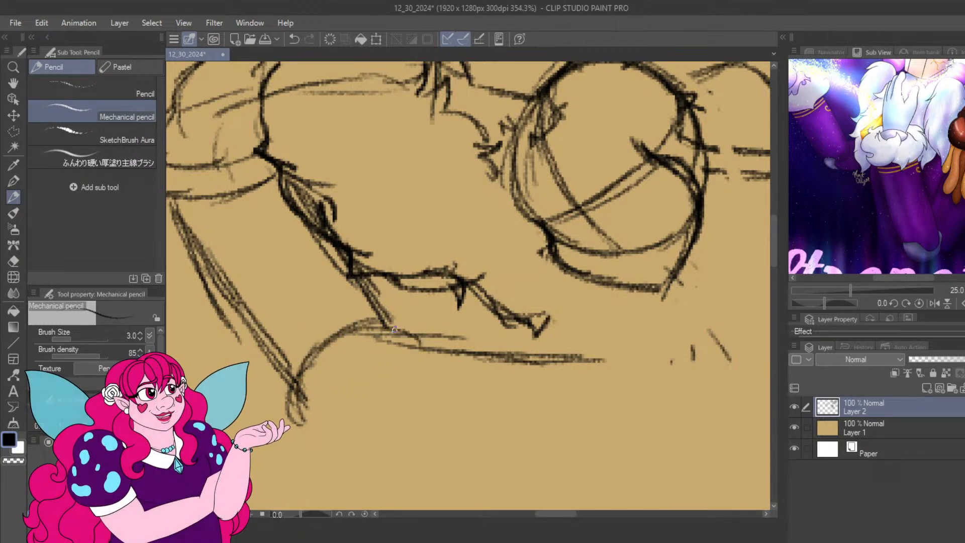
Sketch a rounded elbow joint at the upper arm's end and extend the forearm's upper and lower edges out from it.
mouse_move(361, 327)
mouse_down()
mouse_move(309, 401)
mouse_move(303, 377)
mouse_move(351, 431)
mouse_up()
mouse_move(298, 409)
mouse_down()
mouse_move(342, 414)
mouse_move(350, 438)
mouse_move(367, 404)
mouse_move(420, 384)
mouse_move(385, 411)
mouse_move(375, 314)
mouse_up()
mouse_move(341, 400)
mouse_down()
mouse_move(390, 382)
mouse_move(374, 363)
mouse_move(404, 358)
mouse_up()
drag(346, 366, 474, 368)
drag(405, 357, 531, 363)
mouse_move(352, 374)
mouse_down()
mouse_move(376, 365)
mouse_move(334, 406)
mouse_move(342, 386)
mouse_move(350, 410)
mouse_move(397, 430)
mouse_up()
mouse_move(324, 433)
mouse_down()
mouse_move(422, 442)
mouse_move(553, 434)
mouse_up()
drag(437, 444, 624, 441)
drag(543, 445, 665, 429)
mouse_move(689, 367)
mouse_down()
mouse_move(657, 371)
mouse_move(664, 375)
mouse_up()
Reinforce the upper arm's outline where it meets the elbow and add cross-contour strokes inside the elbow circle.
mouse_move(204, 369)
mouse_down()
mouse_move(248, 401)
mouse_move(236, 397)
mouse_move(268, 395)
mouse_move(325, 431)
mouse_move(357, 411)
mouse_move(345, 428)
mouse_move(351, 386)
mouse_up()
mouse_move(352, 387)
mouse_down()
mouse_move(343, 407)
mouse_move(372, 373)
mouse_move(432, 365)
mouse_up()
drag(393, 333, 423, 376)
drag(382, 316, 421, 366)
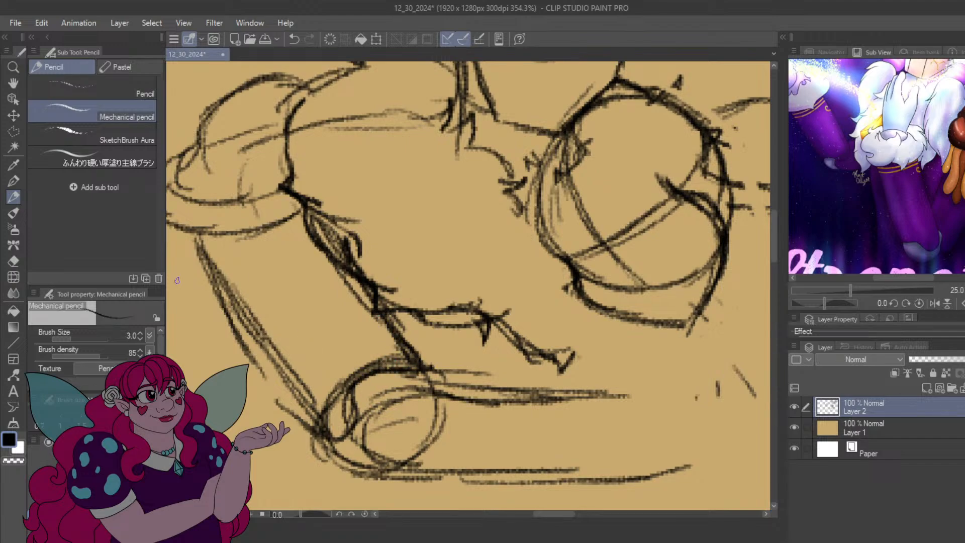
drag(200, 239, 282, 385)
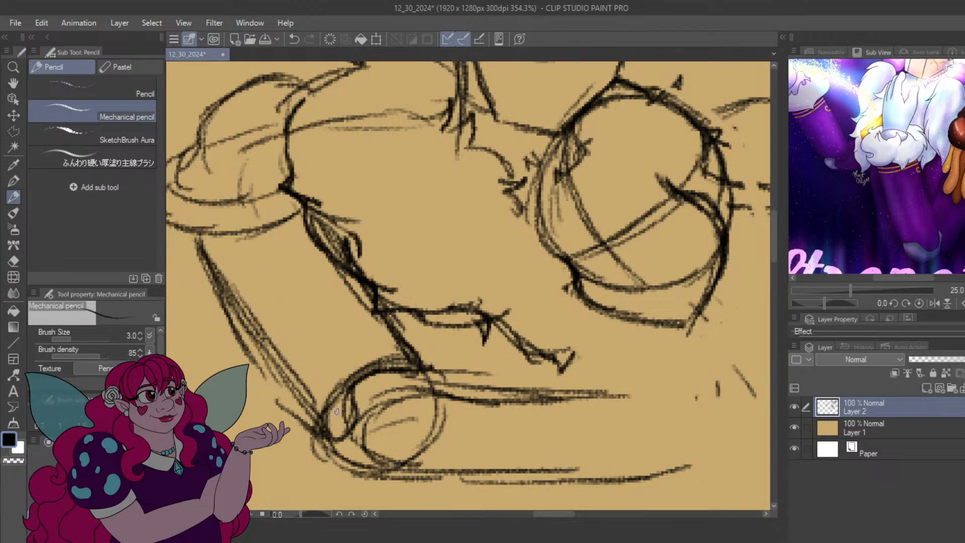
mouse_move(431, 441)
mouse_down()
mouse_move(380, 374)
mouse_move(397, 373)
mouse_move(333, 401)
mouse_up()
mouse_move(377, 360)
mouse_down()
mouse_move(338, 389)
mouse_move(345, 375)
mouse_move(322, 397)
mouse_up()
drag(392, 382, 327, 412)
mouse_move(398, 330)
mouse_down()
mouse_move(352, 383)
mouse_move(380, 316)
mouse_move(418, 342)
mouse_up()
drag(410, 328, 423, 319)
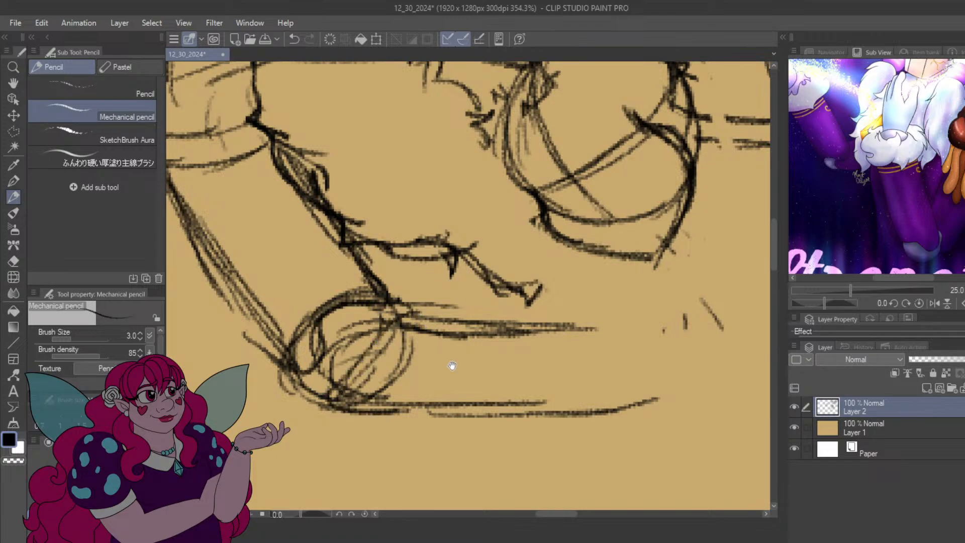
Sketch the second character's neck and shoulder lines beside the jaw, with short strokes beneath the chin.
mouse_move(678, 323)
mouse_down()
mouse_move(478, 348)
mouse_move(476, 370)
mouse_up()
mouse_move(501, 172)
mouse_down()
mouse_move(520, 224)
mouse_move(510, 235)
mouse_up()
mouse_move(500, 196)
mouse_down()
mouse_move(504, 247)
mouse_move(518, 251)
mouse_move(494, 290)
mouse_up()
mouse_move(517, 258)
mouse_down()
mouse_move(558, 279)
mouse_move(591, 278)
mouse_up()
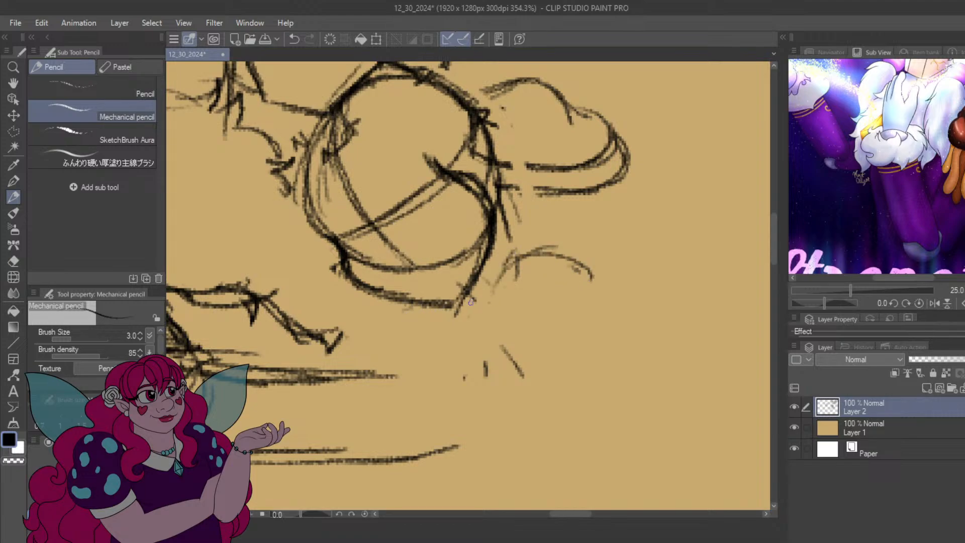
mouse_move(420, 337)
mouse_down()
mouse_move(476, 298)
mouse_move(505, 306)
mouse_move(411, 329)
mouse_move(504, 305)
mouse_move(515, 333)
mouse_up()
mouse_move(500, 176)
mouse_down()
mouse_move(532, 256)
mouse_move(520, 242)
mouse_move(511, 279)
mouse_move(493, 297)
mouse_up()
mouse_move(515, 236)
mouse_down()
mouse_move(508, 273)
mouse_move(537, 240)
mouse_move(593, 248)
mouse_move(587, 311)
mouse_up()
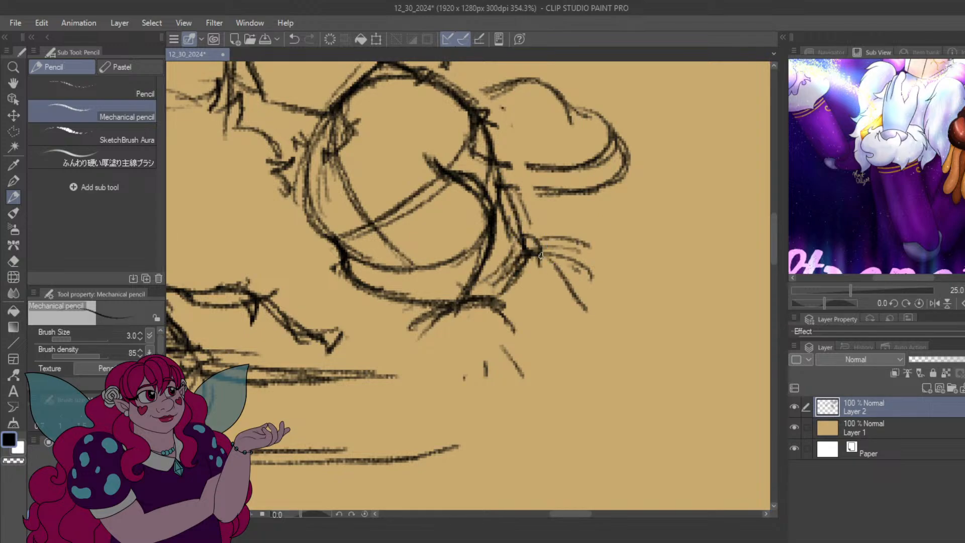
Add branching arm and fur lines below the second character's shoulder and strengthen the strokes under the chin.
drag(542, 258, 588, 329)
drag(557, 280, 568, 300)
mouse_move(563, 205)
mouse_down()
mouse_move(589, 236)
mouse_move(517, 328)
mouse_up()
drag(553, 273, 553, 369)
mouse_move(534, 300)
mouse_down()
mouse_move(505, 375)
mouse_move(530, 351)
mouse_move(506, 367)
mouse_up()
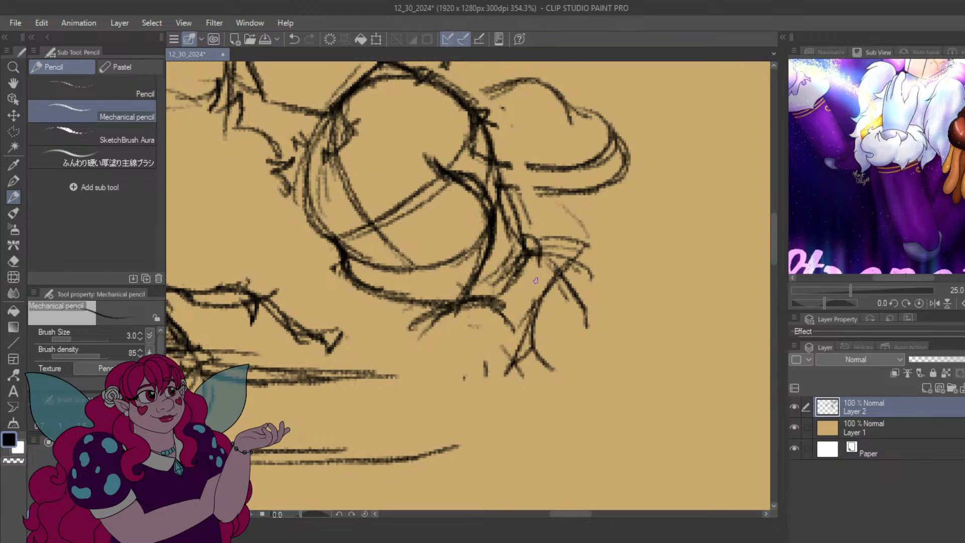
mouse_move(466, 297)
mouse_down()
mouse_move(528, 311)
mouse_move(534, 322)
mouse_up()
drag(514, 294, 452, 307)
Draw the curved lower lid lines of both eyes on the first head, below the horizontal face guideline.
drag(442, 205, 585, 447)
drag(495, 302, 530, 362)
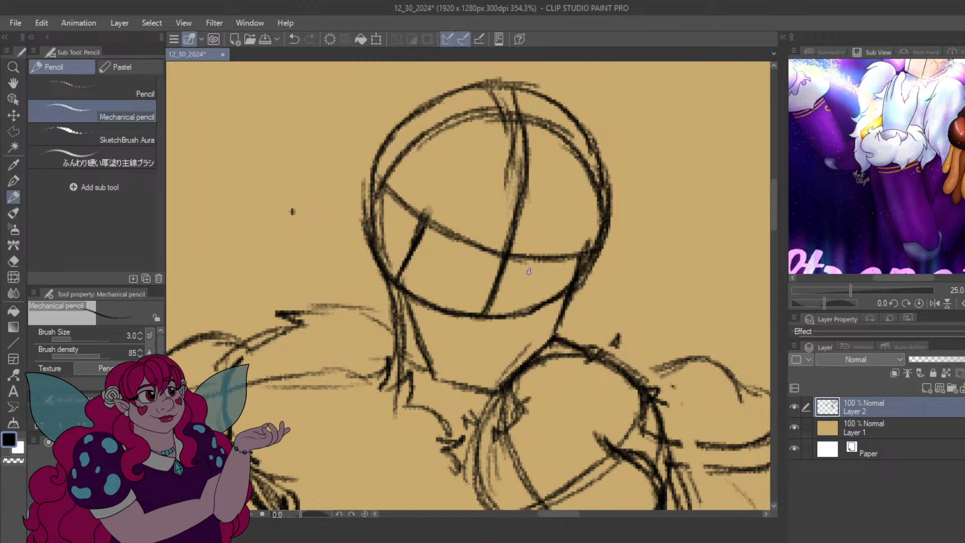
mouse_move(521, 275)
mouse_down()
mouse_move(566, 282)
mouse_move(474, 268)
mouse_move(494, 266)
mouse_move(449, 248)
mouse_up()
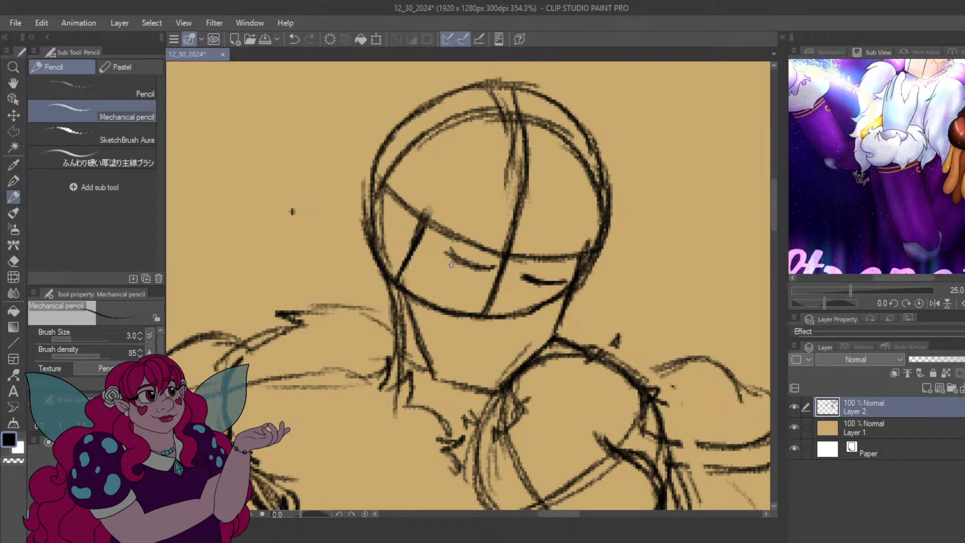
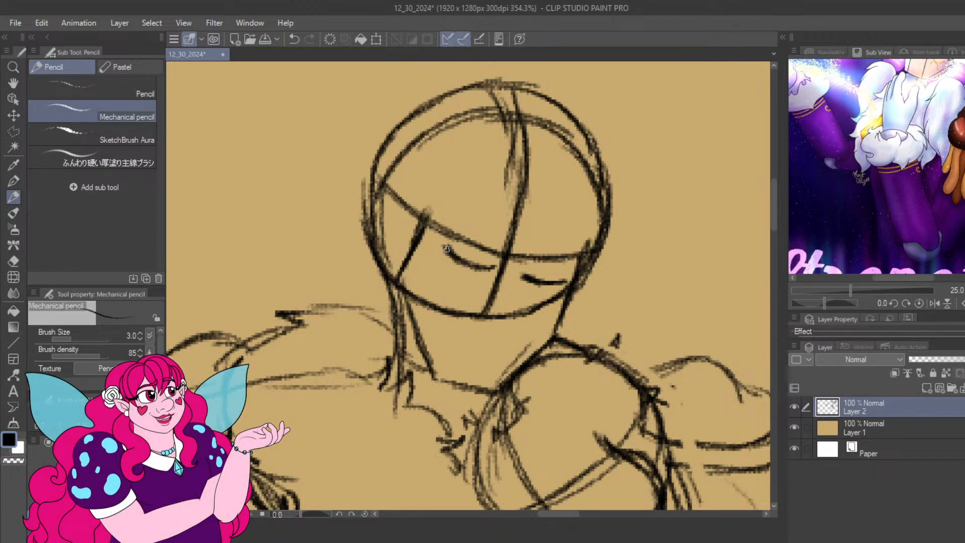
mouse_move(442, 245)
mouse_down()
mouse_move(477, 268)
mouse_move(500, 266)
mouse_up()
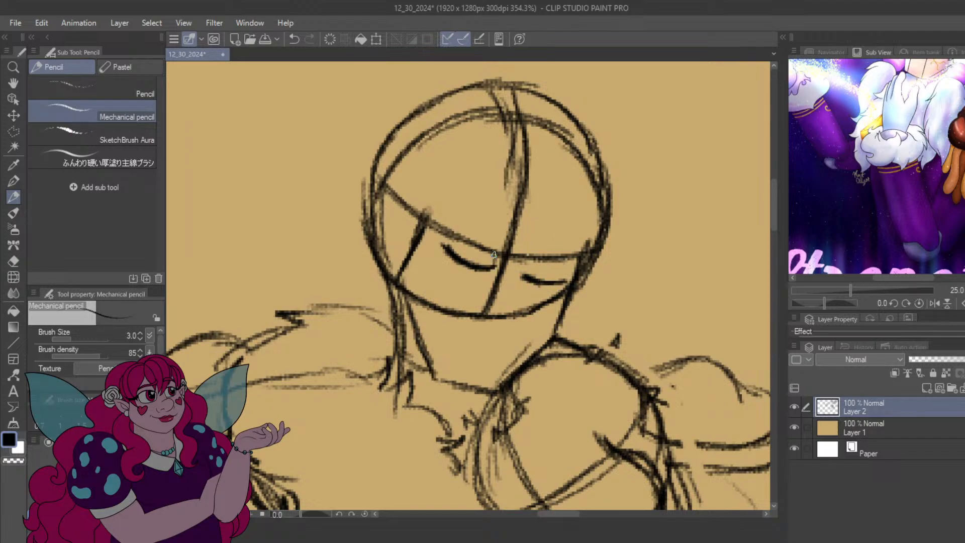
Add the far eye's inner corner and the upper lid strokes of both eyes, undoing the first lid attempt.
drag(522, 274, 543, 255)
drag(545, 227, 575, 241)
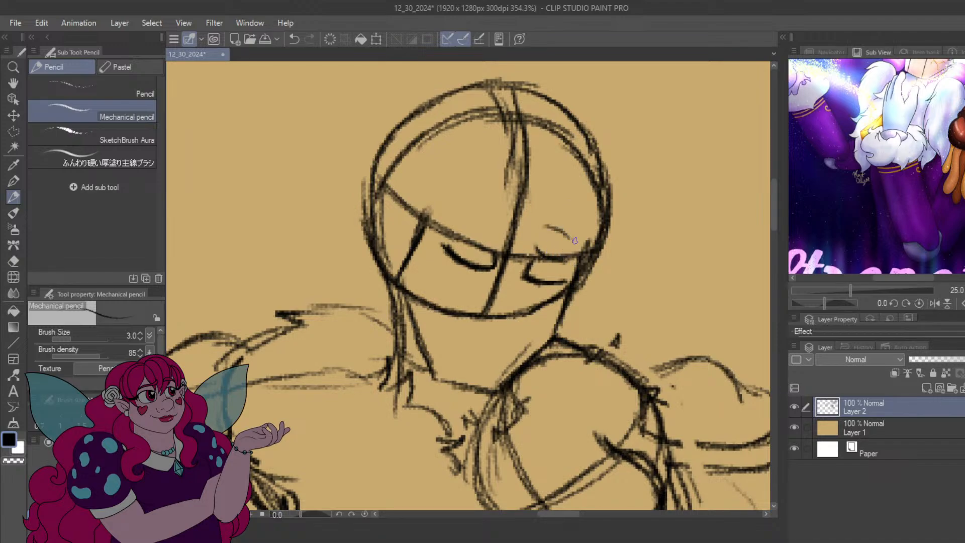
key(ctrl+z)
drag(536, 260, 568, 264)
drag(496, 250, 467, 232)
mouse_move(537, 232)
mouse_down()
mouse_move(563, 235)
mouse_move(574, 253)
mouse_move(564, 232)
mouse_up()
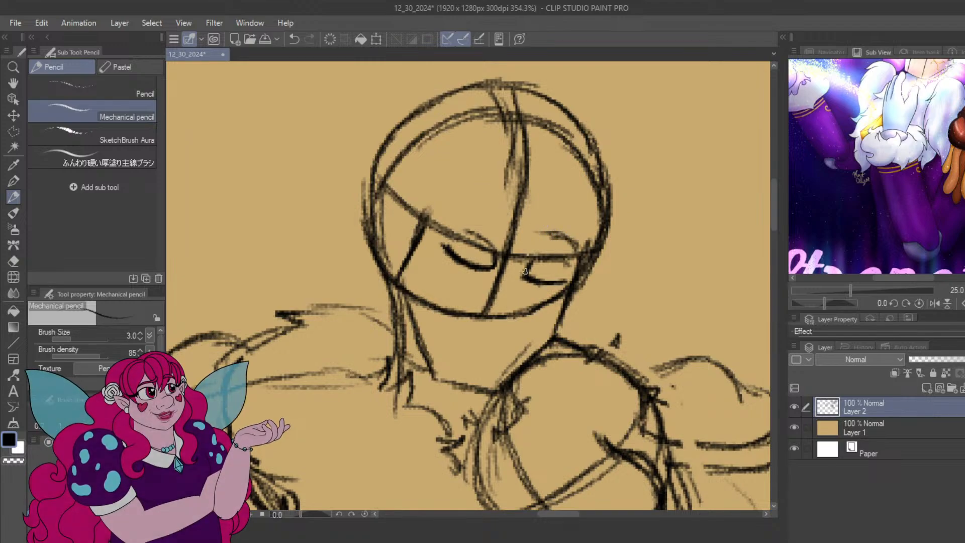
Block in the first head's nose, then erase the lower face circle and the guidelines crossing the nose and eyes.
mouse_move(509, 285)
mouse_down()
mouse_move(548, 233)
mouse_move(518, 226)
mouse_move(516, 245)
mouse_move(521, 267)
mouse_move(550, 273)
mouse_move(545, 235)
mouse_move(506, 264)
mouse_up()
mouse_move(519, 232)
mouse_down()
mouse_move(498, 290)
mouse_move(532, 291)
mouse_up()
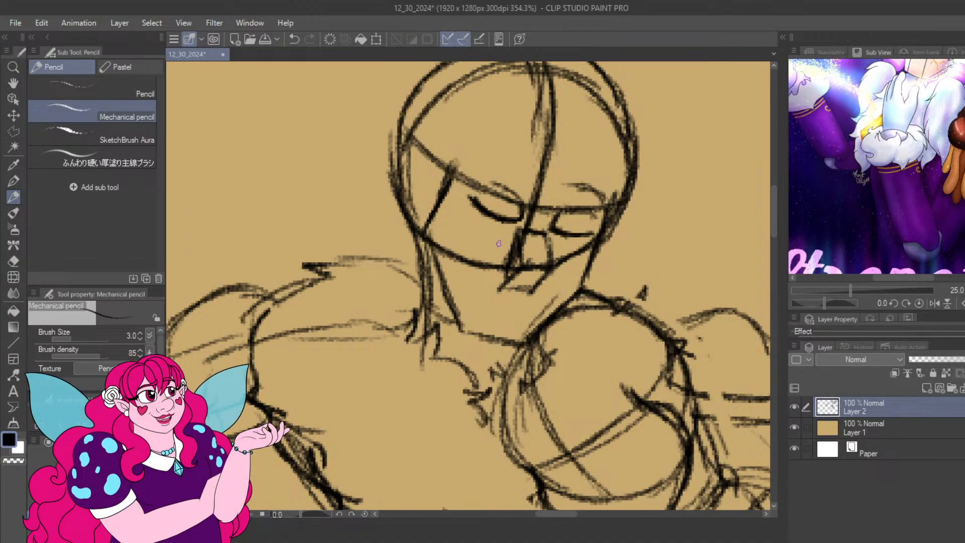
mouse_move(503, 262)
mouse_down()
mouse_move(498, 277)
mouse_move(546, 275)
mouse_up()
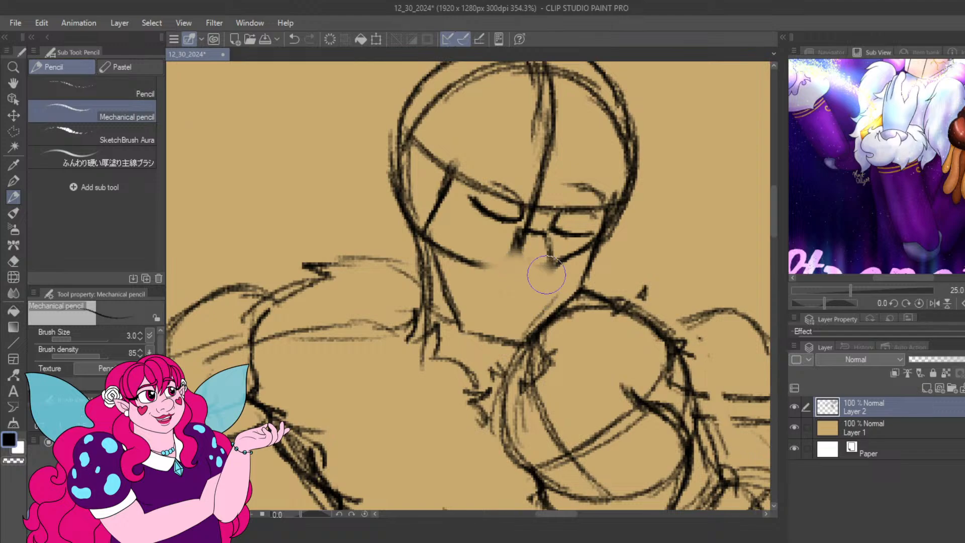
drag(474, 274, 432, 236)
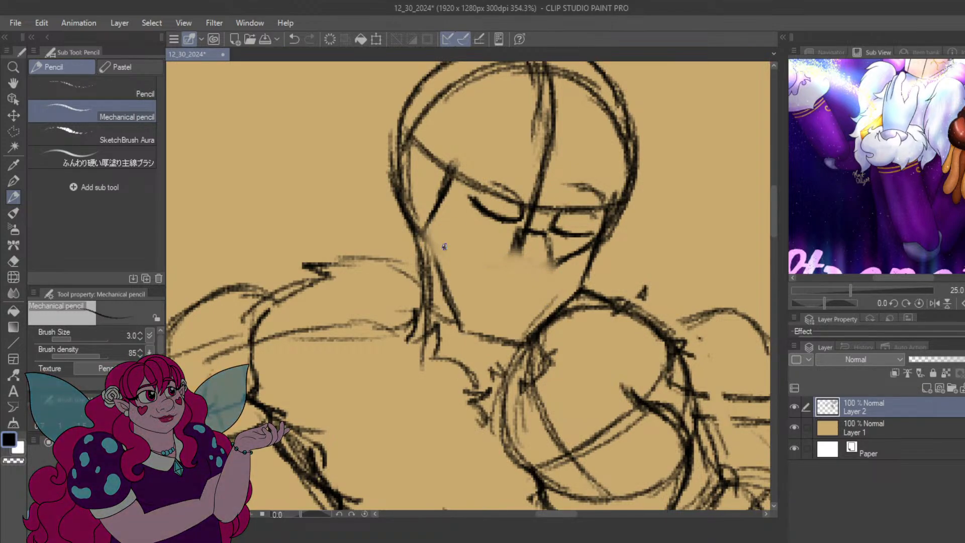
mouse_move(559, 264)
mouse_down()
mouse_move(566, 256)
mouse_move(536, 221)
mouse_move(547, 169)
mouse_move(536, 126)
mouse_move(533, 217)
mouse_move(528, 179)
mouse_move(502, 211)
mouse_move(482, 198)
mouse_move(566, 208)
mouse_move(532, 190)
mouse_up()
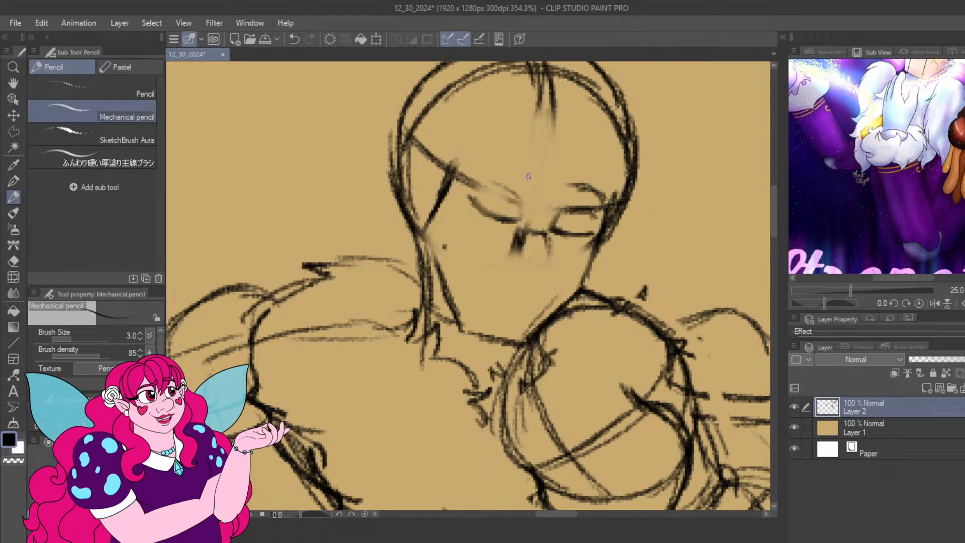
Draw arched eyebrows on the first head and darken the upper lids of both eyes.
mouse_move(521, 171)
mouse_down()
mouse_move(529, 178)
mouse_move(516, 162)
mouse_move(475, 160)
mouse_move(536, 176)
mouse_move(502, 147)
mouse_move(463, 162)
mouse_up()
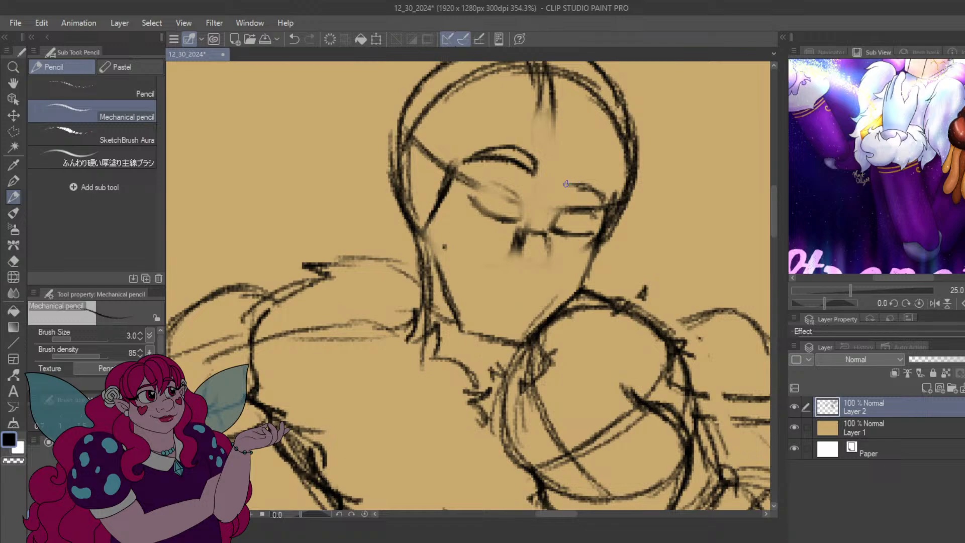
mouse_move(566, 184)
mouse_down()
mouse_move(581, 172)
mouse_move(596, 176)
mouse_move(609, 200)
mouse_move(606, 184)
mouse_move(579, 185)
mouse_up()
mouse_move(482, 179)
mouse_down()
mouse_move(522, 202)
mouse_move(489, 180)
mouse_up()
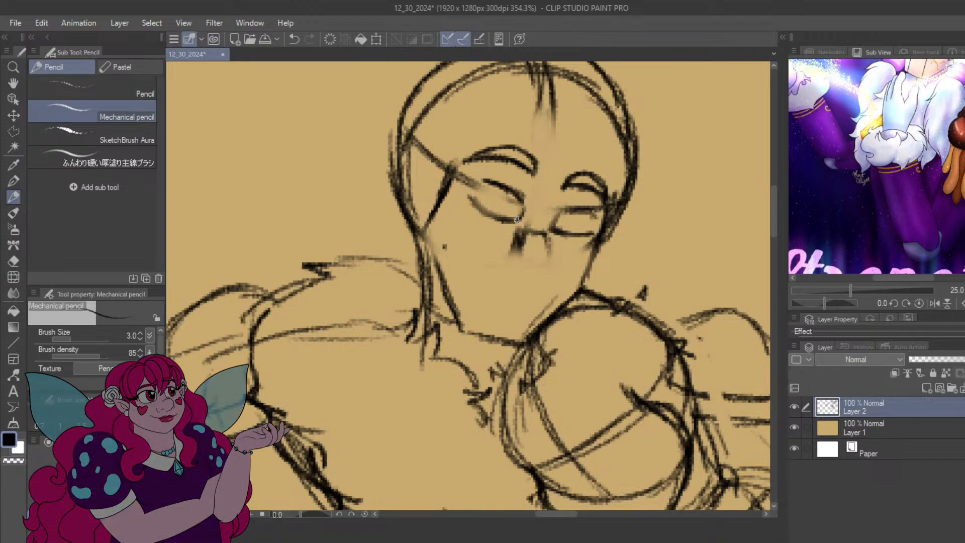
drag(557, 213, 596, 216)
Redraw the first head's nose as a boxy bridge with an angular underside, undoing and replacing one stroke.
mouse_move(523, 232)
mouse_down()
mouse_move(522, 272)
mouse_move(549, 273)
mouse_move(549, 234)
mouse_move(503, 258)
mouse_move(504, 280)
mouse_move(521, 266)
mouse_move(537, 292)
mouse_move(555, 270)
mouse_move(549, 259)
mouse_up()
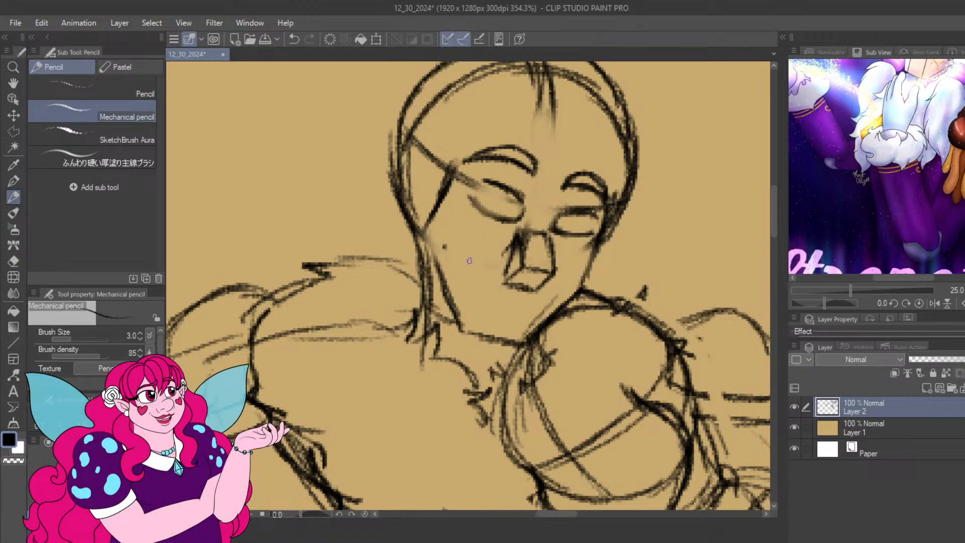
key(ctrl+z)
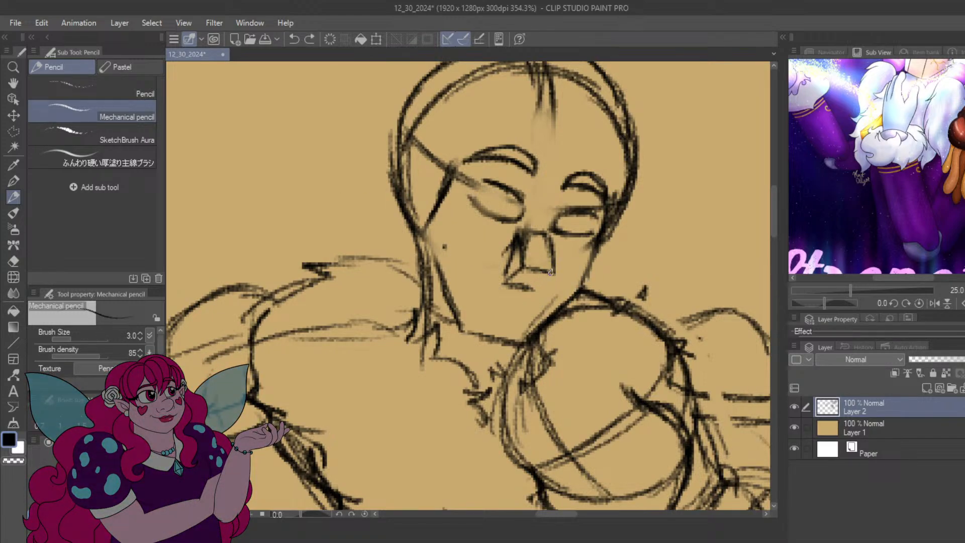
mouse_move(551, 272)
mouse_down()
mouse_move(536, 291)
mouse_move(519, 291)
mouse_move(541, 291)
mouse_move(558, 273)
mouse_up()
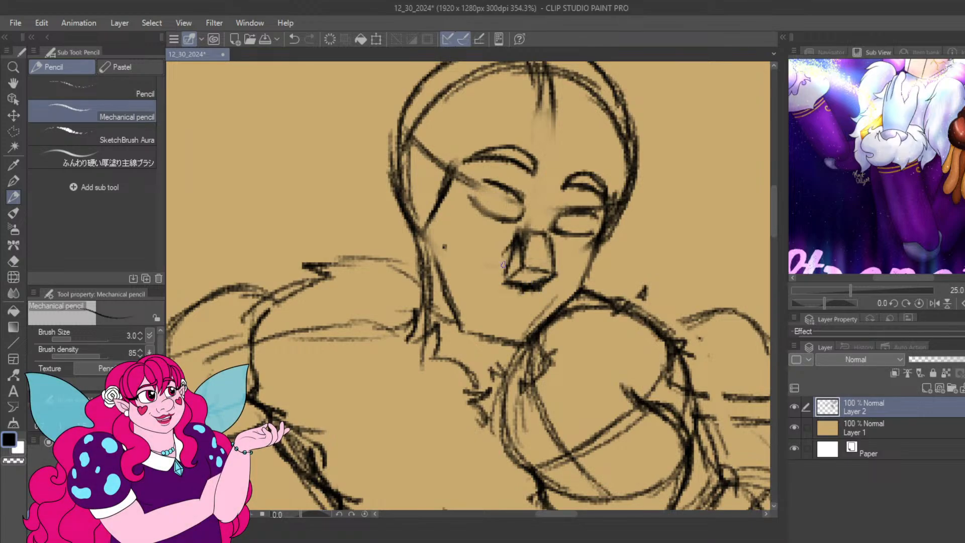
scroll(487, 221, down, 3)
scroll(548, 290, up, 6)
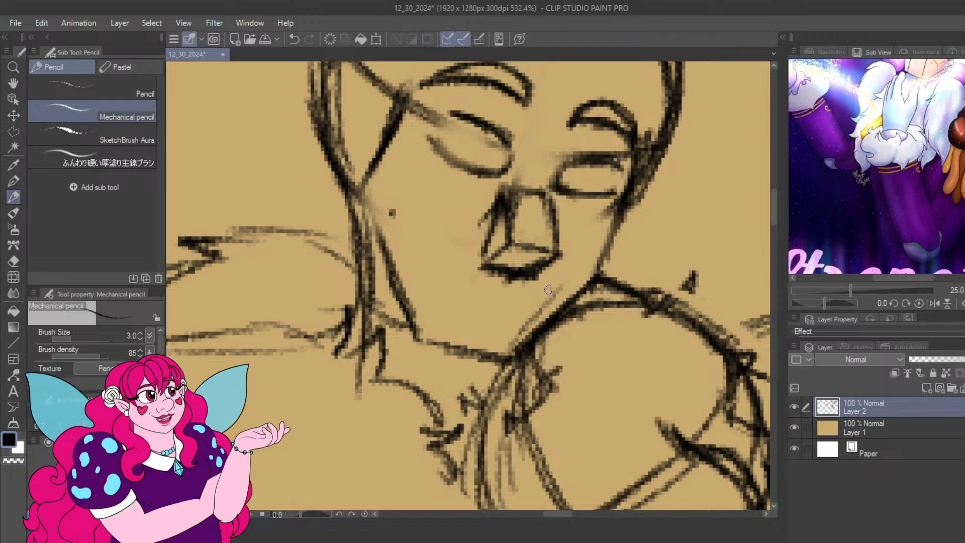
Erase the nose's near side and underside and redraw them as clean, straight planes.
mouse_move(469, 200)
mouse_down()
mouse_move(477, 255)
mouse_move(525, 279)
mouse_move(533, 274)
mouse_up()
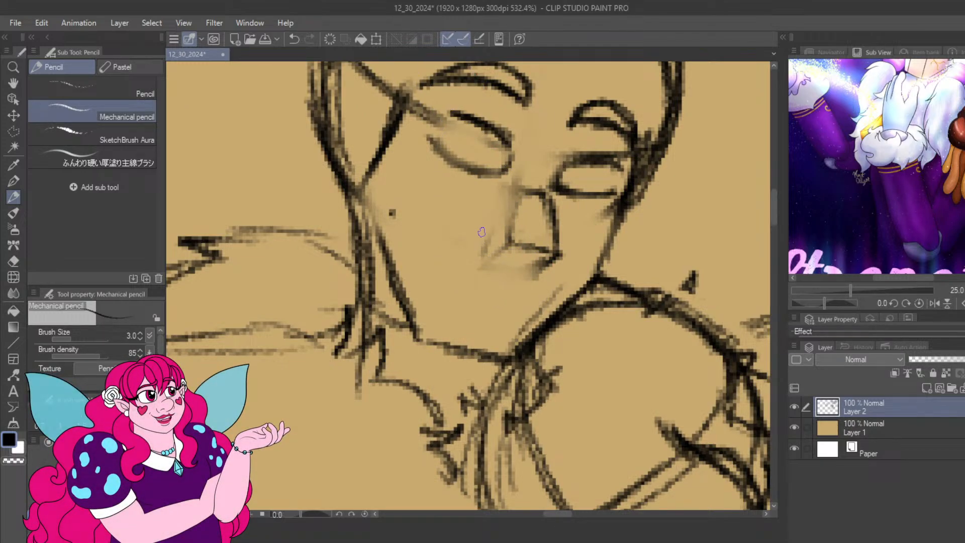
mouse_move(503, 196)
mouse_down()
mouse_move(510, 236)
mouse_move(505, 189)
mouse_move(548, 197)
mouse_move(492, 230)
mouse_move(484, 260)
mouse_up()
mouse_move(474, 270)
mouse_down()
mouse_move(501, 246)
mouse_move(486, 268)
mouse_move(486, 250)
mouse_move(486, 267)
mouse_move(508, 243)
mouse_move(483, 277)
mouse_move(535, 279)
mouse_move(554, 251)
mouse_move(506, 237)
mouse_move(557, 256)
mouse_move(522, 280)
mouse_move(540, 261)
mouse_move(523, 278)
mouse_move(486, 267)
mouse_move(513, 276)
mouse_move(498, 273)
mouse_move(527, 279)
mouse_up()
key(ctrl+z)
key(ctrl+z)
key(ctrl+z)
drag(502, 212, 487, 264)
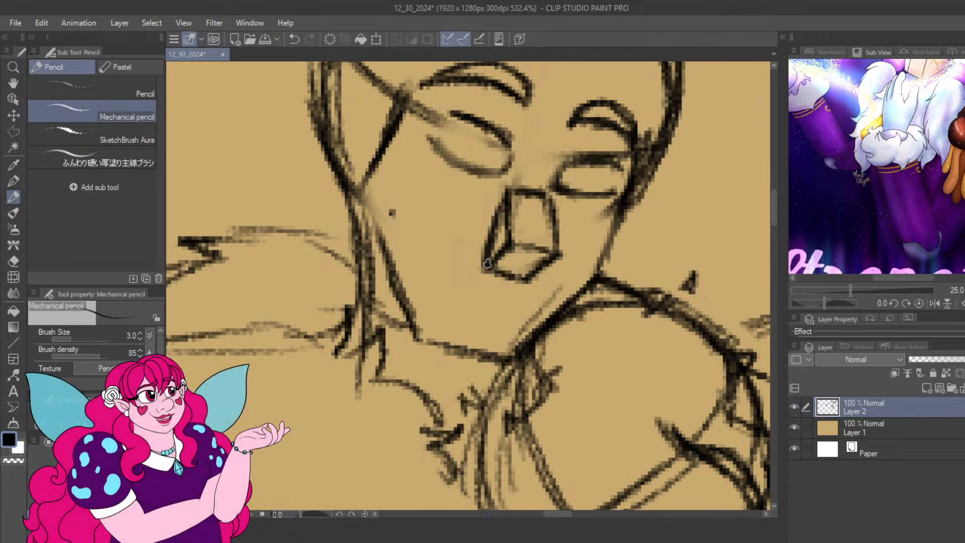
Bring the reference's face into view, then darken the lower lid lines of both eyes.
drag(656, 156, 686, 174)
drag(950, 133, 963, 216)
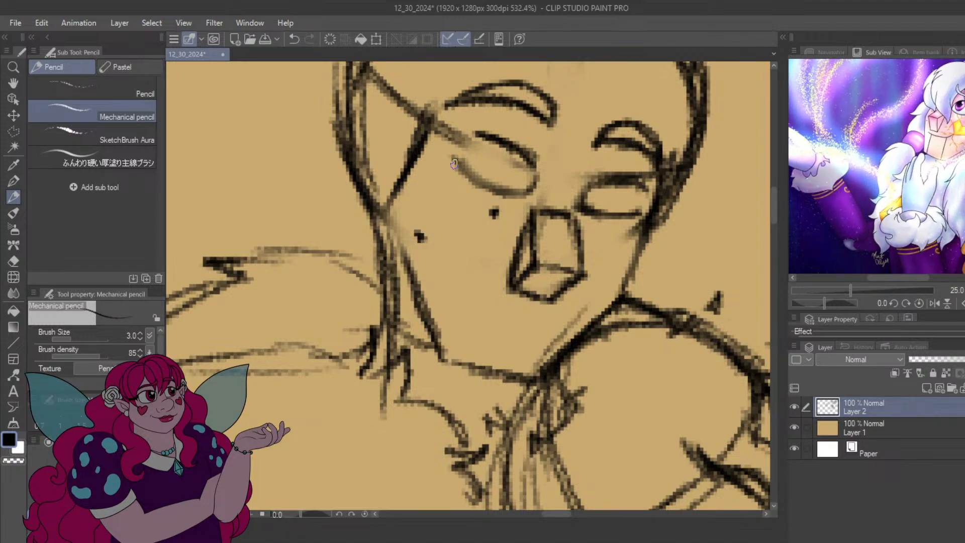
mouse_move(454, 164)
mouse_down()
mouse_move(514, 191)
mouse_move(493, 189)
mouse_move(523, 189)
mouse_up()
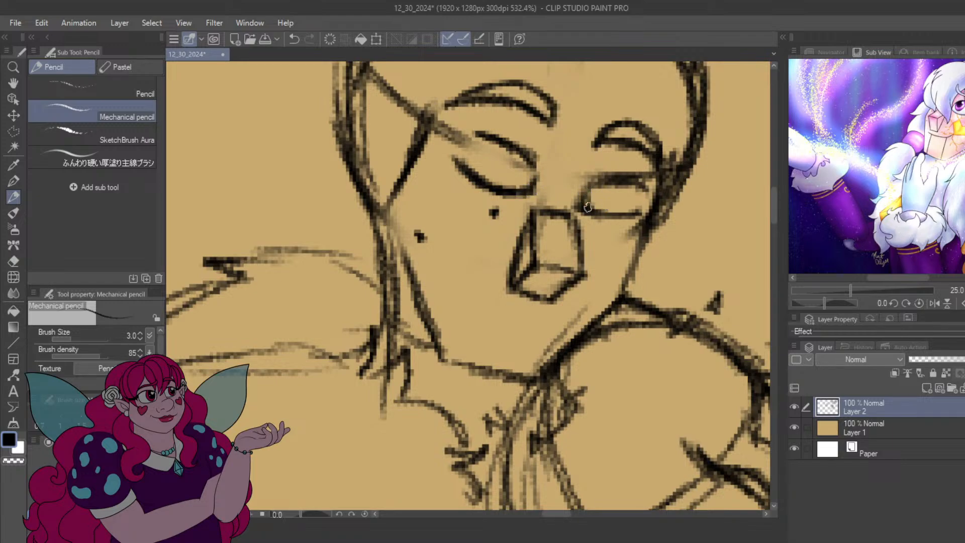
drag(588, 207, 630, 216)
Sketch the first head's smiling mouth with two chin plane lines below it, and add hatching to the far cheek.
drag(484, 302, 570, 322)
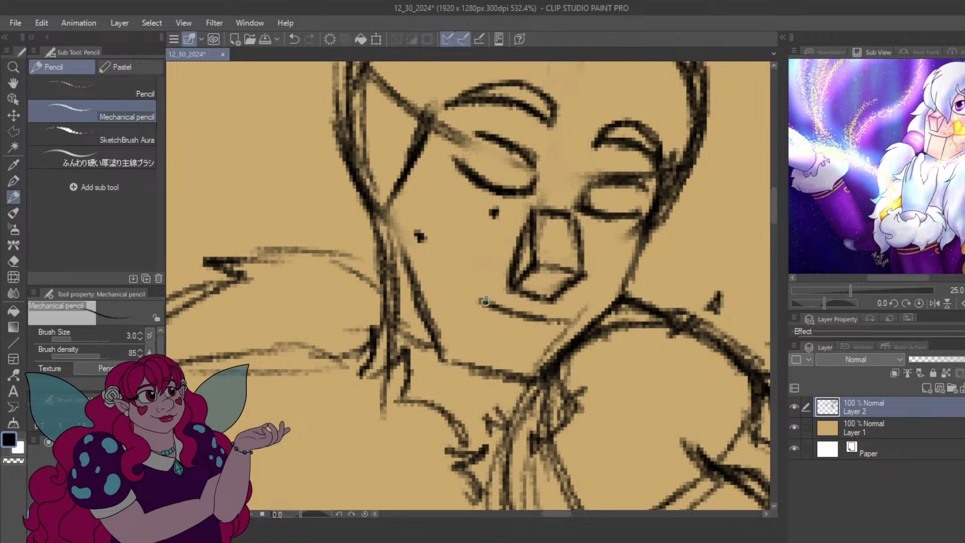
mouse_move(470, 290)
mouse_down()
mouse_move(513, 313)
mouse_move(569, 321)
mouse_move(485, 314)
mouse_move(482, 303)
mouse_move(480, 342)
mouse_move(482, 303)
mouse_move(473, 356)
mouse_up()
drag(484, 316, 474, 358)
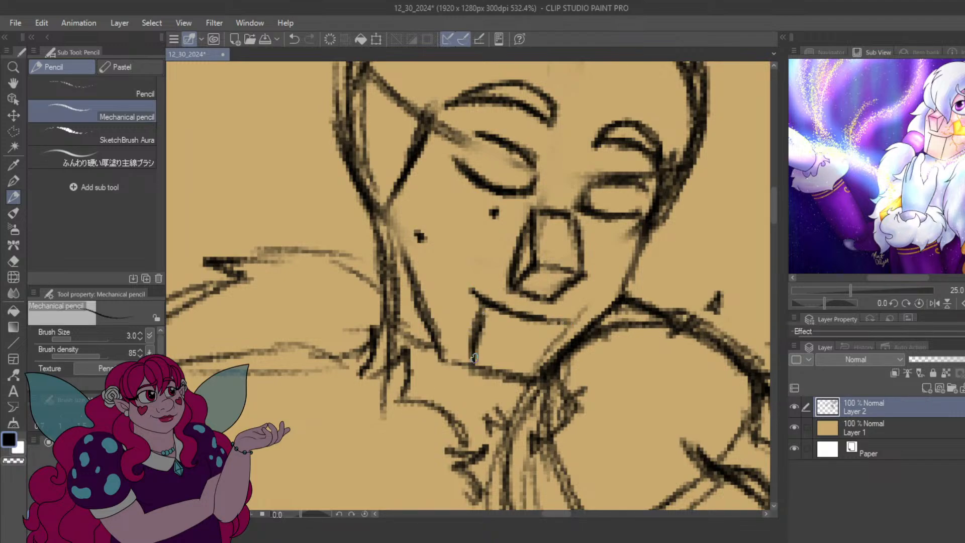
drag(550, 326, 526, 374)
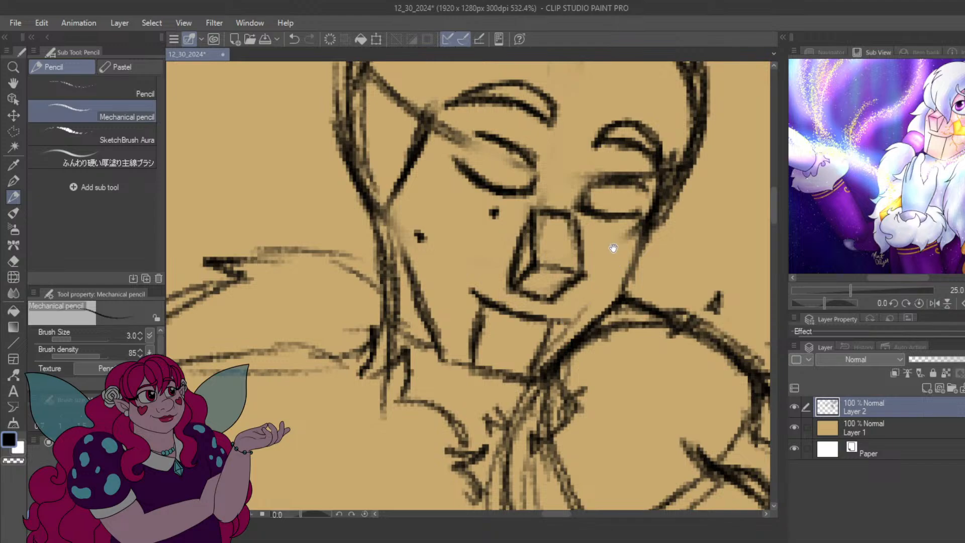
mouse_move(613, 248)
mouse_down()
mouse_move(522, 247)
mouse_move(485, 269)
mouse_move(523, 244)
mouse_up()
mouse_move(522, 244)
mouse_down()
mouse_move(517, 271)
mouse_move(532, 260)
mouse_move(523, 293)
mouse_move(483, 310)
mouse_move(484, 282)
mouse_up()
mouse_move(484, 316)
mouse_down()
mouse_move(467, 338)
mouse_move(487, 310)
mouse_move(489, 340)
mouse_up()
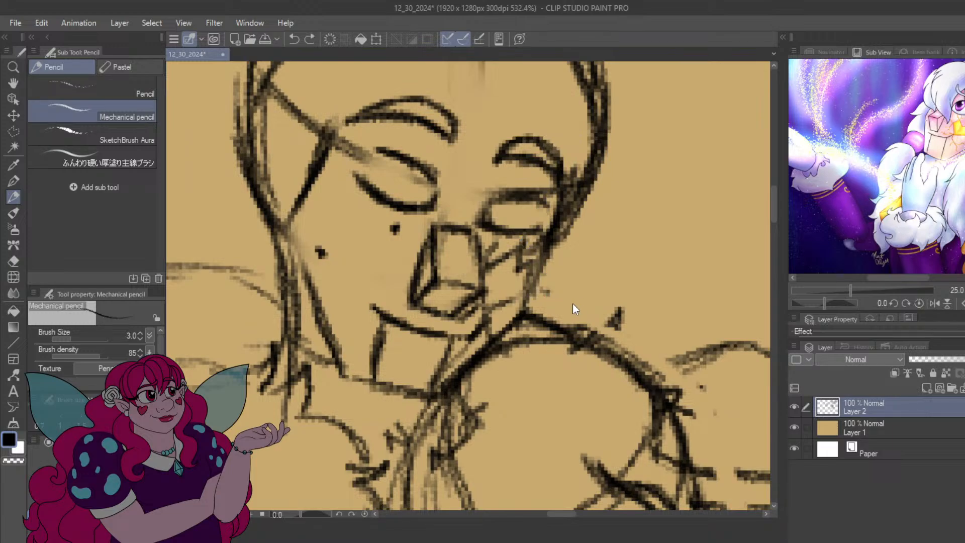
Draw a dark eye and a heavy slanted brow line on the second head along its face guideline.
mouse_move(487, 314)
mouse_down()
mouse_move(503, 215)
mouse_move(553, 113)
mouse_up()
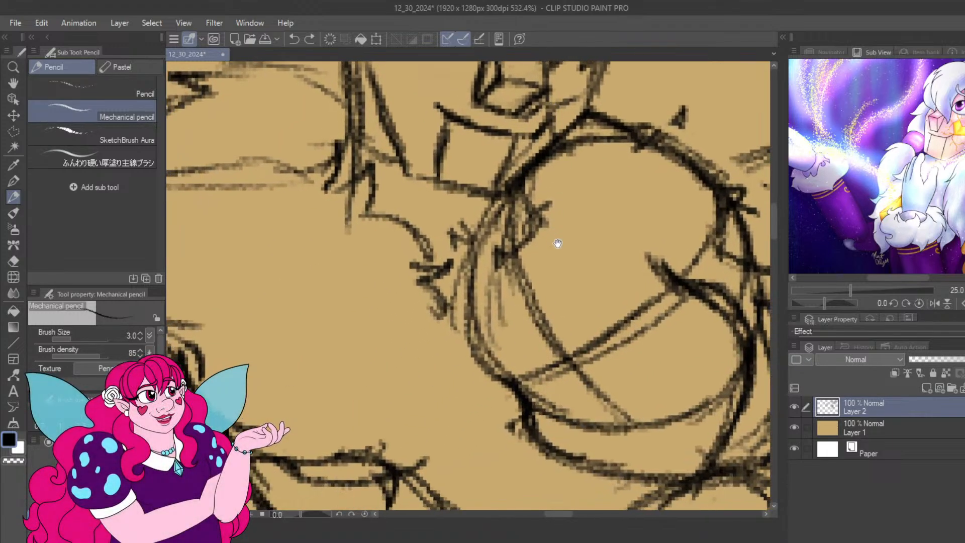
mouse_move(559, 300)
mouse_down()
mouse_move(468, 193)
mouse_move(460, 256)
mouse_move(505, 277)
mouse_move(556, 239)
mouse_move(503, 290)
mouse_move(403, 336)
mouse_move(461, 313)
mouse_move(468, 345)
mouse_move(503, 326)
mouse_move(450, 340)
mouse_move(478, 357)
mouse_move(516, 358)
mouse_move(528, 347)
mouse_move(495, 358)
mouse_move(473, 324)
mouse_move(502, 315)
mouse_move(482, 357)
mouse_move(530, 349)
mouse_up()
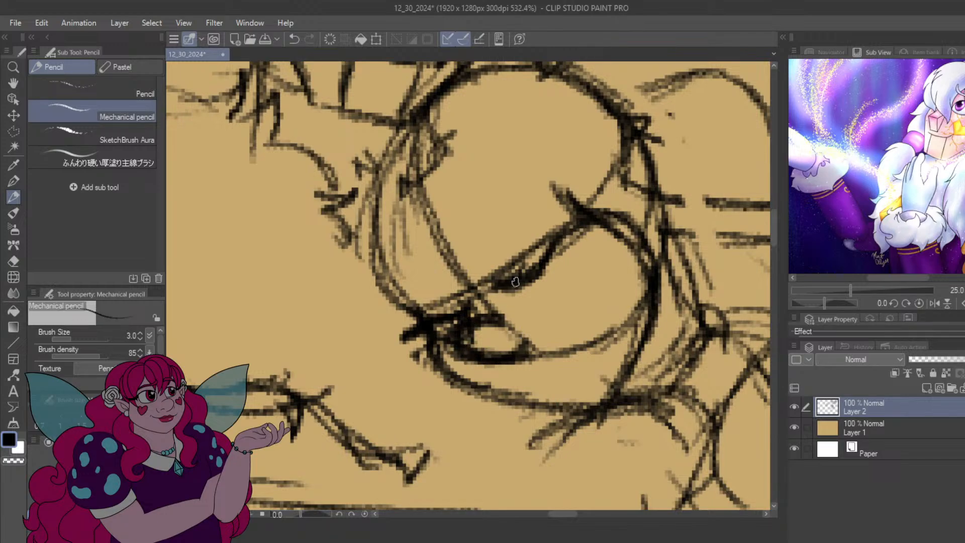
scroll(515, 282, down, 5)
drag(490, 290, 454, 330)
scroll(458, 358, up, 3)
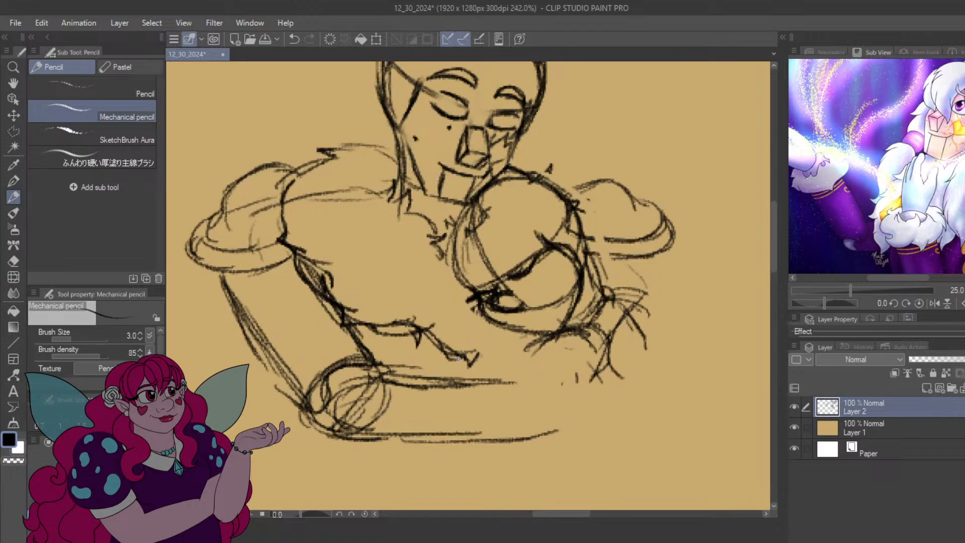
Erase the first character's near puff sleeve and the outer line of the upper arm below it.
drag(302, 356, 379, 351)
drag(332, 329, 386, 410)
mouse_move(264, 213)
mouse_down()
mouse_move(316, 219)
mouse_move(323, 245)
mouse_move(343, 240)
mouse_move(276, 260)
mouse_move(313, 145)
mouse_move(341, 183)
mouse_move(230, 182)
mouse_up()
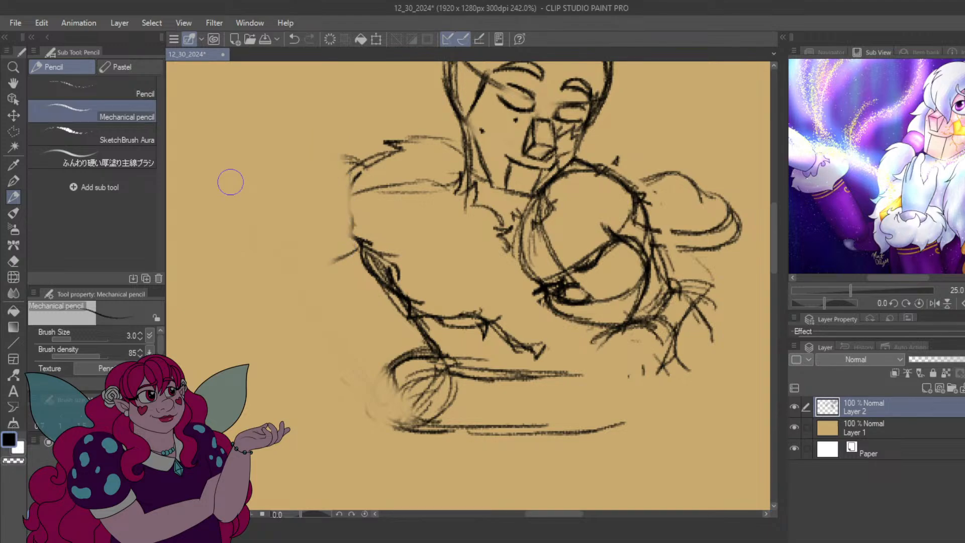
Try to draw a bare rounded shoulder and outer arm running down to the elbow circle, with a second inner contour.
drag(349, 192, 311, 224)
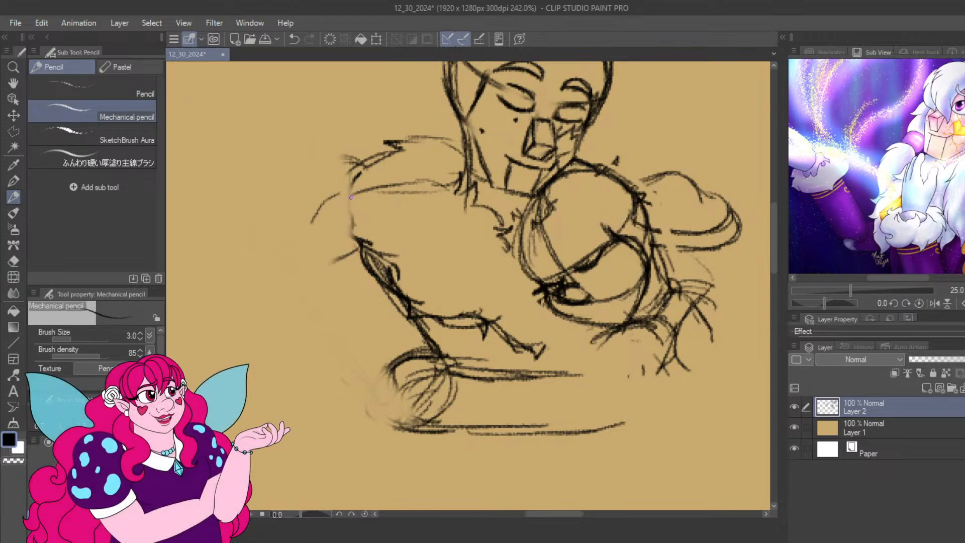
mouse_move(346, 194)
mouse_down()
mouse_move(305, 238)
mouse_move(325, 238)
mouse_move(335, 317)
mouse_up()
drag(309, 234, 356, 356)
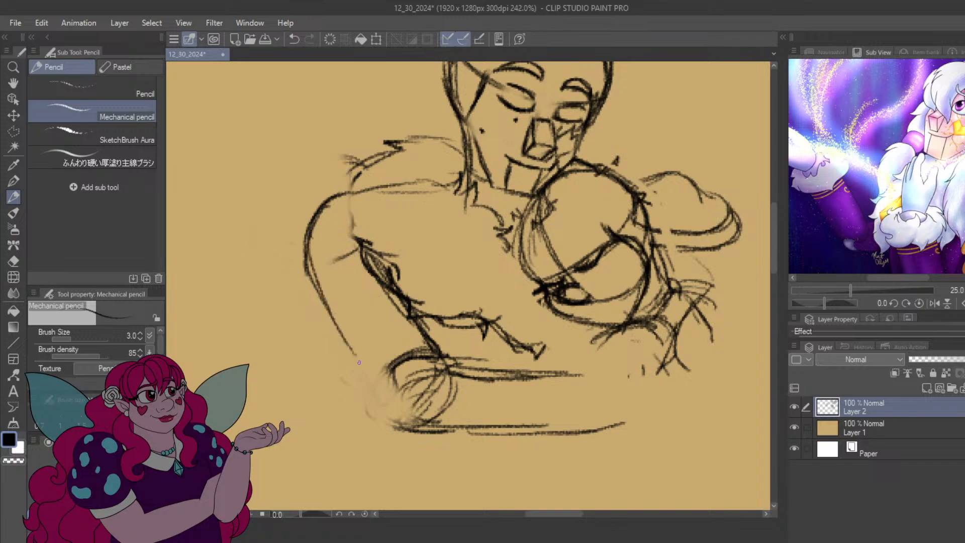
drag(305, 262, 384, 400)
mouse_move(332, 315)
mouse_down()
mouse_move(397, 412)
mouse_move(379, 376)
mouse_up()
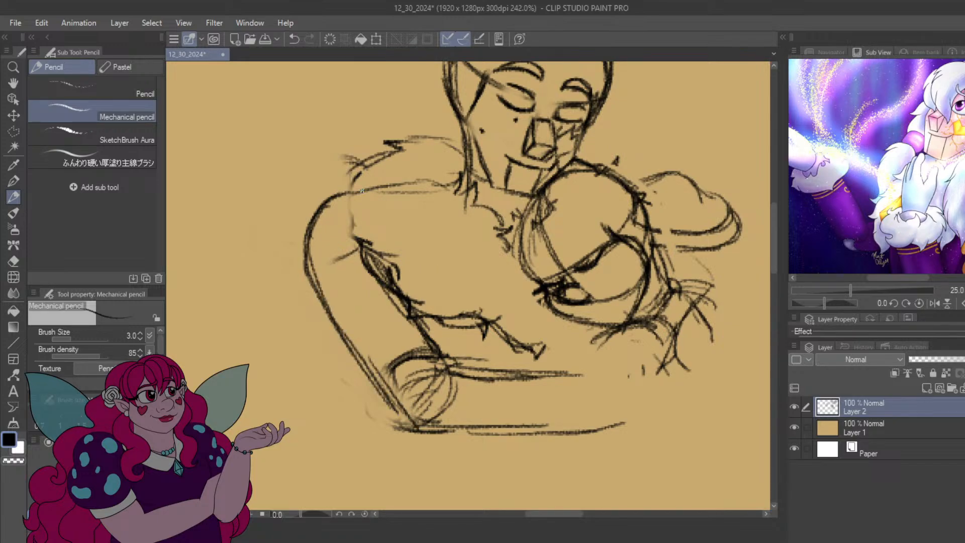
drag(361, 193, 315, 271)
drag(332, 202, 367, 332)
drag(313, 226, 402, 375)
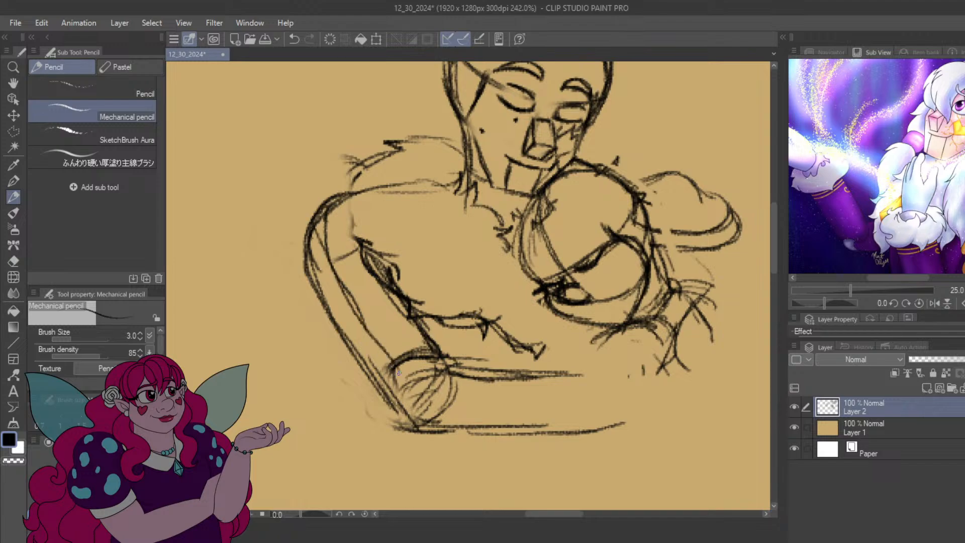
mouse_move(340, 316)
mouse_down()
mouse_move(409, 400)
mouse_move(340, 292)
mouse_up()
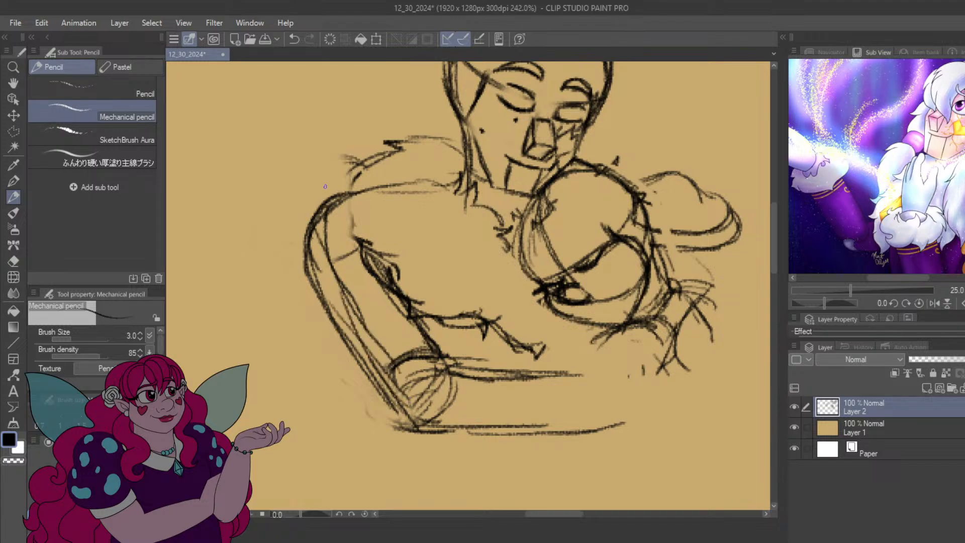
Erase the arm attempt and elbow circle, redraw a narrower shoulder and outer arm into the forearm's underside, and extend the forearm's upper edge.
mouse_move(327, 202)
mouse_down()
mouse_move(357, 310)
mouse_move(334, 255)
mouse_move(345, 189)
mouse_move(337, 320)
mouse_move(345, 272)
mouse_move(358, 351)
mouse_move(409, 356)
mouse_move(314, 283)
mouse_up()
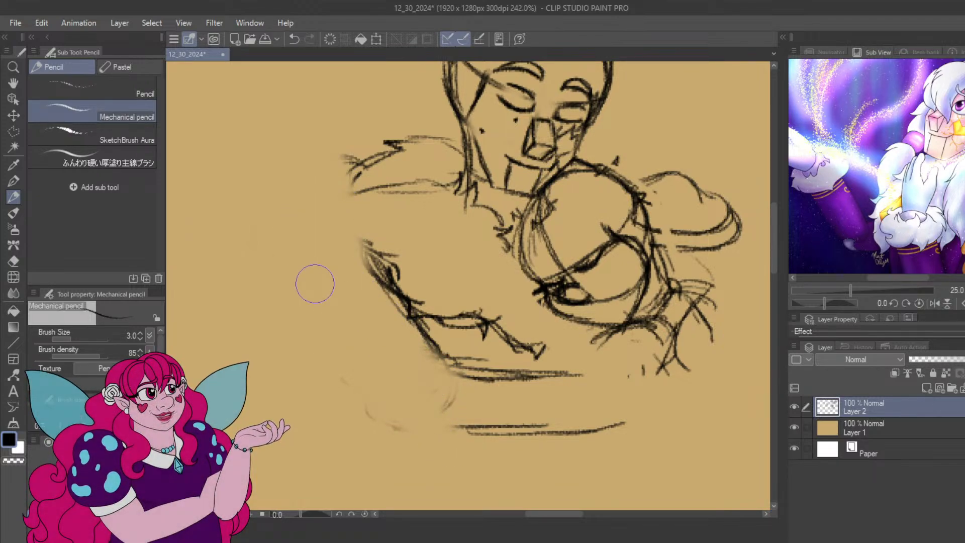
mouse_move(349, 215)
mouse_down()
mouse_move(321, 258)
mouse_move(327, 310)
mouse_up()
mouse_move(332, 237)
mouse_down()
mouse_move(345, 329)
mouse_move(393, 392)
mouse_up()
mouse_move(336, 272)
mouse_down()
mouse_move(367, 344)
mouse_move(427, 419)
mouse_up()
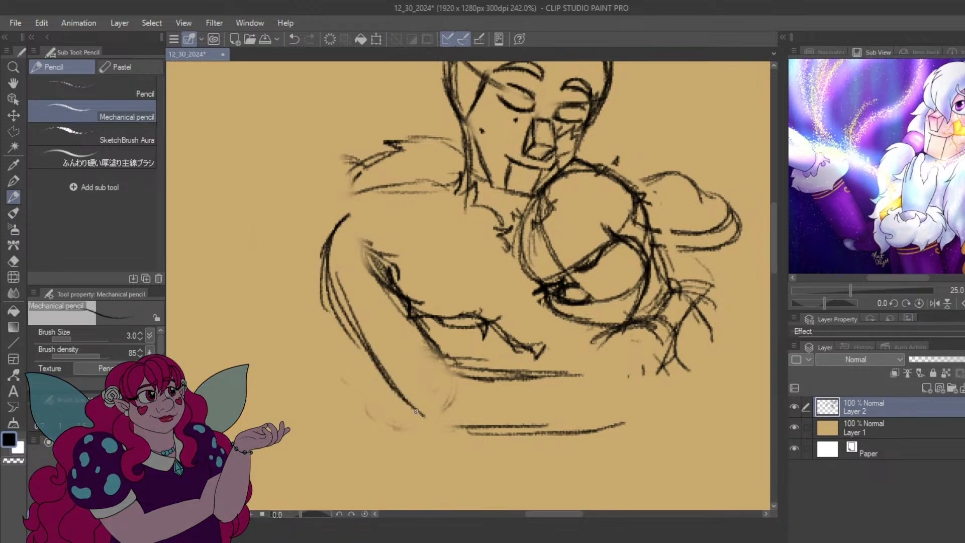
mouse_move(372, 332)
mouse_down()
mouse_move(431, 422)
mouse_move(621, 436)
mouse_up()
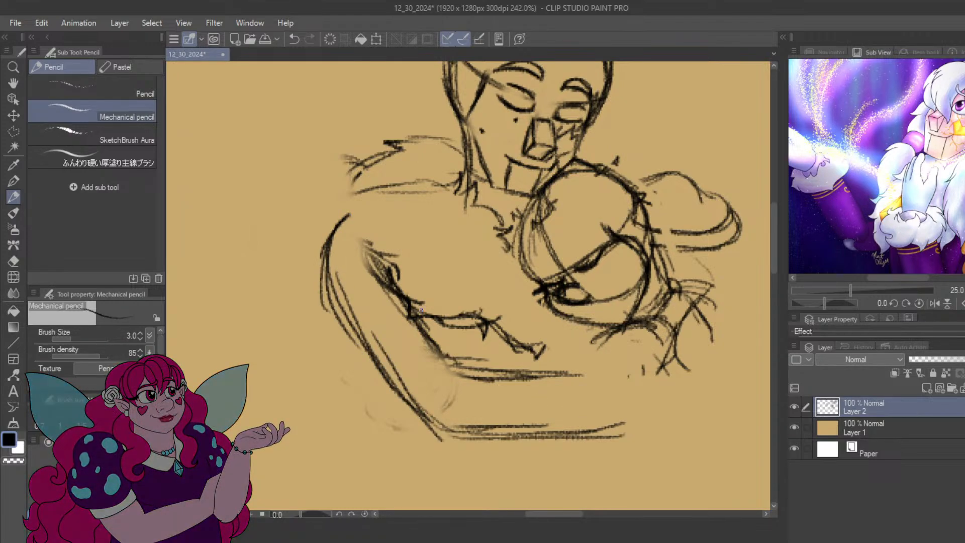
mouse_move(421, 309)
mouse_down()
mouse_move(457, 358)
mouse_move(546, 367)
mouse_up()
drag(473, 369, 643, 373)
Erase the first head's crown and forehead guide lines, and bring the reference character's hair into view.
mouse_move(575, 333)
mouse_down()
mouse_move(485, 366)
mouse_move(470, 422)
mouse_move(455, 425)
mouse_up()
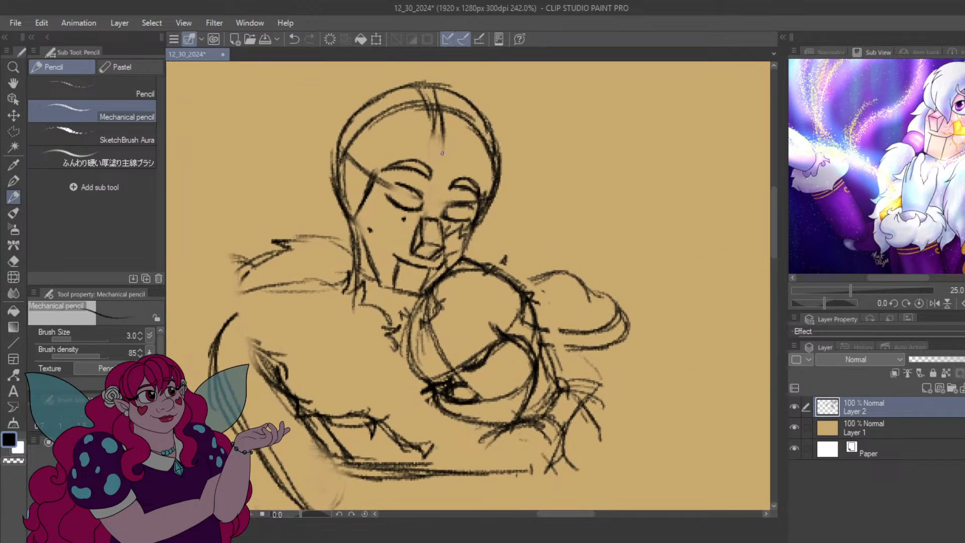
mouse_move(457, 150)
mouse_down()
mouse_move(519, 167)
mouse_move(496, 207)
mouse_up()
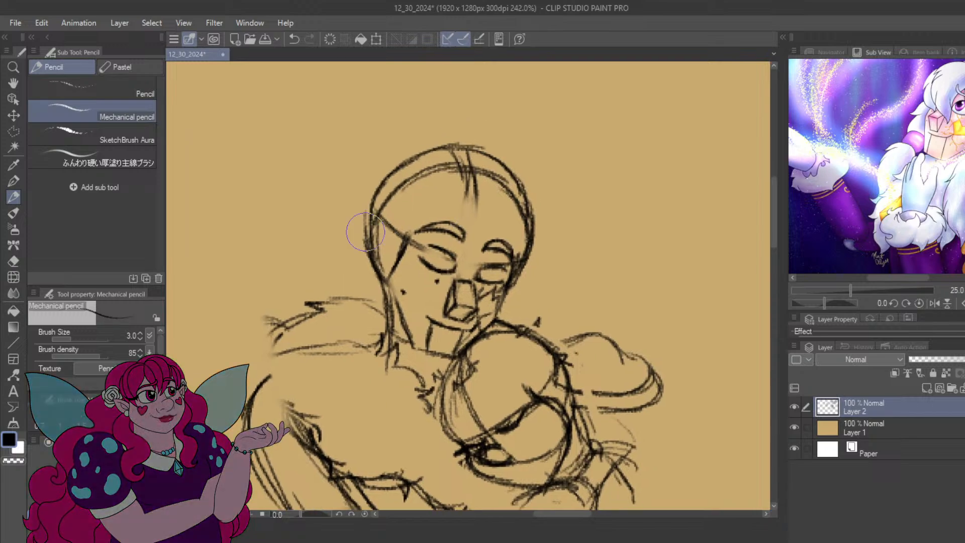
mouse_move(406, 163)
mouse_down()
mouse_move(528, 164)
mouse_move(541, 187)
mouse_move(506, 158)
mouse_move(471, 195)
mouse_move(391, 225)
mouse_move(417, 247)
mouse_move(424, 203)
mouse_move(378, 212)
mouse_up()
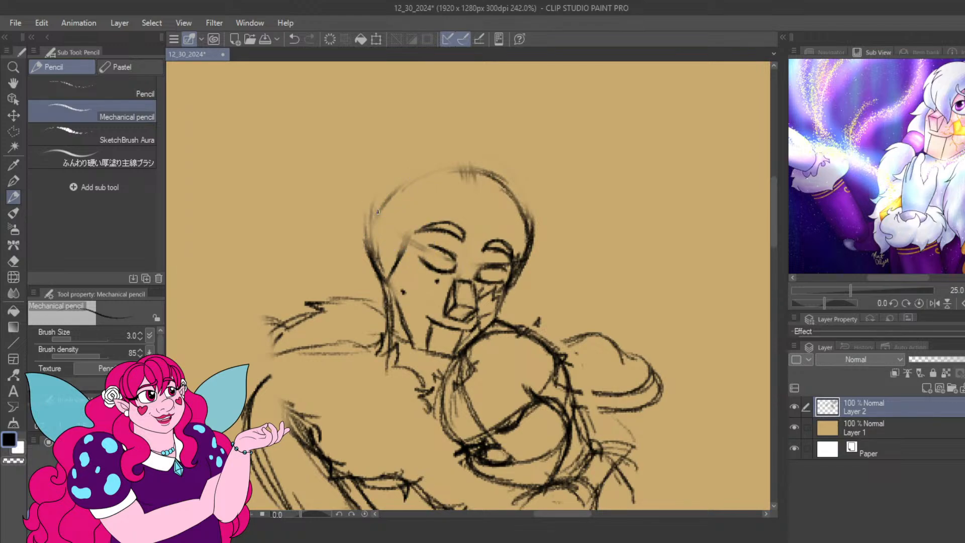
drag(964, 119, 939, 130)
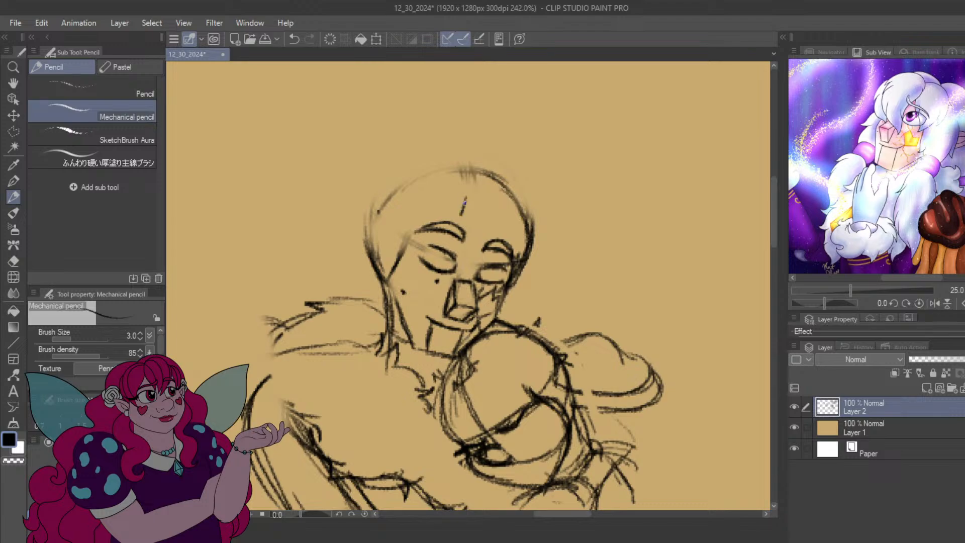
Sketch the first head's pointed central forelock, the fringe sweeping over the far eye, and a rounded hair puff beyond the far temple.
mouse_move(490, 262)
mouse_down()
mouse_move(504, 242)
mouse_move(503, 262)
mouse_move(526, 212)
mouse_move(525, 234)
mouse_move(522, 195)
mouse_up()
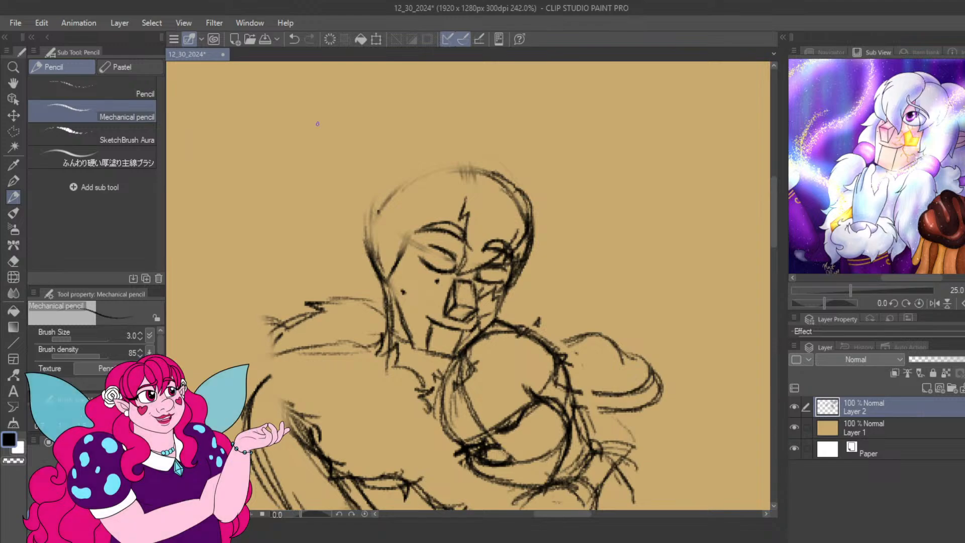
mouse_move(462, 176)
mouse_down()
mouse_move(505, 171)
mouse_move(522, 200)
mouse_up()
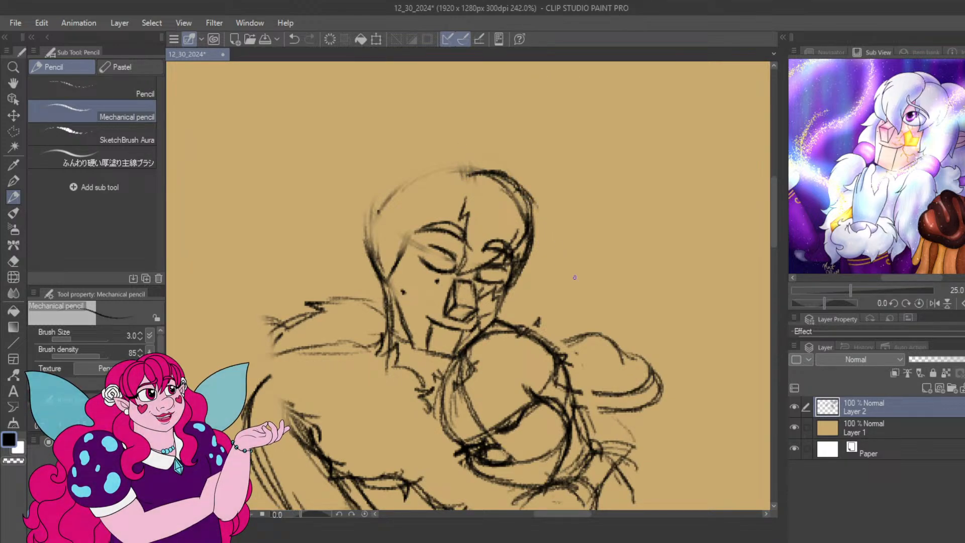
scroll(504, 225, up, 5)
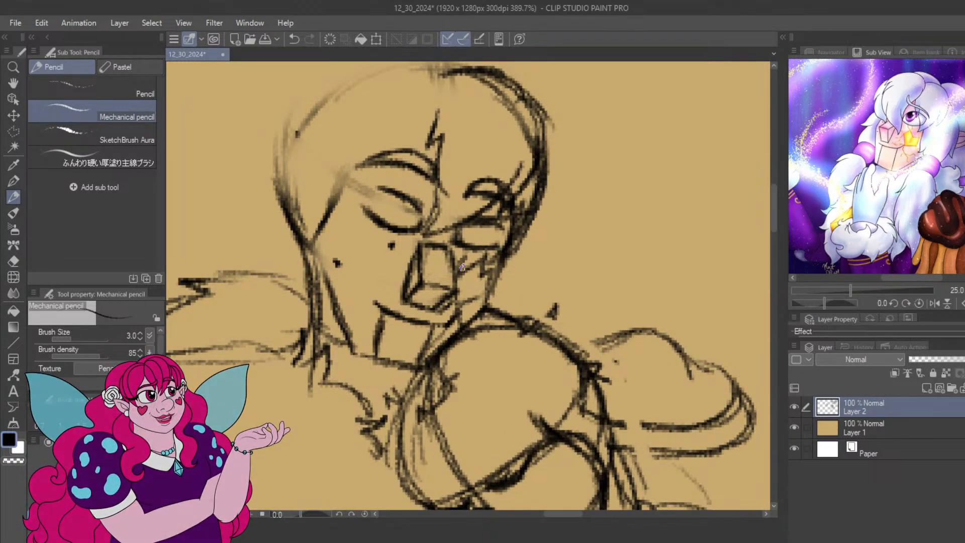
mouse_move(505, 205)
mouse_down()
mouse_move(491, 233)
mouse_move(497, 249)
mouse_up()
mouse_move(515, 240)
mouse_down()
mouse_move(582, 181)
mouse_move(553, 133)
mouse_move(530, 120)
mouse_up()
drag(436, 168, 442, 224)
mouse_move(543, 165)
mouse_down()
mouse_move(550, 201)
mouse_move(543, 224)
mouse_move(662, 256)
mouse_up()
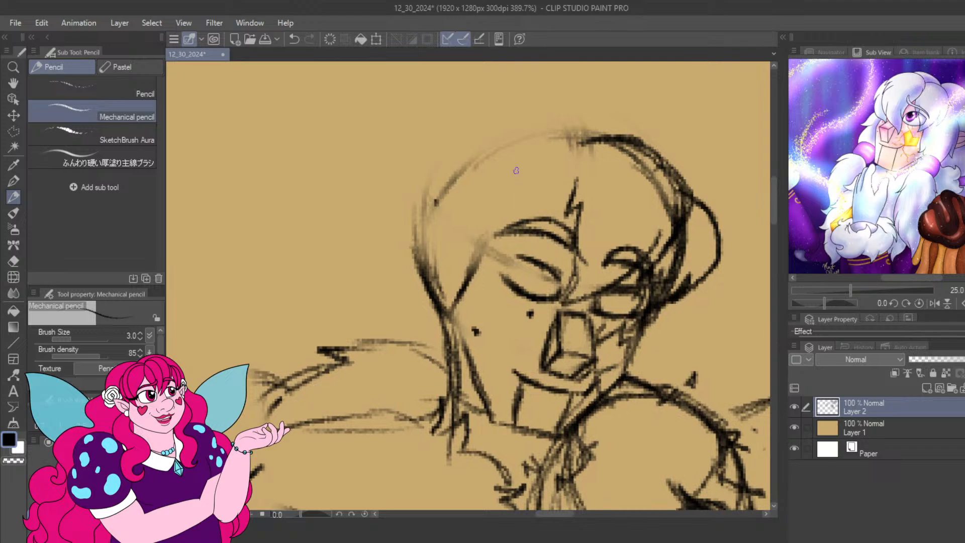
Sketch the near-side fringe curving down around the closed eye, and a raised hair contour over the crown.
drag(517, 145, 466, 199)
mouse_move(494, 166)
mouse_down()
mouse_move(470, 211)
mouse_move(497, 286)
mouse_up()
mouse_move(496, 261)
mouse_down()
mouse_move(525, 232)
mouse_move(566, 216)
mouse_move(545, 230)
mouse_up()
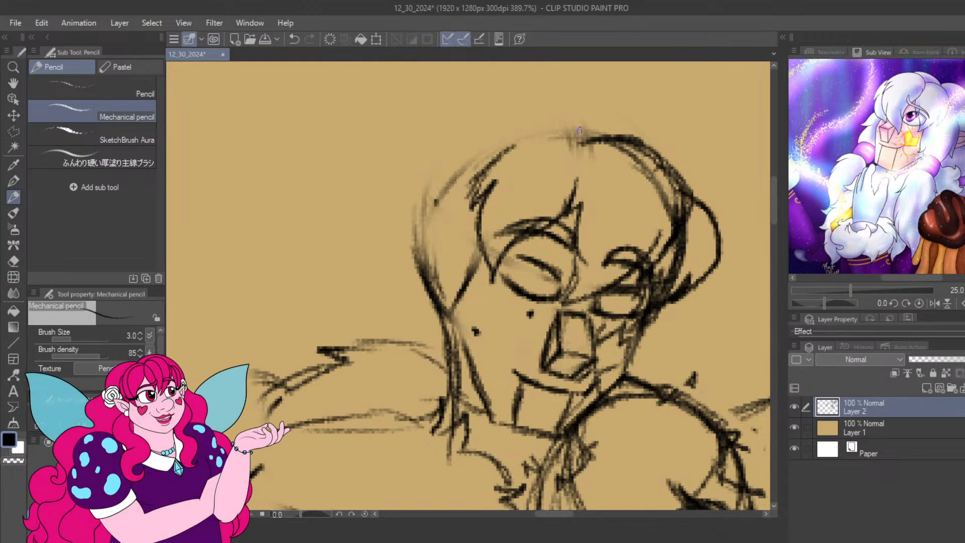
mouse_move(518, 126)
mouse_down()
mouse_move(583, 132)
mouse_move(485, 151)
mouse_up()
mouse_move(515, 134)
mouse_down()
mouse_move(465, 173)
mouse_move(460, 193)
mouse_up()
drag(504, 158, 472, 183)
mouse_move(486, 175)
mouse_down()
mouse_move(466, 213)
mouse_move(491, 278)
mouse_up()
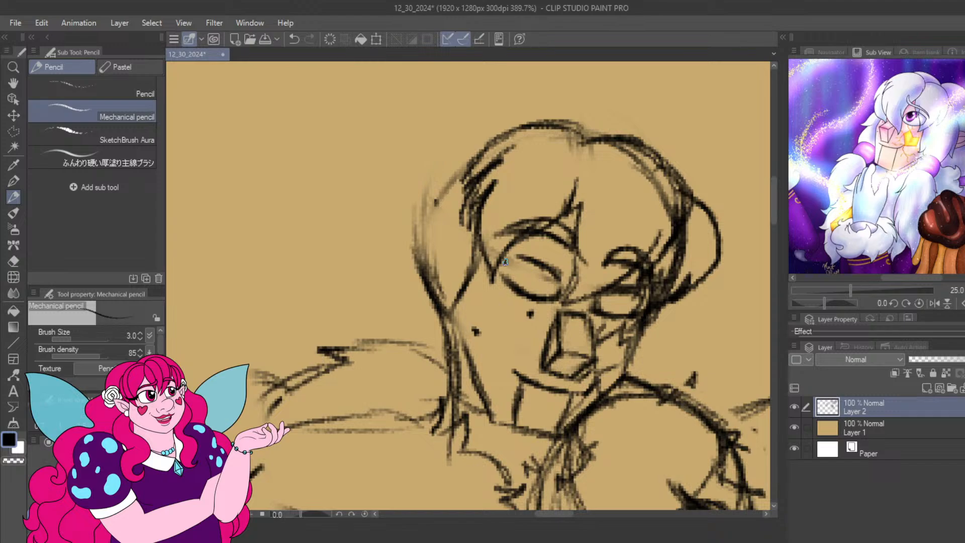
Remove the doubled strokes at the near temple and redraw the near fringe's outer edge as one rounded curve from the crown.
key(ctrl+z)
key(ctrl+z)
key(ctrl+z)
key(ctrl+z)
key(ctrl+z)
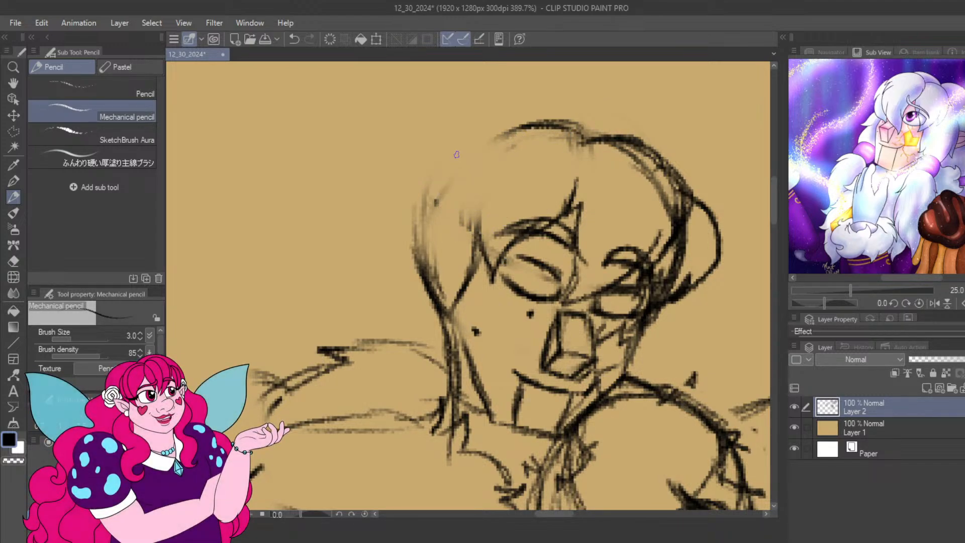
mouse_move(573, 120)
mouse_down()
mouse_move(503, 134)
mouse_move(464, 182)
mouse_up()
drag(490, 144, 469, 229)
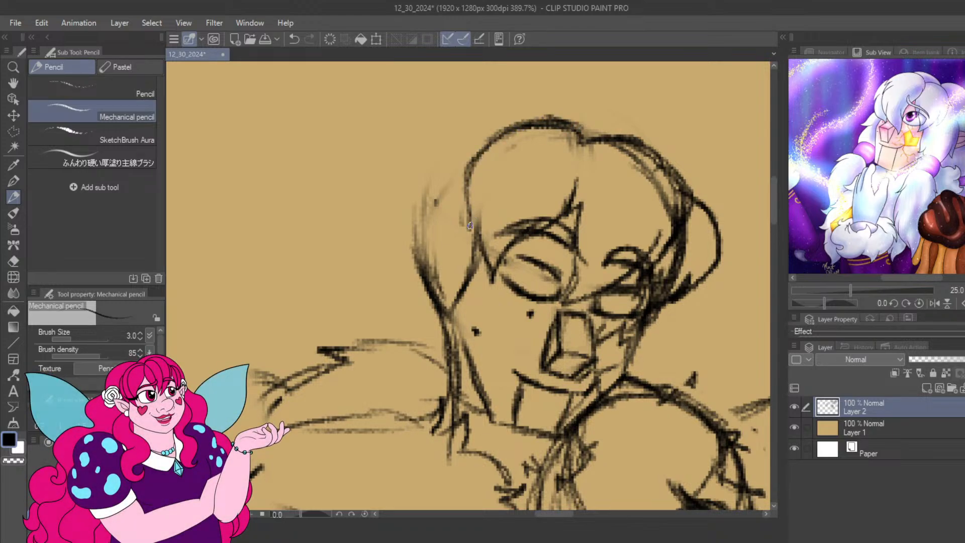
drag(486, 182, 480, 221)
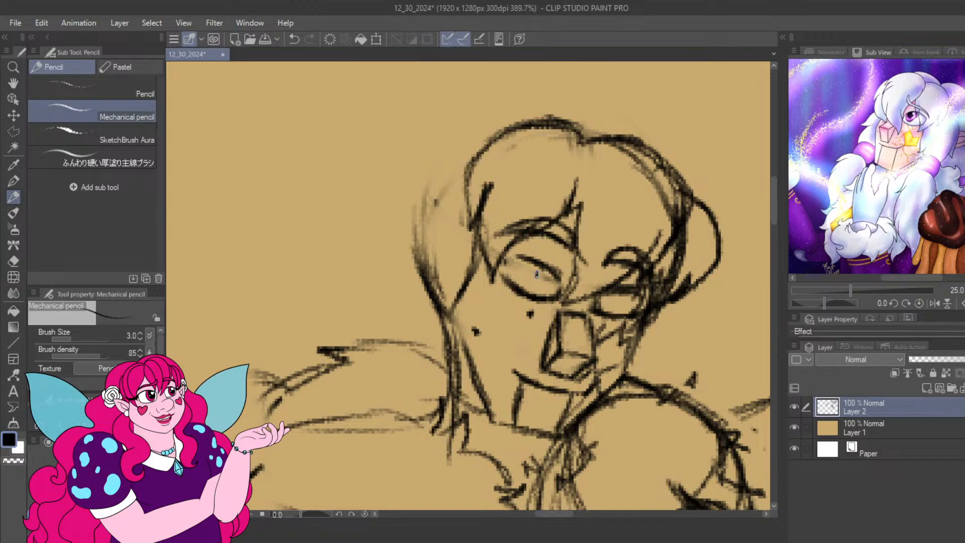
Extend the forelock's parting line up to the crown and redefine the far side of the fringe with a cleaner rounded contour.
mouse_move(563, 178)
mouse_down()
mouse_move(485, 230)
mouse_move(488, 246)
mouse_up()
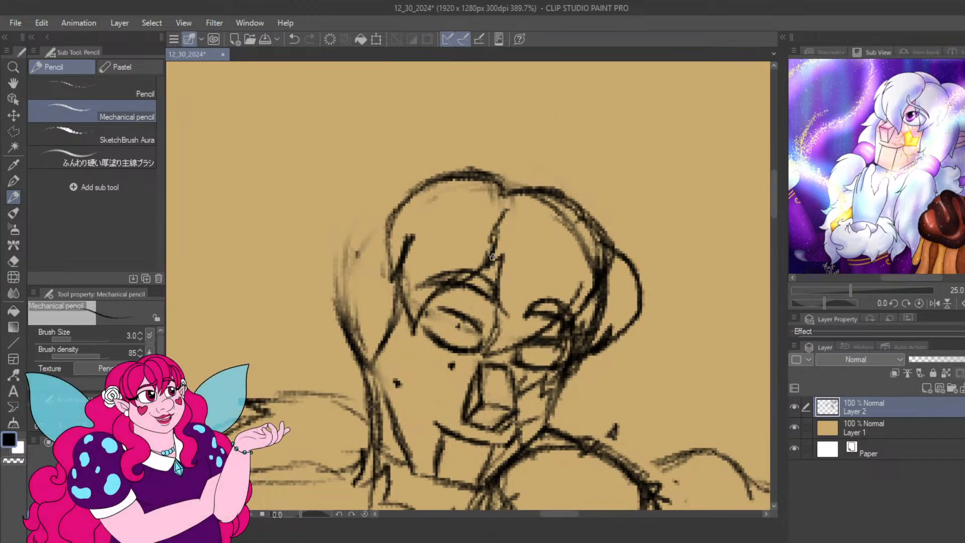
mouse_move(506, 202)
mouse_down()
mouse_move(490, 259)
mouse_move(532, 192)
mouse_move(588, 198)
mouse_move(594, 234)
mouse_up()
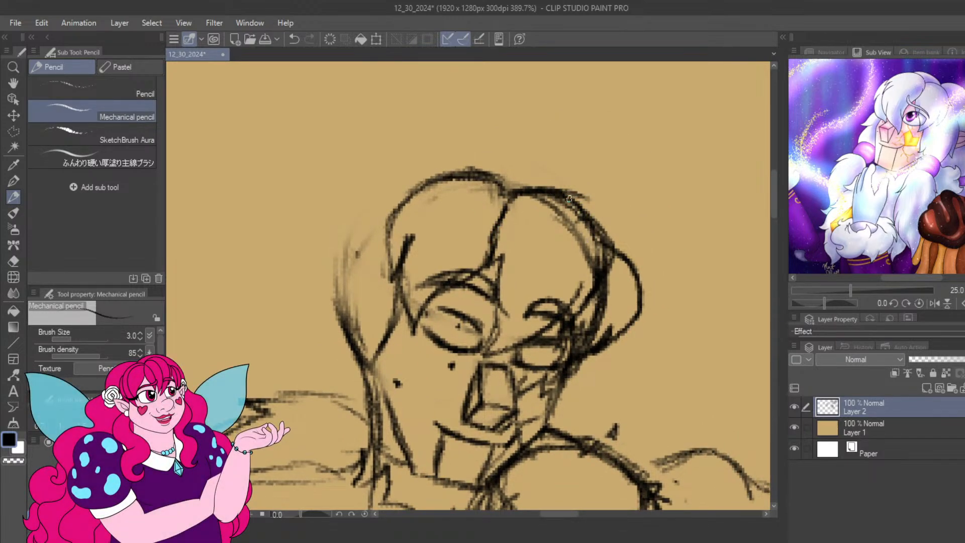
drag(569, 199, 601, 275)
drag(599, 227, 609, 268)
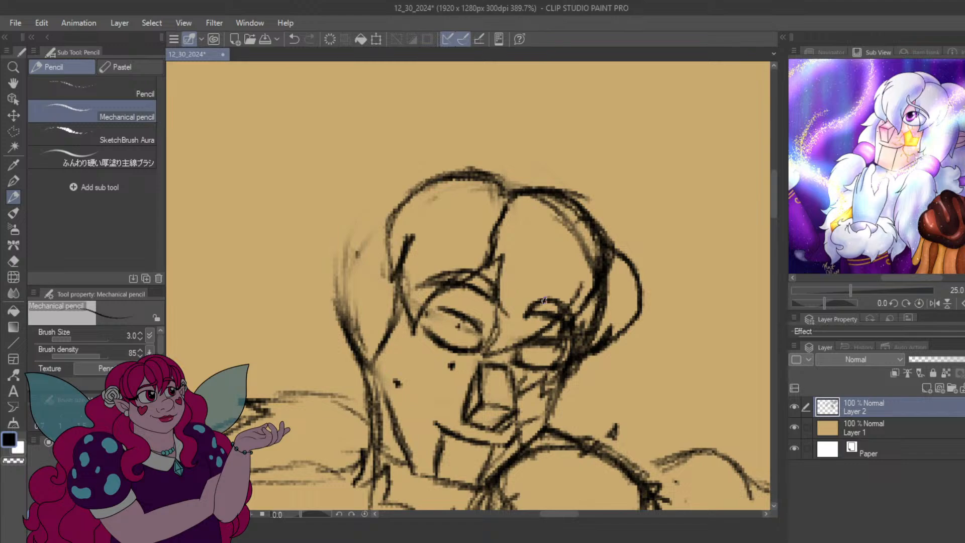
mouse_move(586, 211)
mouse_down()
mouse_move(571, 215)
mouse_move(573, 274)
mouse_move(547, 217)
mouse_move(581, 179)
mouse_move(628, 193)
mouse_move(637, 231)
mouse_move(590, 296)
mouse_move(606, 248)
mouse_up()
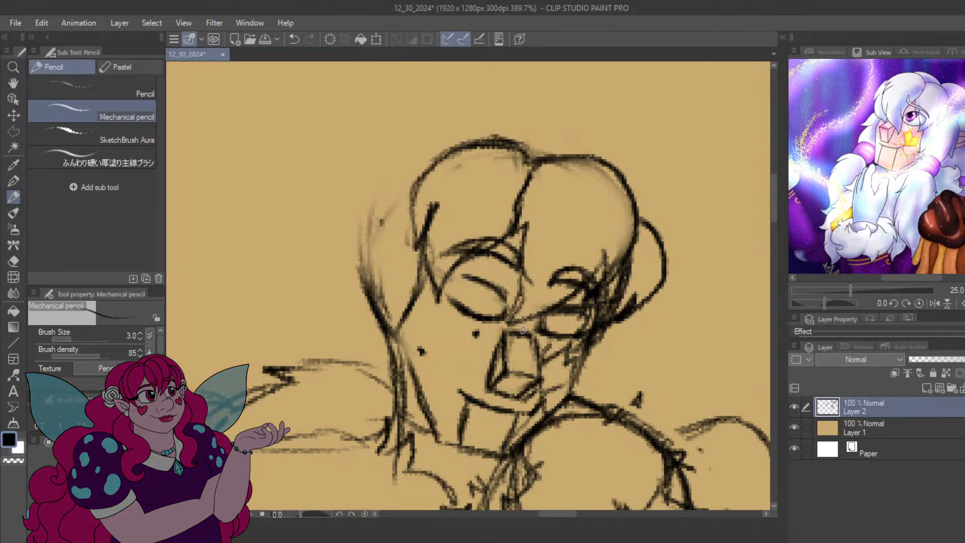
Sketch the outer hair mass behind the near fringe, with a flicked-out tip and two rounded puffs down to the shoulder.
scroll(523, 331, up, 1)
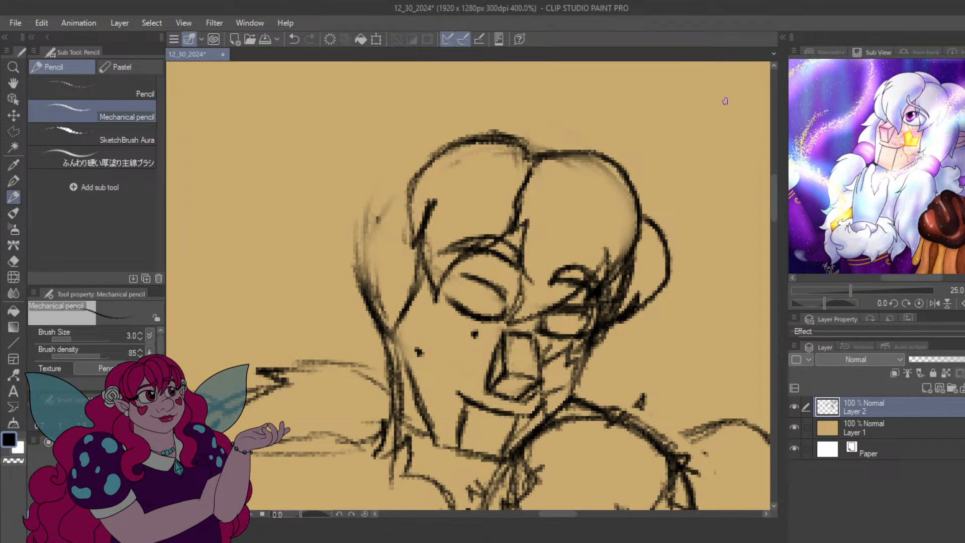
drag(473, 190, 514, 218)
mouse_move(601, 179)
mouse_down()
mouse_move(575, 151)
mouse_move(473, 156)
mouse_up()
mouse_move(532, 147)
mouse_down()
mouse_move(382, 200)
mouse_move(406, 223)
mouse_move(358, 285)
mouse_move(357, 327)
mouse_move(381, 355)
mouse_move(347, 333)
mouse_move(339, 385)
mouse_move(366, 321)
mouse_up()
mouse_move(515, 246)
mouse_down()
mouse_move(465, 222)
mouse_move(480, 262)
mouse_up()
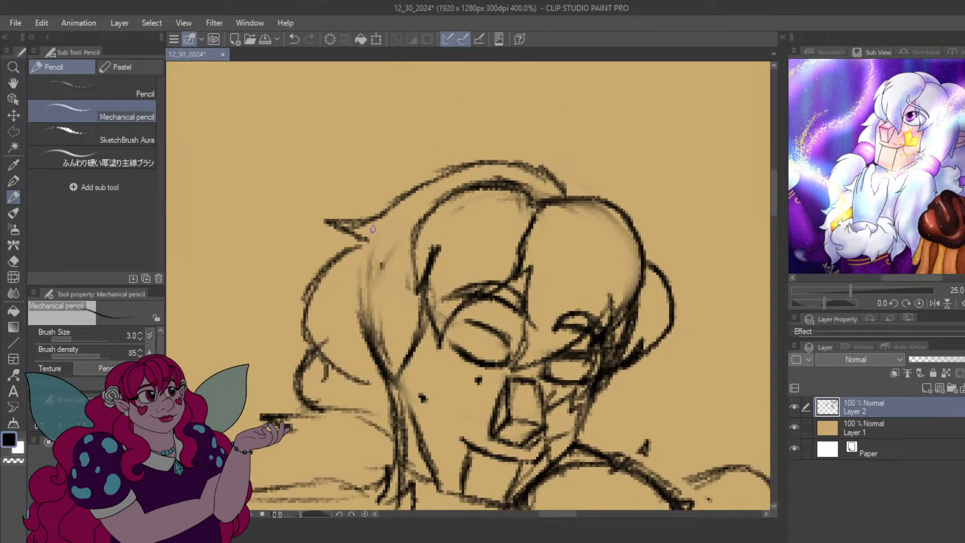
Darken the outer hair contour from the flicked tip over the crown and carry it around the far side.
mouse_move(363, 237)
mouse_down()
mouse_move(333, 218)
mouse_move(384, 209)
mouse_move(368, 229)
mouse_move(431, 180)
mouse_move(409, 200)
mouse_move(510, 164)
mouse_move(443, 178)
mouse_move(586, 177)
mouse_move(642, 225)
mouse_up()
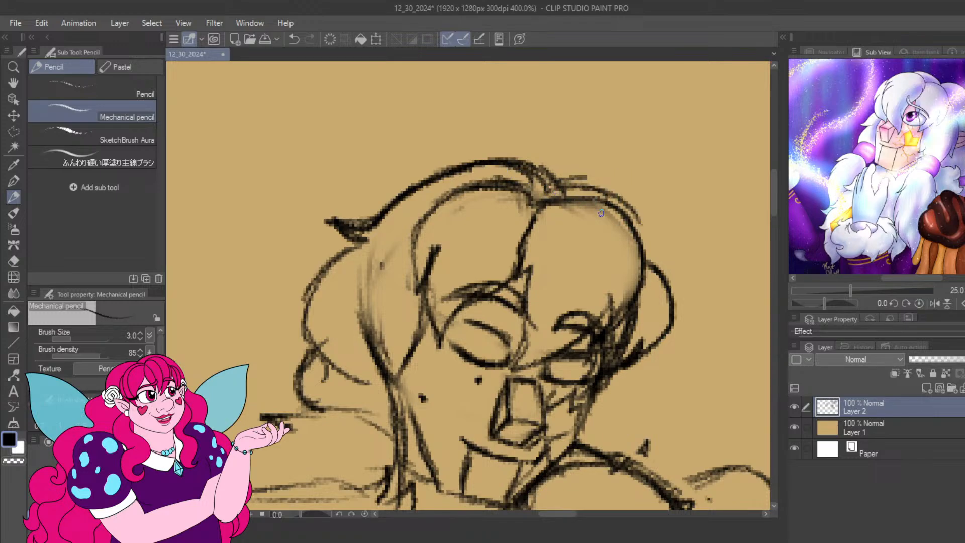
drag(610, 195, 654, 258)
drag(637, 228, 648, 266)
Add loose hair strands hanging beside the far cheek and erase the old skull outline at the near temple.
mouse_move(687, 362)
mouse_down()
mouse_move(663, 324)
mouse_move(666, 250)
mouse_move(641, 265)
mouse_up()
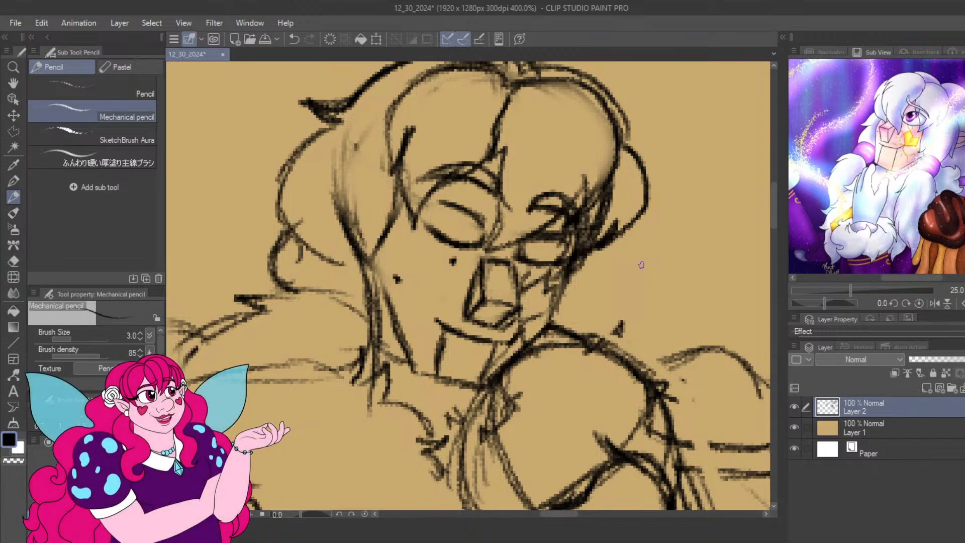
mouse_move(561, 263)
mouse_down()
mouse_move(608, 298)
mouse_move(682, 180)
mouse_move(596, 301)
mouse_move(618, 241)
mouse_move(645, 239)
mouse_move(637, 280)
mouse_move(631, 266)
mouse_move(631, 316)
mouse_move(638, 286)
mouse_move(606, 336)
mouse_up()
drag(569, 304, 627, 350)
scroll(627, 350, up, 1)
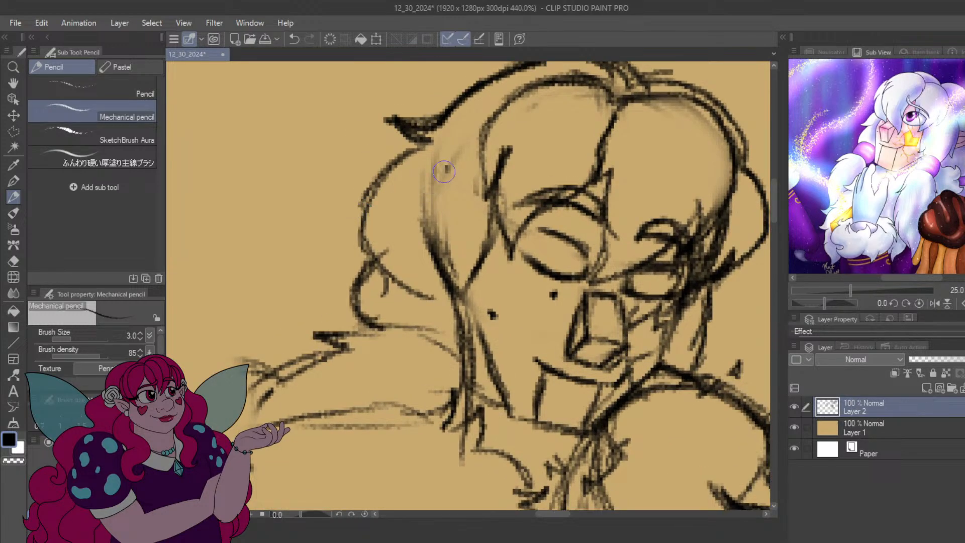
mouse_move(445, 172)
mouse_down()
mouse_move(468, 135)
mouse_move(433, 196)
mouse_move(424, 266)
mouse_move(447, 304)
mouse_move(441, 251)
mouse_up()
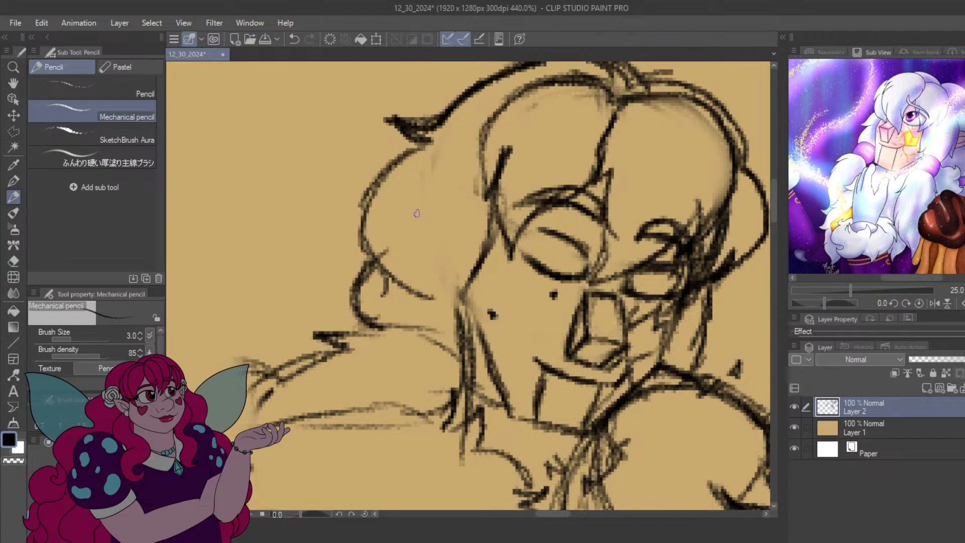
Draw a rounded hair lock hanging beside the near cheek, with a small dark-outlined band shape gathered beneath it.
key(minus)
drag(510, 251, 469, 220)
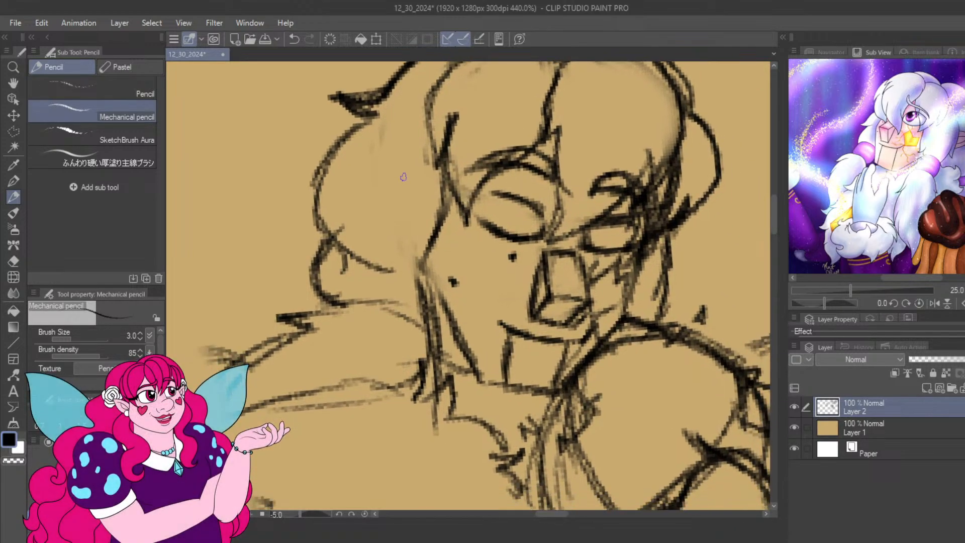
drag(392, 149, 363, 199)
mouse_move(388, 182)
mouse_down()
mouse_move(362, 202)
mouse_move(362, 240)
mouse_move(388, 283)
mouse_up()
drag(436, 193, 438, 235)
mouse_move(455, 191)
mouse_down()
mouse_move(440, 231)
mouse_move(451, 222)
mouse_move(450, 232)
mouse_move(400, 294)
mouse_up()
mouse_move(445, 264)
mouse_down()
mouse_move(387, 288)
mouse_move(408, 288)
mouse_move(388, 282)
mouse_move(360, 295)
mouse_move(369, 288)
mouse_move(368, 303)
mouse_move(415, 328)
mouse_move(393, 330)
mouse_move(445, 284)
mouse_up()
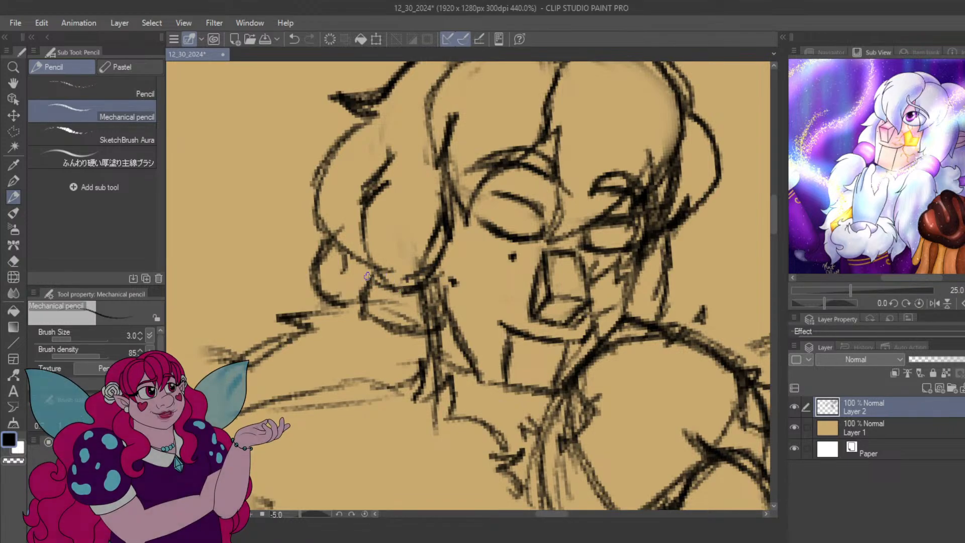
mouse_move(373, 275)
mouse_down()
mouse_move(370, 310)
mouse_move(425, 333)
mouse_move(445, 285)
mouse_move(437, 264)
mouse_move(438, 306)
mouse_up()
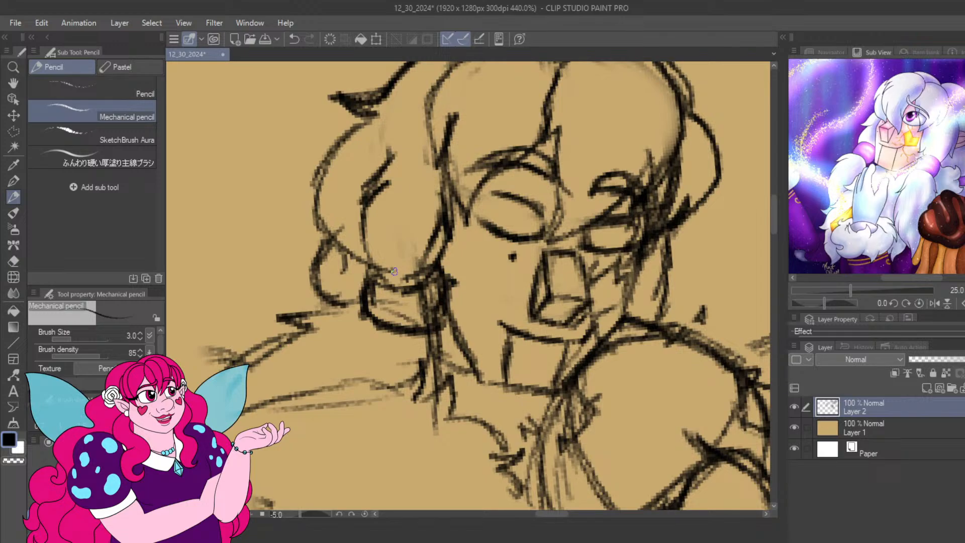
Clean up the stray lines inside the lock beside the near cheek and darken the outlines of the lock and its band.
mouse_move(406, 199)
mouse_down()
mouse_move(416, 230)
mouse_move(433, 230)
mouse_move(424, 267)
mouse_move(389, 269)
mouse_move(420, 209)
mouse_move(438, 213)
mouse_move(398, 315)
mouse_move(380, 313)
mouse_move(428, 314)
mouse_up()
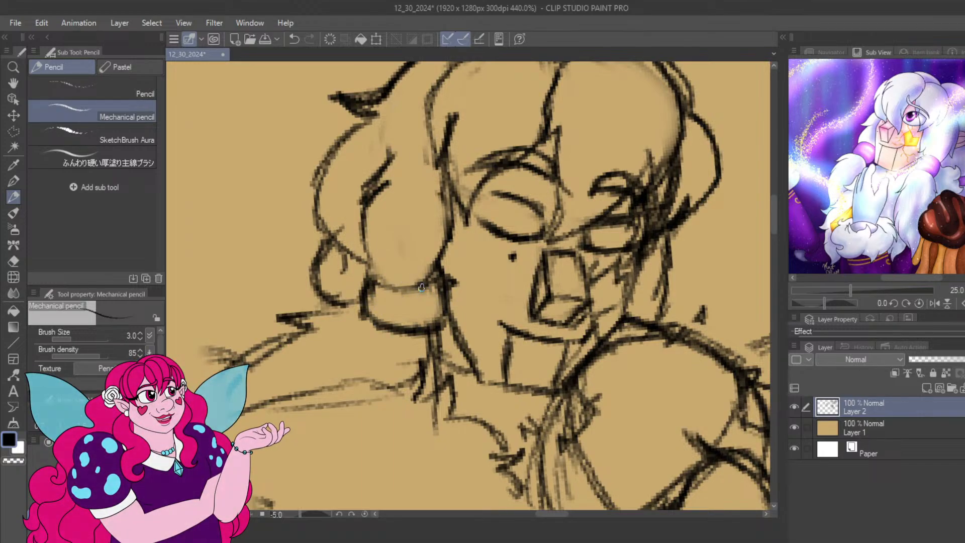
mouse_move(401, 286)
mouse_down()
mouse_move(437, 285)
mouse_move(444, 320)
mouse_up()
drag(372, 273, 375, 230)
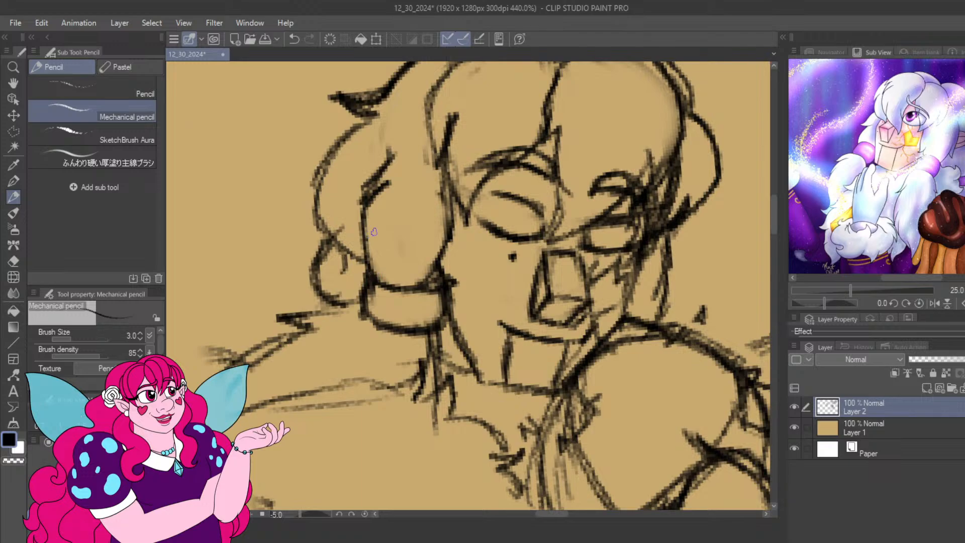
drag(368, 308, 374, 318)
mouse_move(466, 313)
mouse_down()
mouse_move(392, 243)
mouse_move(446, 171)
mouse_up()
drag(382, 219, 429, 288)
Straighten the canvas rotation and firm up the hair lock beside the far cheek with a dark closed outline.
scroll(372, 215, down, 10)
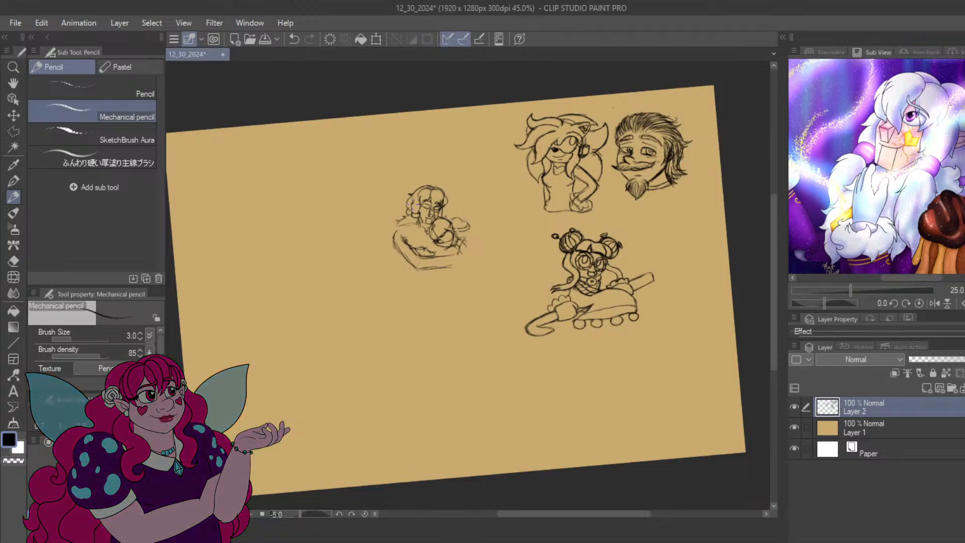
key(^)
scroll(411, 203, up, 10)
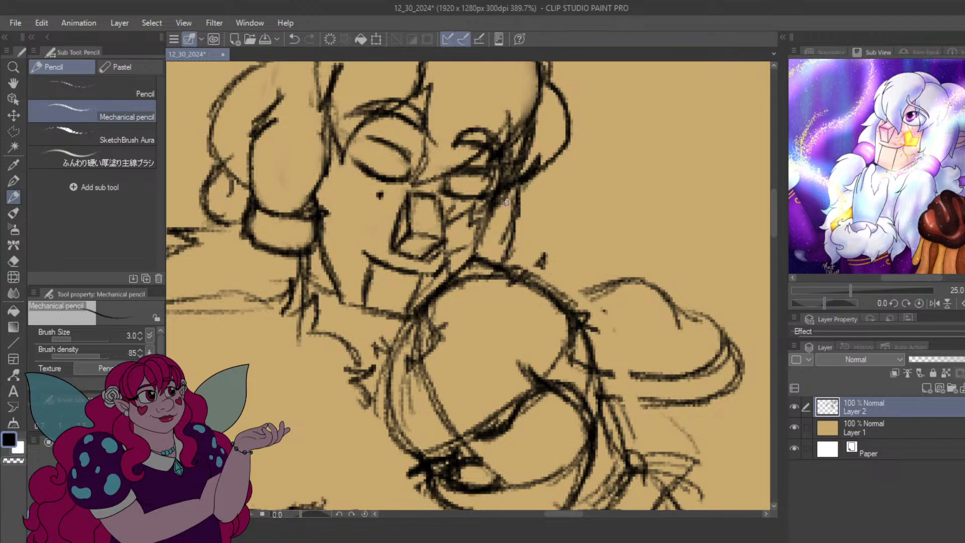
mouse_move(551, 210)
mouse_down()
mouse_move(583, 214)
mouse_move(534, 250)
mouse_move(540, 245)
mouse_up()
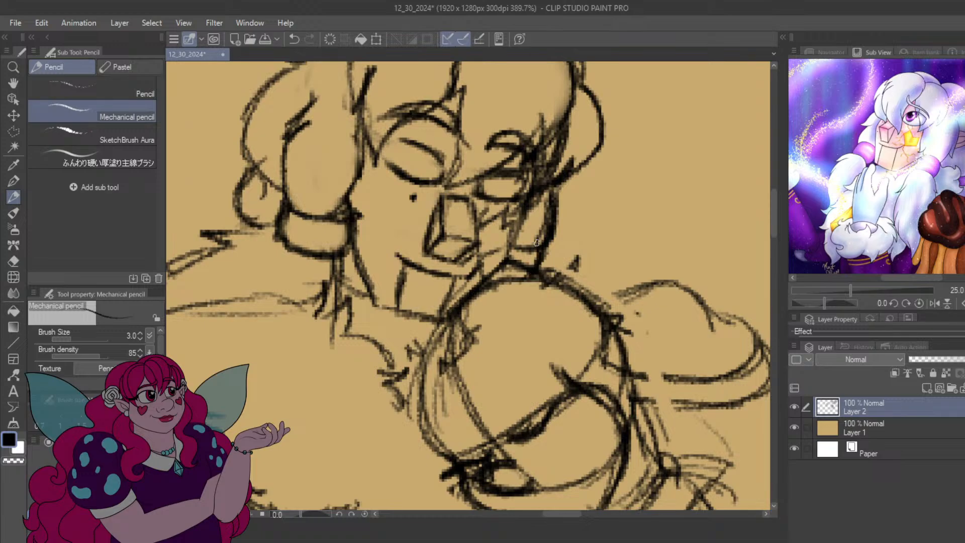
Draw a tapering hair tail hanging from the band to a pointed tip over the chest, clearing old lines inside it.
drag(370, 307, 564, 281)
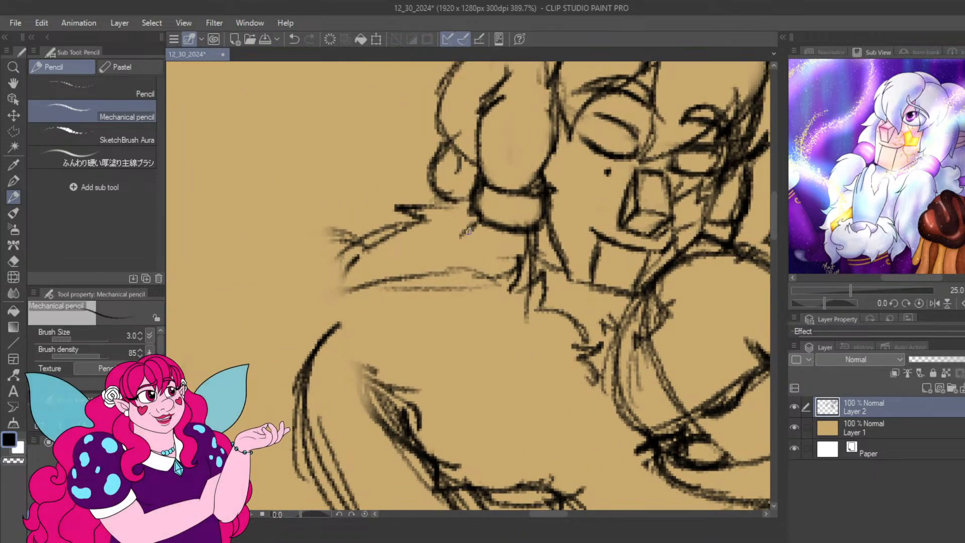
drag(468, 230, 472, 228)
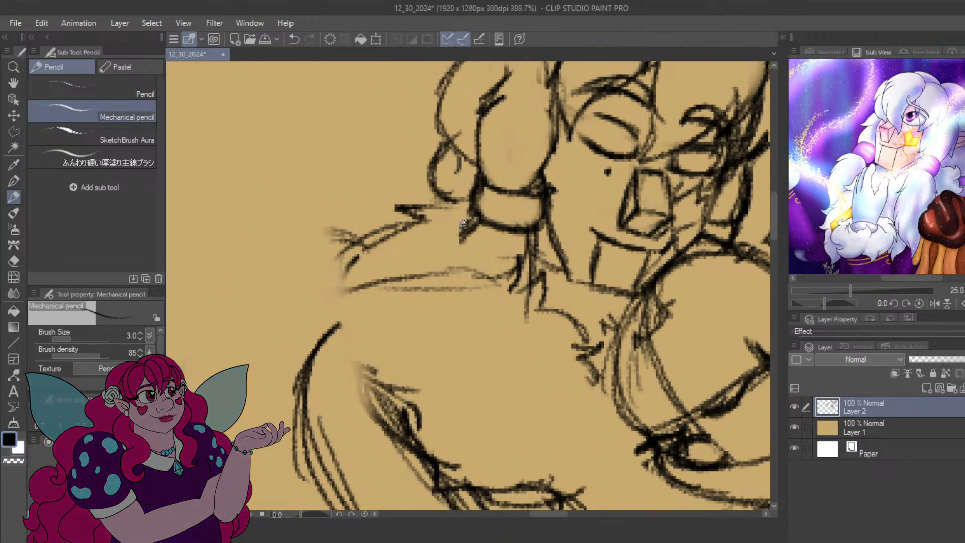
mouse_move(464, 231)
mouse_down()
mouse_move(450, 302)
mouse_move(485, 349)
mouse_move(498, 394)
mouse_move(487, 418)
mouse_move(545, 271)
mouse_move(533, 256)
mouse_move(551, 316)
mouse_up()
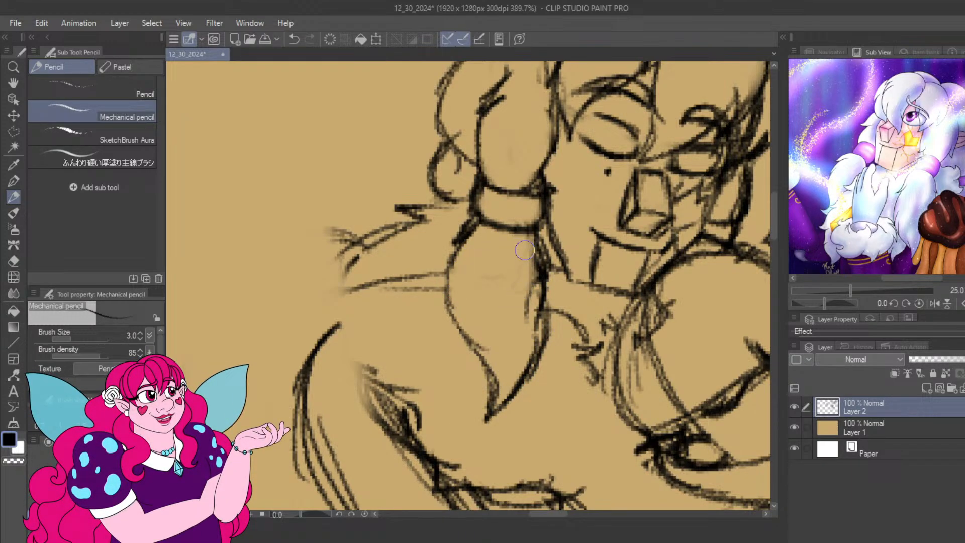
key(ctrl+z)
key(ctrl+z)
key(ctrl+z)
key(ctrl+z)
key(ctrl+z)
key(ctrl+z)
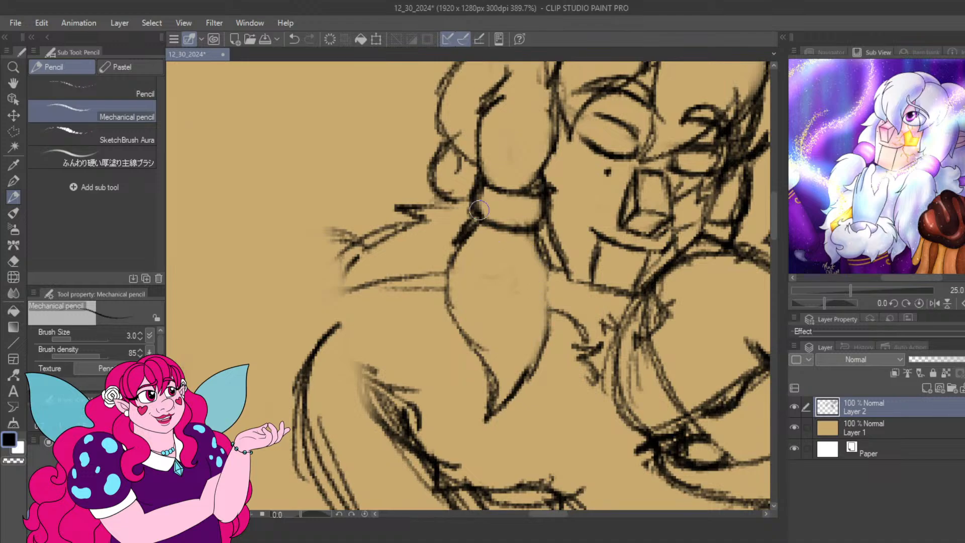
Widen the hair tail with a fuller curve on its inner side and erase the old edge and tip.
drag(478, 342, 383, 331)
mouse_move(364, 238)
mouse_down()
mouse_move(390, 353)
mouse_move(416, 395)
mouse_move(413, 425)
mouse_move(461, 366)
mouse_move(465, 326)
mouse_move(464, 372)
mouse_move(437, 232)
mouse_move(448, 220)
mouse_move(469, 293)
mouse_move(444, 270)
mouse_move(442, 232)
mouse_up()
mouse_move(446, 278)
mouse_down()
mouse_move(467, 334)
mouse_move(448, 278)
mouse_move(420, 407)
mouse_up()
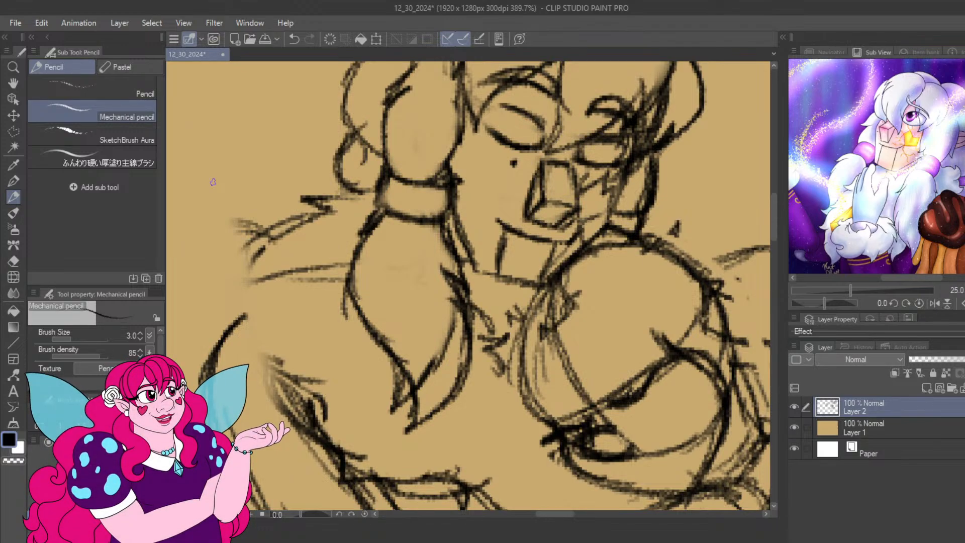
mouse_move(392, 378)
mouse_down()
mouse_move(391, 421)
mouse_move(393, 398)
mouse_up()
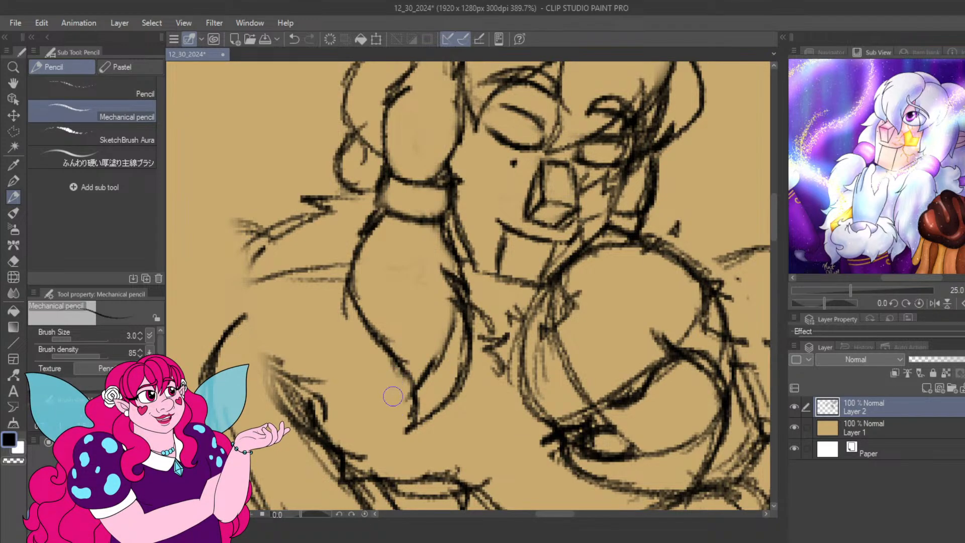
drag(441, 361, 442, 317)
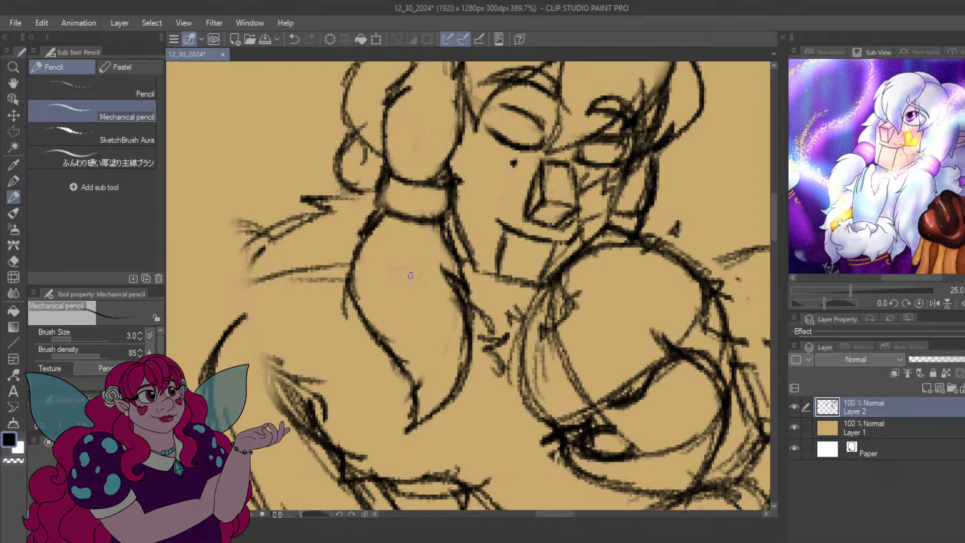
Darken the hair tail's outer edge with a small notch, and extend the shoulder outline with a fur tuft and connecting curve.
mouse_move(349, 272)
mouse_down()
mouse_move(361, 317)
mouse_move(382, 351)
mouse_move(381, 328)
mouse_move(412, 381)
mouse_move(403, 387)
mouse_move(411, 433)
mouse_up()
drag(402, 329, 538, 343)
mouse_move(401, 256)
mouse_down()
mouse_move(374, 286)
mouse_move(384, 288)
mouse_move(378, 312)
mouse_move(391, 366)
mouse_move(421, 396)
mouse_up()
drag(380, 348, 427, 406)
drag(400, 382, 436, 416)
mouse_move(537, 432)
mouse_down()
mouse_move(348, 109)
mouse_move(680, 330)
mouse_move(738, 331)
mouse_up()
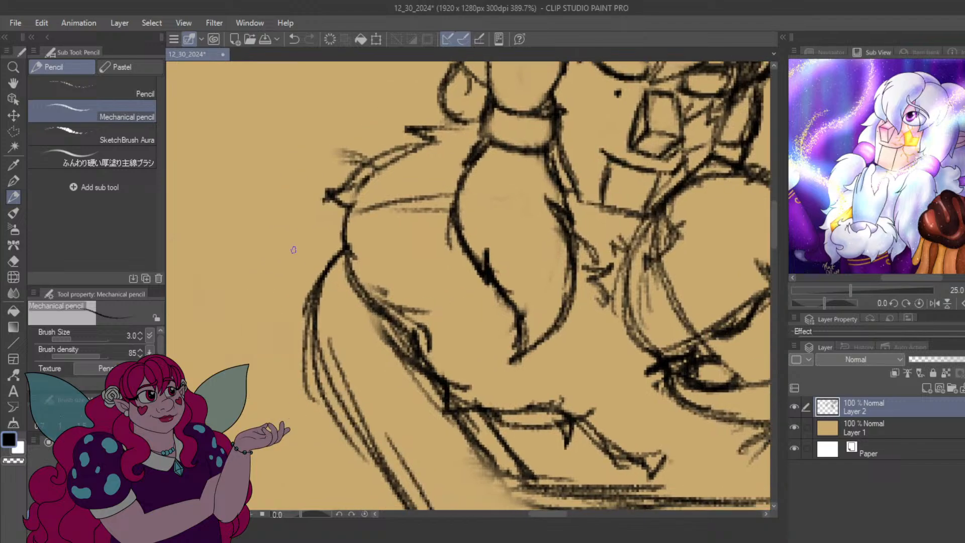
Sketch a rounded, fluffy fur shape over the near upper arm, with a flared lower corner and a curved bottom edge.
mouse_move(344, 213)
mouse_down()
mouse_move(265, 235)
mouse_move(266, 275)
mouse_up()
drag(303, 221, 257, 294)
mouse_move(265, 249)
mouse_down()
mouse_move(257, 317)
mouse_move(240, 342)
mouse_move(244, 358)
mouse_move(268, 363)
mouse_move(372, 313)
mouse_up()
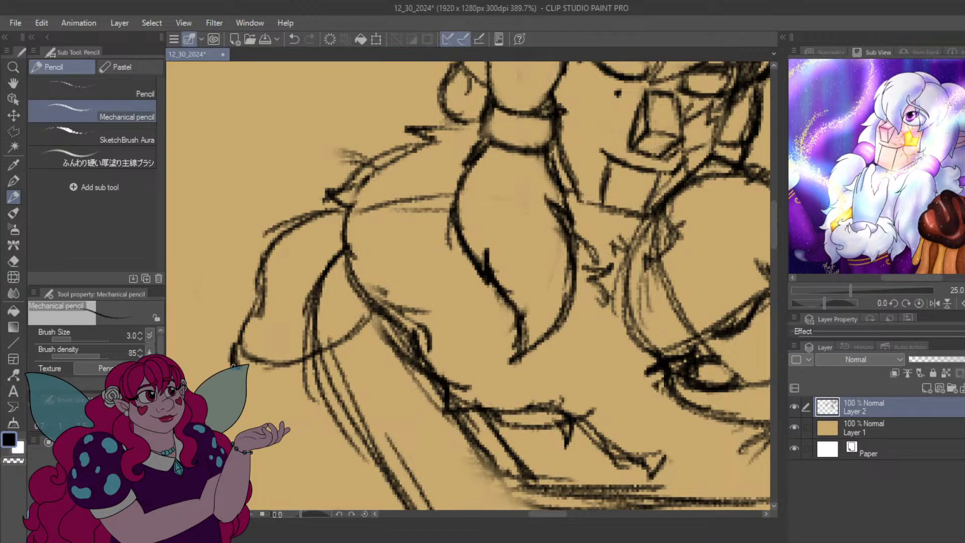
mouse_move(246, 377)
mouse_down()
mouse_move(286, 384)
mouse_move(338, 355)
mouse_up()
drag(299, 383, 390, 313)
Erase the construction lines and rough facial marks inside the second character's head, keeping the closed-eye lines.
mouse_move(623, 244)
mouse_down()
mouse_move(517, 150)
mouse_move(577, 122)
mouse_move(530, 317)
mouse_move(574, 375)
mouse_up()
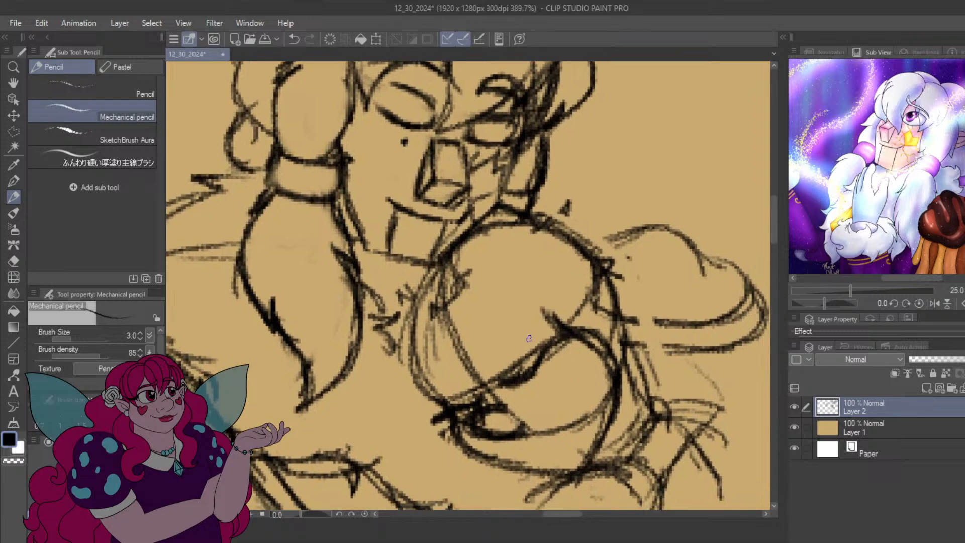
mouse_move(517, 277)
mouse_down()
mouse_move(563, 362)
mouse_move(583, 483)
mouse_move(522, 302)
mouse_move(494, 274)
mouse_move(500, 294)
mouse_move(505, 288)
mouse_up()
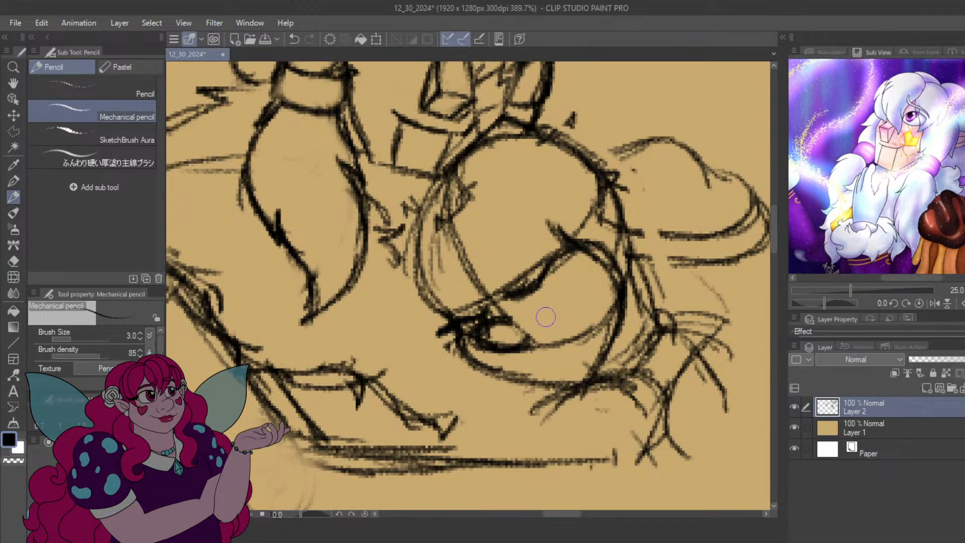
mouse_move(472, 282)
mouse_down()
mouse_move(447, 237)
mouse_move(470, 196)
mouse_move(451, 201)
mouse_move(434, 274)
mouse_move(457, 241)
mouse_move(478, 290)
mouse_move(465, 307)
mouse_move(540, 256)
mouse_move(530, 258)
mouse_up()
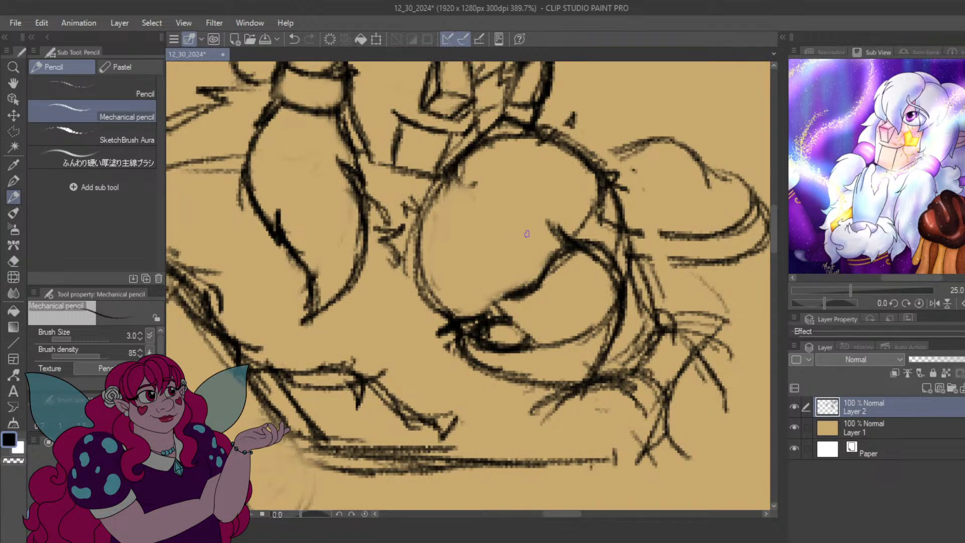
mouse_move(563, 346)
mouse_down()
mouse_move(492, 346)
mouse_move(483, 333)
mouse_move(518, 337)
mouse_move(513, 314)
mouse_move(563, 337)
mouse_move(594, 314)
mouse_up()
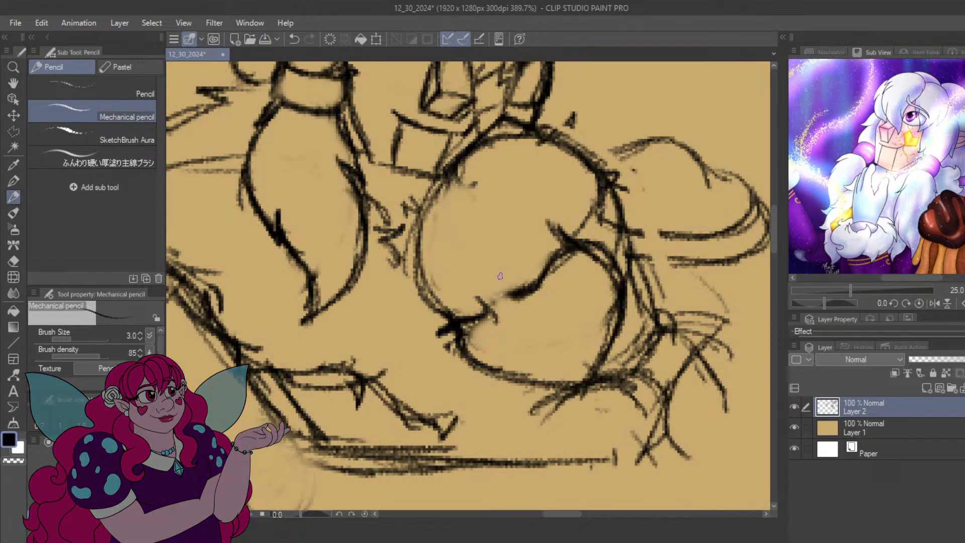
Sketch the second character's two eyebrows, the eyelid creases below them and a small curved nose.
mouse_move(509, 252)
mouse_down()
mouse_move(529, 243)
mouse_move(506, 237)
mouse_move(486, 247)
mouse_move(485, 224)
mouse_move(517, 223)
mouse_up()
key(ctrl+z)
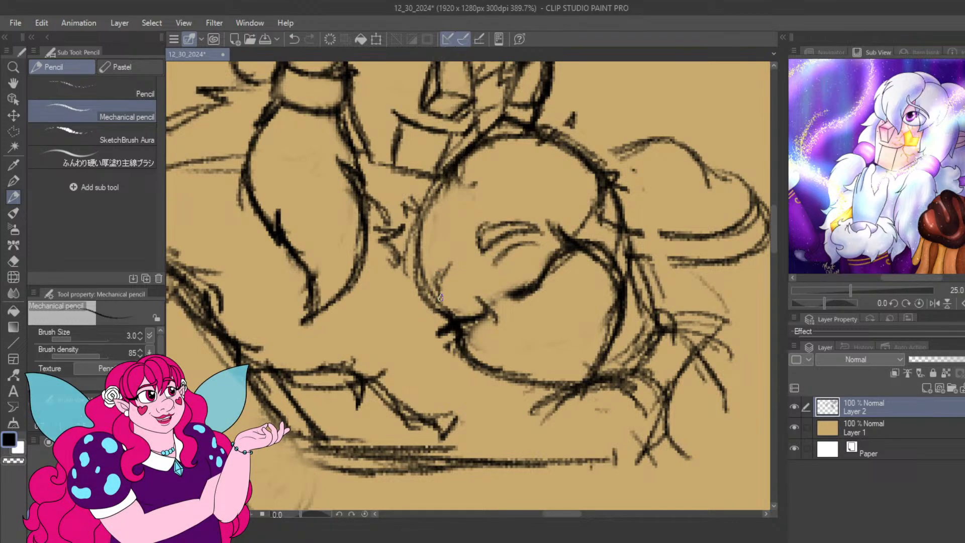
drag(441, 297, 450, 267)
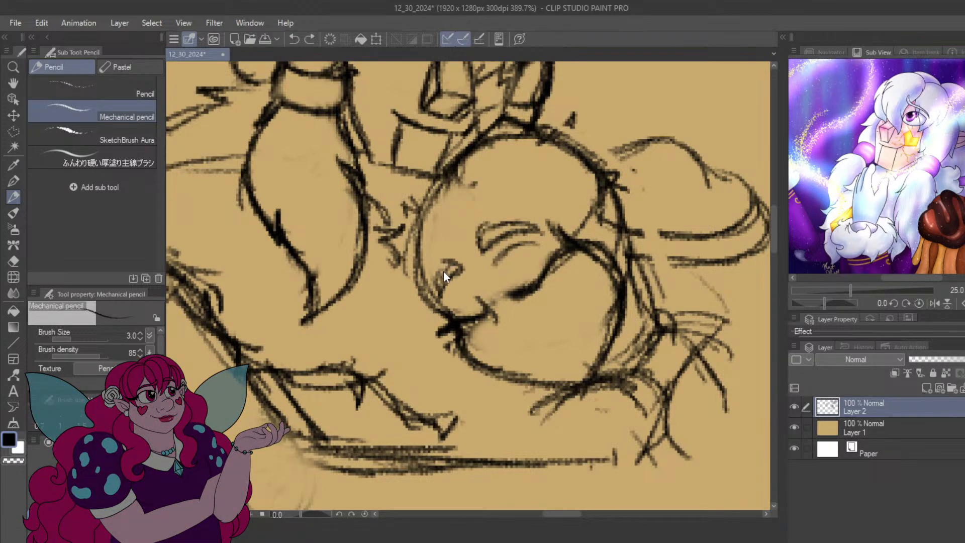
drag(441, 298, 458, 265)
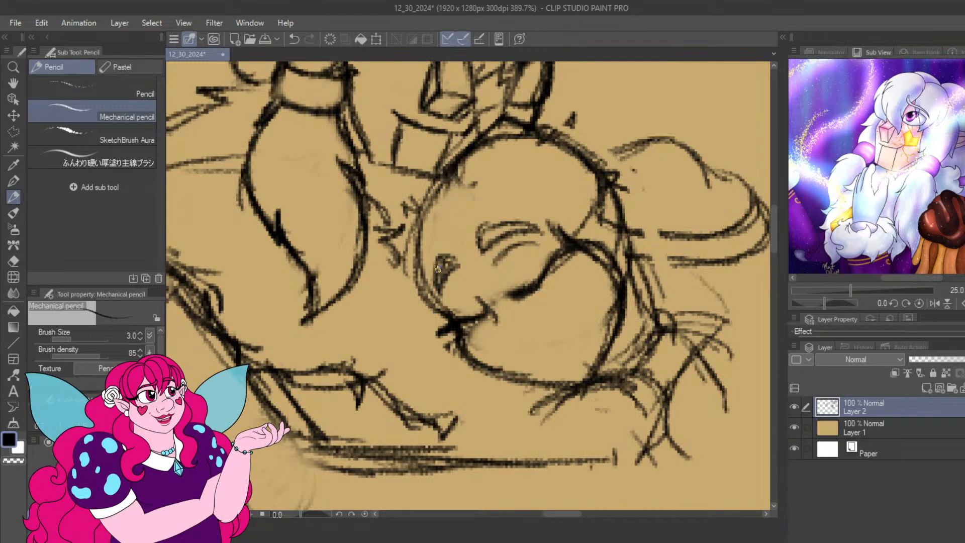
drag(441, 298, 447, 257)
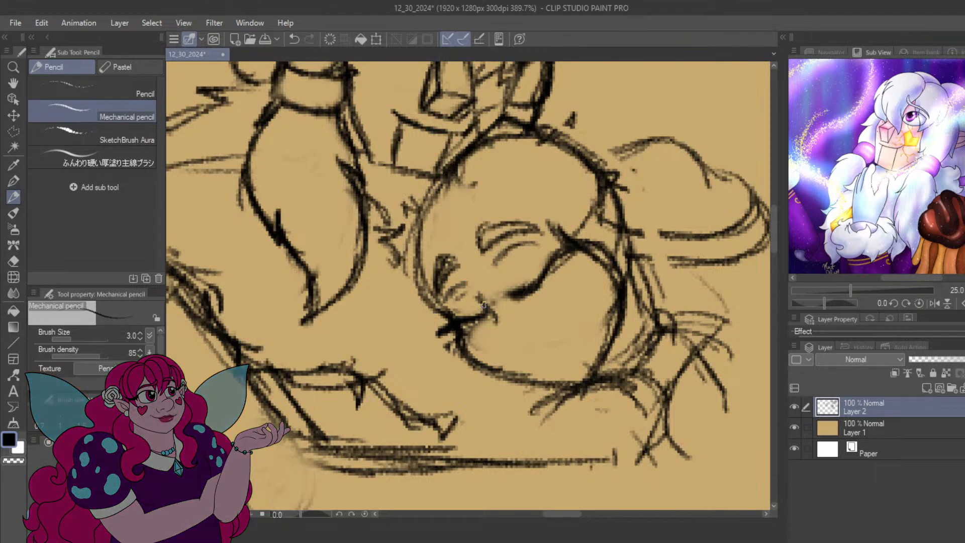
drag(449, 297, 460, 283)
mouse_move(477, 337)
mouse_down()
mouse_move(496, 319)
mouse_move(498, 346)
mouse_up()
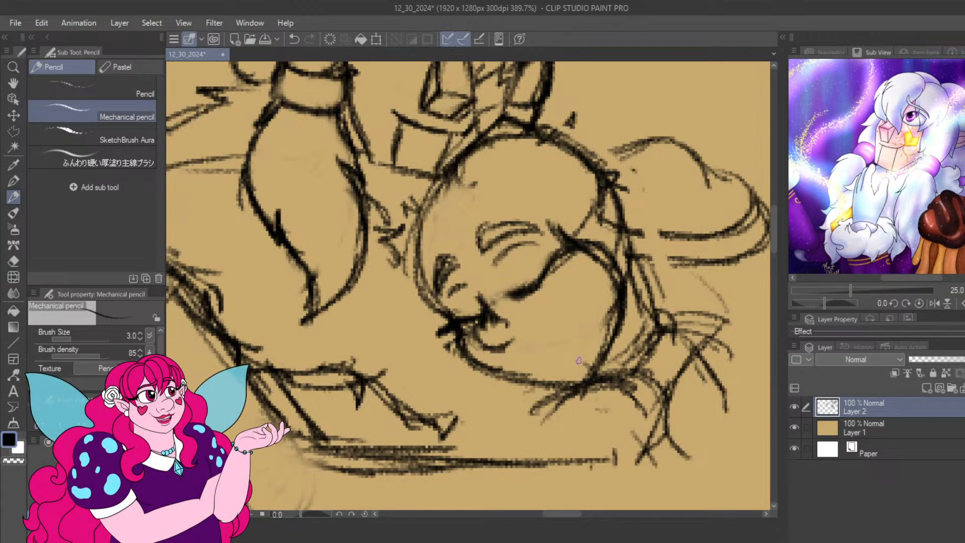
mouse_move(503, 326)
mouse_down()
mouse_move(498, 305)
mouse_move(493, 316)
mouse_move(507, 321)
mouse_up()
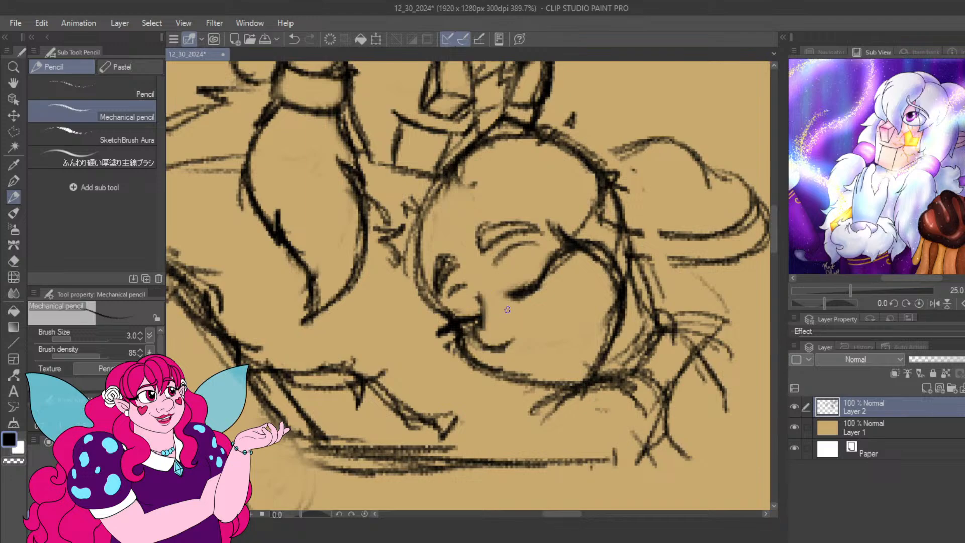
Draw a small pointed ear with dark outlines poking out of the first character's hair above the near lock.
right_click(478, 296)
mouse_move(352, 205)
mouse_down()
mouse_move(465, 379)
mouse_move(401, 399)
mouse_move(395, 389)
mouse_up()
drag(313, 194, 334, 214)
mouse_move(338, 147)
mouse_down()
mouse_move(361, 161)
mouse_move(327, 187)
mouse_move(345, 204)
mouse_up()
drag(326, 169, 344, 199)
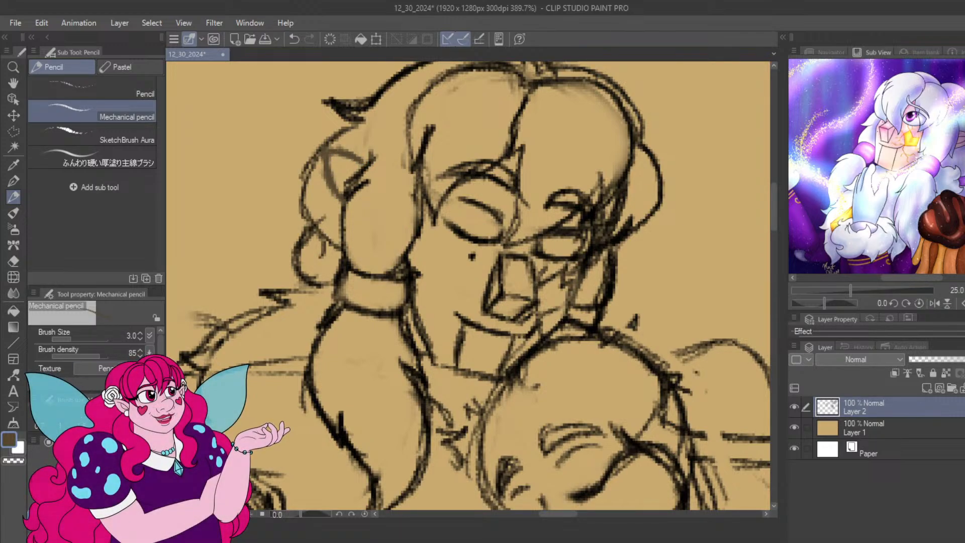
mouse_move(328, 151)
mouse_down()
mouse_move(370, 164)
mouse_move(326, 148)
mouse_move(344, 206)
mouse_move(325, 151)
mouse_move(352, 166)
mouse_move(341, 167)
mouse_move(337, 194)
mouse_move(339, 166)
mouse_up()
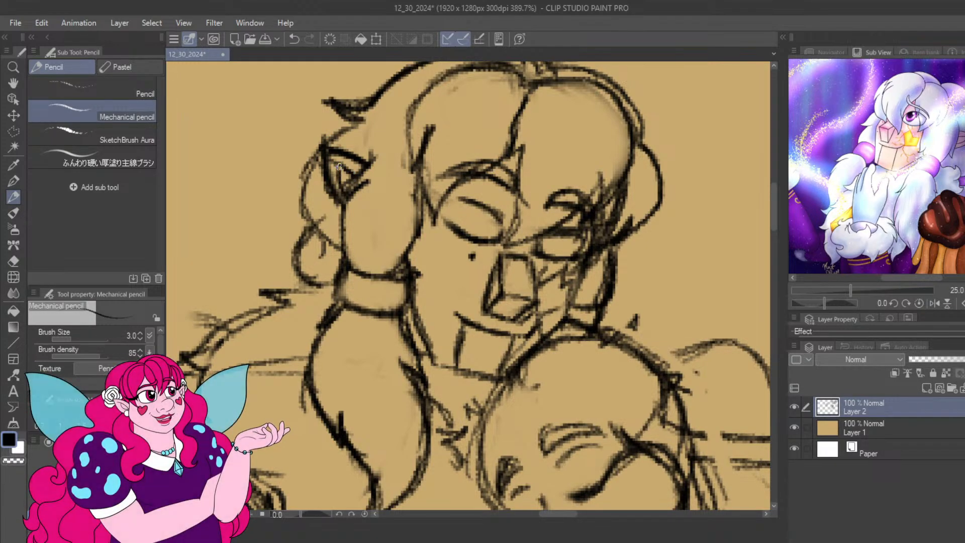
Darken the second character's nose curve and add a nostril with a short curved nostril wing.
mouse_move(596, 462)
mouse_down()
mouse_move(521, 397)
mouse_move(517, 231)
mouse_move(485, 257)
mouse_move(465, 294)
mouse_move(470, 278)
mouse_up()
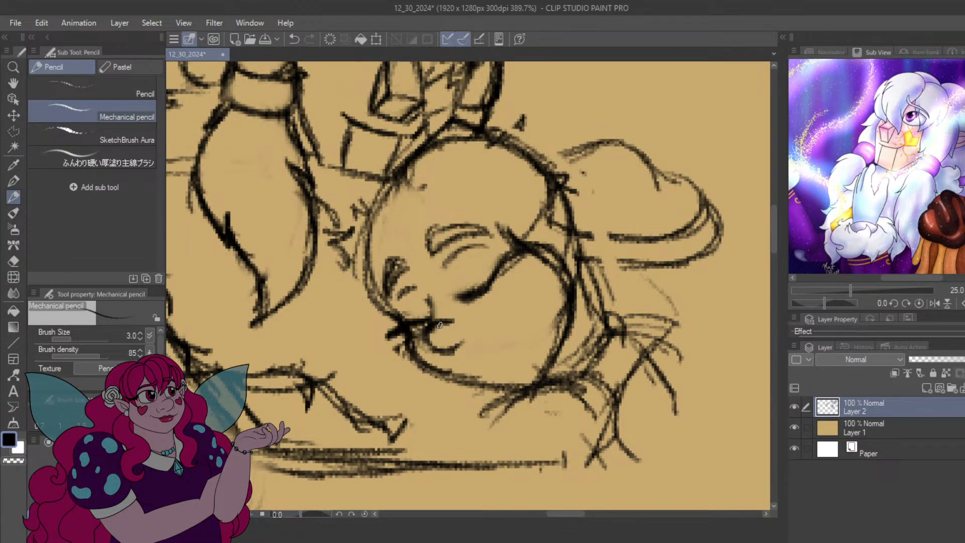
mouse_move(440, 326)
mouse_down()
mouse_move(440, 351)
mouse_move(426, 338)
mouse_move(467, 345)
mouse_up()
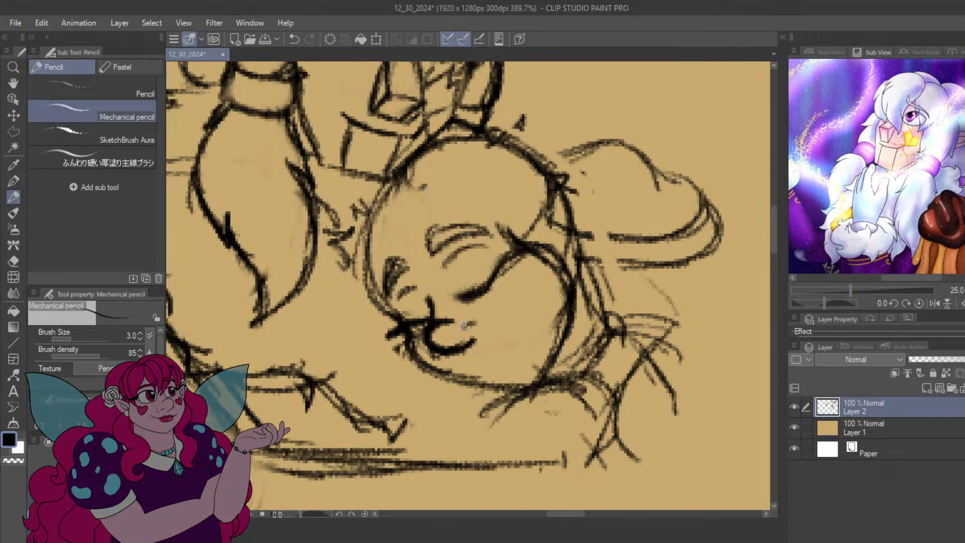
drag(486, 312, 488, 328)
Try a smiling mouth beneath the second character's nose, and undo its strokes.
mouse_move(479, 366)
mouse_down()
mouse_move(452, 345)
mouse_move(463, 386)
mouse_move(450, 358)
mouse_up()
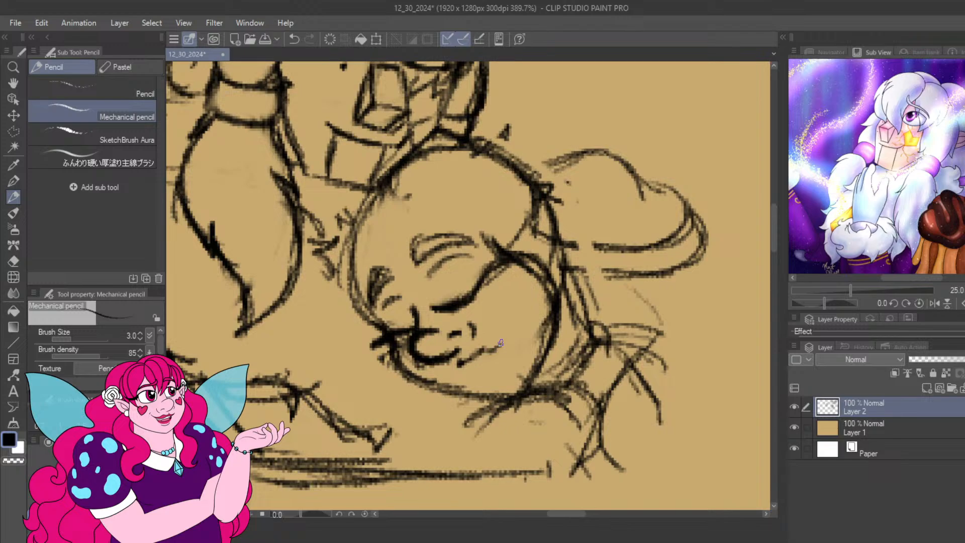
drag(508, 320, 494, 345)
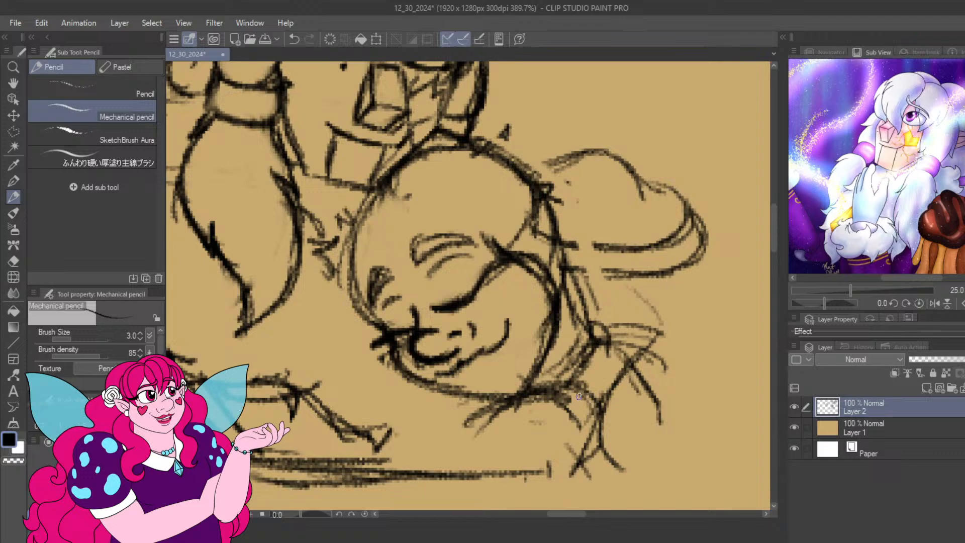
key(ctrl+z)
key(ctrl+z)
key(ctrl+z)
key(ctrl+z)
key(ctrl+z)
key(ctrl+z)
key(ctrl+z)
key(ctrl+z)
key(ctrl+z)
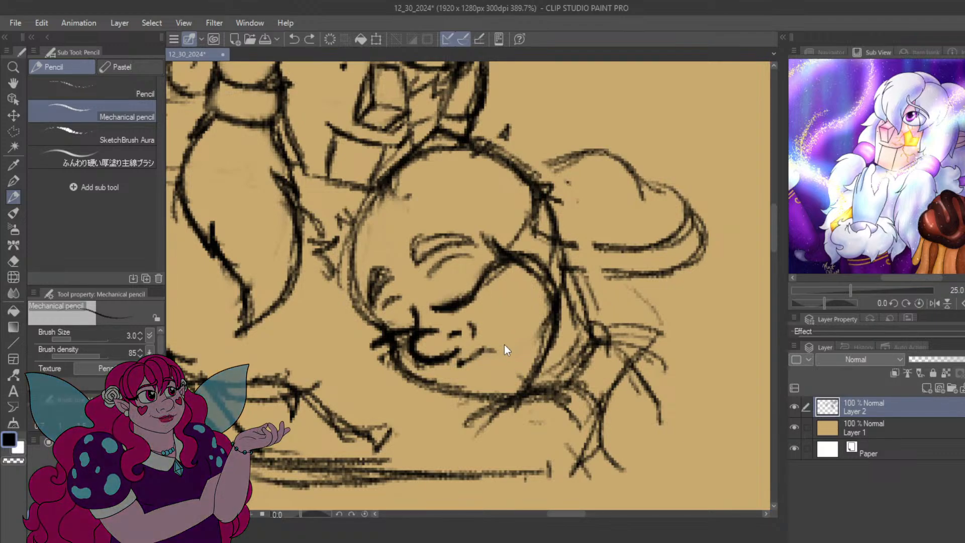
key(ctrl+z)
key(ctrl+z)
key(ctrl+z)
key(ctrl+z)
key(ctrl+z)
Thicken the dark lines of the second character's two closed eyes.
scroll(500, 351, up, 4)
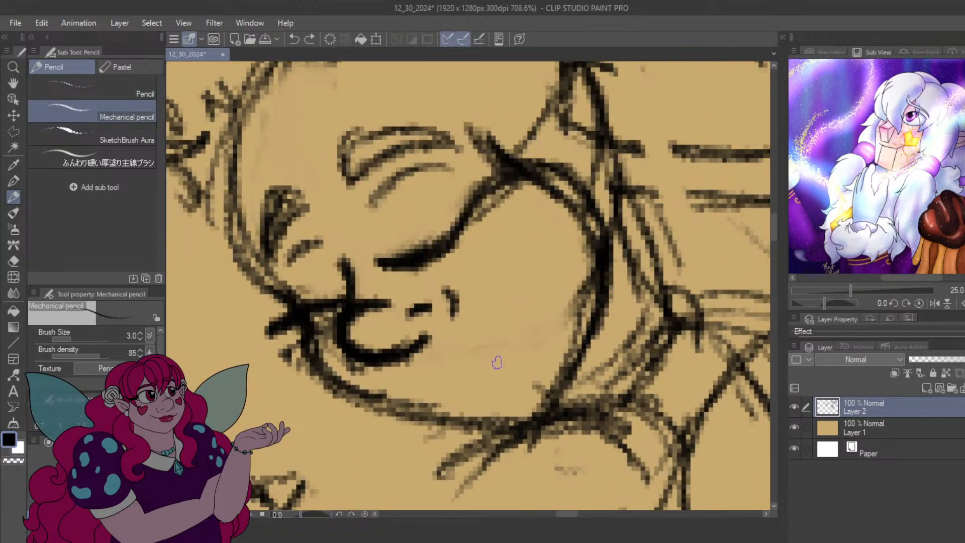
drag(381, 249, 433, 229)
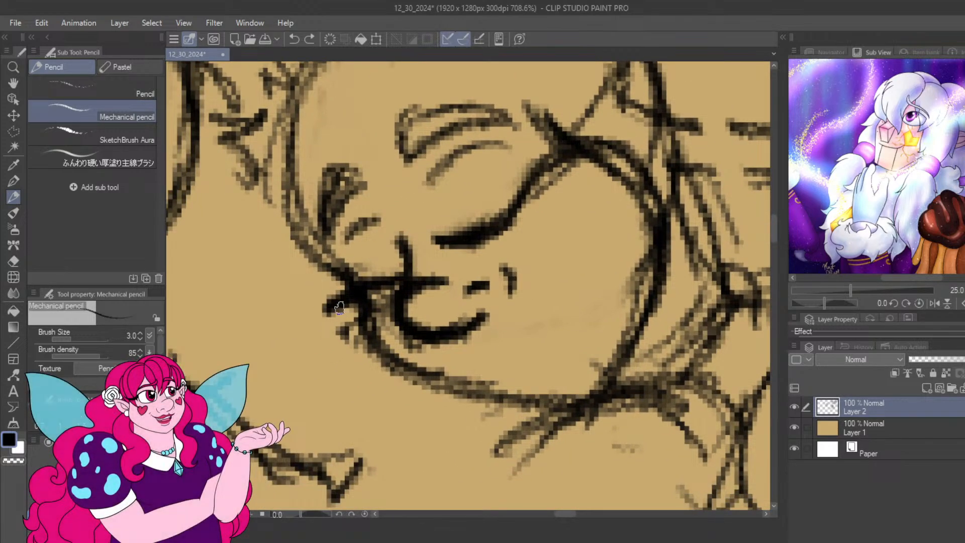
drag(310, 306, 394, 283)
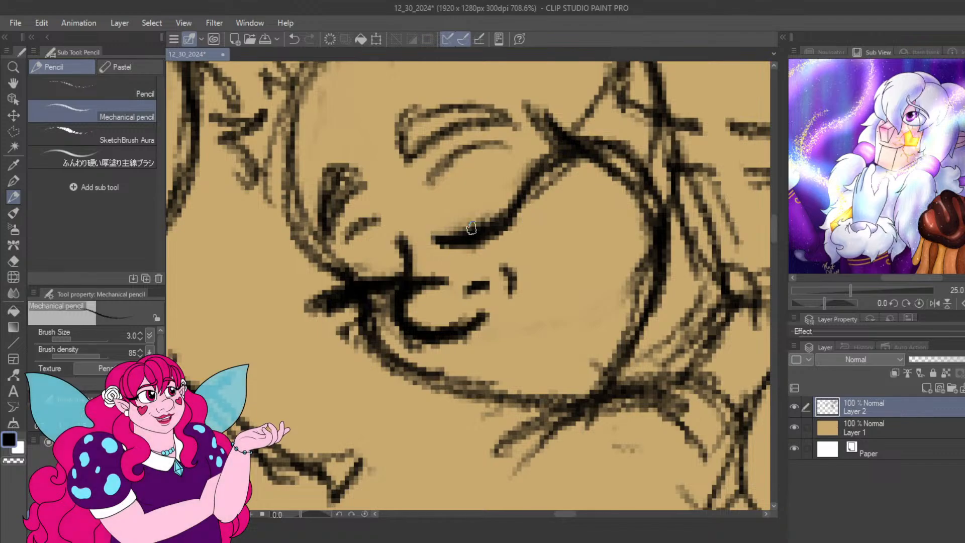
mouse_move(447, 240)
mouse_down()
mouse_move(481, 239)
mouse_move(577, 146)
mouse_up()
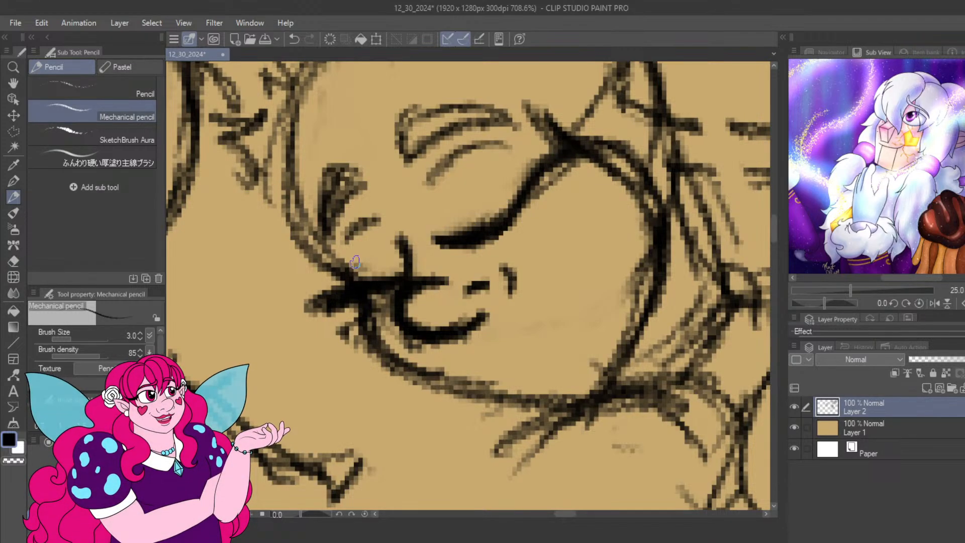
Clean up the messy far eyelash of the second character and redraw it as one dark line extending past the face edge.
mouse_move(402, 261)
mouse_down()
mouse_move(390, 283)
mouse_move(334, 292)
mouse_move(347, 304)
mouse_move(327, 295)
mouse_move(356, 354)
mouse_move(271, 314)
mouse_up()
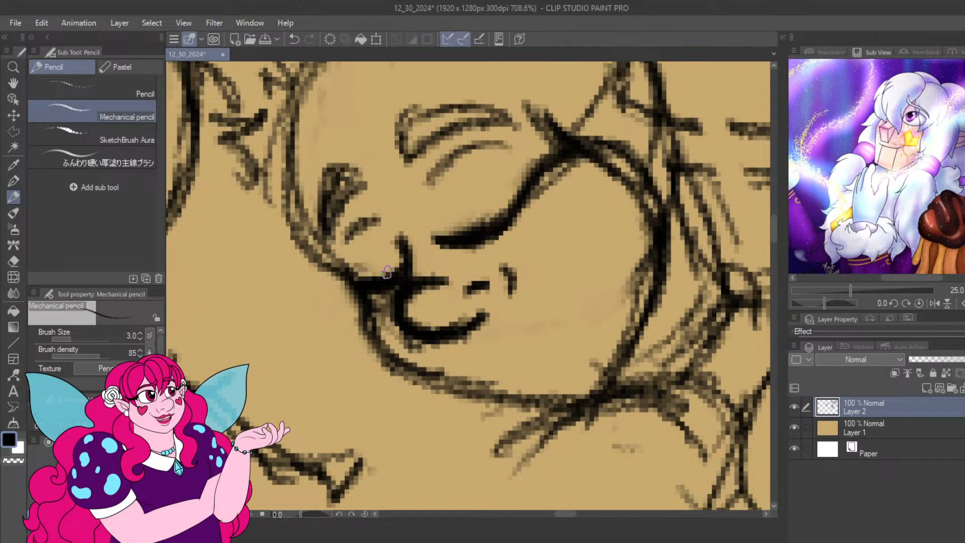
mouse_move(352, 283)
mouse_down()
mouse_move(300, 300)
mouse_move(335, 290)
mouse_up()
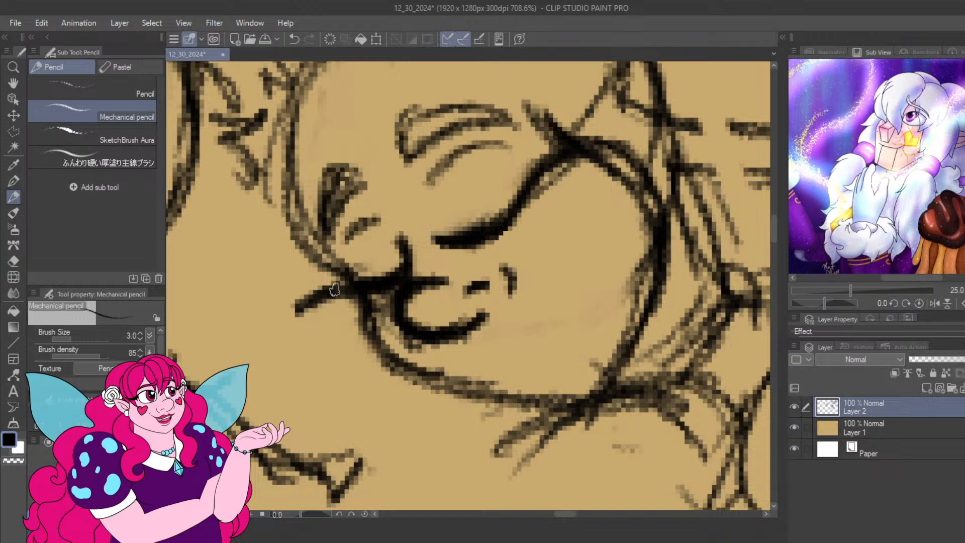
drag(625, 356, 595, 269)
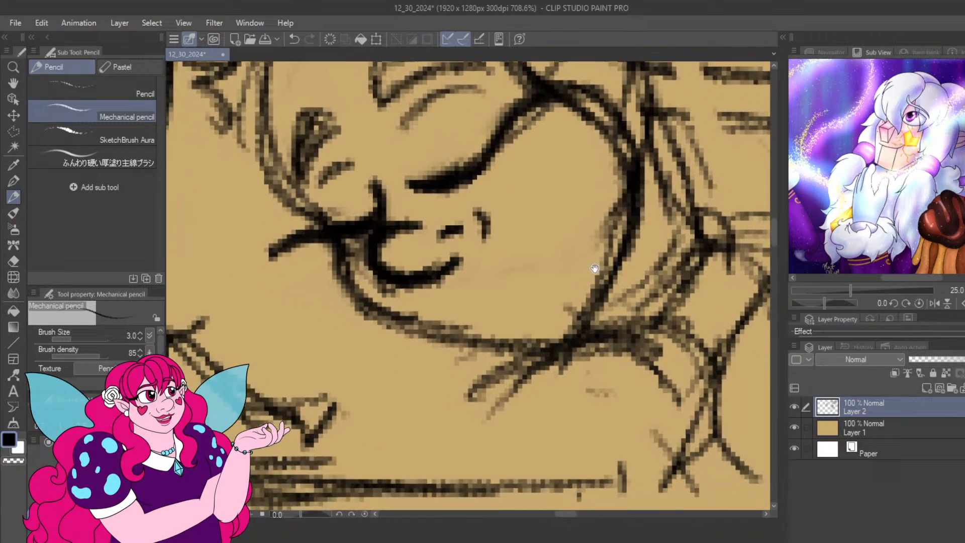
Redraw the second character's chin and near jawline as a slimmer, pointed dark contour, erasing the old outer jaw lines.
mouse_move(479, 239)
mouse_down()
mouse_move(538, 269)
mouse_move(431, 320)
mouse_move(431, 352)
mouse_move(509, 376)
mouse_move(583, 381)
mouse_up()
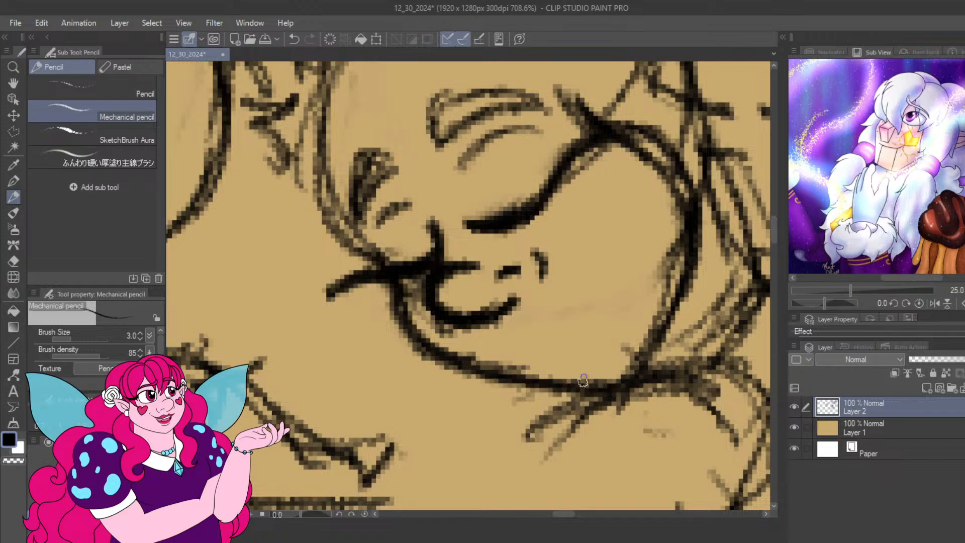
drag(651, 356, 677, 261)
drag(656, 314, 689, 211)
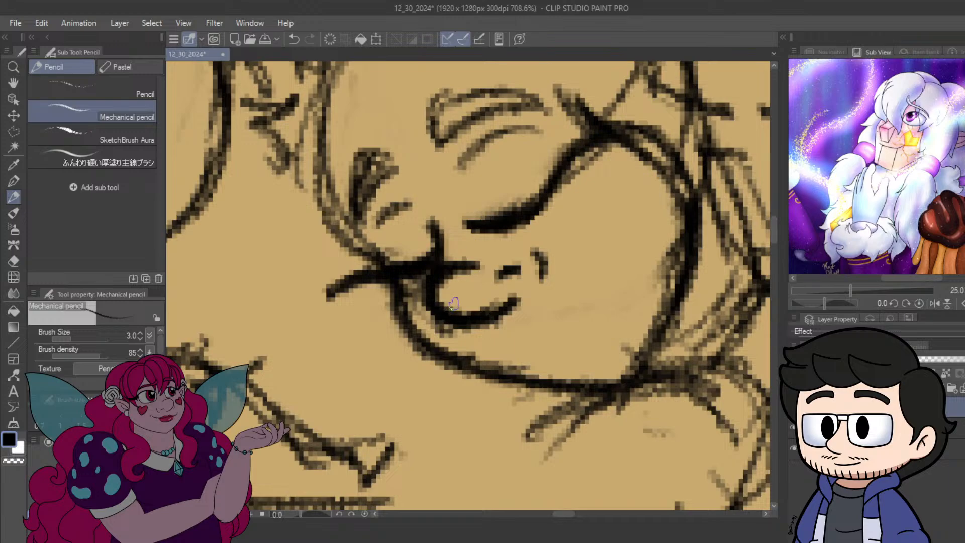
mouse_move(396, 325)
mouse_down()
mouse_move(498, 382)
mouse_move(582, 399)
mouse_move(646, 307)
mouse_move(681, 214)
mouse_up()
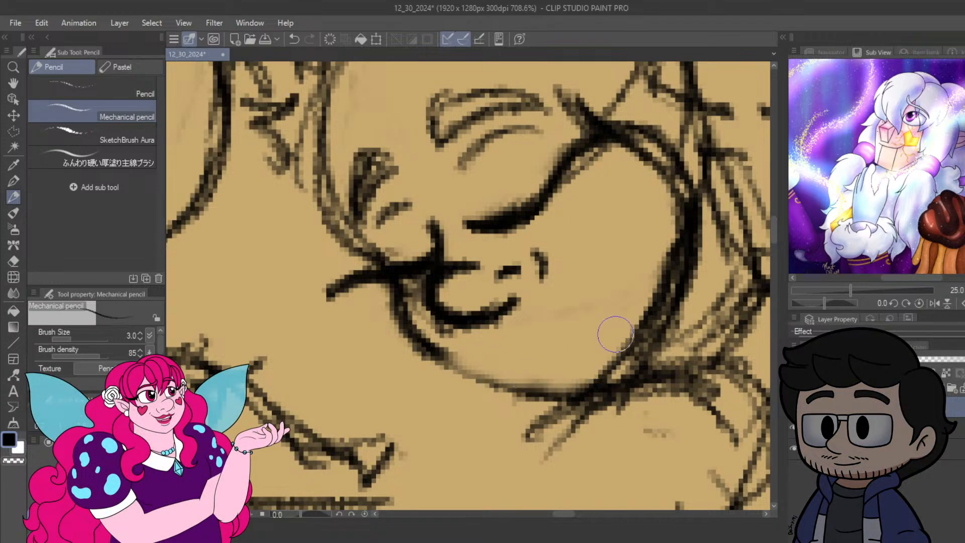
mouse_move(615, 334)
mouse_down()
mouse_move(599, 390)
mouse_move(610, 401)
mouse_move(685, 246)
mouse_move(610, 397)
mouse_move(699, 276)
mouse_move(656, 357)
mouse_up()
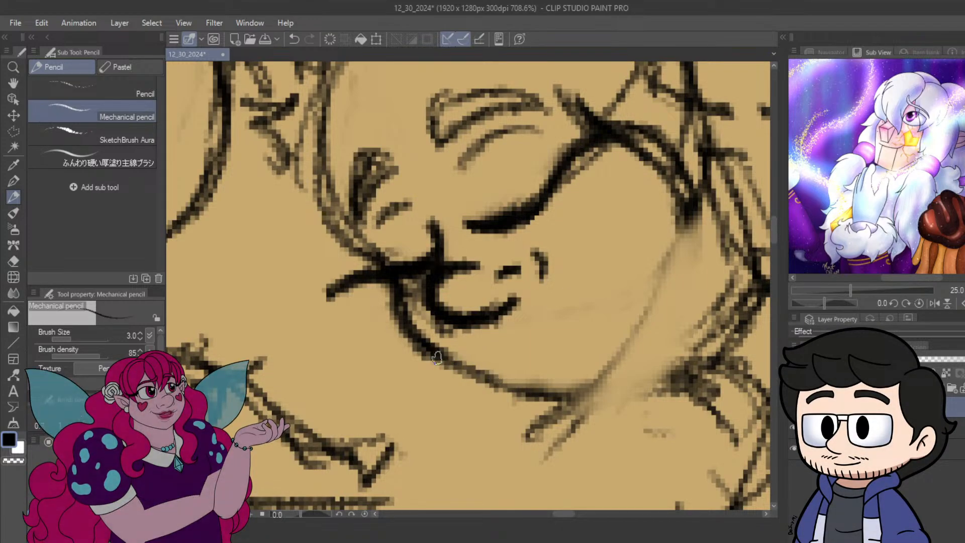
mouse_move(437, 358)
mouse_down()
mouse_move(570, 399)
mouse_move(537, 394)
mouse_move(565, 395)
mouse_move(603, 377)
mouse_move(573, 392)
mouse_move(643, 311)
mouse_up()
mouse_move(586, 386)
mouse_down()
mouse_move(673, 255)
mouse_move(635, 321)
mouse_move(670, 275)
mouse_move(656, 273)
mouse_move(690, 213)
mouse_up()
Try an eye-mask outline around the second character's far eye, bulging past the face edge and running down to the nose bridge.
mouse_move(664, 274)
mouse_down()
mouse_move(678, 186)
mouse_move(560, 437)
mouse_move(520, 353)
mouse_move(493, 235)
mouse_move(538, 312)
mouse_move(590, 283)
mouse_up()
drag(472, 234, 379, 257)
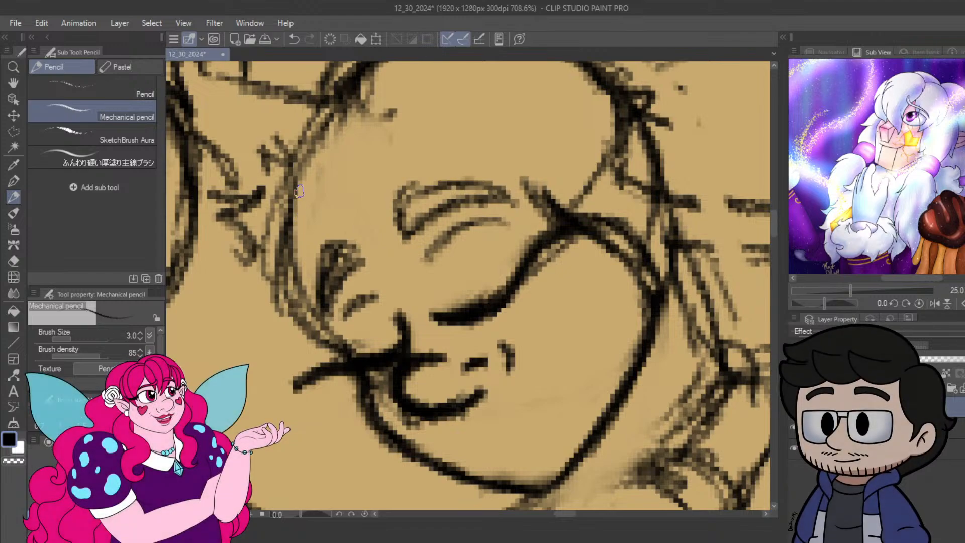
drag(298, 191, 257, 317)
drag(262, 246, 325, 377)
mouse_move(278, 334)
mouse_down()
mouse_move(320, 382)
mouse_move(364, 309)
mouse_up()
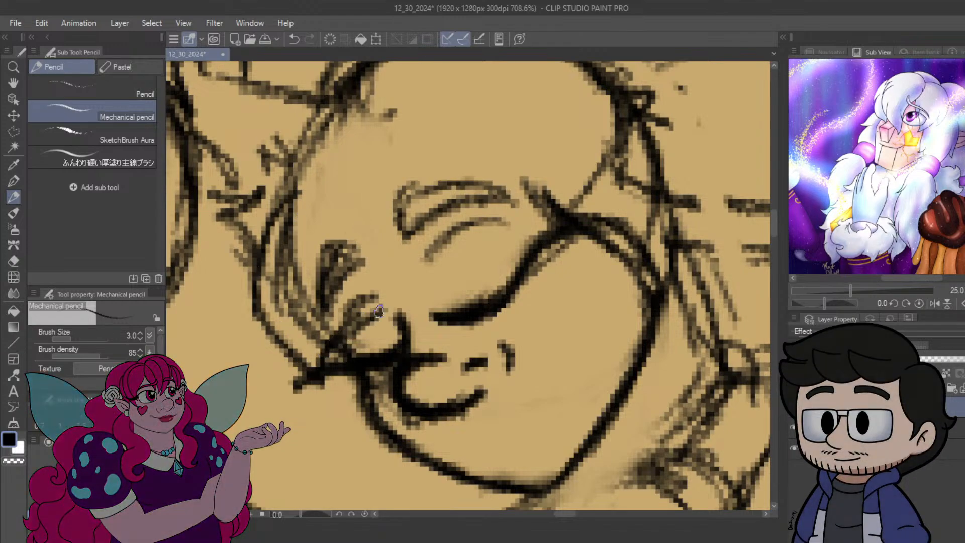
mouse_move(349, 190)
mouse_down()
mouse_move(369, 259)
mouse_move(403, 309)
mouse_up()
drag(362, 262, 404, 316)
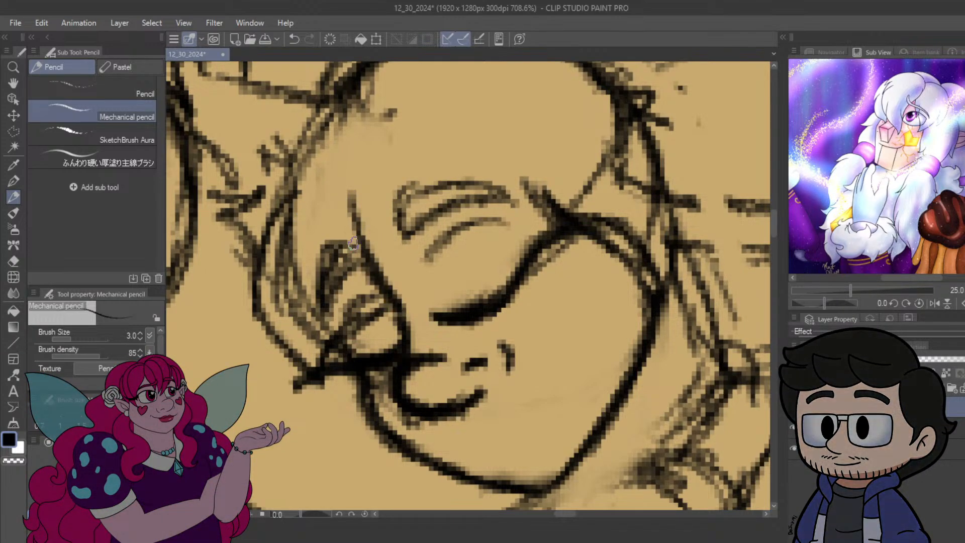
Try a V-shaped mask edge over the near eye with an arch above the near brow, and thicken the mask's far side.
mouse_move(360, 227)
mouse_down()
mouse_move(428, 290)
mouse_move(500, 240)
mouse_up()
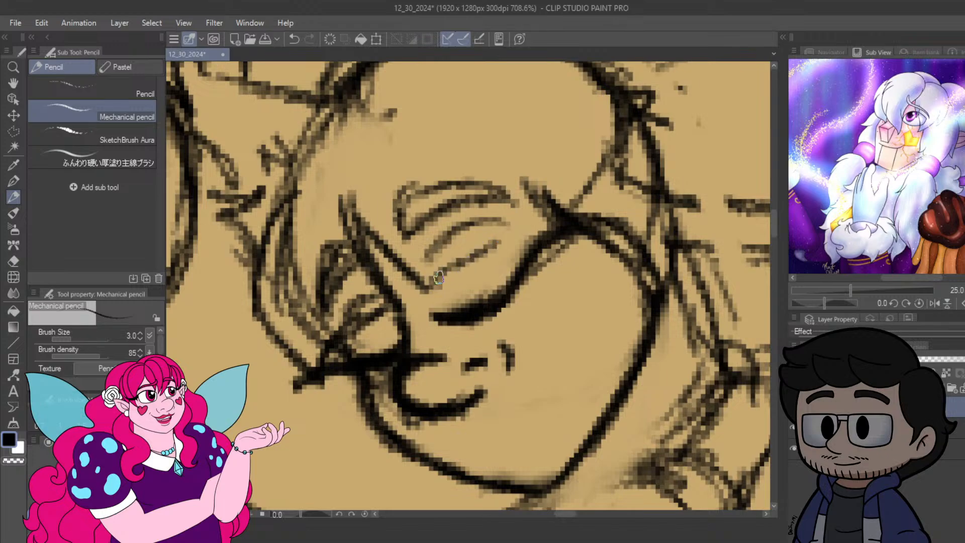
mouse_move(440, 269)
mouse_down()
mouse_move(516, 217)
mouse_move(502, 221)
mouse_move(590, 214)
mouse_move(531, 148)
mouse_up()
mouse_move(573, 184)
mouse_down()
mouse_move(465, 123)
mouse_move(483, 117)
mouse_up()
drag(442, 118, 568, 178)
drag(520, 135, 586, 194)
mouse_move(304, 194)
mouse_down()
mouse_move(251, 294)
mouse_move(260, 265)
mouse_move(259, 332)
mouse_up()
drag(259, 294, 314, 375)
drag(265, 327, 321, 385)
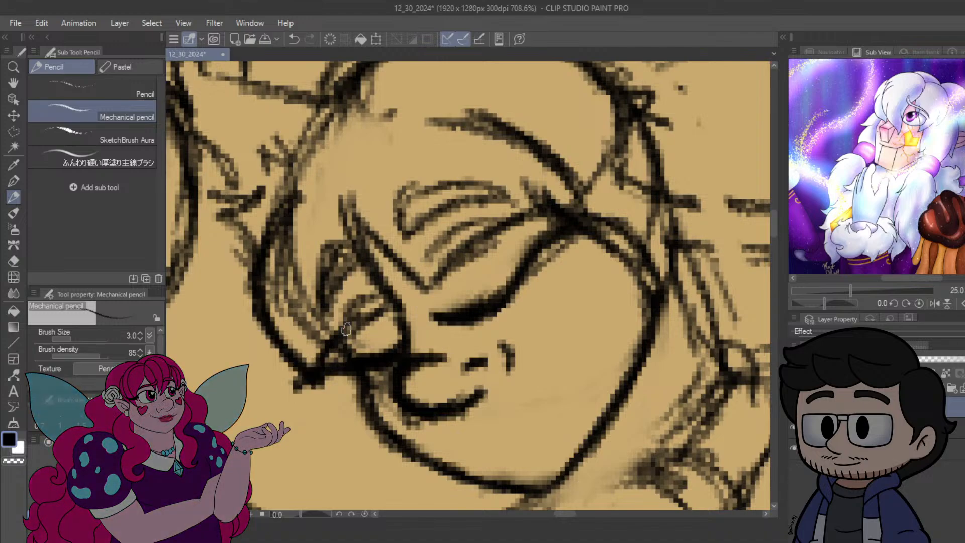
Thicken the attempted mask's edge above the near eye and lengthen its arch over the forehead.
mouse_move(402, 299)
mouse_down()
mouse_move(342, 336)
mouse_move(326, 229)
mouse_move(336, 199)
mouse_move(409, 265)
mouse_up()
mouse_move(363, 219)
mouse_down()
mouse_move(429, 290)
mouse_move(511, 223)
mouse_move(592, 190)
mouse_up()
drag(532, 205, 464, 251)
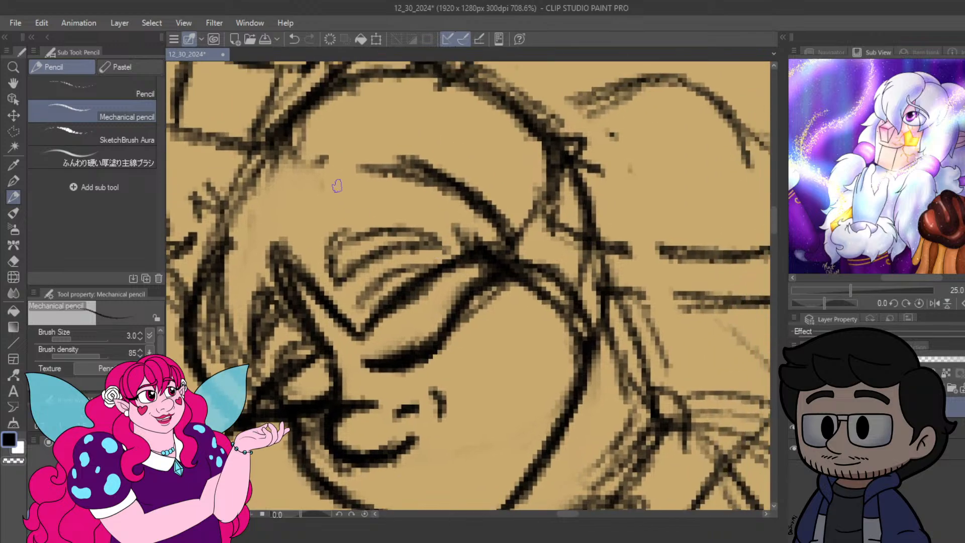
mouse_move(335, 168)
mouse_down()
mouse_move(413, 166)
mouse_move(490, 216)
mouse_up()
scroll(487, 217, down, 6)
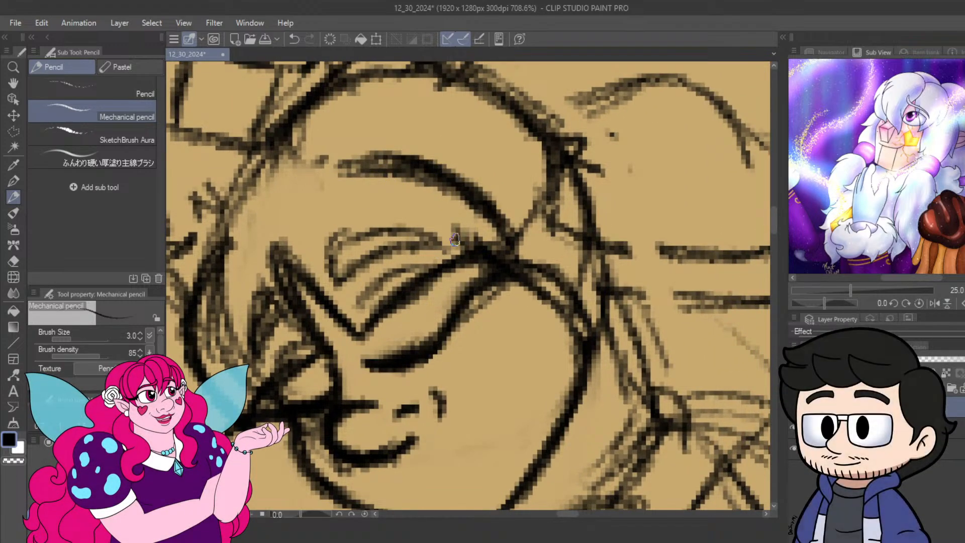
scroll(445, 226, up, 4)
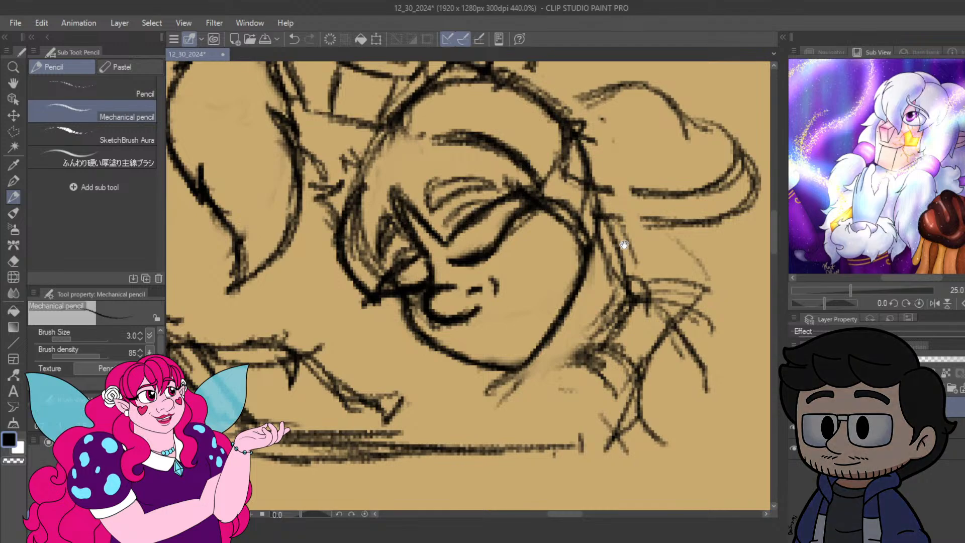
mouse_move(633, 226)
mouse_down()
mouse_move(598, 282)
mouse_move(625, 271)
mouse_up()
drag(591, 236, 609, 221)
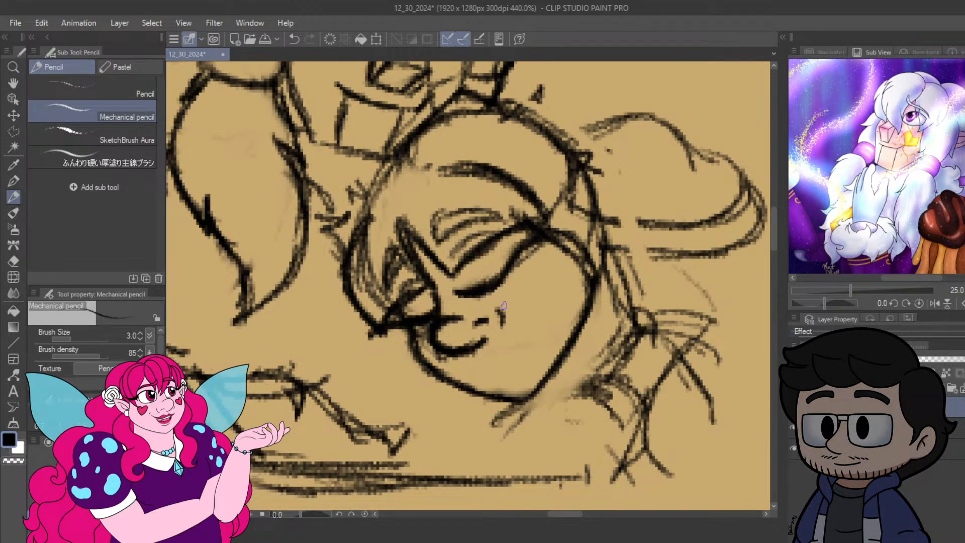
drag(506, 301, 515, 321)
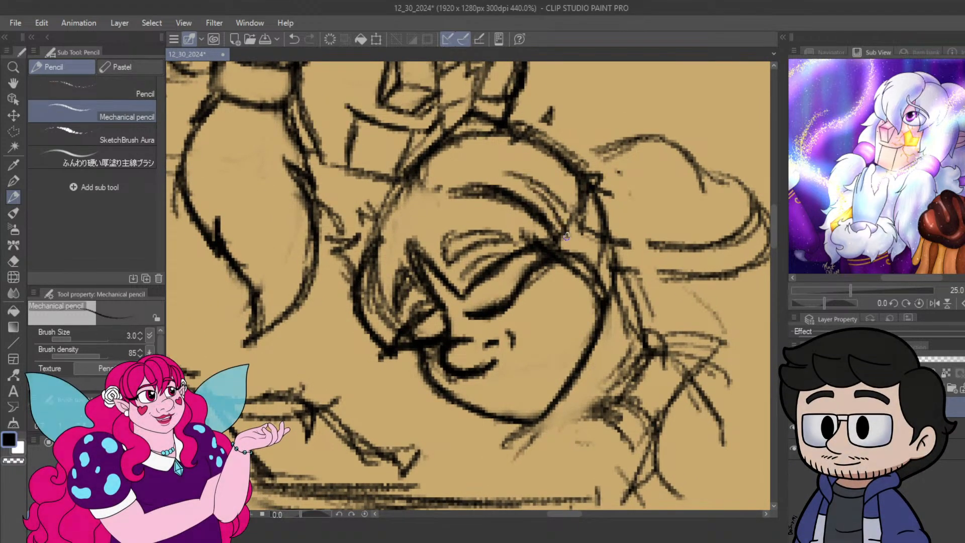
Undo all the eye-mask strokes on the second character's face.
scroll(521, 195, down, 2)
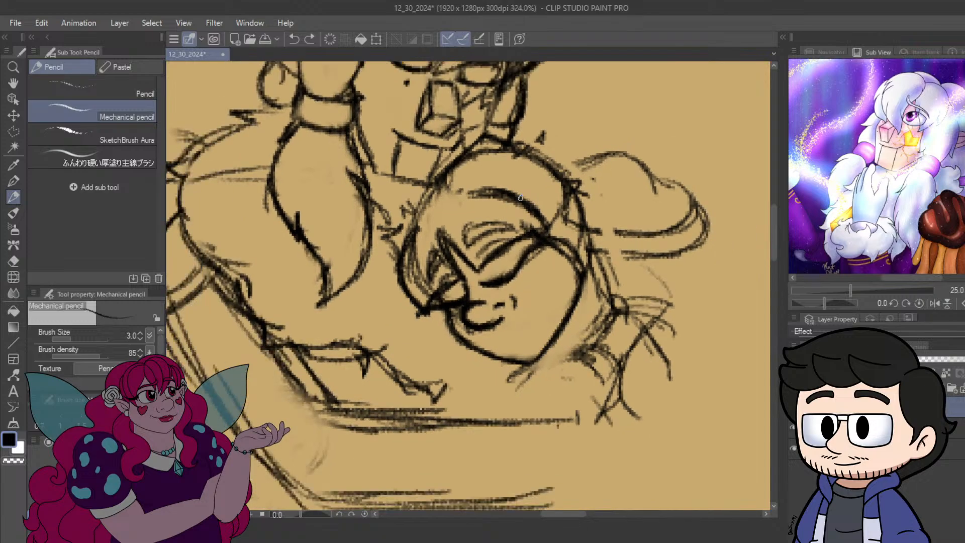
scroll(521, 196, down, 4)
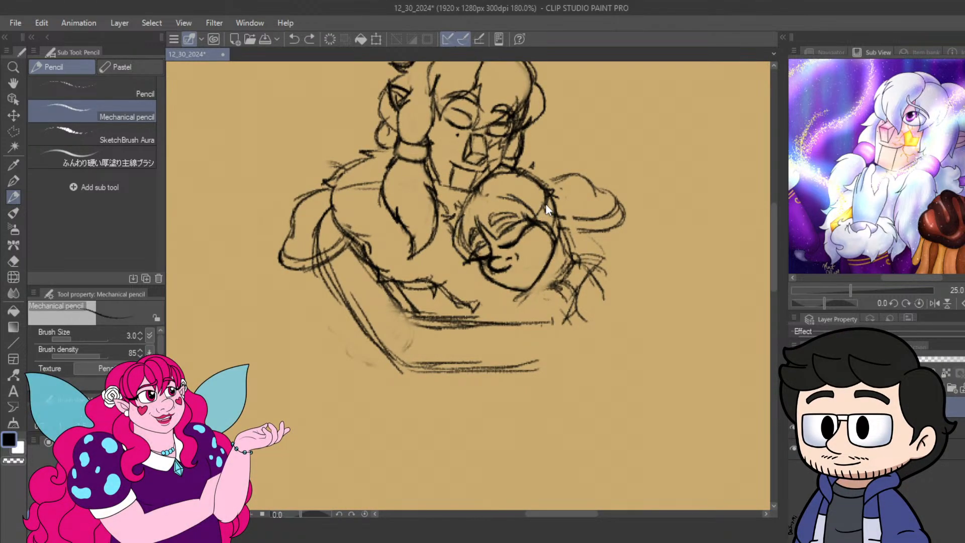
key(ctrl+z)
key(ctrl+z)
key(ctrl+z)
key(ctrl+z)
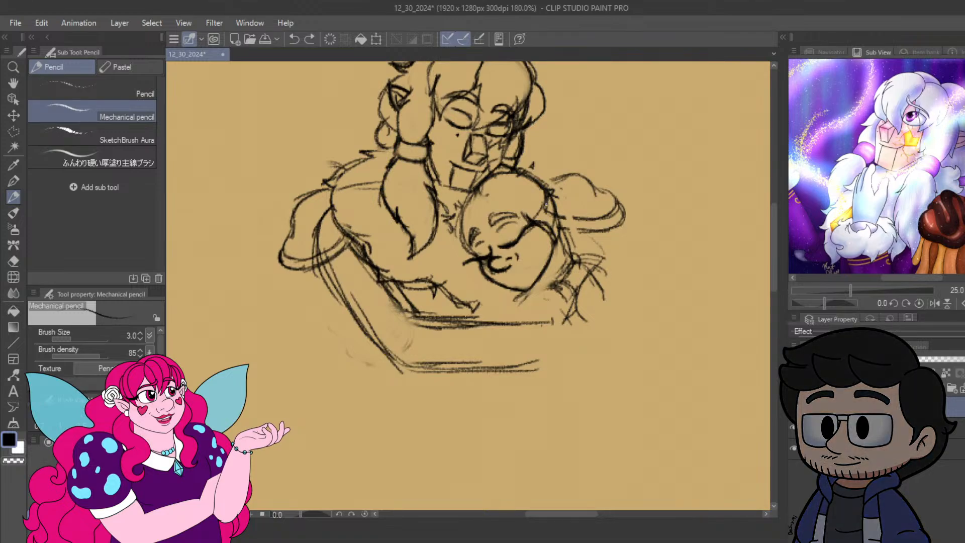
Draw a pointed mask wing beyond the near eye's outer corner, and outline the mask's far side and near-eye opening.
scroll(546, 204, down, 3)
scroll(495, 222, up, 8)
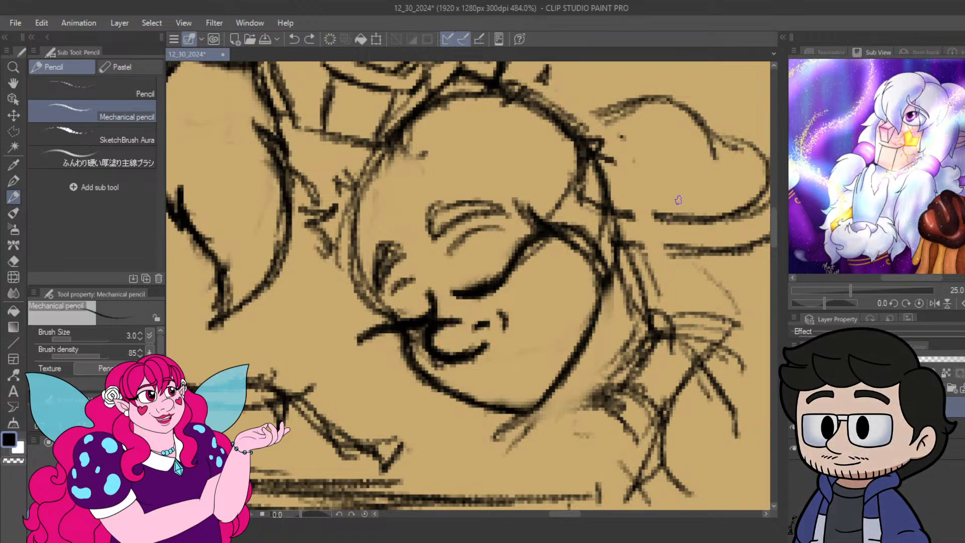
mouse_move(556, 228)
mouse_down()
mouse_move(547, 203)
mouse_move(558, 157)
mouse_move(539, 189)
mouse_move(619, 128)
mouse_move(616, 187)
mouse_up()
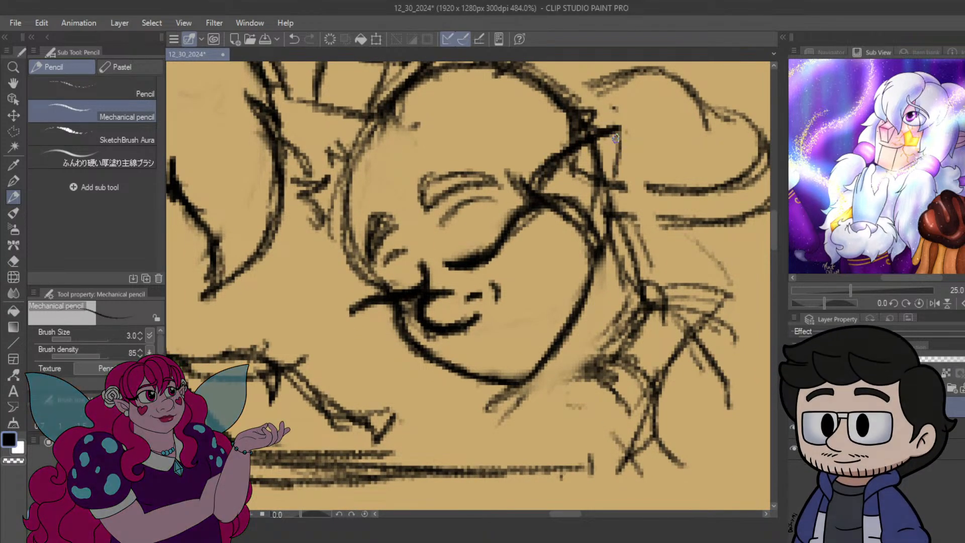
drag(526, 291, 430, 221)
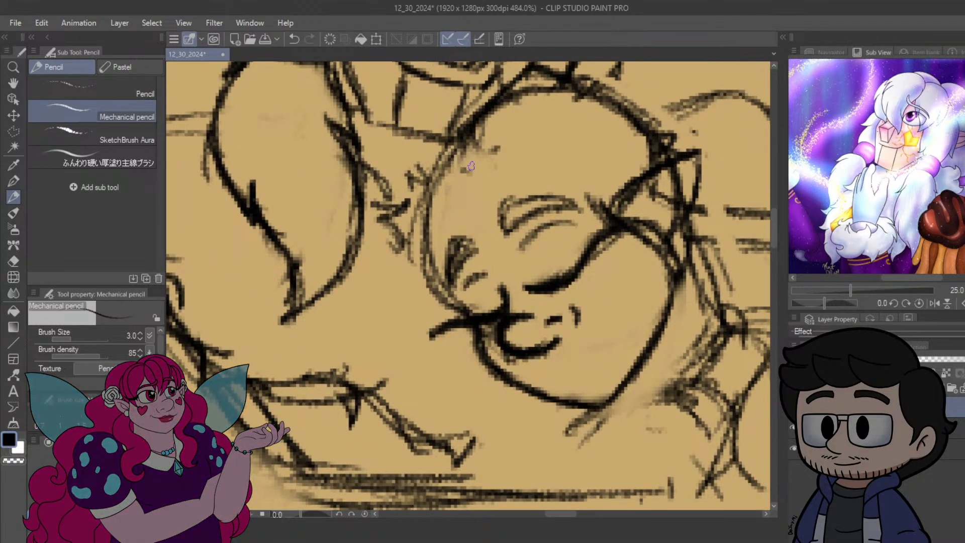
mouse_move(468, 168)
mouse_down()
mouse_move(422, 199)
mouse_move(457, 168)
mouse_move(411, 254)
mouse_move(437, 182)
mouse_move(445, 284)
mouse_up()
mouse_move(417, 250)
mouse_down()
mouse_move(521, 299)
mouse_move(511, 282)
mouse_move(517, 235)
mouse_move(496, 218)
mouse_move(497, 172)
mouse_move(525, 195)
mouse_move(539, 183)
mouse_move(516, 178)
mouse_move(589, 224)
mouse_move(579, 209)
mouse_move(601, 261)
mouse_move(588, 180)
mouse_up()
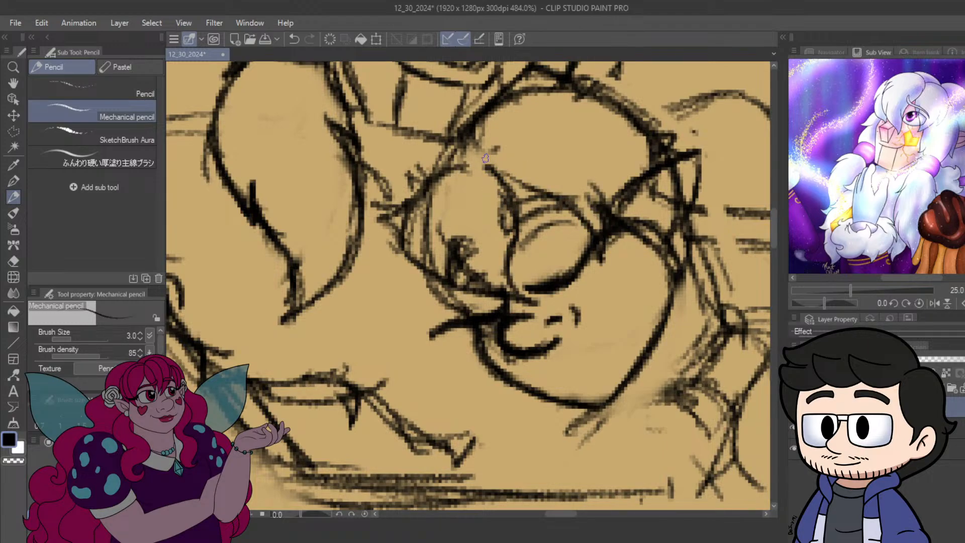
Sketch the mask's arched upper edge above the near brow, joining it to the pointed wing with heavy strokes.
mouse_move(480, 161)
mouse_down()
mouse_move(562, 158)
mouse_move(611, 211)
mouse_move(545, 204)
mouse_move(593, 233)
mouse_move(600, 271)
mouse_up()
mouse_move(571, 154)
mouse_down()
mouse_move(629, 214)
mouse_move(585, 150)
mouse_move(622, 249)
mouse_up()
mouse_move(509, 150)
mouse_down()
mouse_move(572, 142)
mouse_move(599, 150)
mouse_up()
drag(543, 141, 611, 167)
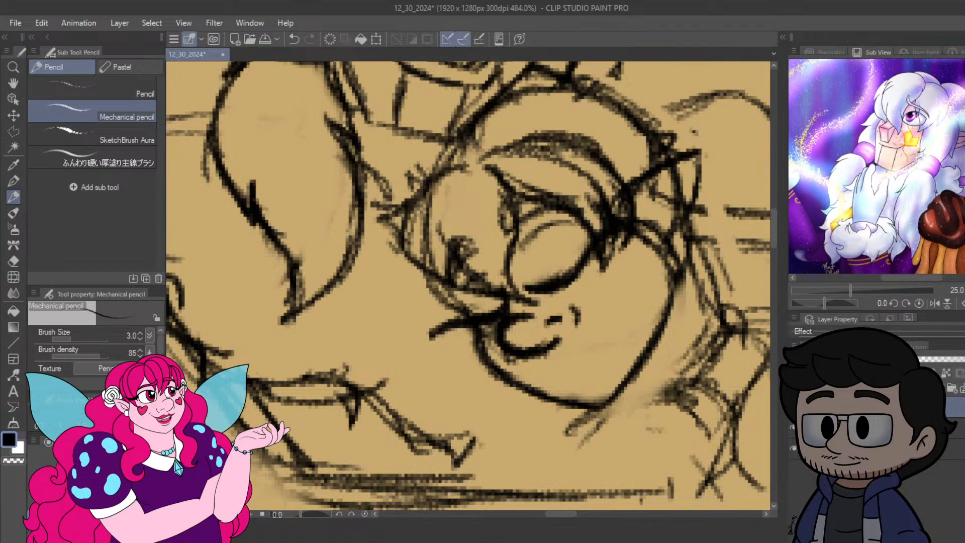
Round out the mask's far side with layered curves around the far eye, and darken its line down the nose bridge.
scroll(498, 262, down, 5)
scroll(498, 262, up, 4)
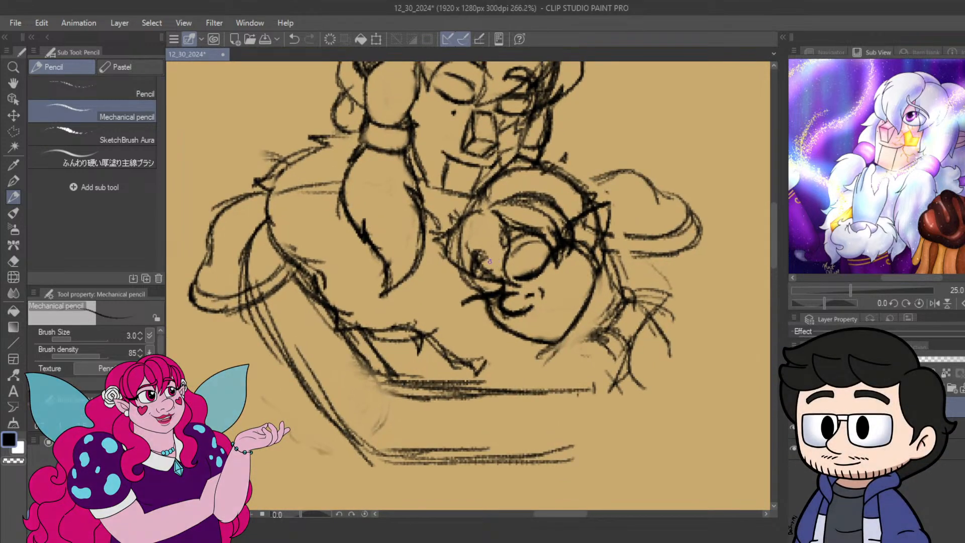
scroll(491, 253, up, 1)
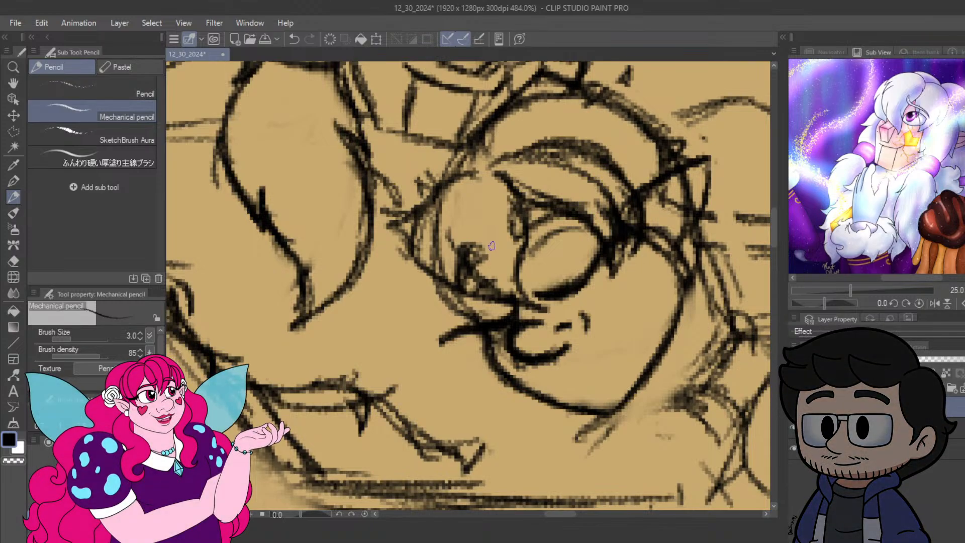
mouse_move(412, 226)
mouse_down()
mouse_move(404, 261)
mouse_move(421, 277)
mouse_move(427, 311)
mouse_move(415, 286)
mouse_move(483, 328)
mouse_move(442, 315)
mouse_up()
mouse_move(490, 275)
mouse_down()
mouse_move(465, 322)
mouse_move(463, 289)
mouse_up()
drag(454, 196, 453, 258)
drag(443, 214, 455, 266)
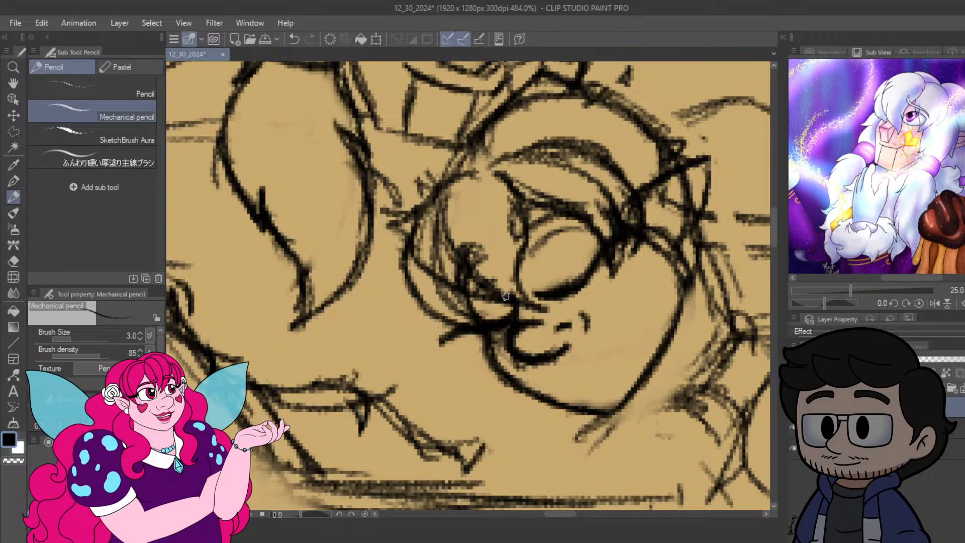
mouse_move(515, 289)
mouse_down()
mouse_move(536, 300)
mouse_move(505, 179)
mouse_up()
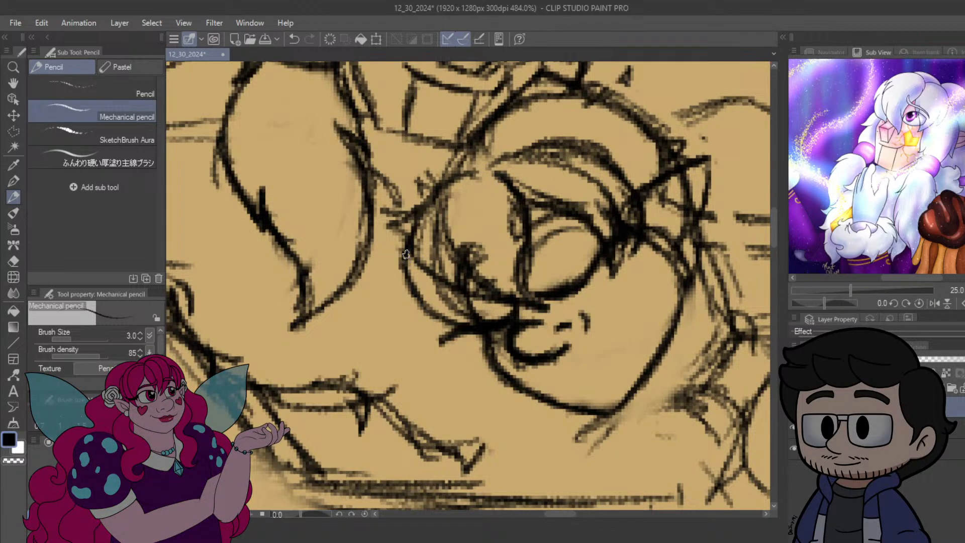
mouse_move(436, 200)
mouse_down()
mouse_move(430, 244)
mouse_move(455, 283)
mouse_up()
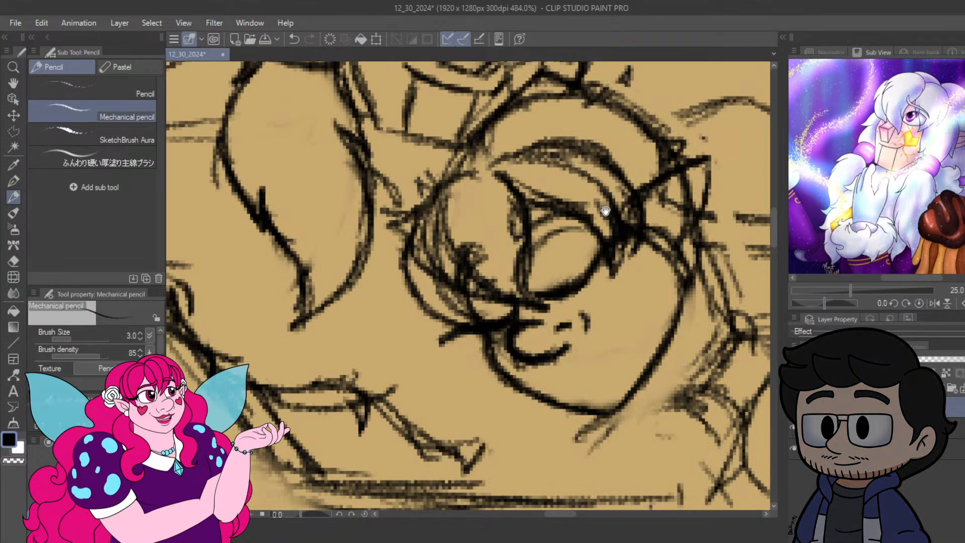
drag(585, 291, 518, 235)
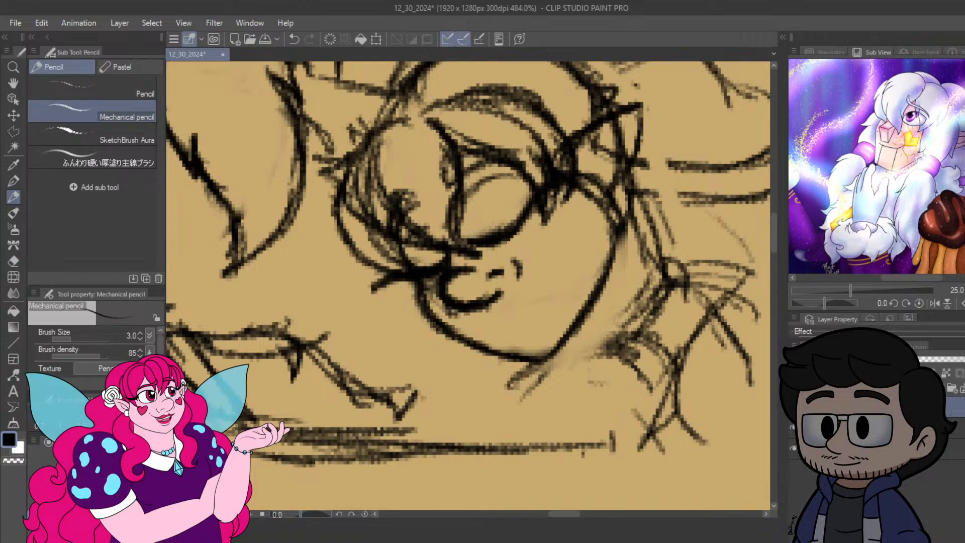
scroll(521, 202, down, 5)
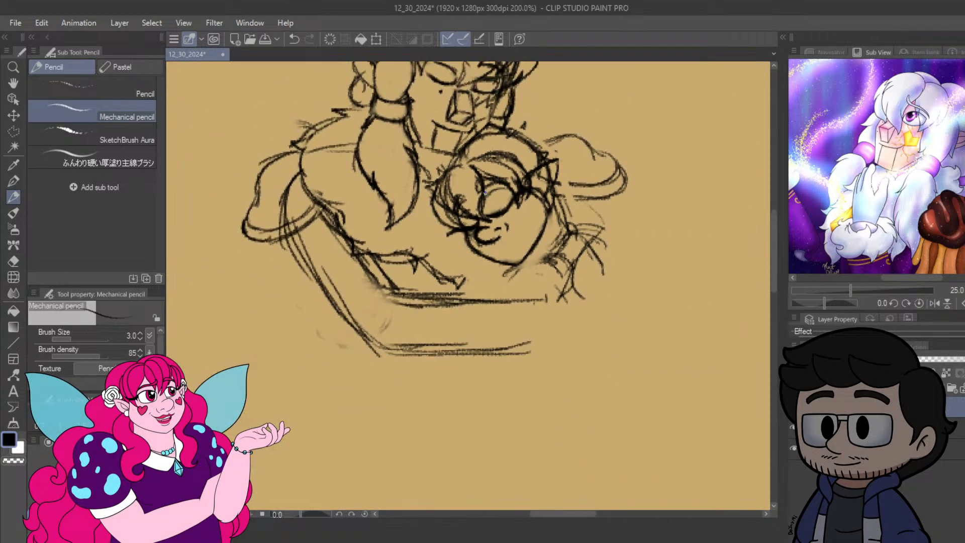
scroll(521, 194, up, 4)
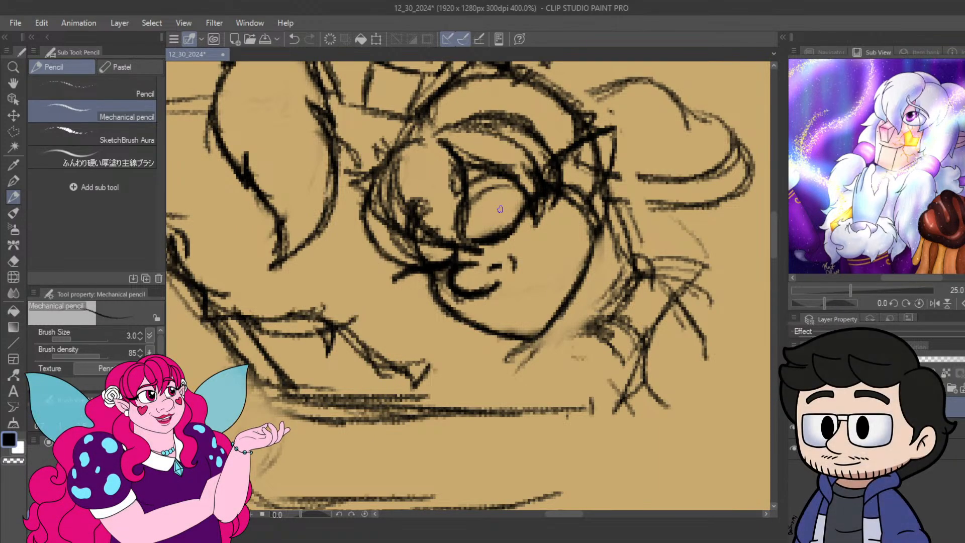
scroll(488, 210, down, 2)
scroll(473, 211, up, 2)
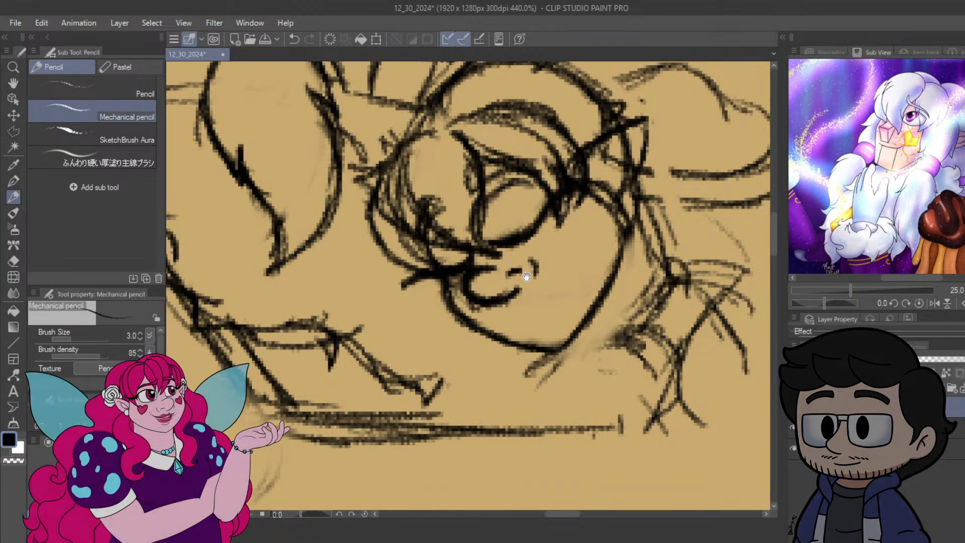
mouse_move(531, 246)
mouse_down()
mouse_move(550, 311)
mouse_move(526, 277)
mouse_up()
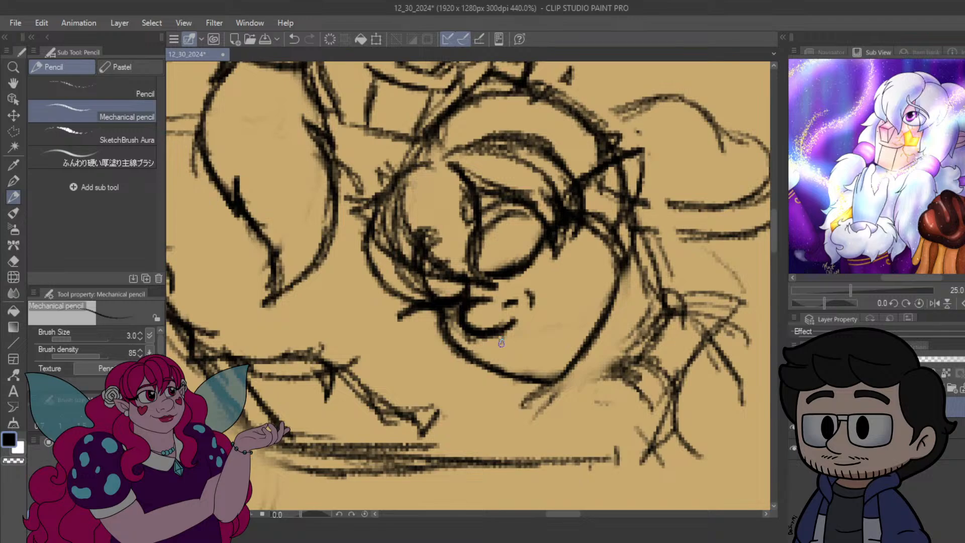
Try out a smiling mouth on the second character with a darkened curved line, lower-lip stroke and corner mark below the nose.
drag(500, 346, 518, 334)
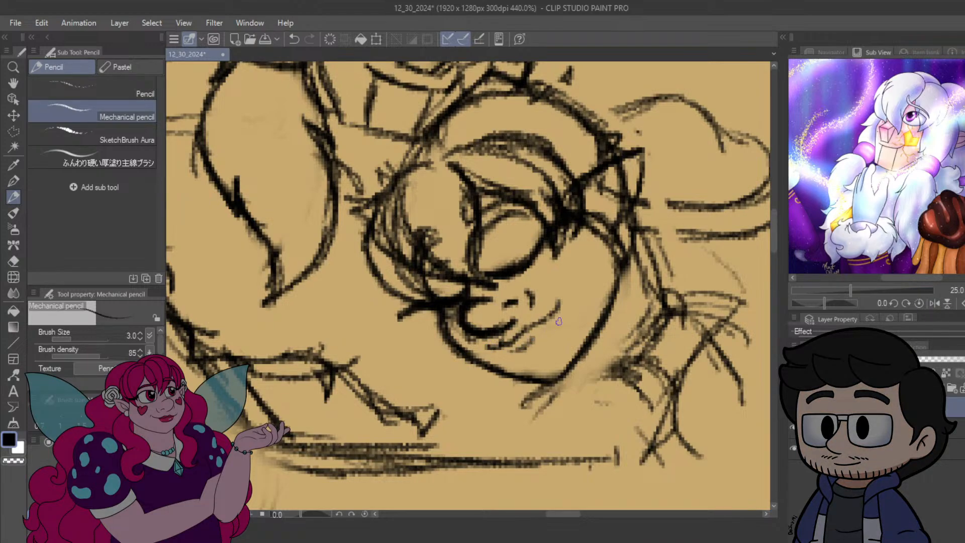
key(ctrl+z)
scroll(559, 291, down, 5)
scroll(549, 333, up, 5)
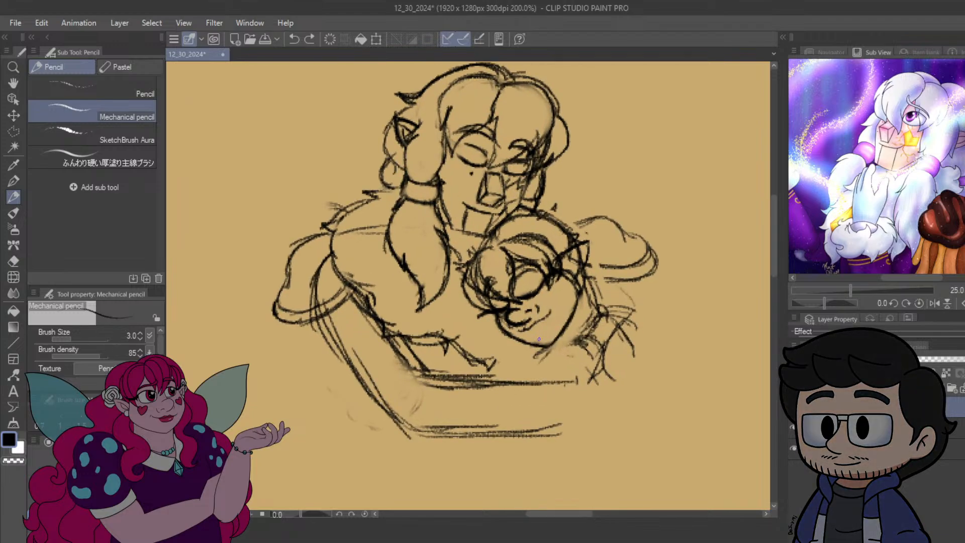
scroll(562, 302, up, 2)
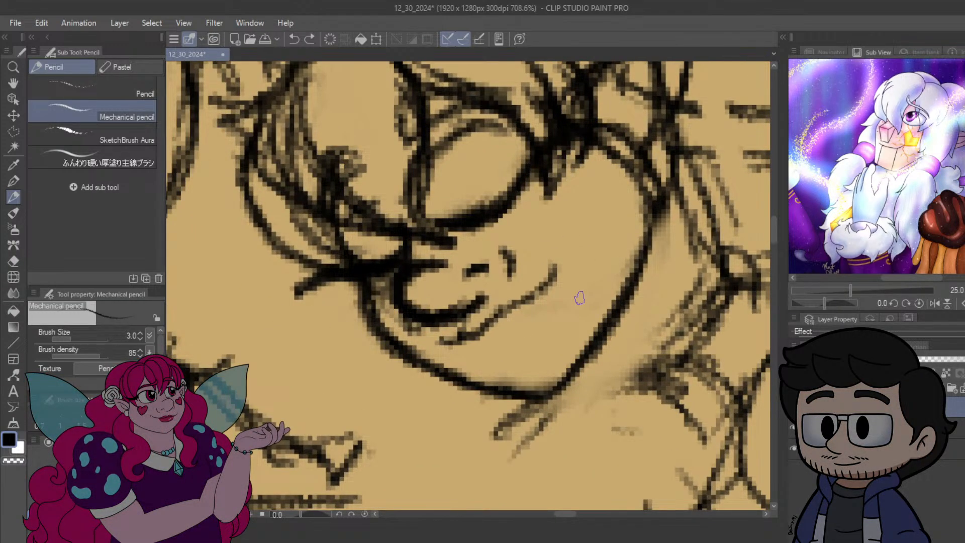
drag(519, 293, 536, 303)
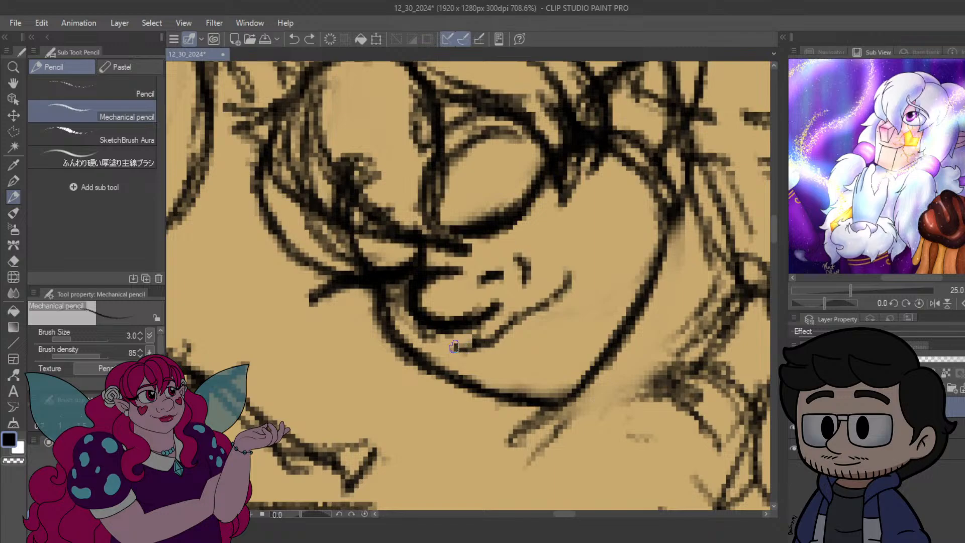
mouse_move(454, 347)
mouse_down()
mouse_move(550, 303)
mouse_move(540, 308)
mouse_move(564, 281)
mouse_up()
drag(475, 346, 537, 317)
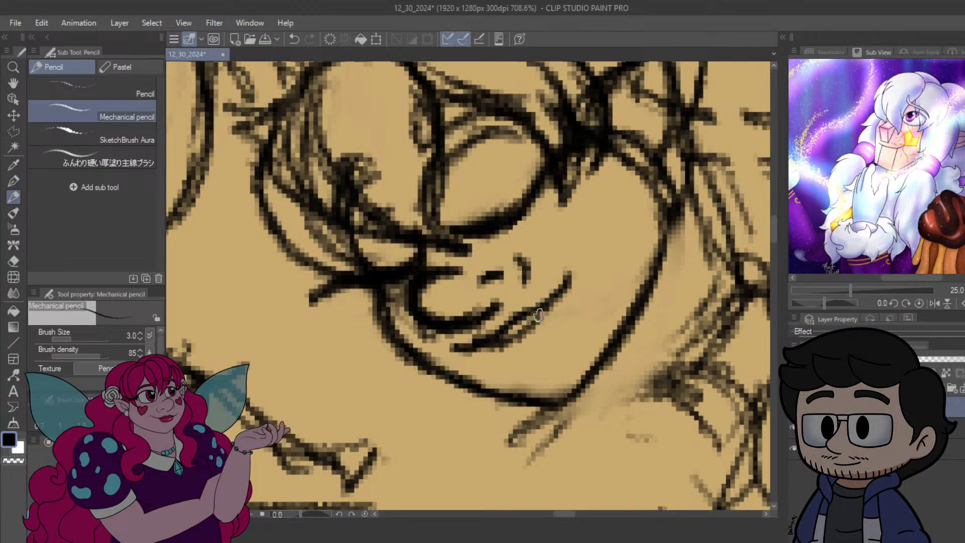
mouse_move(516, 370)
mouse_down()
mouse_move(553, 343)
mouse_move(494, 361)
mouse_up()
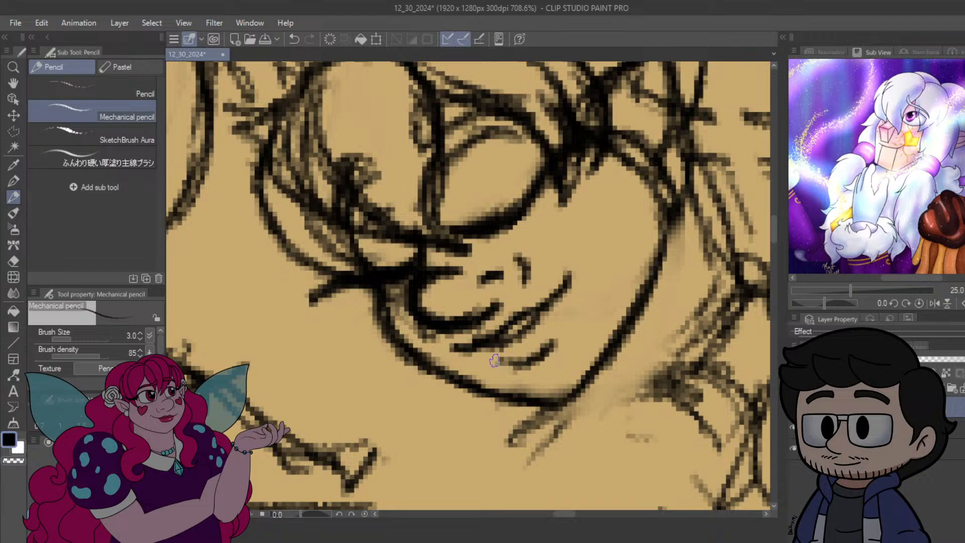
drag(585, 265, 586, 263)
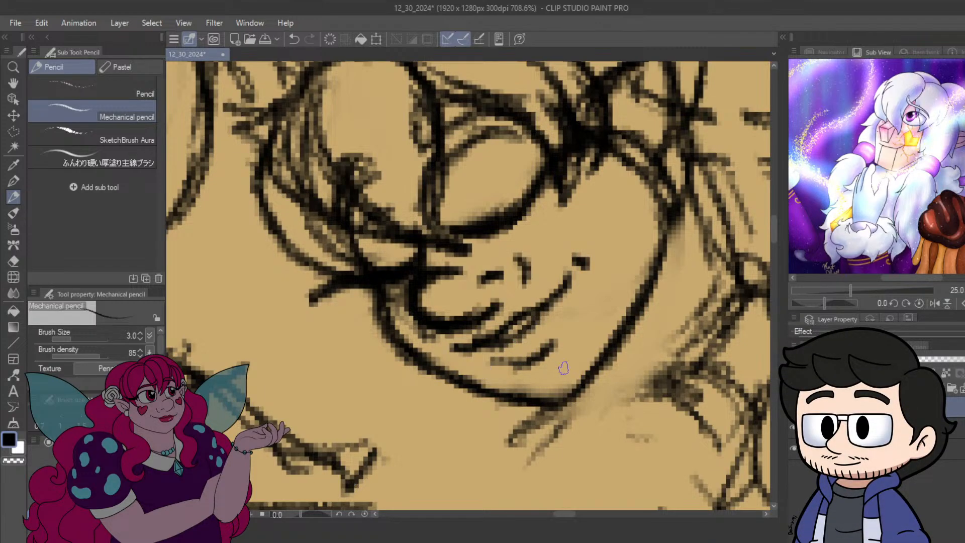
Undo all the mouth strokes on the second character's face, leaving only the nose.
key(ctrl+z)
key(ctrl+z)
key(ctrl+z)
key(ctrl+z)
key(ctrl+z)
key(ctrl+z)
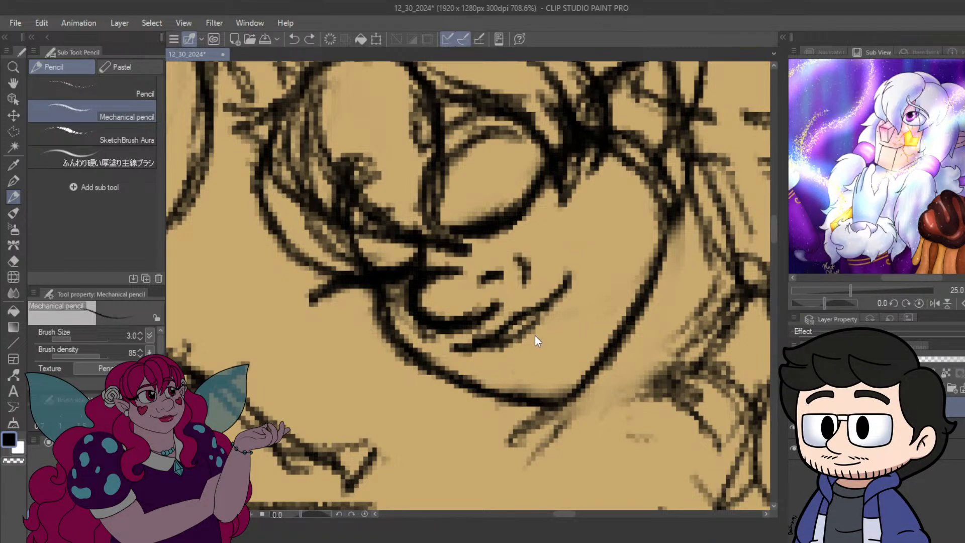
key(ctrl+z)
key(ctrl+z)
key(ctrl+z)
key(ctrl+z)
key(ctrl+z)
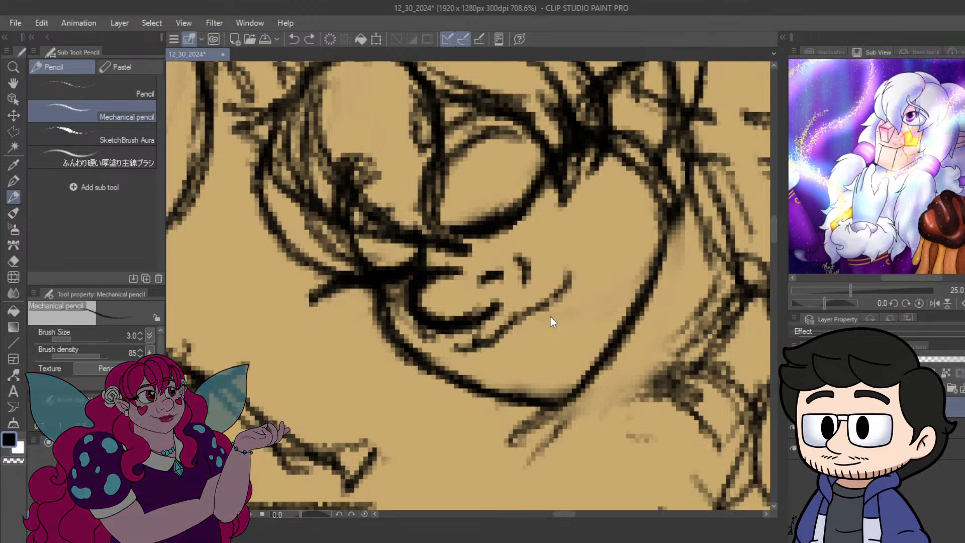
key(ctrl+z)
key(ctrl+z)
key(ctrl+z)
key(ctrl+z)
key(ctrl+z)
key(ctrl+z)
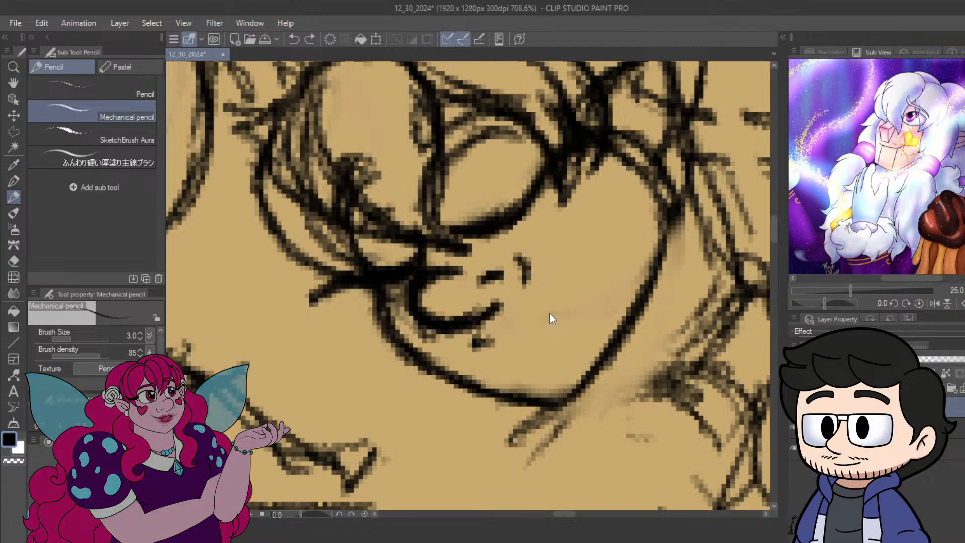
key(ctrl+z)
key(ctrl+z)
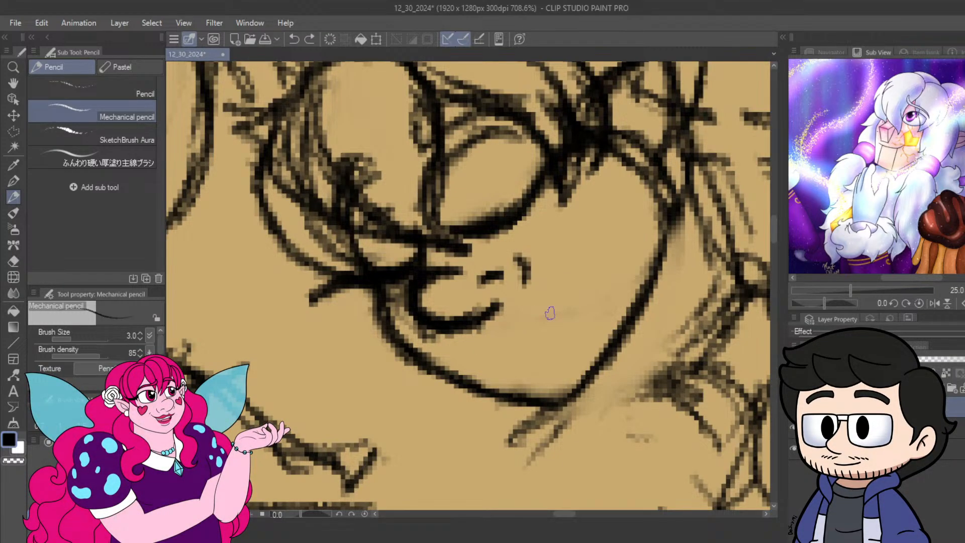
Reduce the Mechanical pencil's brush size to 1.5.
key([)
key([)
key([)
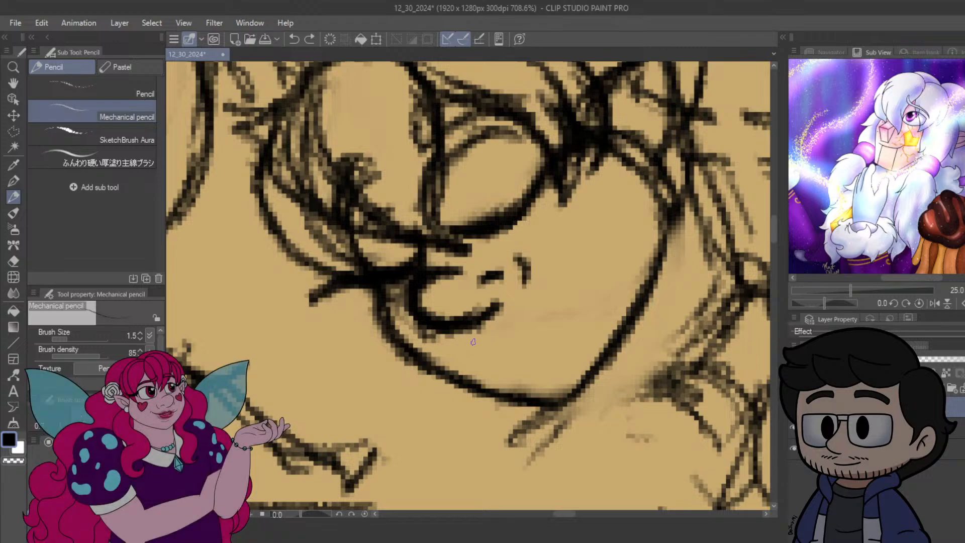
Try a thin, wavy mouth line with lip strokes below the second character's nose, and undo the lower-lip strokes.
mouse_move(474, 341)
mouse_down()
mouse_move(546, 316)
mouse_move(572, 293)
mouse_move(519, 324)
mouse_up()
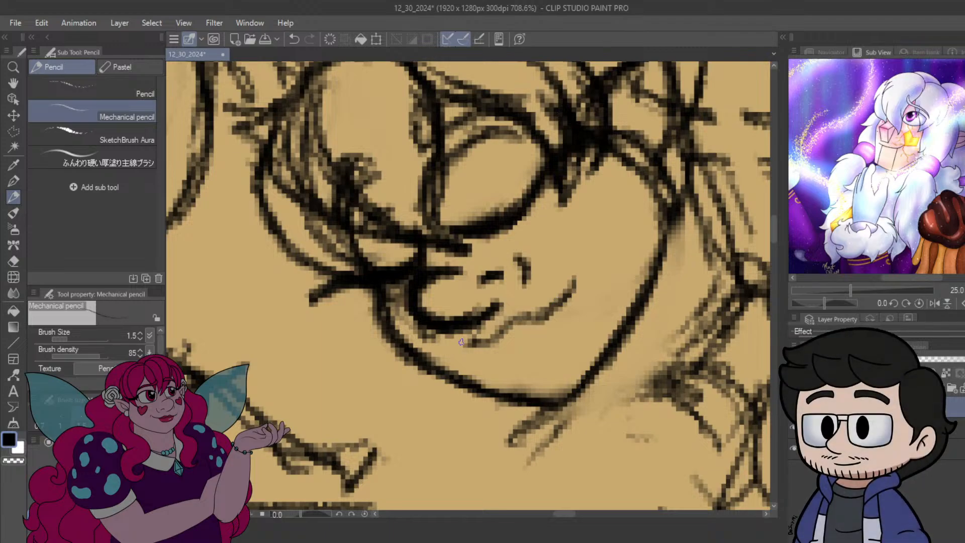
mouse_move(470, 345)
mouse_down()
mouse_move(436, 348)
mouse_move(487, 339)
mouse_move(470, 354)
mouse_move(481, 355)
mouse_move(544, 321)
mouse_move(464, 355)
mouse_up()
drag(536, 350, 504, 364)
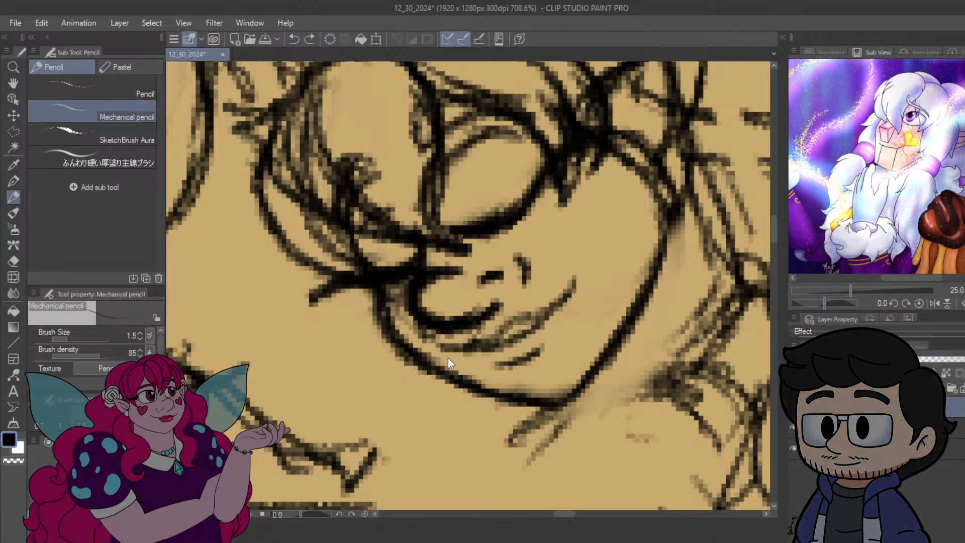
key(ctrl+z)
drag(439, 356, 454, 357)
key(ctrl+z)
key(ctrl+z)
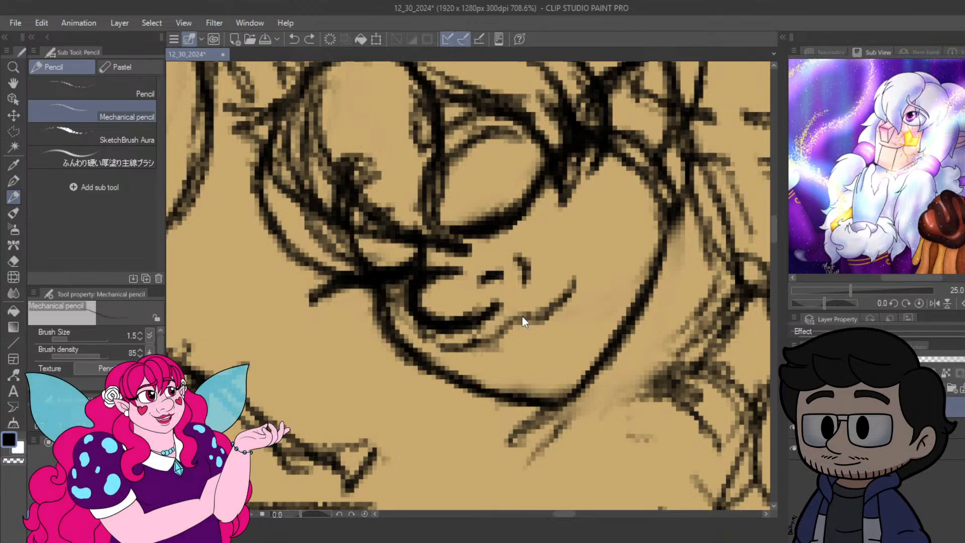
Enclose the whole cuddling-couple sketch in a polyline selection and start a scale/rotate transformation on it.
scroll(522, 315, down, 10)
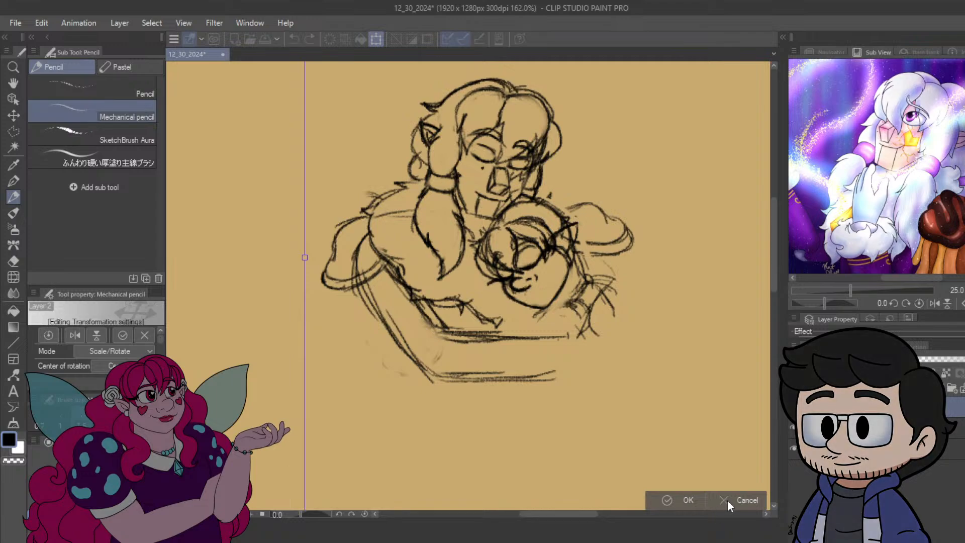
scroll(586, 337, down, 3)
key(m)
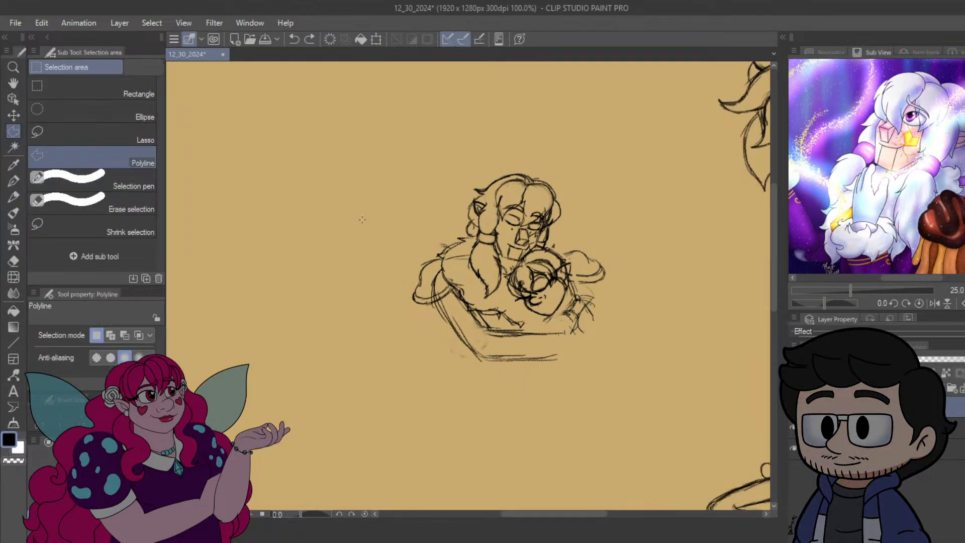
click(405, 259)
click(512, 140)
click(609, 173)
click(653, 250)
click(605, 378)
click(467, 392)
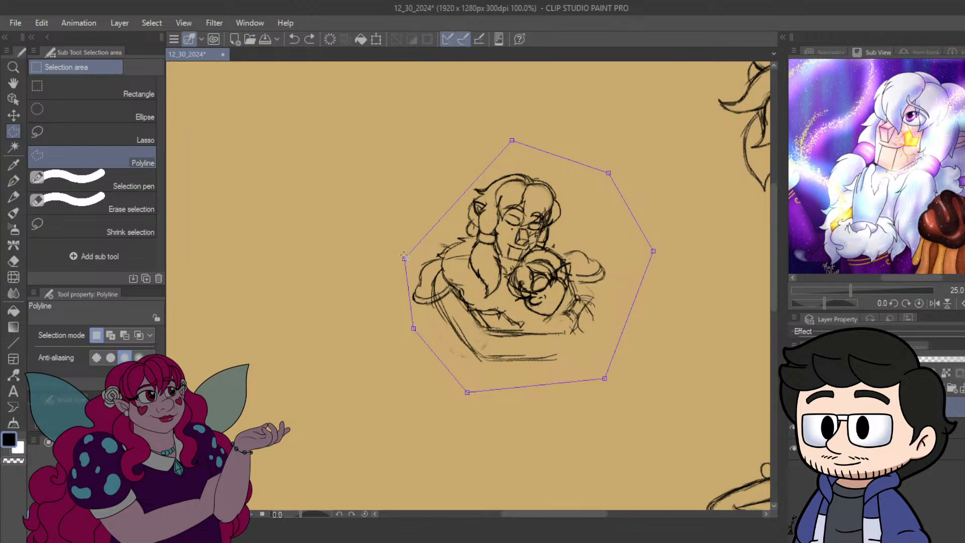
click(404, 259)
key(ctrl+t)
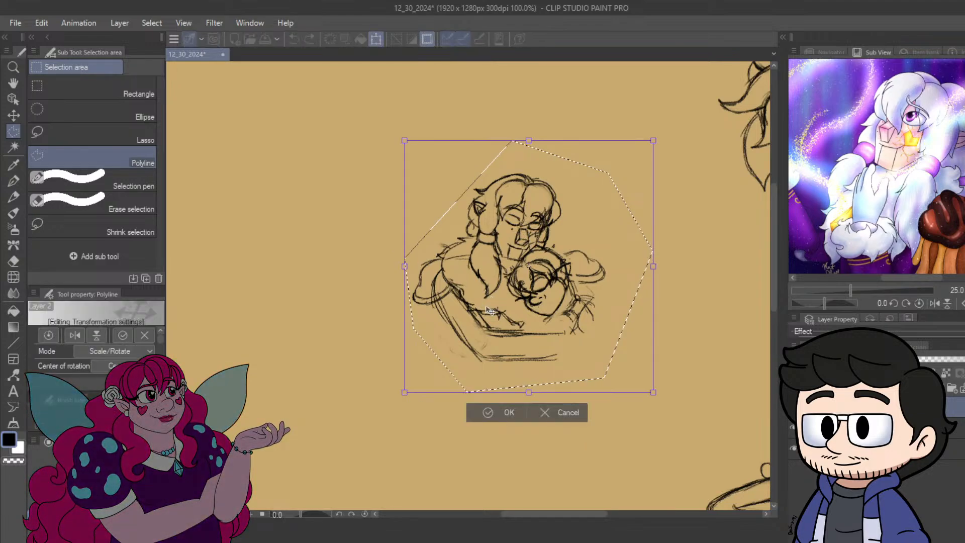
Enlarge the selected couple sketch, shift it upward, apply the transformation and clear the selection.
mouse_move(406, 395)
mouse_down()
mouse_move(375, 420)
mouse_move(329, 487)
mouse_move(298, 500)
mouse_up()
mouse_move(427, 420)
mouse_down()
mouse_move(437, 347)
mouse_move(433, 359)
mouse_up()
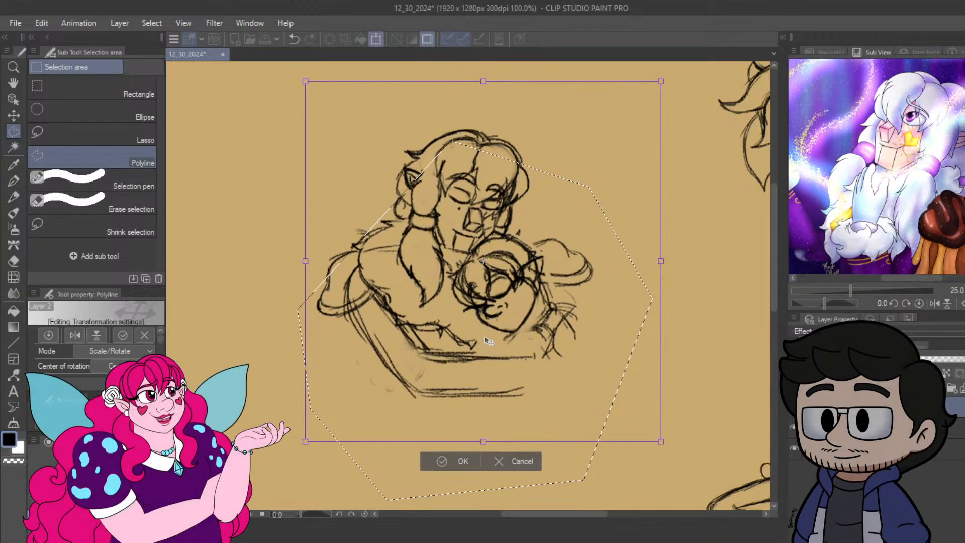
click(445, 463)
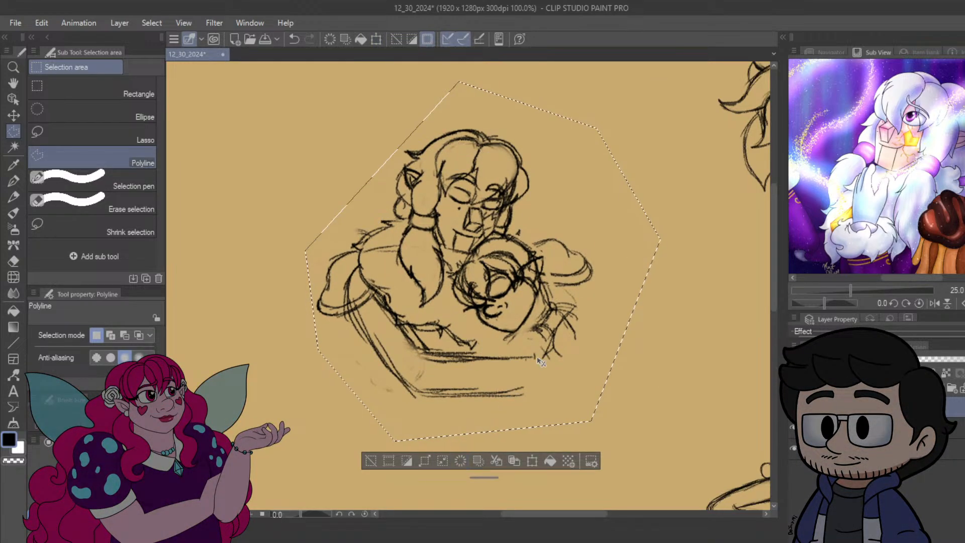
key(ctrl+d)
scroll(537, 357, down, 3)
scroll(327, 275, up, 6)
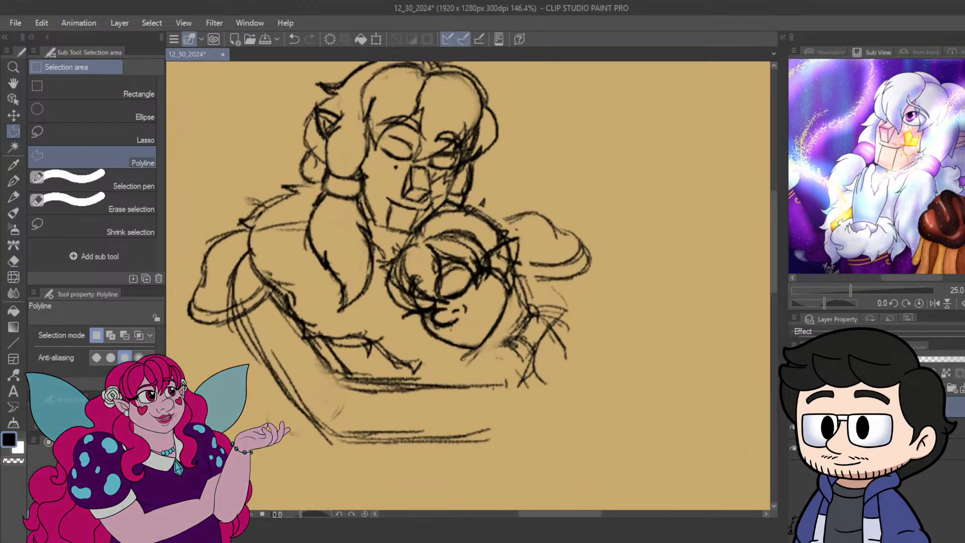
scroll(327, 275, up, 2)
scroll(314, 234, down, 8)
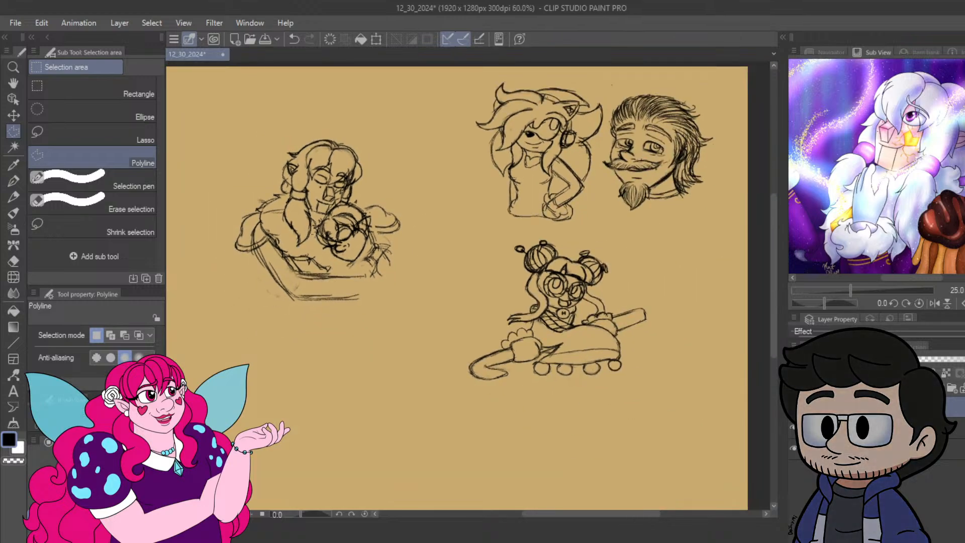
Undo the enlargement of the couple sketch and clear the restored selection.
key(ctrl+z)
key(ctrl+z)
mouse_move(293, 234)
mouse_down()
mouse_move(319, 191)
mouse_move(400, 184)
mouse_up()
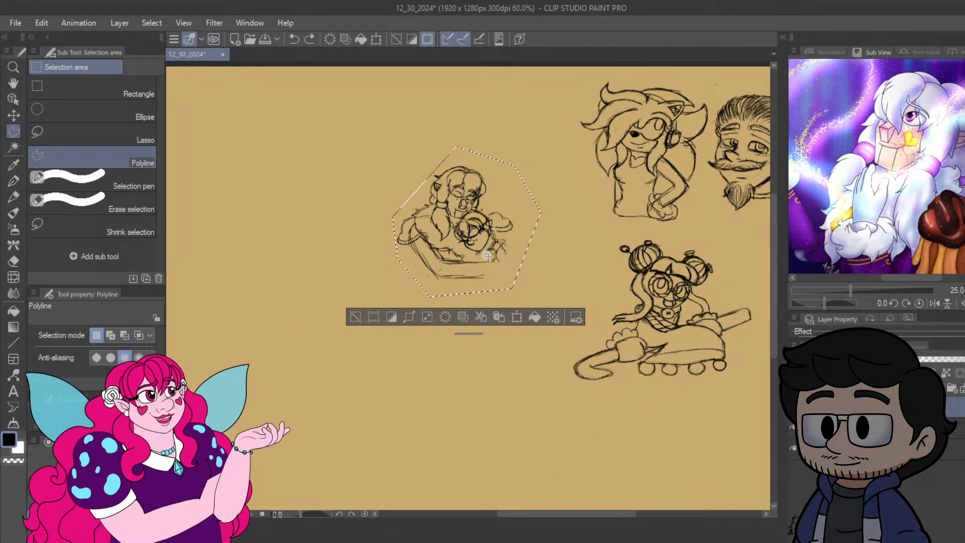
key(ctrl+d)
Sketch a thin curved smile line below the second character's nose with the Mechanical pencil, undoing the excess stroke at its far end.
scroll(467, 226, up, 8)
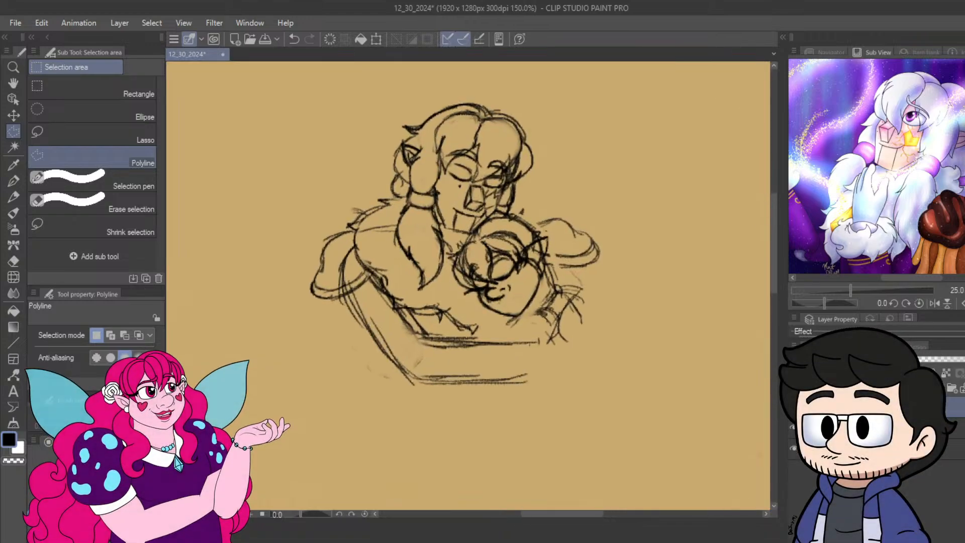
scroll(534, 284, up, 3)
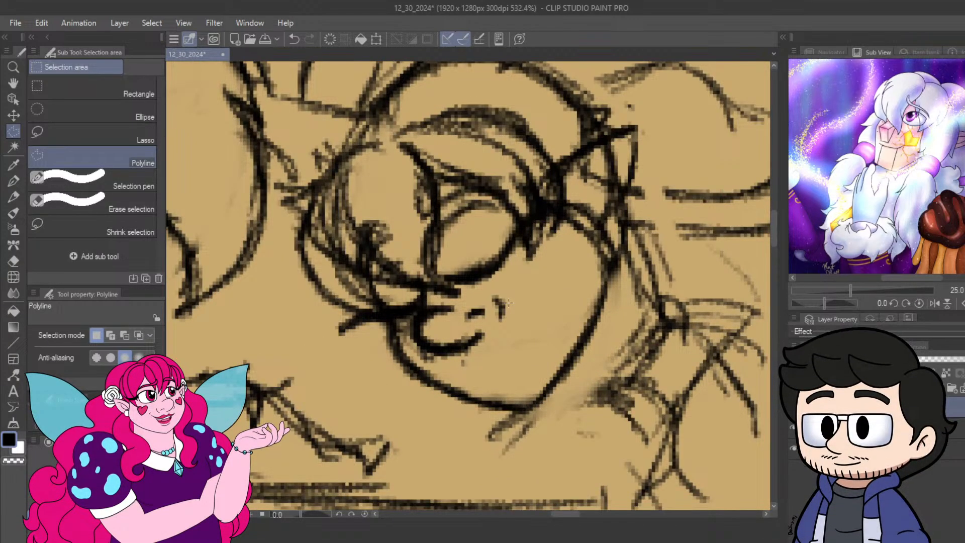
drag(464, 362, 449, 274)
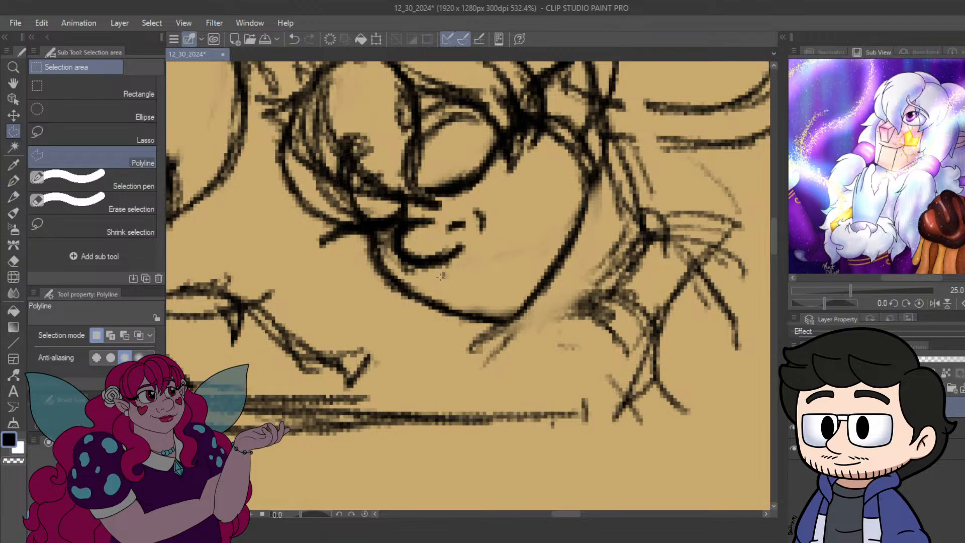
click(13, 197)
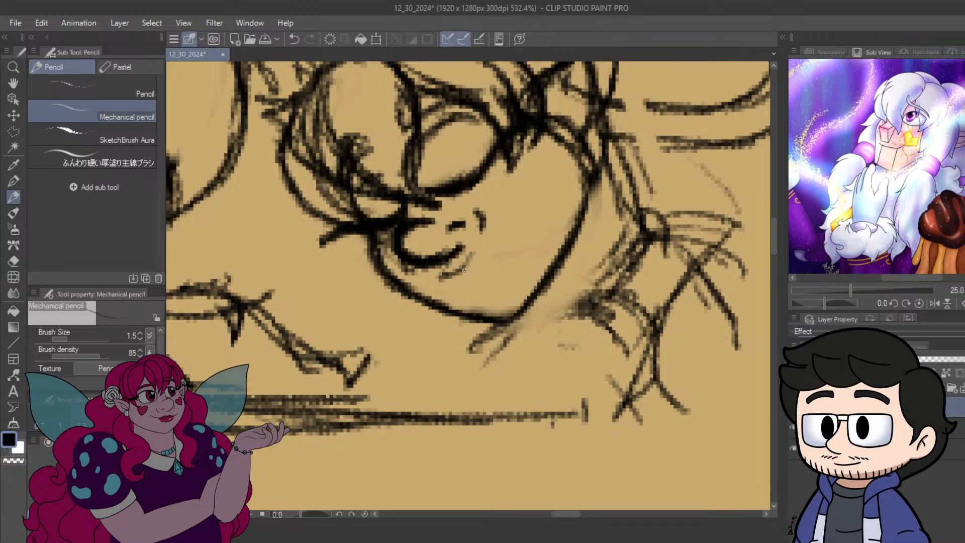
mouse_move(462, 272)
mouse_down()
mouse_move(509, 223)
mouse_move(476, 260)
mouse_up()
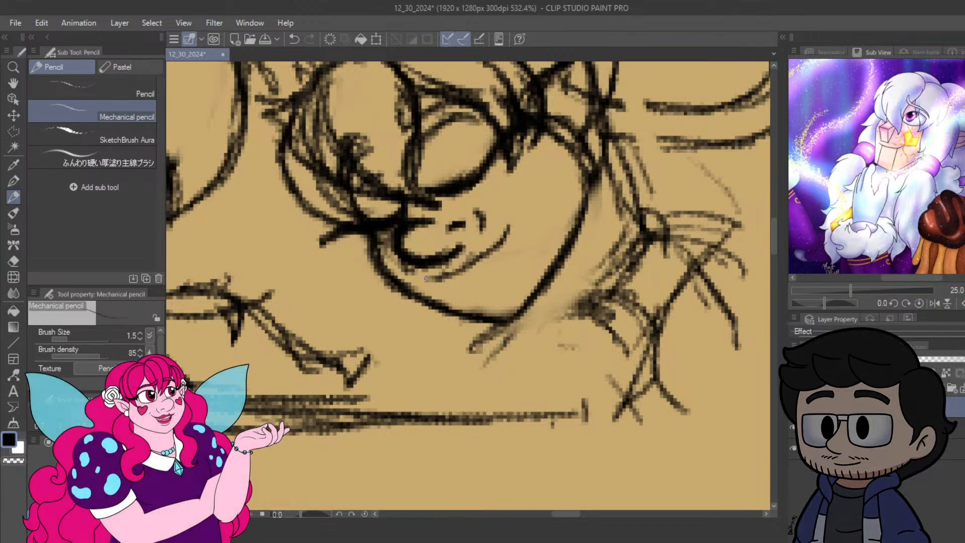
key(ctrl+z)
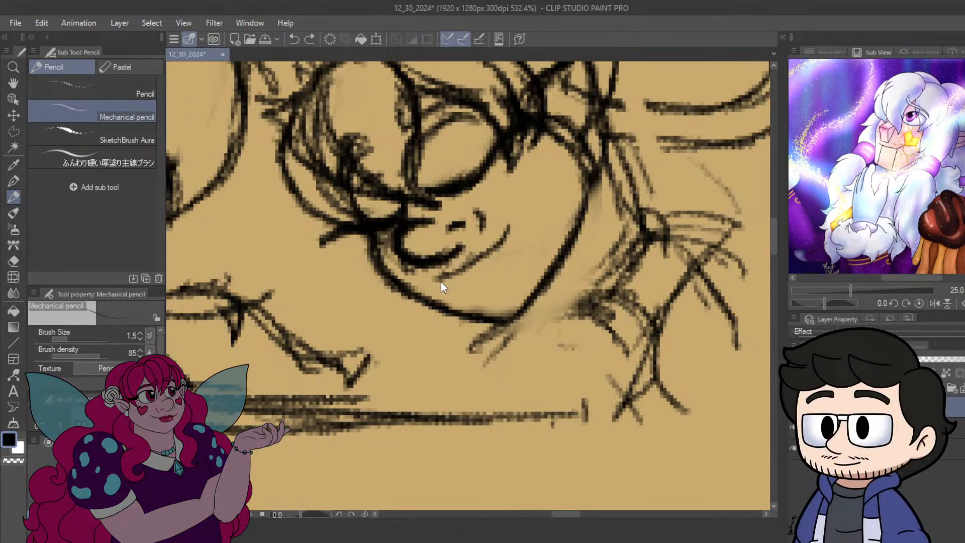
Try a lower-lip line and a small corner crease on the second character's smile, and undo them.
mouse_move(430, 278)
mouse_down()
mouse_move(493, 284)
mouse_move(472, 291)
mouse_move(493, 278)
mouse_up()
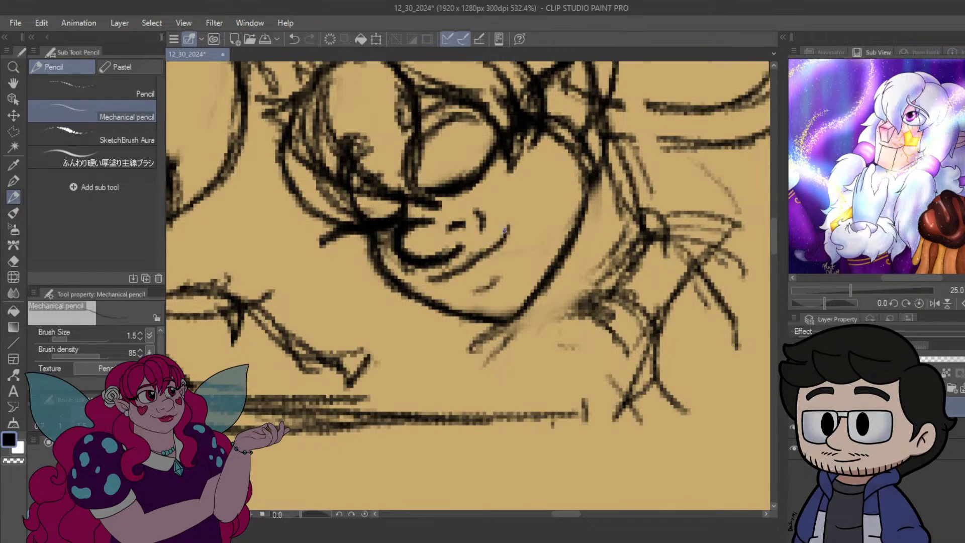
drag(505, 227, 517, 224)
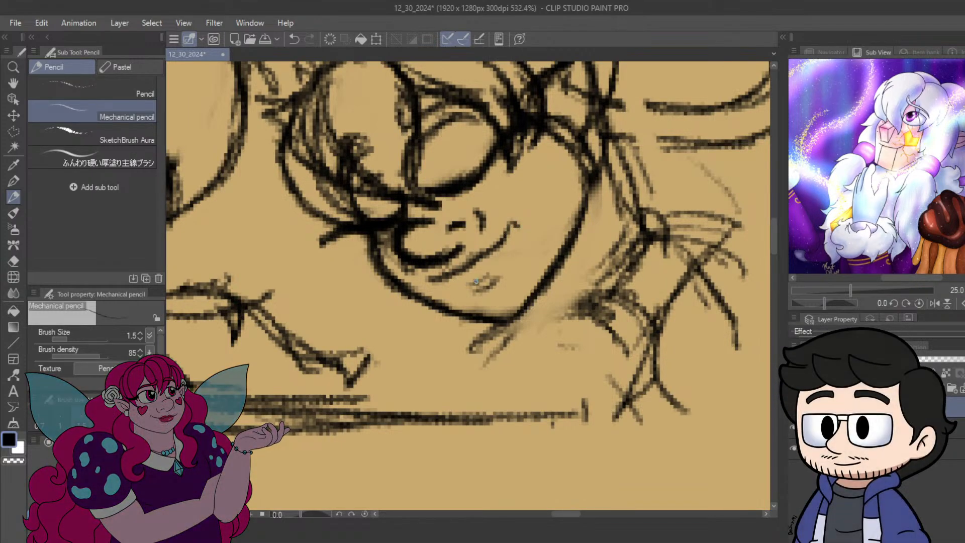
key(ctrl+z)
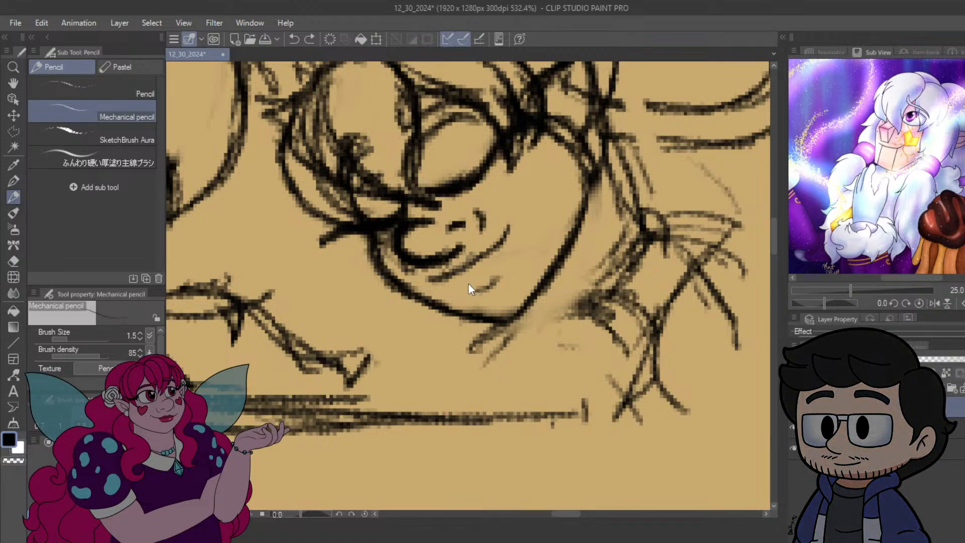
key(ctrl+z)
key(ctrl+z)
Draw a short lower-lip line close under the second character's smile and a small crease at its near corner.
mouse_move(484, 275)
mouse_down()
mouse_move(462, 285)
mouse_move(470, 283)
mouse_up()
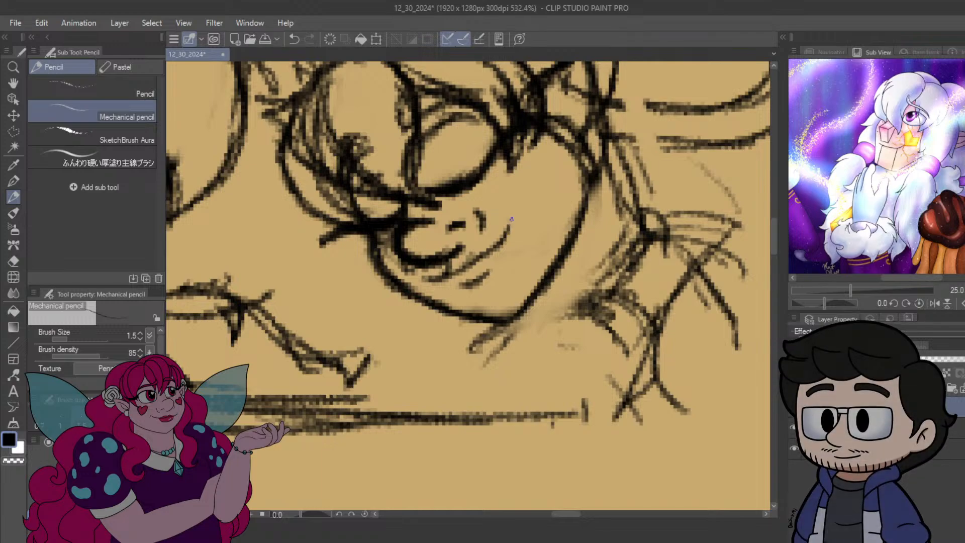
drag(509, 220, 519, 225)
key(ctrl+z)
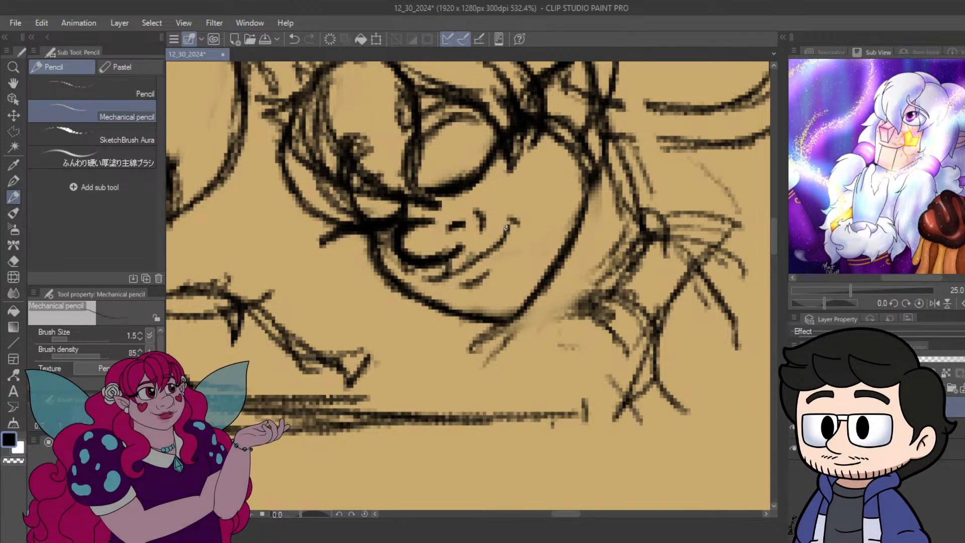
Undo and redraw the small crease at the smile's near corner, and sketch curved hair strands across the second character's crown.
key(ctrl+z)
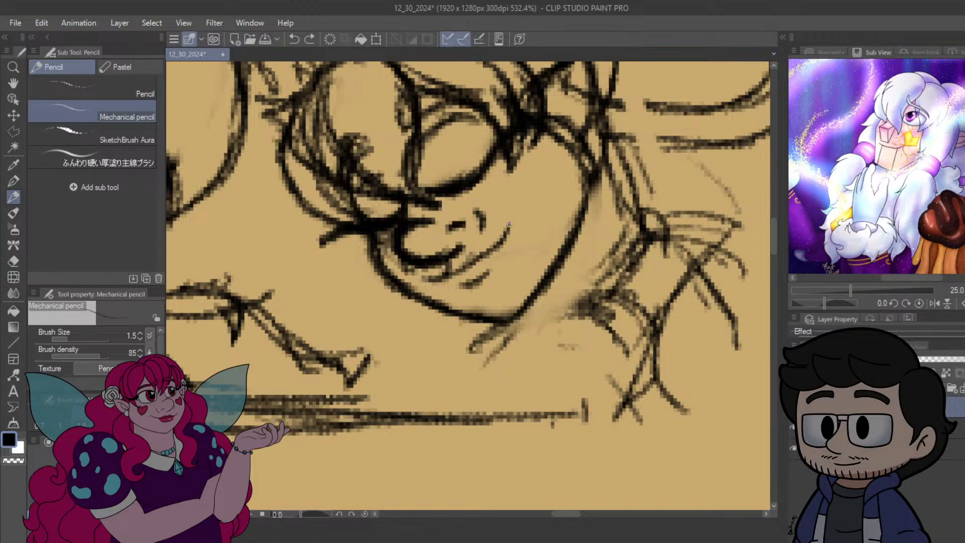
drag(518, 176, 601, 282)
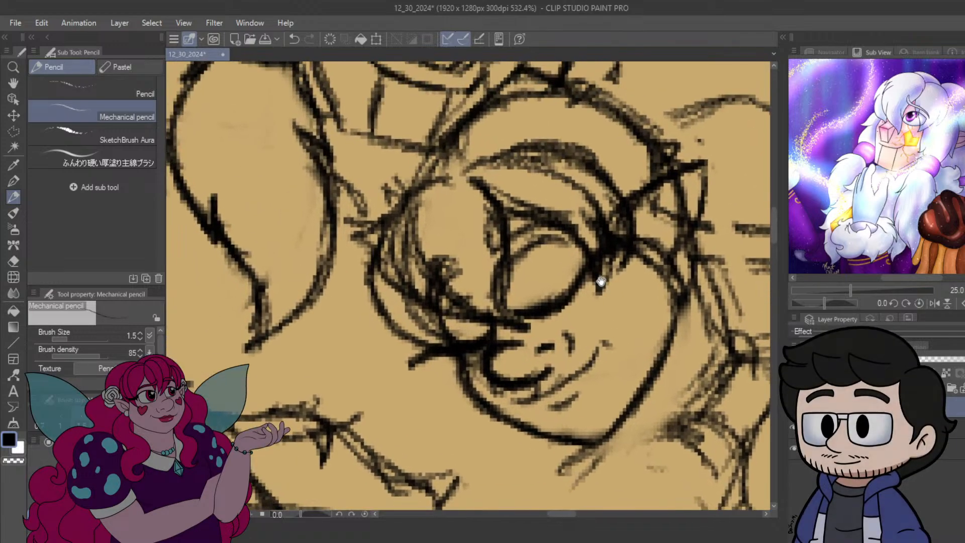
drag(541, 202, 495, 225)
drag(420, 162, 522, 126)
mouse_move(456, 150)
mouse_down()
mouse_move(471, 145)
mouse_move(602, 187)
mouse_up()
Set the brush size to 2.5 and sketch a wavy hair lock below the face's far side and a curved strand below the chin.
key(bracketright)
key(bracketright)
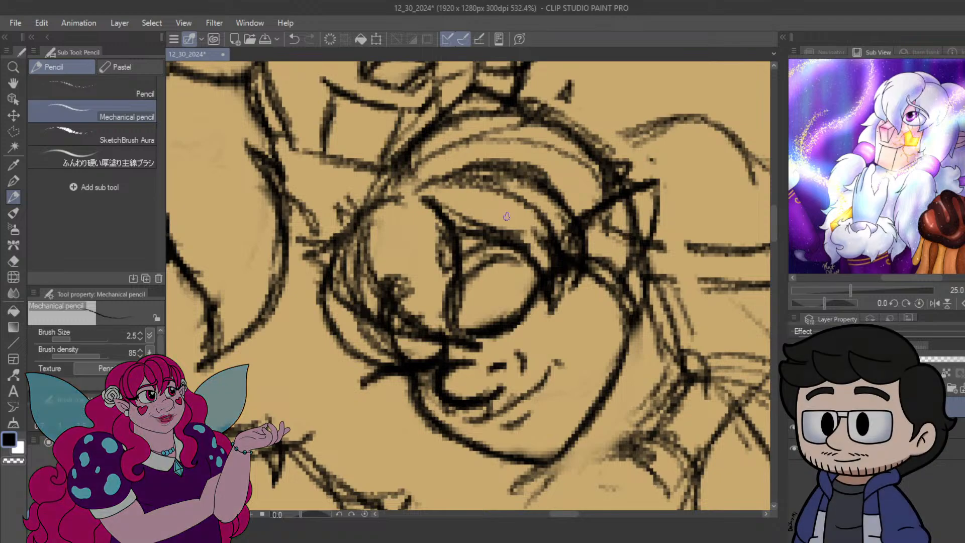
mouse_move(393, 335)
mouse_down()
mouse_move(427, 184)
mouse_move(386, 271)
mouse_move(498, 333)
mouse_move(449, 377)
mouse_move(444, 395)
mouse_move(564, 394)
mouse_move(515, 407)
mouse_move(605, 439)
mouse_up()
drag(573, 472, 559, 349)
mouse_move(604, 382)
mouse_down()
mouse_move(575, 317)
mouse_move(562, 334)
mouse_up()
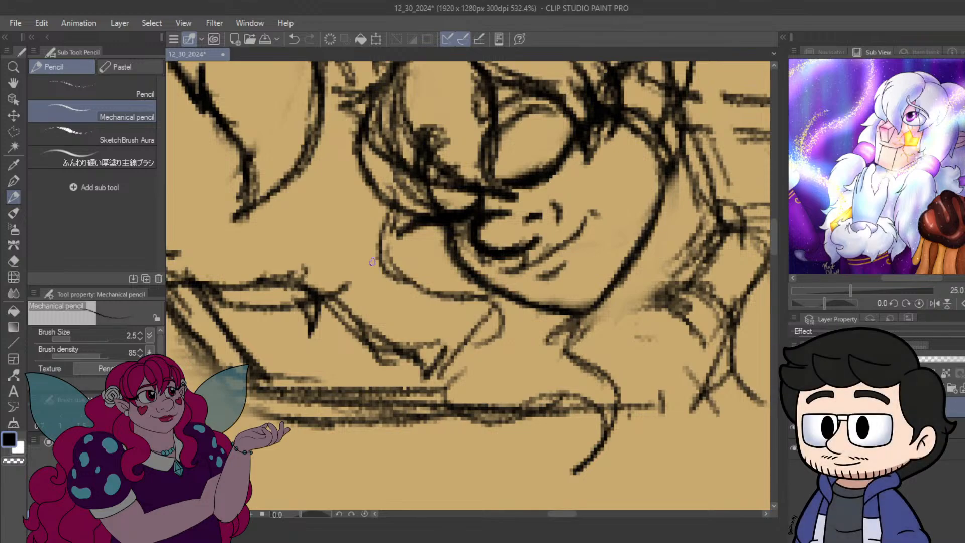
drag(380, 268, 473, 323)
mouse_move(574, 190)
mouse_down()
mouse_move(399, 305)
mouse_move(491, 311)
mouse_move(487, 182)
mouse_move(473, 274)
mouse_up()
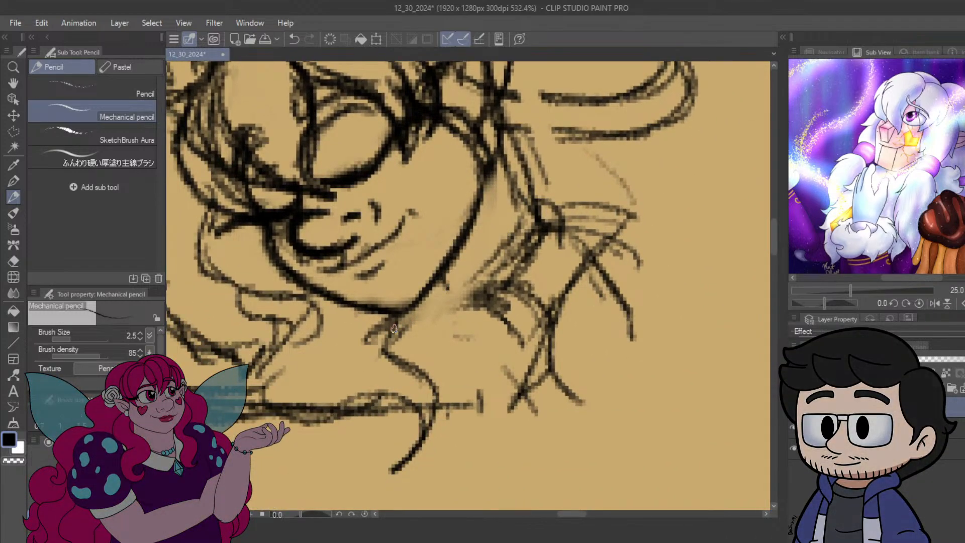
Sketch the second character's rounded shoulder tucked under the chin, clear the rough lines inside it and extend its outline down the arm.
mouse_move(412, 303)
mouse_down()
mouse_move(520, 260)
mouse_move(425, 262)
mouse_move(545, 279)
mouse_move(426, 272)
mouse_move(393, 291)
mouse_move(526, 289)
mouse_move(518, 329)
mouse_up()
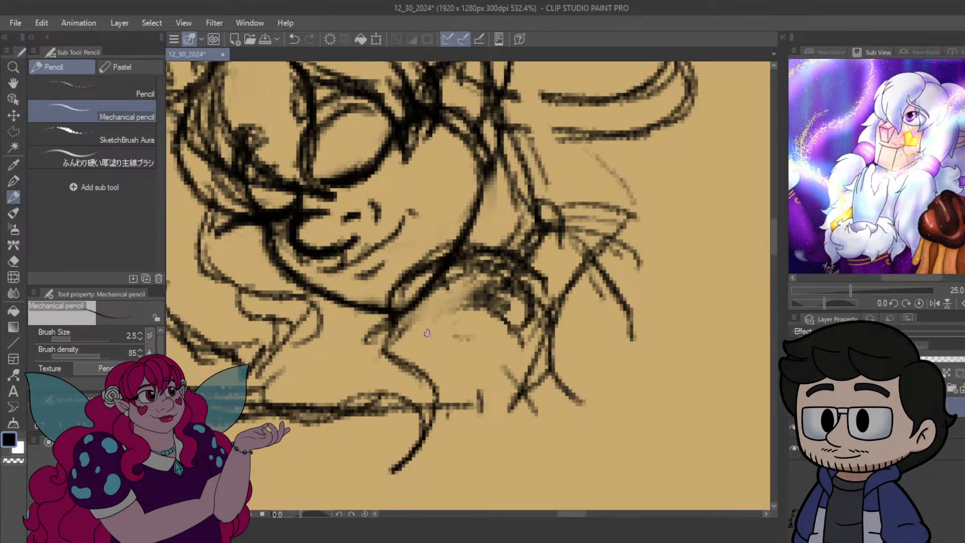
drag(383, 325, 362, 375)
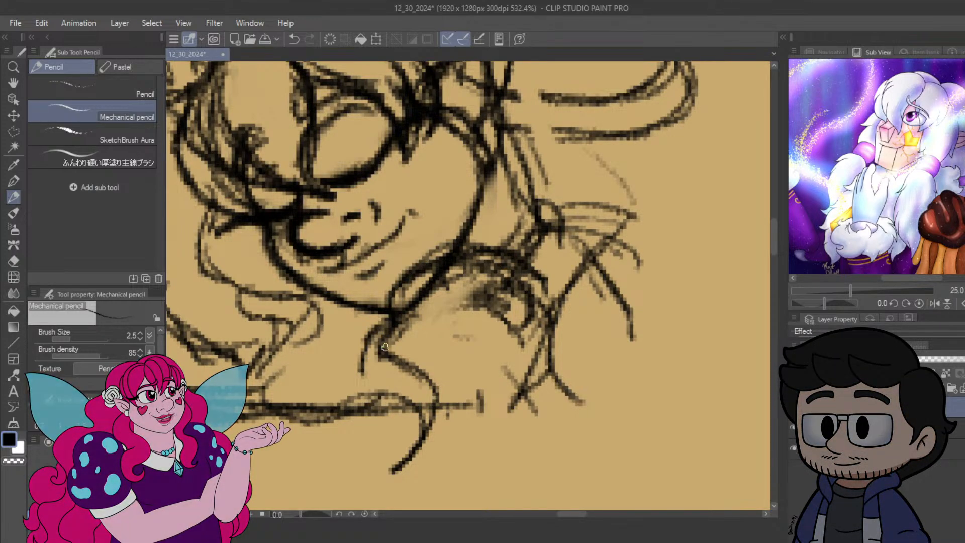
mouse_move(437, 316)
mouse_down()
mouse_move(442, 287)
mouse_move(490, 281)
mouse_move(536, 344)
mouse_move(518, 403)
mouse_move(532, 372)
mouse_up()
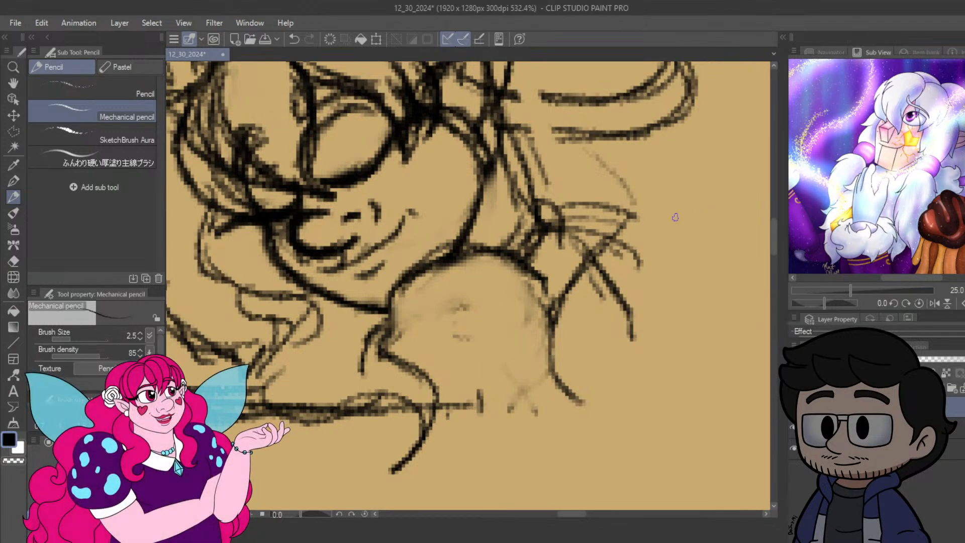
mouse_move(382, 327)
mouse_down()
mouse_move(411, 272)
mouse_move(495, 247)
mouse_move(540, 314)
mouse_move(547, 345)
mouse_move(521, 431)
mouse_up()
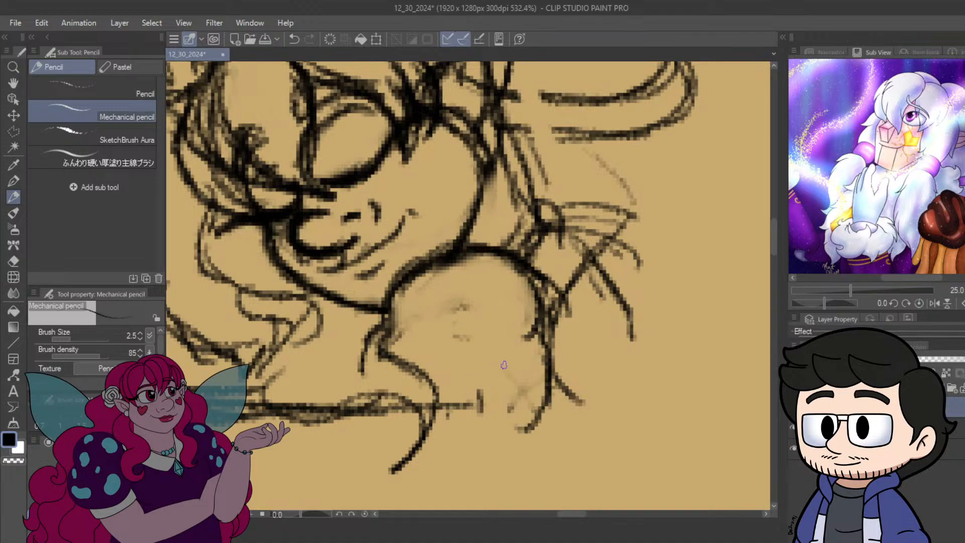
drag(629, 259, 737, 362)
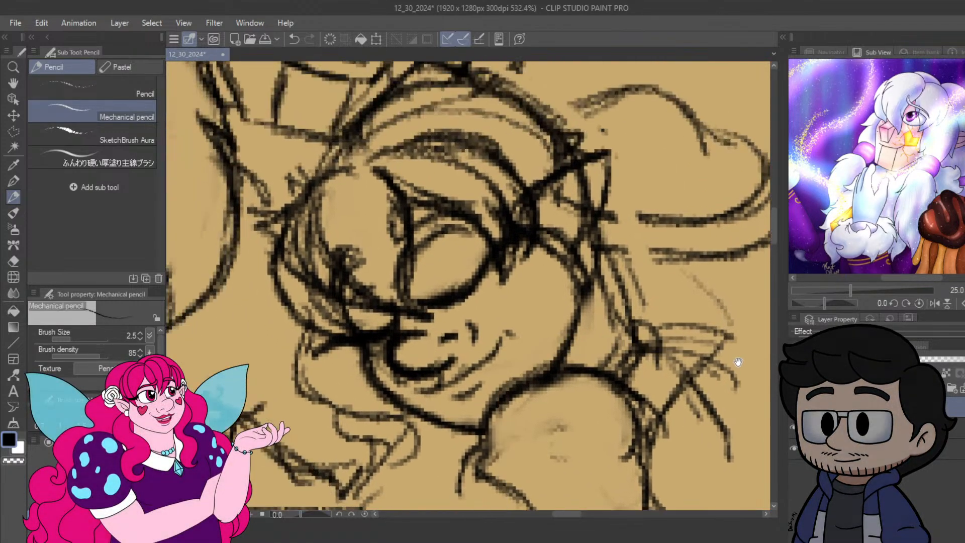
drag(660, 271, 634, 232)
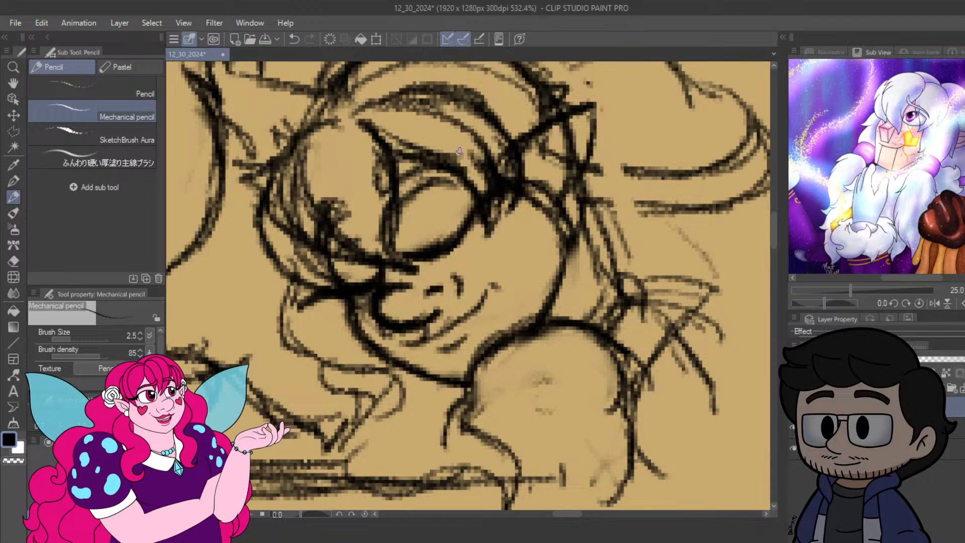
Try clearing and redrawing the inner edge and lid of the second character's visible eye, and undo the changes.
drag(389, 217, 437, 187)
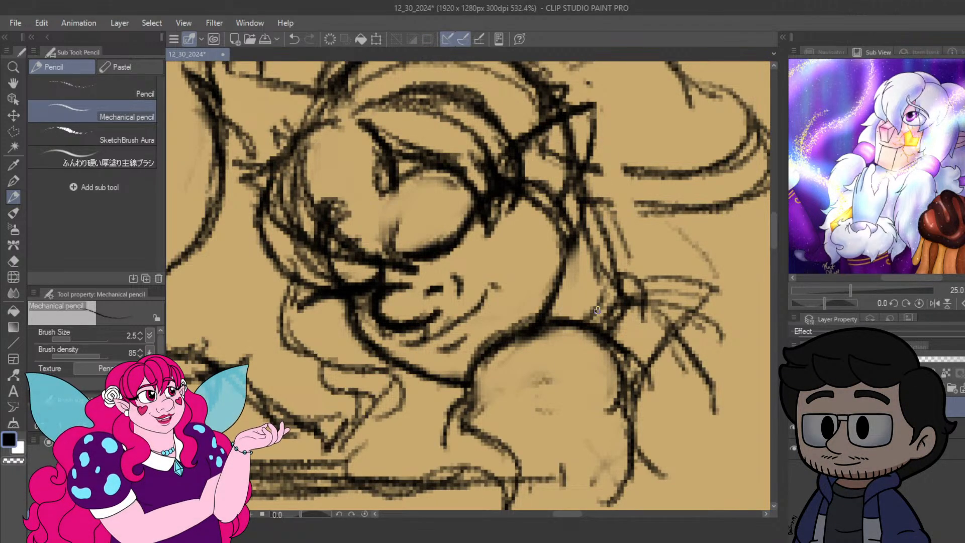
scroll(563, 276, down, 4)
scroll(563, 276, up, 3)
scroll(563, 276, up, 2)
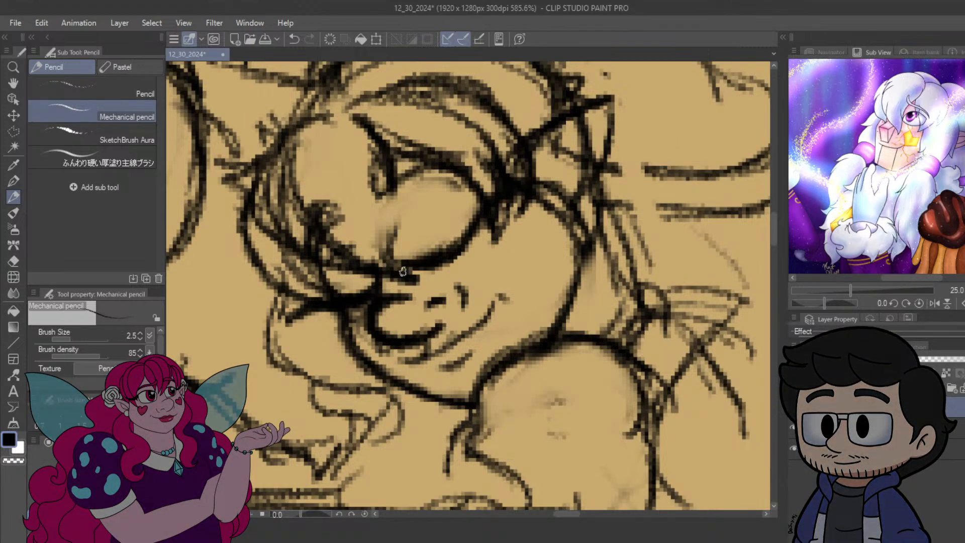
mouse_move(382, 197)
mouse_down()
mouse_move(399, 249)
mouse_move(402, 192)
mouse_up()
mouse_move(393, 247)
mouse_down()
mouse_move(402, 193)
mouse_move(443, 185)
mouse_up()
drag(390, 221, 440, 190)
key(ctrl+z)
key(ctrl+z)
key(ctrl+z)
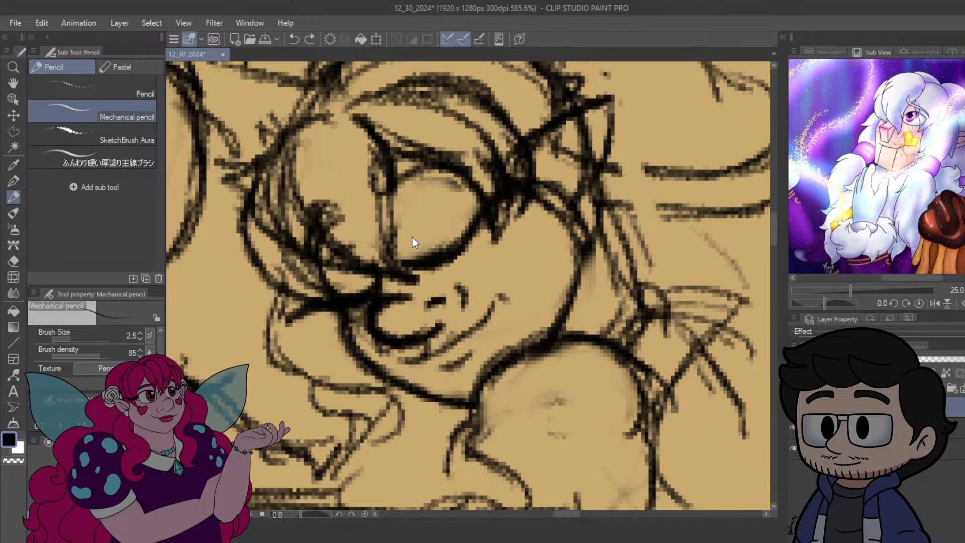
Draw a curved eyelid line inside the second character's visible eye and a small angular mark on the cheek beneath it.
mouse_move(393, 249)
mouse_down()
mouse_move(385, 222)
mouse_move(423, 192)
mouse_move(386, 228)
mouse_move(453, 185)
mouse_up()
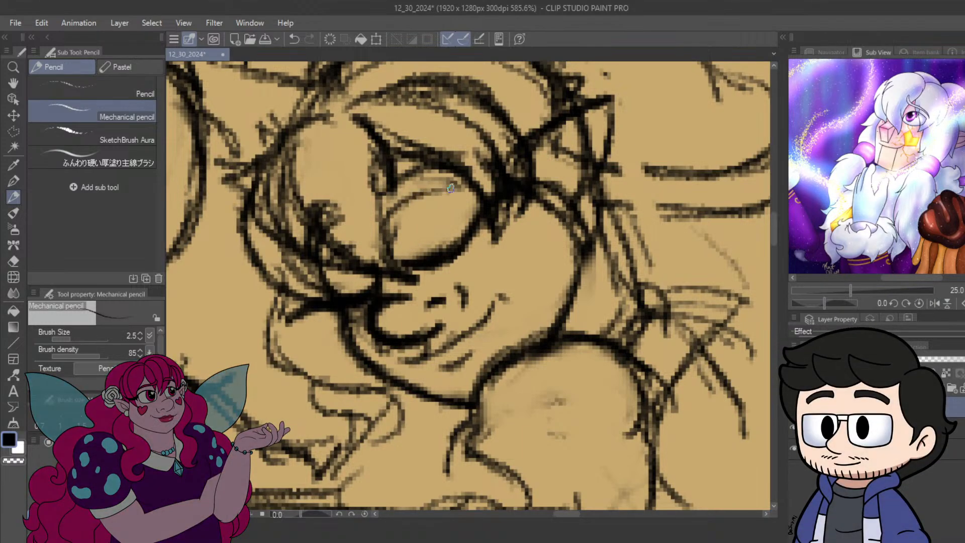
drag(376, 187, 397, 247)
drag(458, 294, 468, 284)
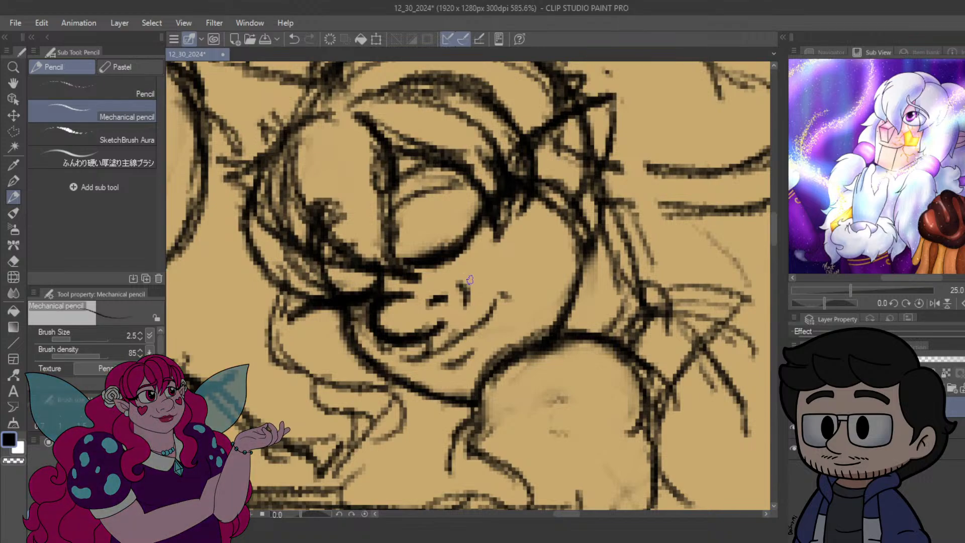
mouse_move(492, 249)
mouse_down()
mouse_move(472, 268)
mouse_move(523, 276)
mouse_move(518, 243)
mouse_move(490, 241)
mouse_move(495, 256)
mouse_up()
drag(358, 318, 370, 356)
mouse_move(531, 301)
mouse_down()
mouse_move(418, 319)
mouse_move(414, 330)
mouse_up()
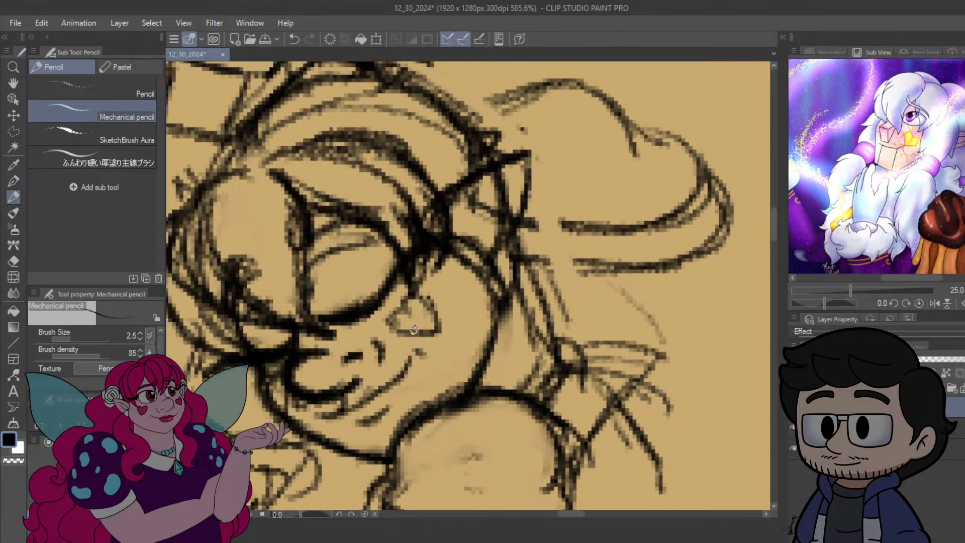
Sketch a curled hair strand down the outer side of the second character's shoulder and carry the long arm line across to it.
scroll(414, 329, down, 5)
scroll(413, 327, up, 2)
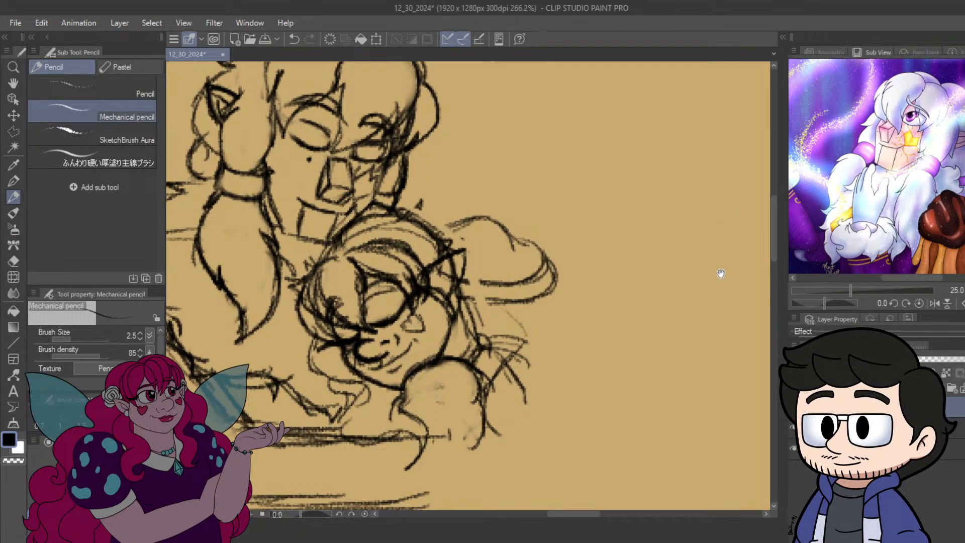
mouse_move(493, 302)
mouse_down()
mouse_move(583, 217)
mouse_move(573, 247)
mouse_move(527, 301)
mouse_move(577, 318)
mouse_move(565, 381)
mouse_move(605, 404)
mouse_up()
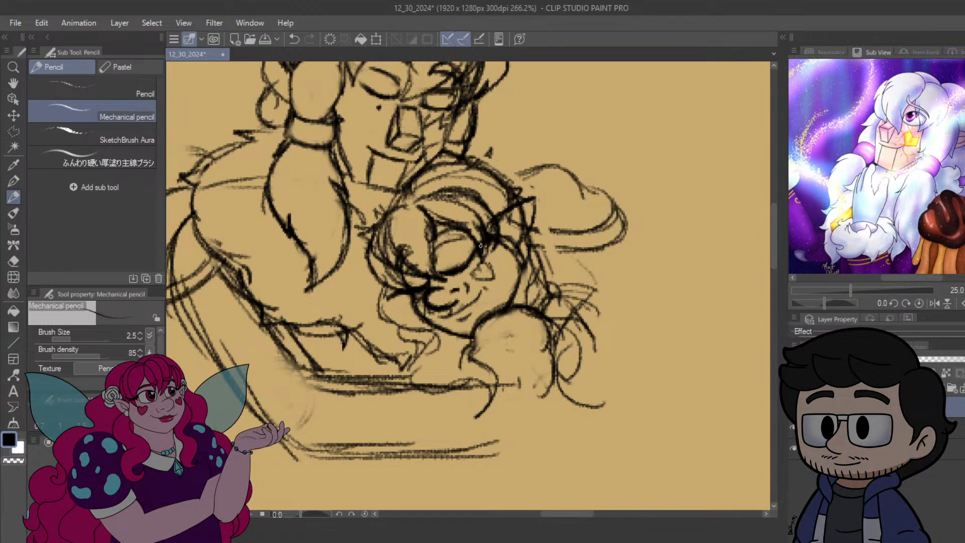
scroll(480, 272, down, 5)
scroll(495, 300, up, 7)
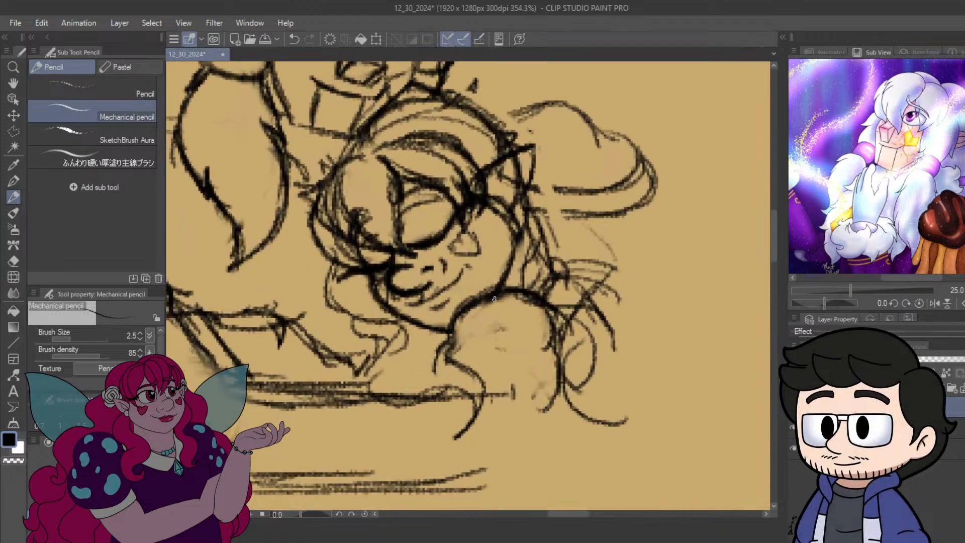
drag(759, 393, 905, 312)
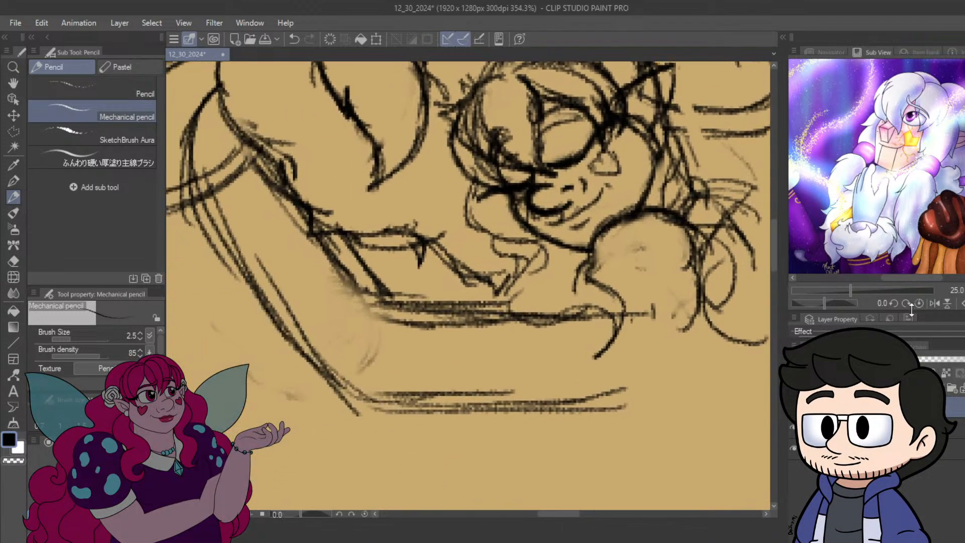
mouse_move(589, 333)
mouse_down()
mouse_move(521, 337)
mouse_move(625, 301)
mouse_up()
drag(613, 238, 614, 315)
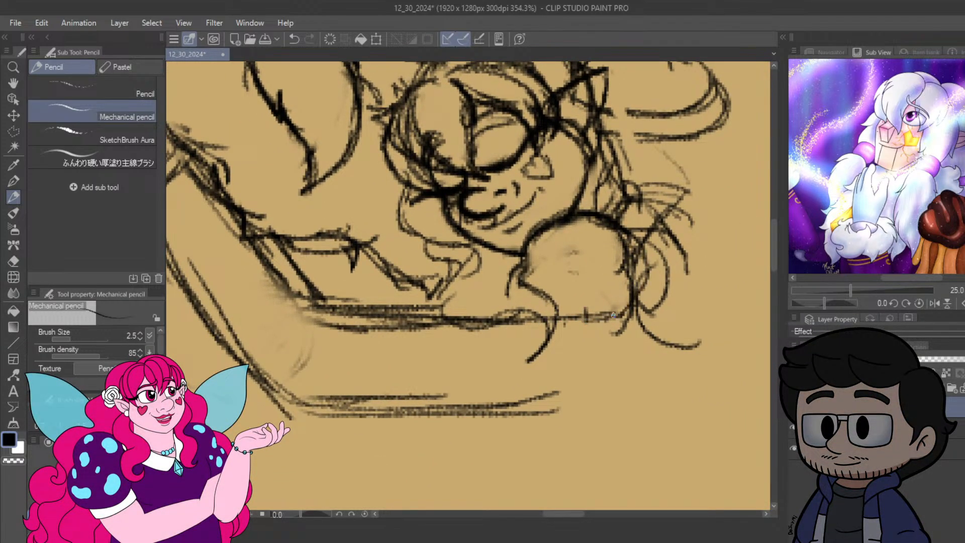
Sketch long wavy hair locks trailing below the second character's shoulder.
mouse_move(645, 268)
mouse_down()
mouse_move(582, 331)
mouse_move(650, 361)
mouse_move(623, 424)
mouse_up()
drag(650, 379, 565, 424)
mouse_move(614, 390)
mouse_down()
mouse_move(570, 434)
mouse_move(630, 460)
mouse_up()
drag(590, 452, 650, 413)
drag(626, 347, 691, 383)
mouse_move(537, 407)
mouse_down()
mouse_move(503, 422)
mouse_move(602, 401)
mouse_up()
drag(445, 369, 575, 404)
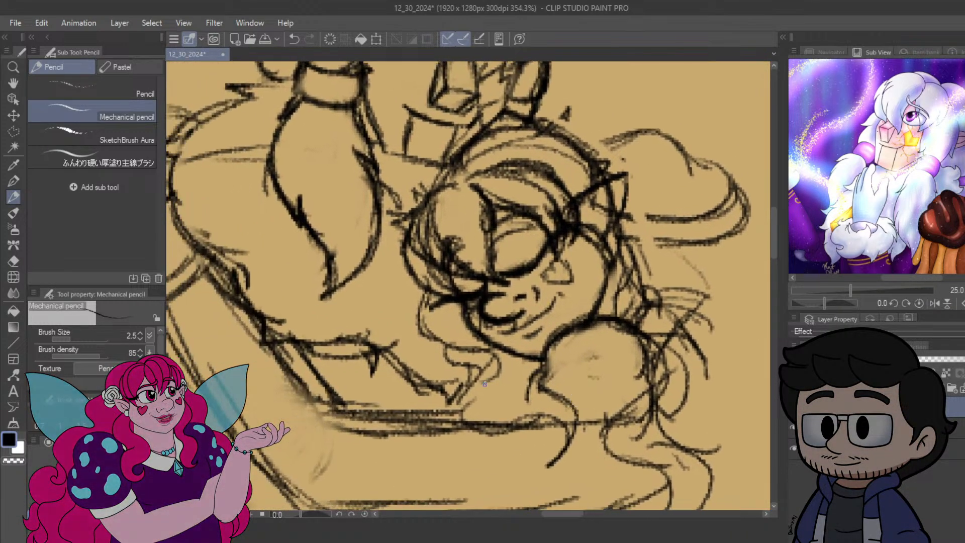
Draw a curving hair lock from below the far side of the face down to the arm line.
drag(475, 395, 489, 434)
drag(483, 383, 490, 435)
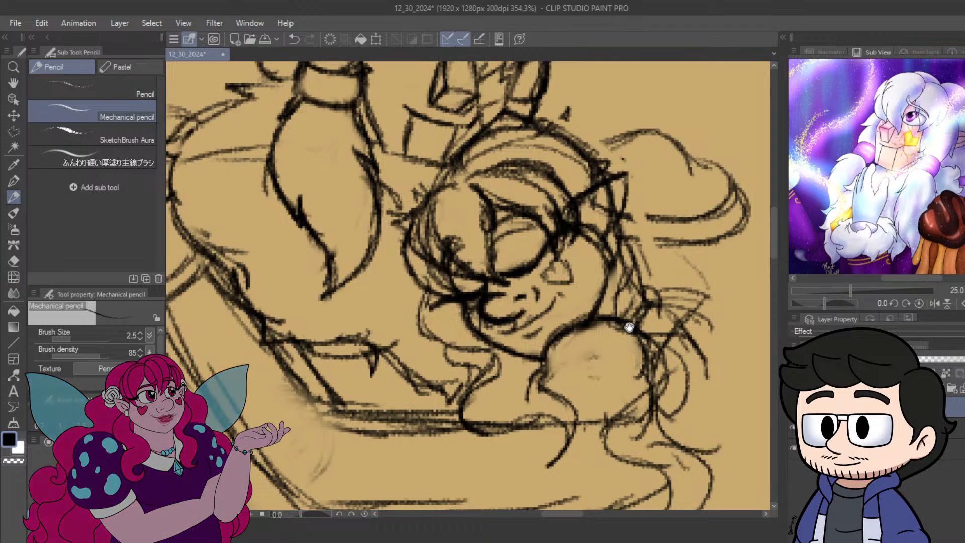
drag(630, 328, 515, 315)
Sketch the outer mass of the second character's hair as long waves flowing from behind the head past the shoulder.
drag(527, 227, 613, 289)
drag(554, 276, 647, 343)
drag(622, 303, 599, 382)
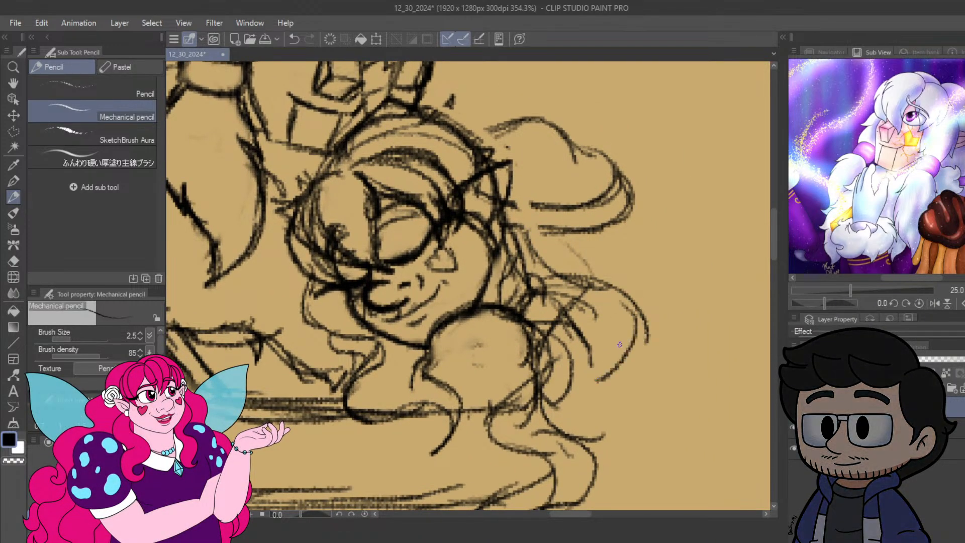
mouse_move(617, 346)
mouse_down()
mouse_move(689, 414)
mouse_move(616, 483)
mouse_up()
drag(660, 439, 656, 504)
drag(534, 312, 542, 387)
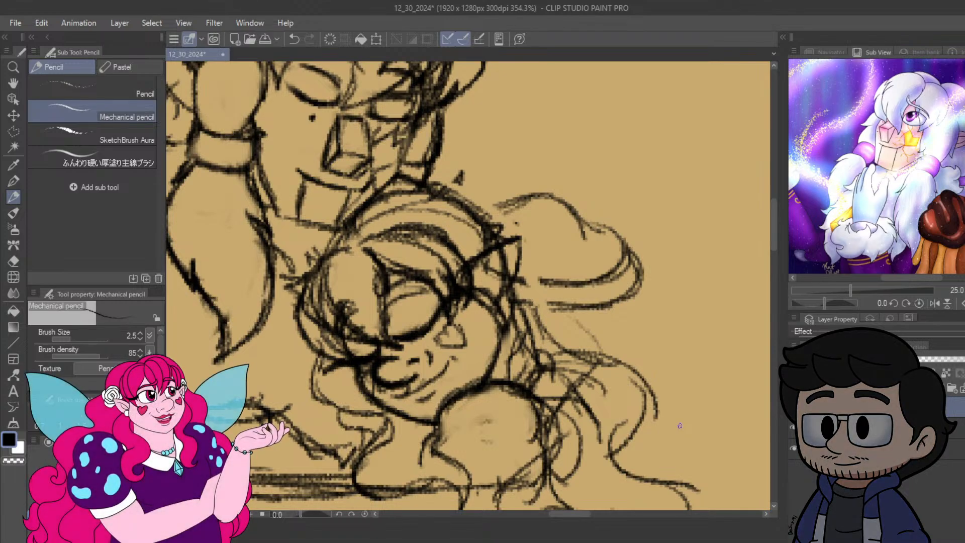
drag(585, 356, 587, 275)
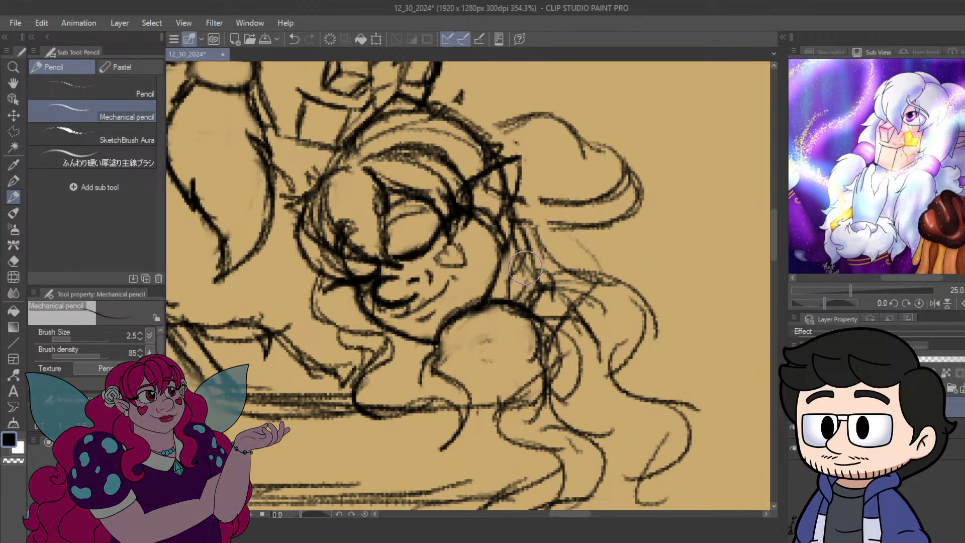
Clear the rough ear and hair lines behind the face, and redraw the cheek-side hairline with a full curved lock reaching the shoulder.
mouse_move(533, 290)
mouse_down()
mouse_move(576, 340)
mouse_move(578, 381)
mouse_move(566, 399)
mouse_move(548, 397)
mouse_move(544, 348)
mouse_move(596, 308)
mouse_move(513, 212)
mouse_move(552, 237)
mouse_move(592, 302)
mouse_up()
mouse_move(559, 271)
mouse_down()
mouse_move(537, 237)
mouse_move(553, 221)
mouse_move(569, 254)
mouse_move(562, 271)
mouse_move(533, 280)
mouse_move(563, 303)
mouse_up()
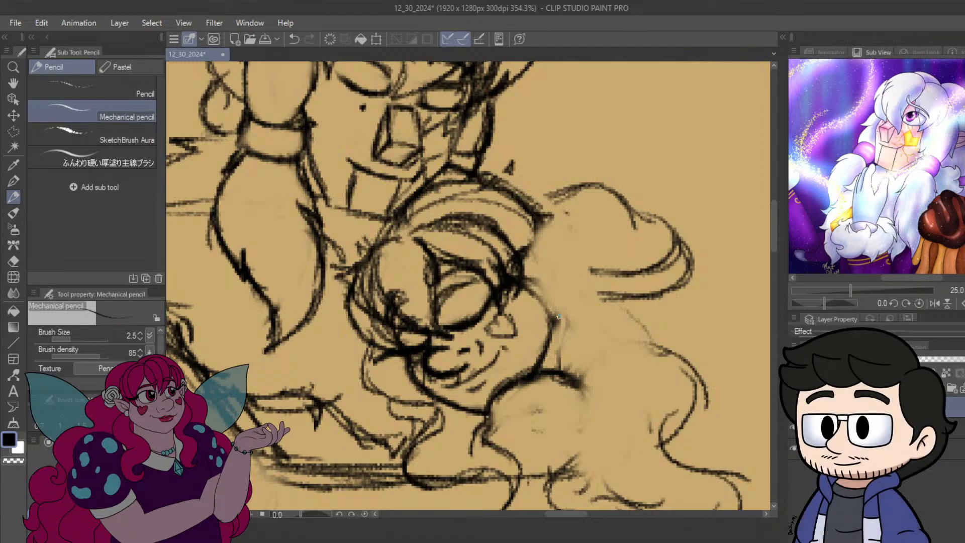
mouse_move(544, 229)
mouse_down()
mouse_move(547, 254)
mouse_move(522, 334)
mouse_up()
drag(536, 297, 525, 366)
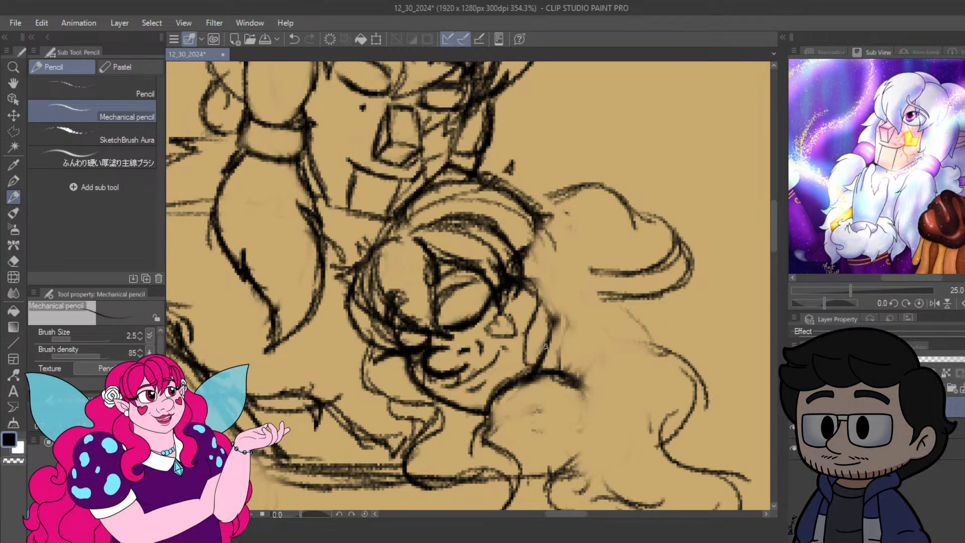
mouse_move(537, 263)
mouse_down()
mouse_move(588, 316)
mouse_move(552, 358)
mouse_move(557, 370)
mouse_move(528, 262)
mouse_up()
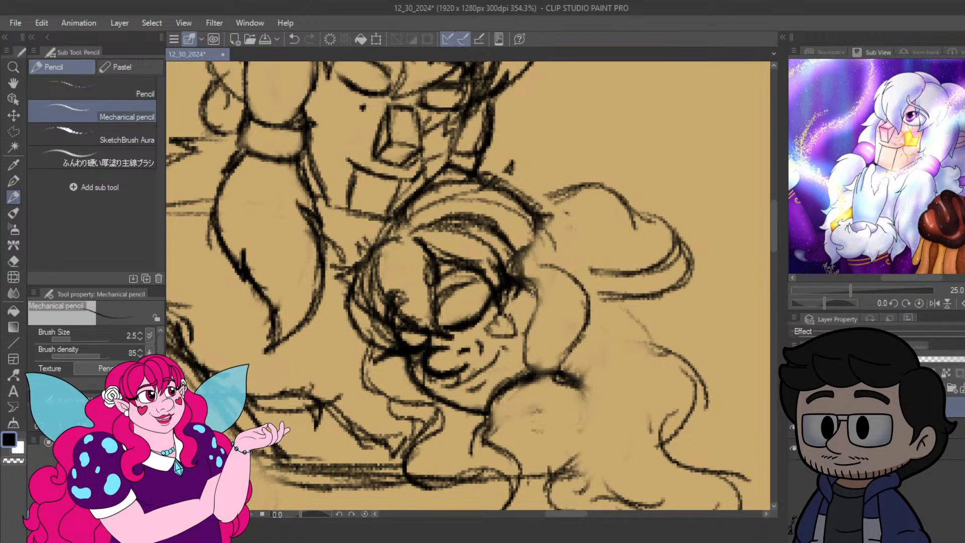
drag(531, 294, 534, 333)
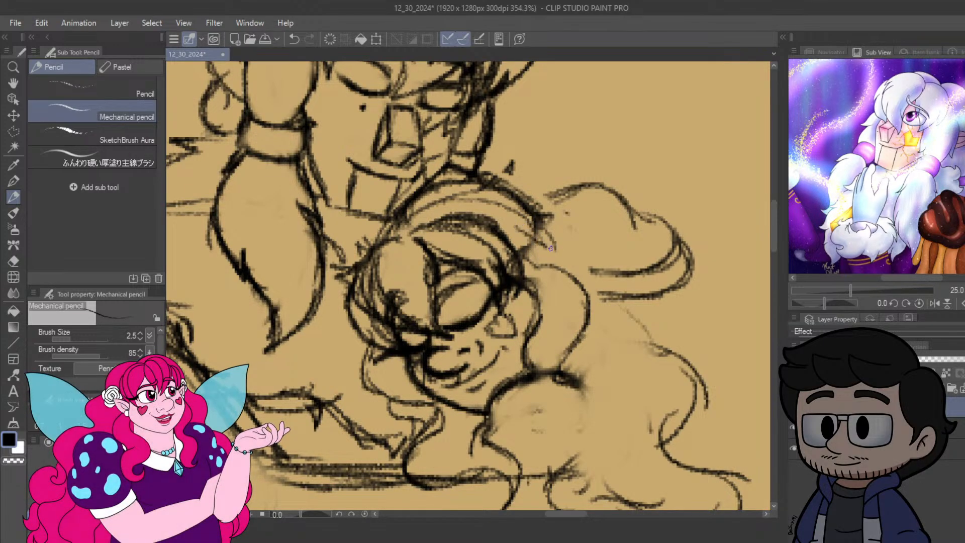
Draw a flowing strand from the back of the head down through the hair, and redefine the shoulder's outer edge and lower locks.
drag(554, 256, 624, 312)
drag(604, 279, 613, 357)
drag(624, 324, 644, 384)
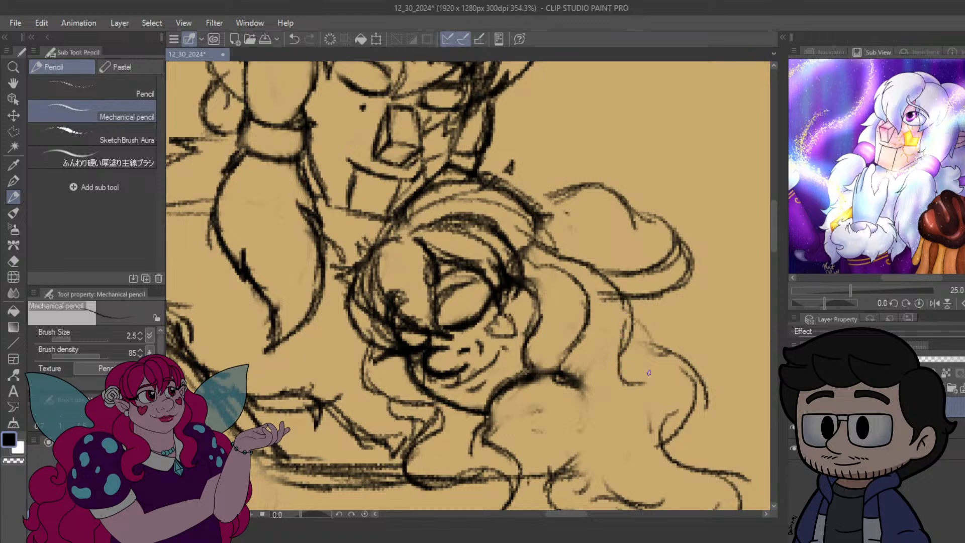
mouse_move(568, 368)
mouse_down()
mouse_move(595, 394)
mouse_move(613, 306)
mouse_move(591, 300)
mouse_move(596, 309)
mouse_move(564, 362)
mouse_up()
drag(598, 333, 543, 394)
drag(611, 391, 600, 305)
drag(581, 183, 600, 204)
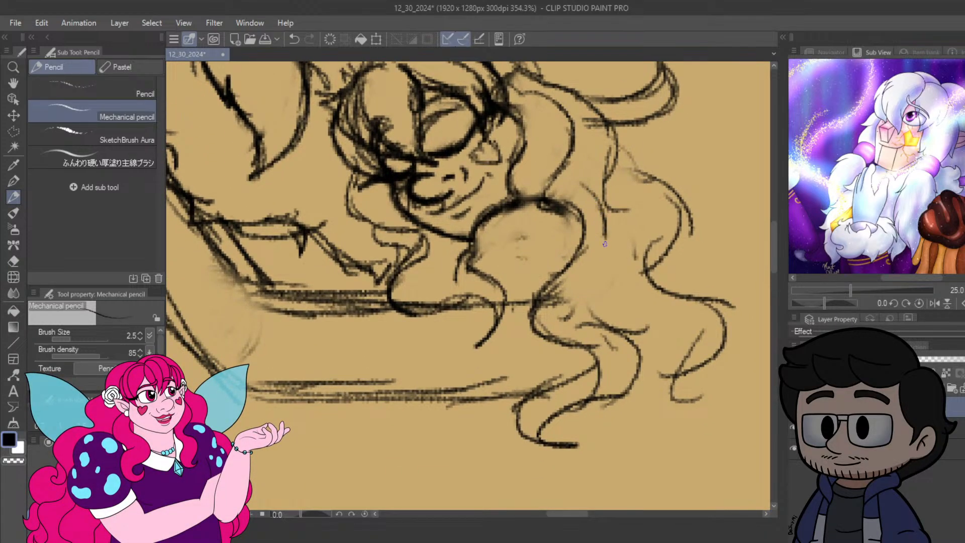
Fill the long hair beside the shoulder with wavy inner strands running down to the lock tips.
mouse_move(605, 244)
mouse_down()
mouse_move(575, 291)
mouse_move(586, 279)
mouse_move(608, 317)
mouse_move(593, 314)
mouse_move(632, 366)
mouse_up()
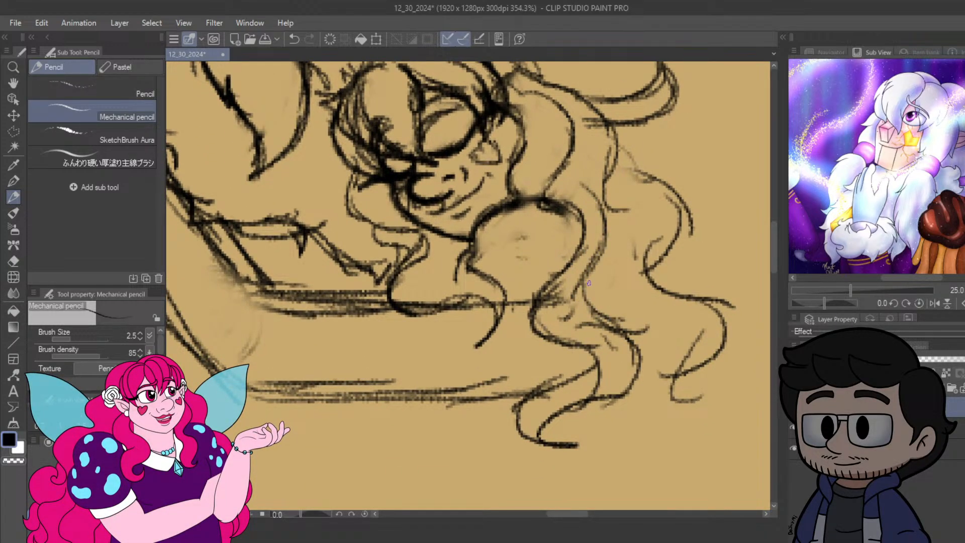
mouse_move(605, 250)
mouse_down()
mouse_move(631, 308)
mouse_move(604, 300)
mouse_move(653, 342)
mouse_move(648, 364)
mouse_move(650, 348)
mouse_move(677, 397)
mouse_up()
mouse_move(671, 390)
mouse_down()
mouse_move(682, 348)
mouse_move(700, 330)
mouse_up()
mouse_move(681, 346)
mouse_down()
mouse_move(652, 292)
mouse_move(629, 288)
mouse_up()
mouse_move(664, 312)
mouse_down()
mouse_move(644, 231)
mouse_move(631, 216)
mouse_move(607, 270)
mouse_up()
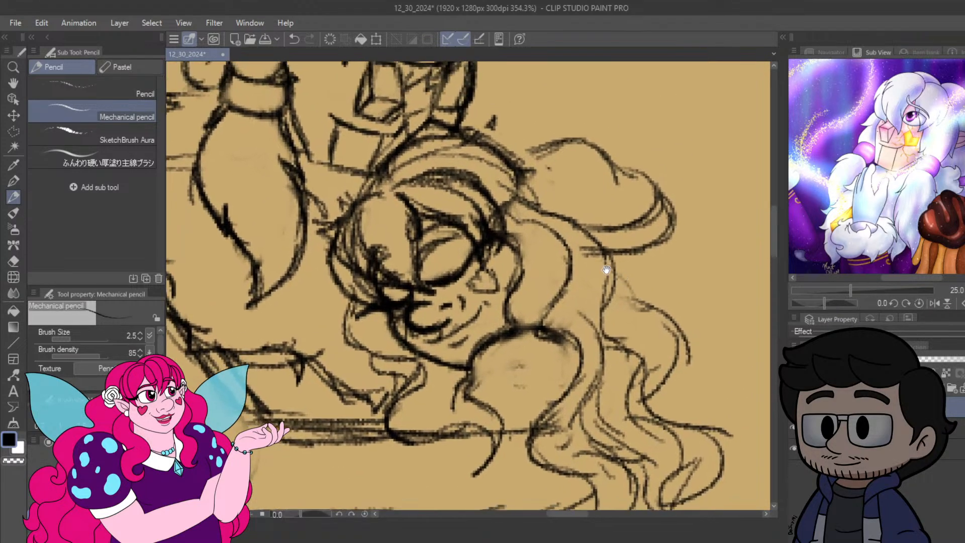
Extend the second character's hair outward with long wavy outer locks ending in curled tips beyond the shoulder.
mouse_move(518, 173)
mouse_down()
mouse_move(606, 205)
mouse_move(579, 208)
mouse_move(617, 259)
mouse_move(676, 266)
mouse_move(714, 316)
mouse_up()
mouse_move(698, 282)
mouse_down()
mouse_move(686, 337)
mouse_move(712, 336)
mouse_up()
drag(685, 371, 625, 262)
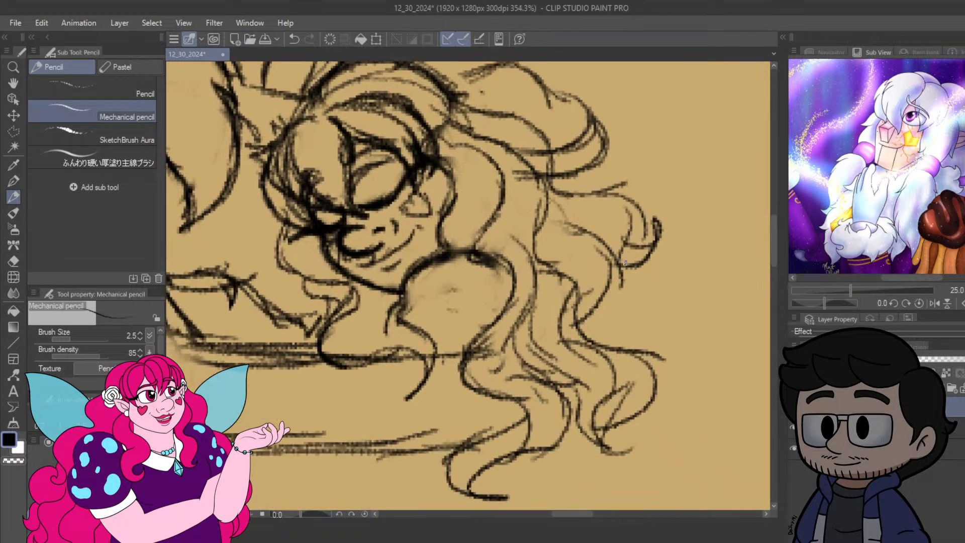
mouse_move(644, 312)
mouse_down()
mouse_move(693, 346)
mouse_move(693, 371)
mouse_move(616, 328)
mouse_up()
mouse_move(613, 292)
mouse_down()
mouse_move(696, 372)
mouse_move(709, 399)
mouse_move(667, 415)
mouse_up()
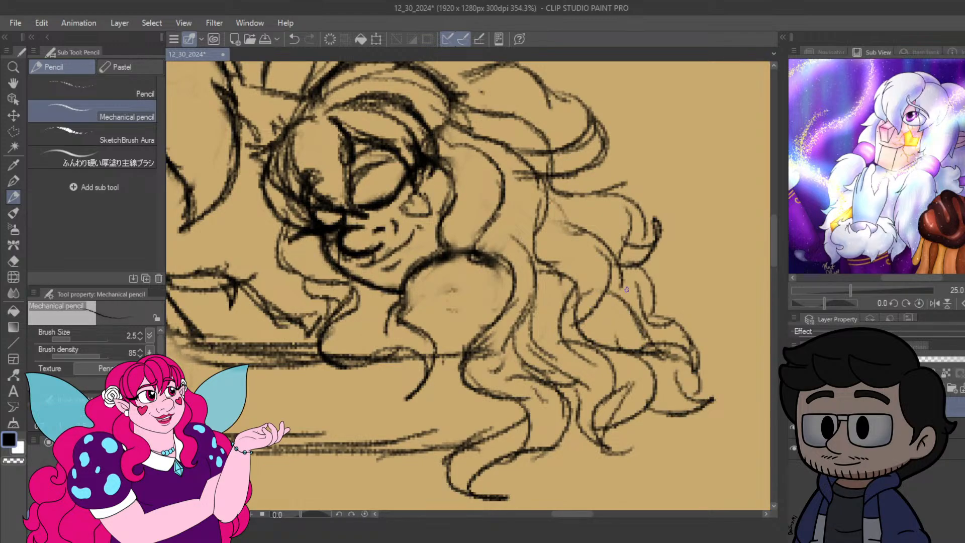
scroll(627, 289, up, 3)
mouse_move(591, 234)
mouse_down()
mouse_move(651, 262)
mouse_move(667, 284)
mouse_move(656, 288)
mouse_move(671, 317)
mouse_move(704, 329)
mouse_move(690, 331)
mouse_move(704, 297)
mouse_move(723, 353)
mouse_move(719, 339)
mouse_move(679, 363)
mouse_move(711, 407)
mouse_move(728, 397)
mouse_up()
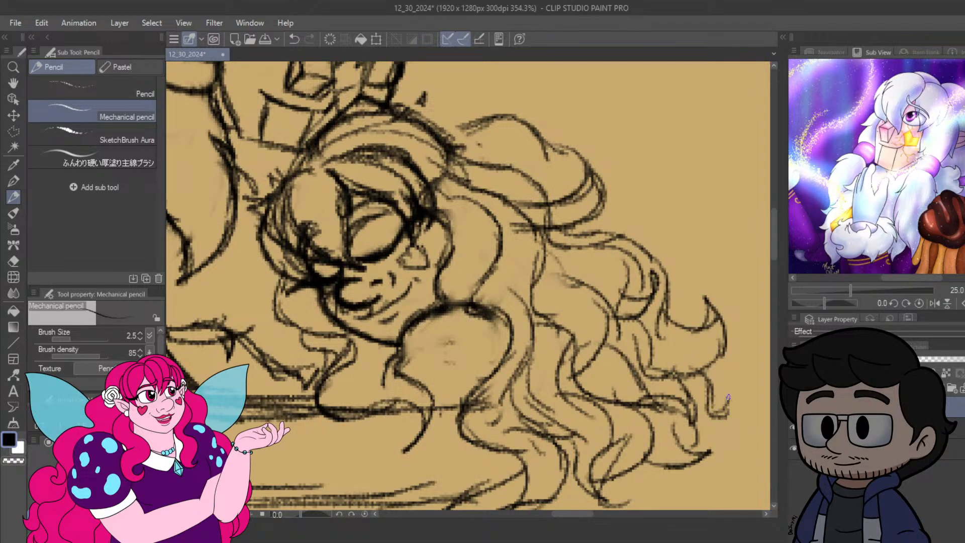
drag(612, 418, 589, 258)
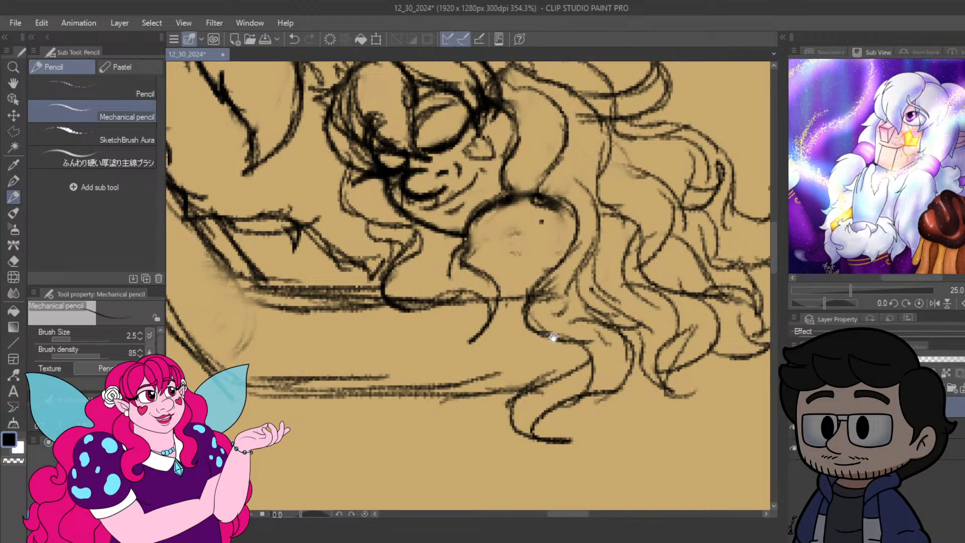
drag(553, 337, 541, 315)
mouse_move(541, 375)
mouse_down()
mouse_move(563, 410)
mouse_move(547, 425)
mouse_move(556, 417)
mouse_move(567, 431)
mouse_move(598, 426)
mouse_up()
drag(607, 367, 607, 413)
key(ctrl+z)
key(ctrl+z)
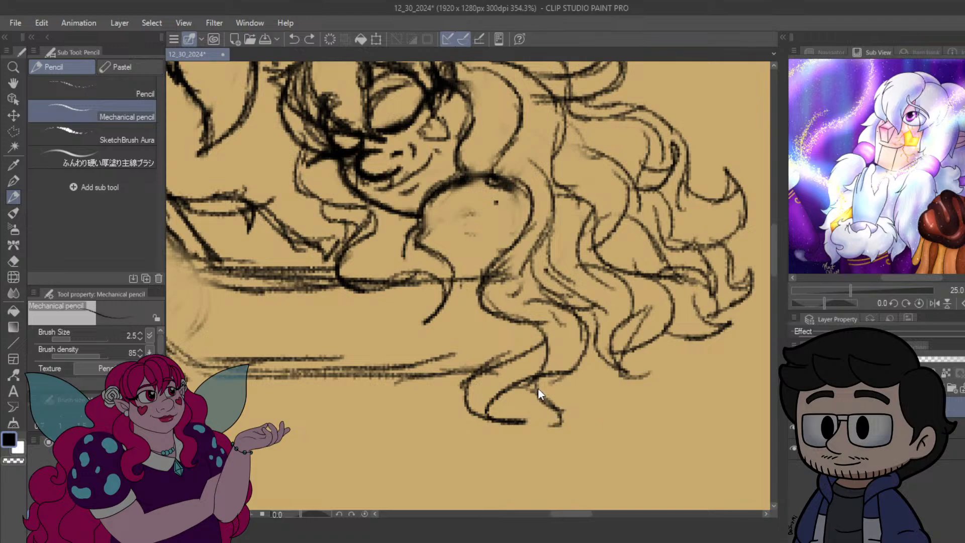
key(ctrl+z)
Sketch the lower ends of the second character's long hair as curling locks, with extra strands joining the outer waves.
mouse_move(534, 380)
mouse_down()
mouse_move(538, 409)
mouse_move(549, 405)
mouse_move(578, 437)
mouse_move(578, 428)
mouse_move(560, 461)
mouse_up()
mouse_move(559, 460)
mouse_down()
mouse_move(617, 422)
mouse_move(619, 382)
mouse_move(597, 356)
mouse_move(675, 395)
mouse_move(681, 423)
mouse_move(656, 440)
mouse_up()
mouse_move(656, 439)
mouse_down()
mouse_move(700, 387)
mouse_move(650, 350)
mouse_move(729, 395)
mouse_move(765, 361)
mouse_move(650, 389)
mouse_move(688, 382)
mouse_move(690, 368)
mouse_up()
mouse_move(638, 342)
mouse_down()
mouse_move(671, 377)
mouse_move(654, 373)
mouse_up()
mouse_move(632, 260)
mouse_down()
mouse_move(690, 318)
mouse_move(679, 343)
mouse_up()
mouse_move(681, 329)
mouse_down()
mouse_move(701, 332)
mouse_move(711, 319)
mouse_up()
drag(708, 327, 673, 358)
Sketch a rounded, rose-like hair ornament with a pointed ear tip at the back of the second character's head.
mouse_move(423, 319)
mouse_down()
mouse_move(541, 286)
mouse_move(529, 295)
mouse_up()
drag(534, 248, 569, 347)
drag(588, 220, 598, 287)
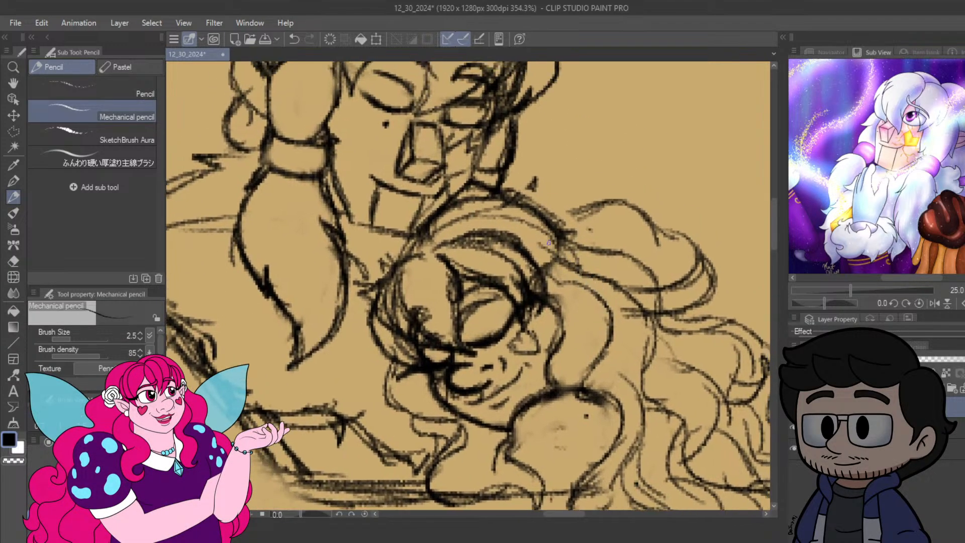
drag(529, 275, 535, 244)
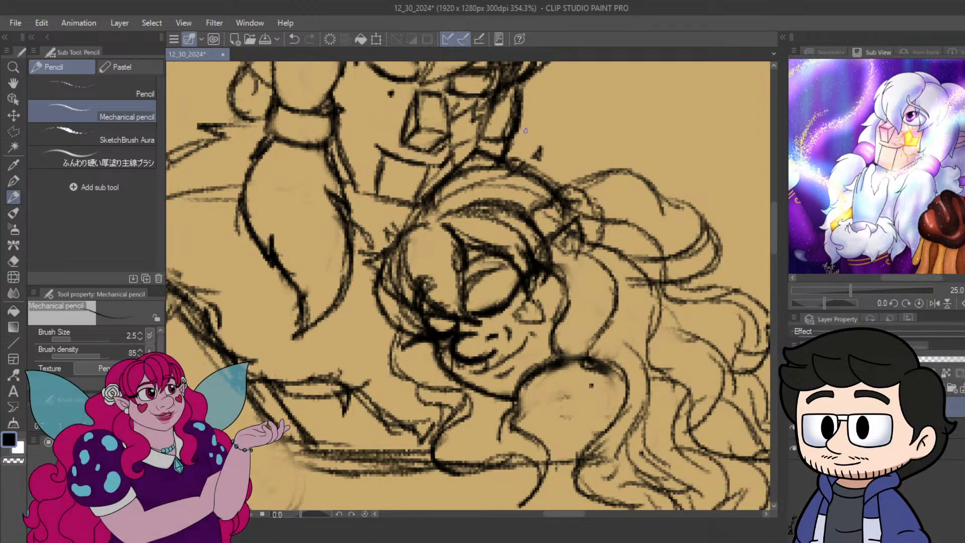
mouse_move(556, 221)
mouse_down()
mouse_move(576, 215)
mouse_move(540, 217)
mouse_move(553, 168)
mouse_up()
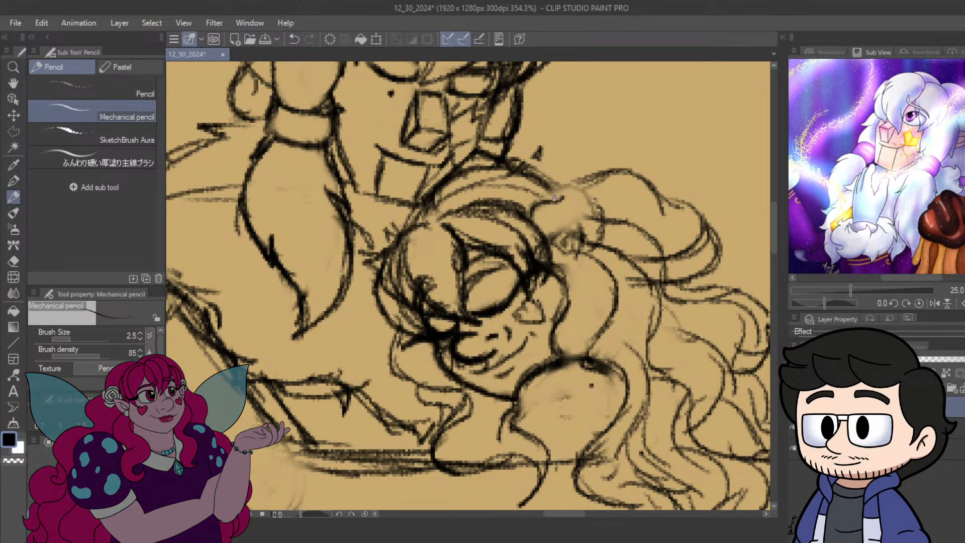
mouse_move(552, 196)
mouse_down()
mouse_move(593, 203)
mouse_move(591, 249)
mouse_up()
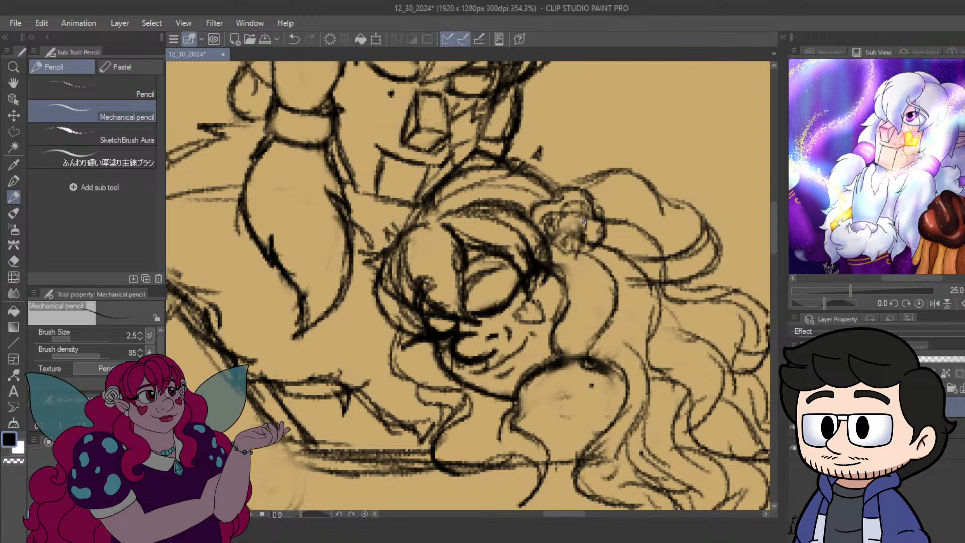
mouse_move(563, 229)
mouse_down()
mouse_move(573, 216)
mouse_move(580, 236)
mouse_move(560, 250)
mouse_move(582, 249)
mouse_up()
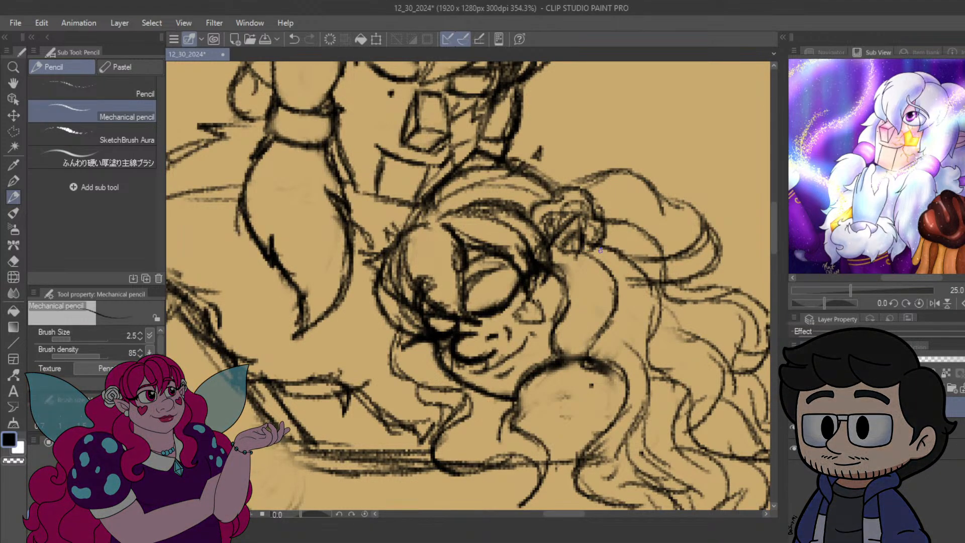
Darken the lower edge of the first character's shoulder pad, and paint out its inner rim and the rough sleeve lines with the background colour.
mouse_move(623, 222)
mouse_down()
mouse_move(523, 221)
mouse_move(393, 313)
mouse_move(559, 309)
mouse_up()
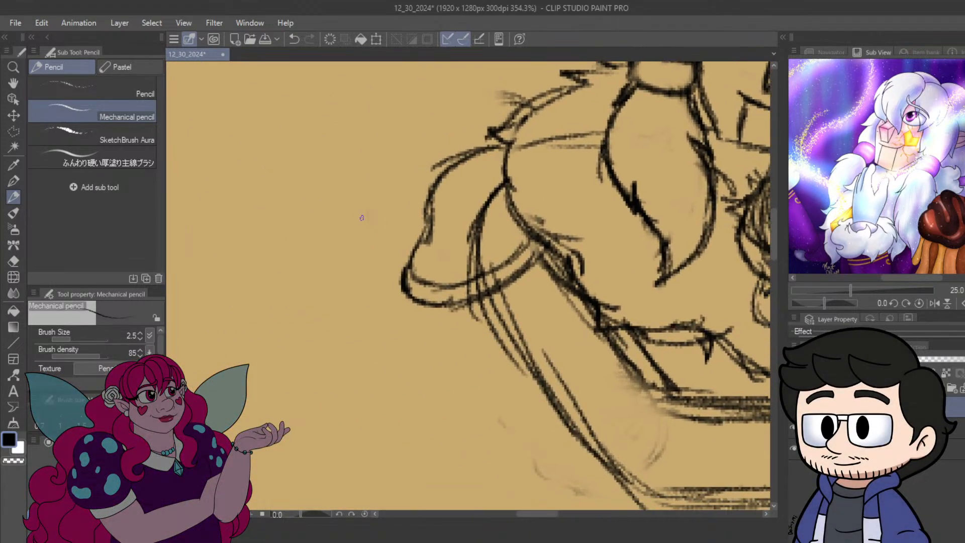
mouse_move(413, 280)
mouse_down()
mouse_move(427, 315)
mouse_move(465, 316)
mouse_move(503, 285)
mouse_move(480, 312)
mouse_up()
mouse_move(529, 256)
mouse_down()
mouse_move(490, 305)
mouse_move(542, 254)
mouse_up()
alt+click(503, 229)
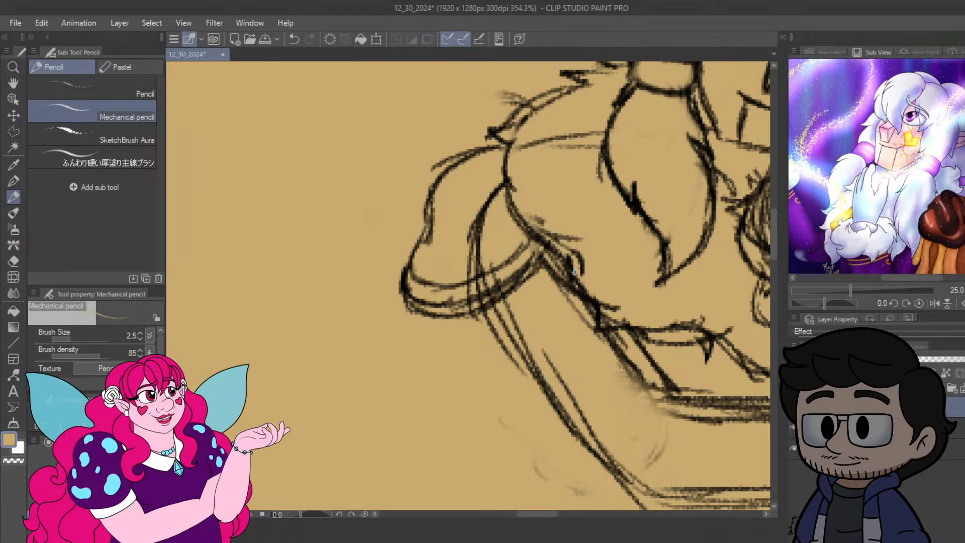
mouse_move(452, 254)
mouse_down()
mouse_move(475, 186)
mouse_move(487, 194)
mouse_move(473, 278)
mouse_move(442, 301)
mouse_move(505, 280)
mouse_up()
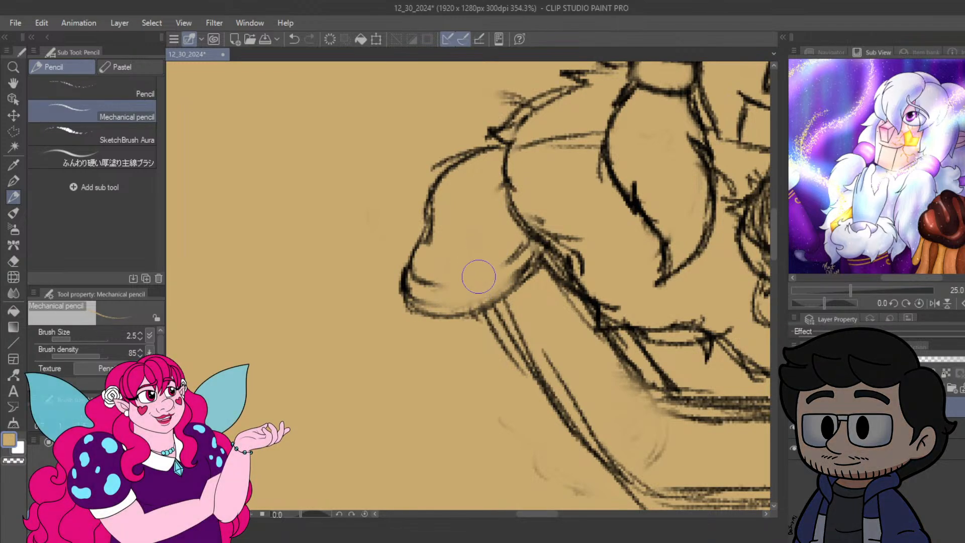
mouse_move(538, 318)
mouse_down()
mouse_move(480, 289)
mouse_move(438, 246)
mouse_move(409, 259)
mouse_move(470, 317)
mouse_up()
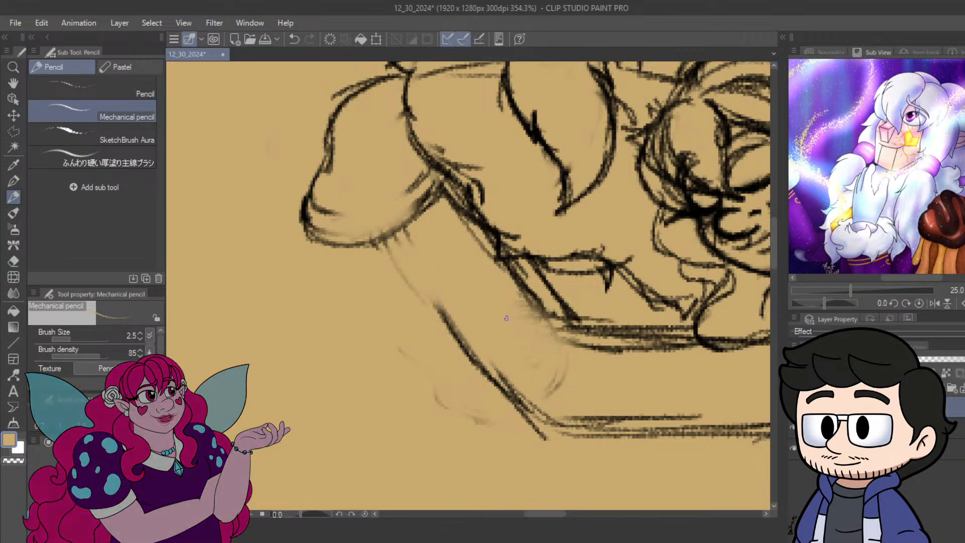
drag(431, 275, 403, 297)
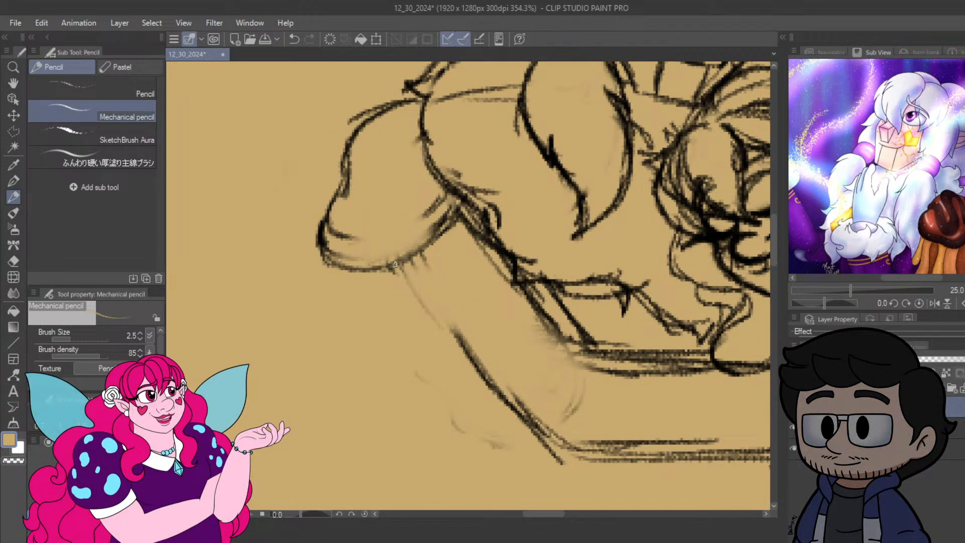
Redraw the first character's outer arm line from the shoulder pad to the elbow, and add a curved rim line across the pad.
alt+click(404, 265)
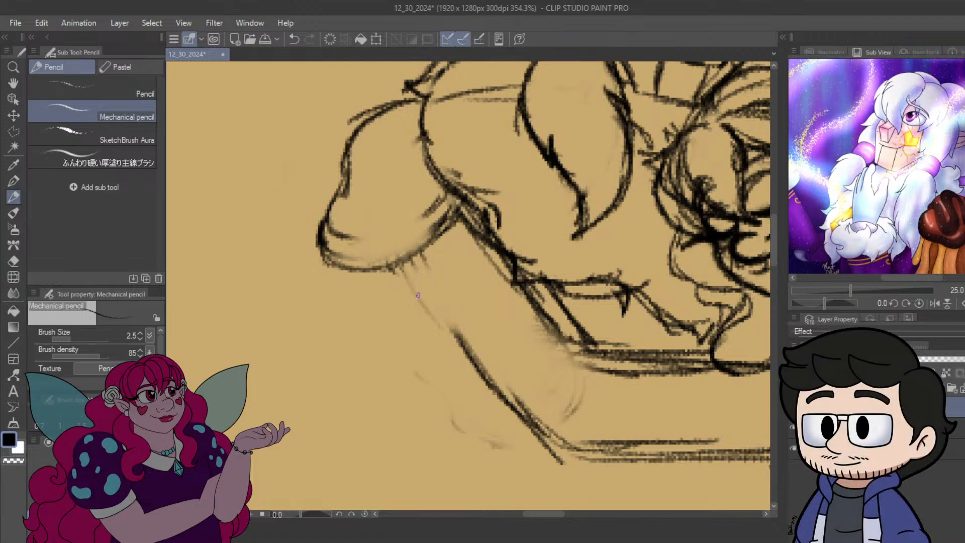
mouse_move(404, 265)
mouse_down()
mouse_move(432, 317)
mouse_move(582, 460)
mouse_up()
drag(540, 425, 609, 460)
mouse_move(568, 396)
mouse_down()
mouse_move(388, 190)
mouse_move(457, 301)
mouse_move(399, 334)
mouse_move(405, 345)
mouse_up()
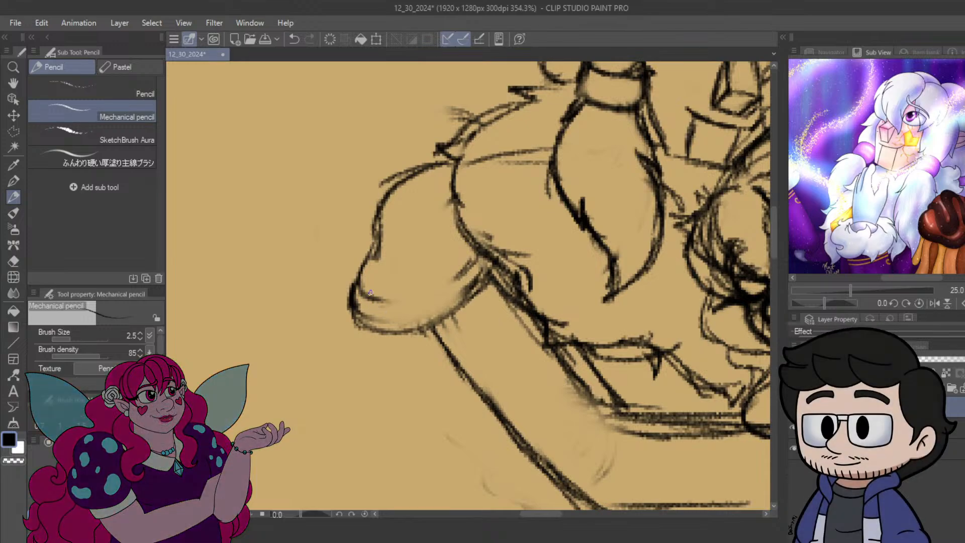
drag(407, 287, 475, 265)
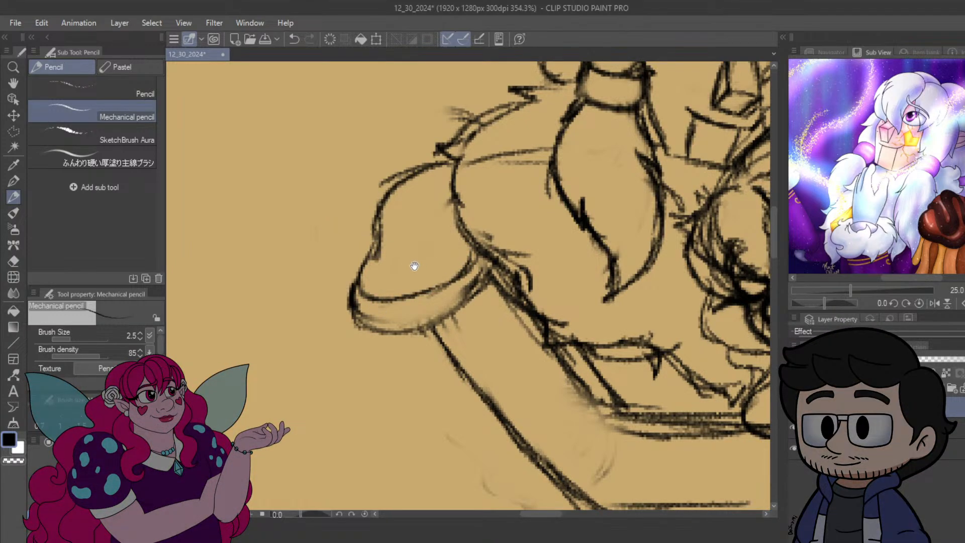
Decorate the top of the first character's shoulder pad with a thick, curling swirl of rope-like lines.
mouse_move(414, 266)
mouse_down()
mouse_move(382, 307)
mouse_move(378, 277)
mouse_move(422, 307)
mouse_move(428, 281)
mouse_up()
drag(419, 218, 471, 238)
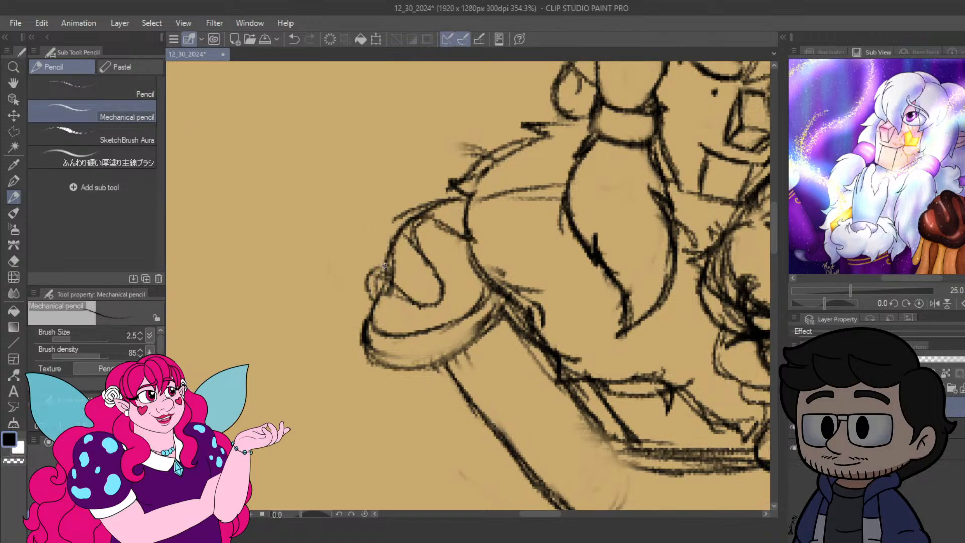
mouse_move(427, 279)
mouse_down()
mouse_move(387, 251)
mouse_move(389, 231)
mouse_move(400, 210)
mouse_move(455, 216)
mouse_up()
mouse_move(380, 305)
mouse_down()
mouse_move(386, 283)
mouse_move(441, 308)
mouse_move(455, 282)
mouse_move(422, 251)
mouse_move(431, 232)
mouse_up()
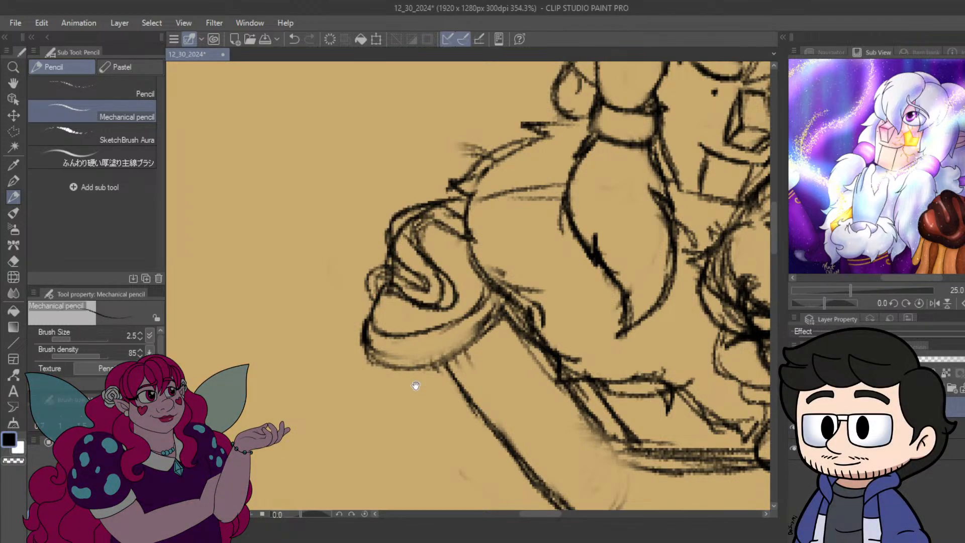
Sketch elongated looped fringe strands hanging from the outer part of the first character's shoulder pad.
mouse_move(415, 385)
mouse_down()
mouse_move(423, 277)
mouse_move(388, 312)
mouse_move(396, 267)
mouse_move(405, 372)
mouse_move(419, 318)
mouse_up()
mouse_move(415, 356)
mouse_down()
mouse_move(397, 276)
mouse_move(413, 367)
mouse_move(441, 346)
mouse_move(407, 263)
mouse_up()
drag(401, 289, 396, 257)
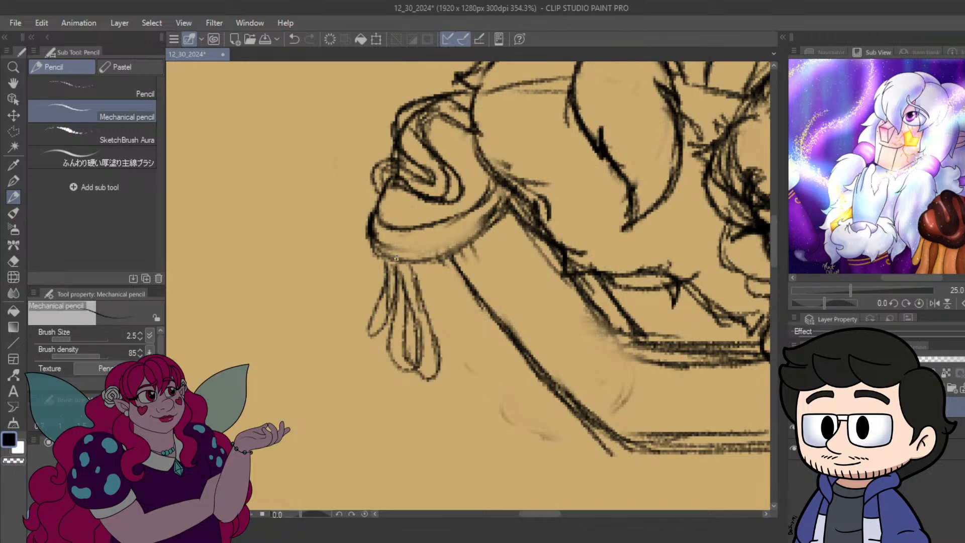
drag(420, 291, 450, 356)
drag(430, 271, 447, 315)
mouse_move(433, 259)
mouse_down()
mouse_move(445, 297)
mouse_move(484, 356)
mouse_up()
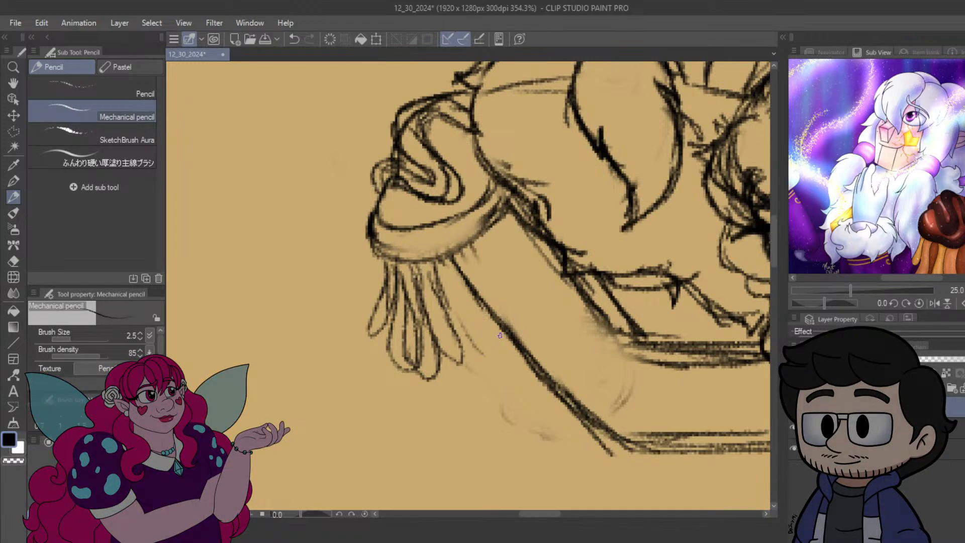
Continue the looped fringe along the underside of the first character's shoulder pad, over the upper arm to the chest.
drag(528, 286, 468, 305)
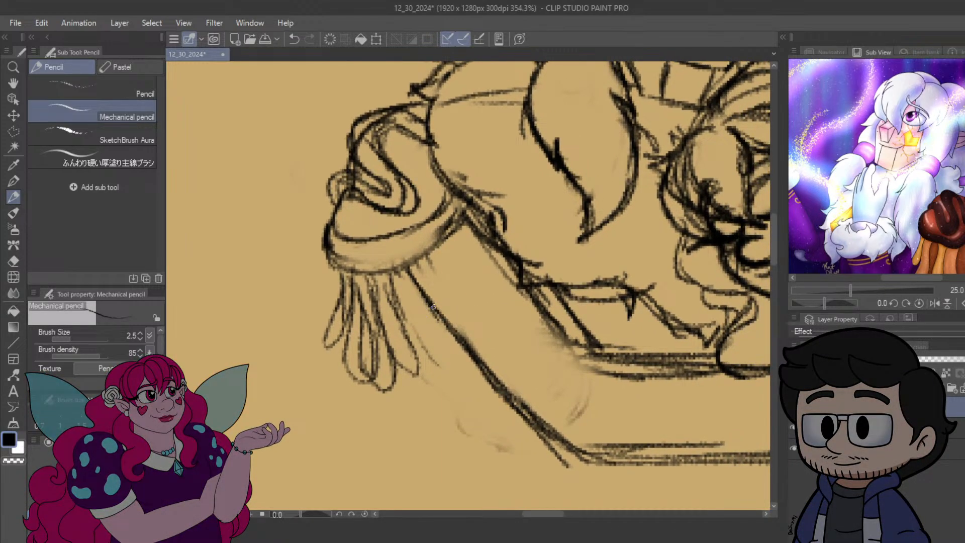
drag(388, 282, 438, 387)
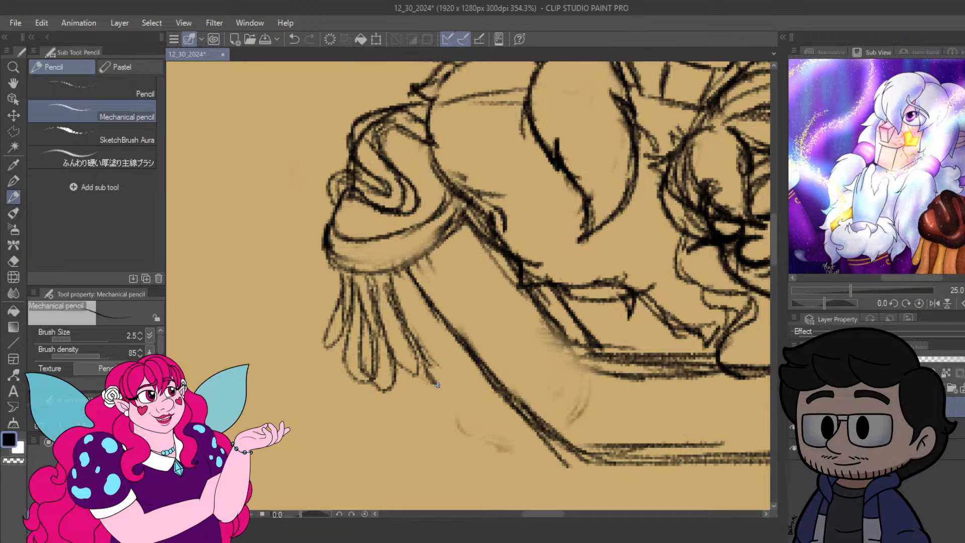
drag(432, 332, 445, 388)
mouse_move(417, 301)
mouse_down()
mouse_move(412, 266)
mouse_move(431, 332)
mouse_move(464, 366)
mouse_move(457, 352)
mouse_move(468, 344)
mouse_move(472, 352)
mouse_move(430, 277)
mouse_move(459, 327)
mouse_up()
drag(429, 268, 480, 362)
drag(475, 311, 491, 352)
drag(431, 255, 475, 309)
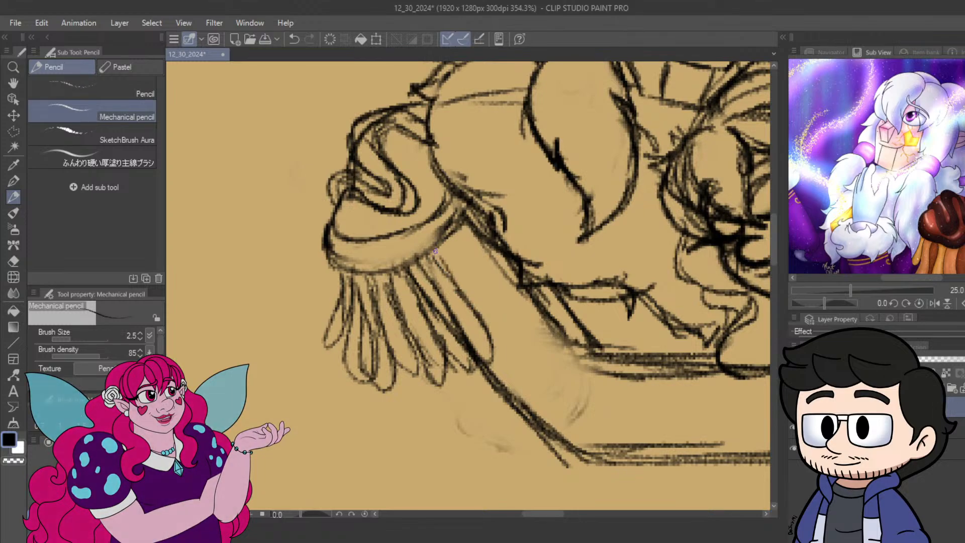
drag(454, 277, 483, 329)
mouse_move(478, 311)
mouse_down()
mouse_move(497, 338)
mouse_move(482, 281)
mouse_move(443, 215)
mouse_move(507, 321)
mouse_move(477, 240)
mouse_move(505, 284)
mouse_up()
drag(469, 226, 523, 308)
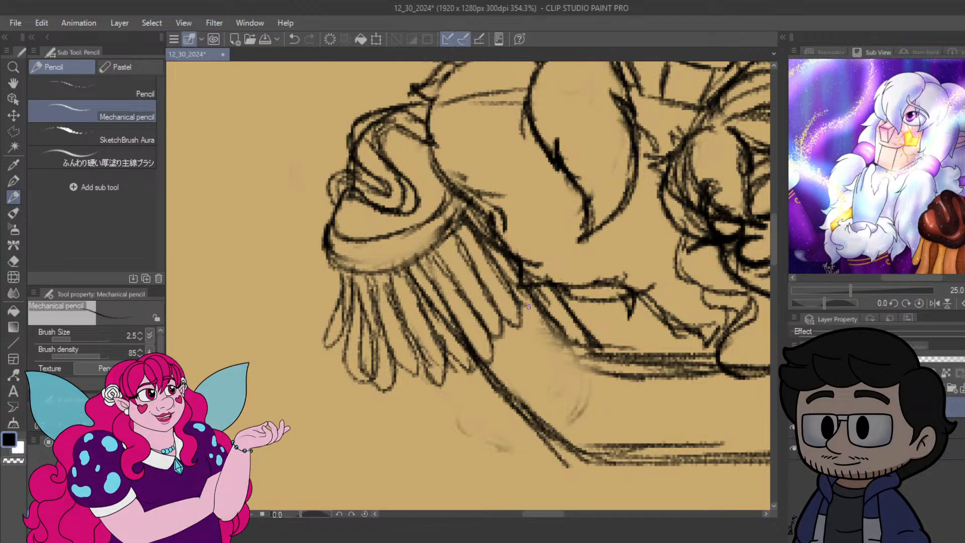
Redraw the second character's hair strands behind the ear, with a bold curved lock to the shoulder and layered strands behind it.
drag(527, 189, 264, 358)
drag(513, 281, 404, 157)
drag(471, 285, 452, 315)
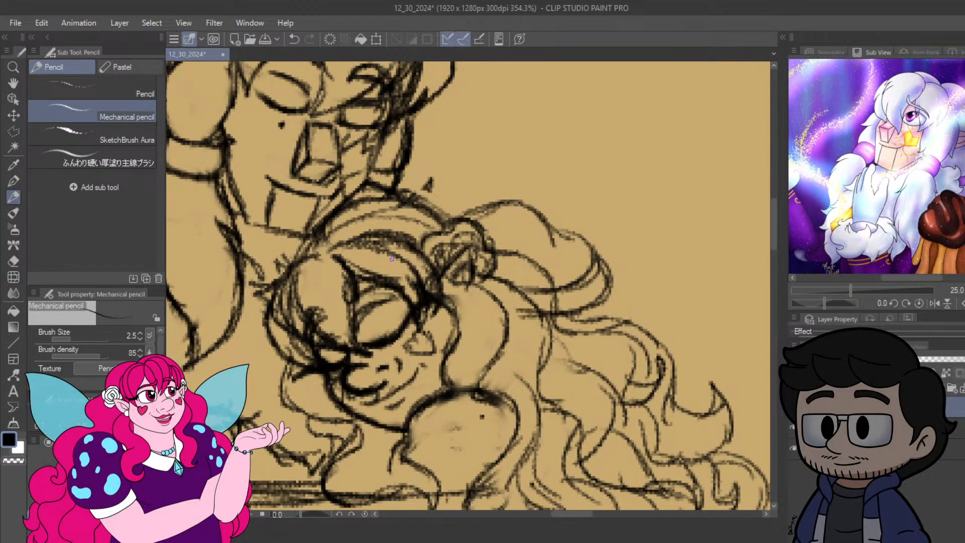
mouse_move(485, 283)
mouse_down()
mouse_move(523, 285)
mouse_move(533, 318)
mouse_move(558, 316)
mouse_up()
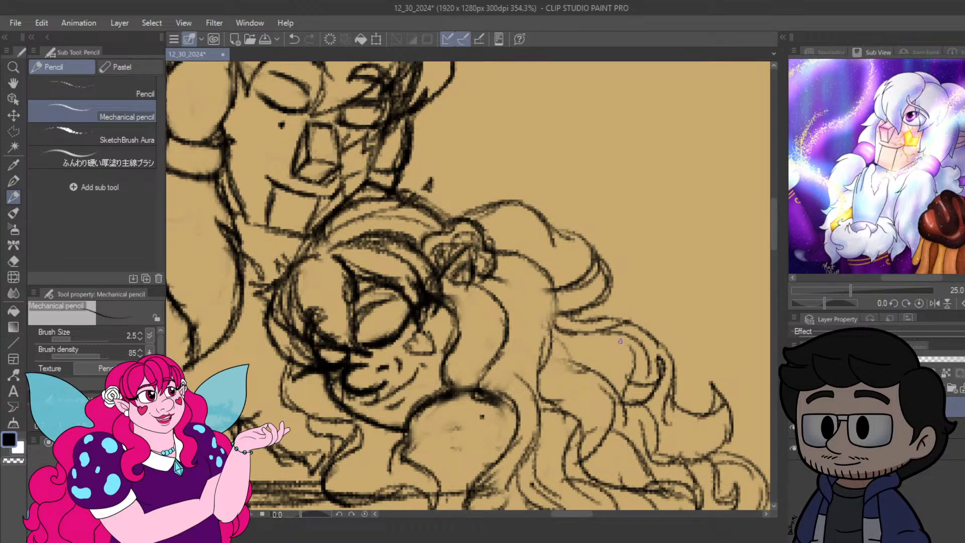
mouse_move(489, 275)
mouse_down()
mouse_move(532, 299)
mouse_move(543, 321)
mouse_up()
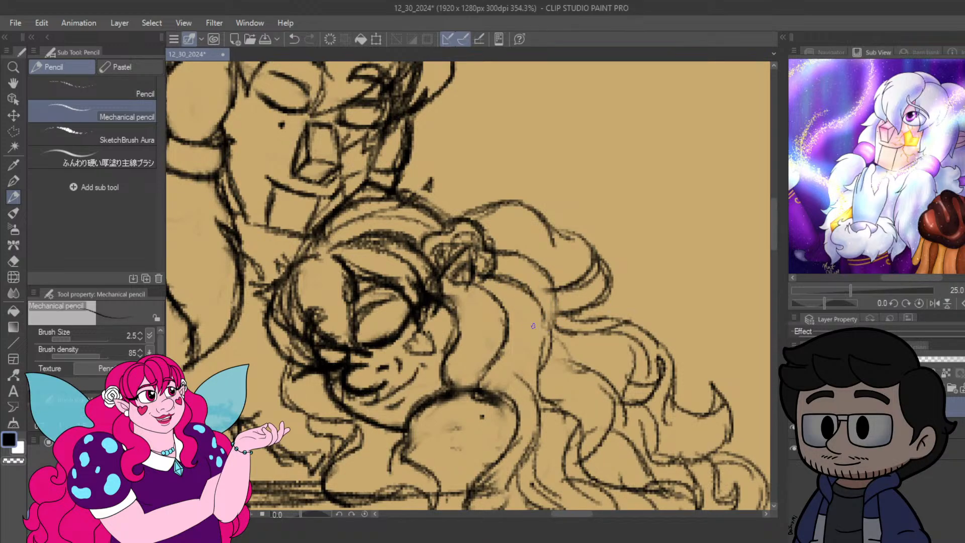
mouse_move(519, 289)
mouse_down()
mouse_move(554, 362)
mouse_move(533, 299)
mouse_move(532, 373)
mouse_up()
drag(558, 343, 549, 395)
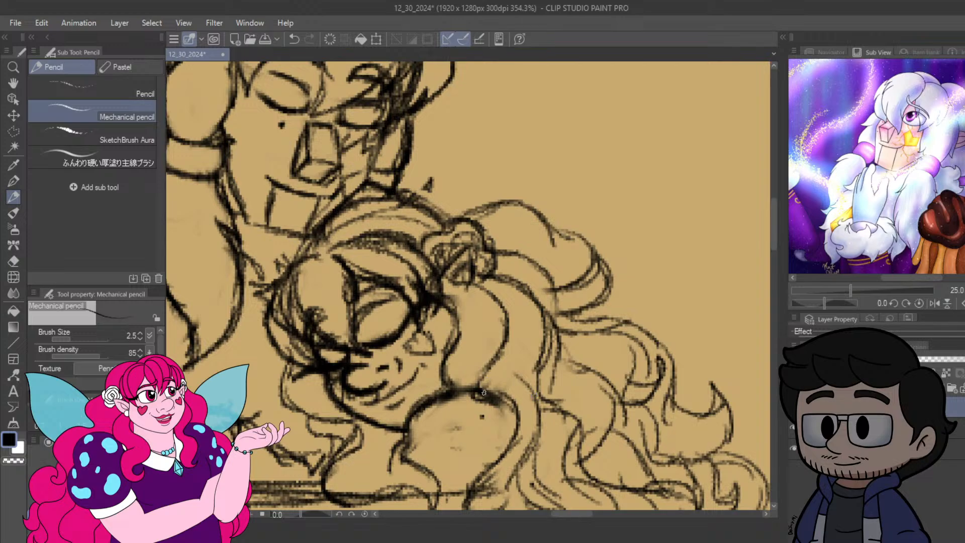
mouse_move(460, 332)
mouse_down()
mouse_move(479, 313)
mouse_move(474, 334)
mouse_up()
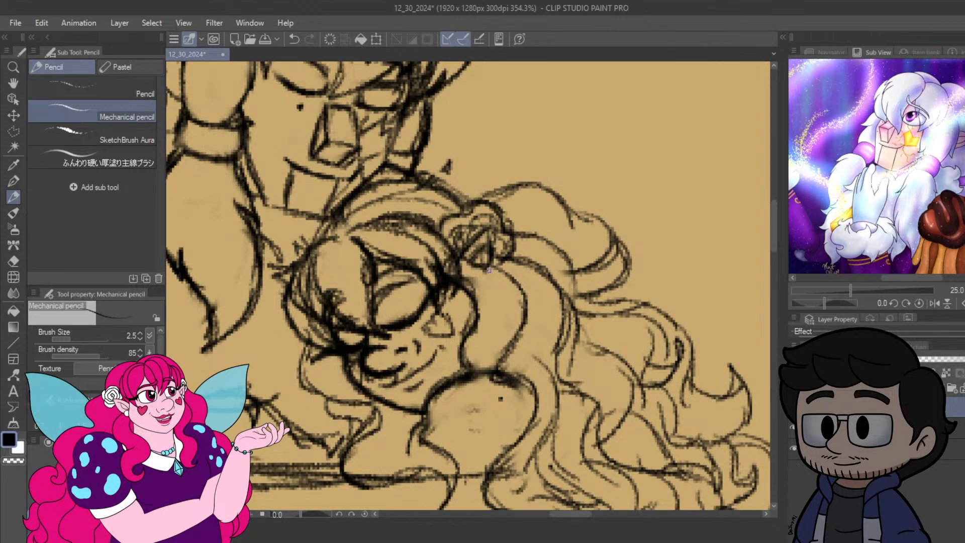
mouse_move(489, 270)
mouse_down()
mouse_move(520, 291)
mouse_move(524, 322)
mouse_move(509, 342)
mouse_move(536, 401)
mouse_up()
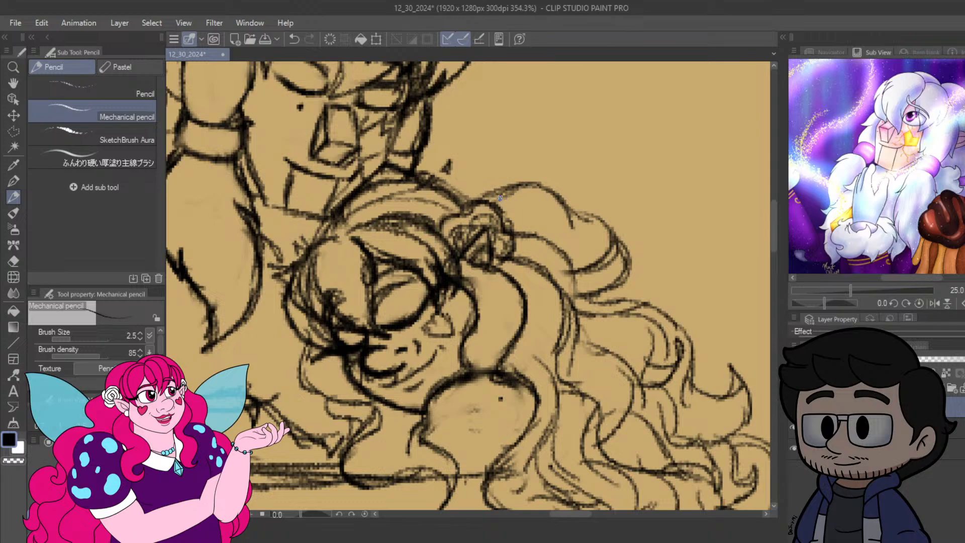
Decorate the second character's shoulder pad behind the hair with rows of curling, rope-like swirls.
mouse_move(543, 227)
mouse_down()
mouse_move(557, 203)
mouse_move(561, 225)
mouse_up()
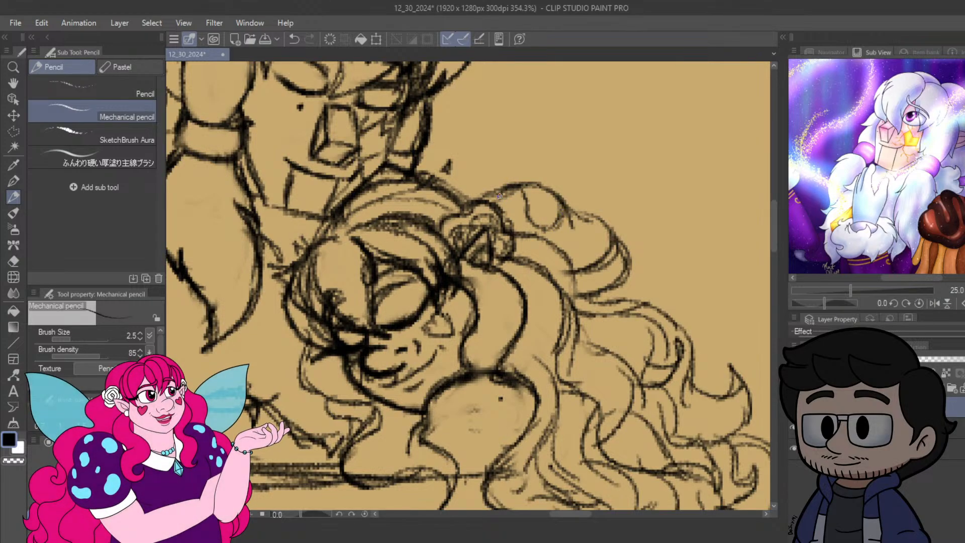
mouse_move(481, 196)
mouse_down()
mouse_move(520, 223)
mouse_move(490, 199)
mouse_move(511, 181)
mouse_move(541, 226)
mouse_up()
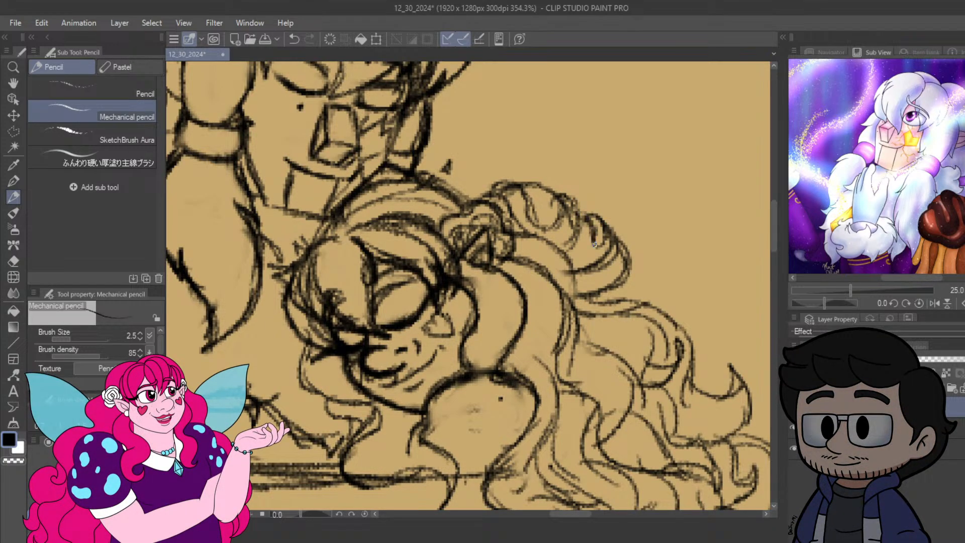
mouse_move(606, 242)
mouse_down()
mouse_move(593, 224)
mouse_move(533, 231)
mouse_move(551, 246)
mouse_move(572, 248)
mouse_up()
drag(565, 194, 578, 231)
drag(558, 217, 541, 225)
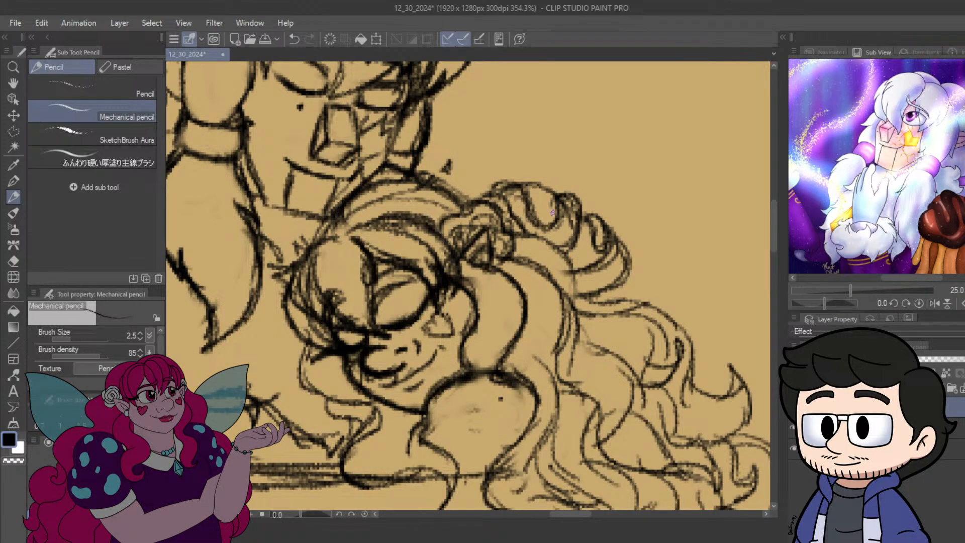
scroll(552, 213, down, 5)
scroll(548, 216, up, 2)
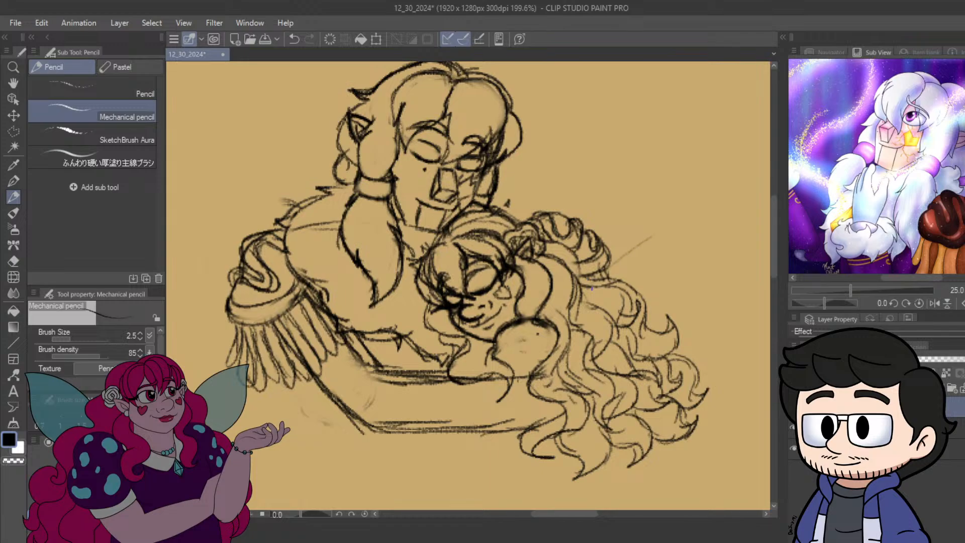
drag(611, 265, 701, 202)
drag(626, 235, 768, 171)
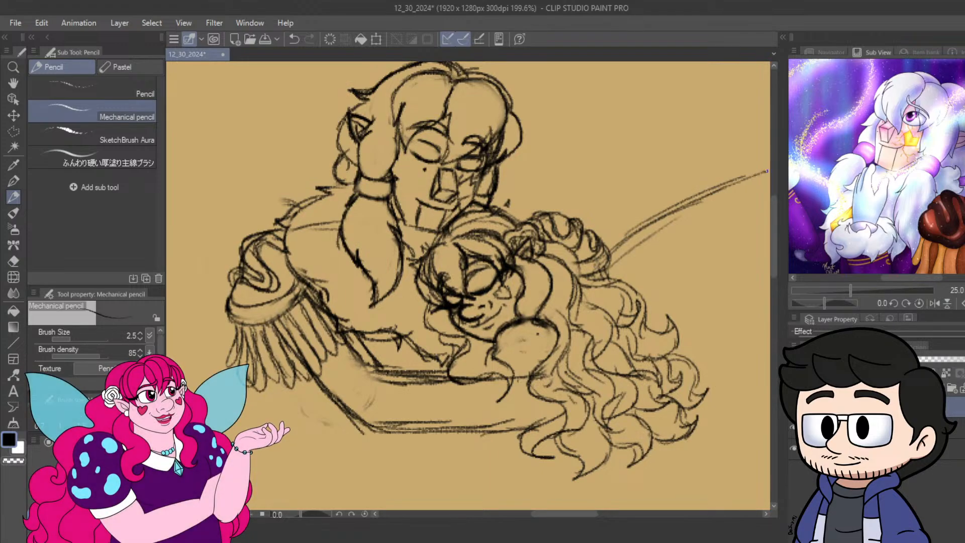
drag(766, 203, 728, 297)
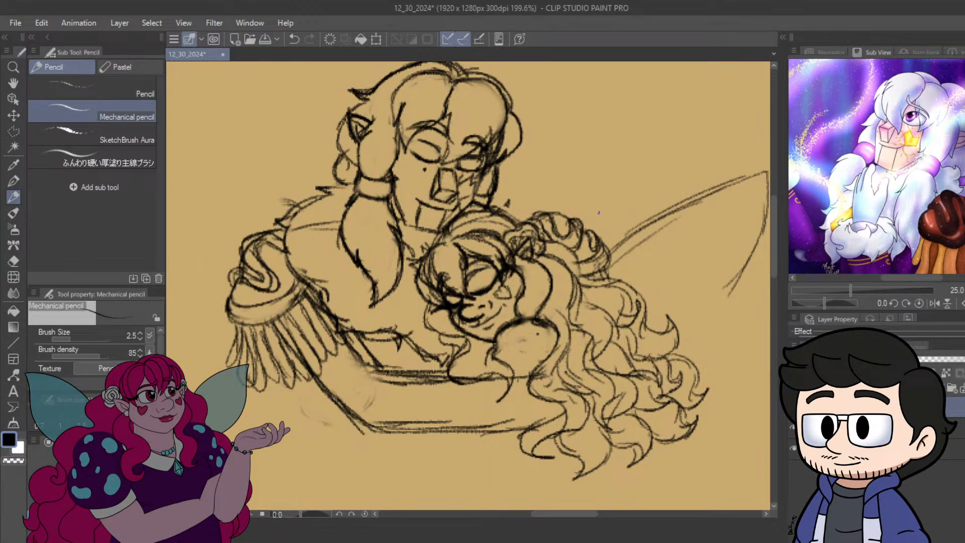
key(ctrl+z)
key(ctrl+z)
key(ctrl+z)
key(ctrl+z)
key(ctrl+z)
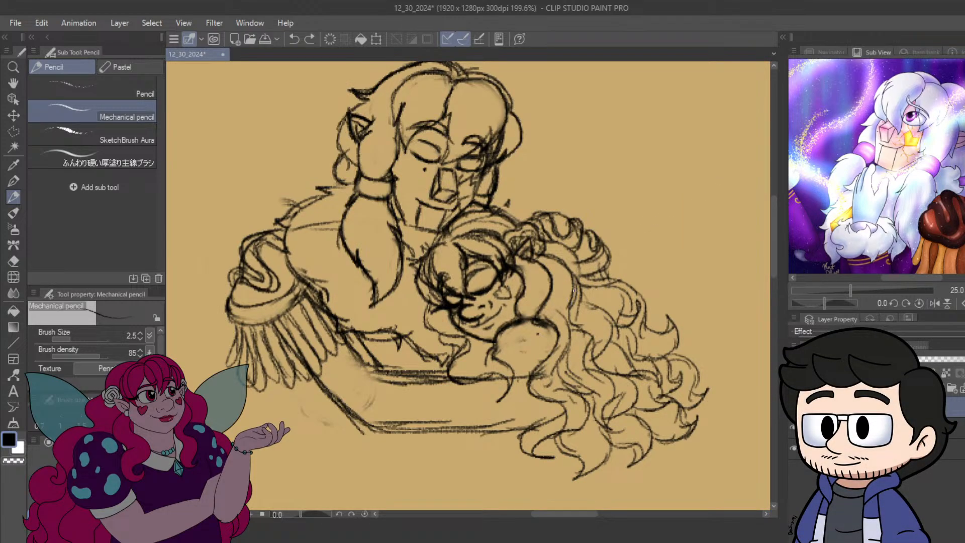
Sketch a large pointed wing rising from behind the second character's shoulder pad, with its lower edge curving back into the long hair.
drag(606, 249, 690, 185)
drag(619, 227, 676, 190)
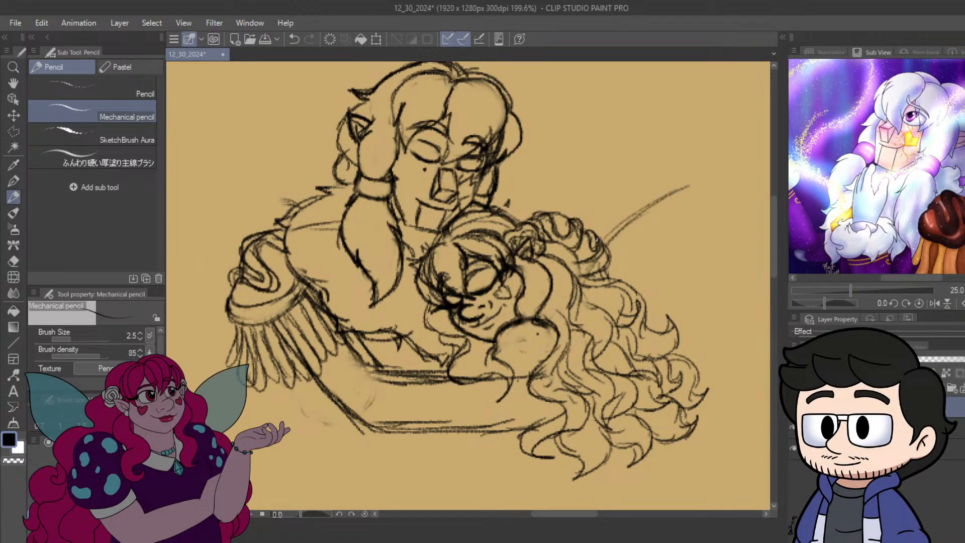
drag(598, 246, 699, 172)
mouse_move(644, 201)
mouse_down()
mouse_move(728, 157)
mouse_move(718, 236)
mouse_up()
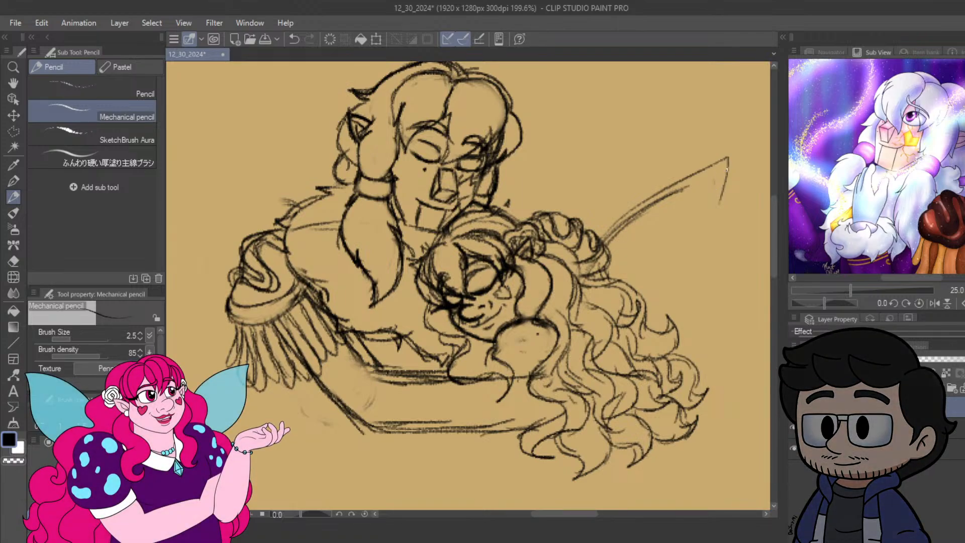
drag(728, 160, 694, 276)
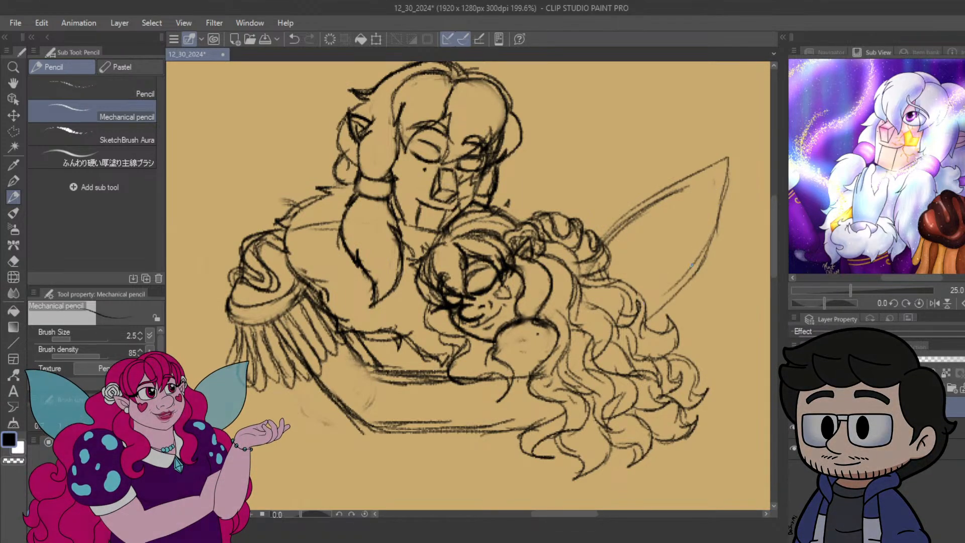
drag(631, 327, 637, 355)
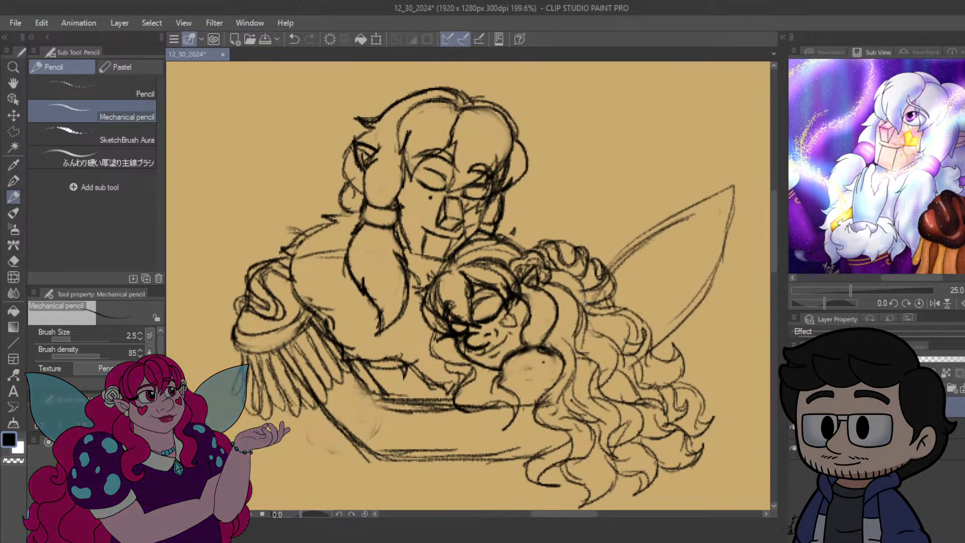
mouse_move(575, 306)
mouse_down()
mouse_move(638, 206)
mouse_move(625, 212)
mouse_move(653, 183)
mouse_up()
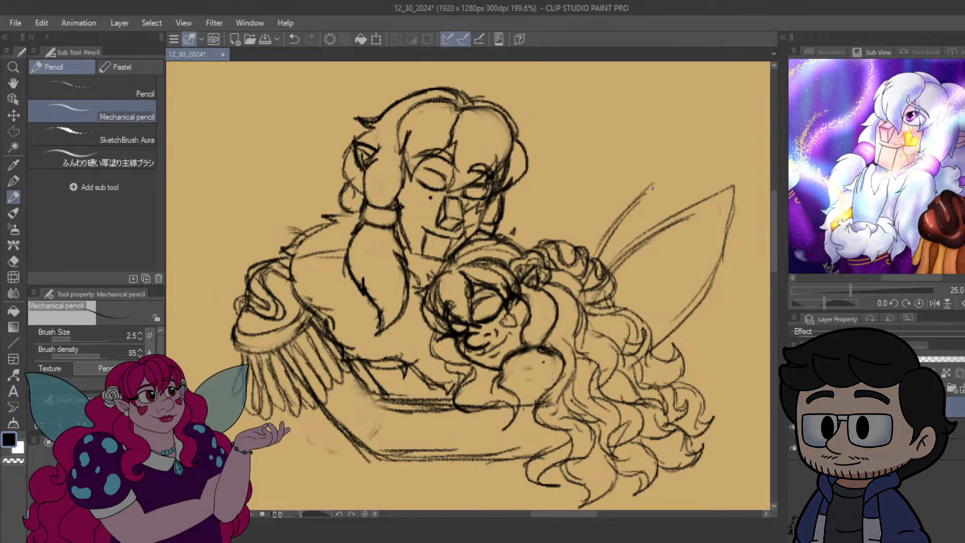
drag(620, 223, 676, 174)
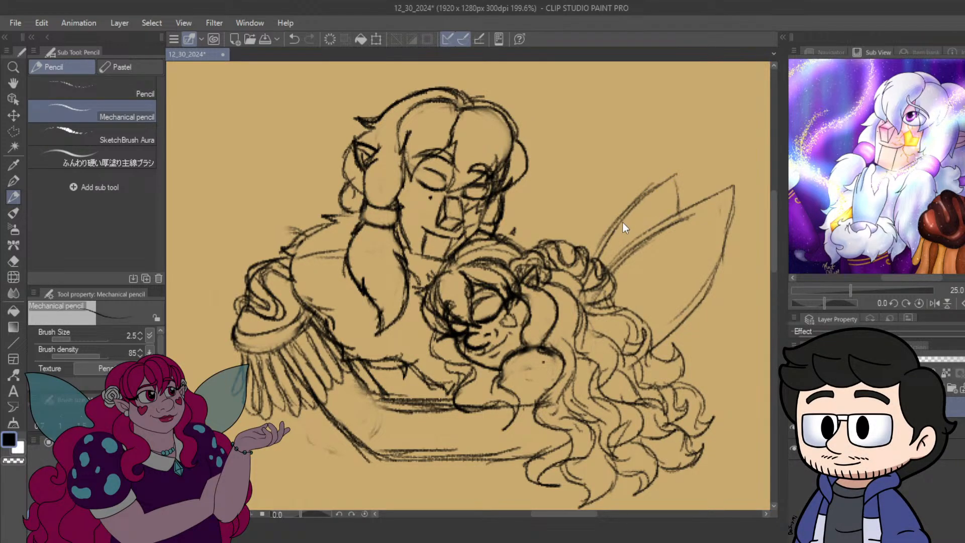
key(ctrl+z)
key(ctrl+z)
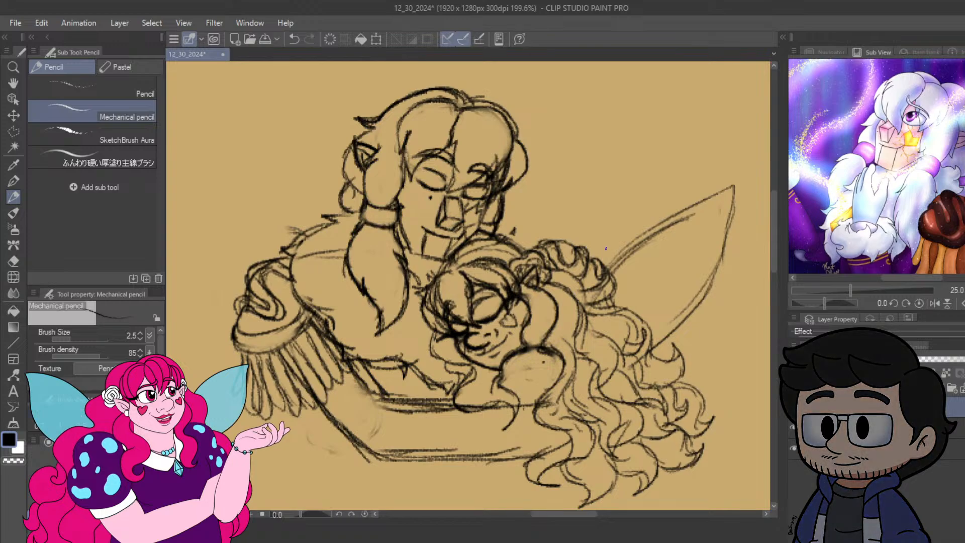
Sketch a smaller pointed wing partly hidden behind the second character's large wing.
mouse_move(590, 258)
mouse_down()
mouse_move(646, 193)
mouse_move(669, 230)
mouse_up()
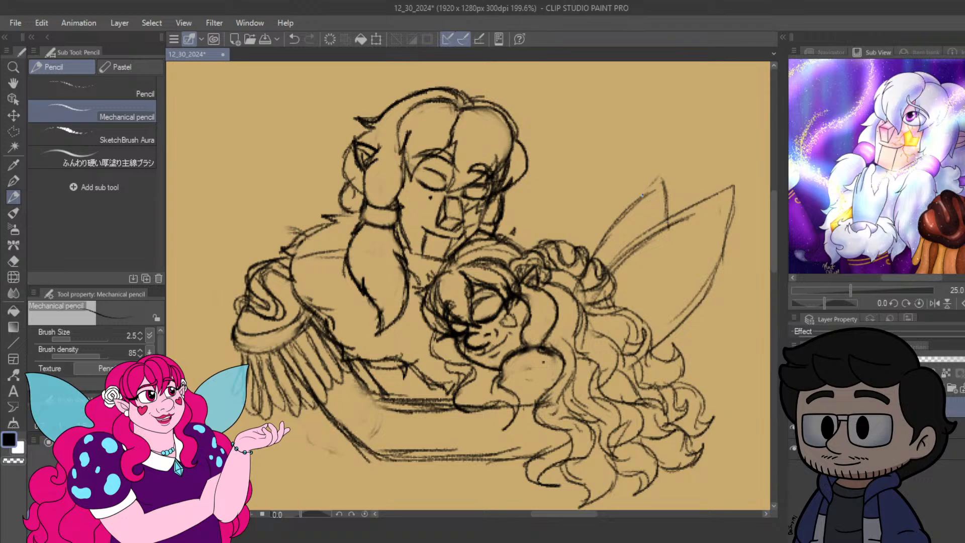
drag(667, 176, 669, 215)
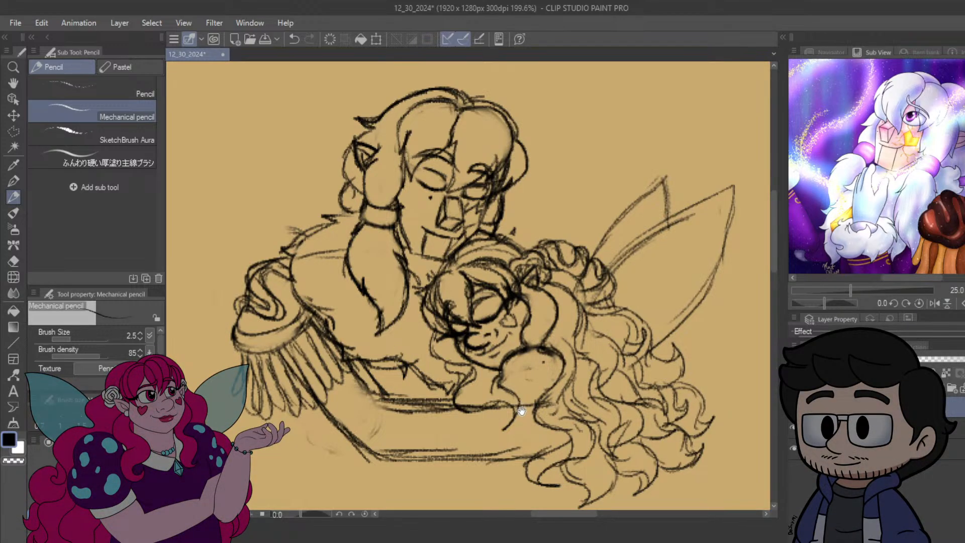
Draw thick wavy locks falling in front of the second character's shoulder and over the first character's arm, ending in a curled tip, and save the file.
drag(522, 412, 549, 366)
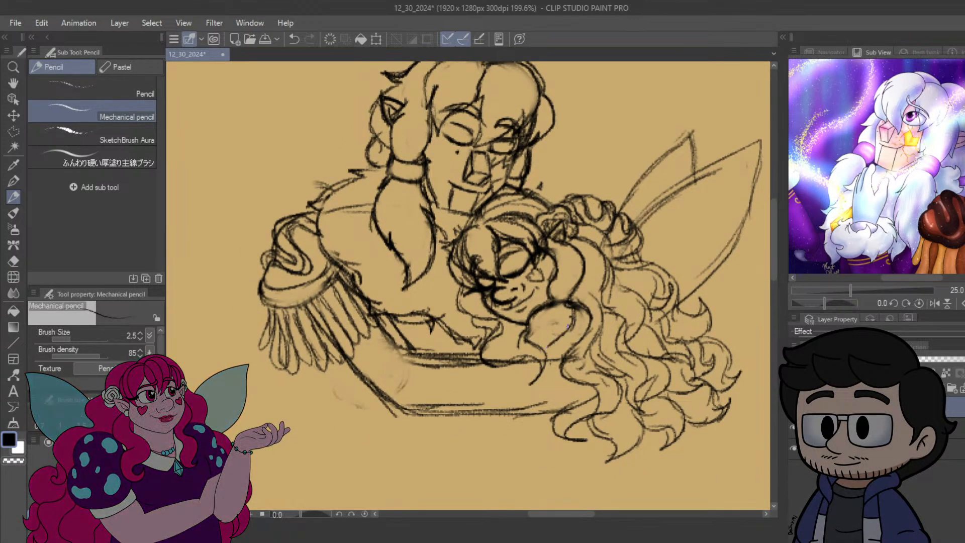
mouse_move(568, 327)
mouse_down()
mouse_move(506, 425)
mouse_move(518, 447)
mouse_up()
drag(518, 447, 572, 416)
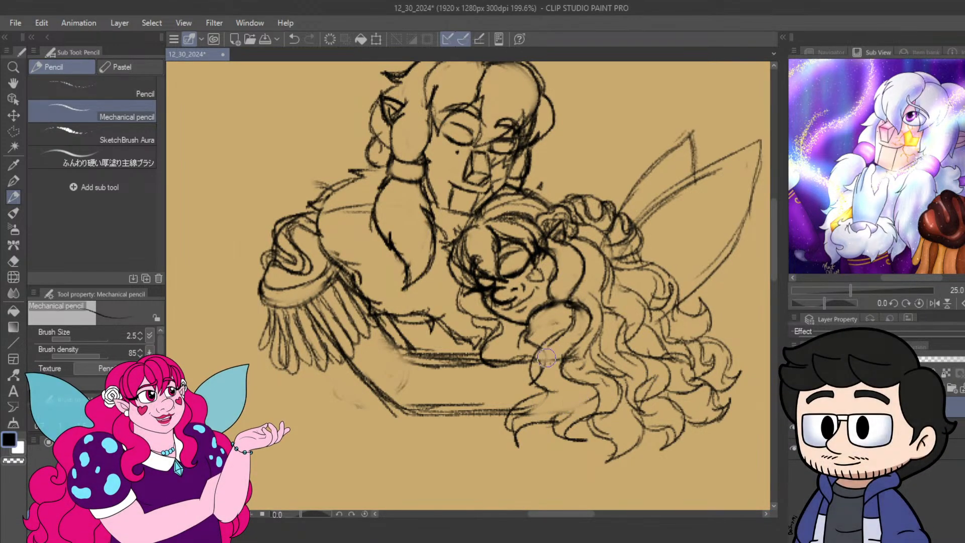
mouse_move(534, 411)
mouse_down()
mouse_move(518, 419)
mouse_move(532, 406)
mouse_up()
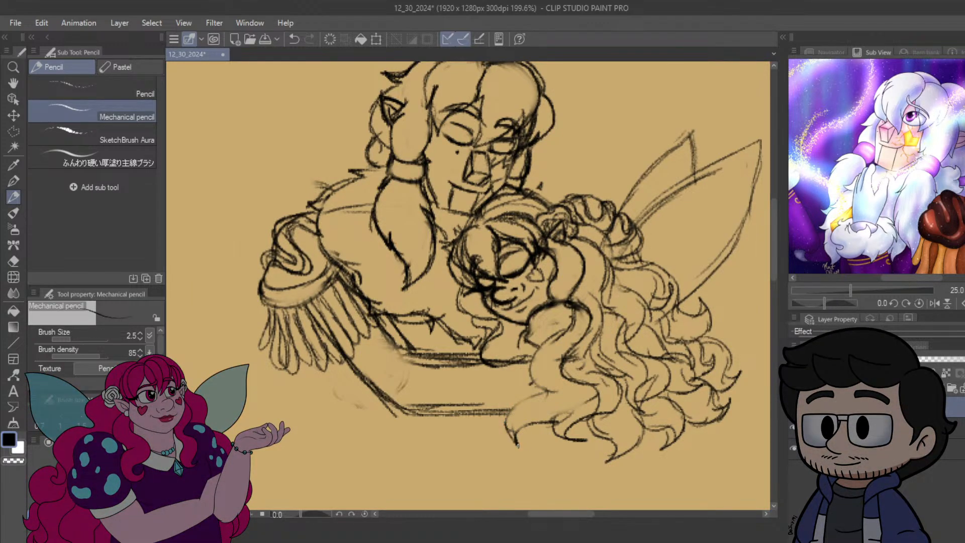
drag(518, 444, 549, 407)
drag(542, 361, 553, 339)
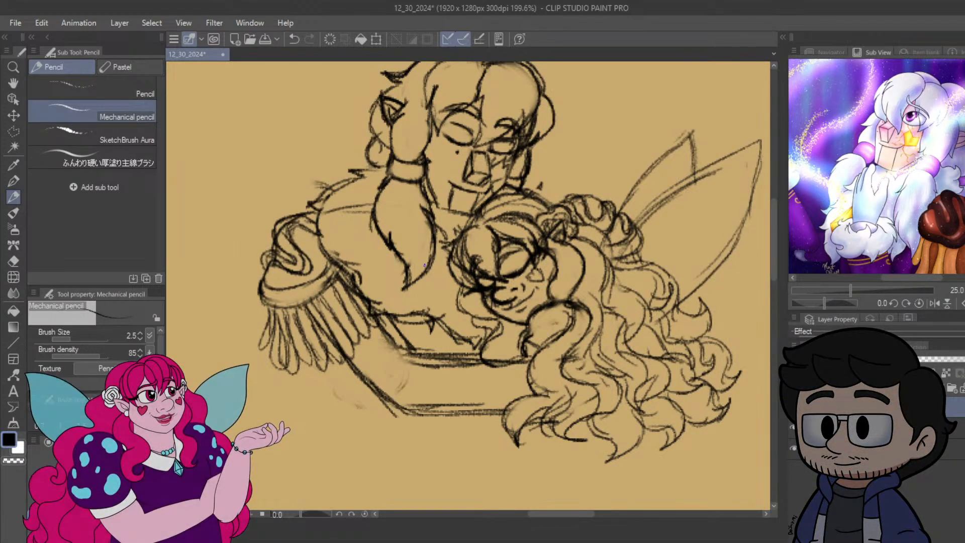
key(ctrl+s)
scroll(442, 276, down, 5)
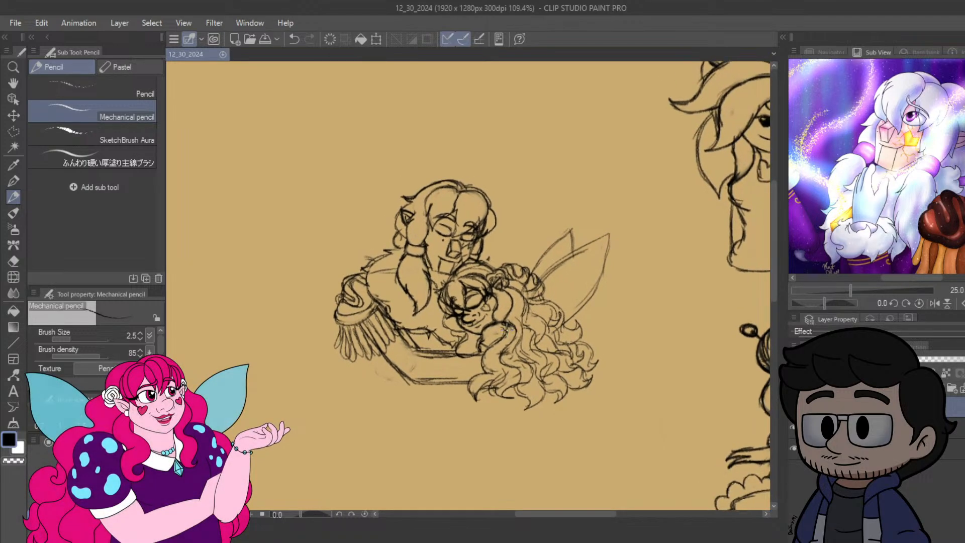
scroll(504, 327, up, 5)
scroll(503, 325, up, 3)
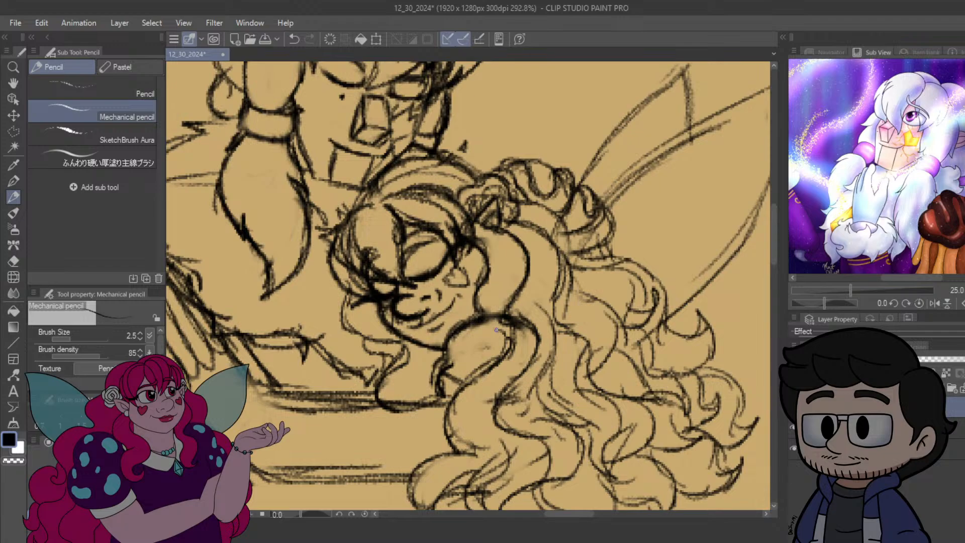
scroll(496, 329, down, 4)
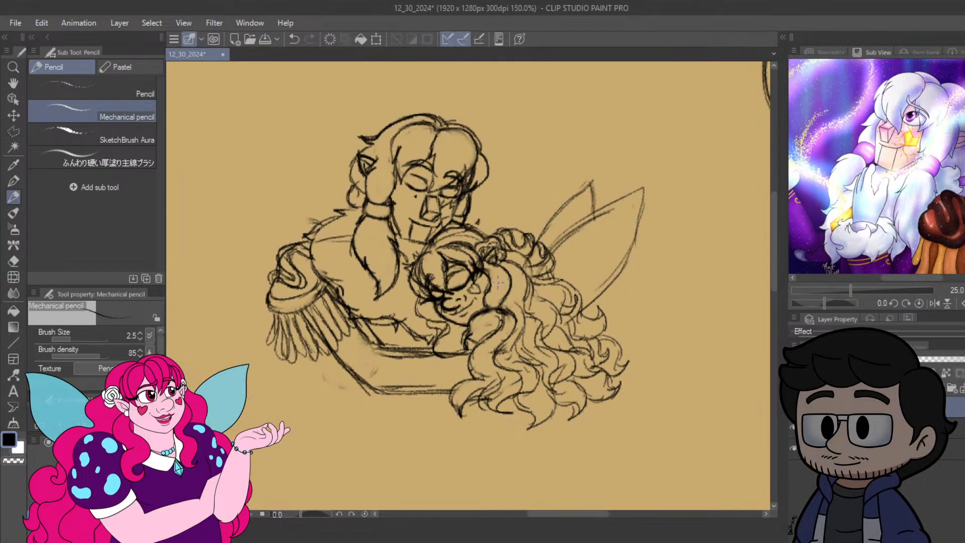
scroll(548, 276, up, 3)
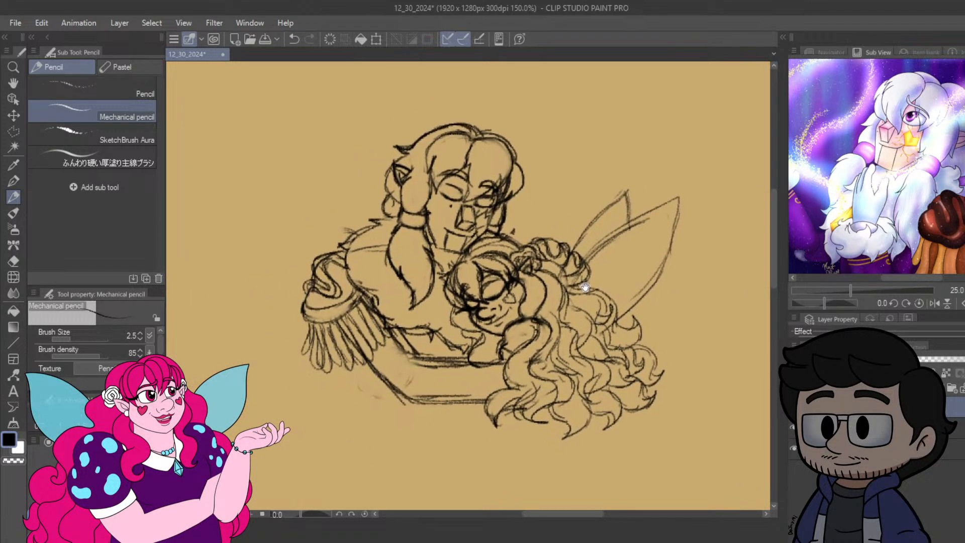
drag(479, 300, 537, 303)
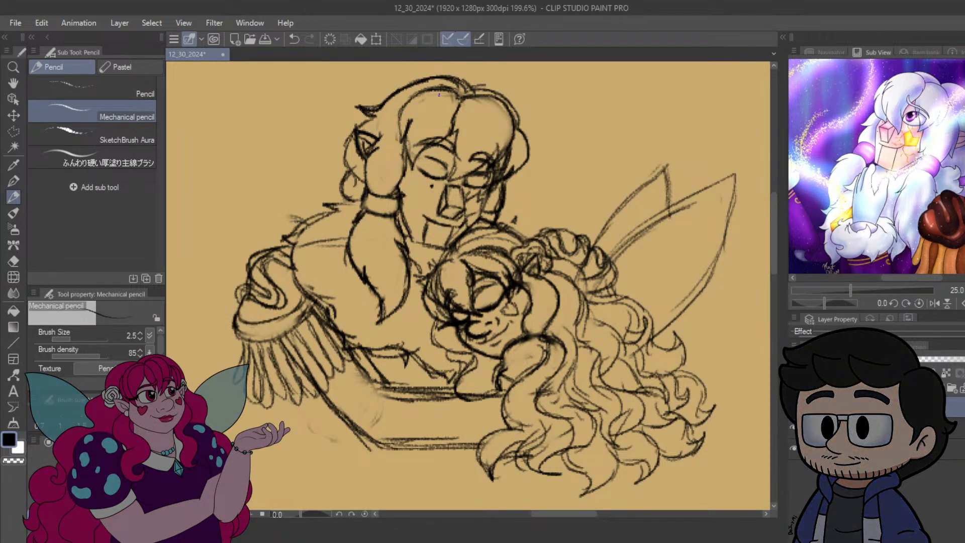
Extend the first character's temple strand down beside the closed eye and go over the upper outline of the bangs.
scroll(397, 105, down, 1)
scroll(450, 157, up, 4)
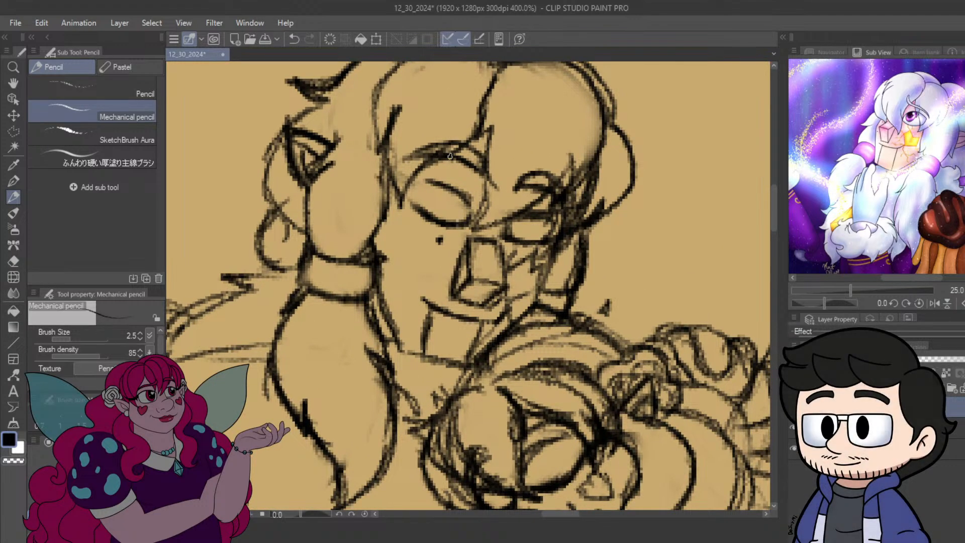
drag(506, 154, 555, 164)
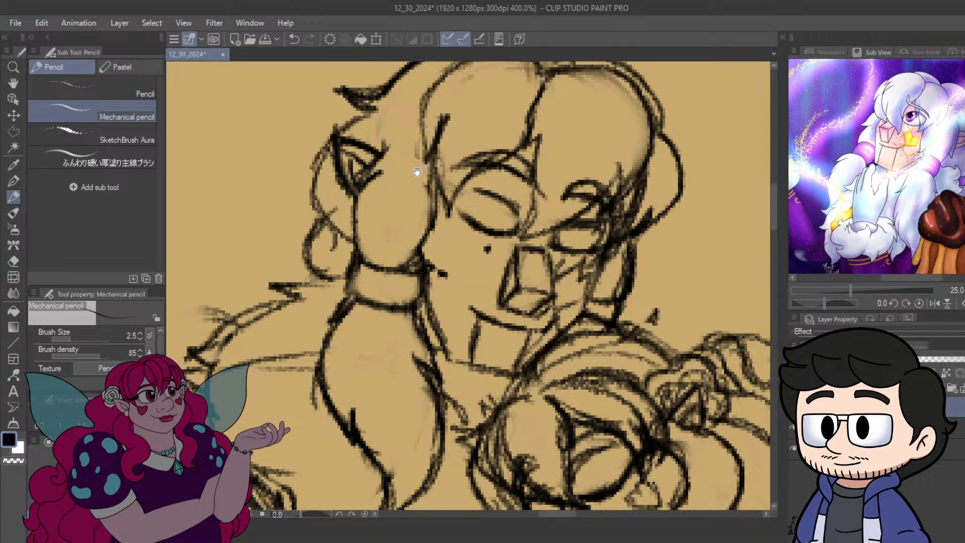
mouse_move(417, 171)
mouse_down()
mouse_move(380, 223)
mouse_move(389, 232)
mouse_up()
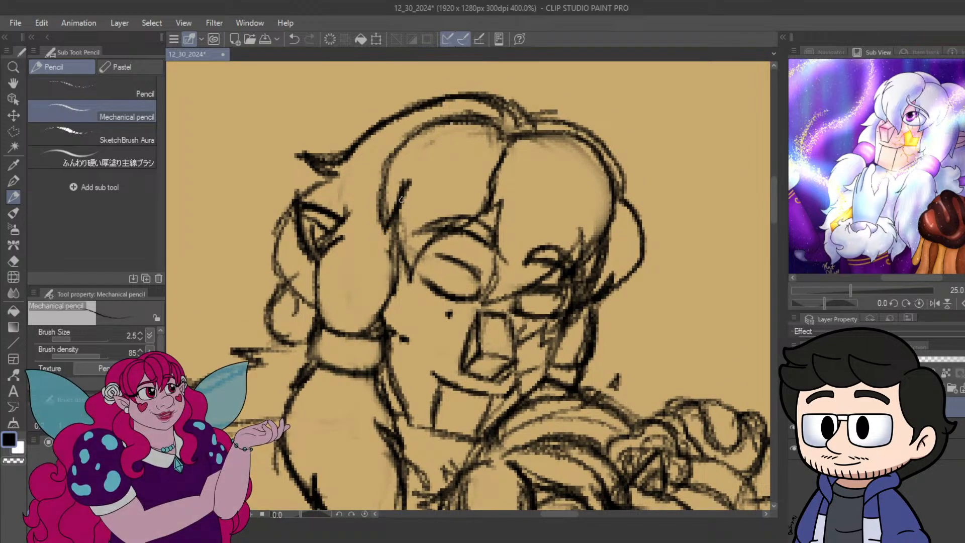
drag(414, 189, 401, 252)
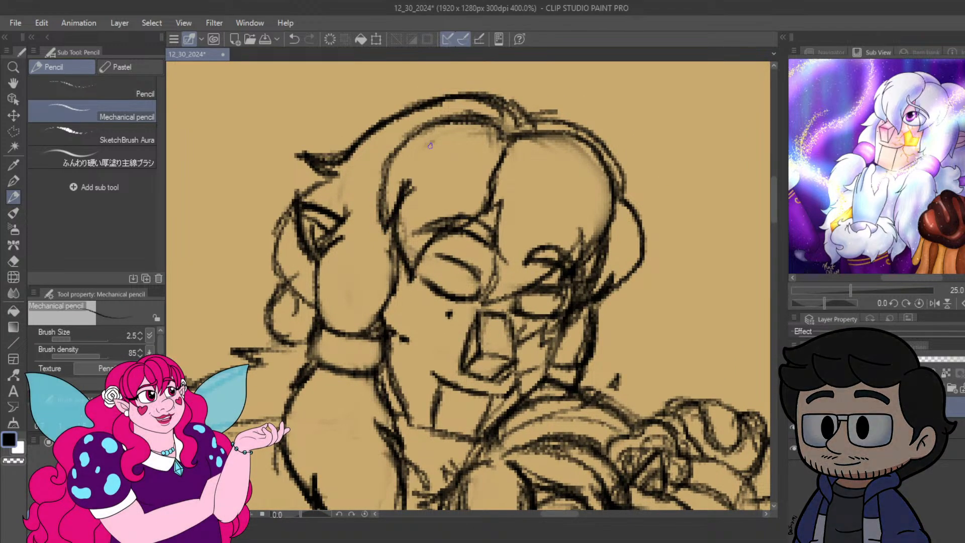
mouse_move(385, 182)
mouse_down()
mouse_move(404, 146)
mouse_move(488, 115)
mouse_move(509, 140)
mouse_up()
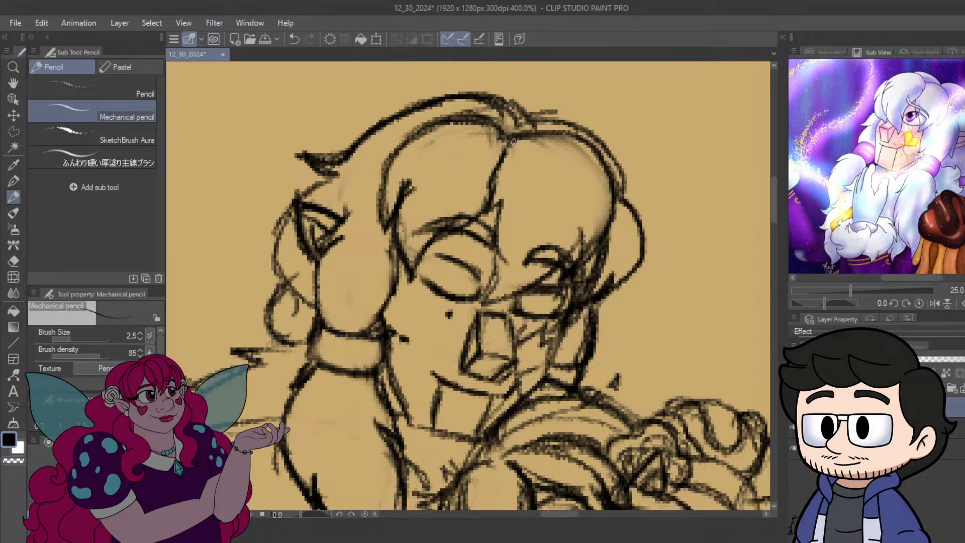
Redraw the mark on the second character's cheek as a bold heart below the closed eye.
scroll(513, 141, down, 5)
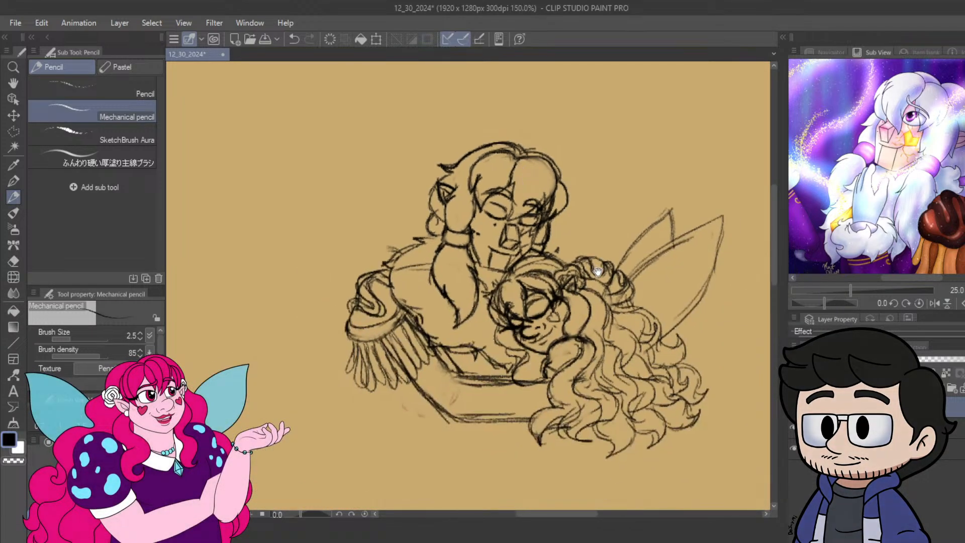
scroll(553, 217, up, 5)
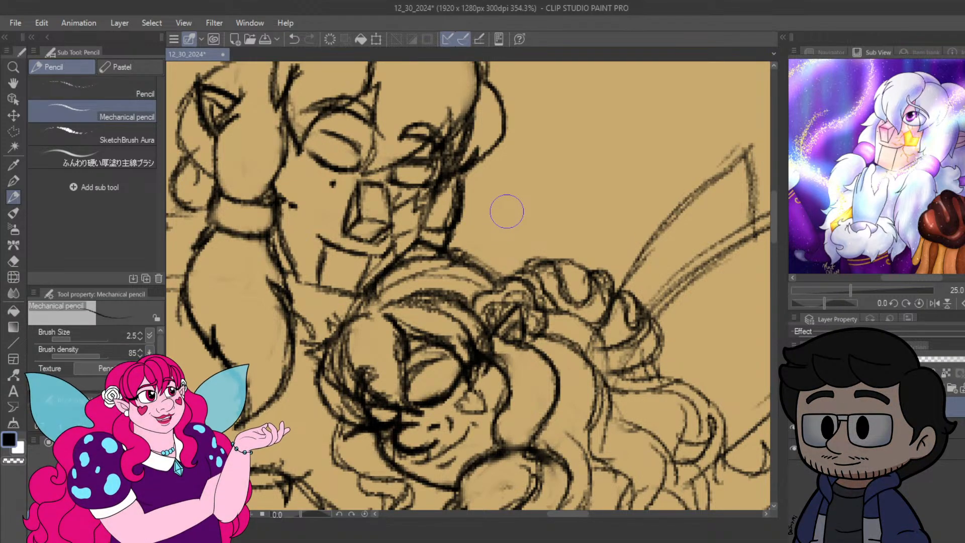
scroll(355, 245, down, 5)
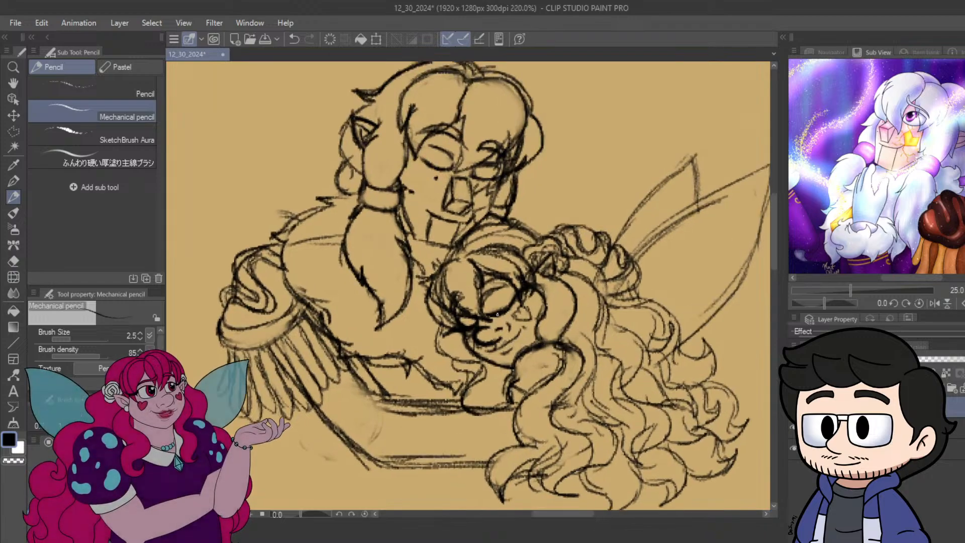
scroll(493, 327, up, 11)
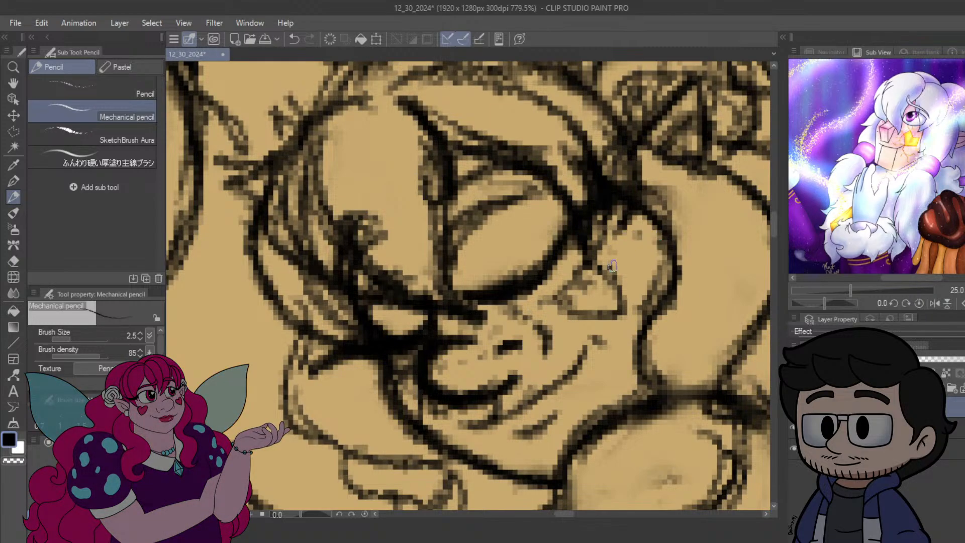
mouse_move(564, 305)
mouse_down()
mouse_move(617, 320)
mouse_move(607, 276)
mouse_move(585, 263)
mouse_move(616, 279)
mouse_up()
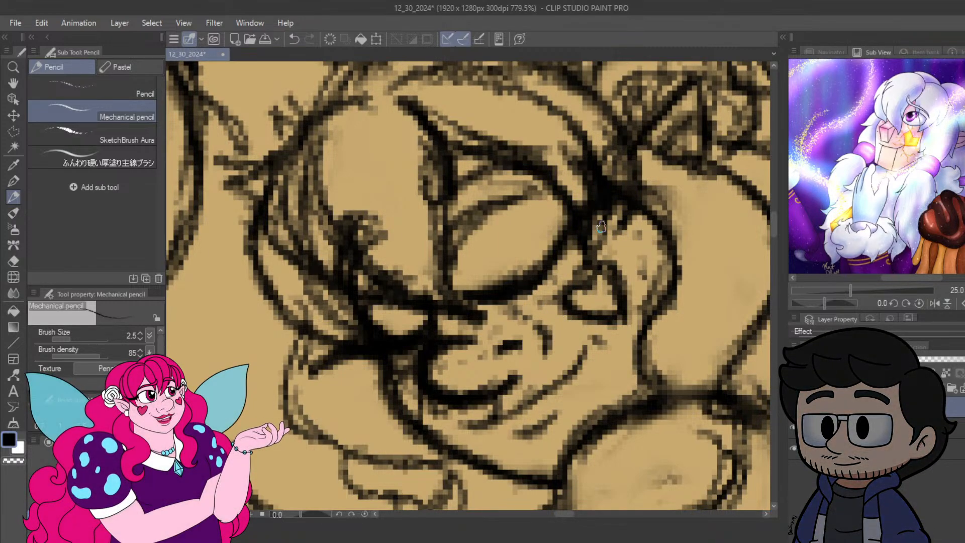
Redraw the first character's bent arm wider, moving the outer elbow outline outward and going over the forearm's lower and upper edges.
scroll(593, 226, down, 6)
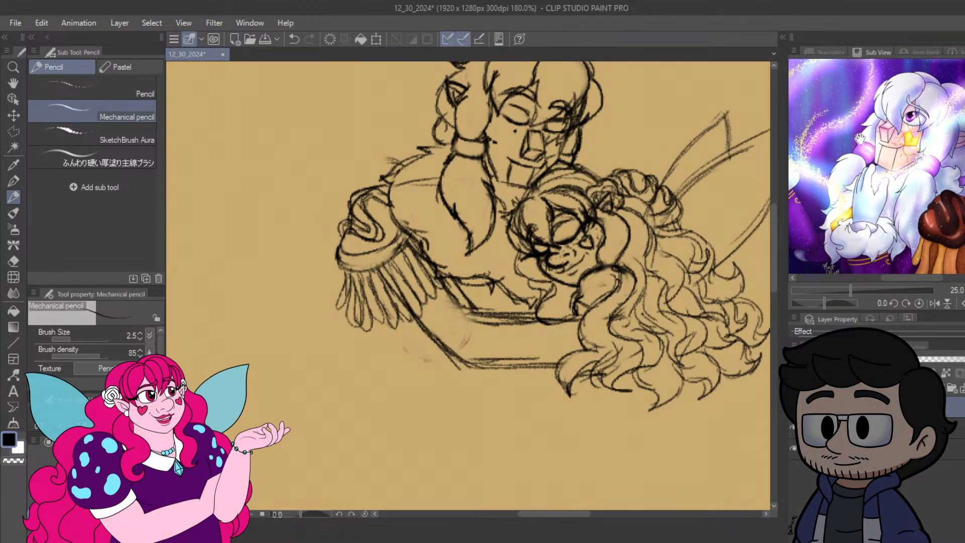
drag(665, 173, 619, 226)
scroll(588, 233, up, 1)
scroll(367, 362, up, 1)
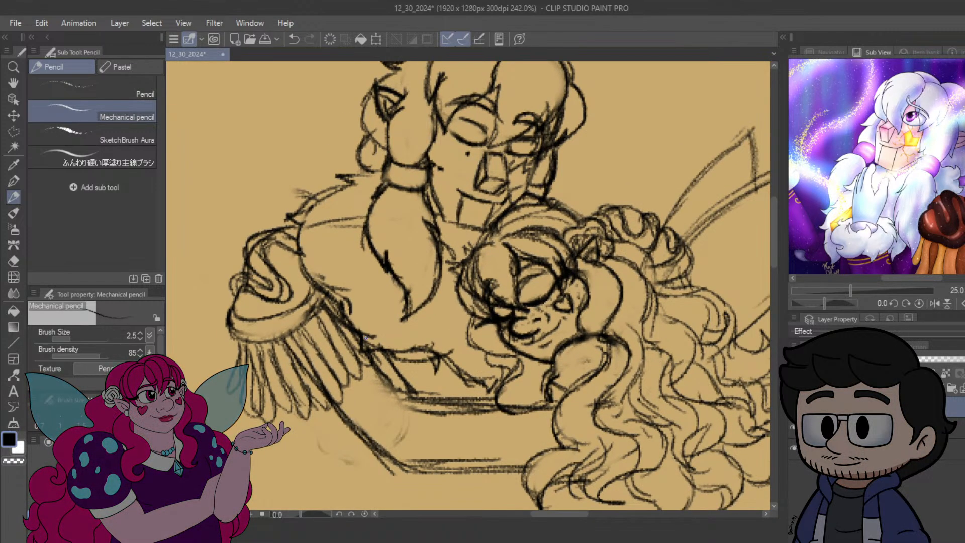
drag(379, 399, 381, 377)
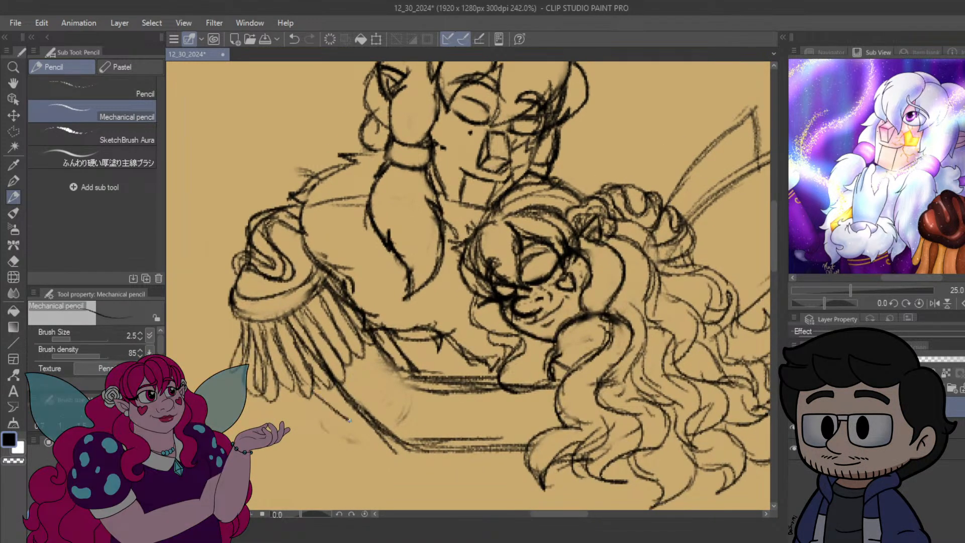
mouse_move(410, 456)
mouse_down()
mouse_move(309, 386)
mouse_move(398, 435)
mouse_up()
mouse_move(390, 377)
mouse_down()
mouse_move(417, 444)
mouse_move(403, 440)
mouse_move(497, 435)
mouse_up()
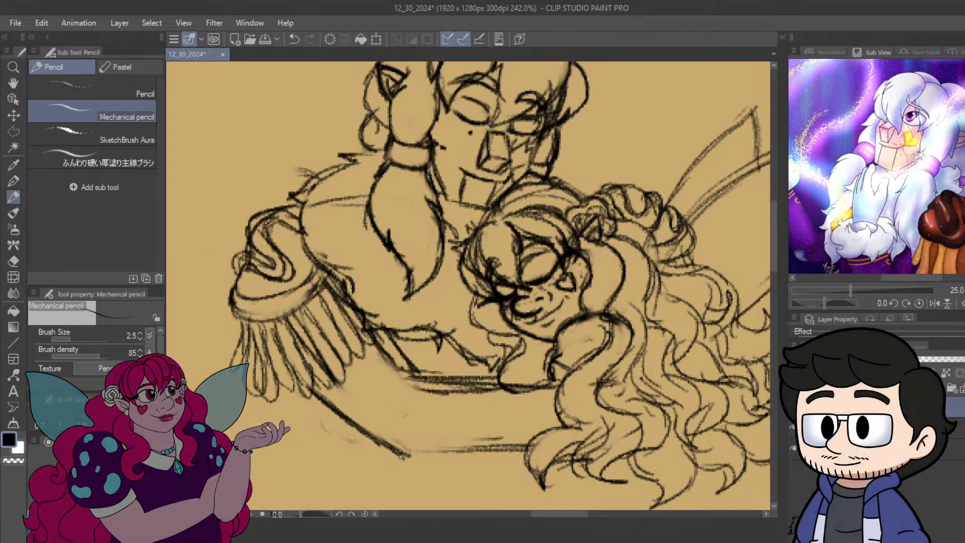
mouse_move(374, 440)
mouse_down()
mouse_move(450, 461)
mouse_move(524, 447)
mouse_up()
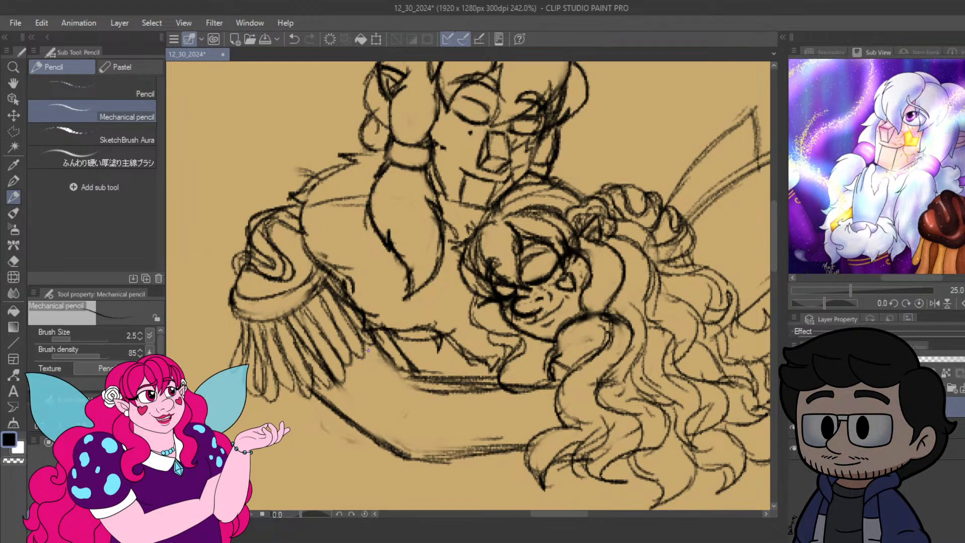
mouse_move(392, 357)
mouse_down()
mouse_move(431, 392)
mouse_move(496, 388)
mouse_up()
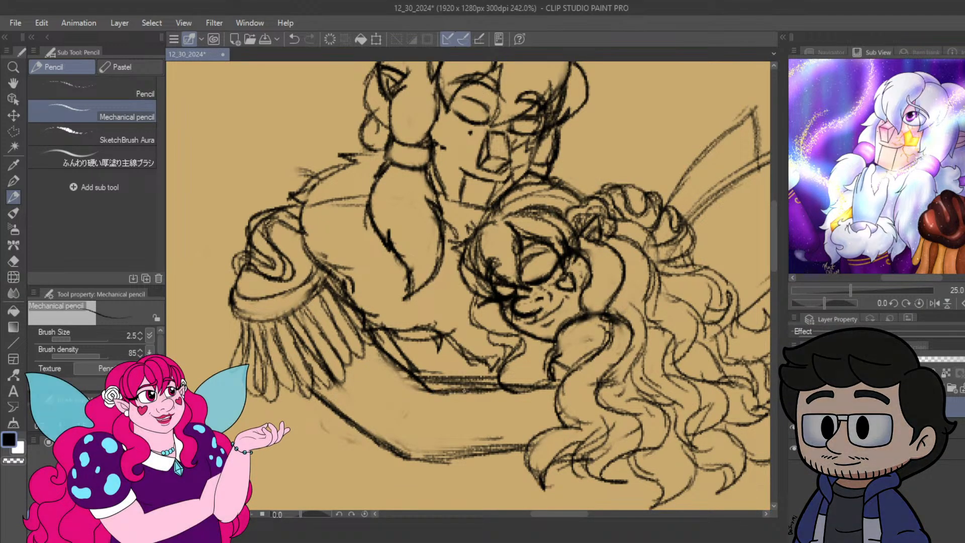
mouse_move(390, 333)
mouse_down()
mouse_move(391, 352)
mouse_move(386, 345)
mouse_up()
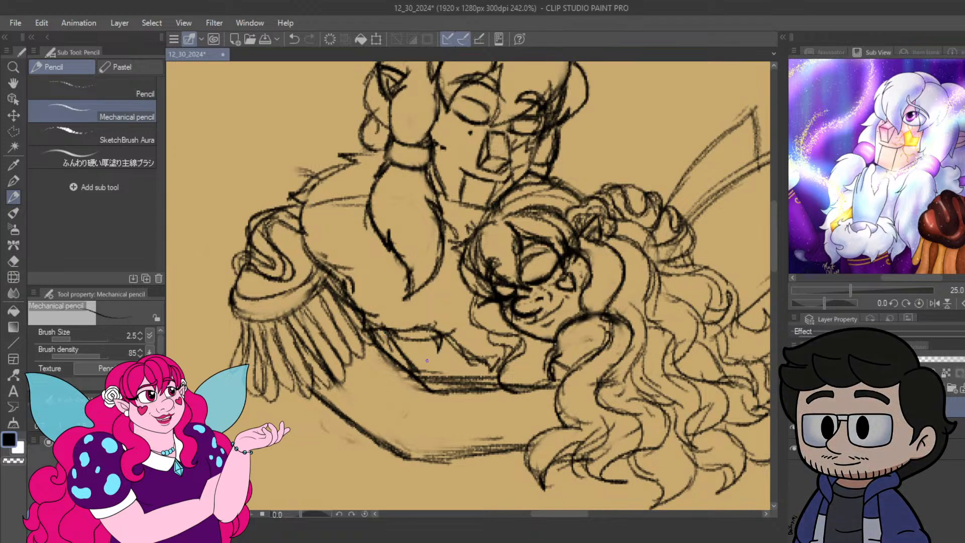
Select the cuddling pair with a polyline selection, move it closer to the other sketches, deselect it and save the file.
scroll(427, 360, down, 2)
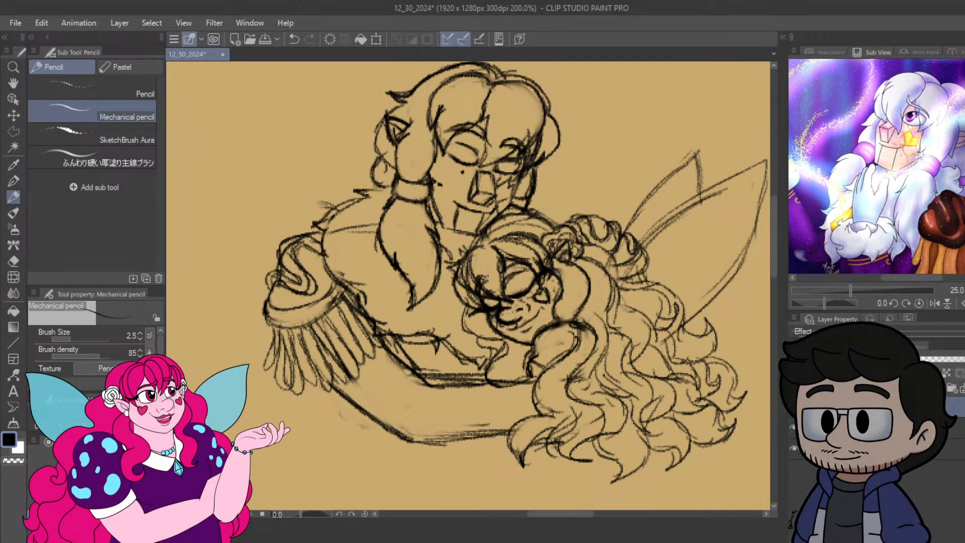
scroll(440, 264, down, 1)
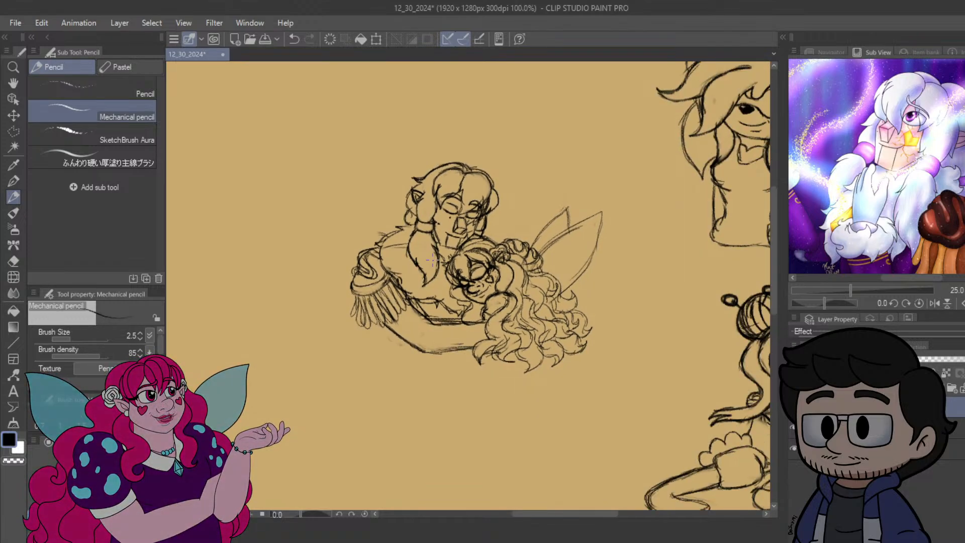
scroll(440, 265, up, 1)
scroll(438, 303, down, 3)
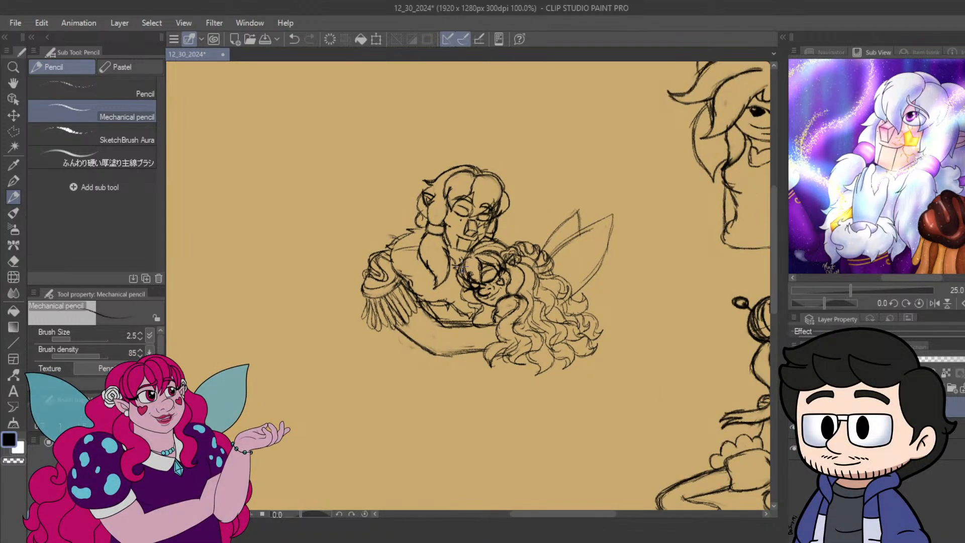
drag(438, 304, 196, 311)
scroll(197, 312, down, 1)
mouse_move(410, 305)
mouse_down()
mouse_move(433, 287)
mouse_move(483, 280)
mouse_move(478, 290)
mouse_move(470, 283)
mouse_up()
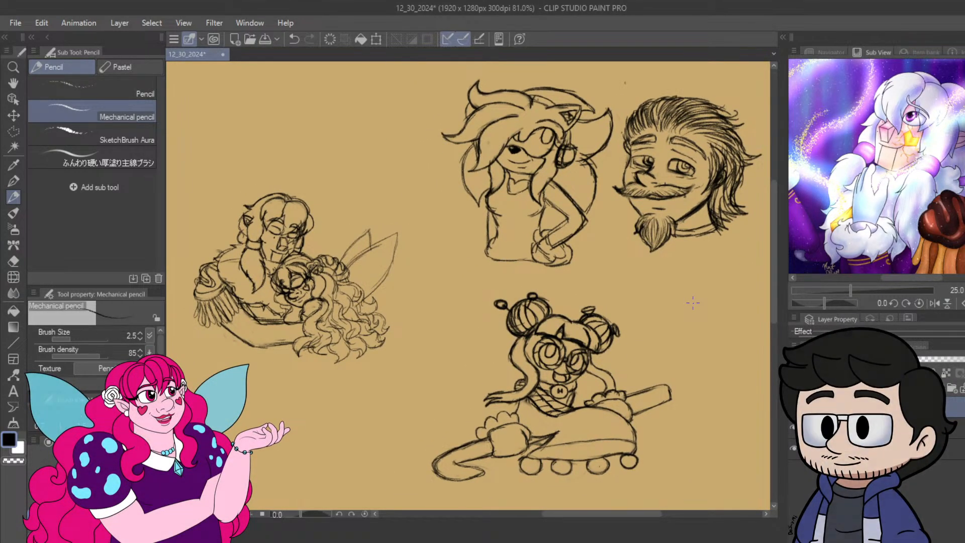
click(14, 131)
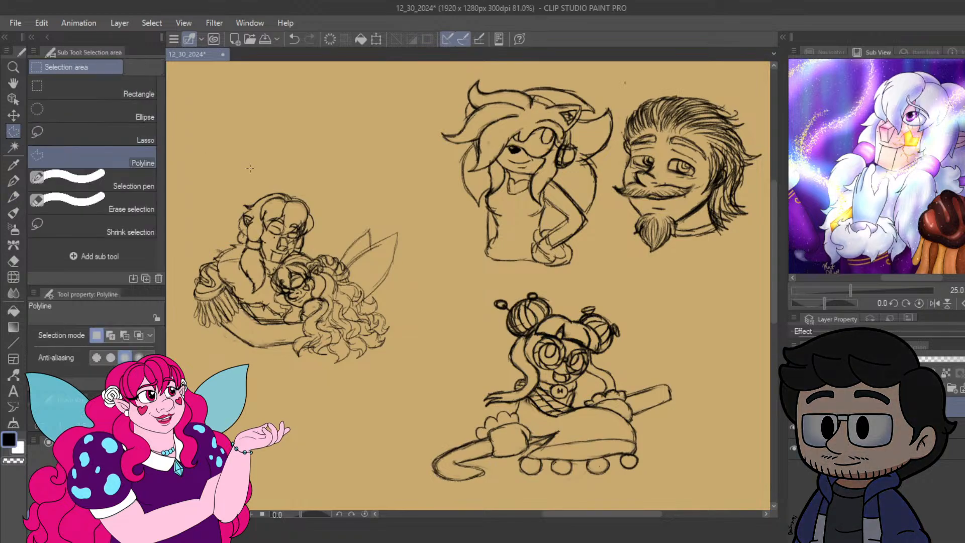
click(190, 242)
click(285, 141)
click(448, 243)
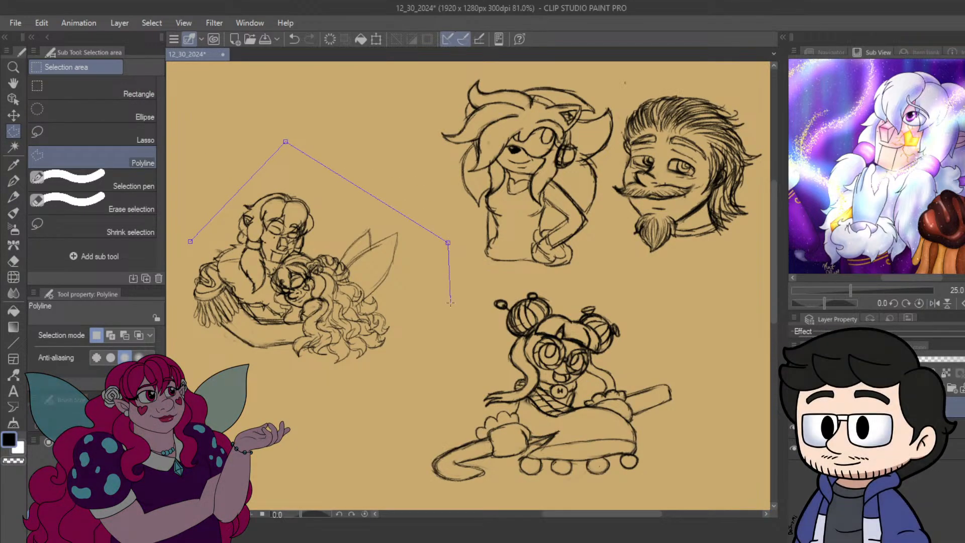
click(402, 393)
click(270, 411)
click(200, 353)
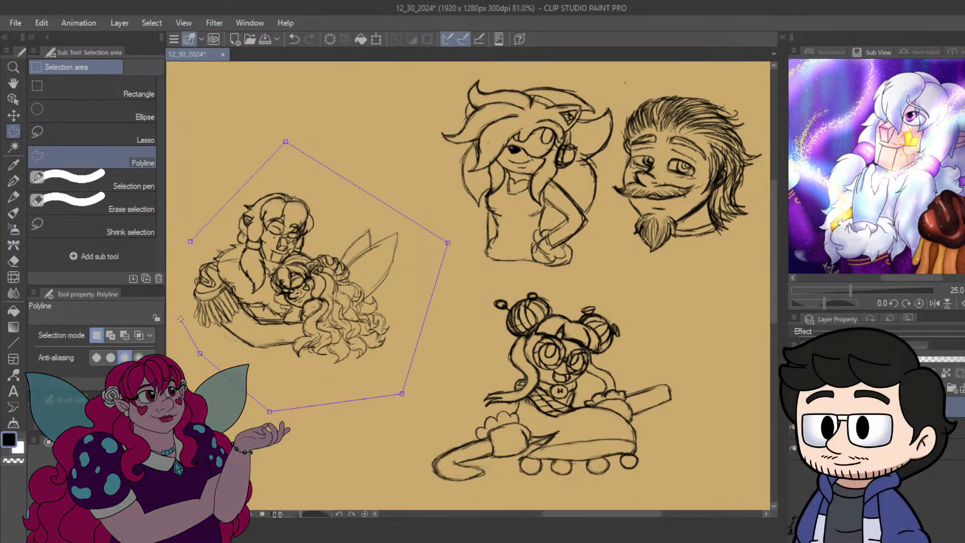
click(180, 312)
click(191, 243)
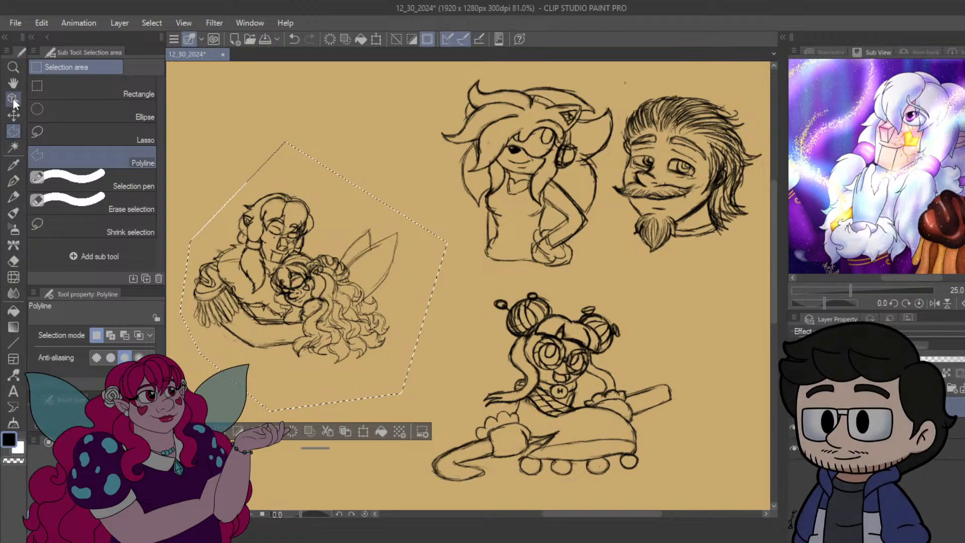
click(14, 115)
key(ctrl+t)
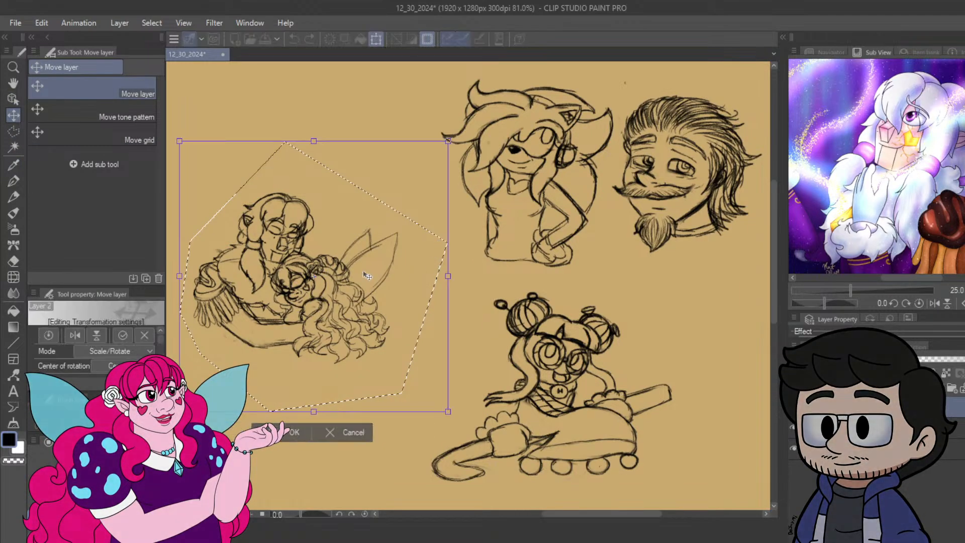
mouse_move(327, 297)
mouse_down()
mouse_move(392, 298)
mouse_move(385, 295)
mouse_up()
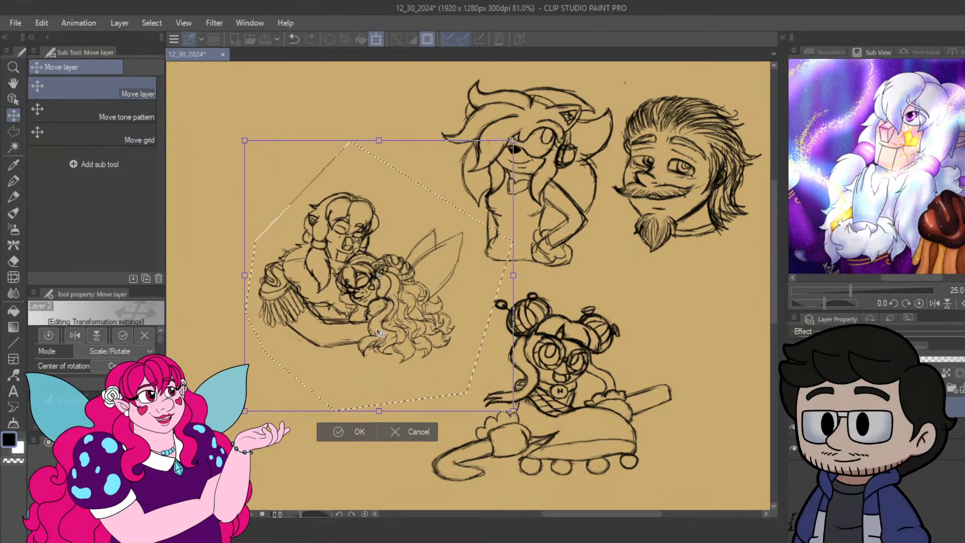
click(343, 428)
key(ctrl+d)
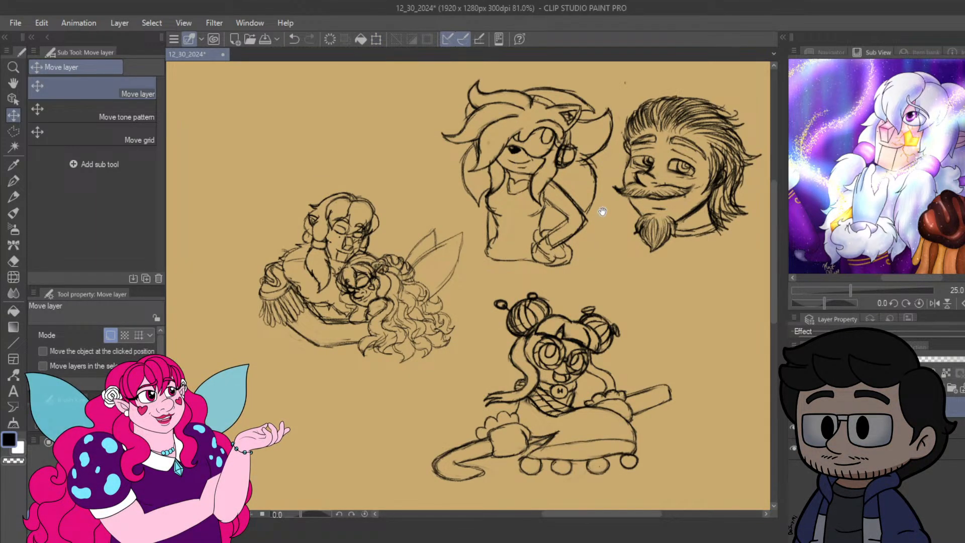
drag(592, 162, 559, 173)
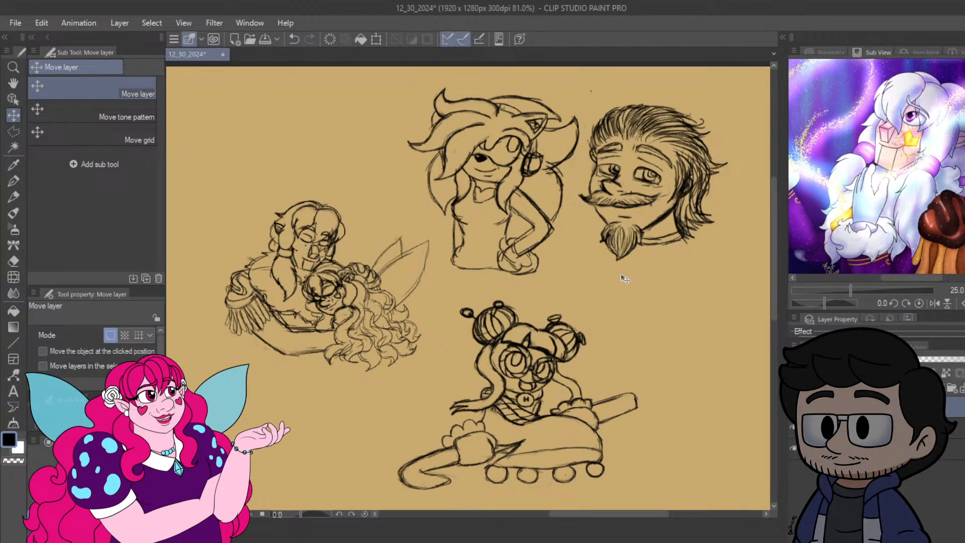
key(ctrl+s)
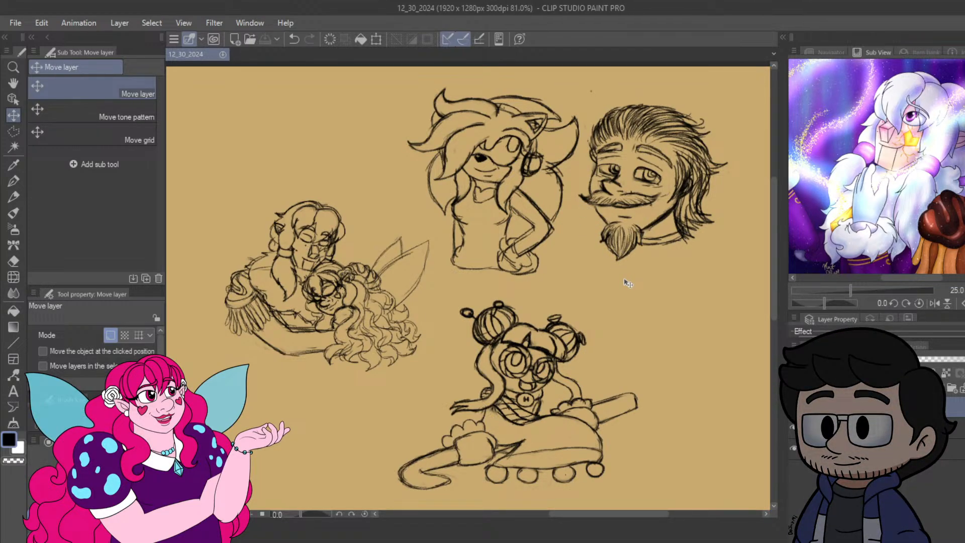